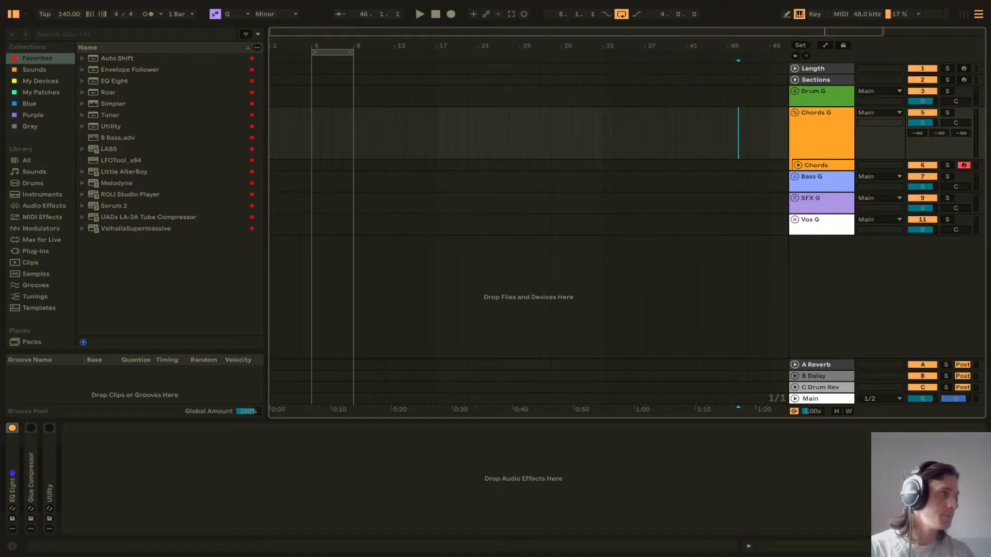
# Step: Collapse the Chords G group track
pyautogui.click(80, 12)
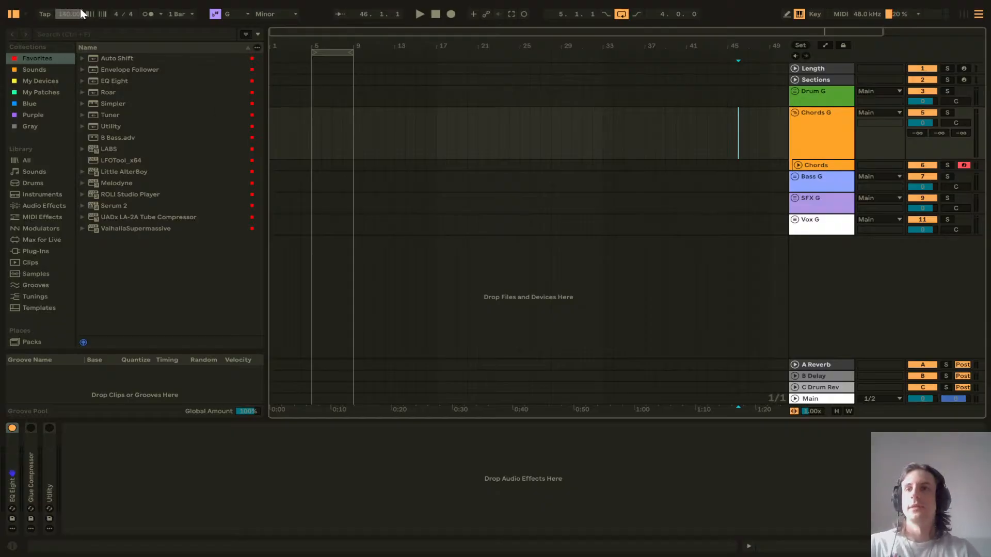
pyautogui.click(411, 193)
pyautogui.click(384, 130)
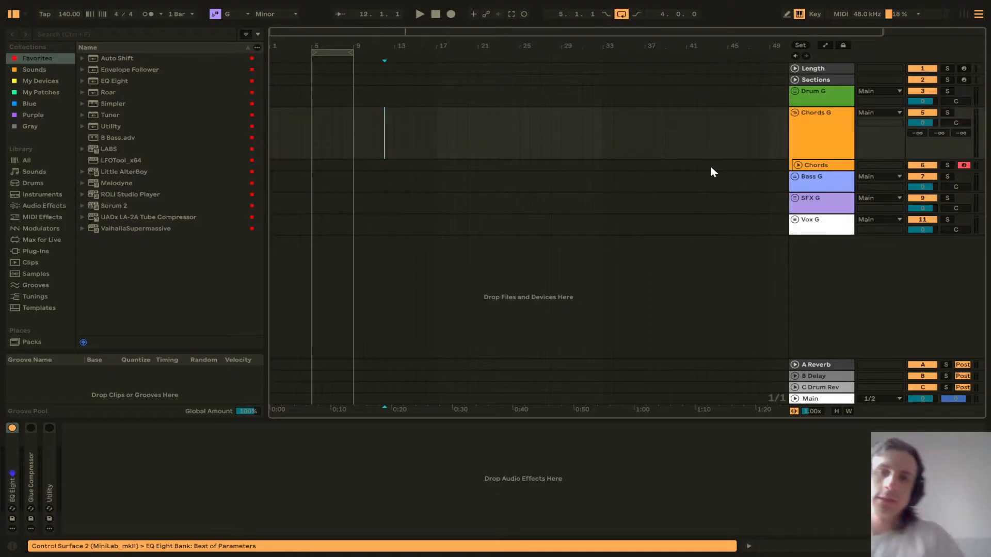
pyautogui.click(796, 113)
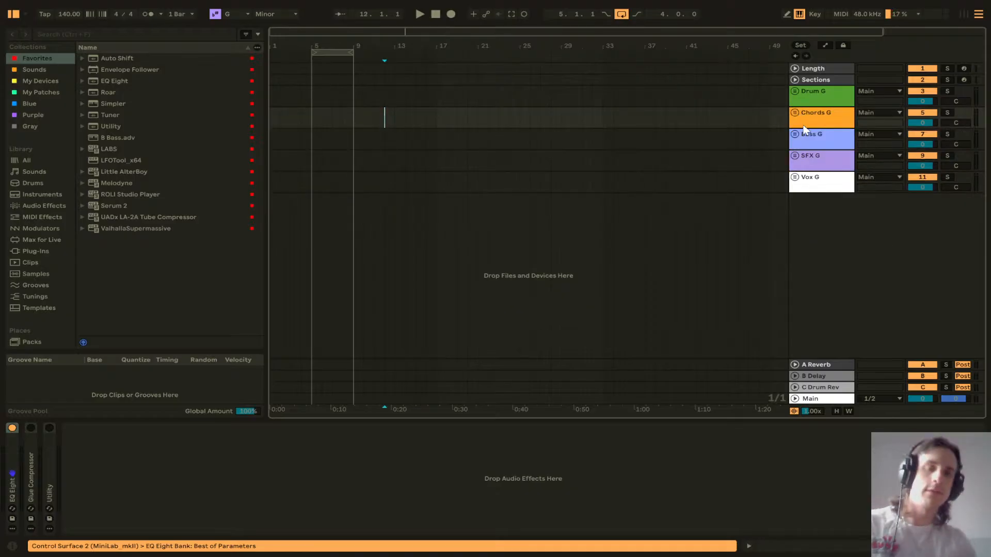
# Step: Delete the Drum G, Bass G and SFX G group tracks
pyautogui.click(820, 99)
pyautogui.press('Delete')
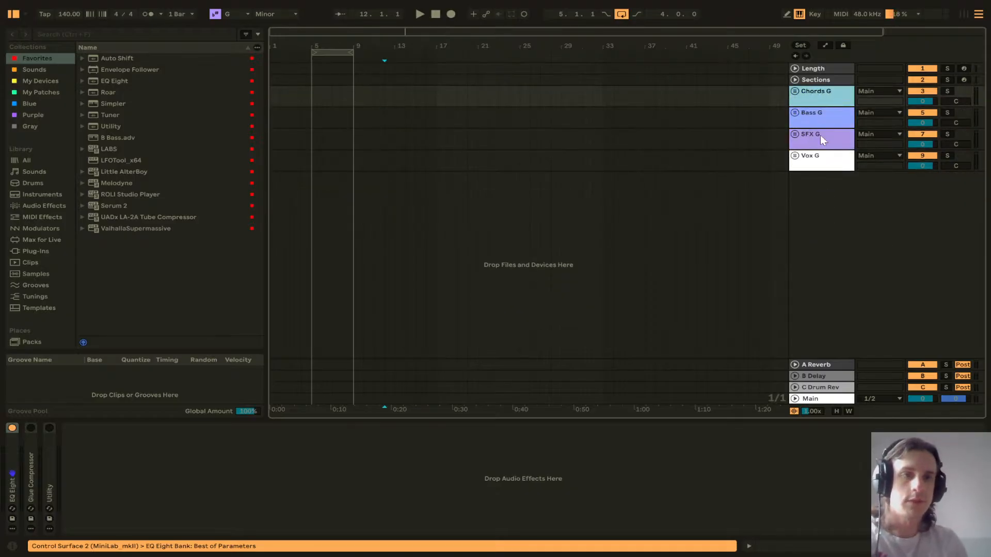
pyautogui.click(822, 118)
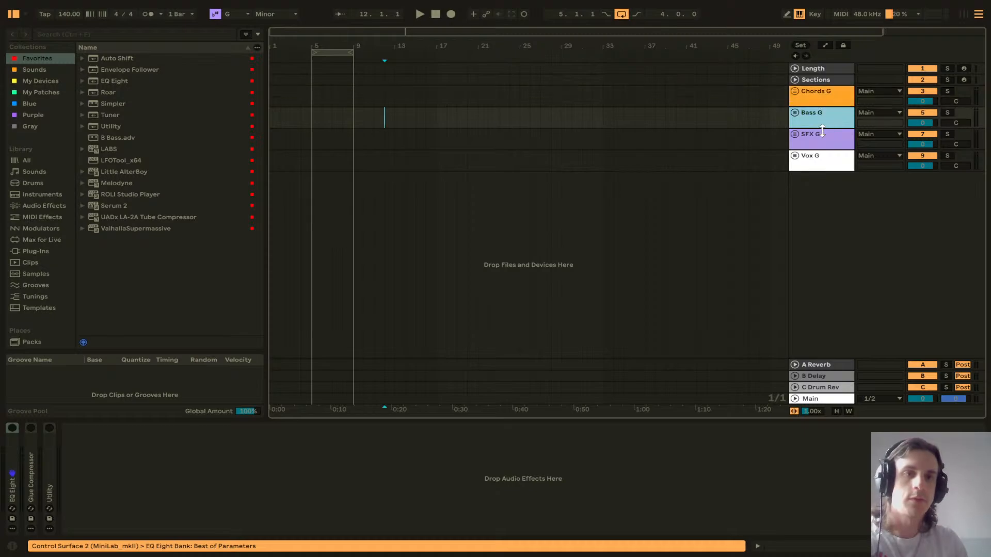
pyautogui.press('Delete')
pyautogui.press('Delete')
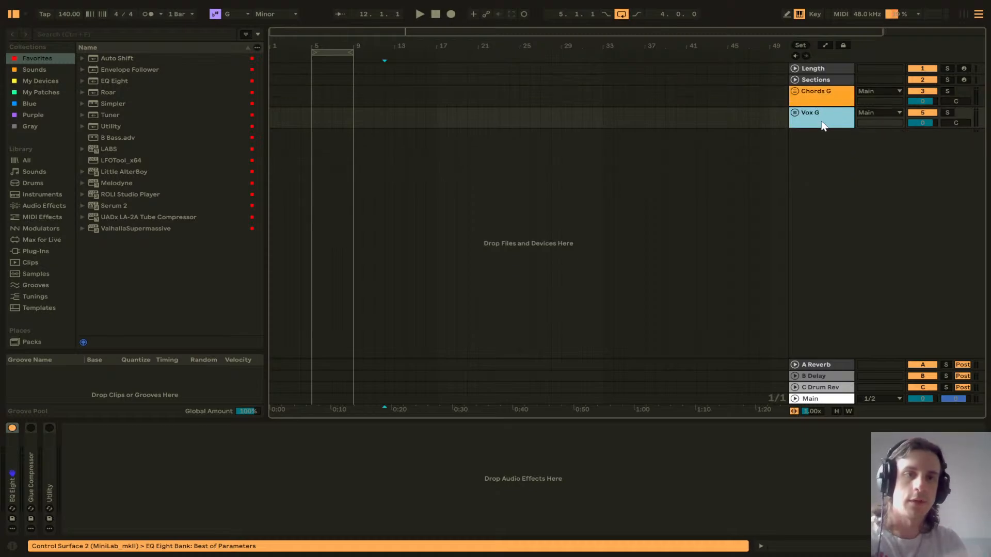
# Step: Expand the Chords G group and the Chords track inside it
pyautogui.click(332, 117)
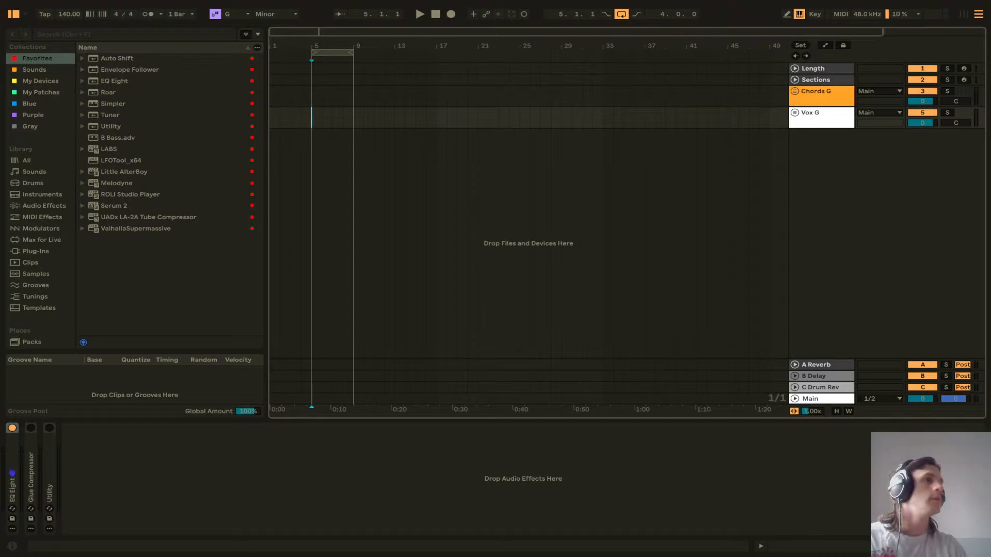
pyautogui.moveTo(990, 75)
pyautogui.mouseDown()
pyautogui.moveTo(989, 87)
pyautogui.moveTo(922, 89)
pyautogui.moveTo(990, 90)
pyautogui.mouseUp()
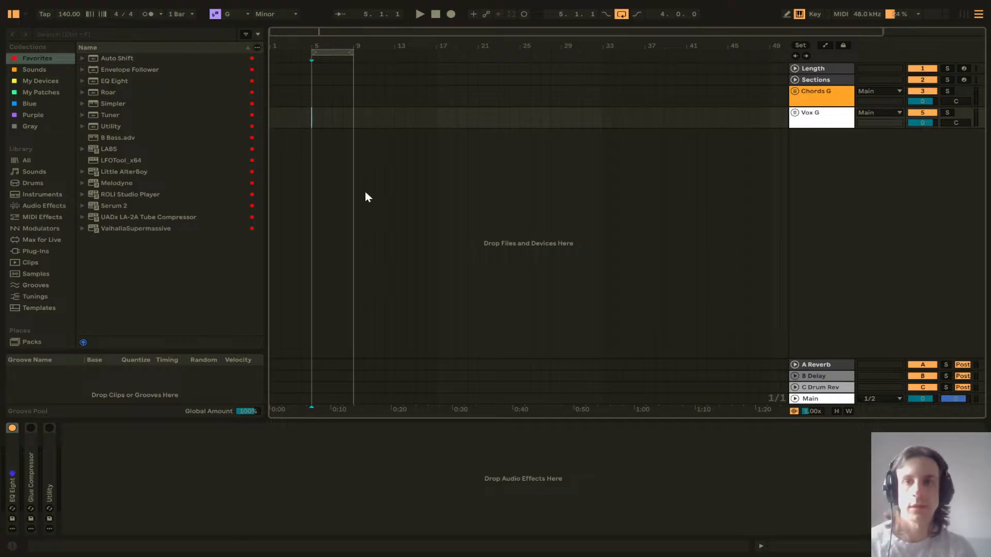
pyautogui.click(795, 92)
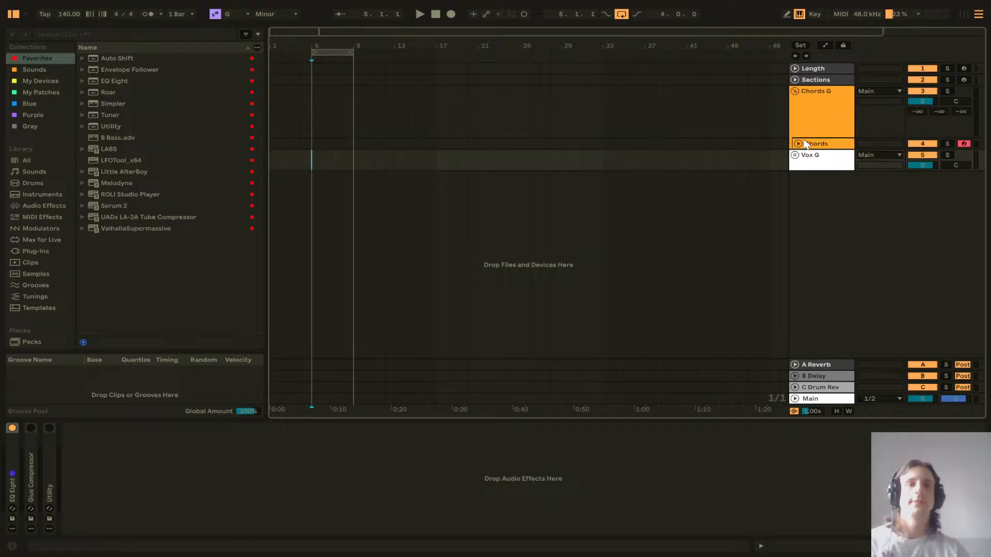
pyautogui.click(798, 144)
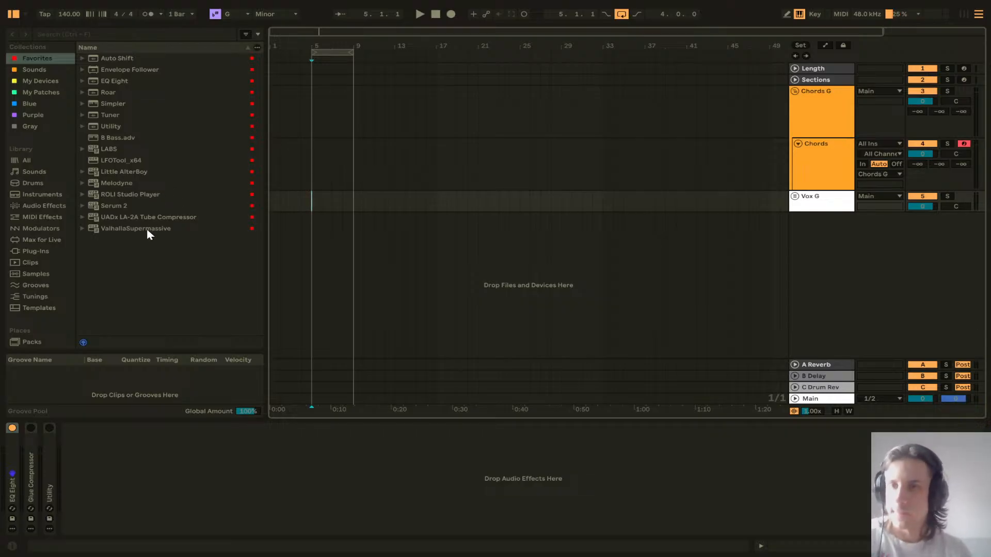
# Step: Add a Tuner device to the Chords MIDI track
pyautogui.click(123, 114)
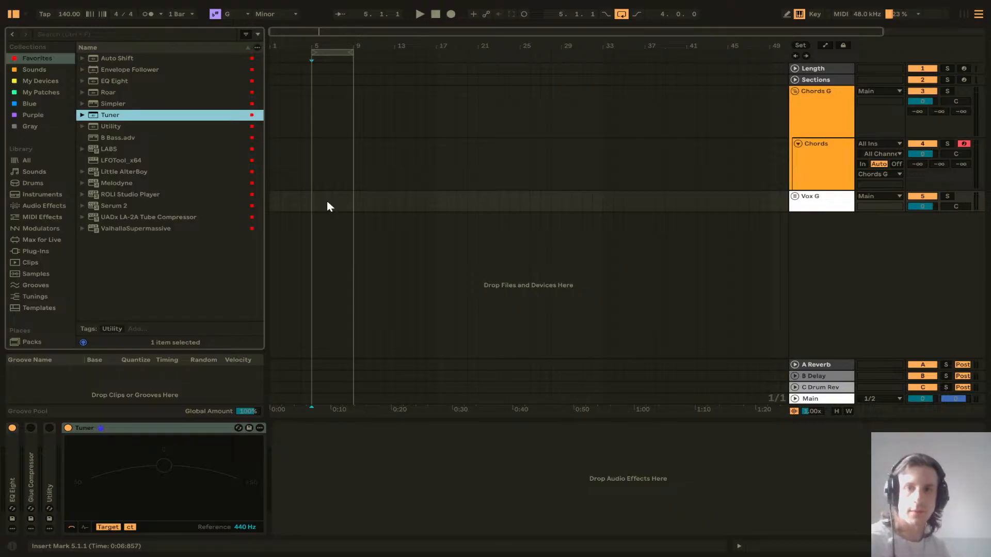
pyautogui.click(467, 161)
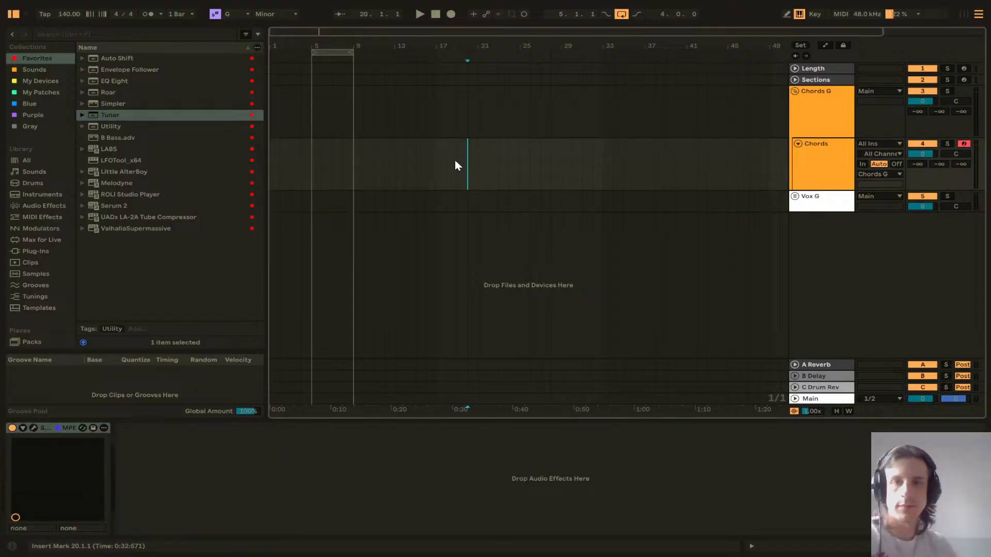
pyautogui.moveTo(126, 114); pyautogui.dragTo(380, 167)
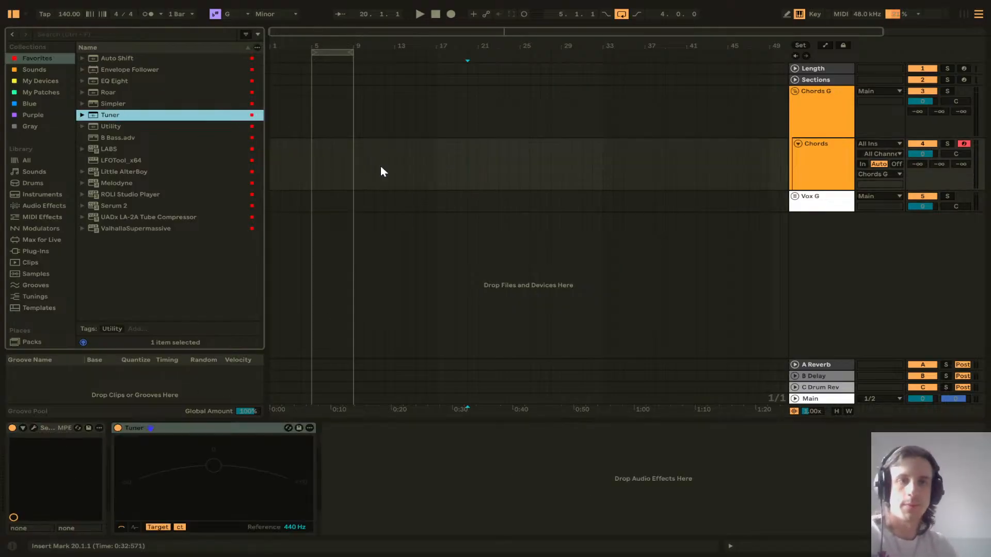
# Step: Replace the Chords MIDI track with a new audio track inside the Chords G group
pyautogui.click(835, 167)
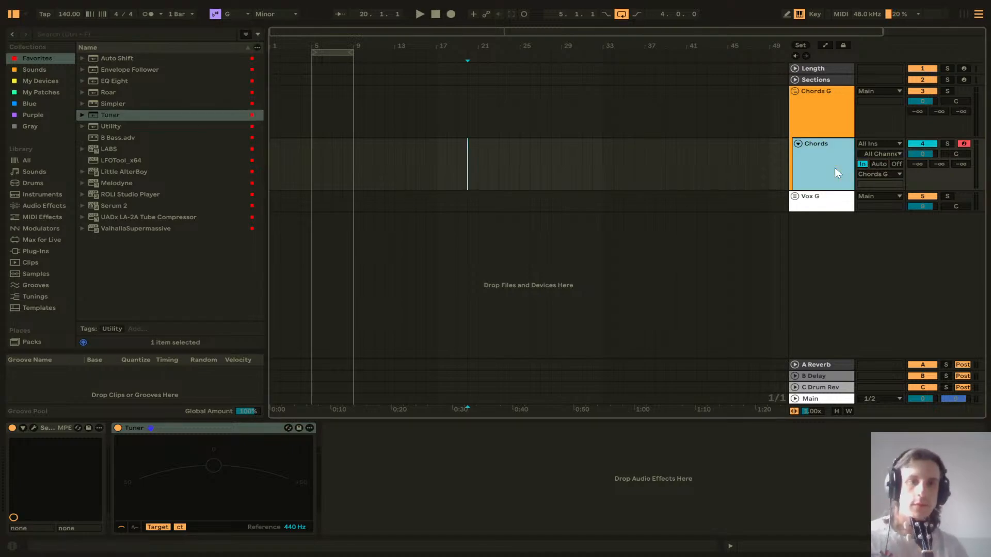
pyautogui.click(897, 164)
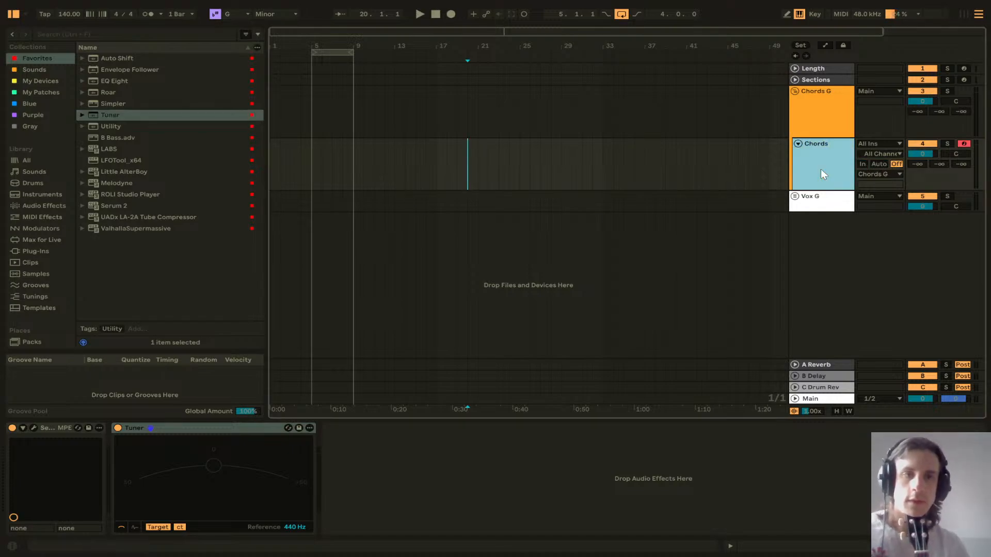
pyautogui.hotkey('ctrl', 't')
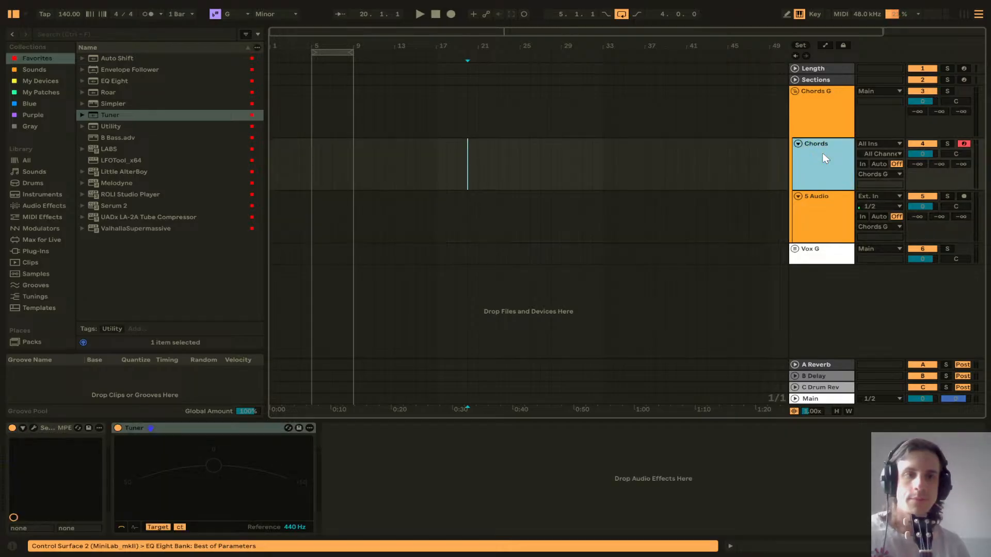
pyautogui.press('Delete')
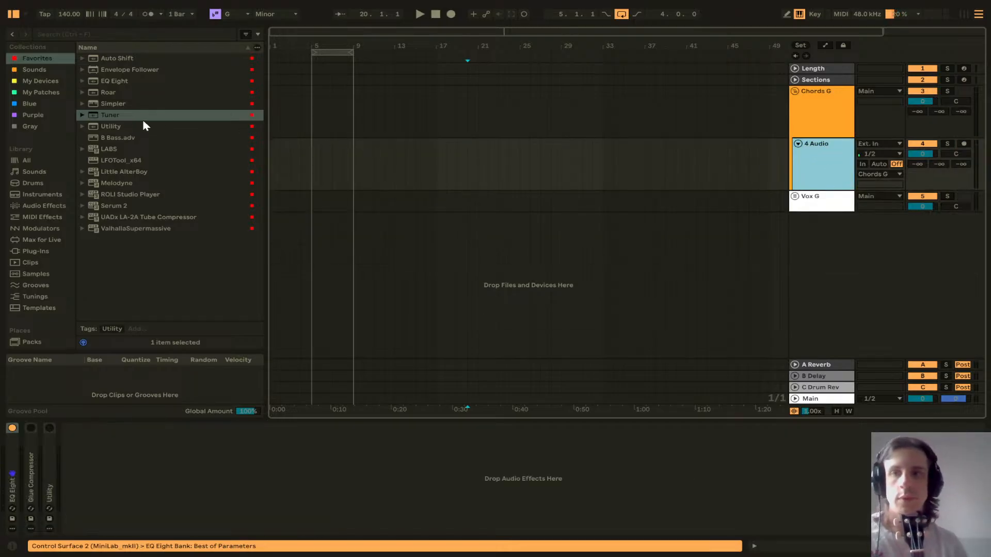
# Step: Load the Tuner onto the 4 Audio track, set its input channel to 2 and monitoring to Off
pyautogui.doubleClick(126, 115)
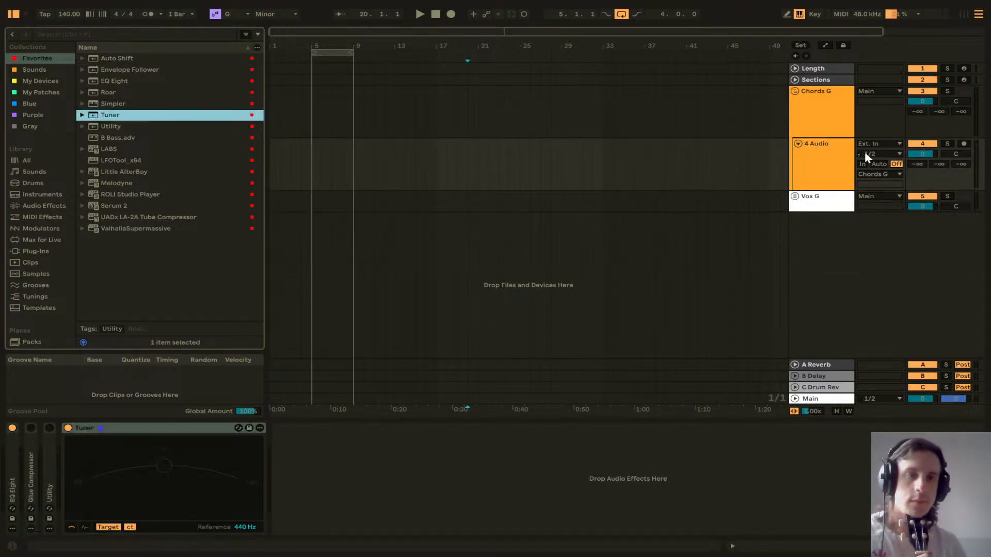
pyautogui.click(879, 154)
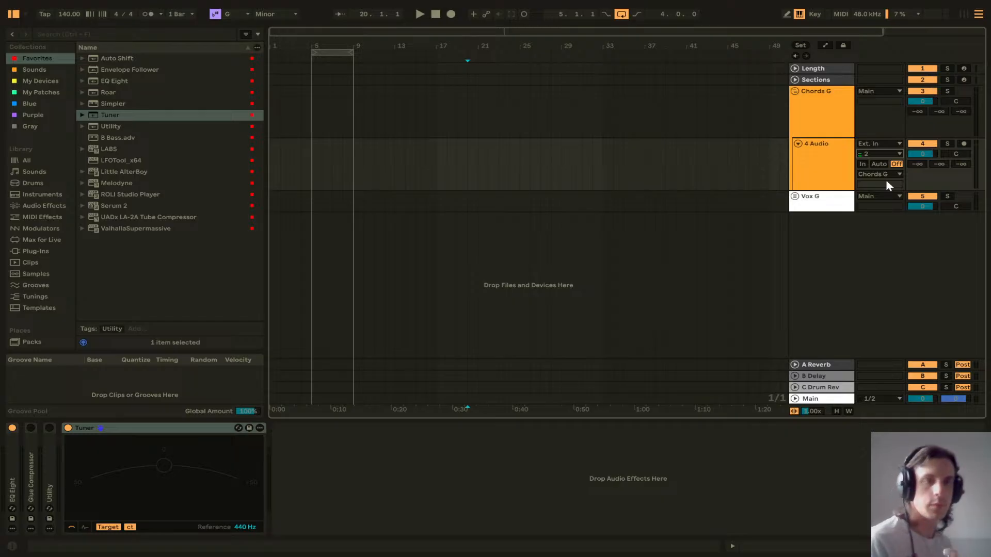
pyautogui.click(863, 165)
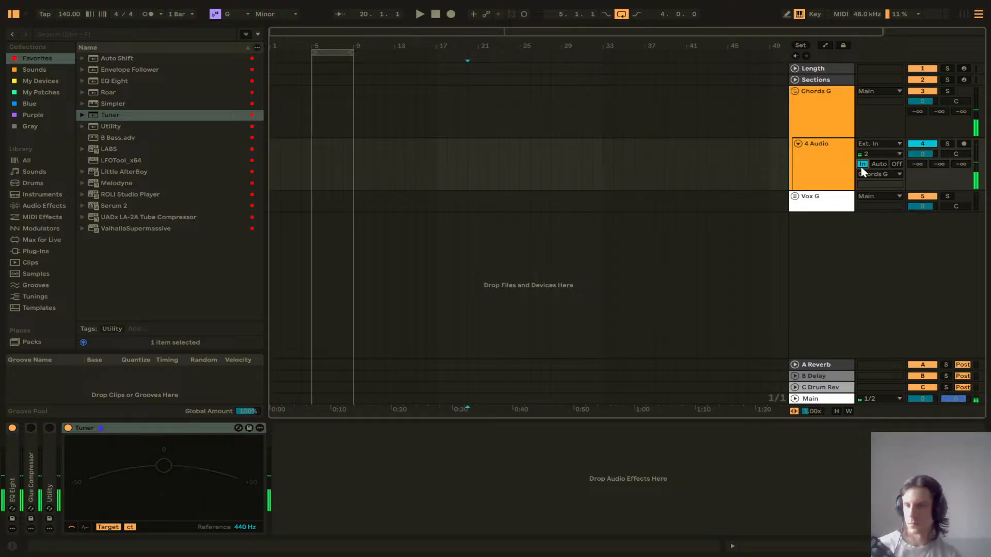
pyautogui.click(893, 164)
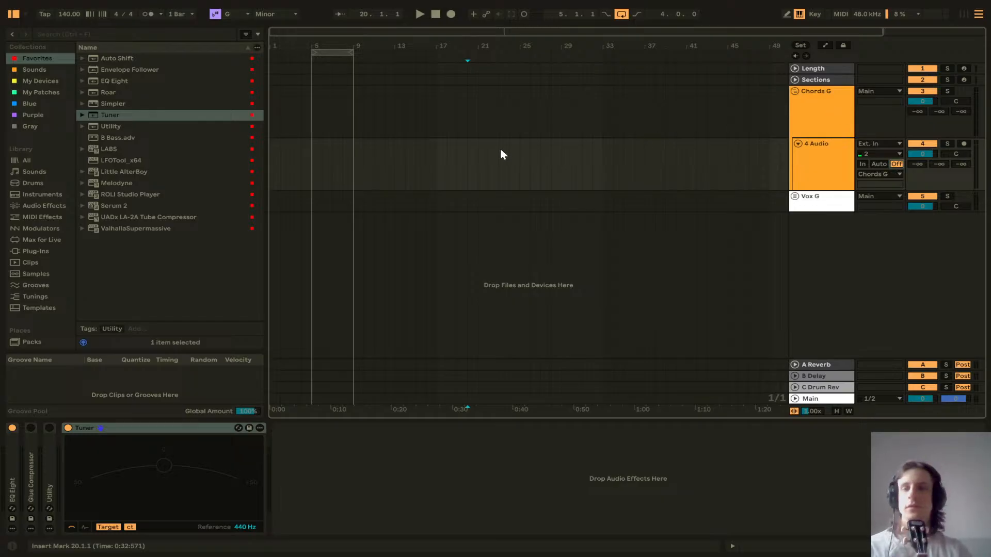
# Step: Expand the Vox G group, arm the Vox track for recording and expand it
pyautogui.click(312, 165)
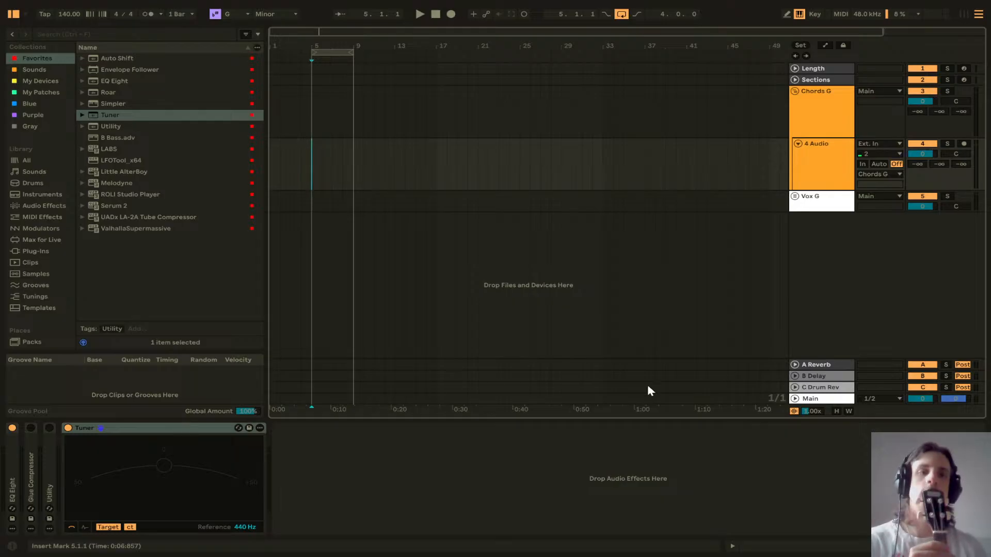
pyautogui.click(795, 196)
pyautogui.click(963, 249)
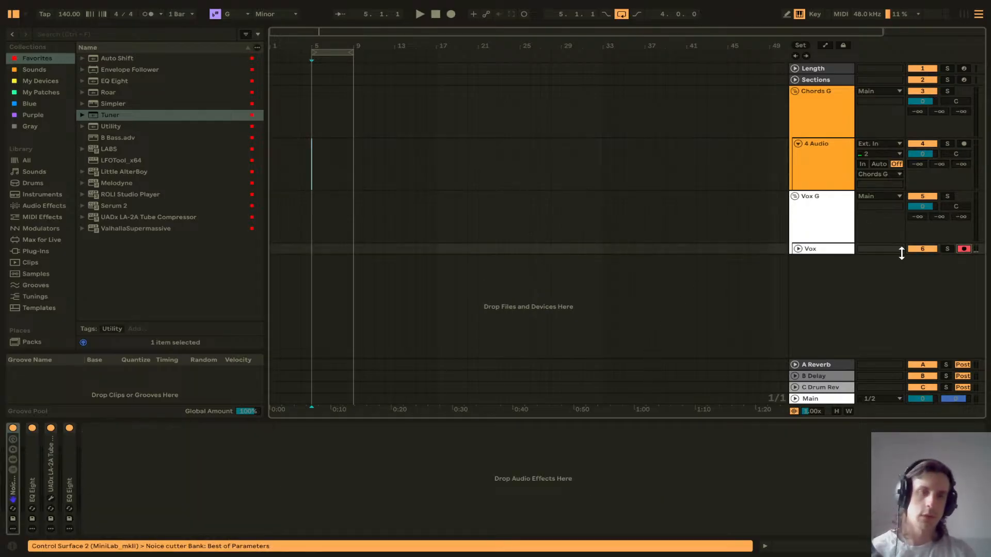
pyautogui.click(798, 249)
# Step: Place the insert marker at bar 5 and turn off the arrangement loop
pyautogui.click(623, 270)
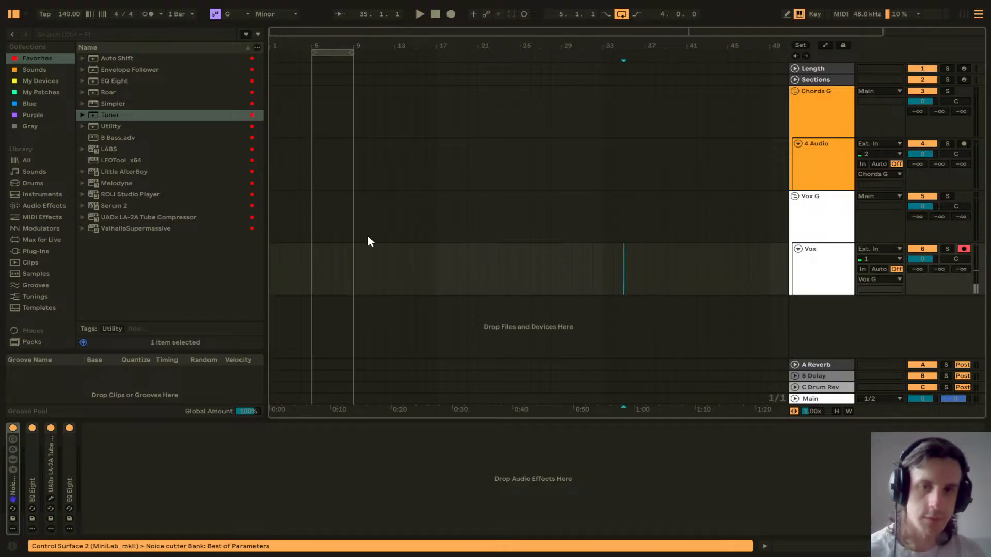
pyautogui.click(311, 269)
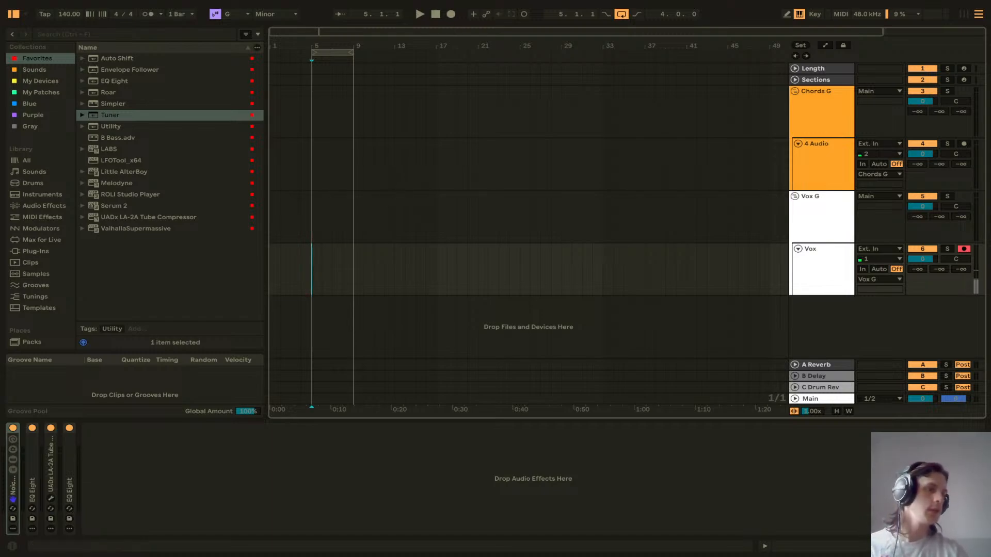
pyautogui.press('super+d')
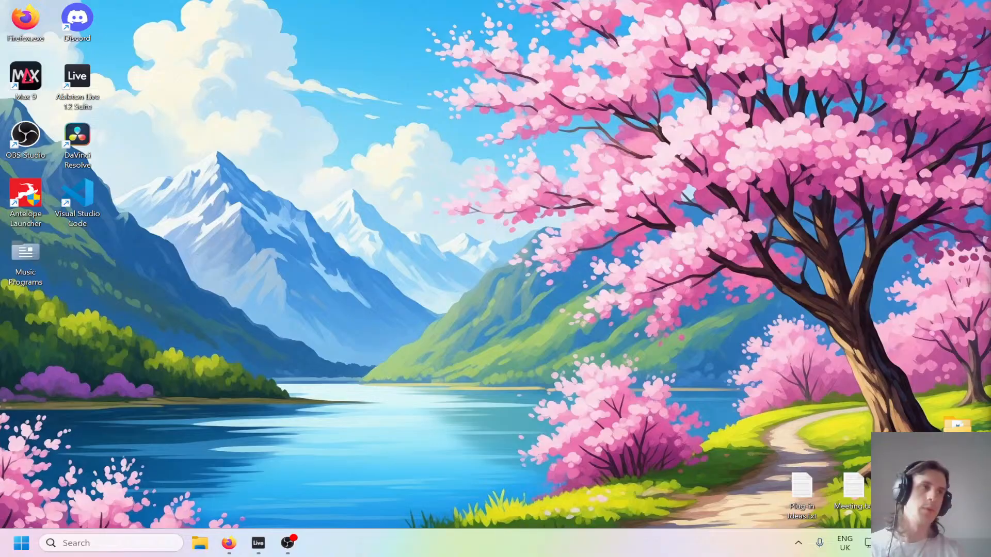
pyautogui.press('super+d')
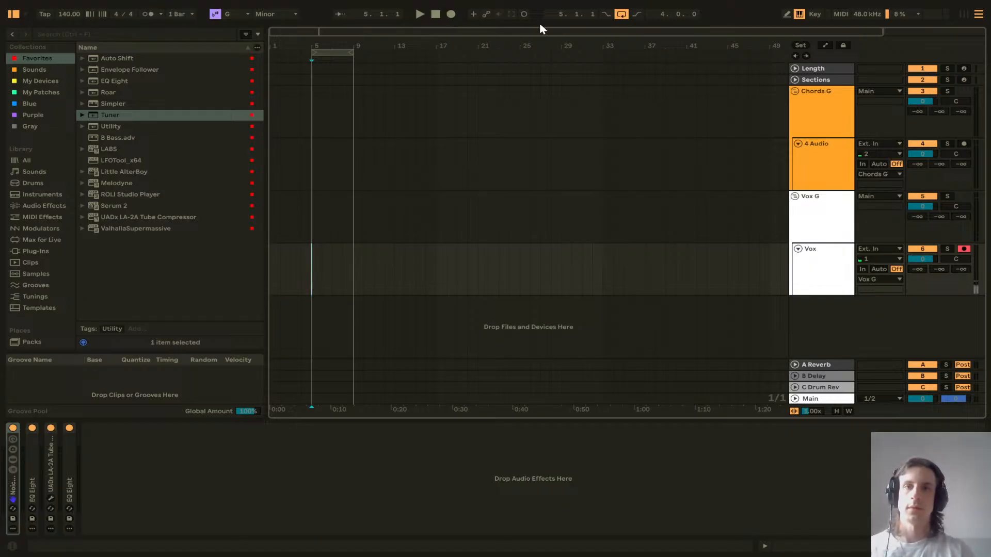
pyautogui.click(621, 14)
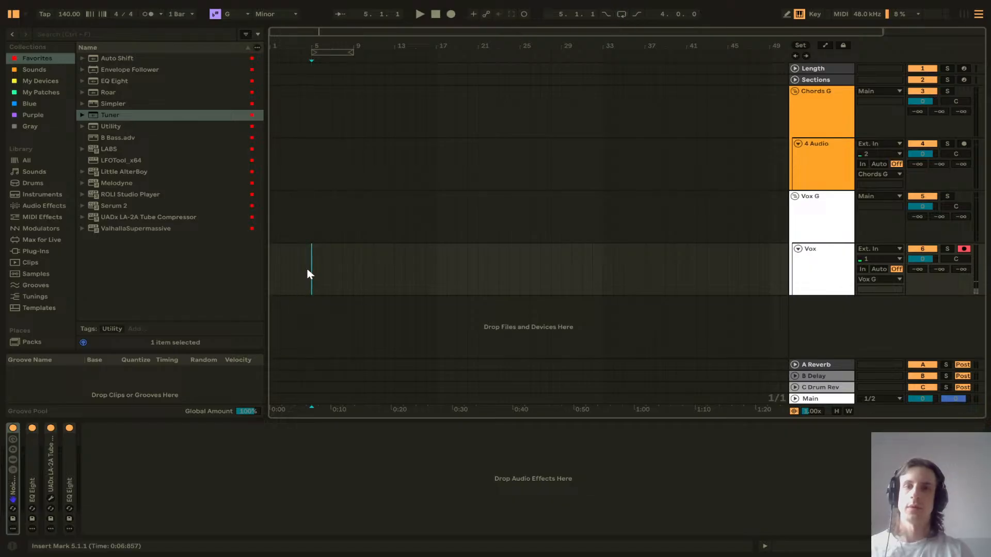
# Step: Record a trial vocal take on the Vox track and delete its recorded clips
pyautogui.click(452, 15)
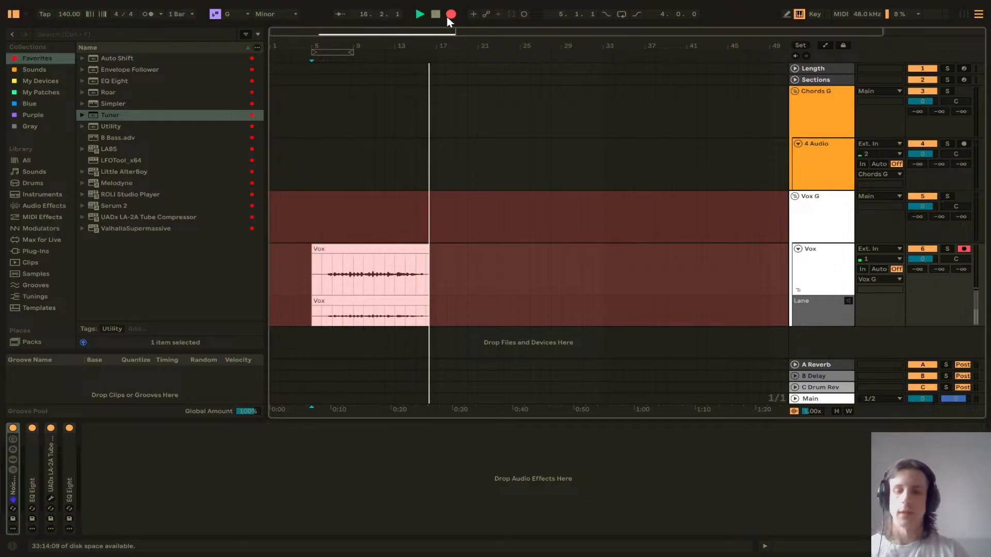
pyautogui.press('space')
pyautogui.click(401, 250)
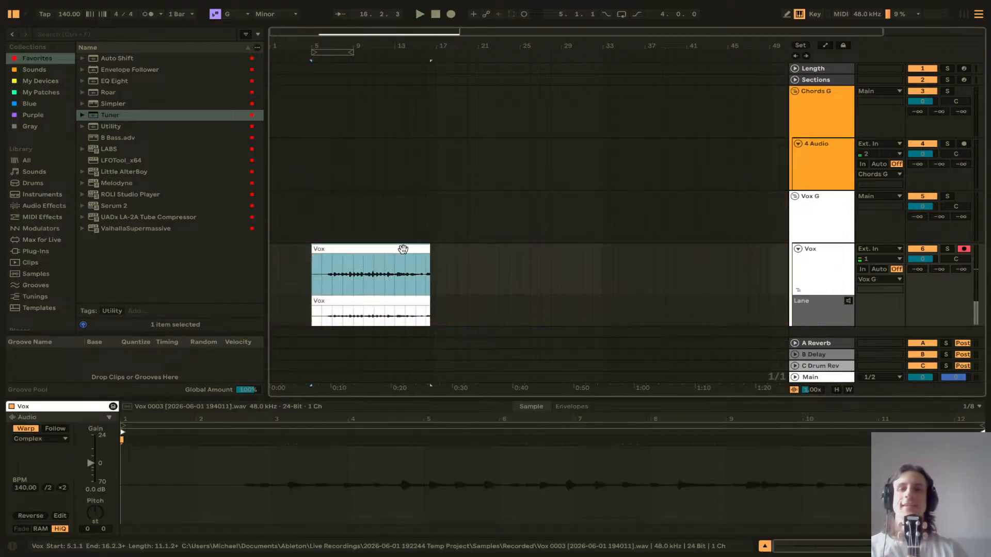
pyautogui.press('Delete')
pyautogui.click(378, 304)
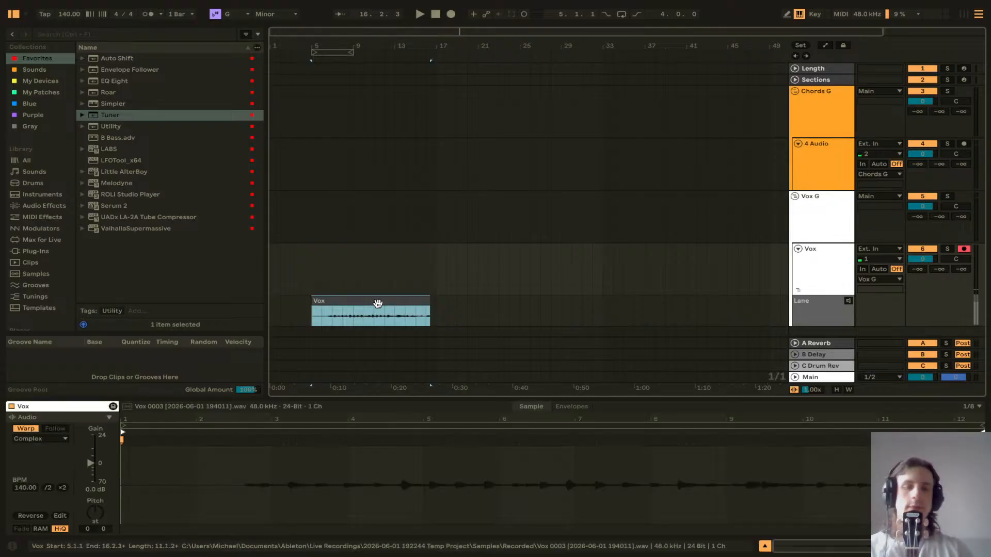
pyautogui.press('Delete')
# Step: Record a vocal take on the Vox track from bar 5 and play it back
pyautogui.click(315, 269)
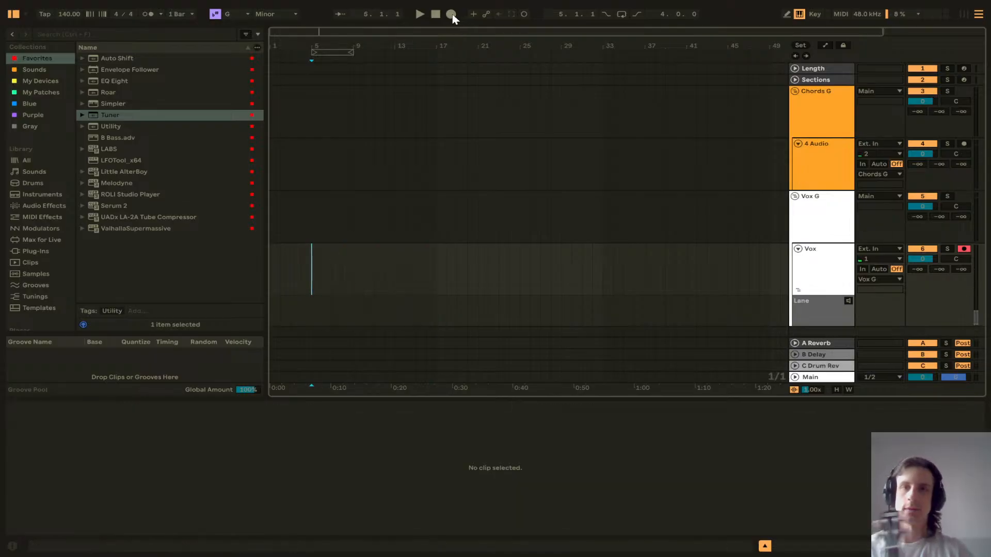
pyautogui.click(452, 14)
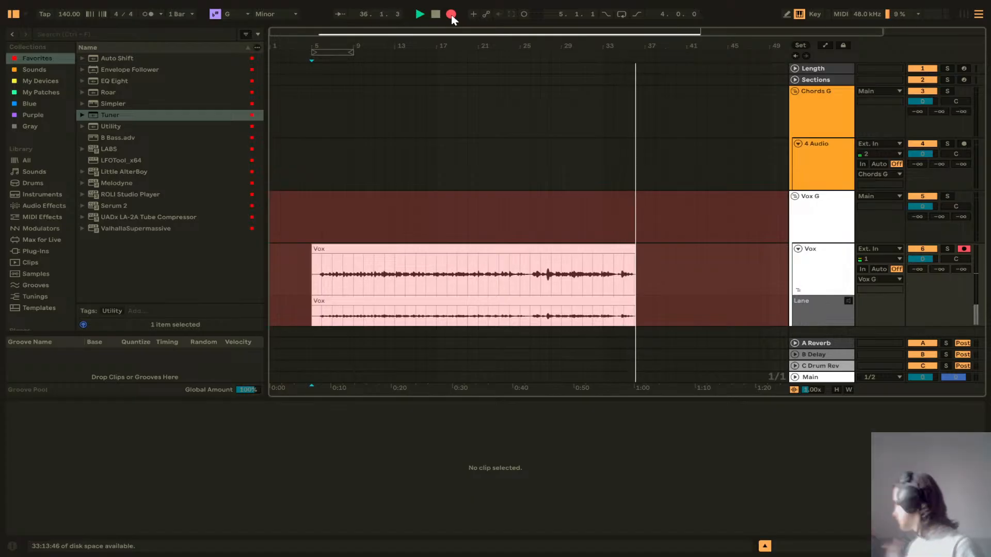
pyautogui.press('space')
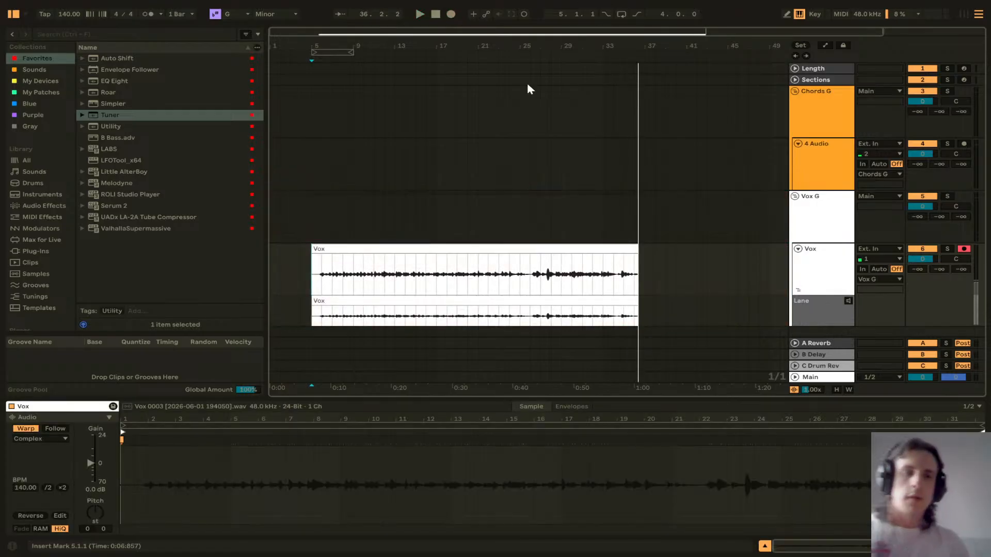
pyautogui.click(475, 135)
pyautogui.click(313, 233)
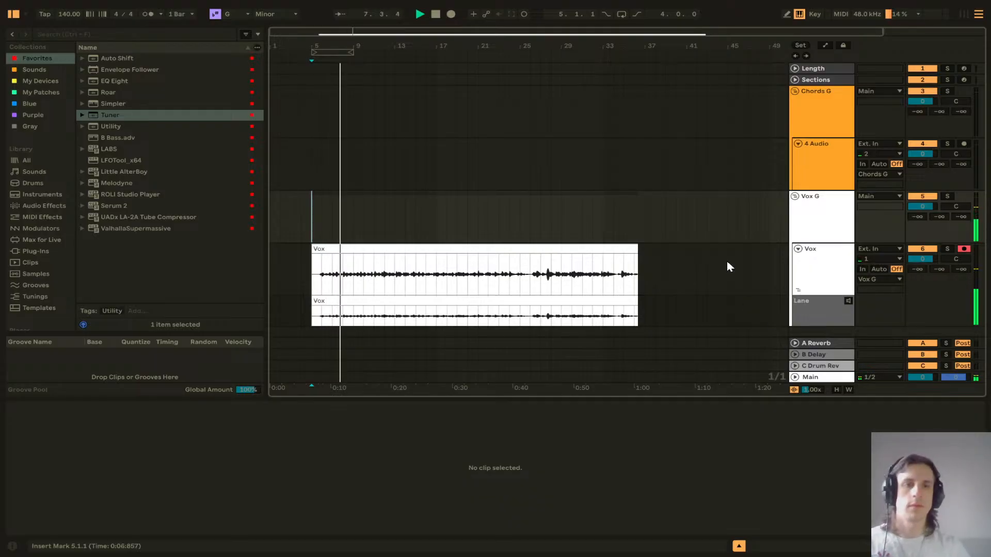
# Step: Stop playback, open the Vox track's device chain, and expand and toggle the Noise cutter rack
pyautogui.press('space')
pyautogui.click(831, 265)
pyautogui.scroll(-1, 611, 171)
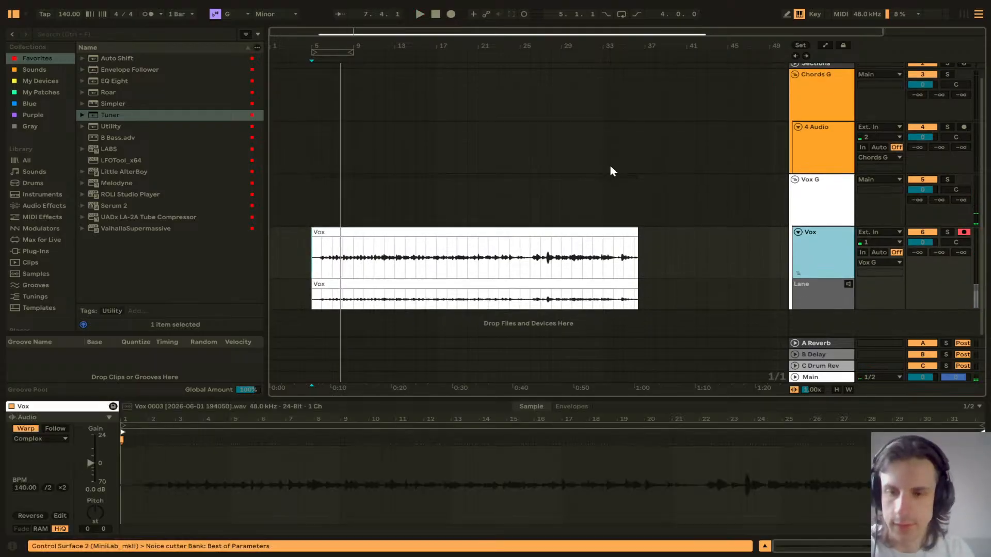
pyautogui.doubleClick(830, 253)
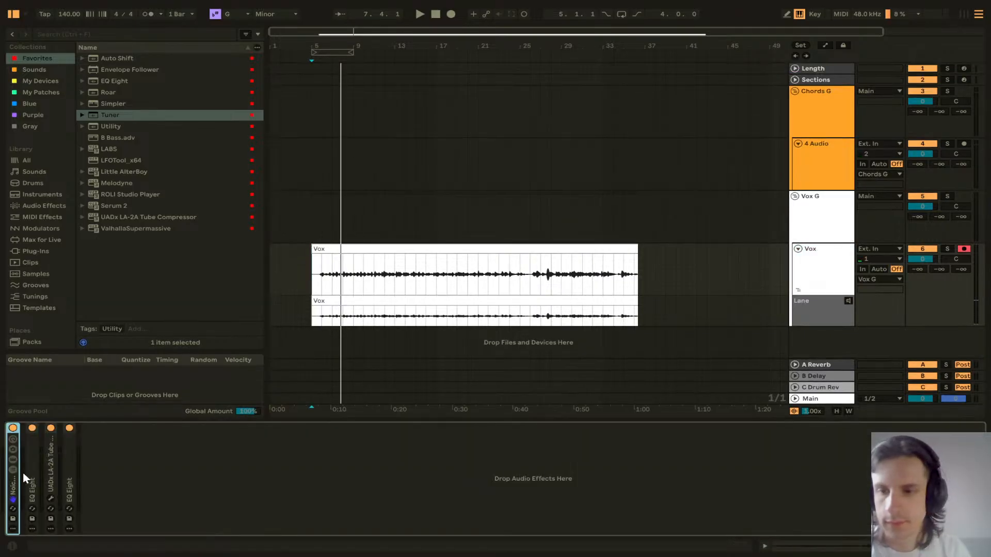
pyautogui.doubleClick(14, 482)
pyautogui.click(13, 428)
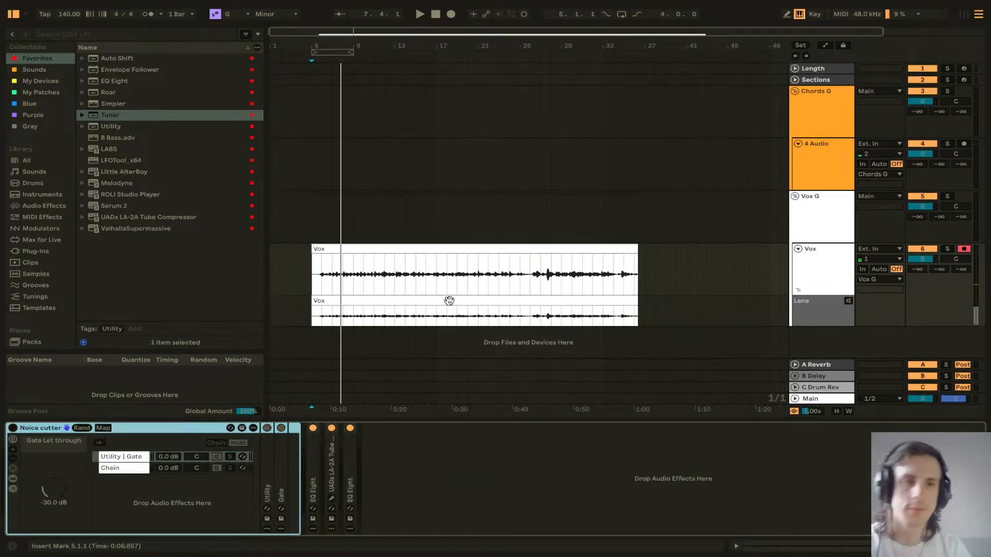
# Step: Play the Vox take from bar 5 and place the insert marker at bar 16
pyautogui.click(307, 281)
pyautogui.press('space')
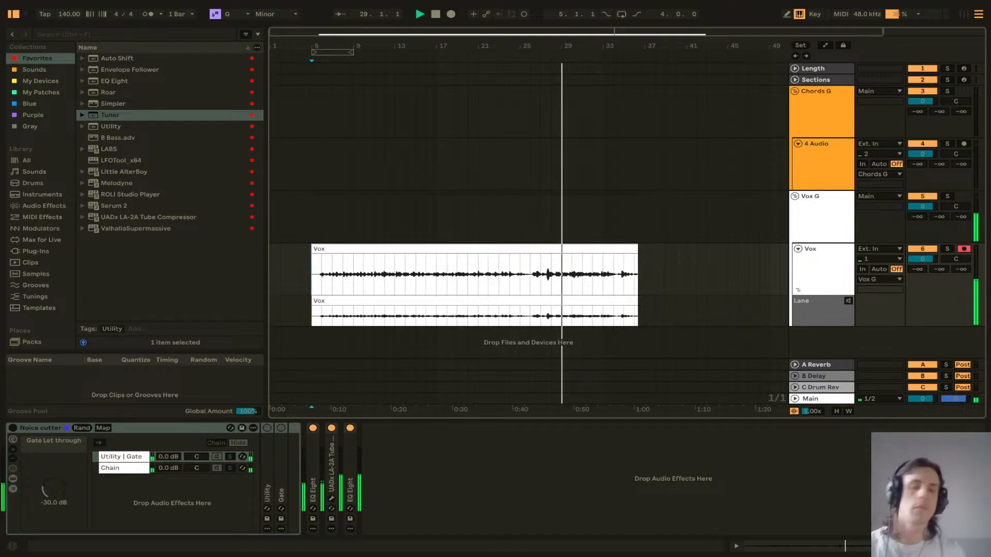
pyautogui.click(424, 294)
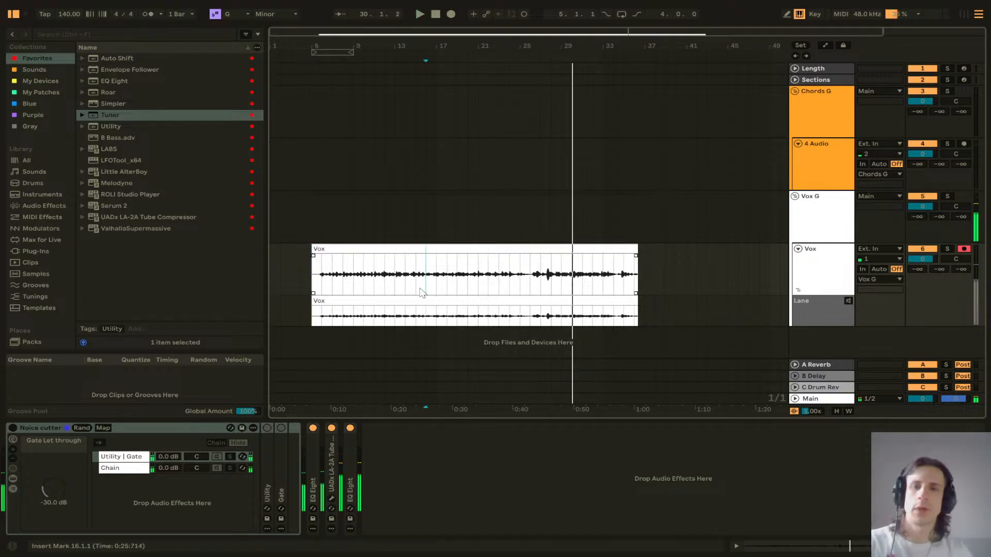
# Step: Set the tempo to 100 BPM, enable the metronome and play from bar 16
pyautogui.click(68, 18)
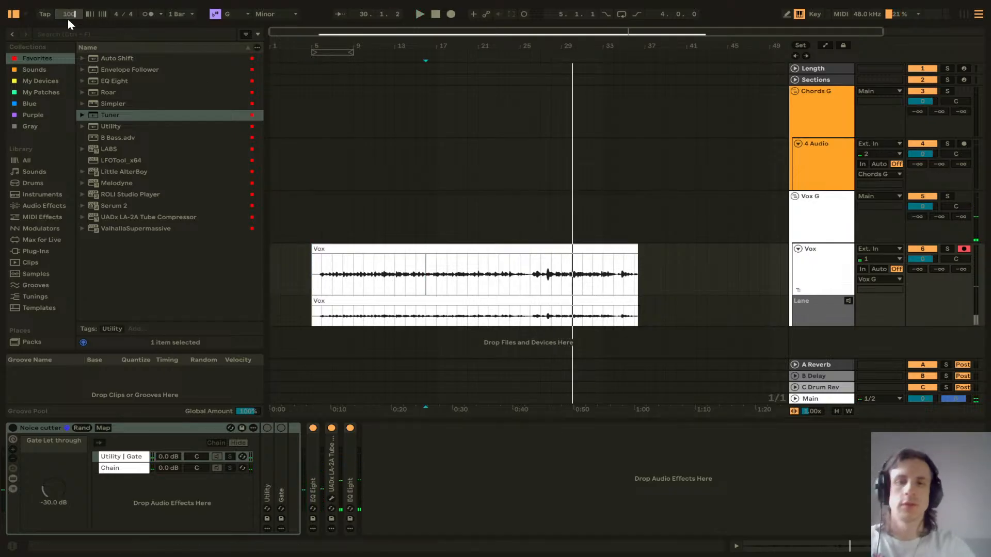
pyautogui.click(148, 14)
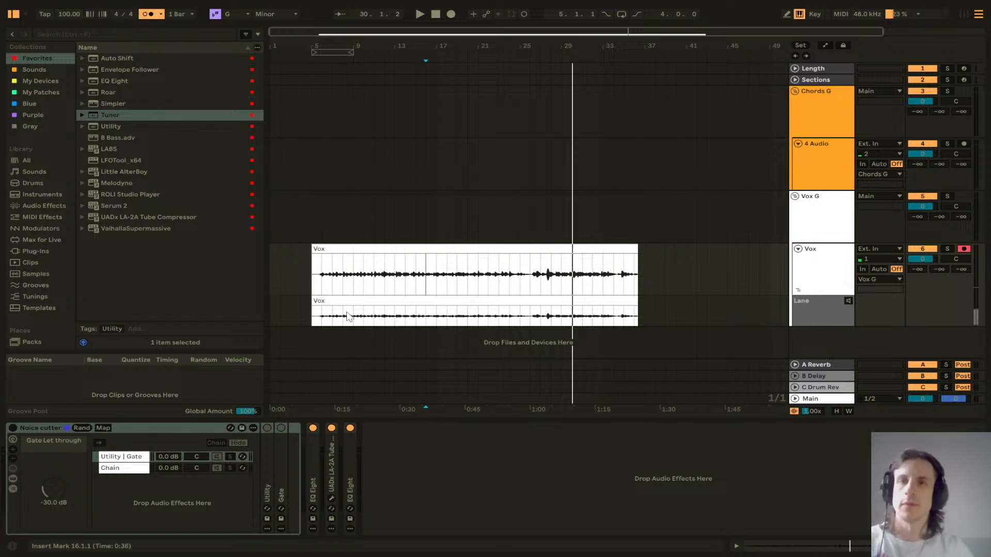
pyautogui.press('space')
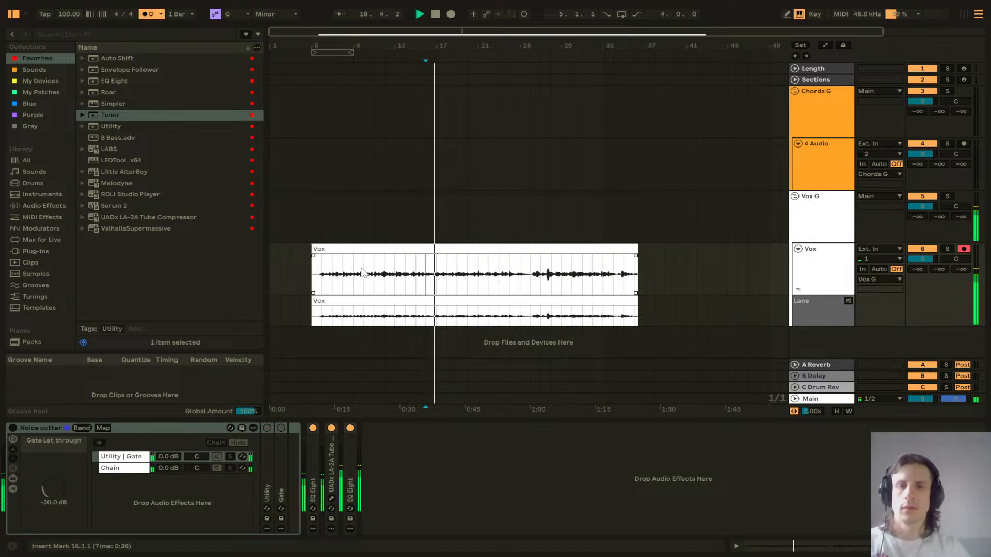
# Step: Open the Vox take's clip and turn off its Warp
pyautogui.doubleClick(361, 250)
pyautogui.press('space')
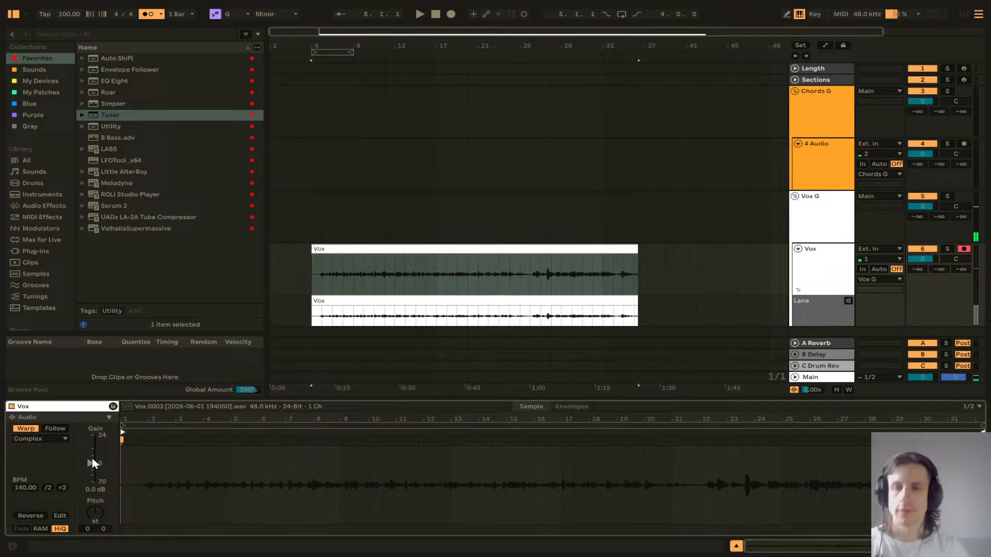
pyautogui.click(26, 429)
# Step: Play back the unwarped Vox take and delete both recorded Vox clips
pyautogui.click(346, 248)
pyautogui.press('space')
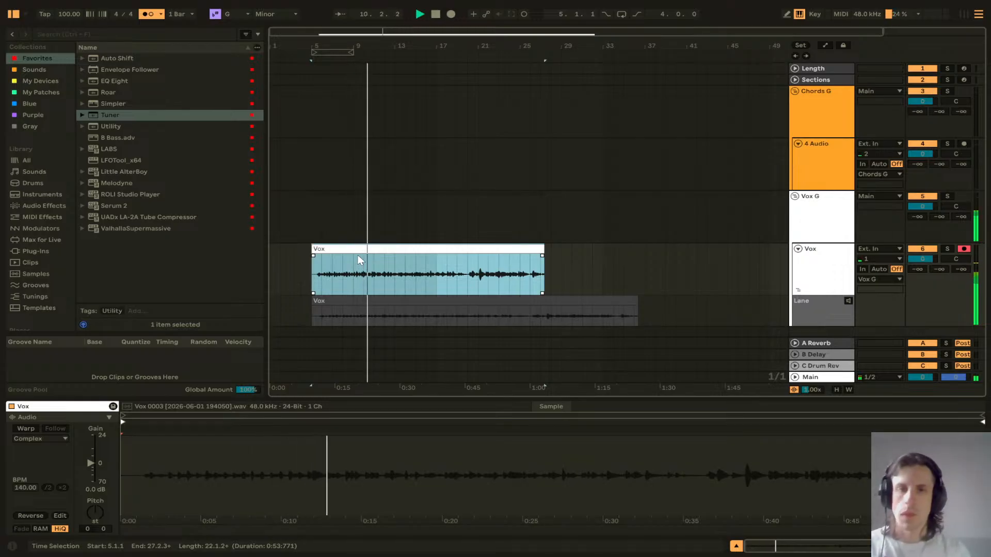
pyautogui.press('space')
pyautogui.press('Delete')
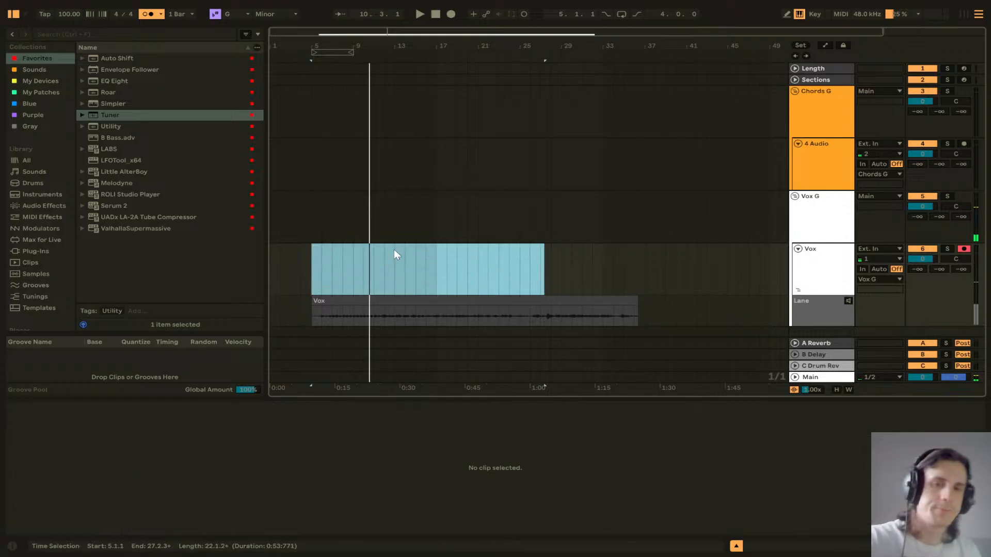
pyautogui.click(389, 301)
pyautogui.press('Delete')
pyautogui.click(383, 271)
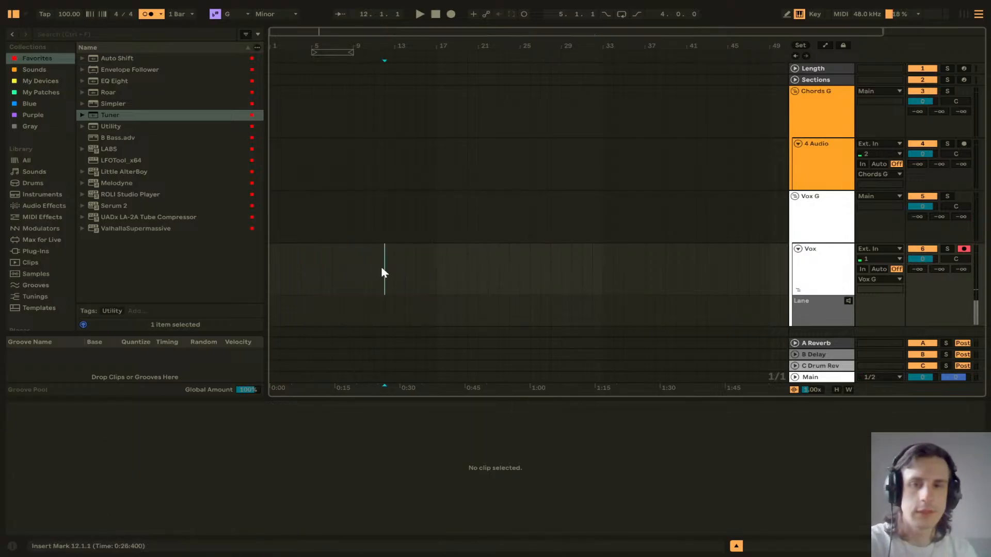
# Step: Arm the 4 Audio track, loop bars 5 to 21 and play the loop
pyautogui.click(963, 144)
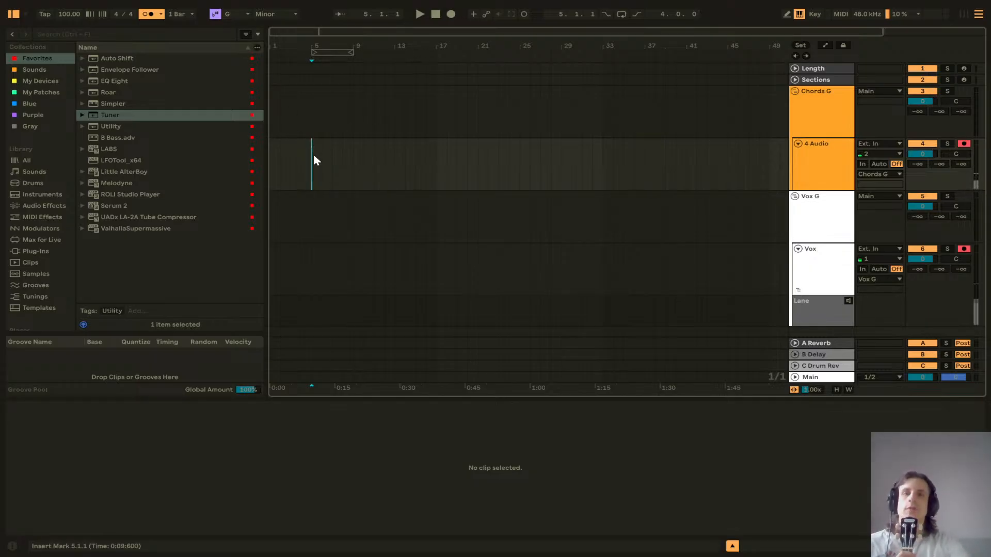
pyautogui.moveTo(311, 155); pyautogui.dragTo(461, 168)
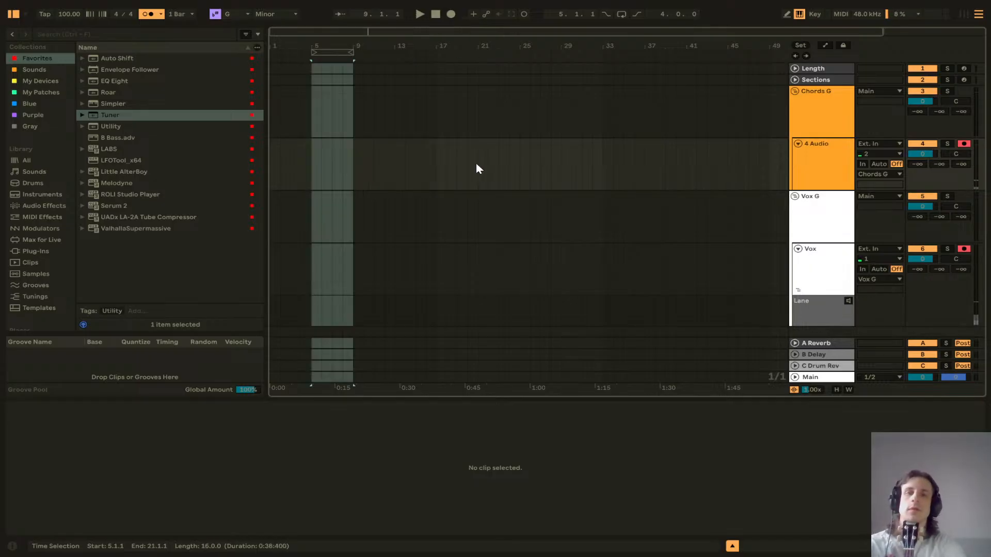
pyautogui.click(318, 158)
pyautogui.moveTo(317, 161); pyautogui.dragTo(432, 160)
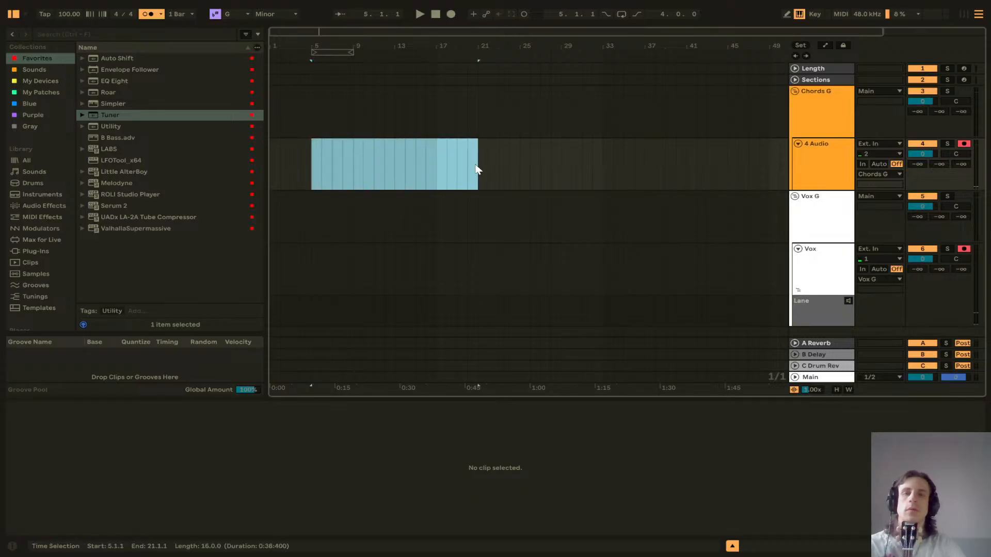
pyautogui.hotkey('ctrl', 'l')
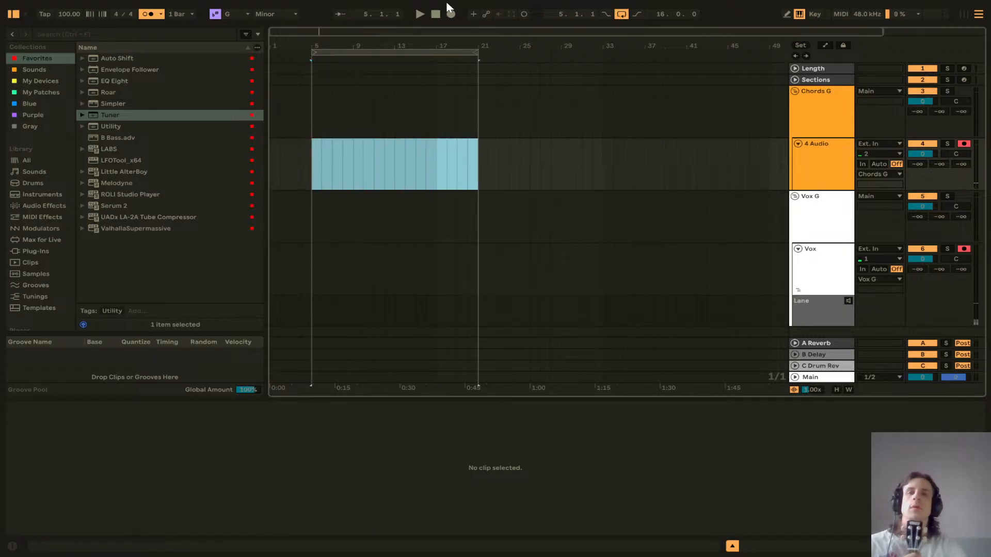
pyautogui.click(423, 14)
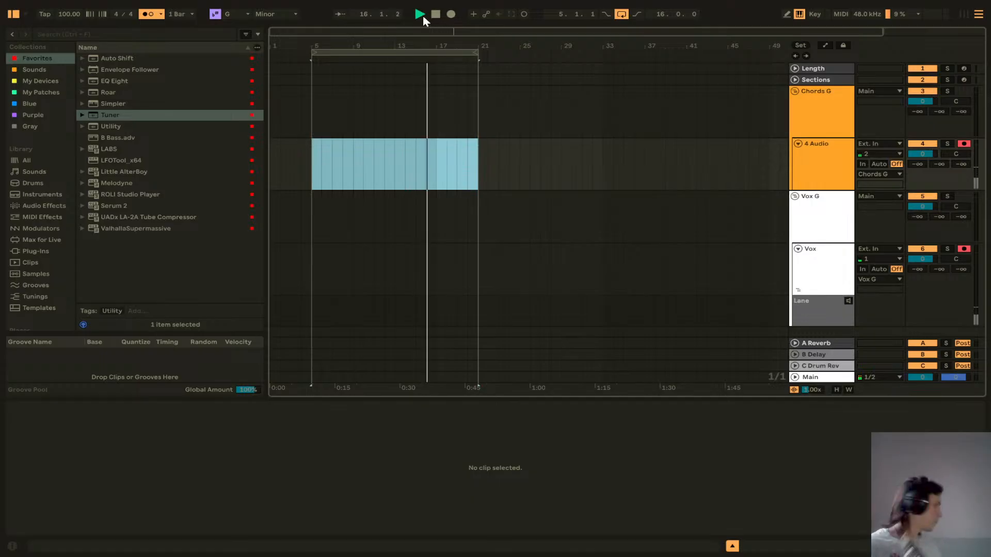
pyautogui.press('space')
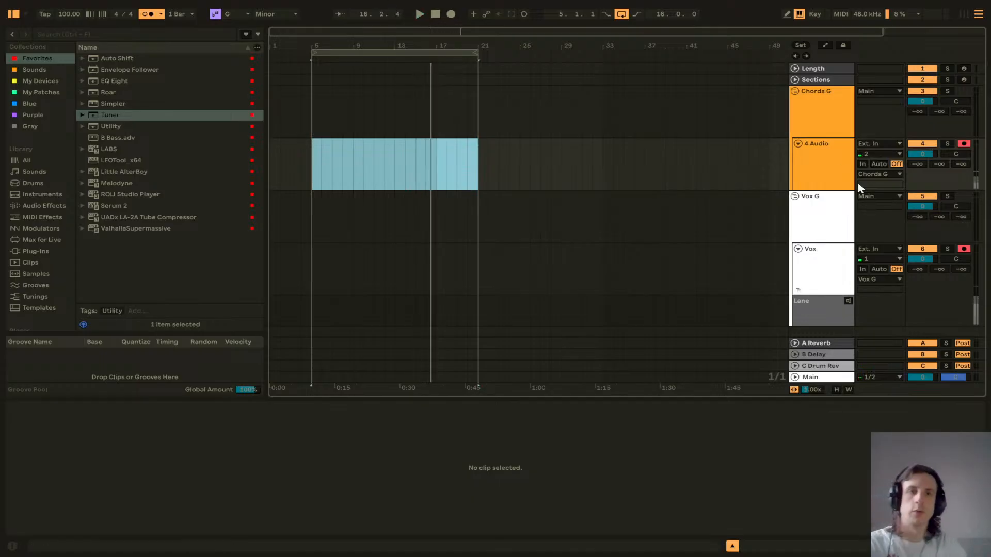
# Step: Insert a new MIDI track below the 4 Audio track
pyautogui.click(832, 153)
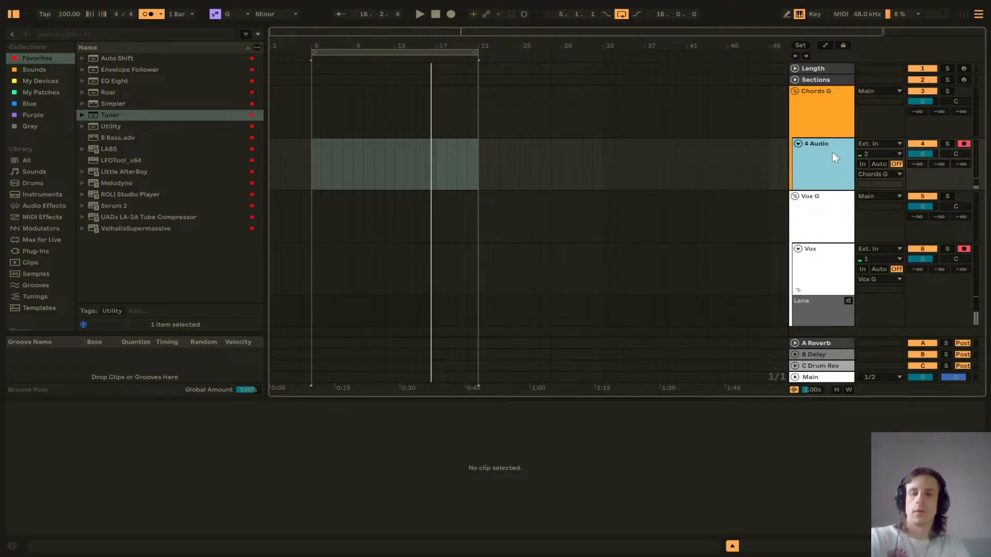
pyautogui.hotkey('ctrl', 'shift', 't')
pyautogui.click(827, 171)
pyautogui.click(829, 215)
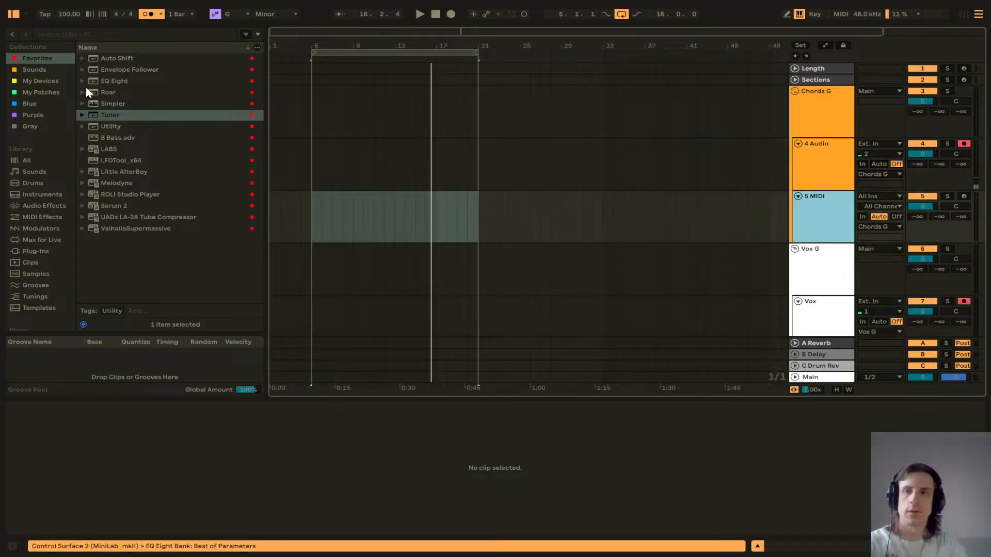
# Step: Create an eight-bar MIDI clip from bar 5 to bar 13 on the MIDI track
pyautogui.click(322, 222)
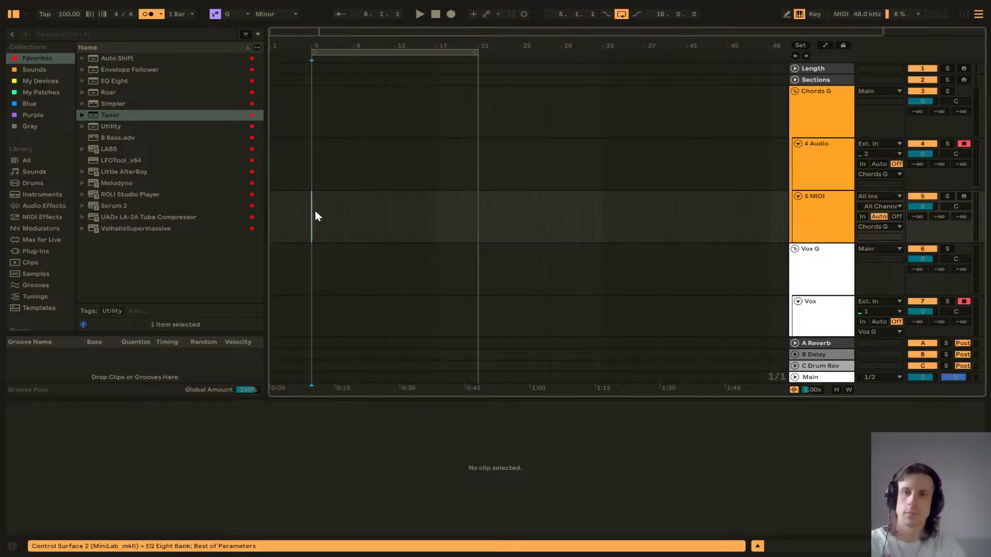
pyautogui.moveTo(314, 210); pyautogui.dragTo(343, 224)
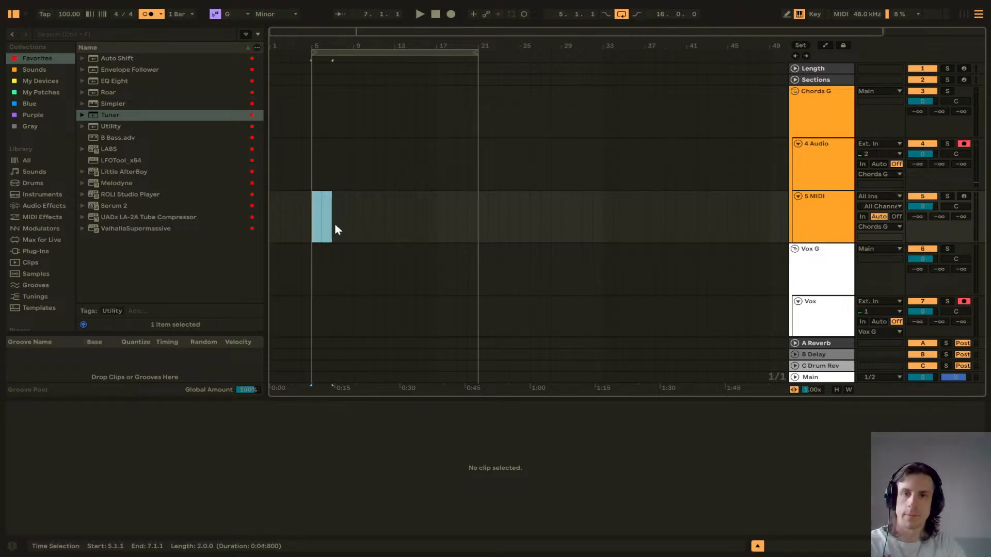
pyautogui.click(340, 221)
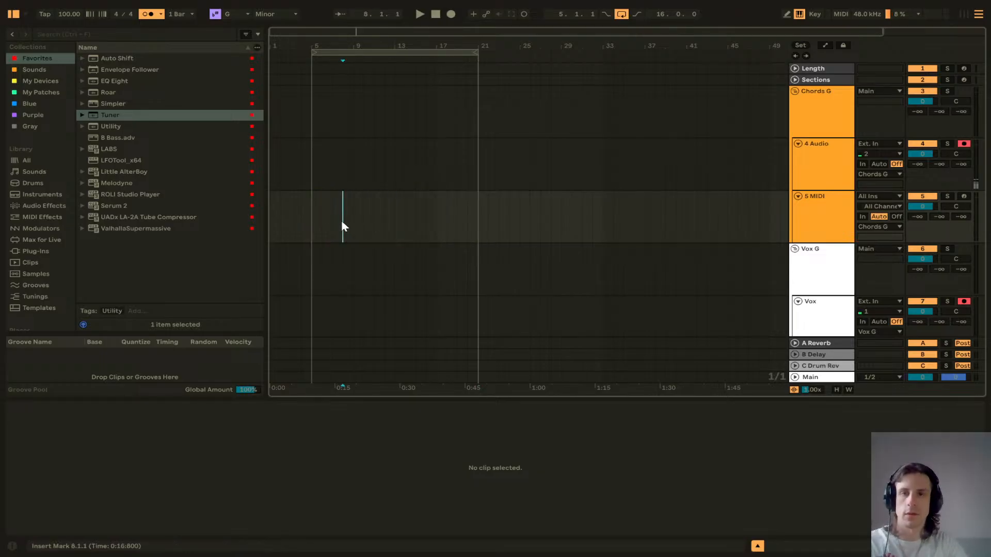
pyautogui.moveTo(311, 207); pyautogui.dragTo(397, 221)
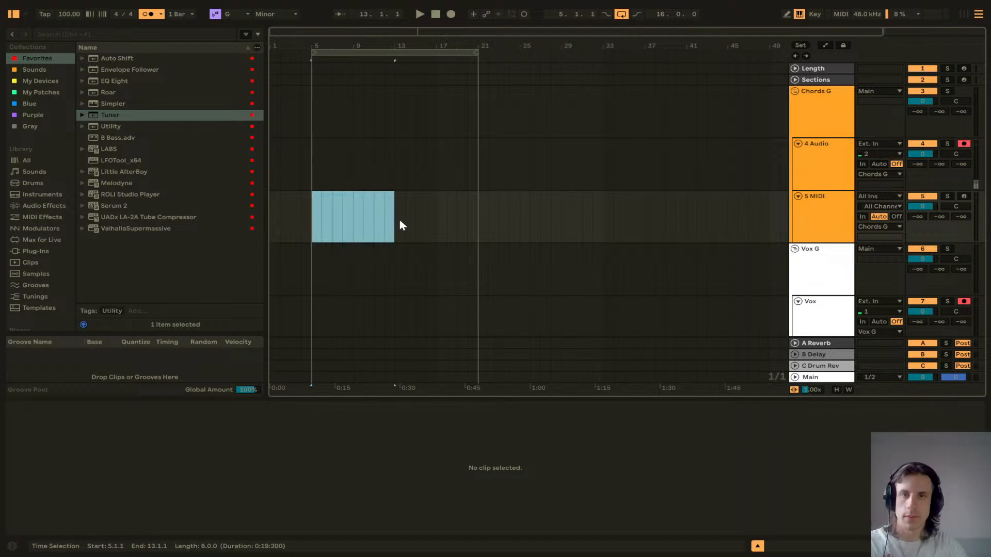
pyautogui.hotkey('ctrl', 'shift', 'm')
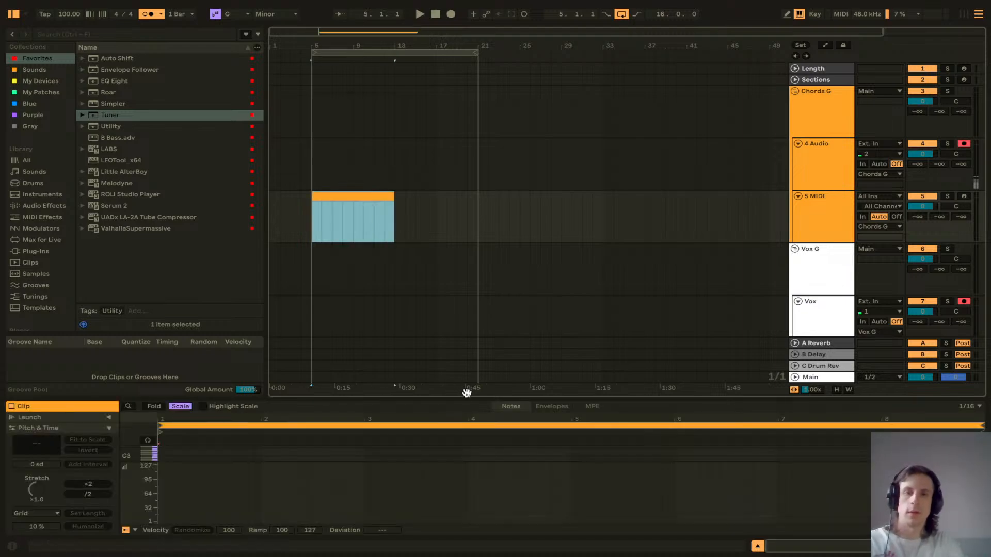
# Step: Enlarge the clip editor and draw a one-bar C3 note at the clip start
pyautogui.moveTo(467, 398); pyautogui.dragTo(500, 128)
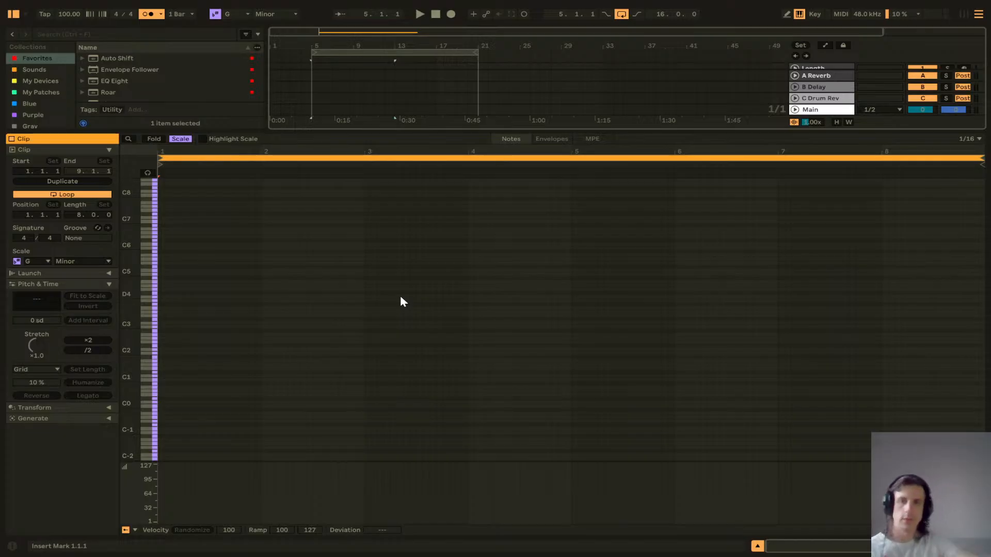
pyautogui.doubleClick(161, 327)
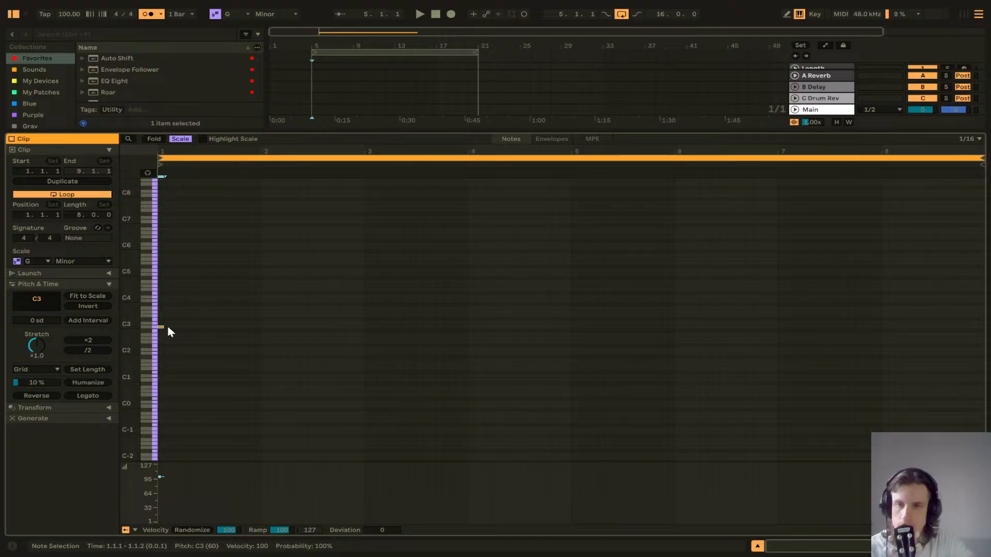
pyautogui.moveTo(164, 327); pyautogui.dragTo(262, 335)
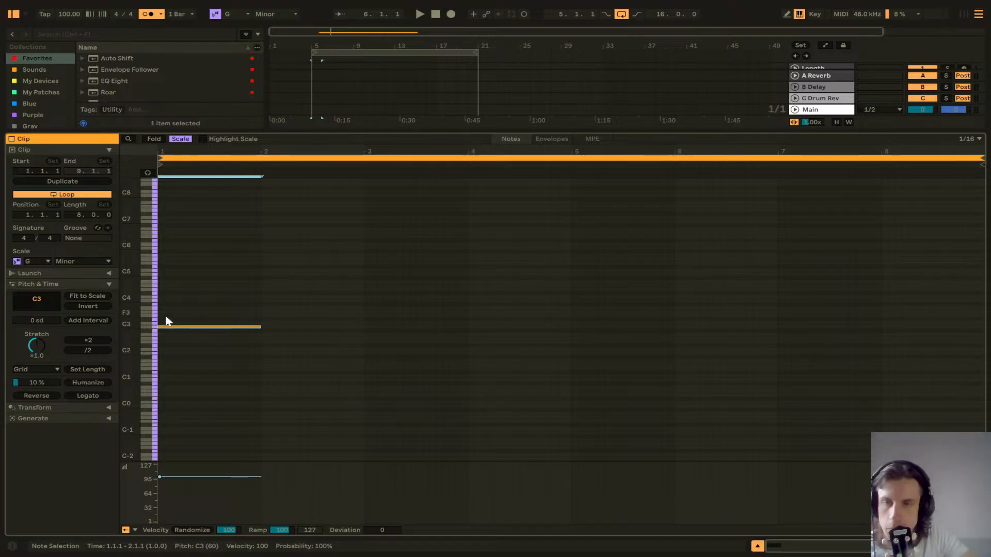
# Step: Set the song scale to C Major
pyautogui.click(236, 14)
pyautogui.click(231, 25)
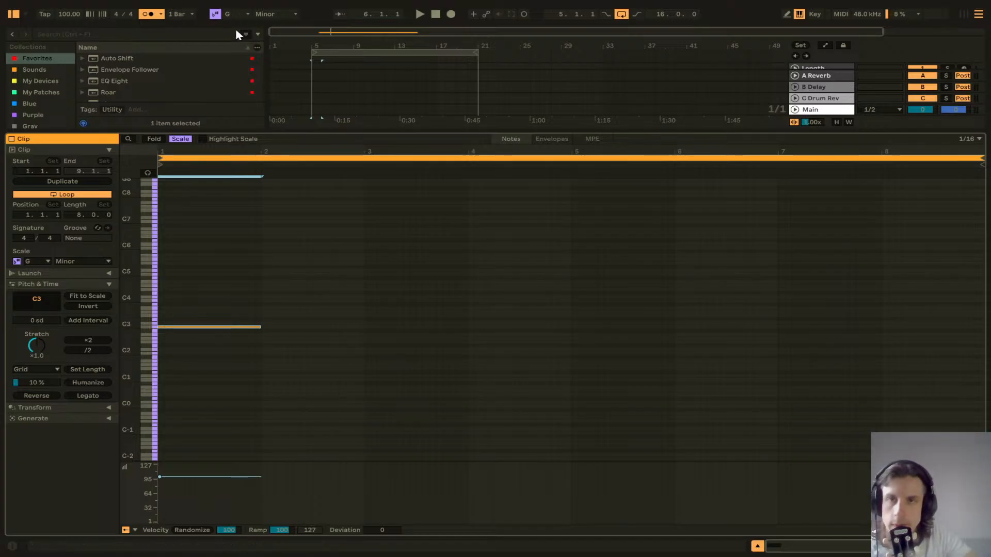
pyautogui.click(273, 14)
pyautogui.click(265, 25)
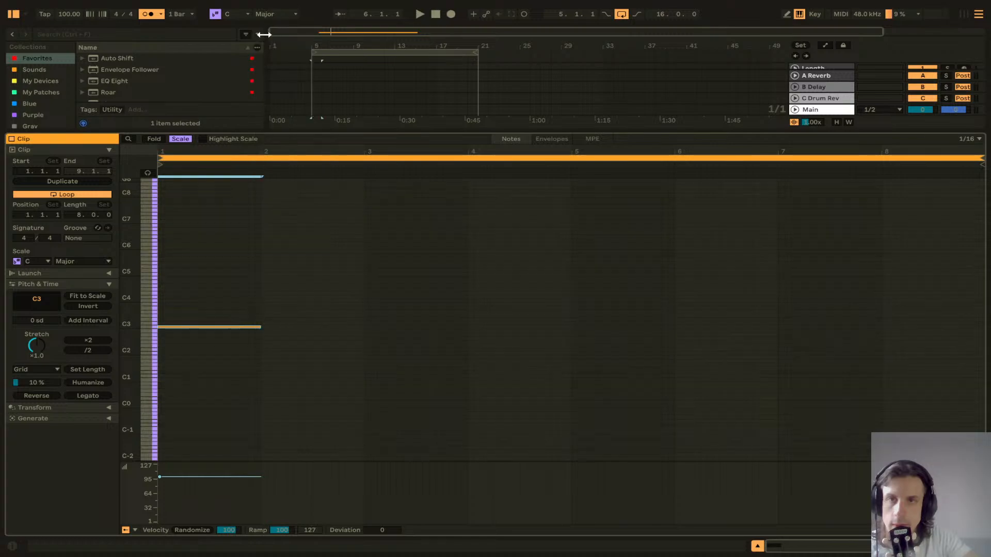
# Step: Add one-bar E3 and G3 notes stacked on the C3 note to form a C major chord
pyautogui.doubleClick(161, 320)
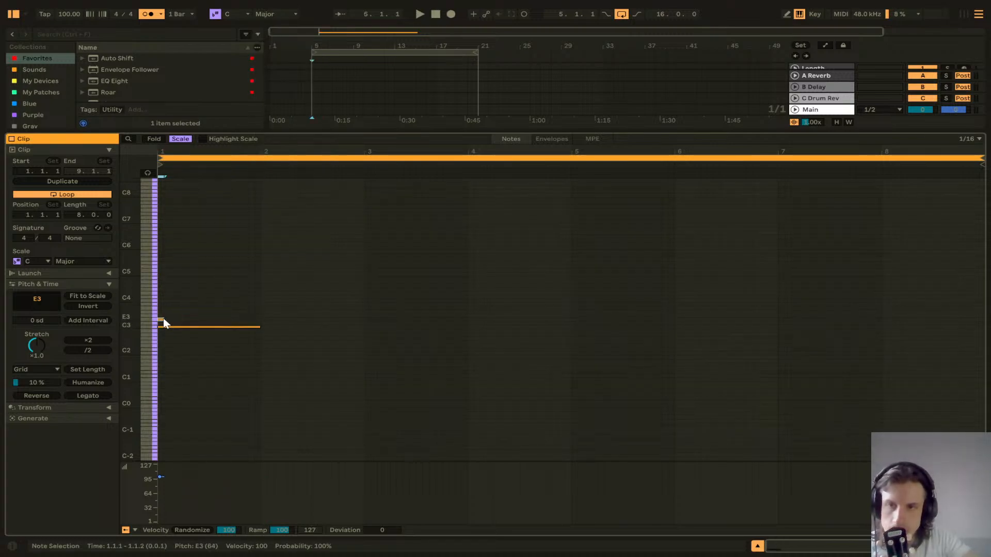
pyautogui.moveTo(164, 320); pyautogui.dragTo(261, 320)
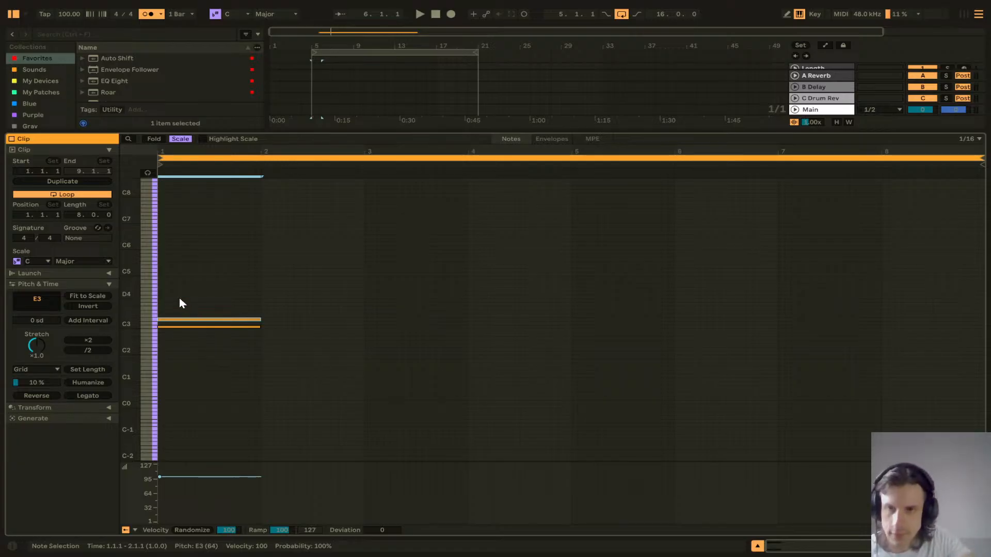
pyautogui.doubleClick(162, 311)
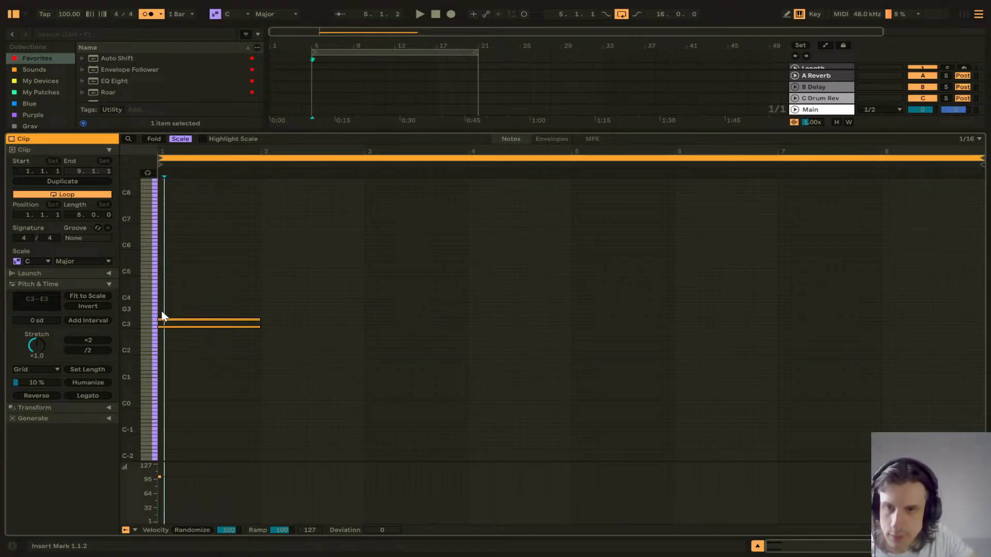
pyautogui.moveTo(164, 312); pyautogui.dragTo(262, 310)
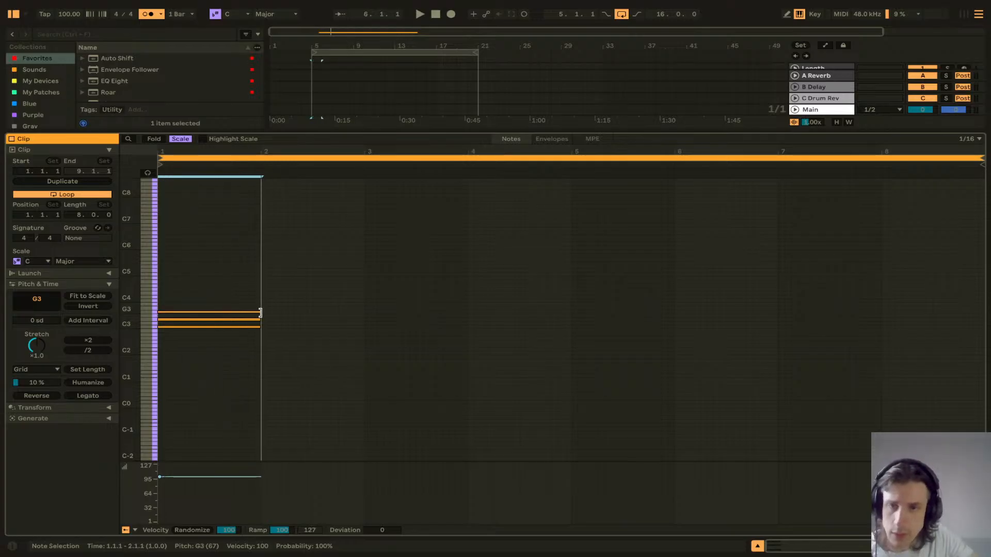
pyautogui.click(301, 331)
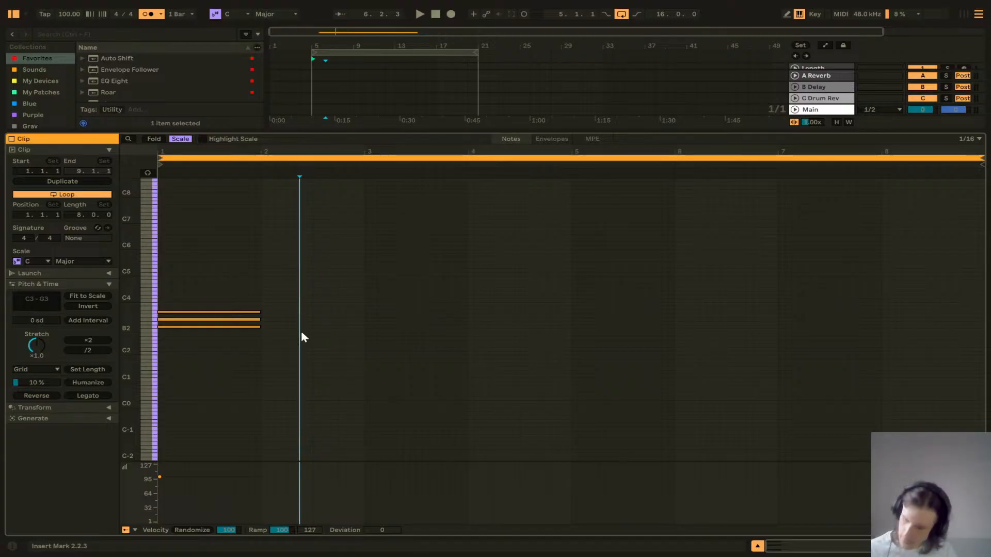
# Step: Add a one-bar C4 note above the C major chord at the clip start
pyautogui.doubleClick(161, 297)
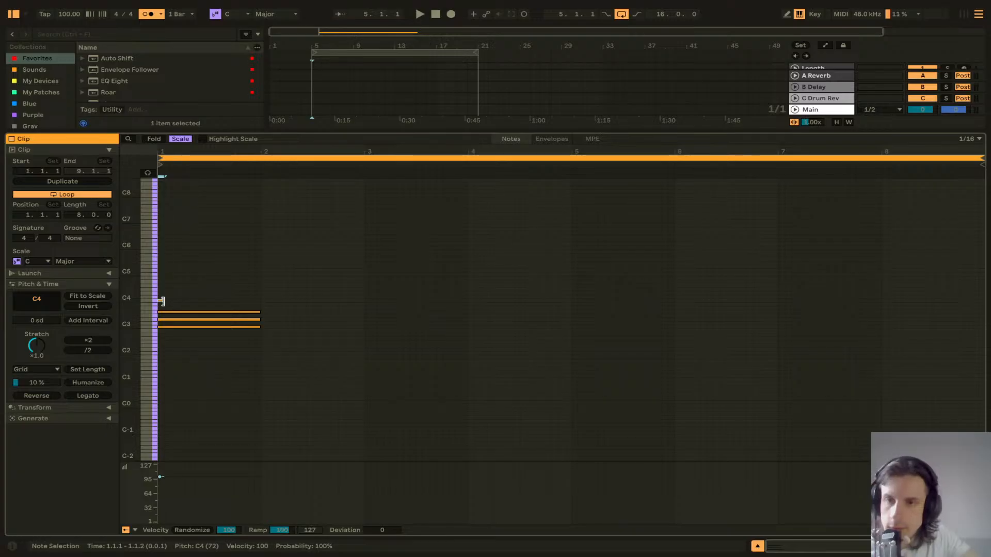
pyautogui.moveTo(163, 300); pyautogui.dragTo(261, 295)
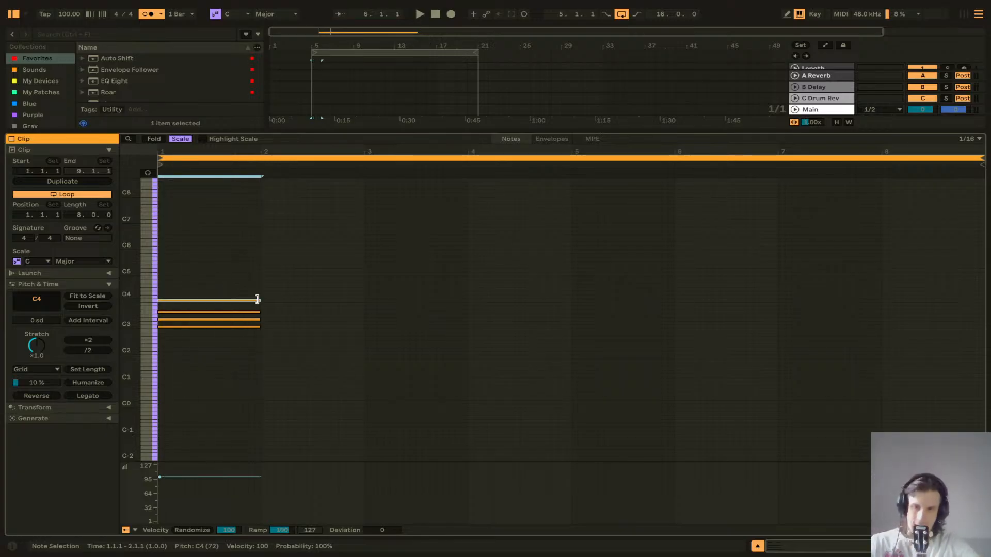
pyautogui.scroll(6, 240, 337)
pyautogui.scroll(-1, 240, 336)
pyautogui.scroll(-5, 274, 333)
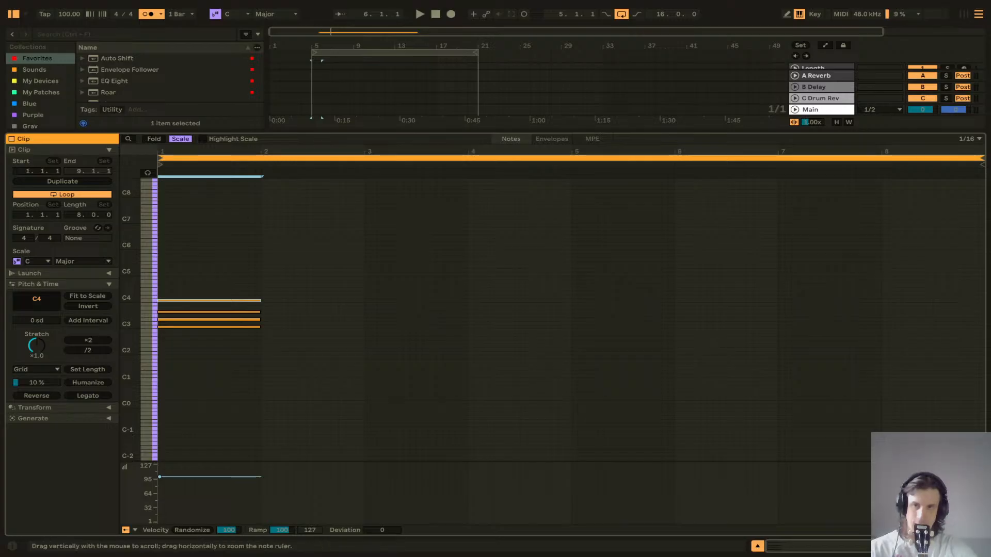
# Step: Select all four chord notes and lengthen them to two bars
pyautogui.moveTo(139, 309); pyautogui.dragTo(137, 308)
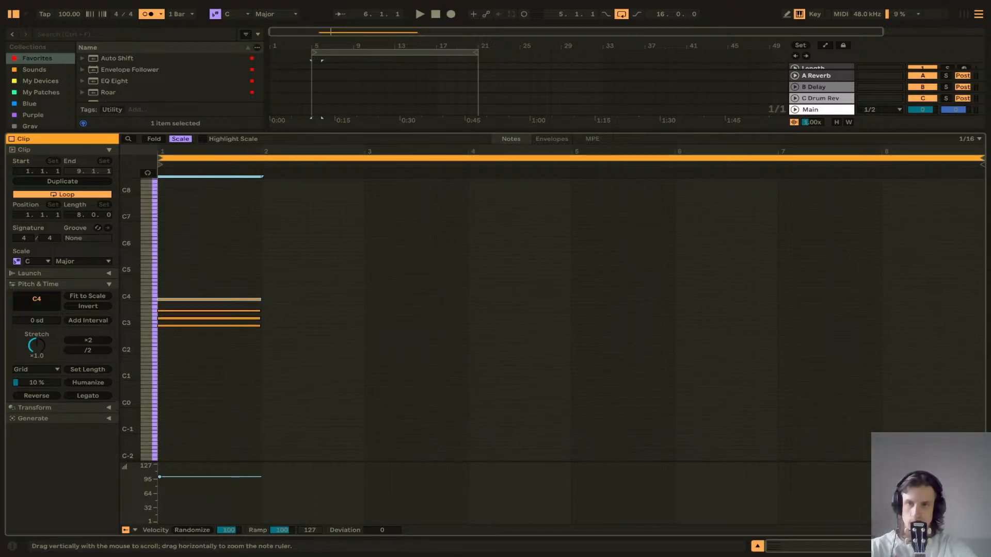
pyautogui.click(154, 139)
pyautogui.click(178, 139)
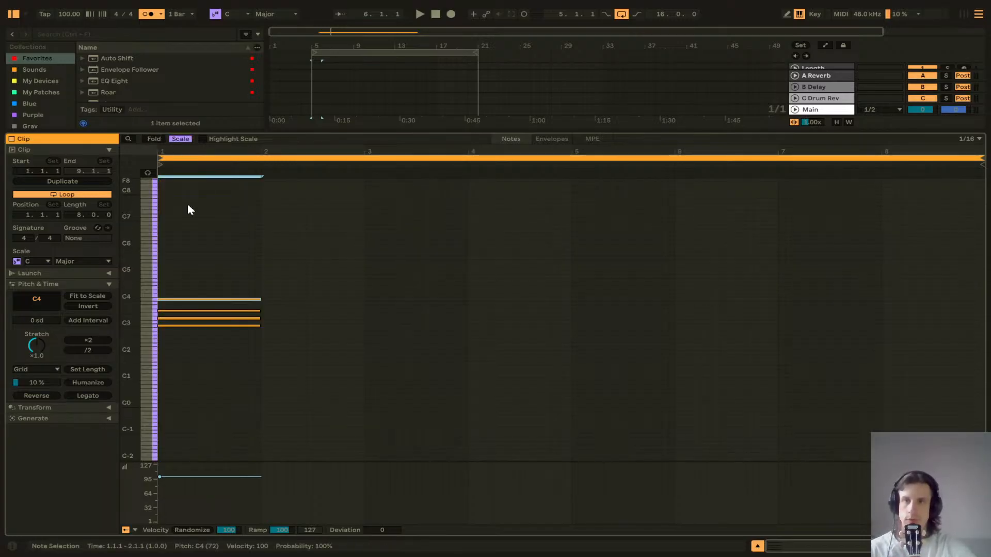
pyautogui.click(178, 139)
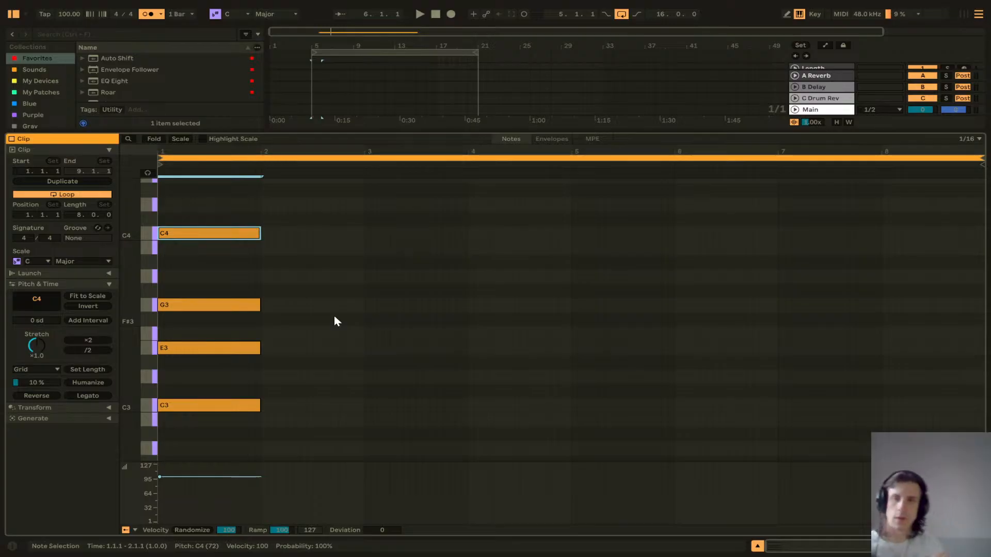
pyautogui.moveTo(209, 434); pyautogui.dragTo(204, 237)
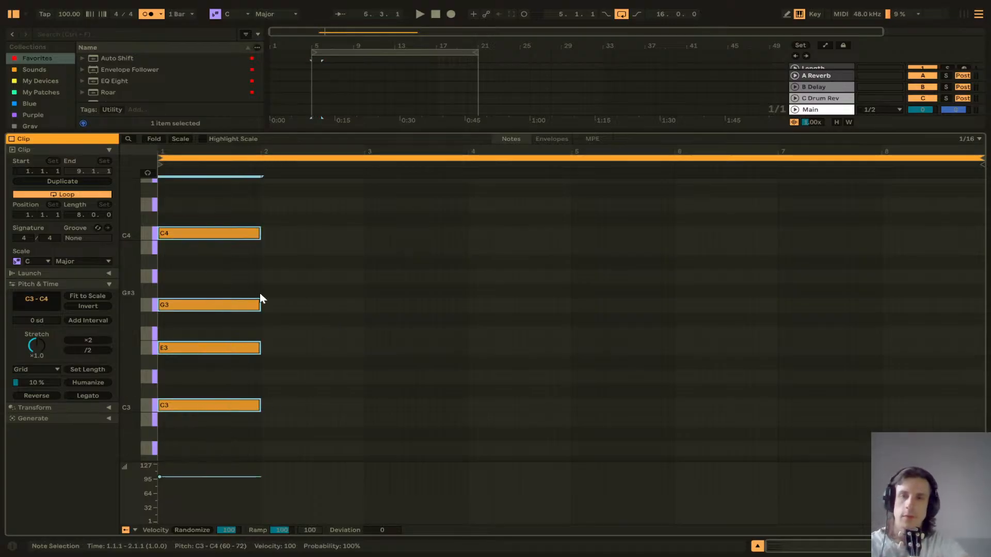
pyautogui.moveTo(260, 305); pyautogui.dragTo(376, 304)
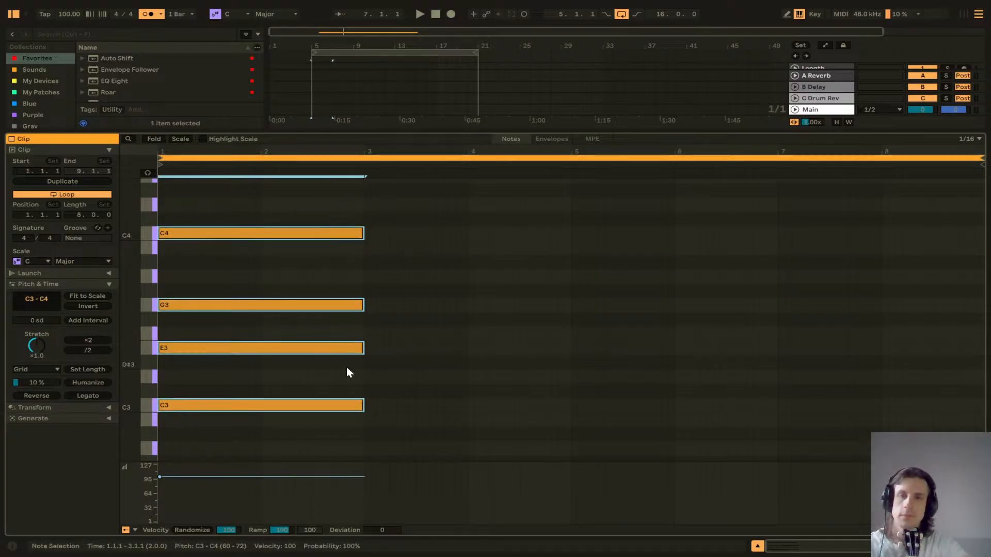
# Step: Duplicate the chord to bar 3 and lower the copy's C4 note to A3
pyautogui.hotkey('ctrl', 'd')
pyautogui.click(424, 233)
pyautogui.press('Down')
pyautogui.press('Down')
pyautogui.press('Down')
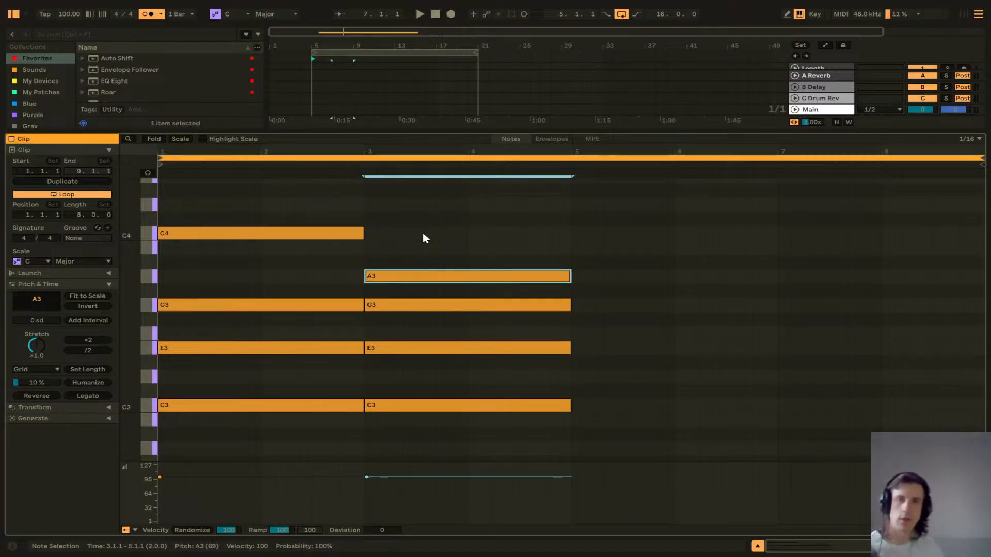
# Step: Copy the first chord to bar 5 and raise the pasted C3 note to D3
pyautogui.click(324, 206)
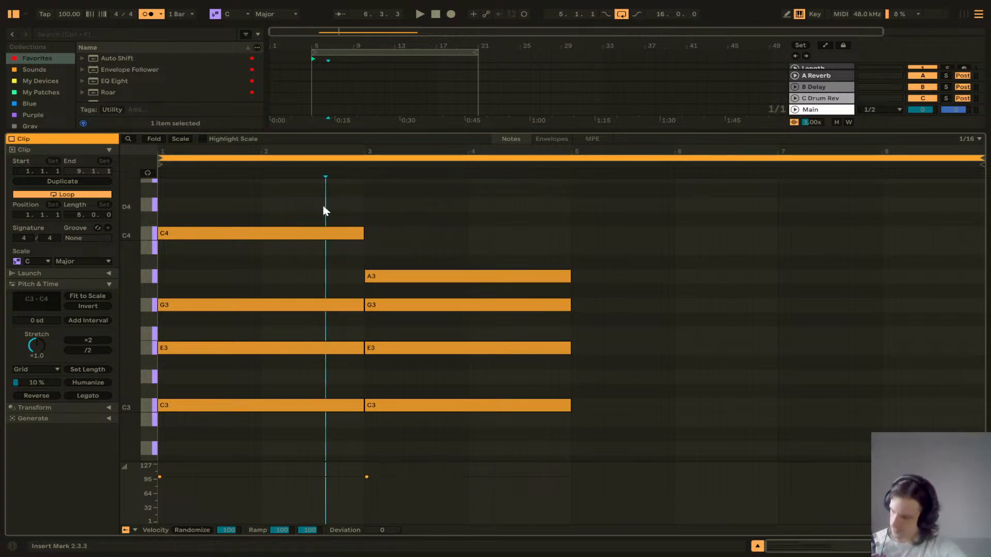
pyautogui.moveTo(323, 209); pyautogui.dragTo(316, 414)
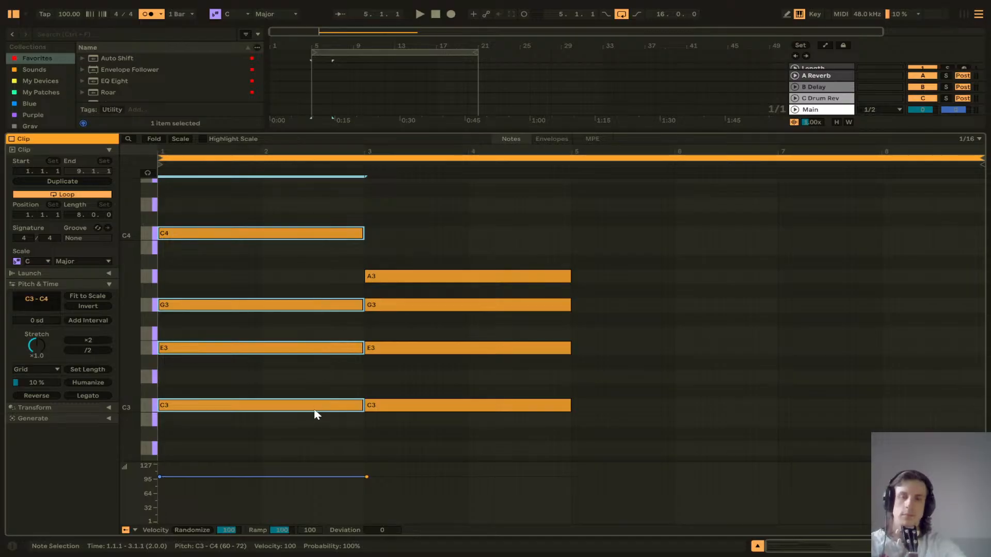
pyautogui.hotkey('ctrl', 'c')
pyautogui.click(572, 244)
pyautogui.hotkey('ctrl', 'v')
pyautogui.click(627, 405)
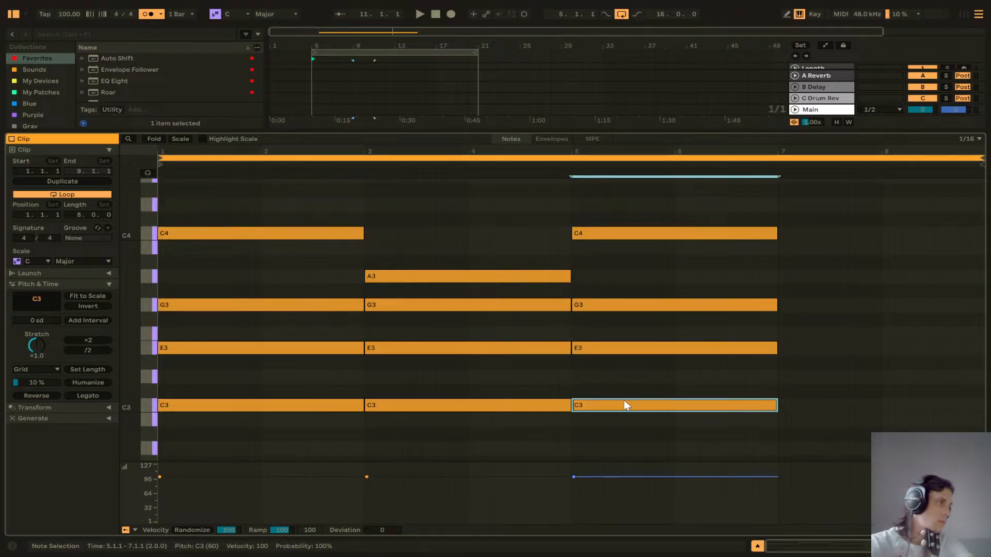
pyautogui.press('Up')
pyautogui.press('Up')
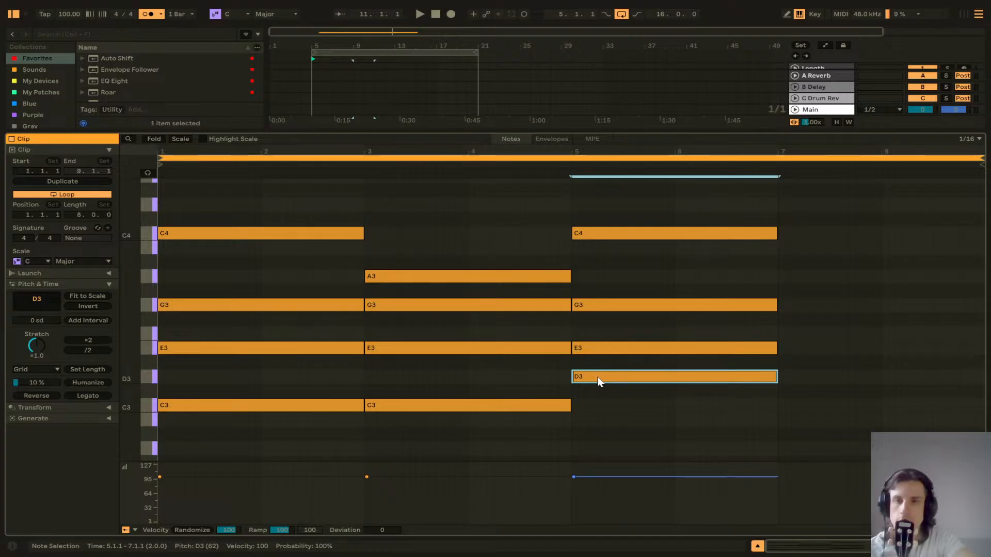
# Step: Duplicate the bar-5 chord to bar 7 and raise the copy's E3 note to F#3
pyautogui.click(431, 228)
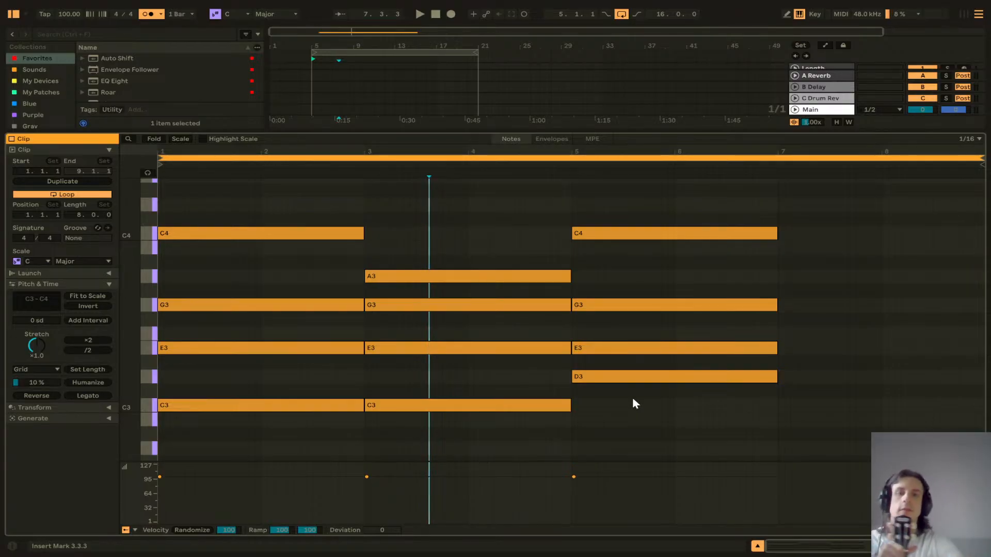
pyautogui.moveTo(648, 420); pyautogui.dragTo(626, 212)
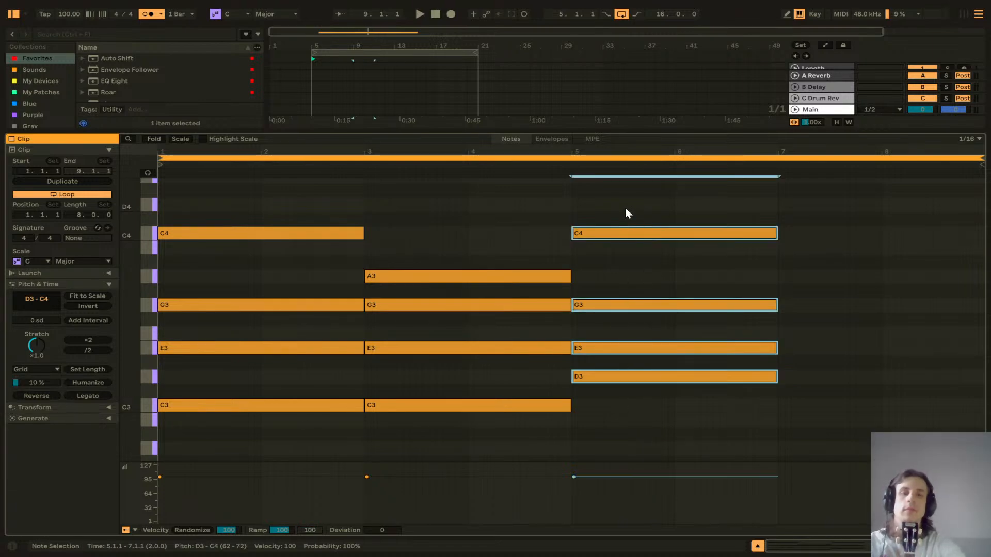
pyautogui.hotkey('ctrl', 'd')
pyautogui.click(799, 349)
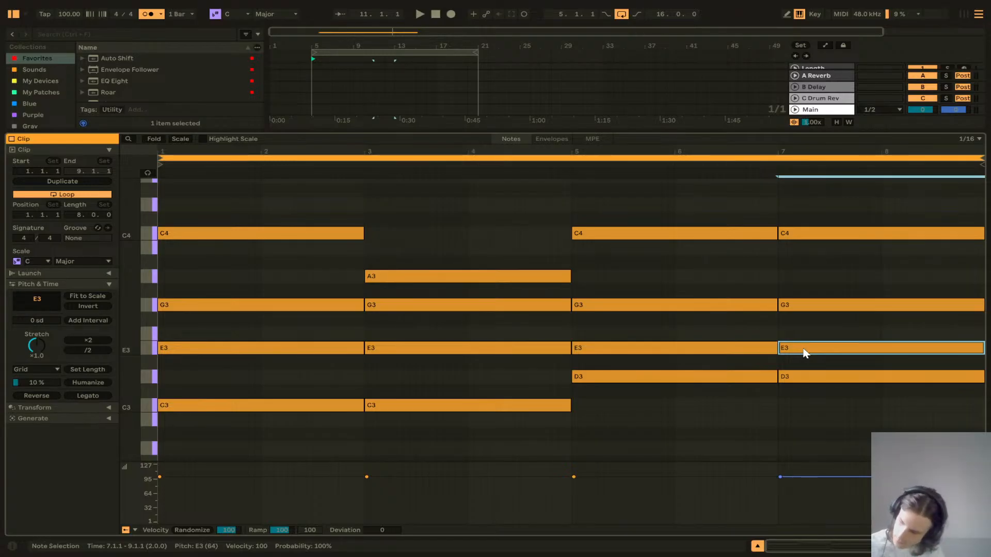
pyautogui.press('Up')
pyautogui.press('Up')
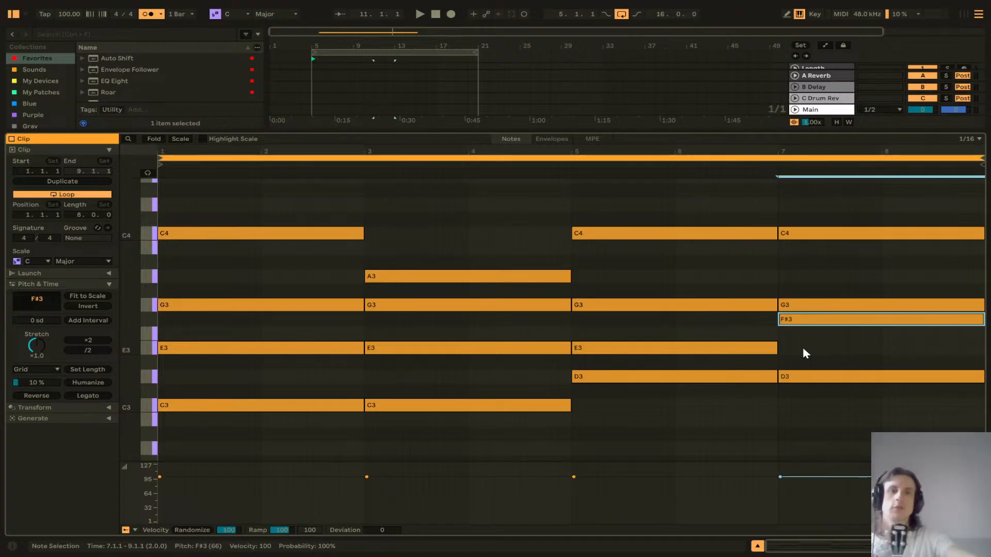
# Step: Shrink the clip editor and play back the chord progression from the clip
pyautogui.moveTo(371, 129); pyautogui.dragTo(367, 322)
pyautogui.click(344, 204)
pyautogui.press('space')
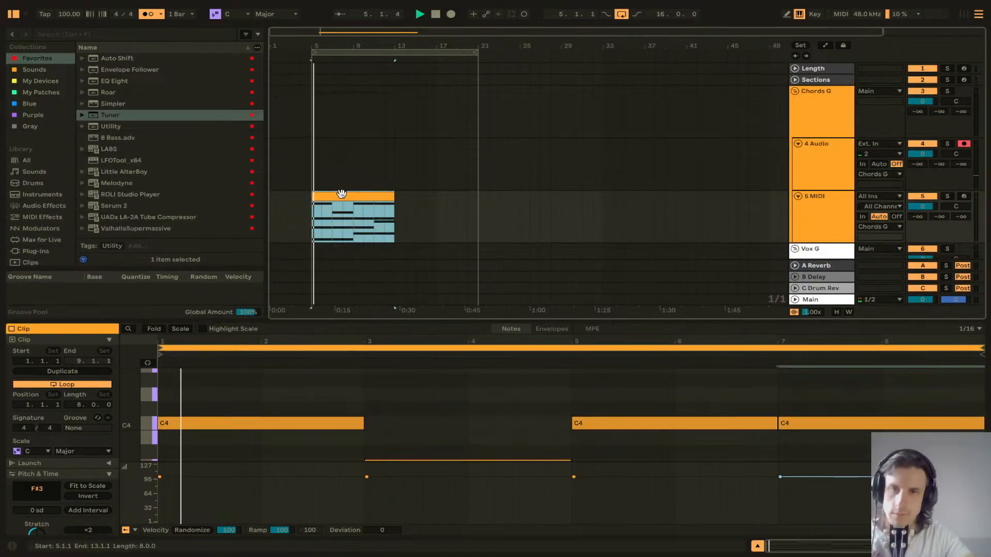
# Step: Load the Splice INSTRUMENT plug-in from the Plug-ins browser onto the MIDI track
pyautogui.doubleClick(812, 213)
pyautogui.hotkey('shift', 'Tab')
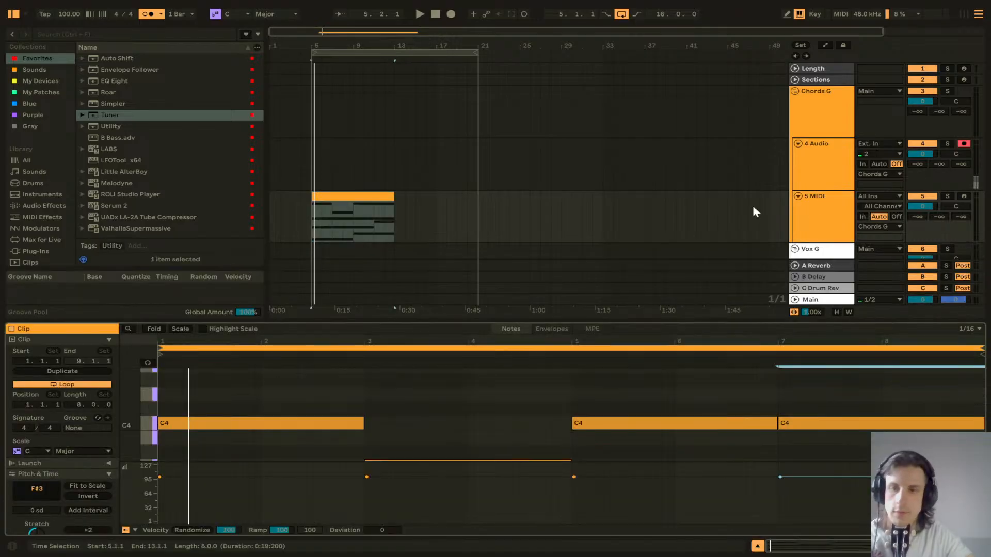
pyautogui.hotkey('shift', 'Tab')
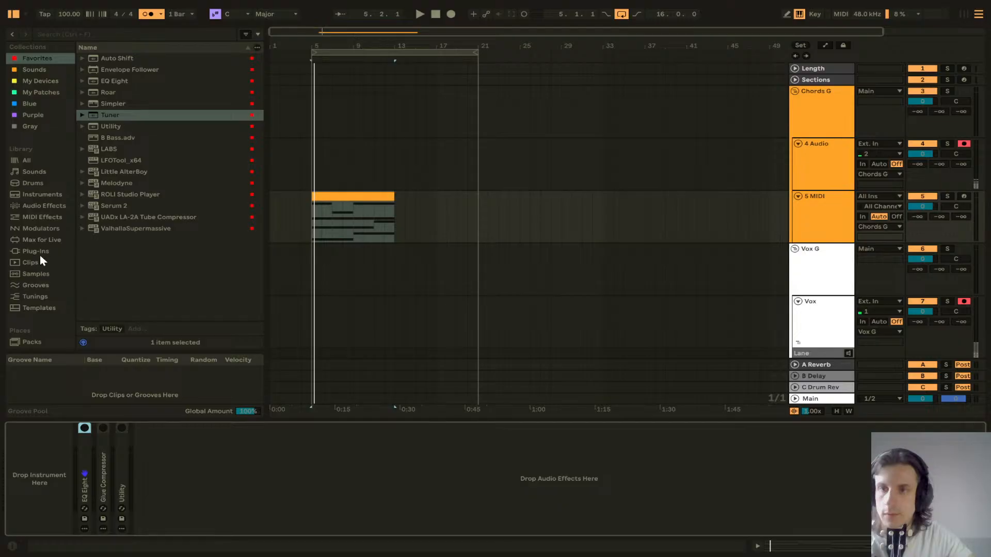
pyautogui.scroll(-3, 40, 219)
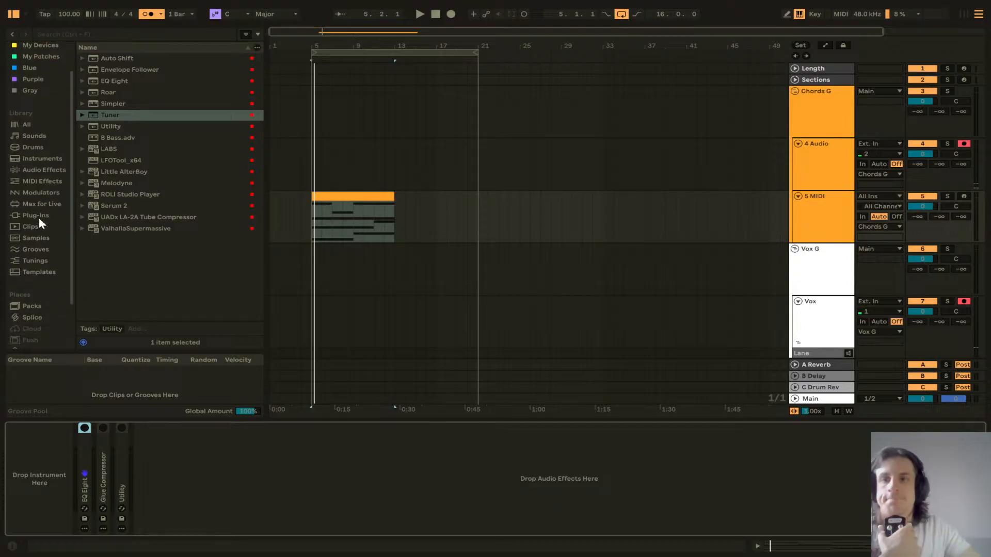
pyautogui.scroll(-1, 39, 220)
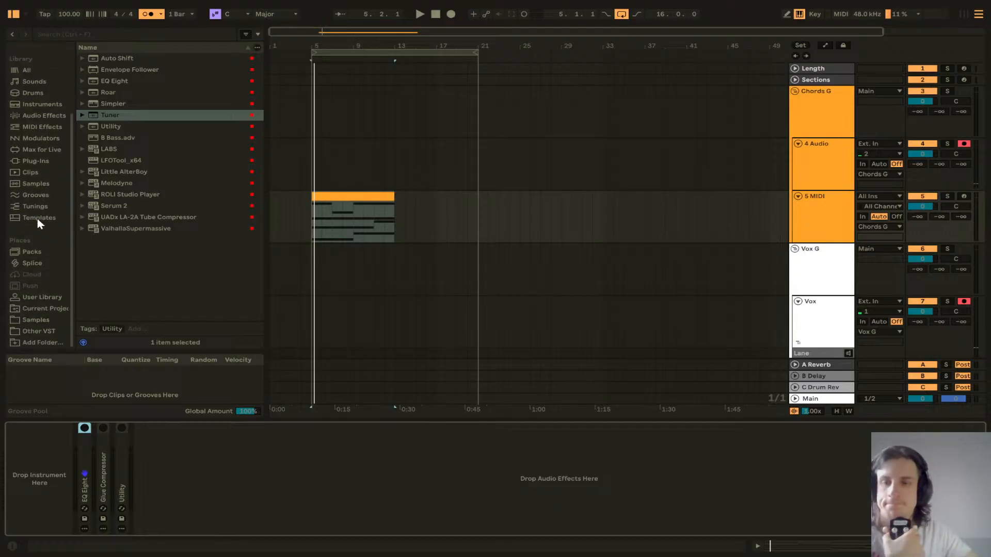
pyautogui.click(35, 160)
pyautogui.scroll(-10, 138, 233)
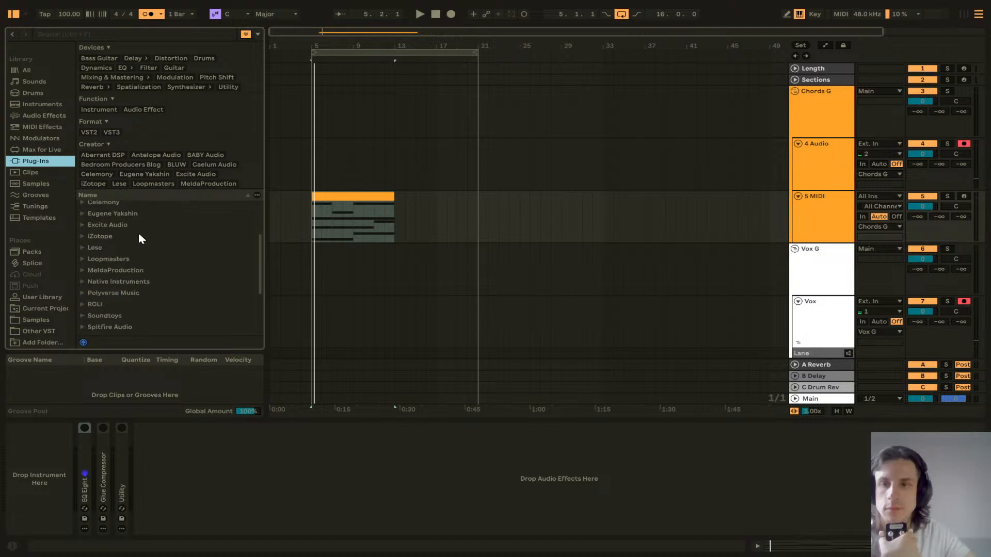
pyautogui.click(83, 255)
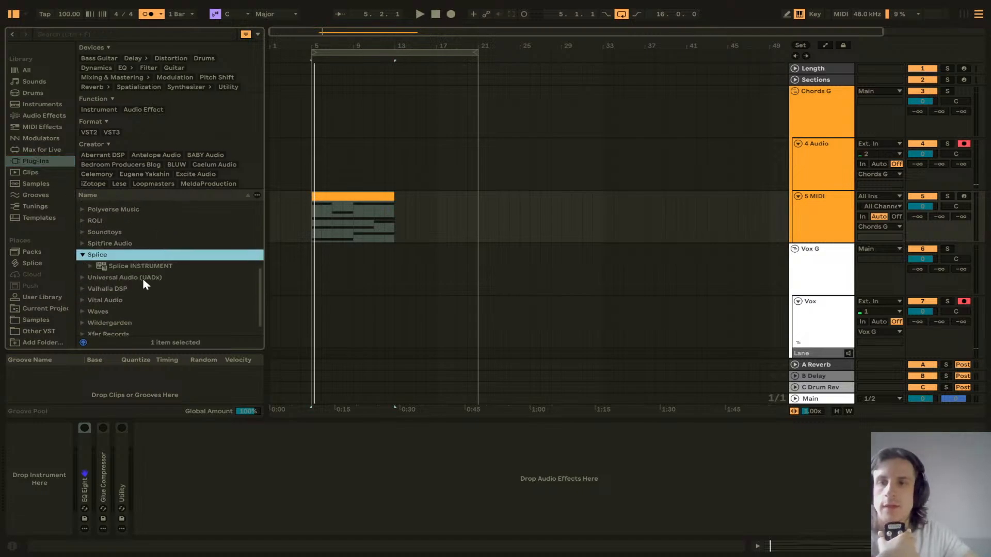
pyautogui.moveTo(133, 268); pyautogui.dragTo(59, 491)
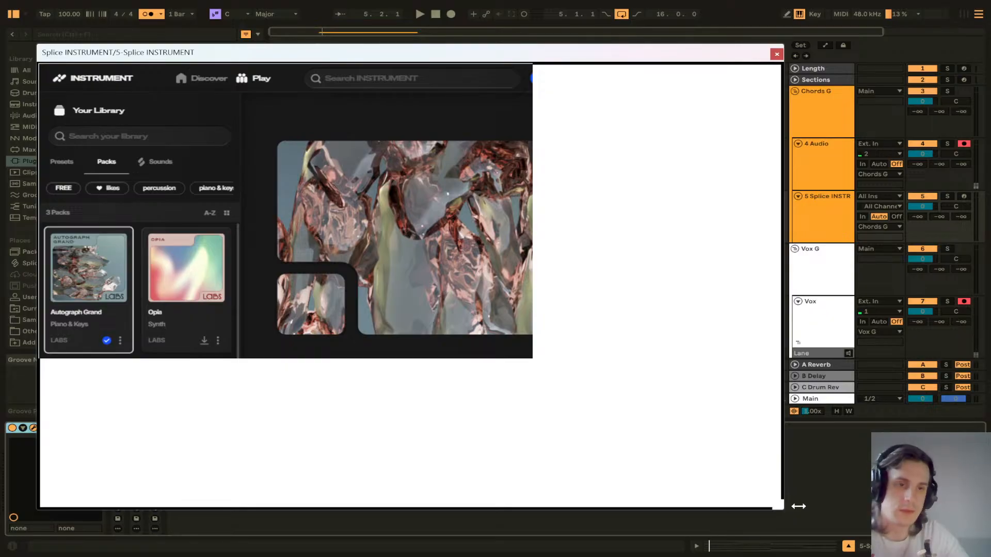
# Step: Resize the plug-in window and open the Autograph Grand pack view
pyautogui.moveTo(798, 506); pyautogui.dragTo(771, 506)
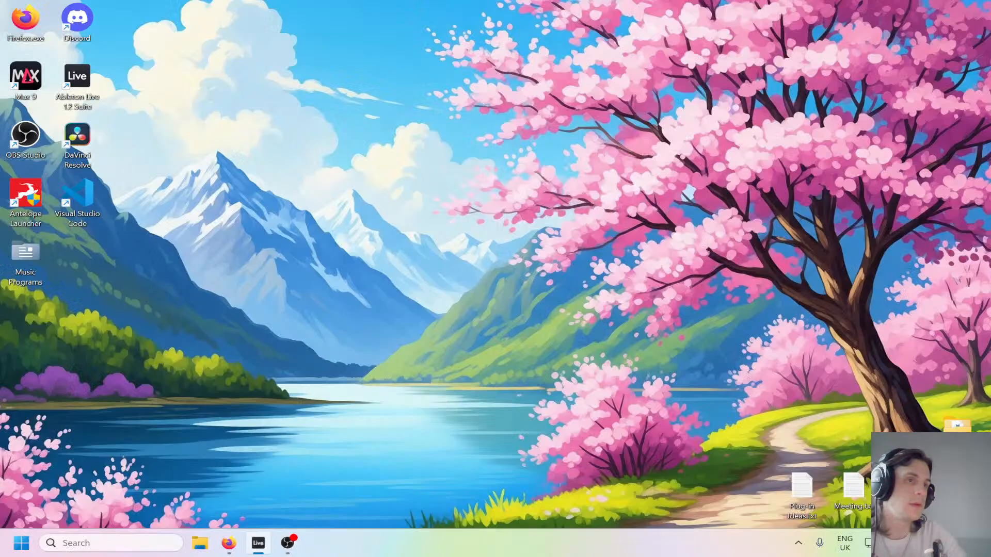
pyautogui.hotkey('alt', 'Tab')
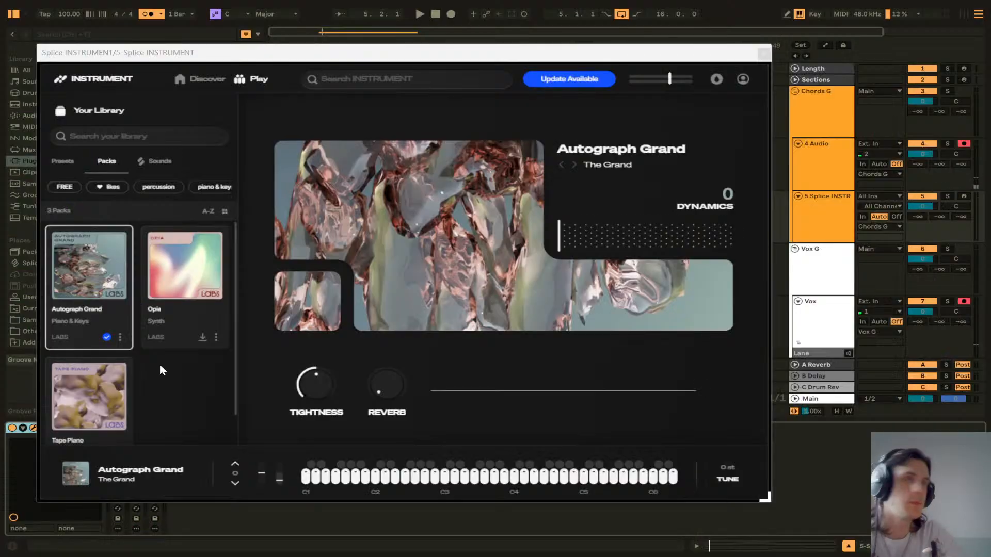
pyautogui.moveTo(104, 291)
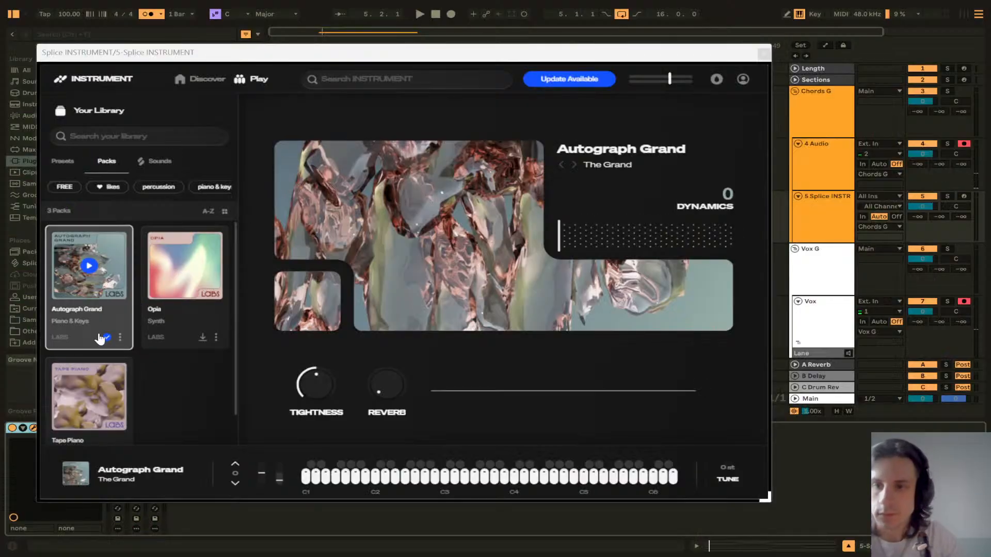
pyautogui.click(120, 337)
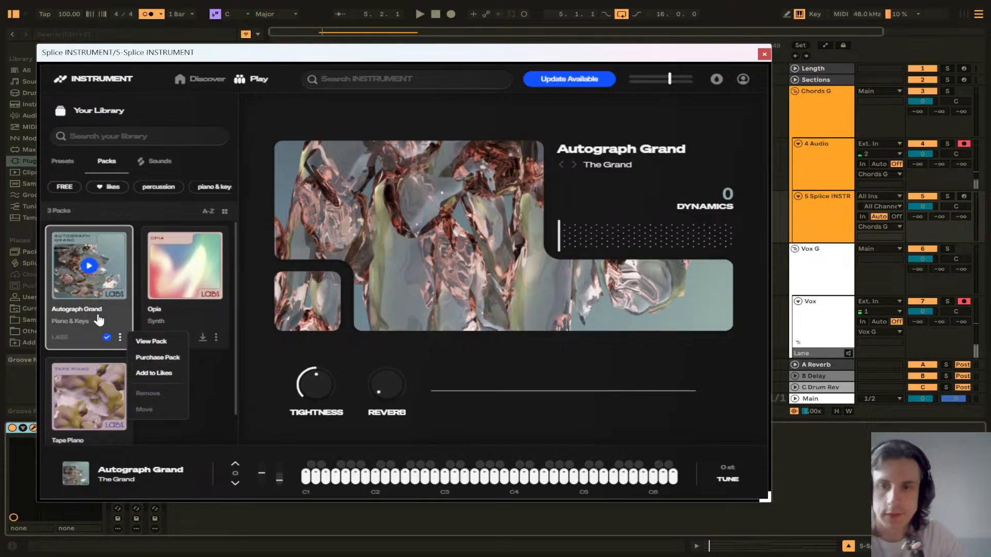
pyautogui.click(152, 341)
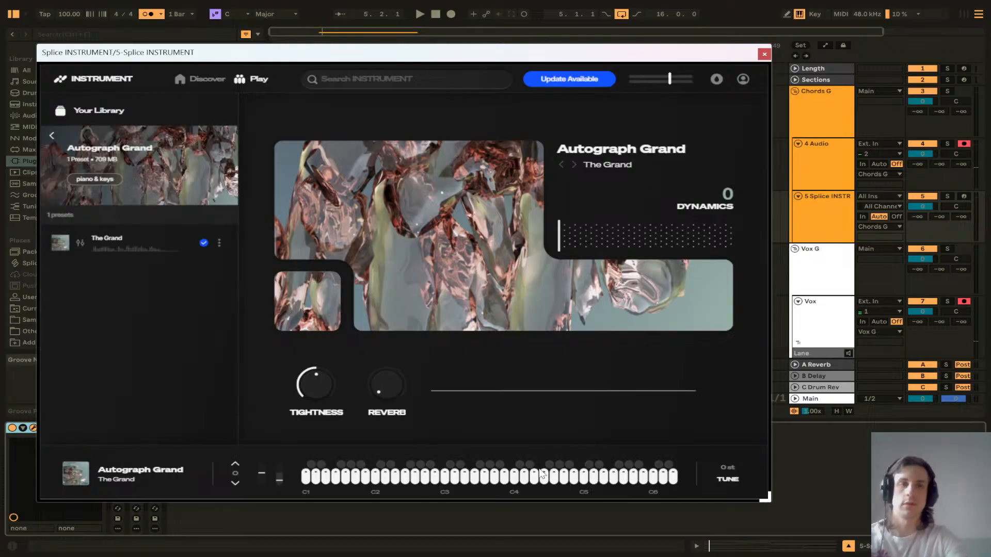
# Step: Arm the Splice INSTRUMENT track and play test notes from the computer keyboard
pyautogui.click(964, 196)
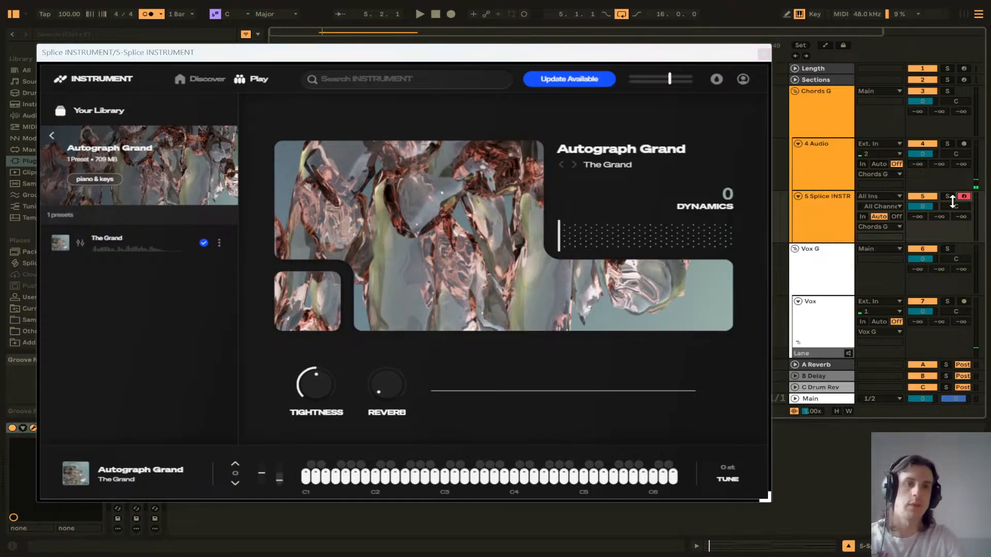
pyautogui.press('a')
pyautogui.press('s')
pyautogui.press('a')
pyautogui.press('f')
pyautogui.press('h')
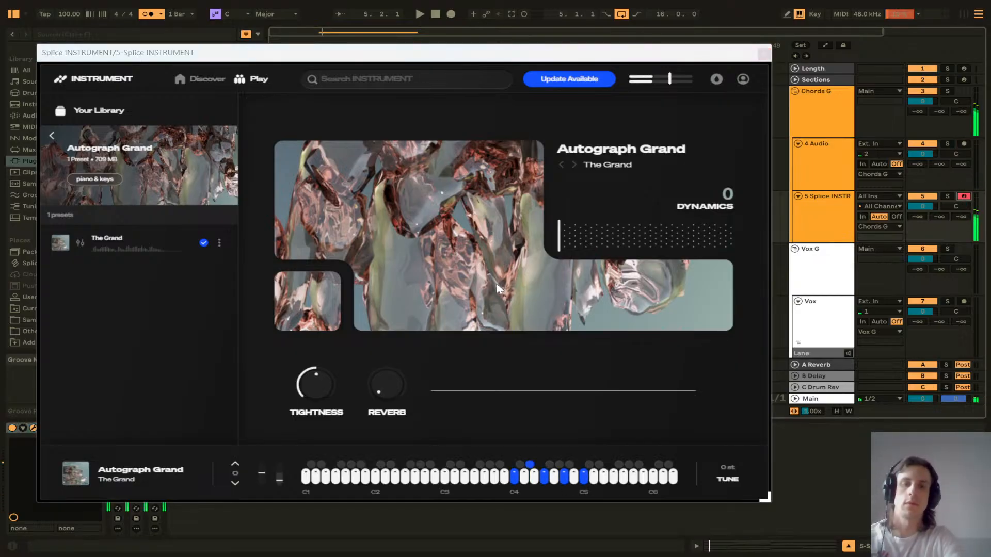
# Step: Turn up the Reverb knob on the Autograph Grand instrument and reselect the track
pyautogui.moveTo(361, 389)
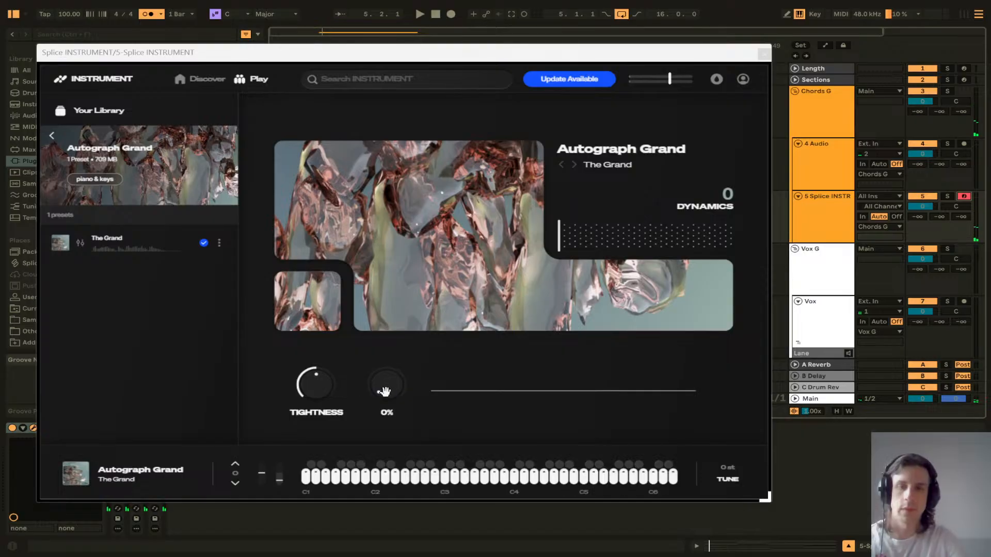
pyautogui.moveTo(385, 391); pyautogui.dragTo(389, 346)
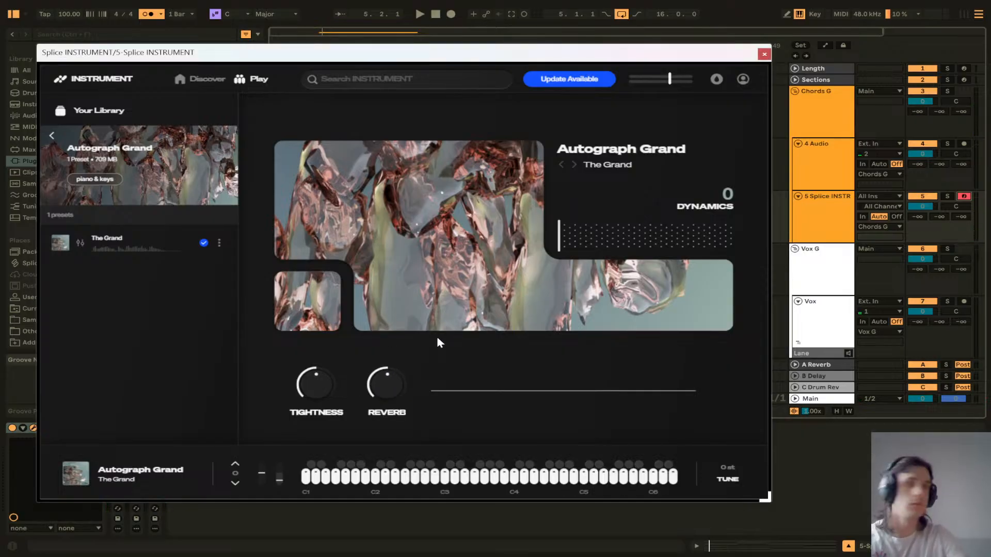
pyautogui.click(810, 210)
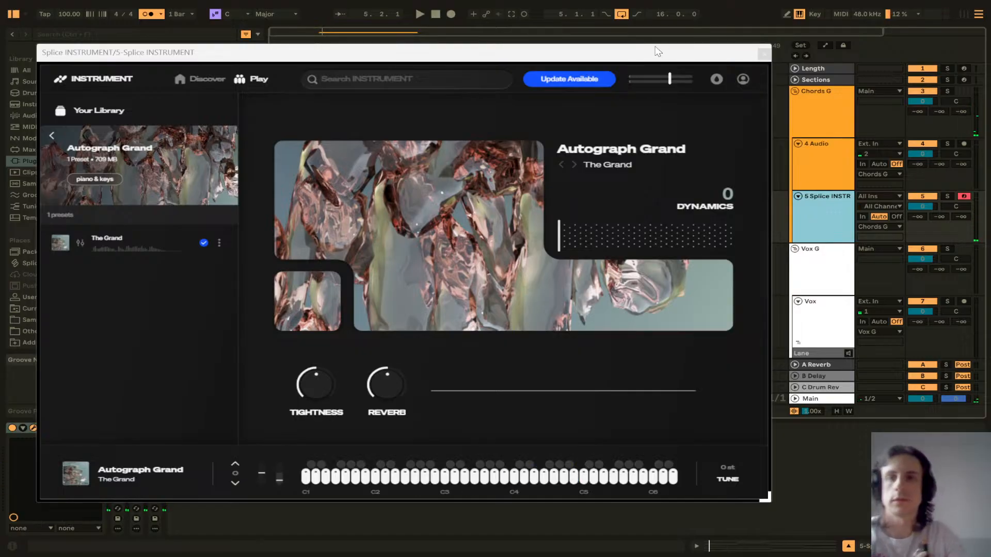
# Step: Close the plug-in window and play back the chord clip on the Splice INSTRUMENT track
pyautogui.click(764, 54)
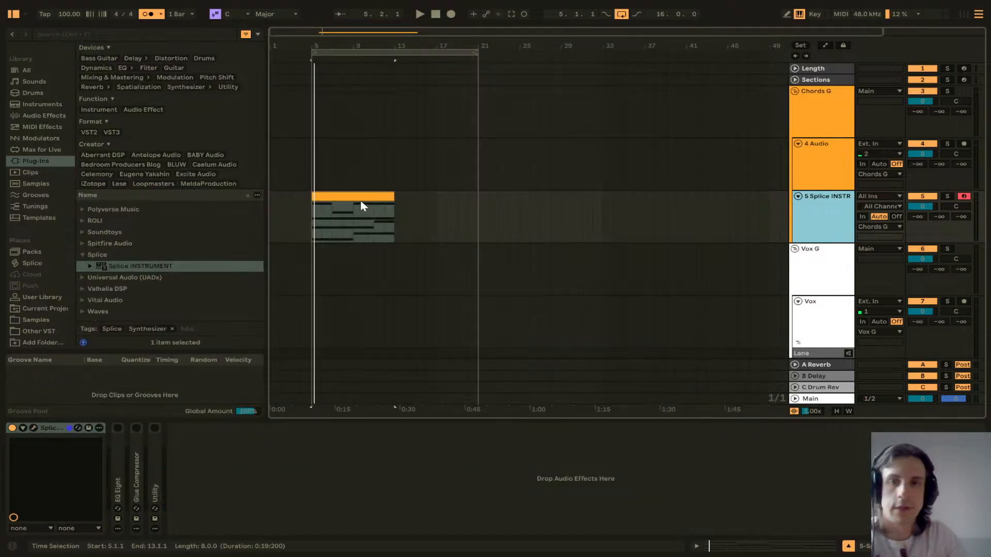
pyautogui.click(358, 196)
pyautogui.press('space')
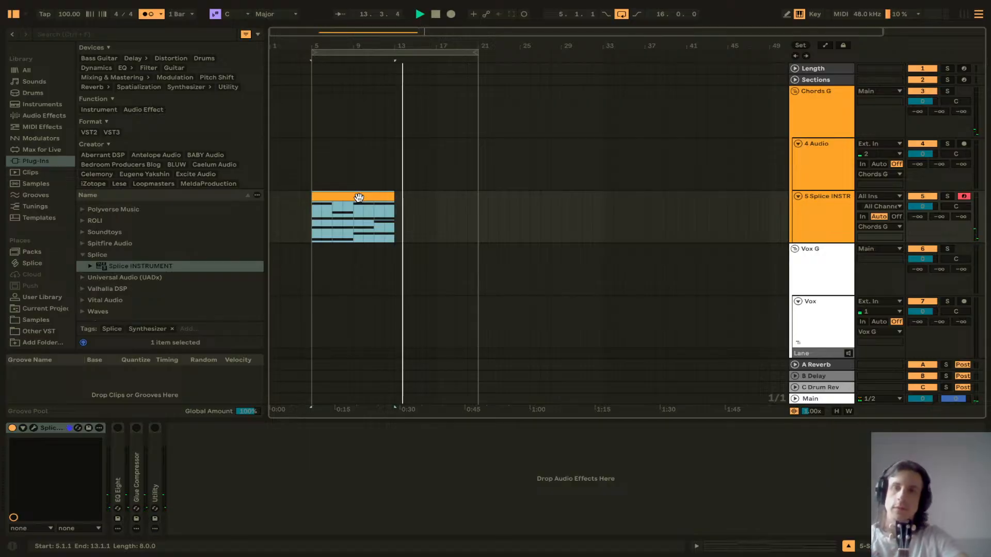
# Step: Stop playback and duplicate the chord clip along the arrangement
pyautogui.press('space')
pyautogui.hotkey('ctrl', 'd')
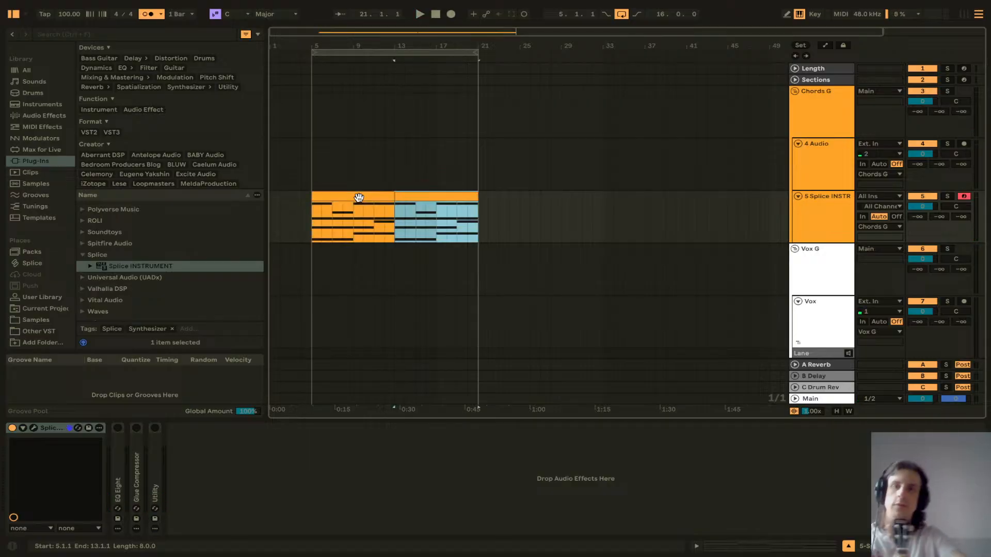
# Step: Open the duplicated clip in the note editor and shorten all its chord notes to one bar
pyautogui.doubleClick(359, 198)
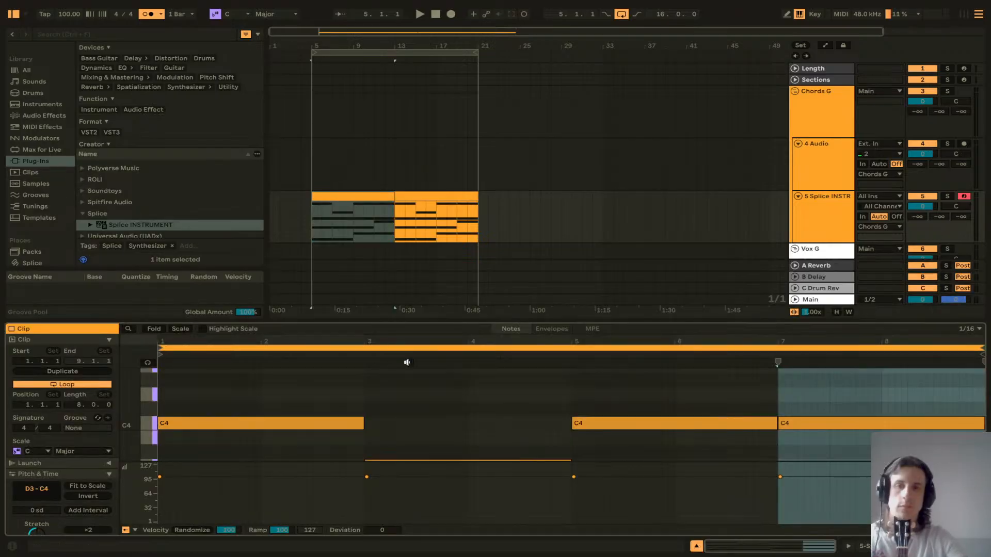
pyautogui.moveTo(418, 321); pyautogui.dragTo(421, 129)
pyautogui.hotkey('ctrl', 'a')
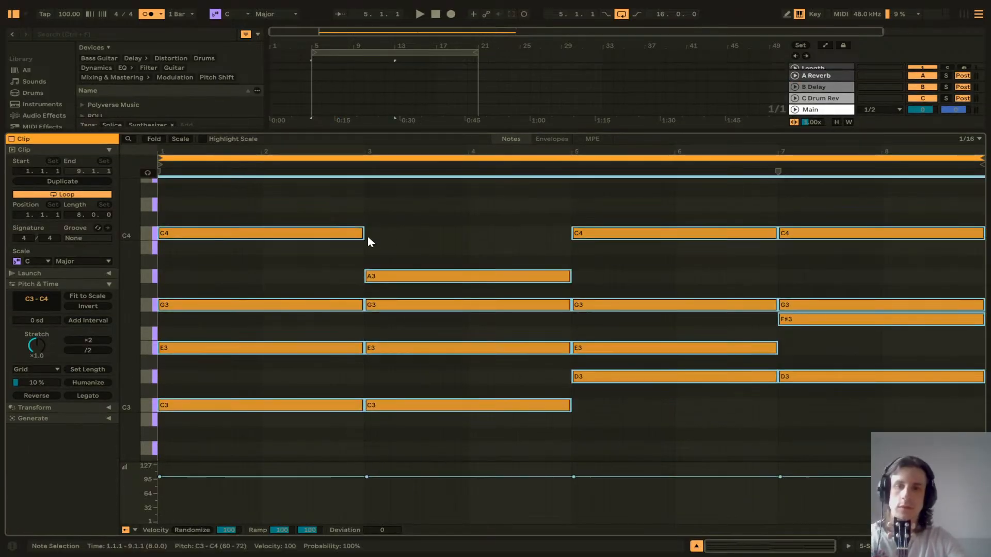
pyautogui.moveTo(362, 233); pyautogui.dragTo(262, 235)
# Step: Repeat the shortened chords so each chord plays twice in one-bar hits, and play the result
pyautogui.press('Right')
pyautogui.press('Right')
pyautogui.press('Right')
pyautogui.press('Right')
pyautogui.press('Right')
pyautogui.press('Right')
pyautogui.press('Right')
pyautogui.press('Right')
pyautogui.press('Right')
pyautogui.press('Right')
pyautogui.press('Right')
pyautogui.press('Right')
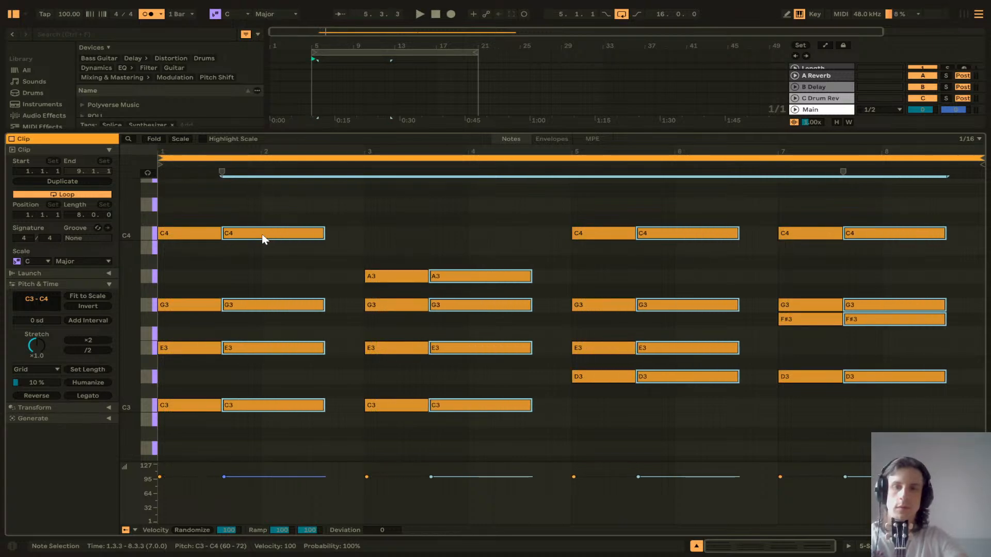
pyautogui.press('Right')
pyautogui.press('space')
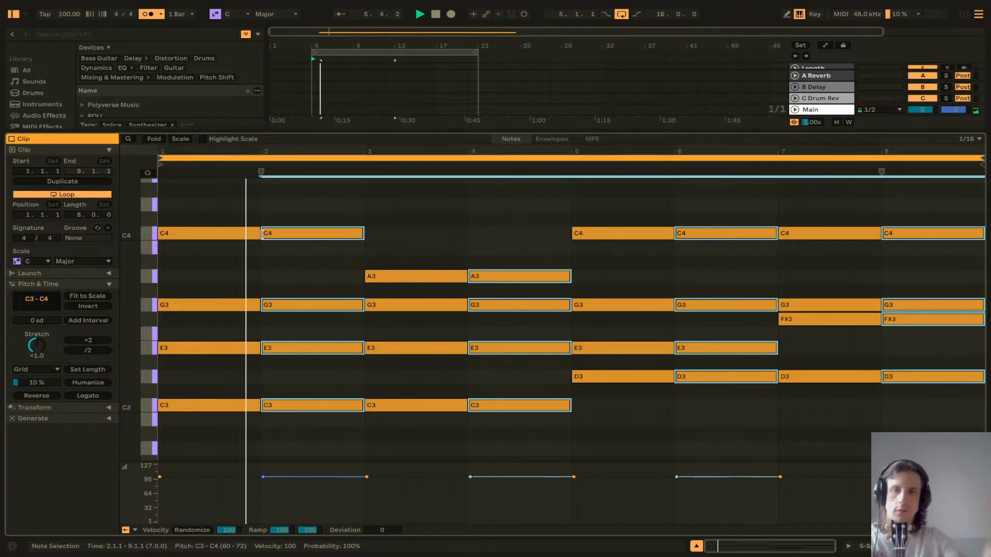
pyautogui.press('space')
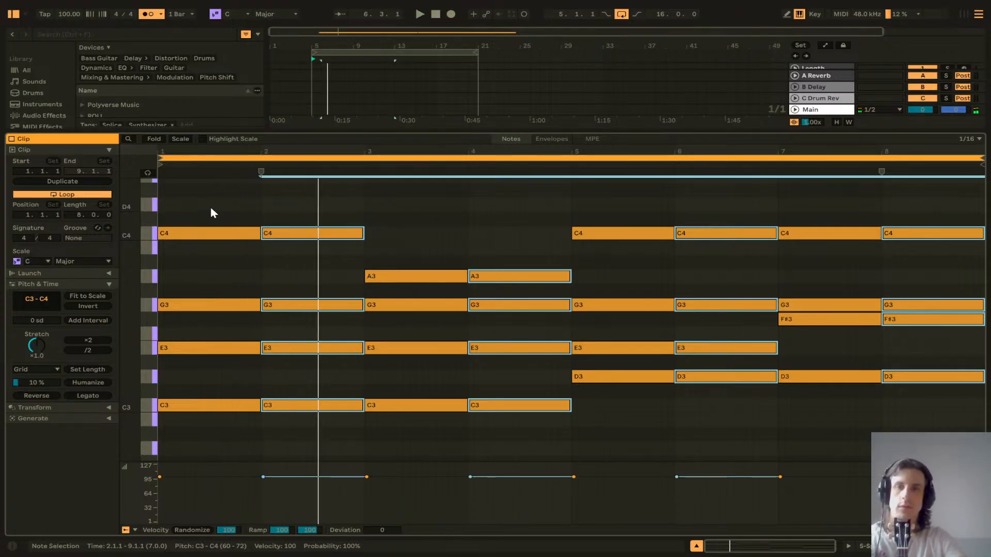
# Step: Shorten all chord notes to half a bar and paste copies so each chord repeats in half-bar hits, playing the result
pyautogui.moveTo(211, 204); pyautogui.dragTo(889, 421)
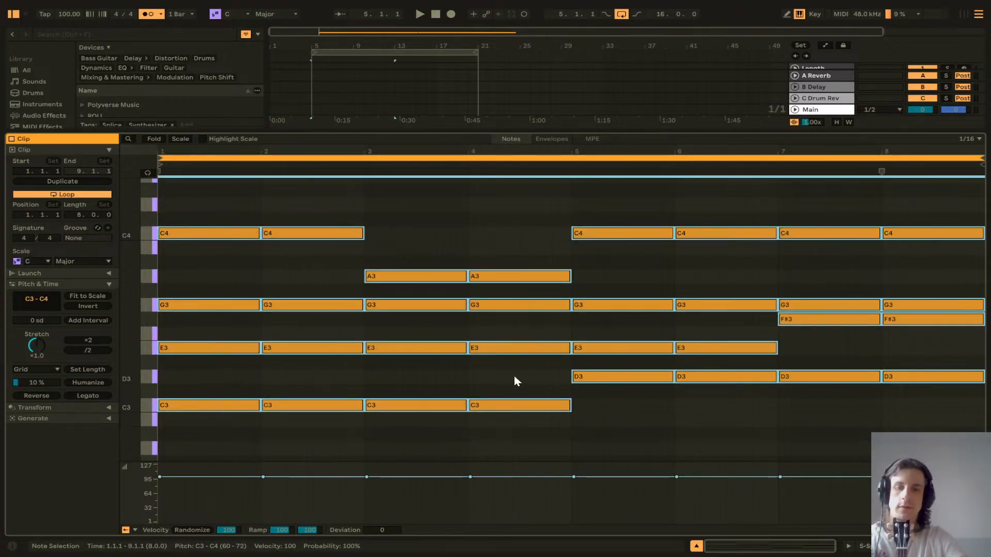
pyautogui.moveTo(254, 233); pyautogui.dragTo(207, 235)
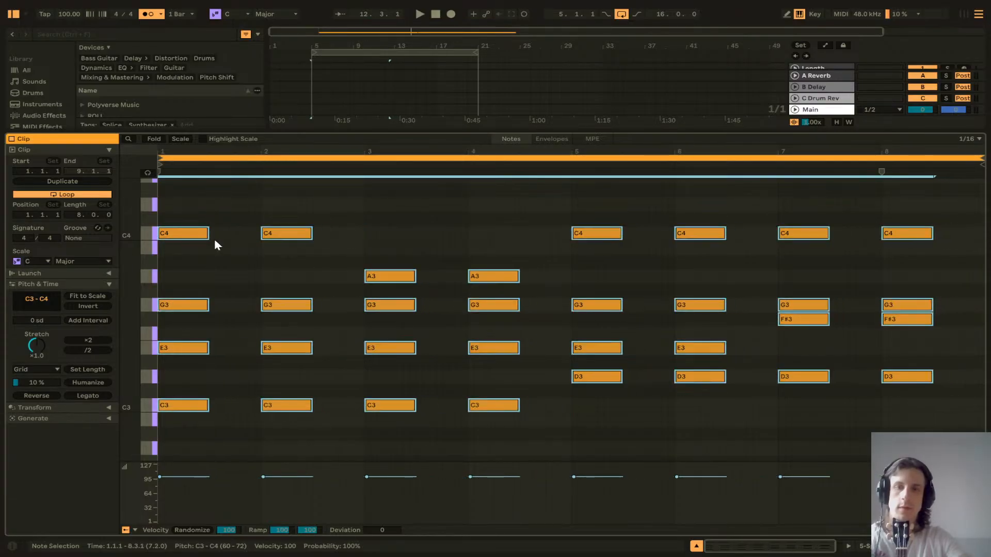
pyautogui.hotkey('ctrl', 'c')
pyautogui.hotkey('ctrl', 'v')
pyautogui.press('Right')
pyautogui.press('Right')
pyautogui.press('Right')
pyautogui.press('Right')
pyautogui.press('Right')
pyautogui.press('Right')
pyautogui.press('Right')
pyautogui.press('Right')
pyautogui.press('space')
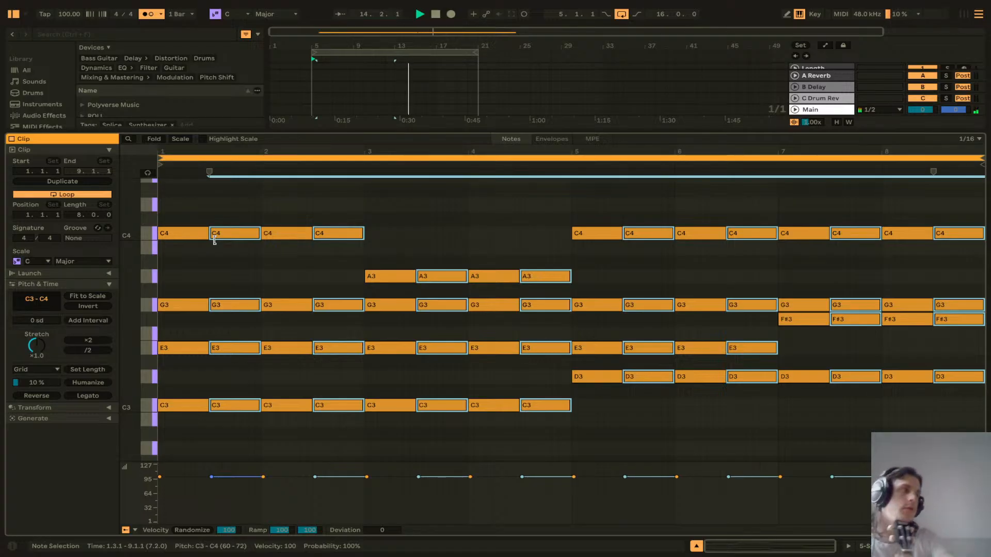
pyautogui.moveTo(449, 133); pyautogui.dragTo(478, 319)
pyautogui.click(354, 196)
pyautogui.press('space')
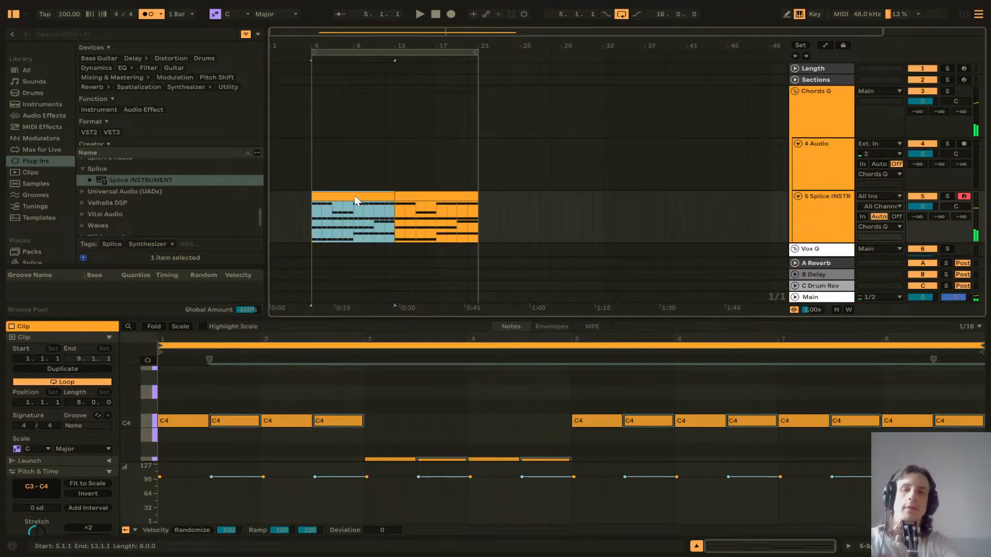
# Step: Save the Live Set as MM.als in Documents > Ableton > Sessions > Sketch Book
pyautogui.hotkey('ctrl', 's')
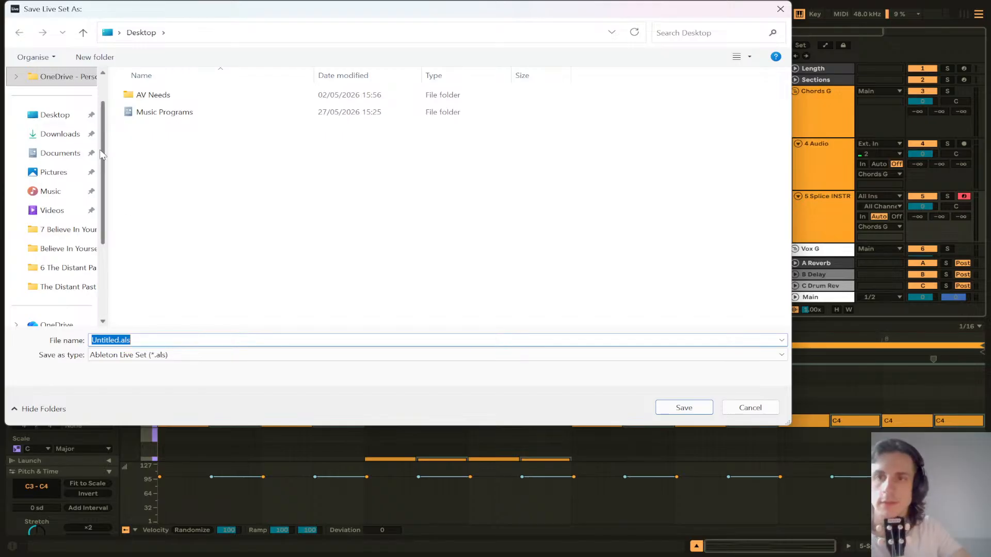
pyautogui.click(56, 157)
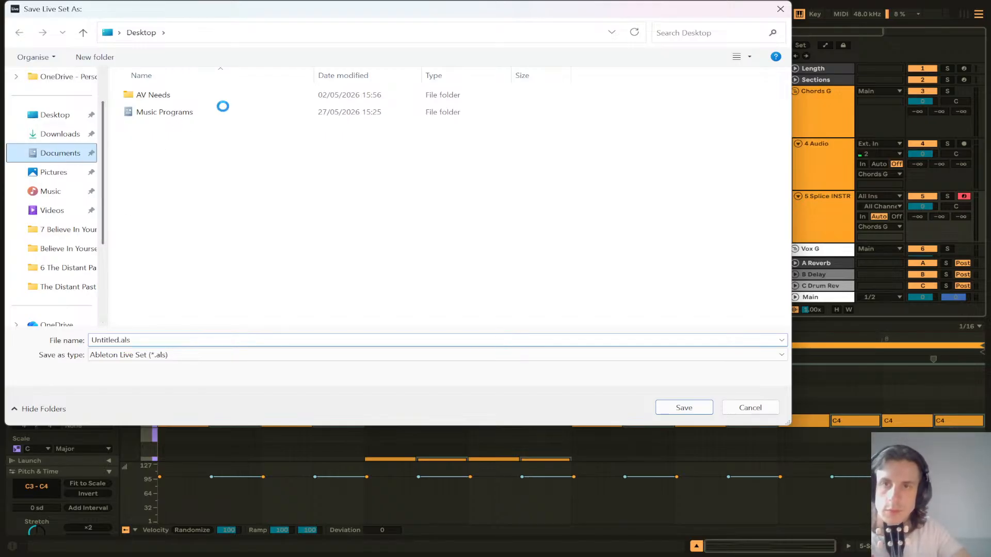
pyautogui.doubleClick(209, 98)
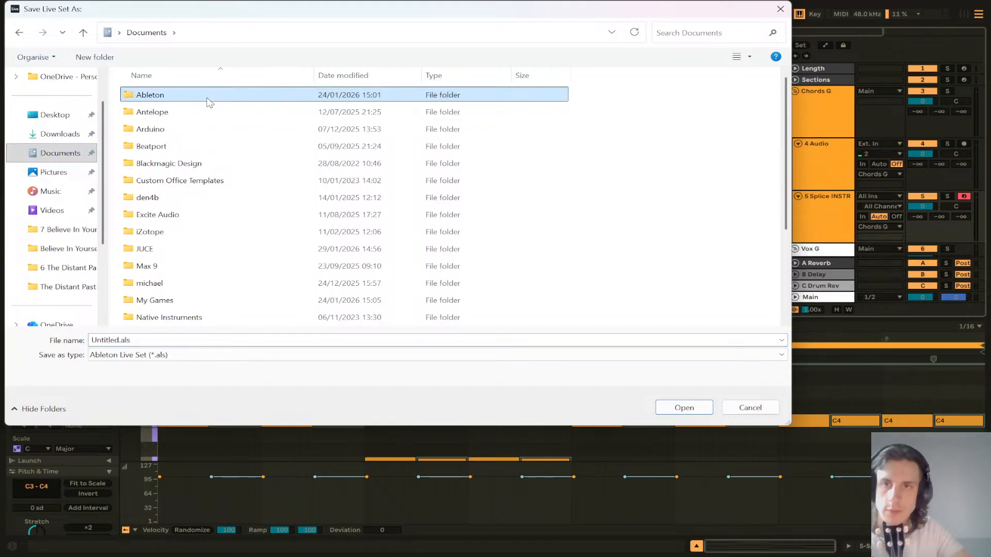
pyautogui.click(163, 197)
pyautogui.doubleClick(163, 197)
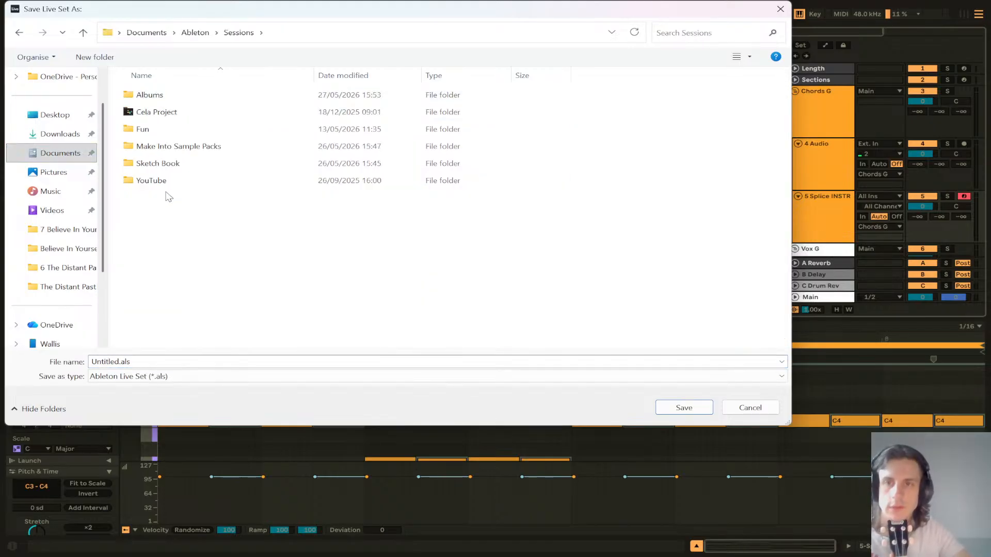
pyautogui.doubleClick(177, 163)
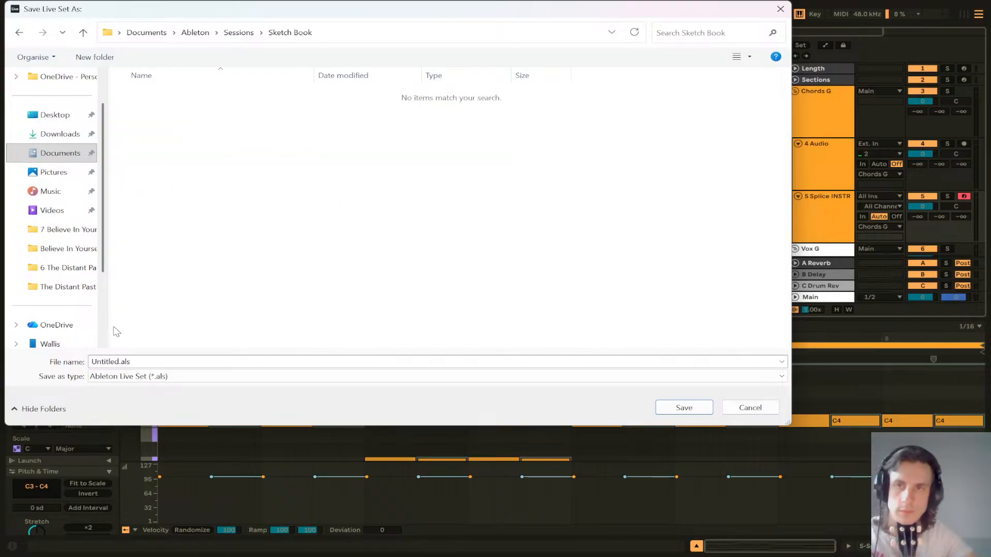
pyautogui.doubleClick(120, 362)
pyautogui.click(119, 361)
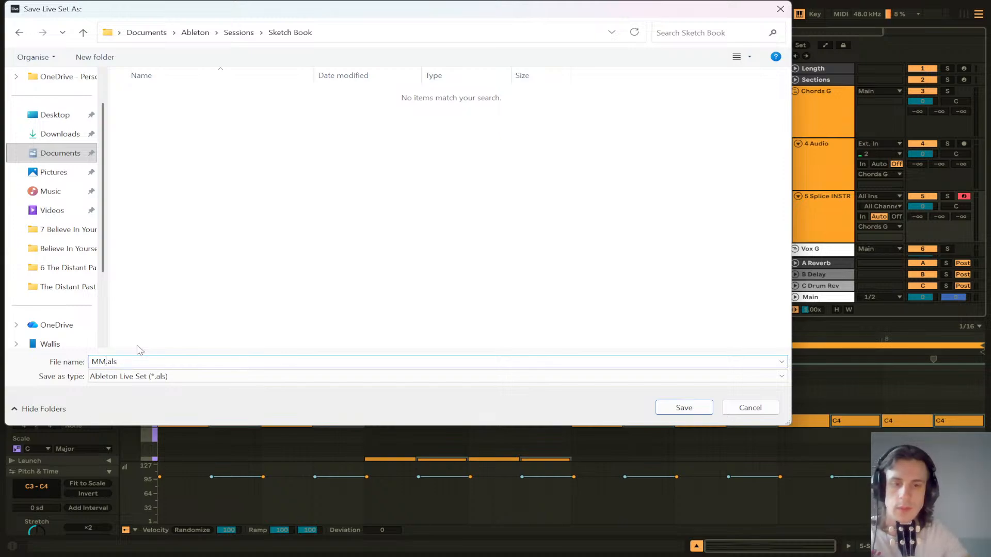
pyautogui.press('Return')
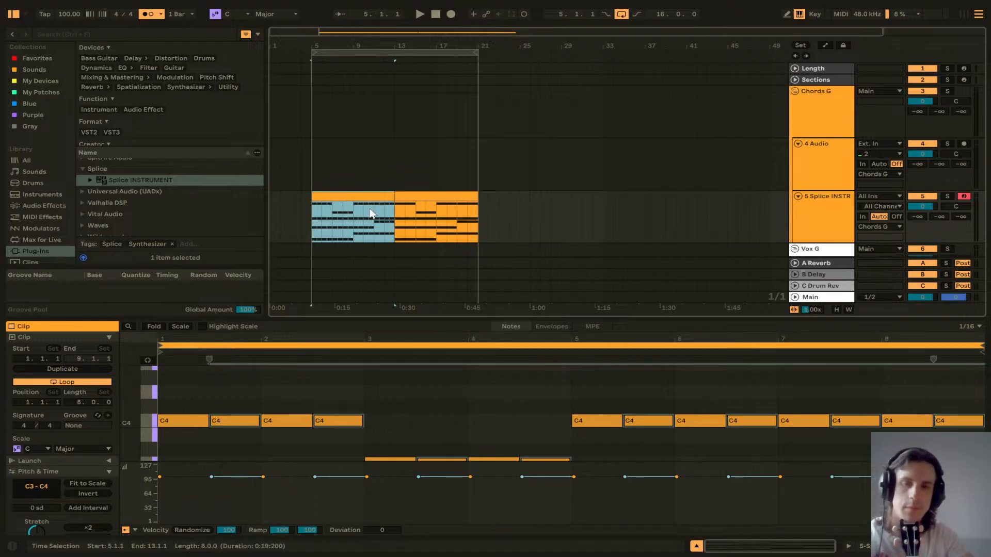
# Step: Select the first chord clip and play the arrangement back
pyautogui.hotkey('ctrl', 'd')
pyautogui.click(360, 196)
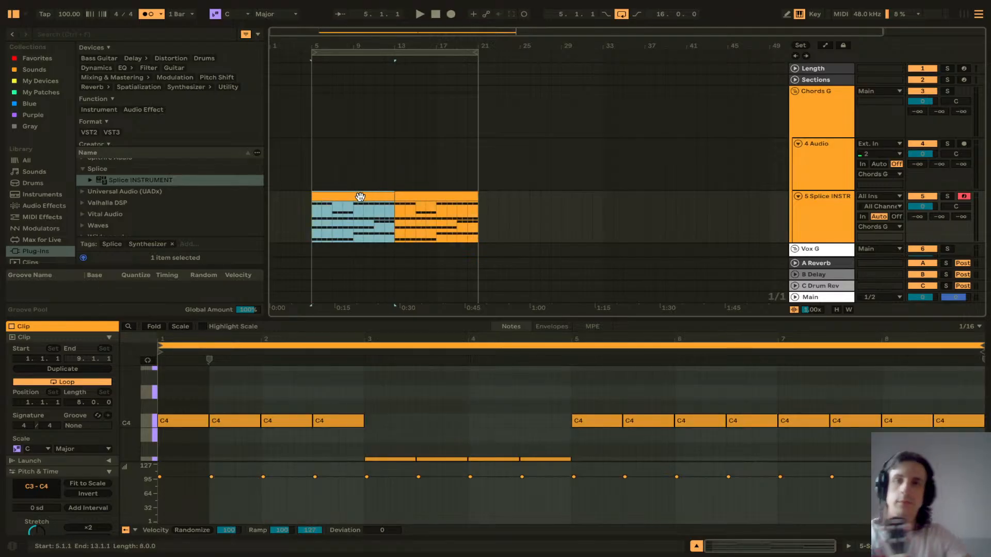
pyautogui.press('space')
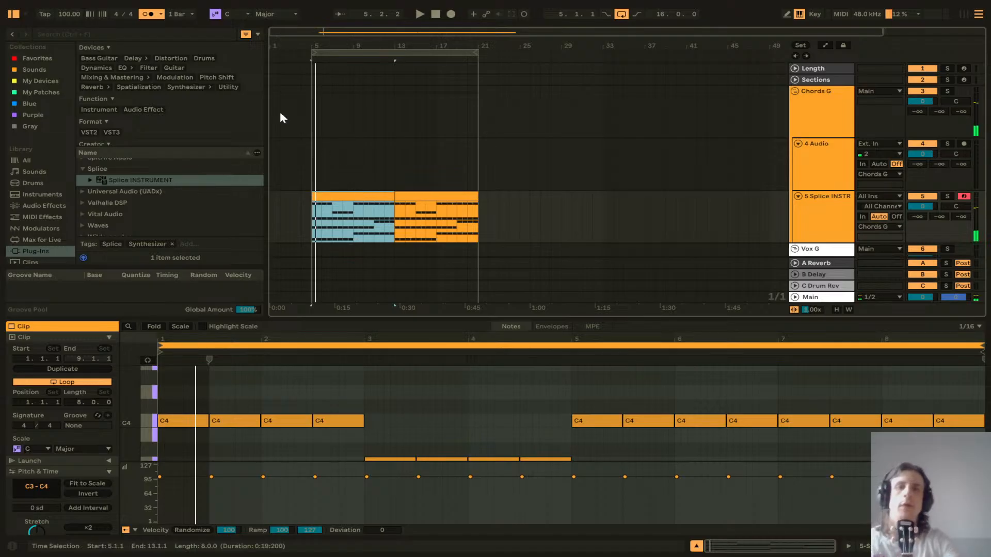
# Step: Search the browser for "ar" and add the Arpeggiator MIDI effect to the Splice INSTRUMENT track
pyautogui.click(66, 36)
pyautogui.write('ar')
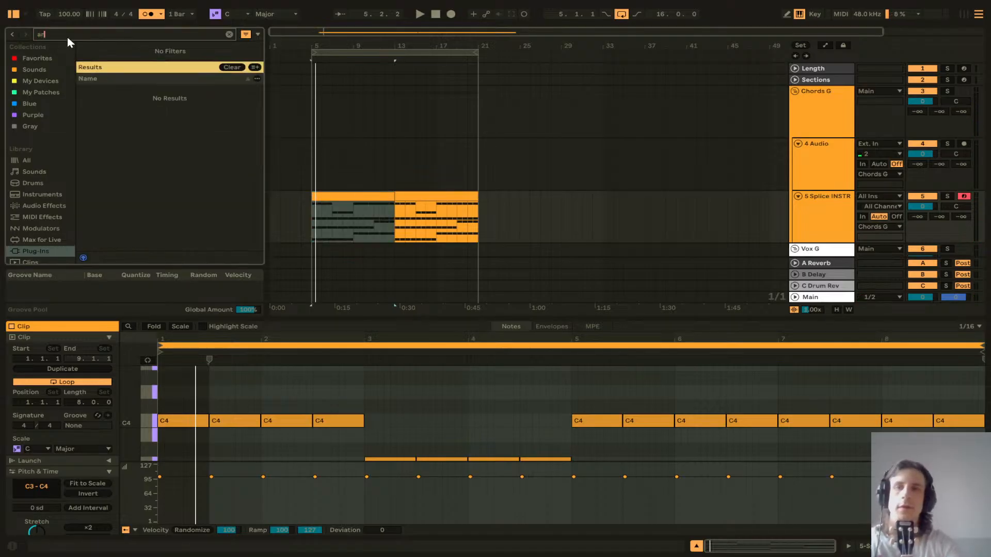
pyautogui.click(34, 198)
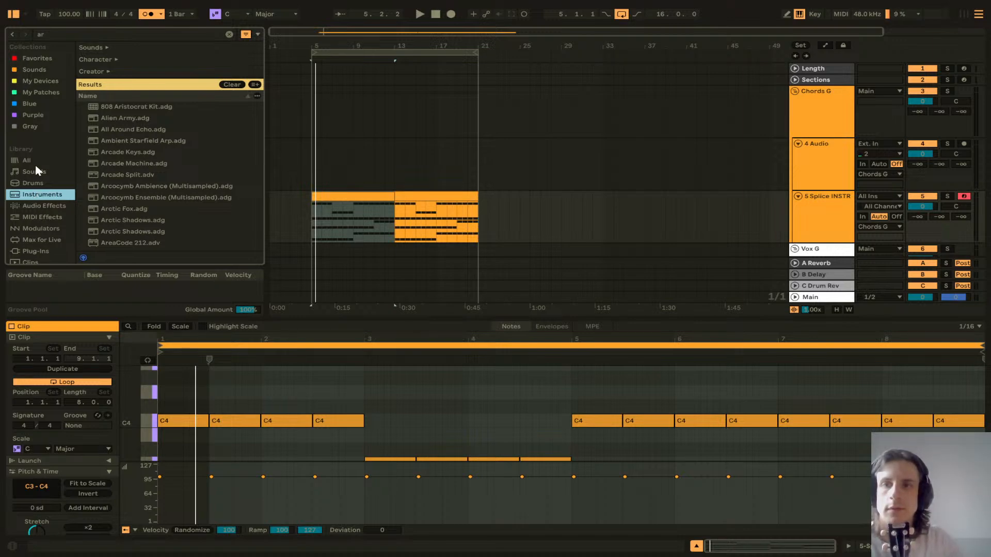
pyautogui.click(45, 217)
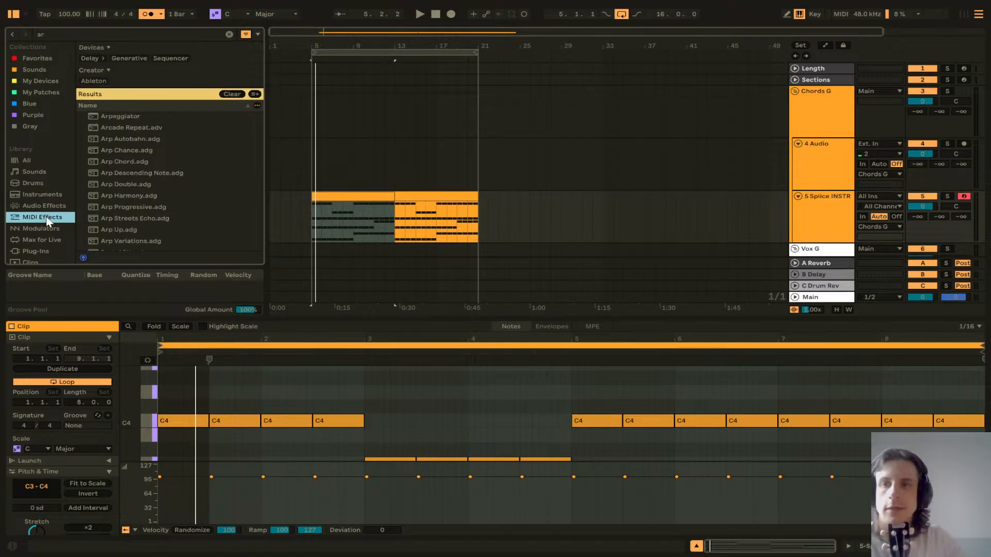
pyautogui.moveTo(110, 116); pyautogui.dragTo(531, 225)
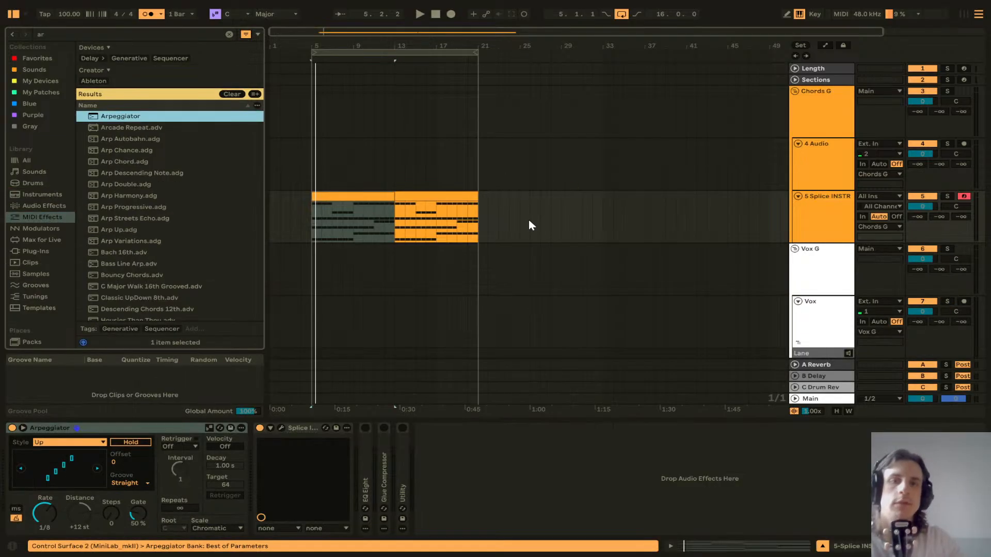
# Step: Play the arrangement while cycling the Arpeggiator style through its options to Diverge
pyautogui.press('space')
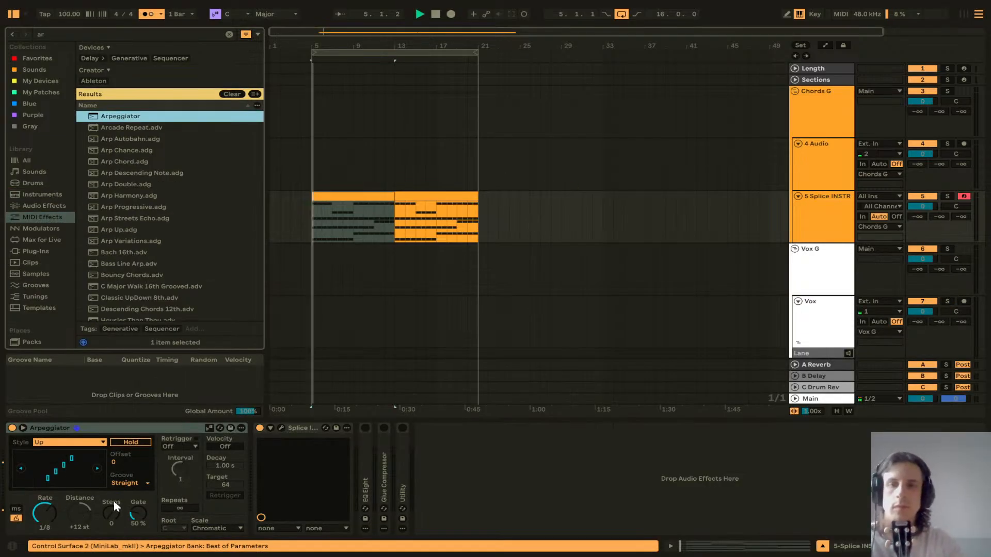
pyautogui.click(97, 469)
pyautogui.click(97, 469)
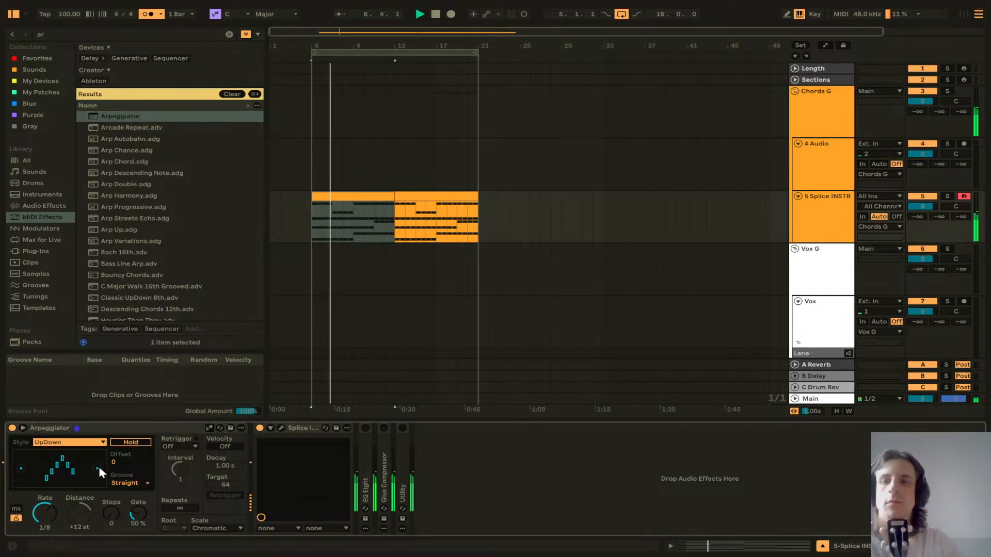
pyautogui.click(98, 469)
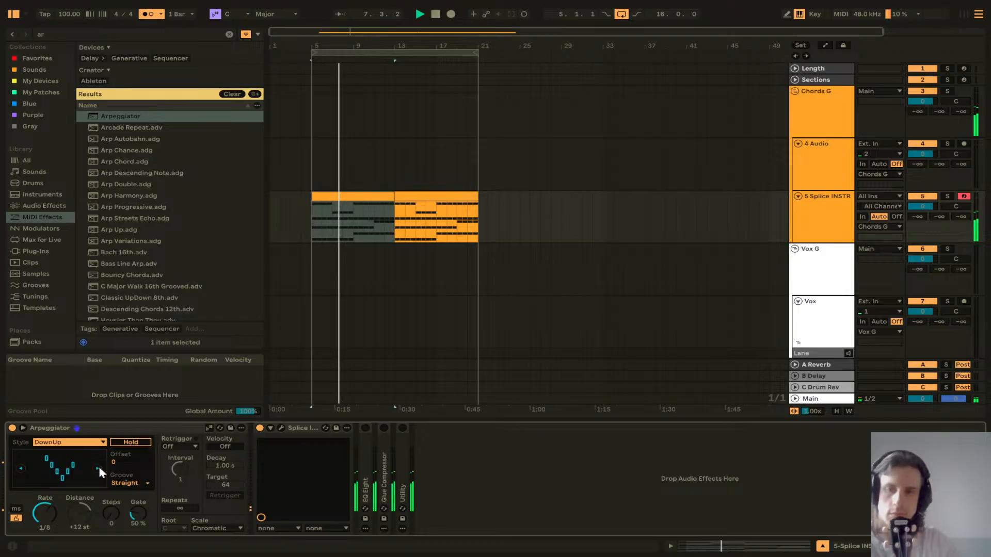
pyautogui.click(98, 468)
pyautogui.click(98, 469)
pyautogui.click(97, 469)
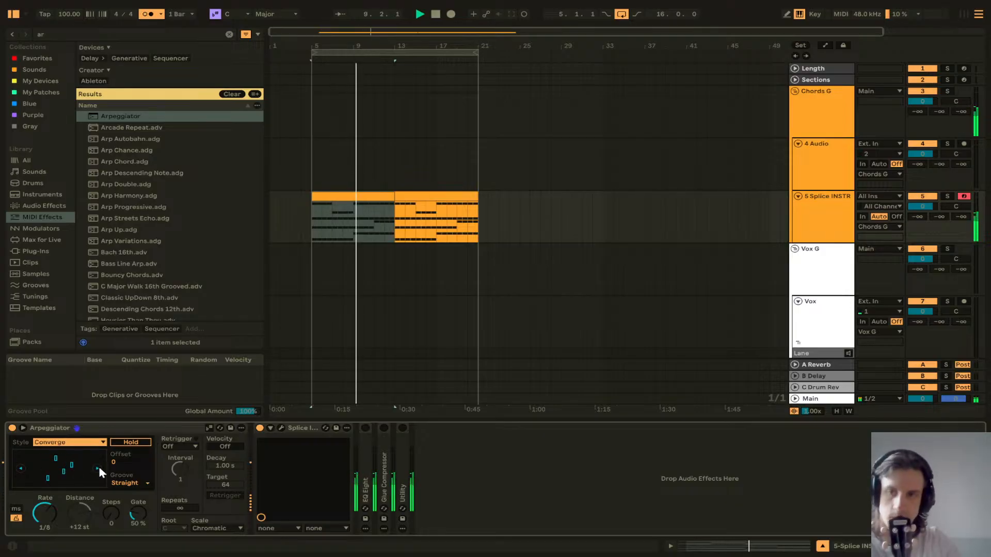
pyautogui.click(98, 468)
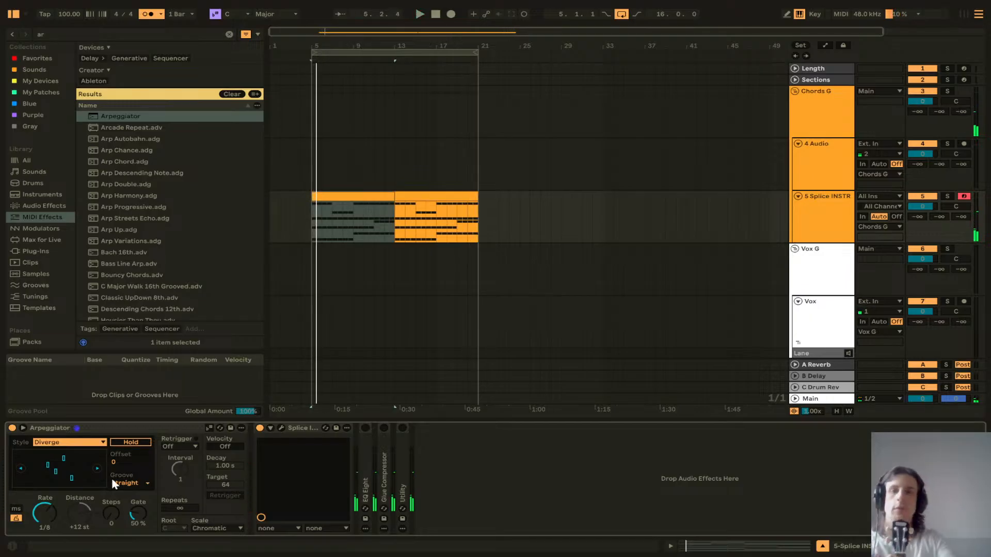
# Step: Arm the 4 Audio track for recording, choose its input channel, and place the insert marker at bar 5
pyautogui.scroll(-2, 352, 236)
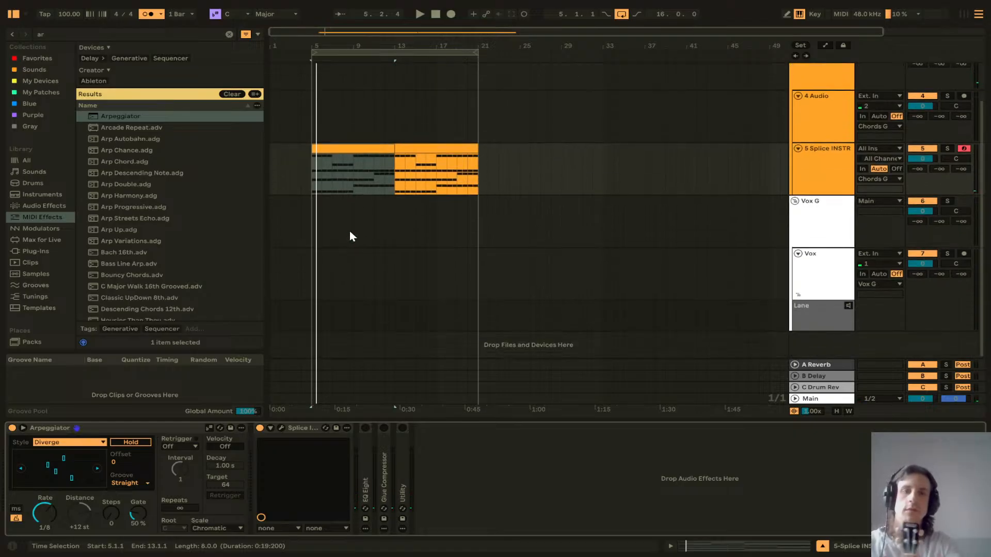
pyautogui.click(963, 96)
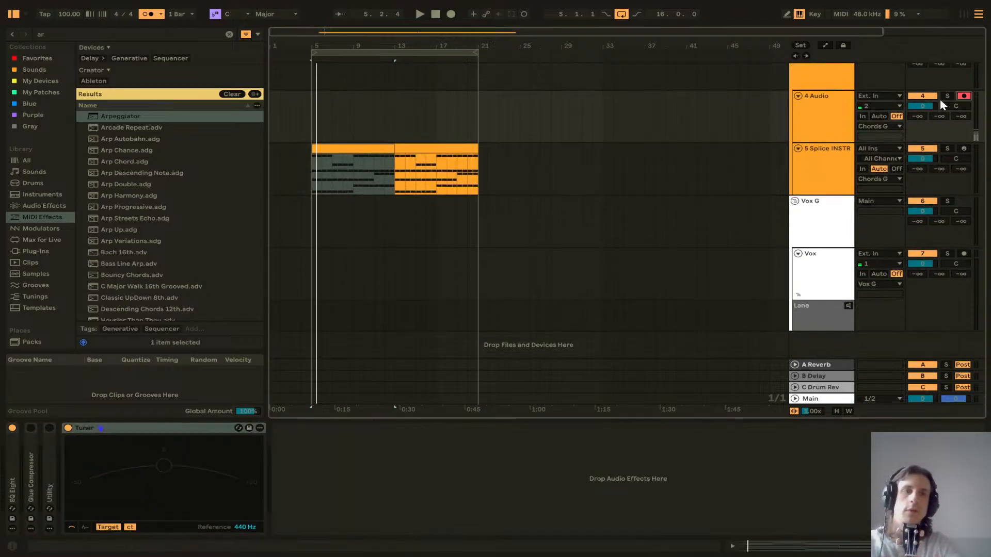
pyautogui.click(875, 106)
pyautogui.click(876, 135)
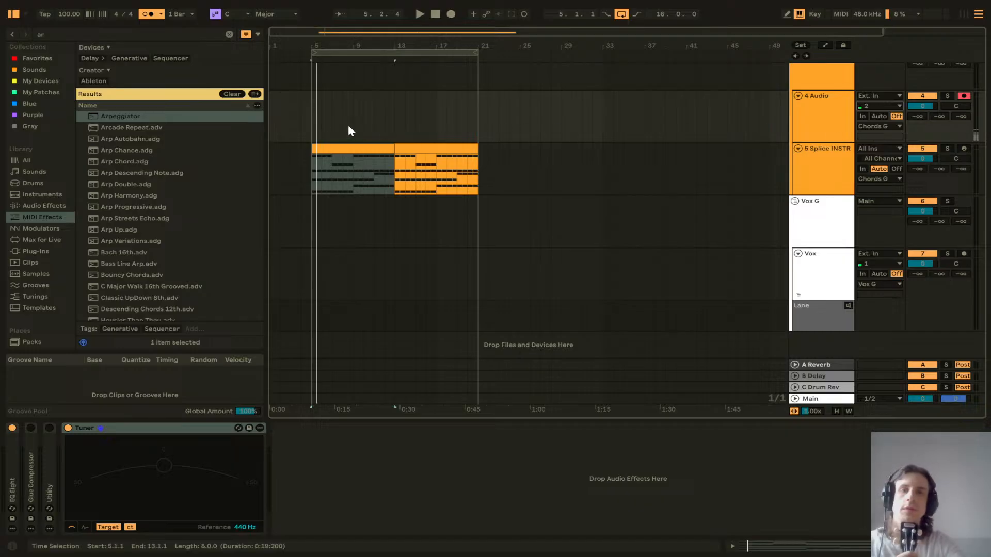
pyautogui.click(312, 115)
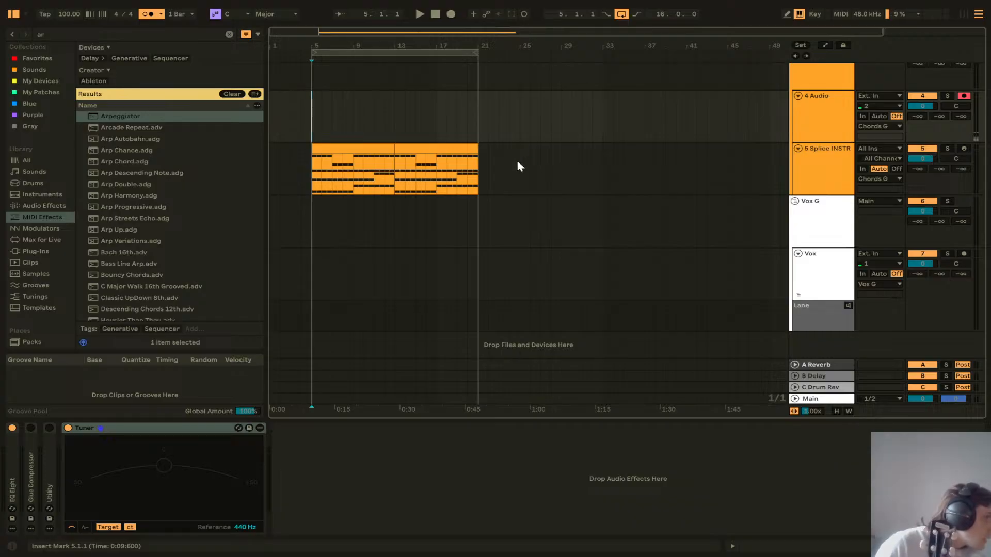
# Step: Open the first chord clip in an enlarged note editor and lower the C4 notes in bars 1–2 to B3
pyautogui.doubleClick(347, 148)
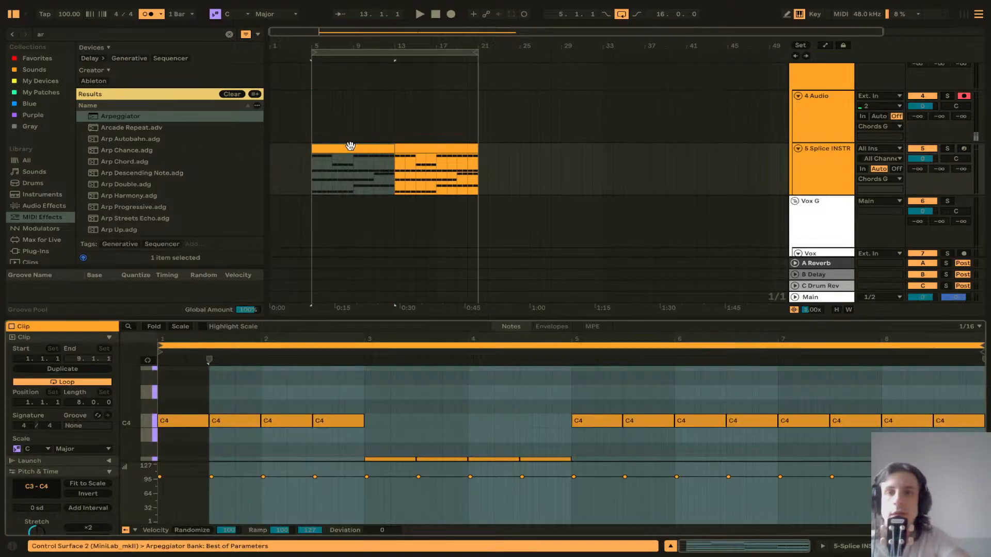
pyautogui.moveTo(398, 322); pyautogui.dragTo(436, 137)
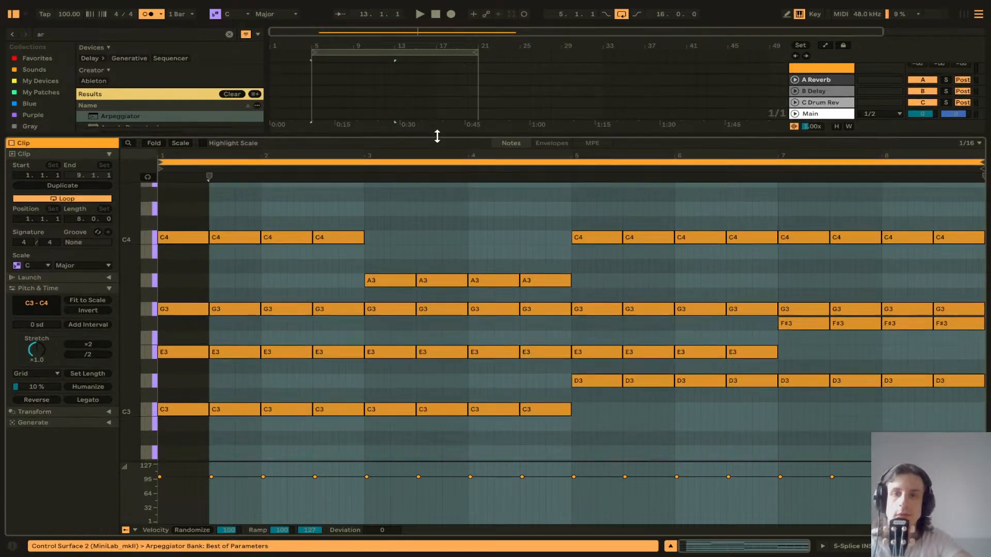
pyautogui.click(171, 441)
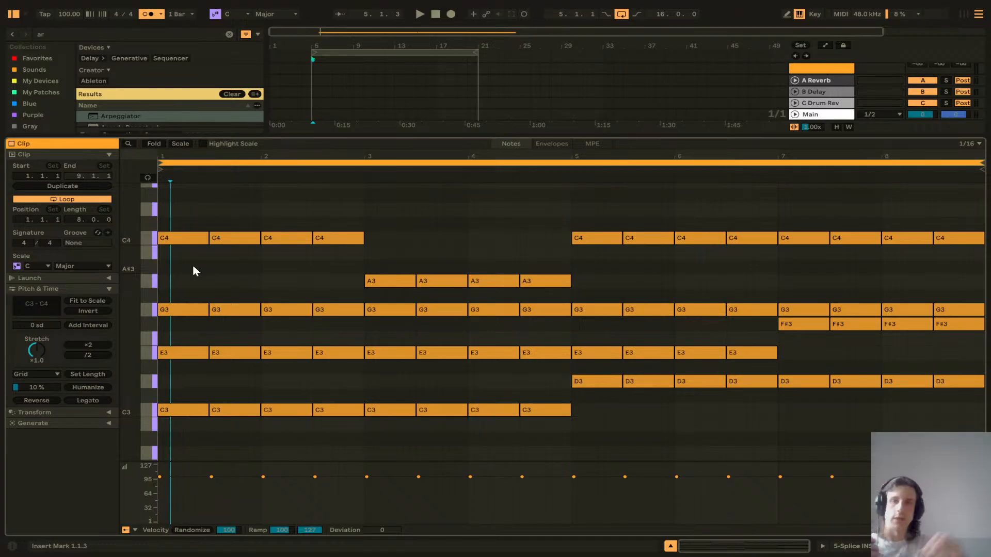
pyautogui.moveTo(175, 221); pyautogui.dragTo(323, 250)
pyautogui.press('Down')
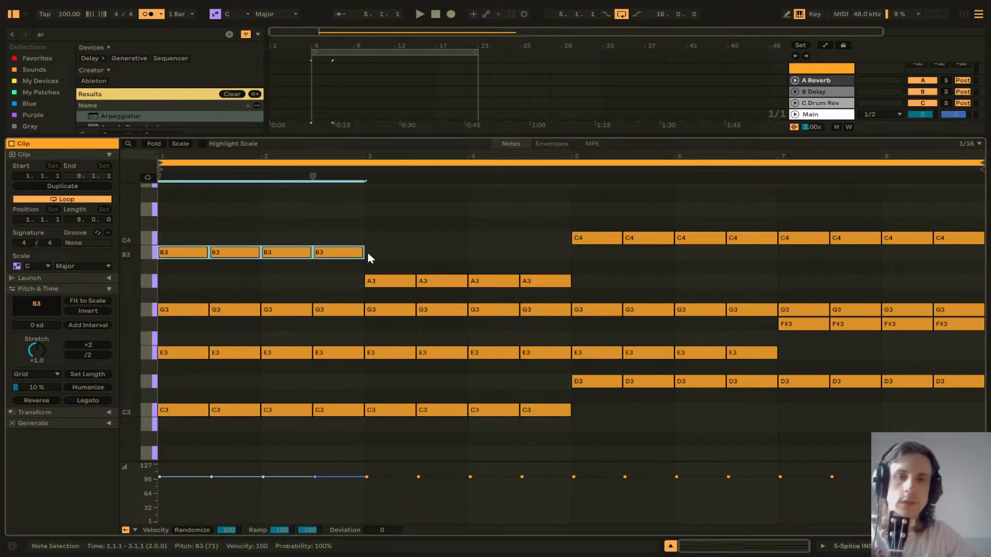
# Step: Lower the C4 notes in bars 5–8 of the clip to B3
pyautogui.moveTo(599, 203); pyautogui.dragTo(685, 240)
pyautogui.moveTo(747, 247); pyautogui.dragTo(956, 260)
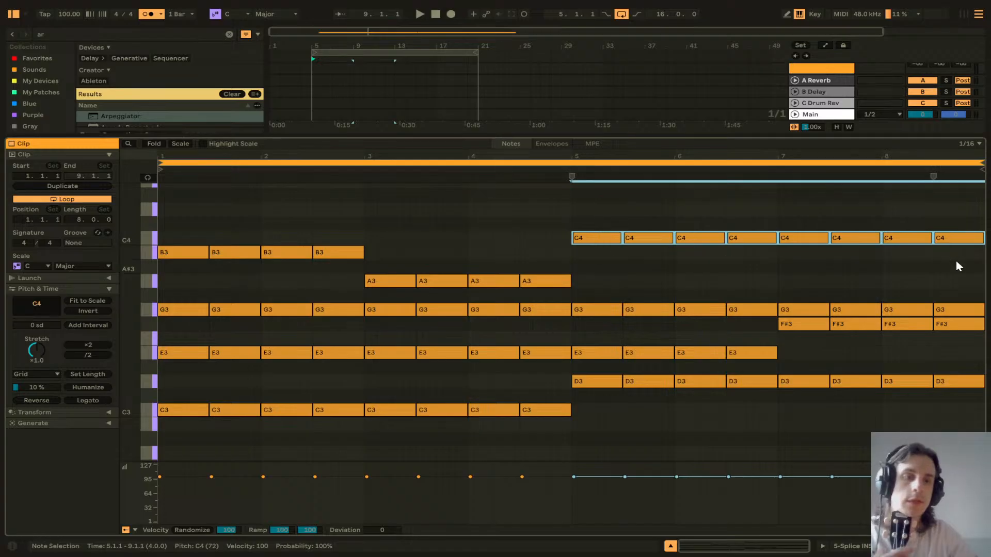
pyautogui.press('Down')
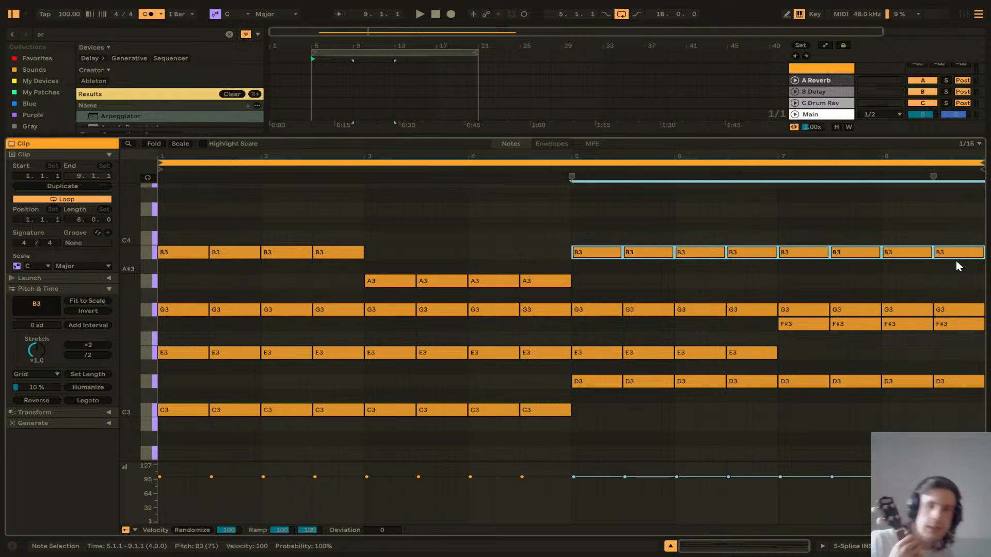
# Step: Select chord notes in the clip's second half and play the clip back to listen
pyautogui.click(587, 312)
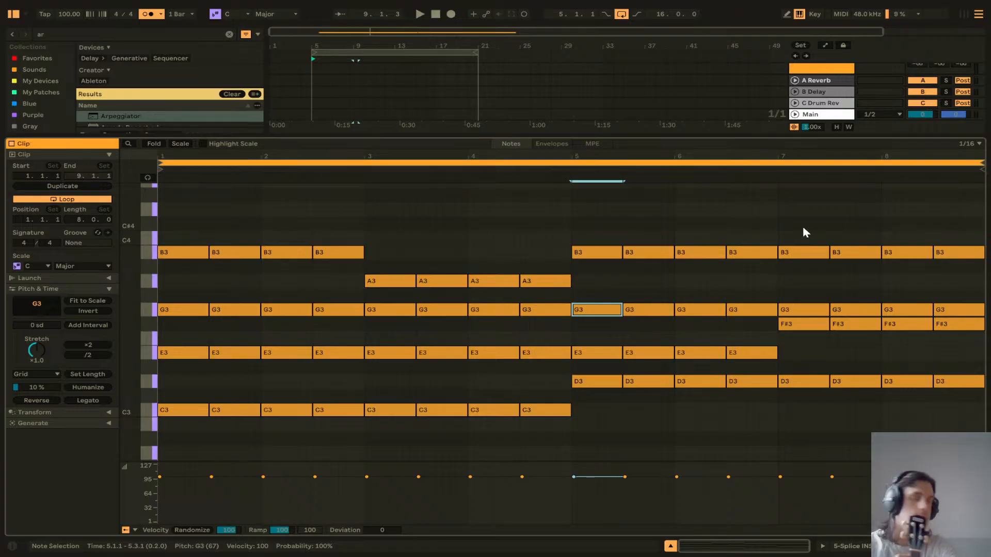
pyautogui.moveTo(803, 228); pyautogui.dragTo(937, 411)
pyautogui.moveTo(944, 410); pyautogui.dragTo(944, 411)
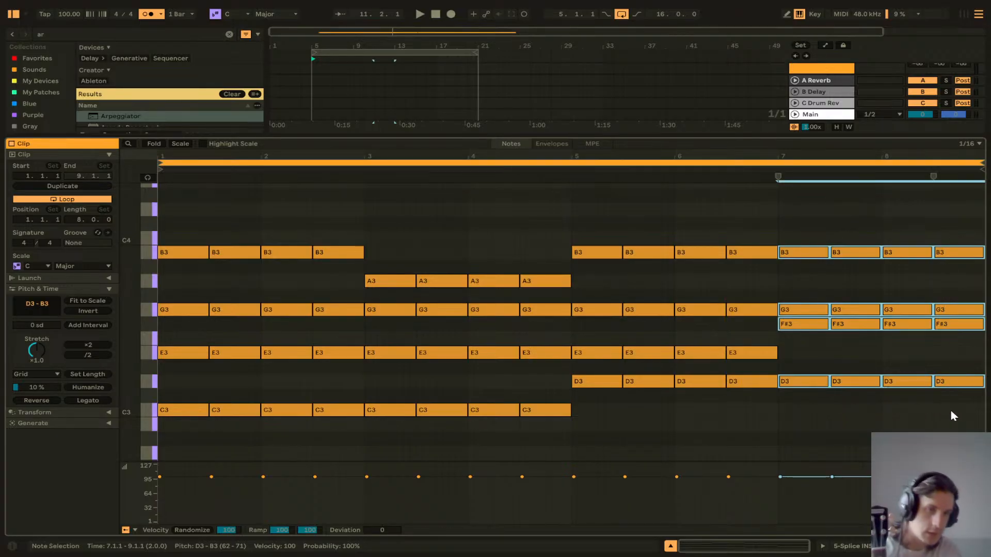
pyautogui.click(953, 419)
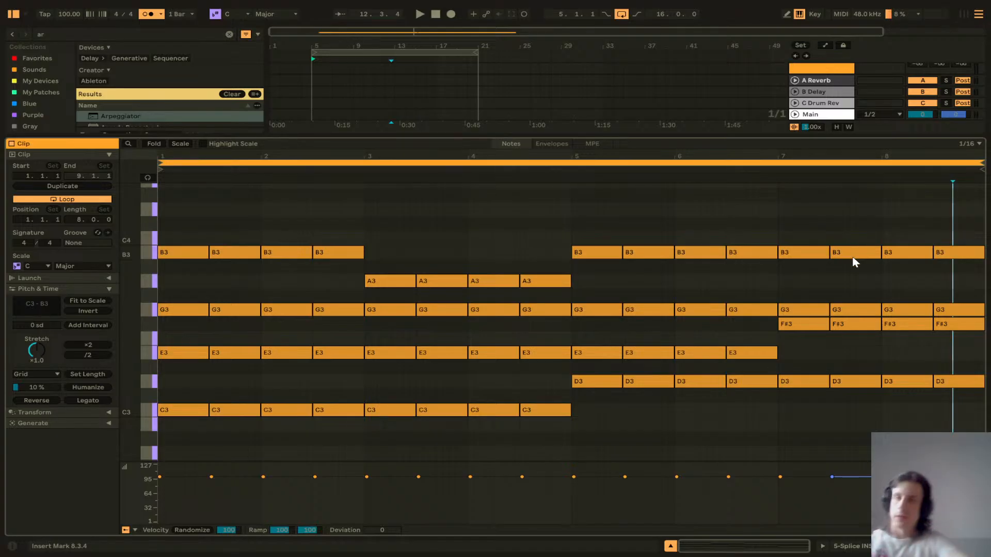
pyautogui.press('space')
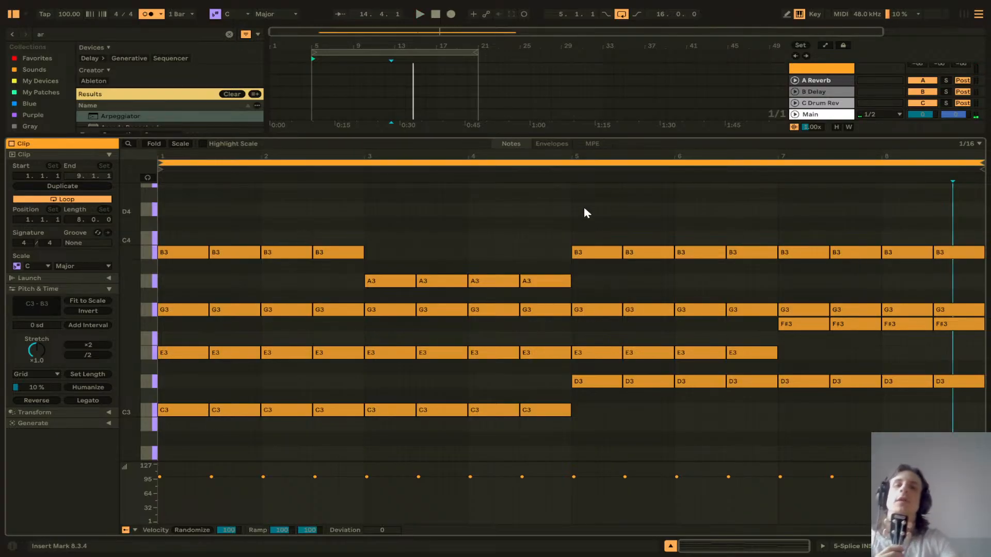
# Step: Shrink the editor and set the 5 Splice INSTR track volume to -5 dB
pyautogui.moveTo(451, 135); pyautogui.dragTo(458, 250)
pyautogui.click(369, 150)
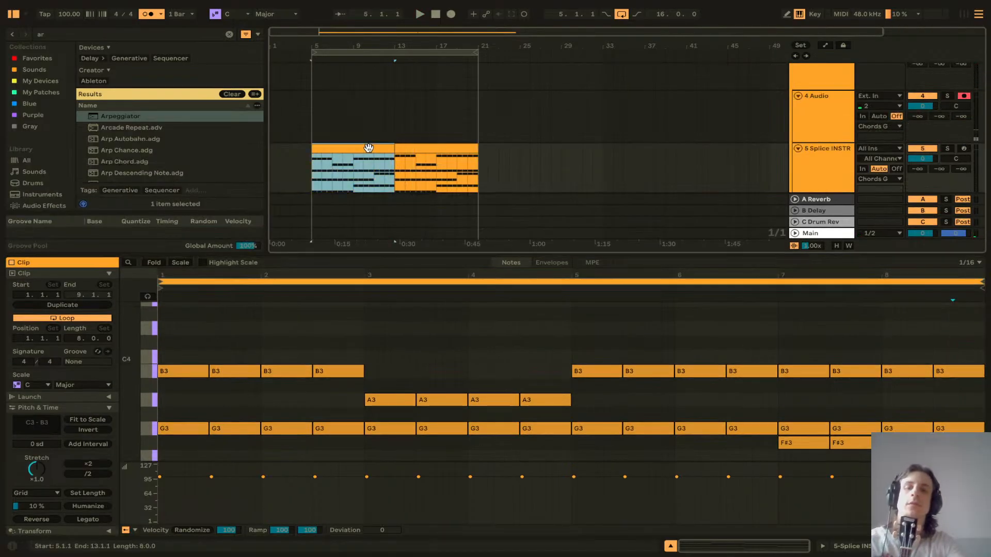
pyautogui.click(402, 151)
pyautogui.click(849, 130)
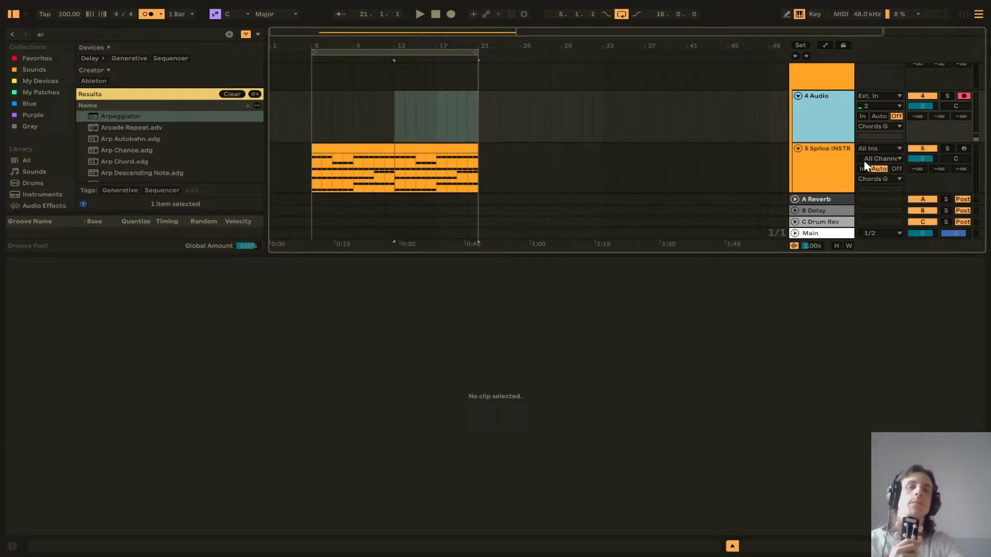
pyautogui.click(920, 161)
pyautogui.write('-5')
pyautogui.press('Return')
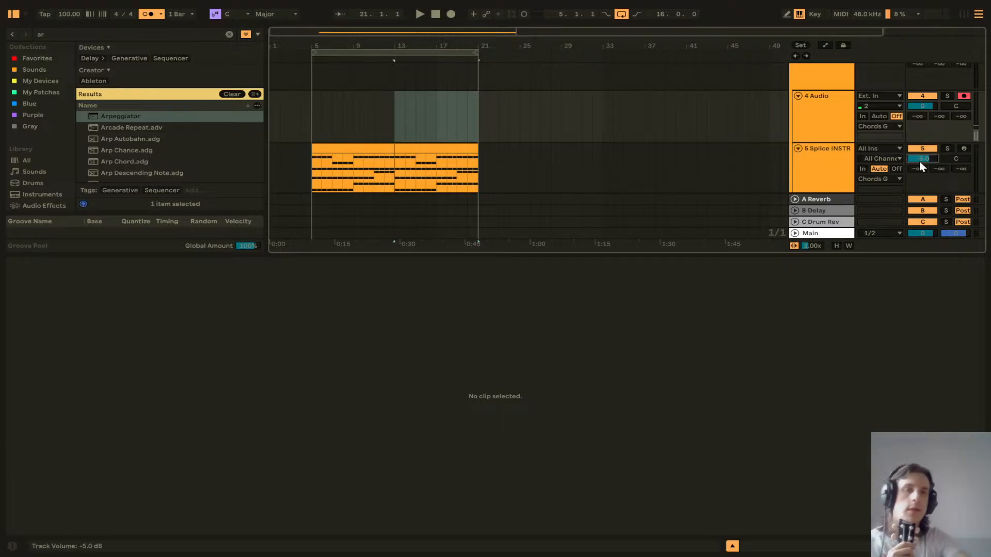
pyautogui.click(955, 235)
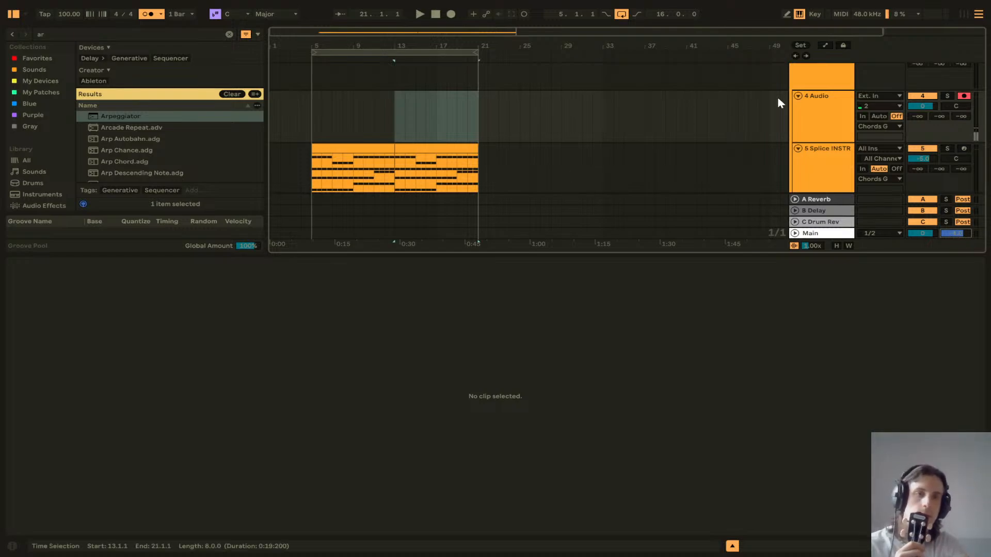
# Step: Record audio onto the armed 4 Audio track starting from bar 5
pyautogui.click(323, 106)
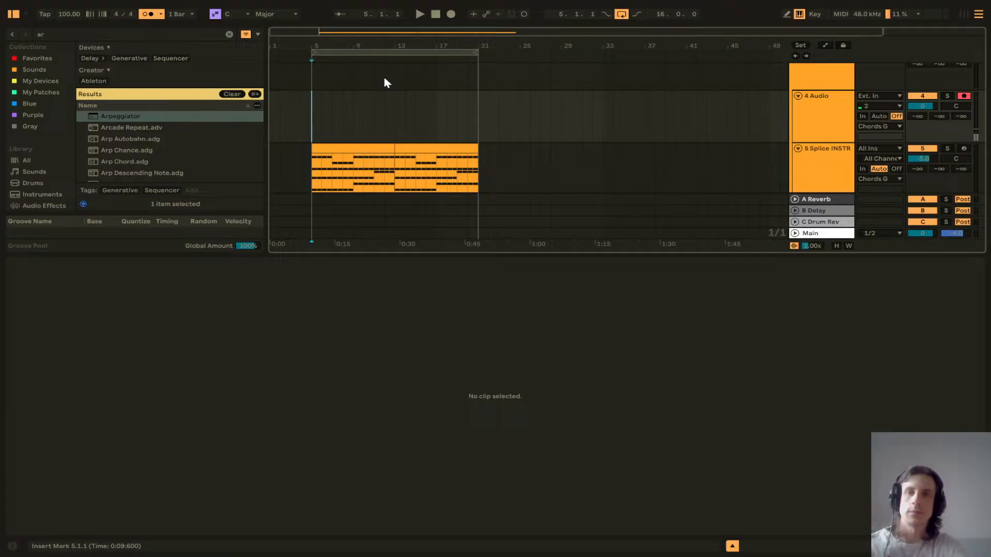
pyautogui.click(451, 14)
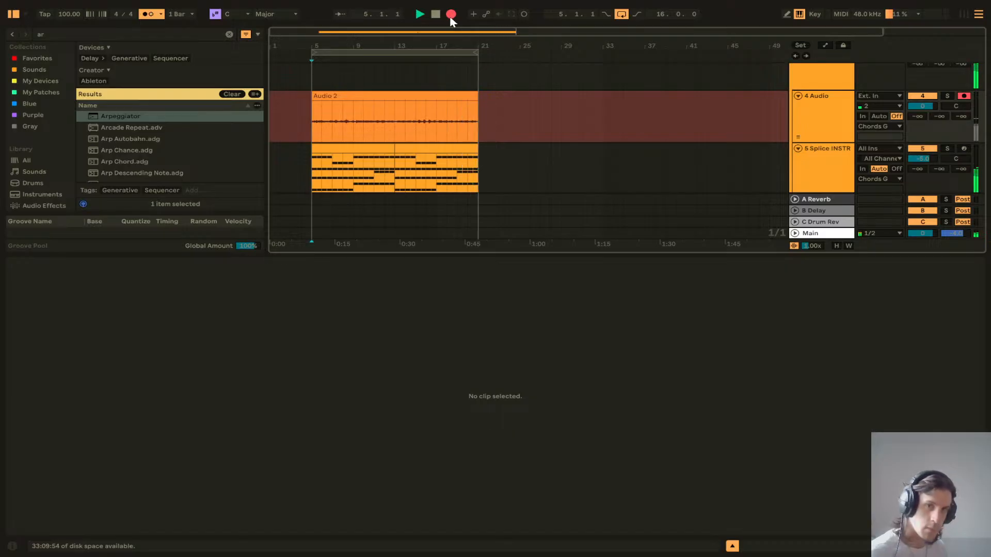
pyautogui.click(451, 16)
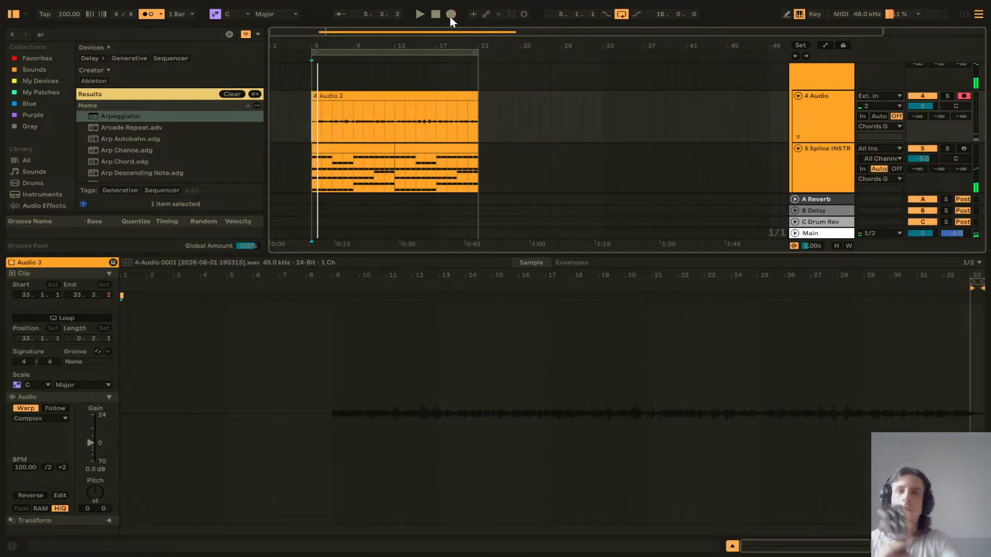
# Step: Expand the 4 Audio track's take lanes and delete the Audio 3 take lane
pyautogui.click(798, 138)
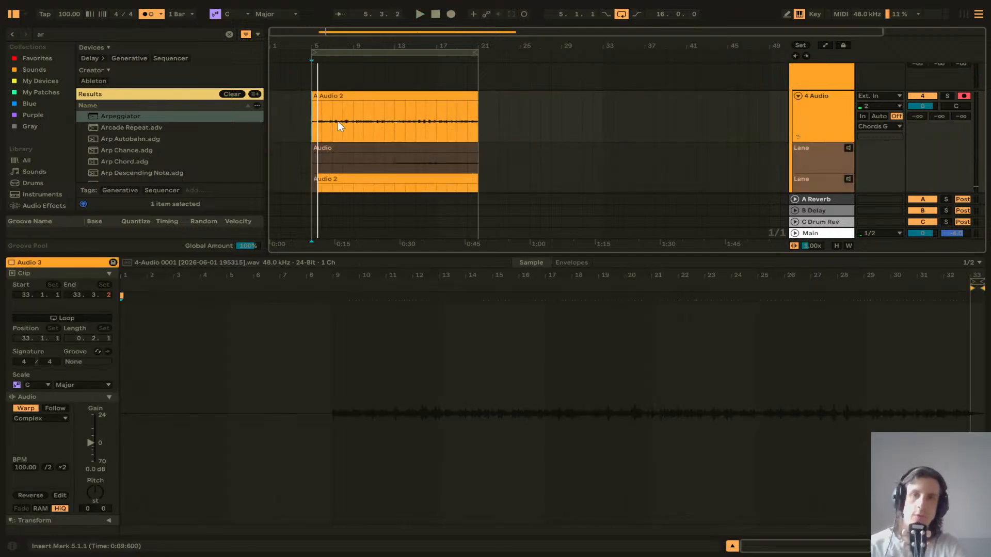
pyautogui.scroll(-3, 337, 122)
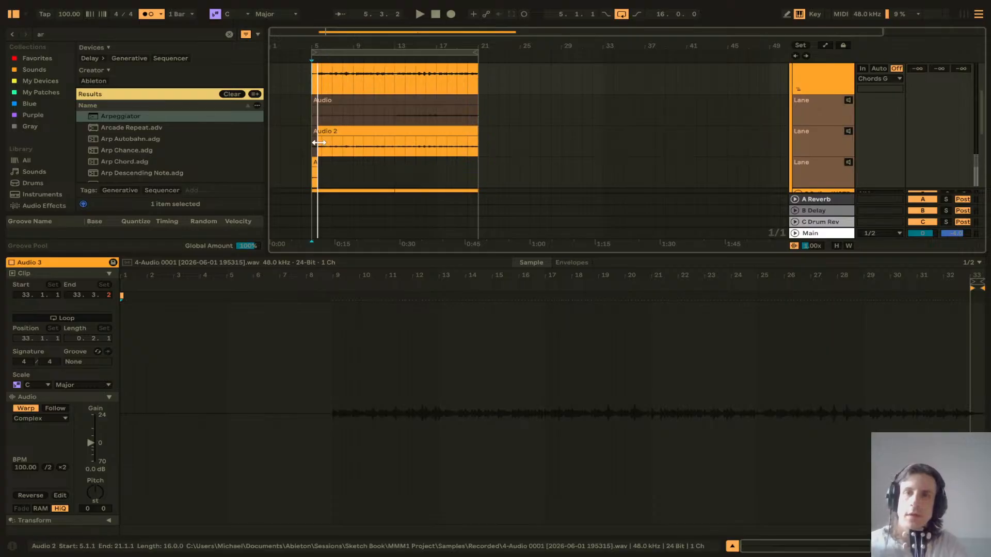
pyautogui.scroll(5, 323, 135)
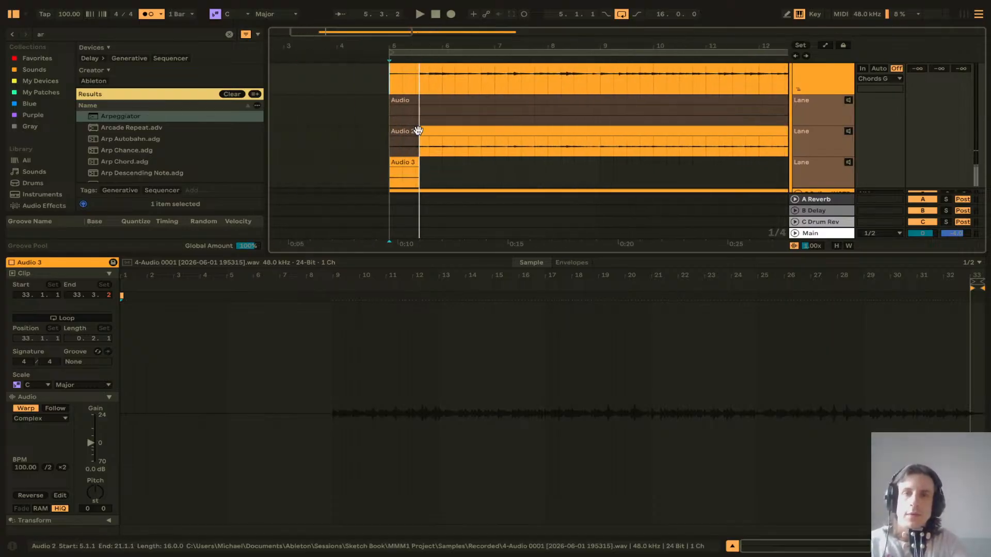
pyautogui.hscroll(3, 426, 133)
pyautogui.hscroll(-2, 426, 133)
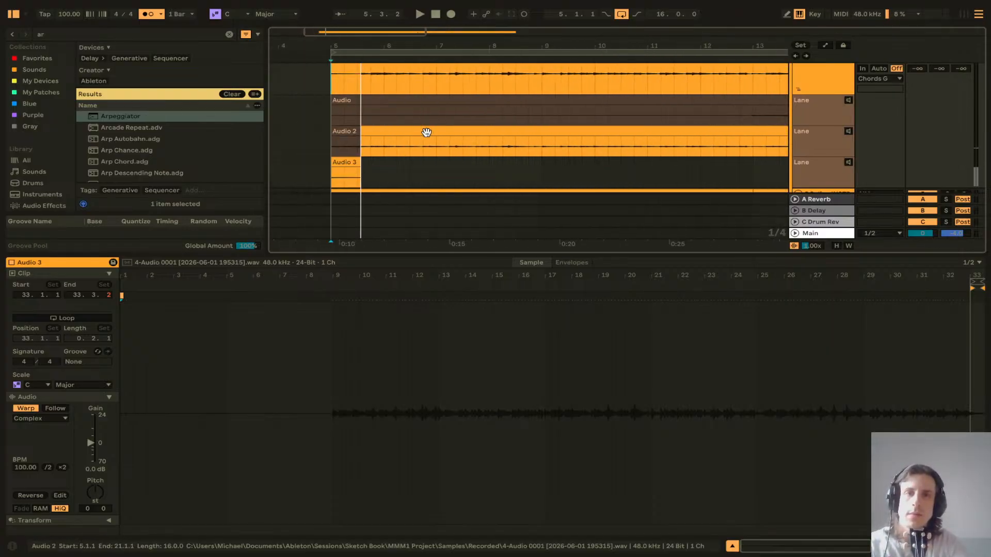
pyautogui.click(377, 131)
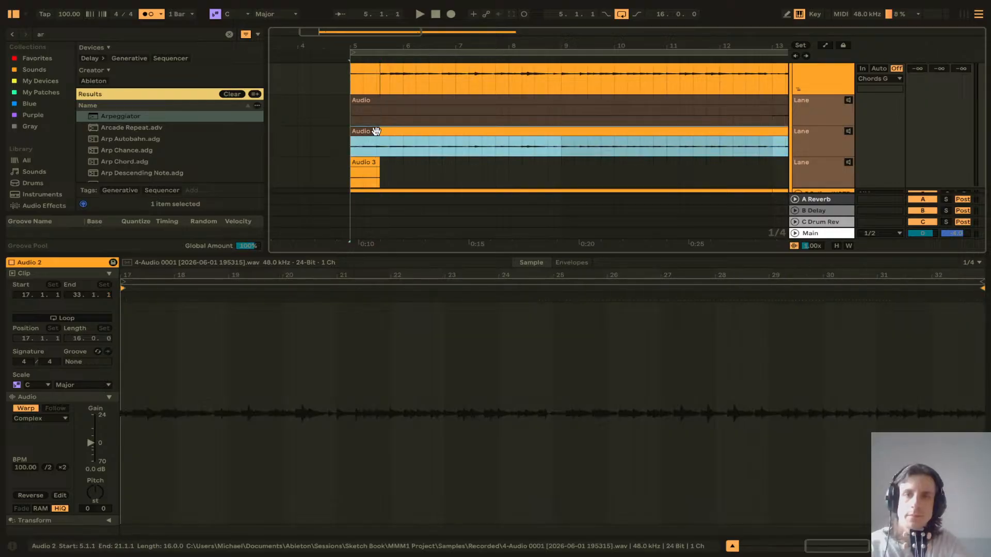
pyautogui.click(810, 171)
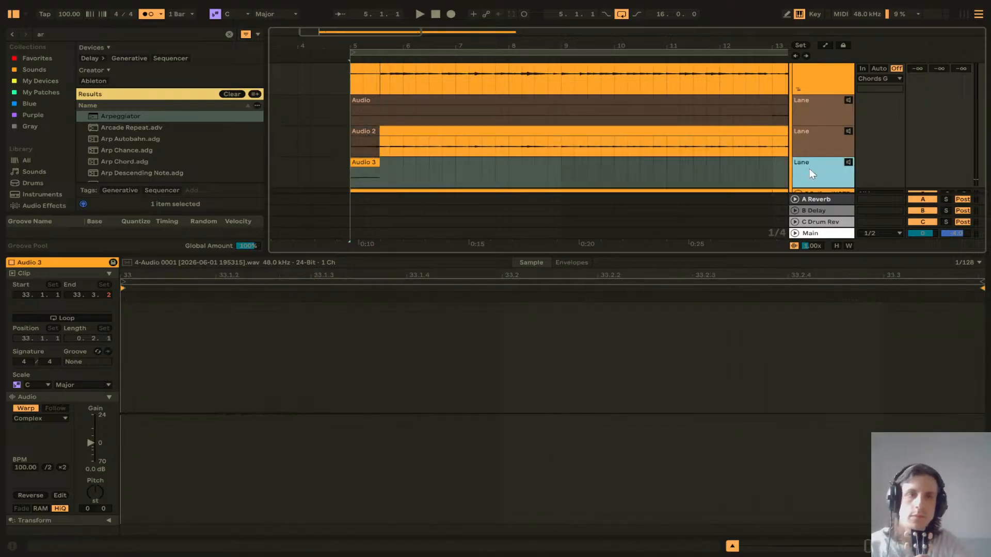
pyautogui.press('Delete')
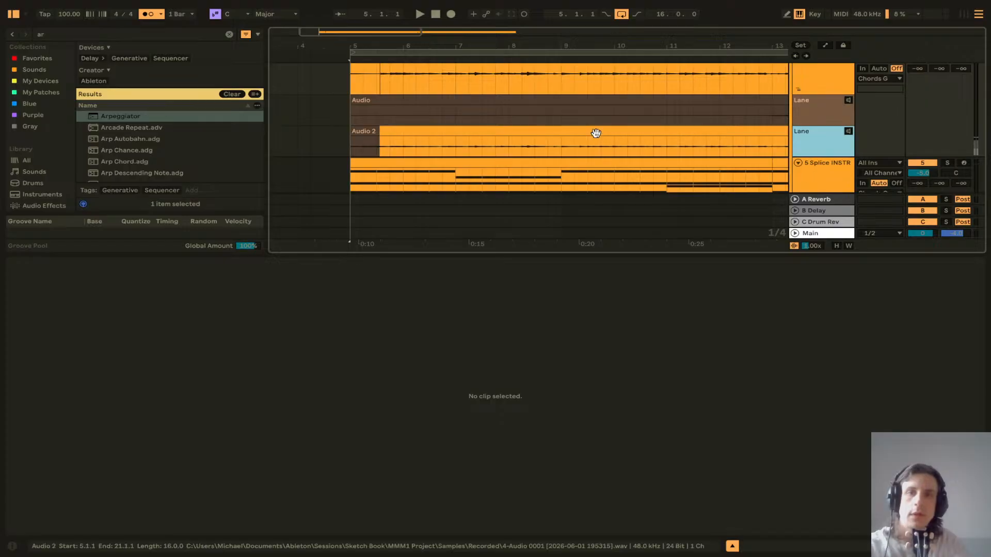
# Step: Move the Audio 2 take onto the 4 Audio track's main lane
pyautogui.hscroll(1, 470, 133)
pyautogui.click(470, 133)
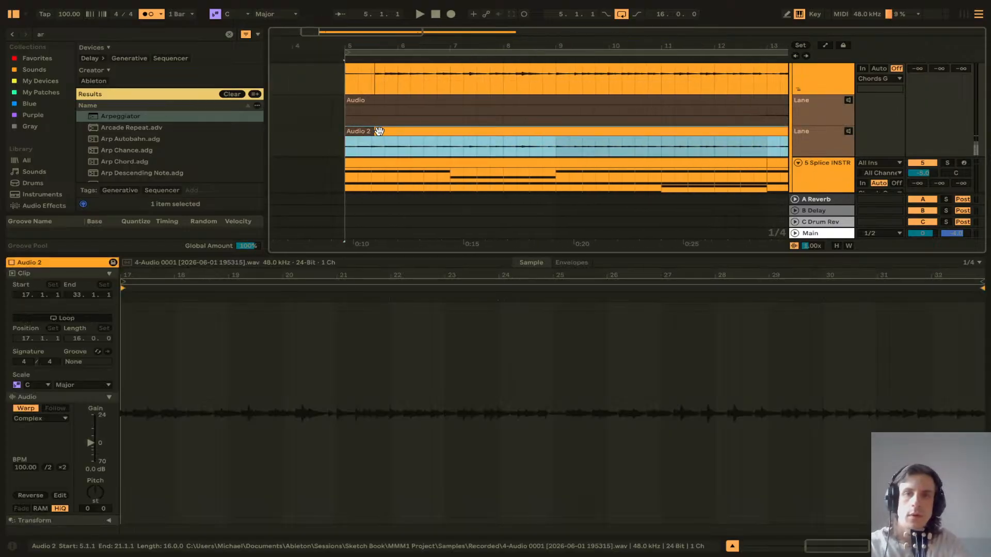
pyautogui.moveTo(380, 131); pyautogui.dragTo(345, 95)
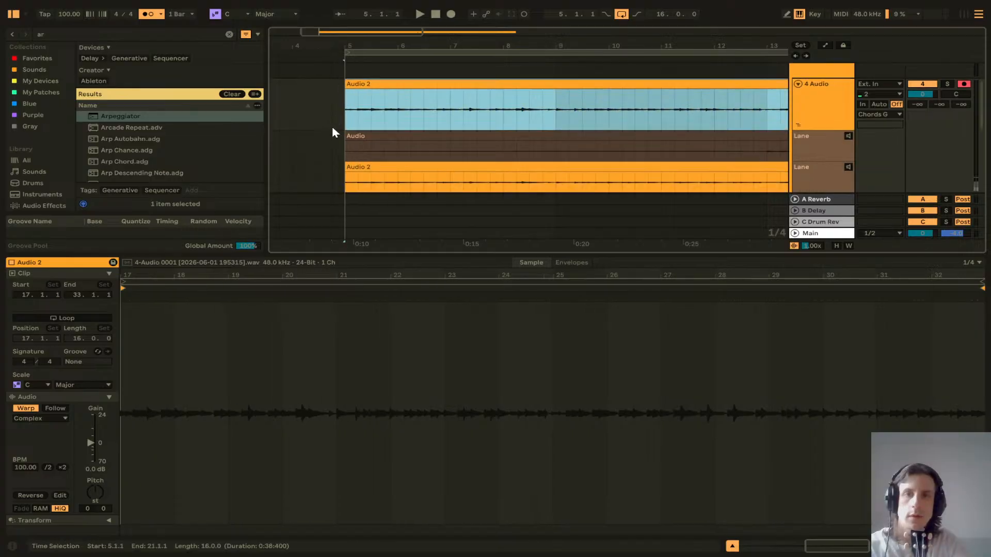
# Step: Play back the recorded take from bar 5 to check it
pyautogui.scroll(1, 329, 127)
pyautogui.hscroll(3, 329, 124)
pyautogui.scroll(-5, 333, 124)
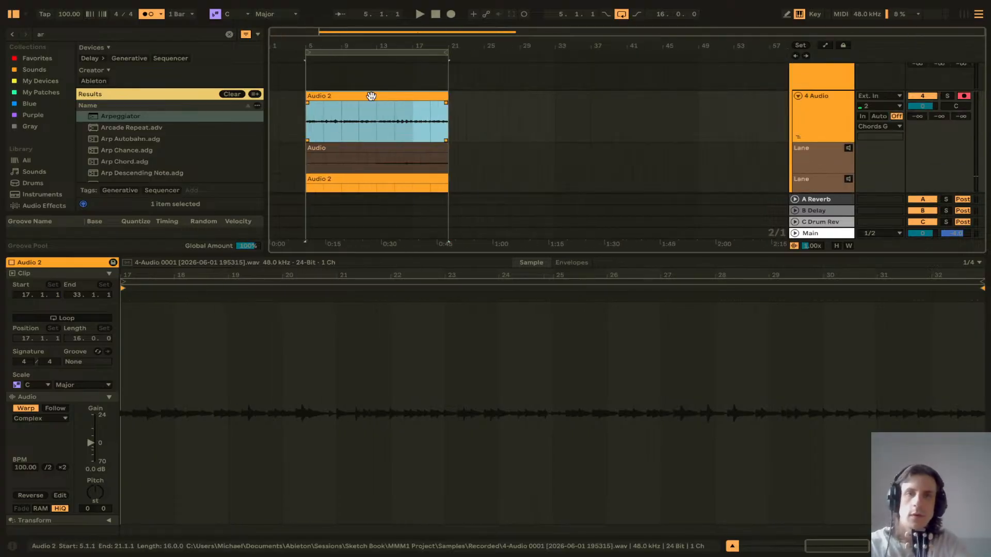
pyautogui.click(309, 117)
pyautogui.press('space')
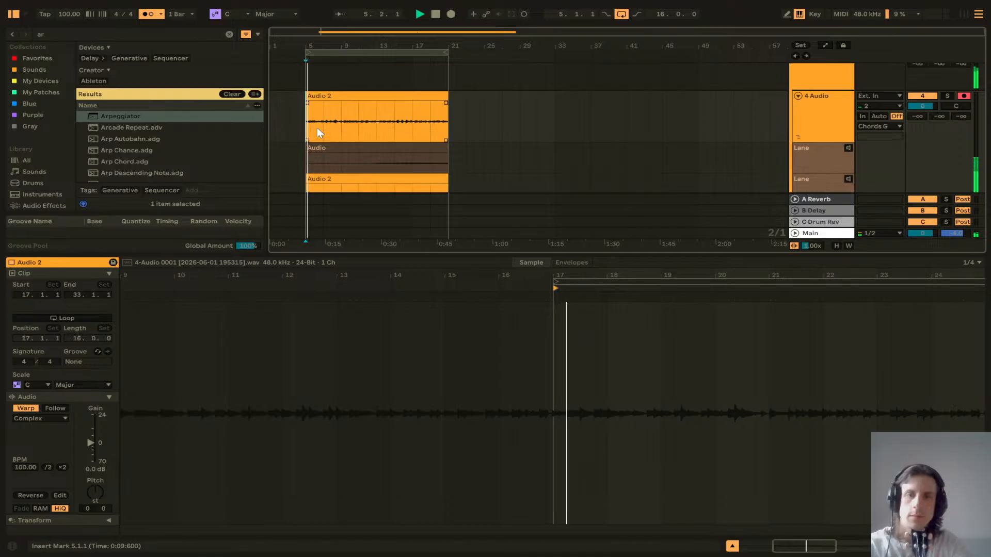
pyautogui.press('space')
pyautogui.scroll(-3, 850, 157)
pyautogui.scroll(3, 548, 115)
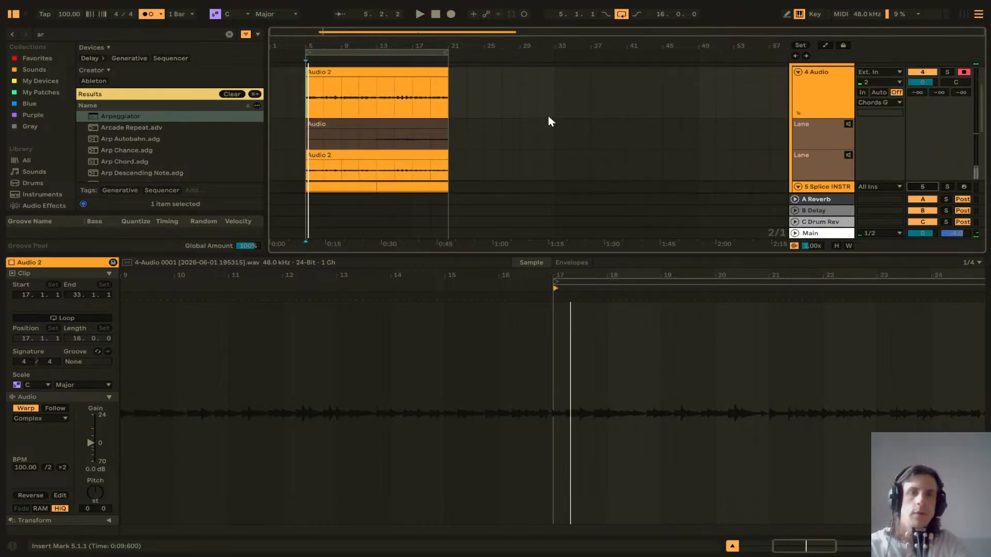
pyautogui.press('space')
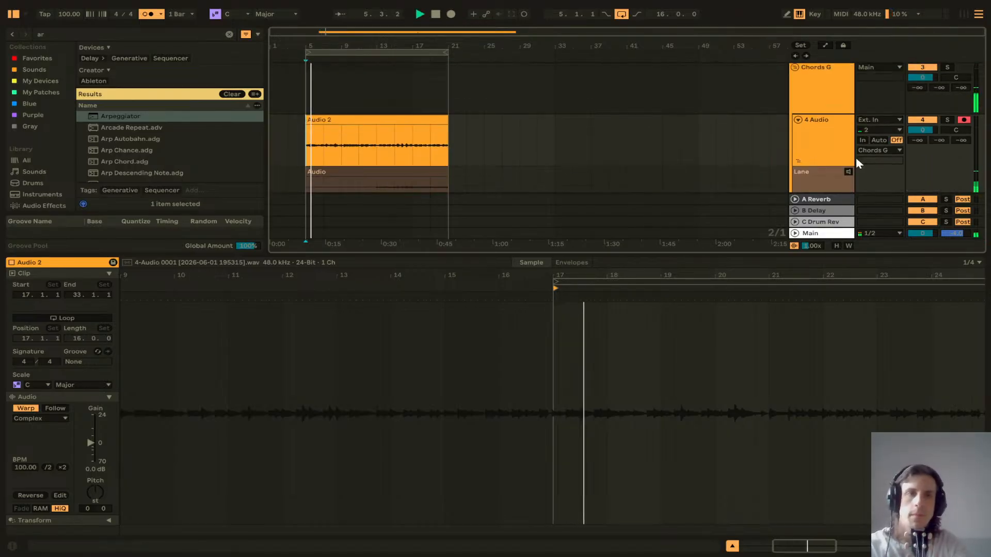
# Step: Delete the Tuner device from the 4 Audio track
pyautogui.click(825, 140)
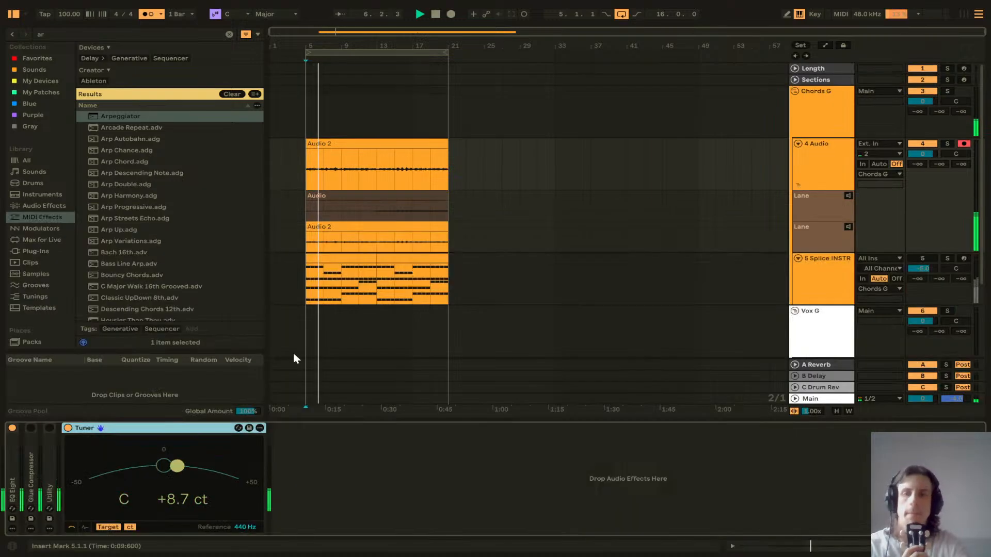
pyautogui.press('Delete')
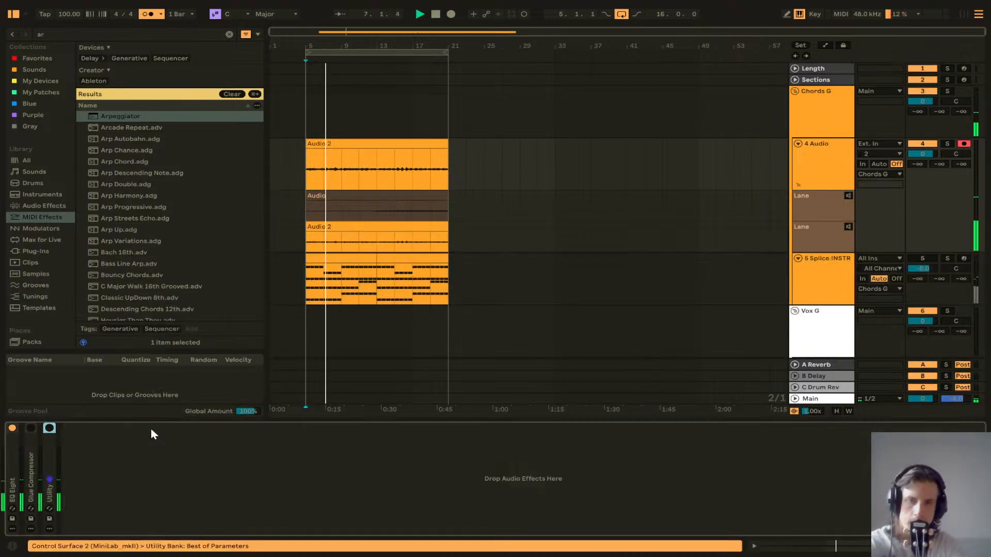
# Step: Clear the browser search and open the Audio 2 clip in the clip view
pyautogui.click(229, 34)
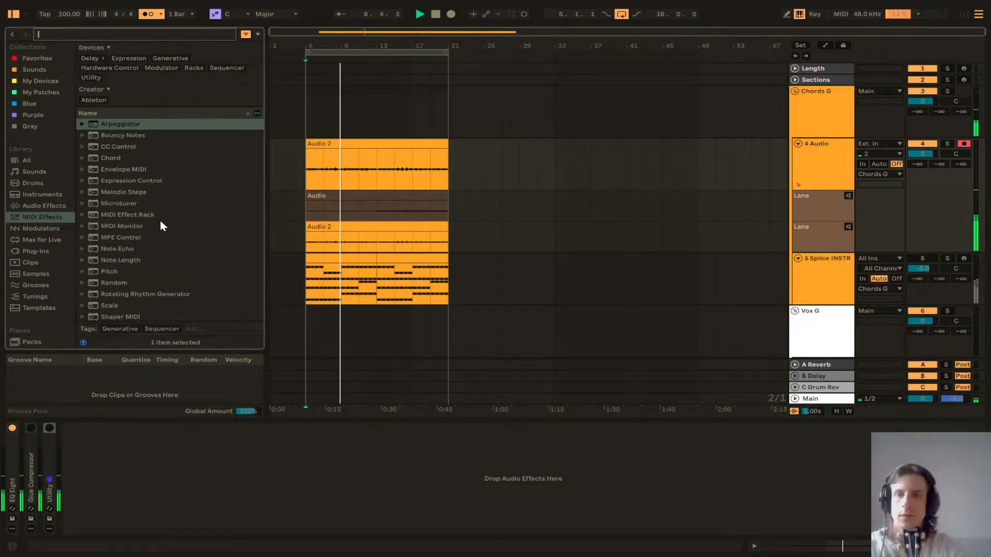
pyautogui.scroll(-1, 152, 202)
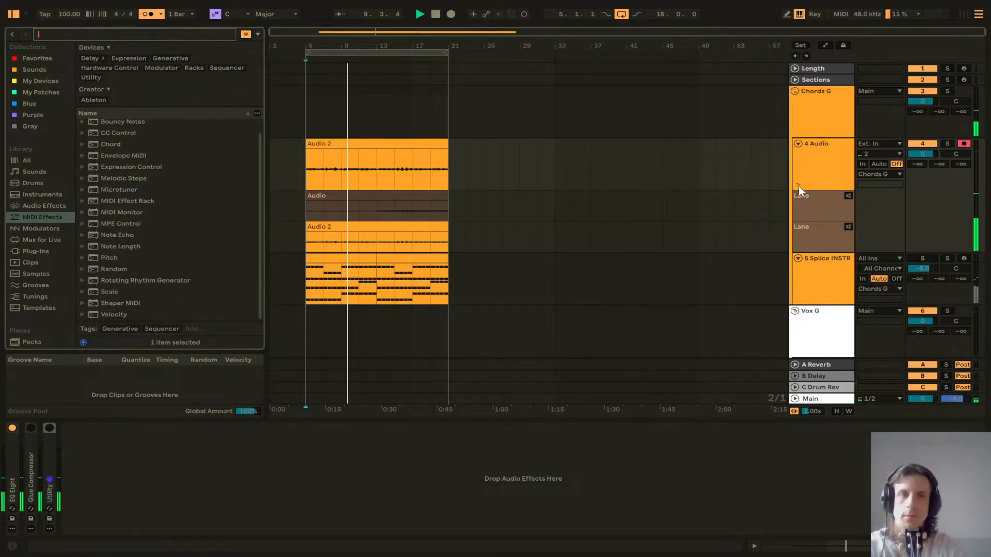
pyautogui.doubleClick(410, 143)
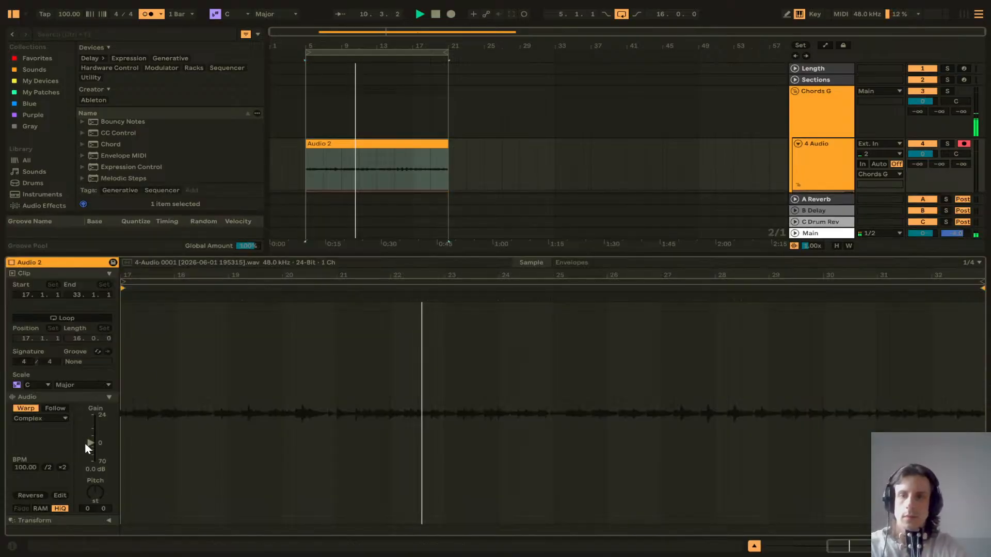
# Step: Raise the Audio 2 clip's gain to about 11 dB
pyautogui.moveTo(90, 445); pyautogui.dragTo(91, 430)
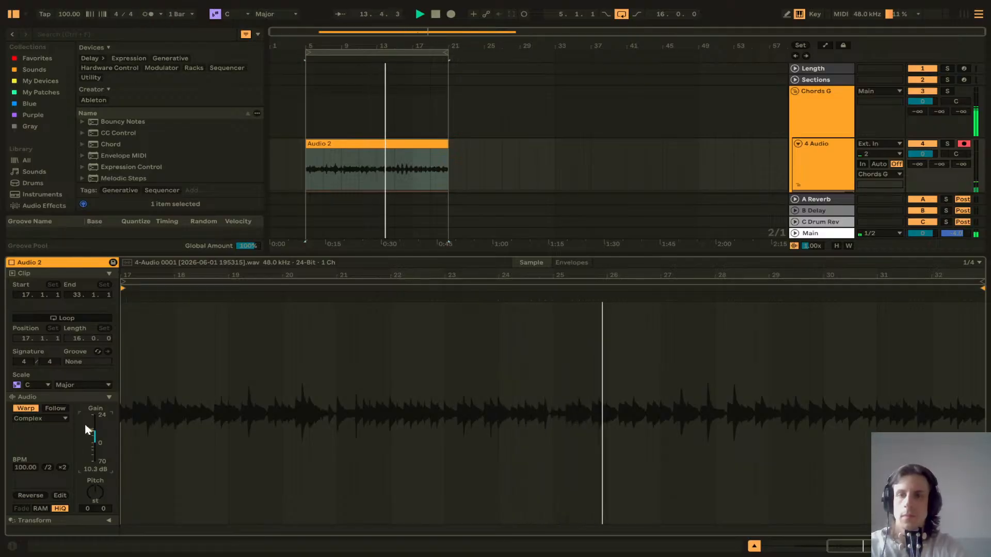
pyautogui.moveTo(89, 429); pyautogui.dragTo(93, 431)
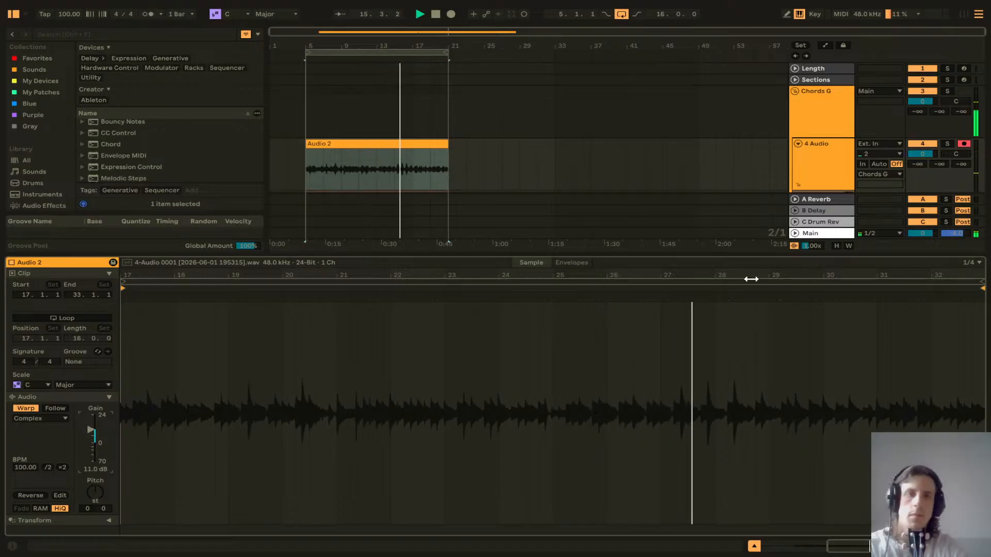
# Step: Load the Noice cutter preset from My Devices onto the 4 Audio track
pyautogui.moveTo(737, 258); pyautogui.dragTo(735, 404)
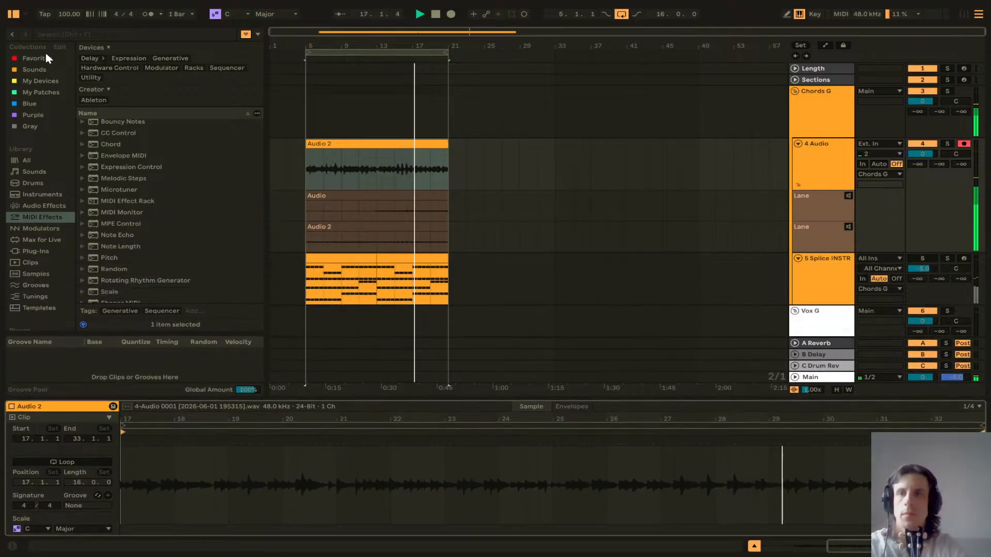
pyautogui.click(41, 81)
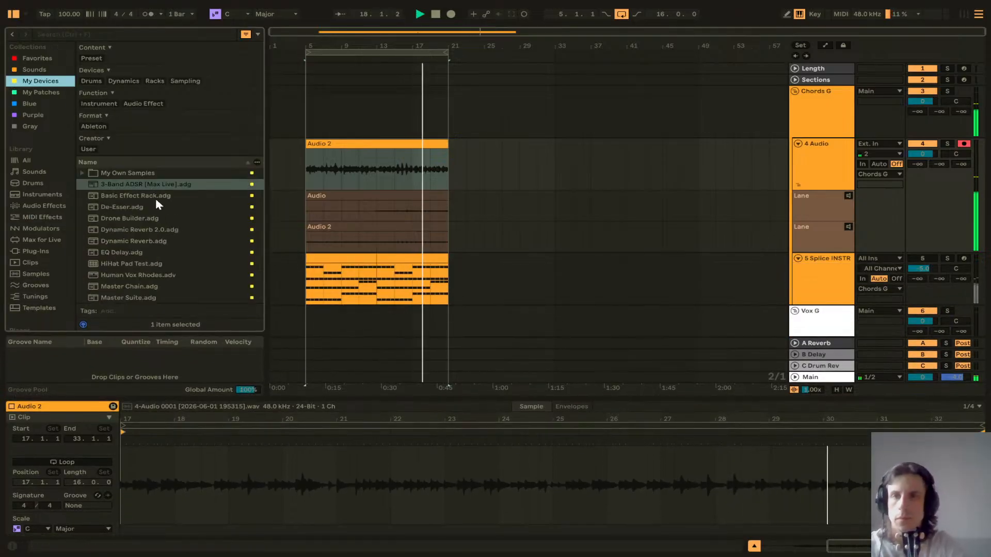
pyautogui.scroll(-5, 157, 204)
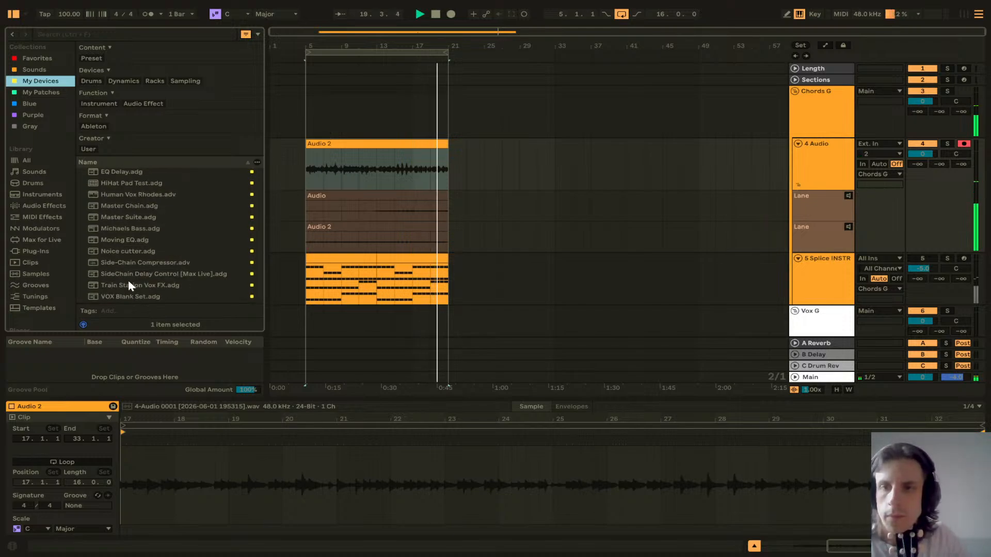
pyautogui.scroll(4, 130, 280)
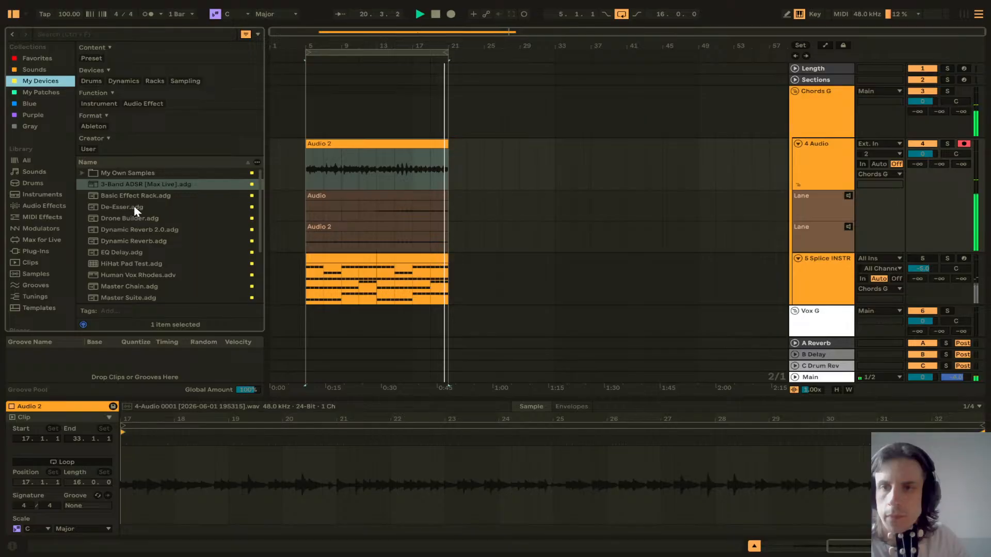
pyautogui.scroll(-3, 138, 229)
pyautogui.moveTo(142, 285); pyautogui.dragTo(325, 169)
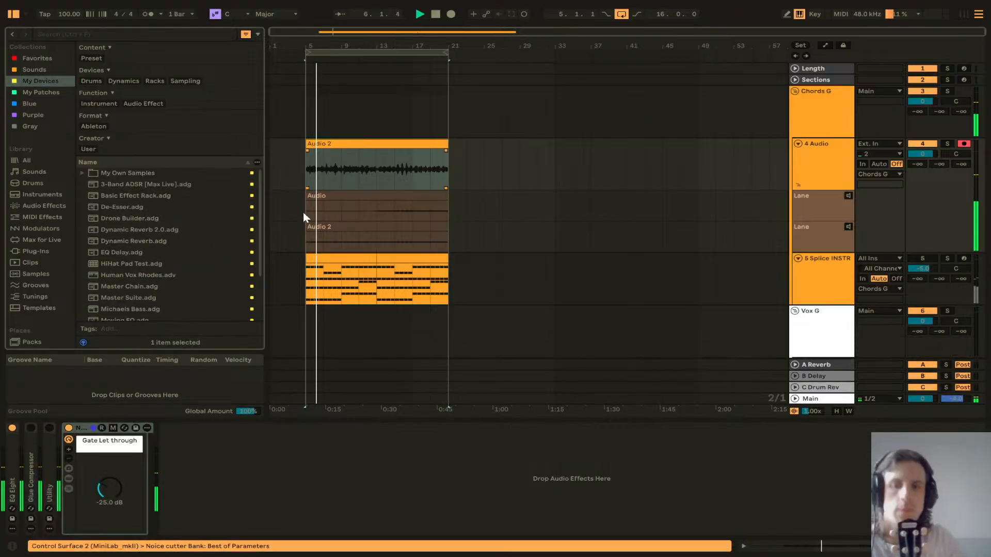
# Step: Set the Noice cutter rack's Gate Let through threshold to -40 dB
pyautogui.click(85, 429)
pyautogui.moveTo(85, 430); pyautogui.dragTo(8, 438)
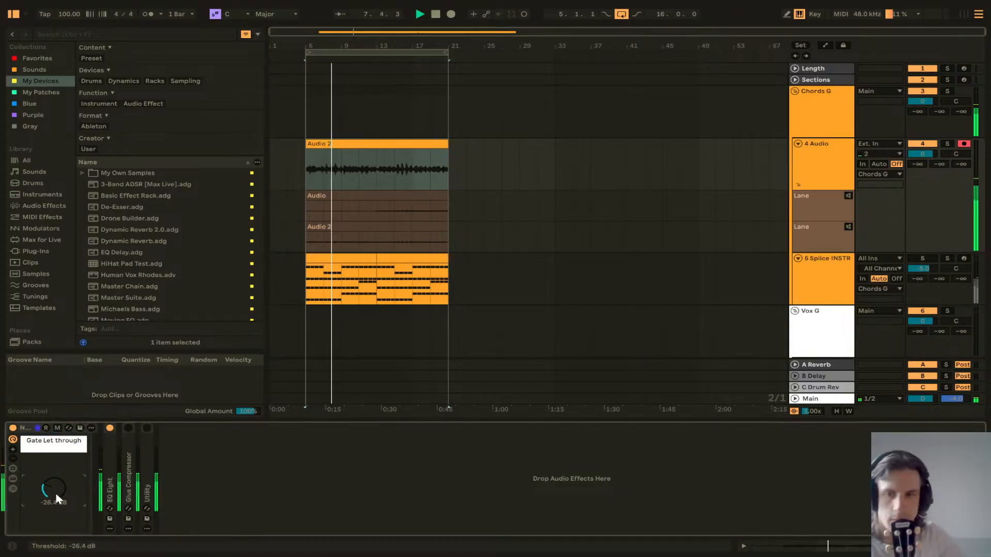
pyautogui.moveTo(56, 494); pyautogui.dragTo(56, 509)
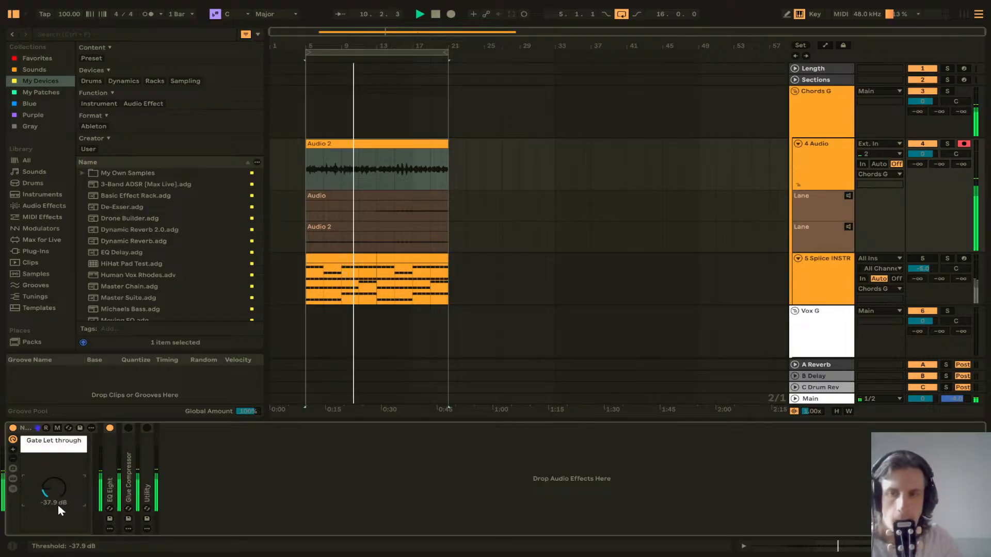
pyautogui.write('-40')
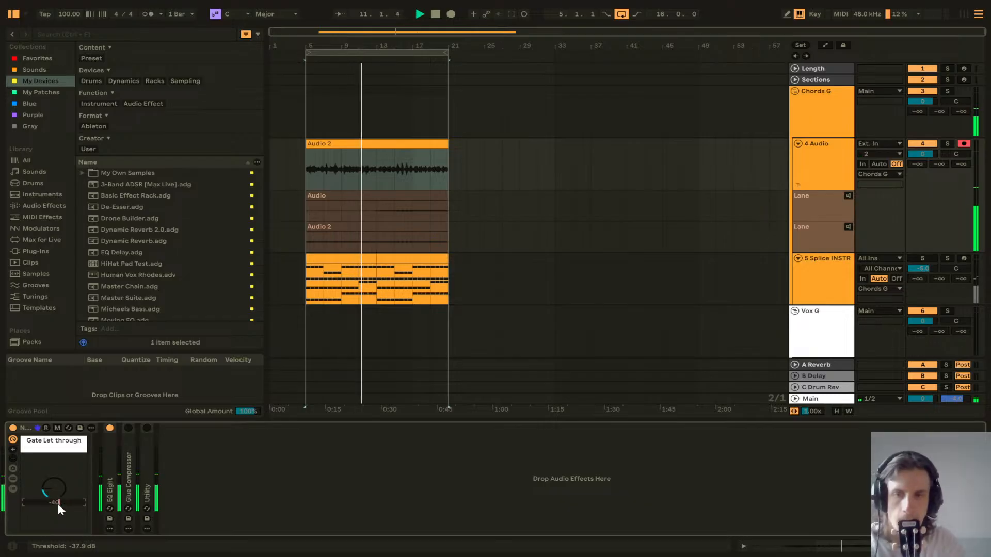
pyautogui.press('Return')
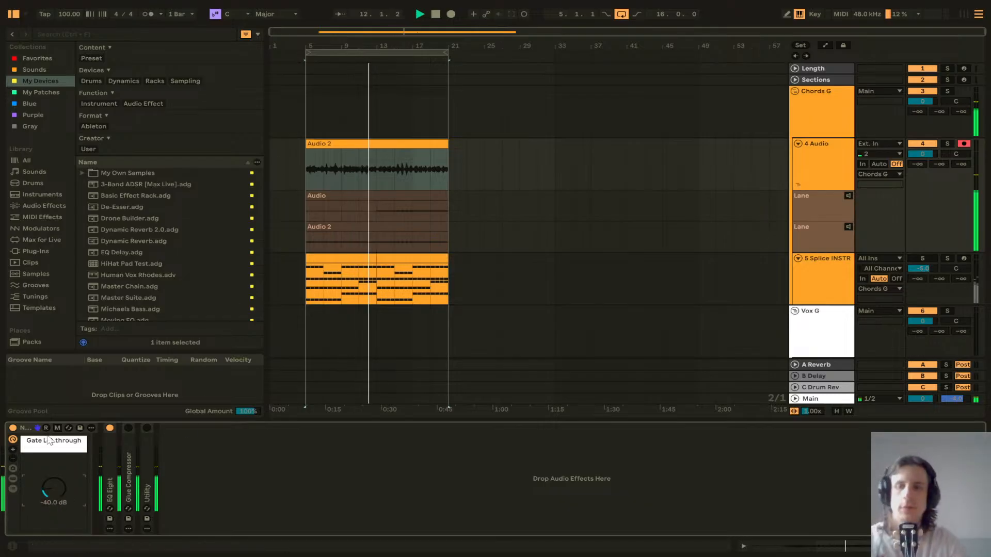
# Step: Open the rack's EQ Eight and switch off its first filter band
pyautogui.click(106, 472)
pyautogui.doubleClick(106, 464)
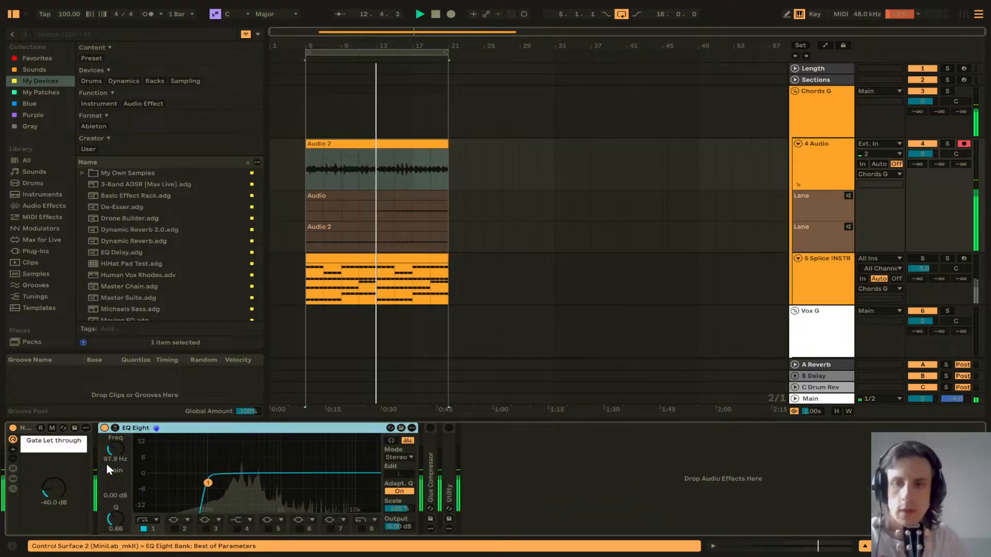
pyautogui.click(144, 528)
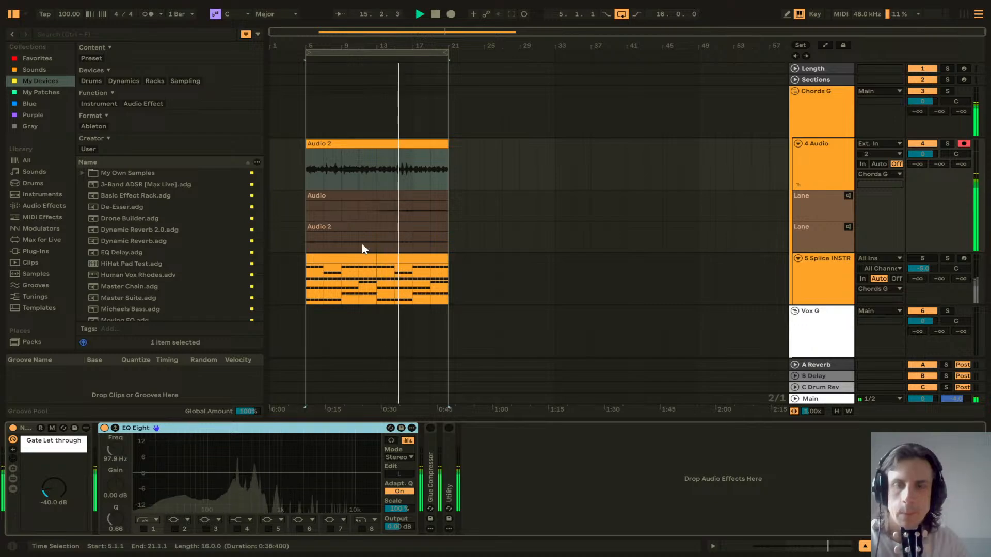
pyautogui.doubleClick(288, 429)
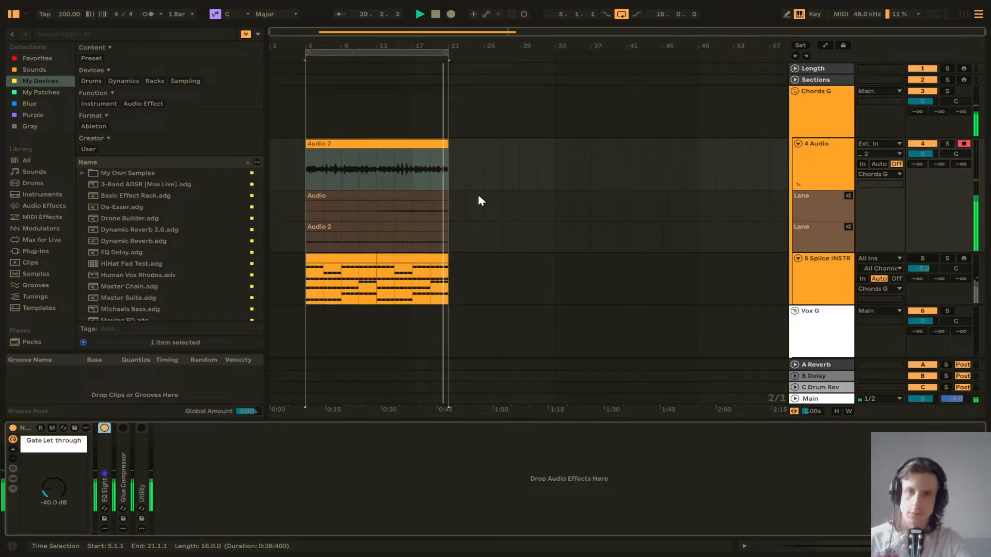
# Step: Play the session and extend the Audio 2 clip's start back to bar 3
pyautogui.scroll(5, 448, 165)
pyautogui.scroll(-5, 461, 166)
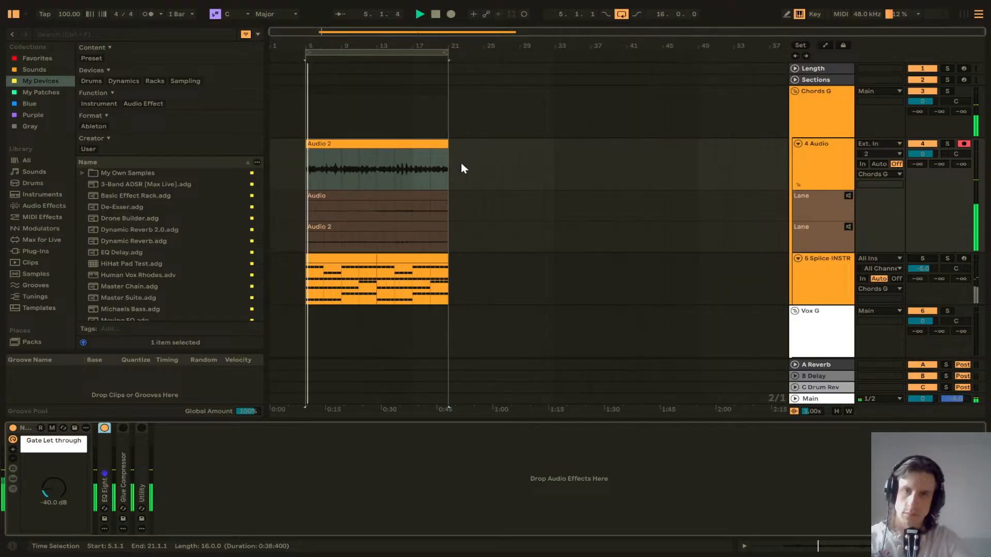
pyautogui.press('space')
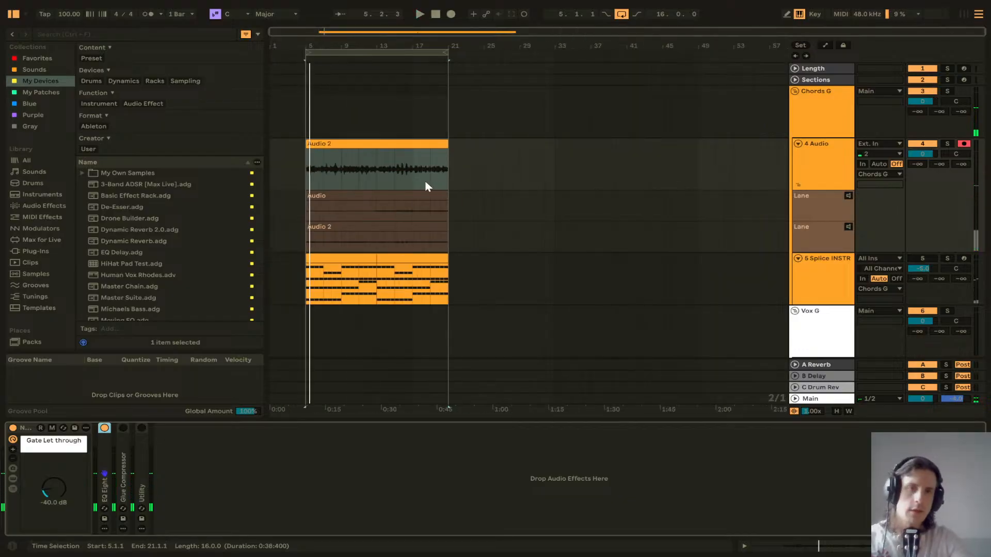
pyautogui.click(335, 143)
pyautogui.moveTo(449, 147); pyautogui.dragTo(454, 147)
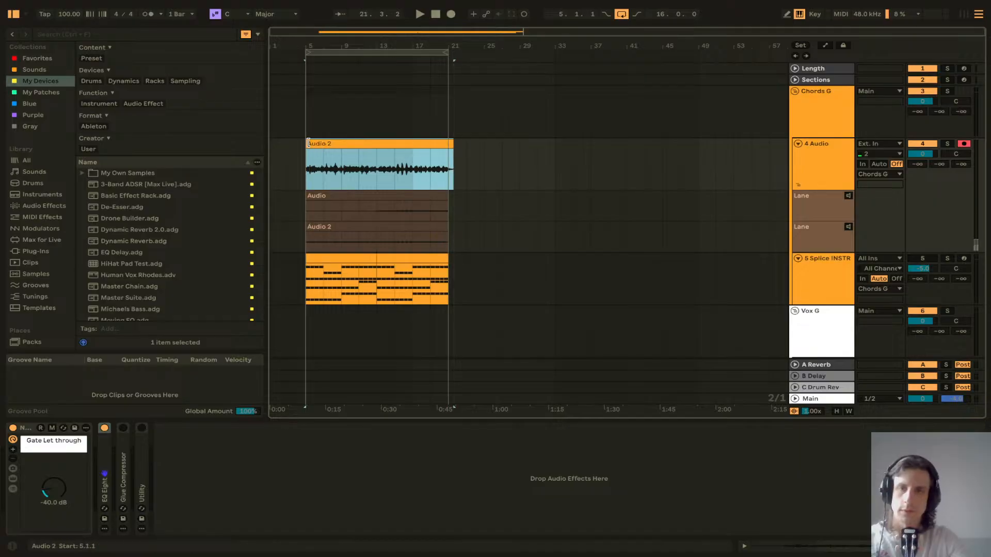
pyautogui.moveTo(297, 143); pyautogui.dragTo(293, 144)
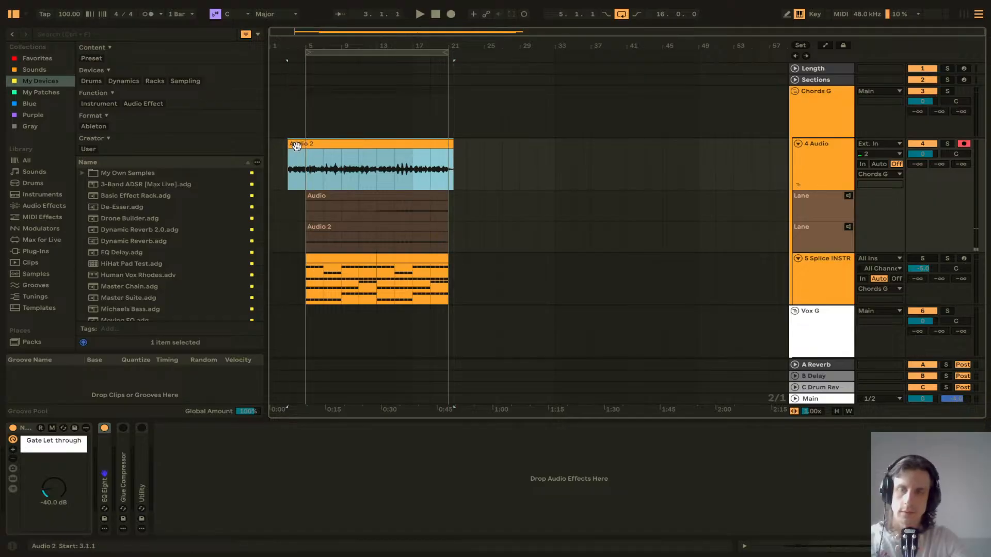
# Step: Split the Audio 2 clip at 4.4.4 and clear the audio before the split
pyautogui.scroll(15, 303, 171)
pyautogui.hscroll(-3, 303, 171)
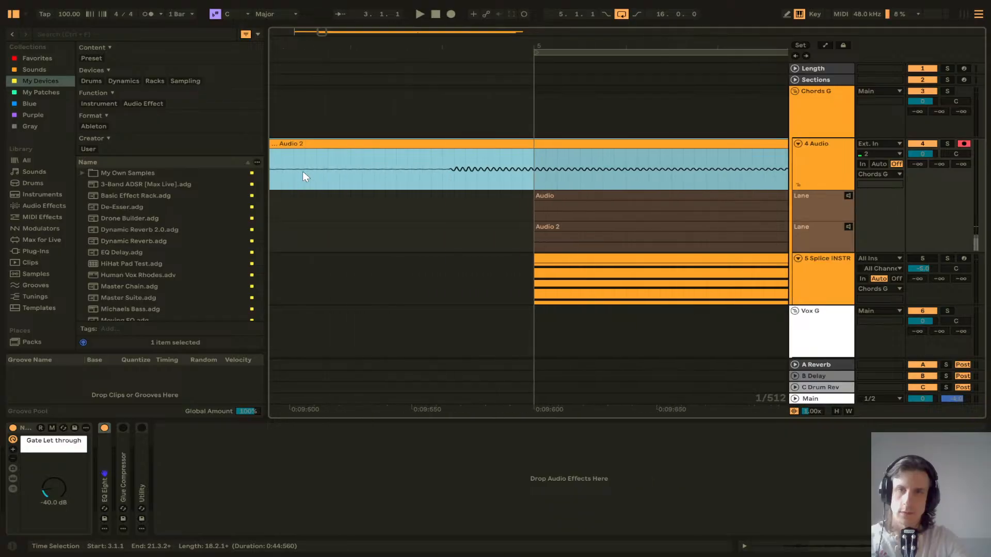
pyautogui.scroll(-3, 303, 171)
pyautogui.click(366, 182)
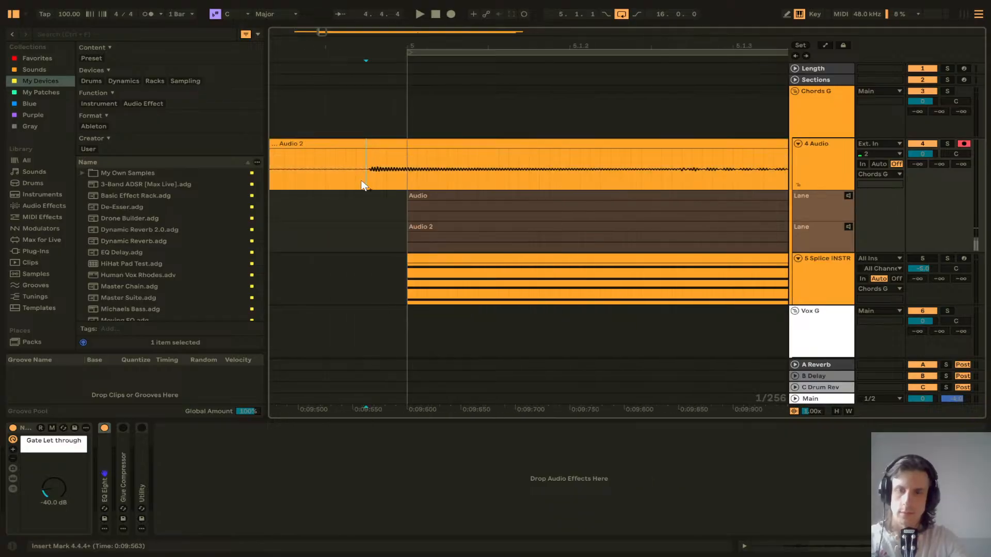
pyautogui.hotkey('ctrl', 'e')
pyautogui.click(354, 142)
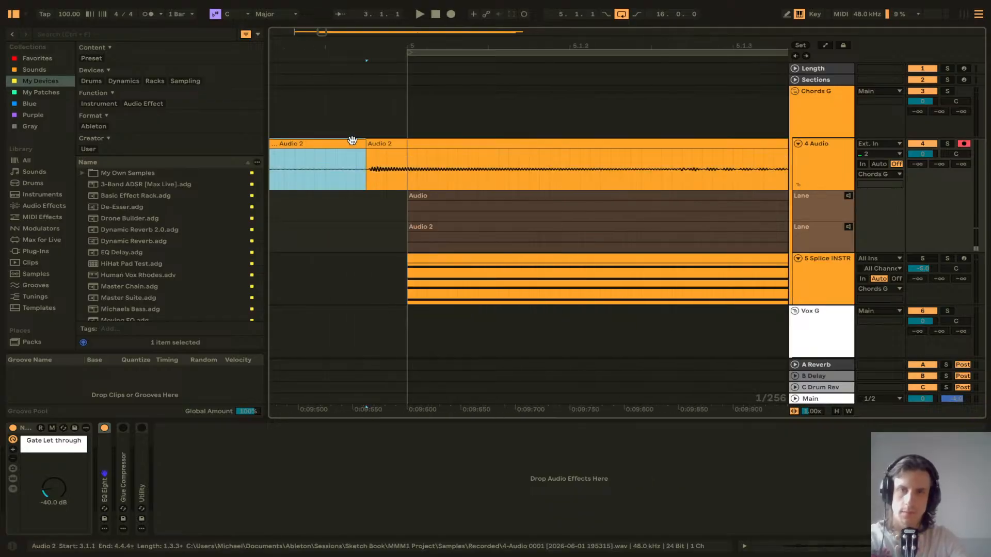
pyautogui.moveTo(378, 144); pyautogui.dragTo(415, 144)
pyautogui.click(397, 143)
pyautogui.press('space')
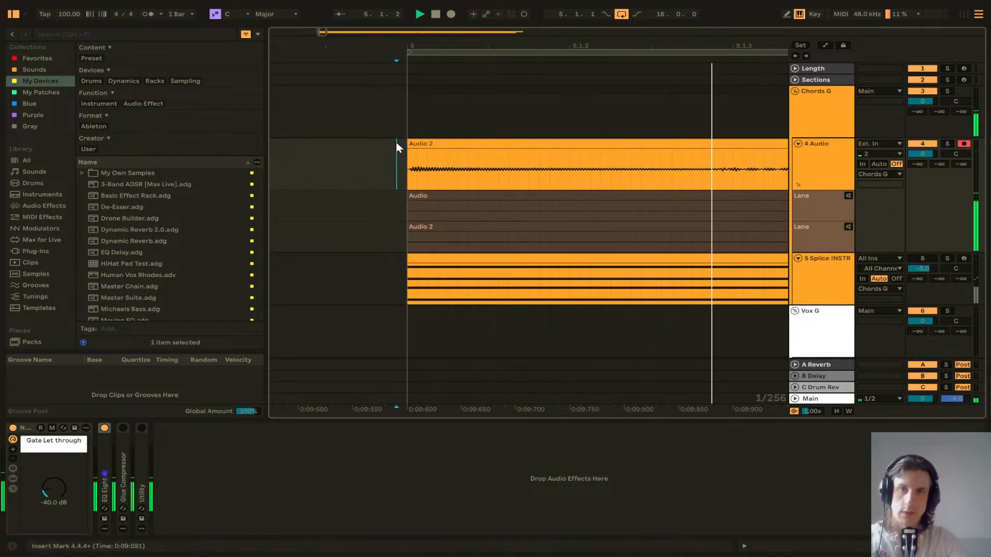
# Step: Trim the end of the Audio 2 clip back to bar 21
pyautogui.hscroll(3, 396, 143)
pyautogui.scroll(-4, 396, 143)
pyautogui.hscroll(1, 396, 143)
pyautogui.hscroll(1, 396, 141)
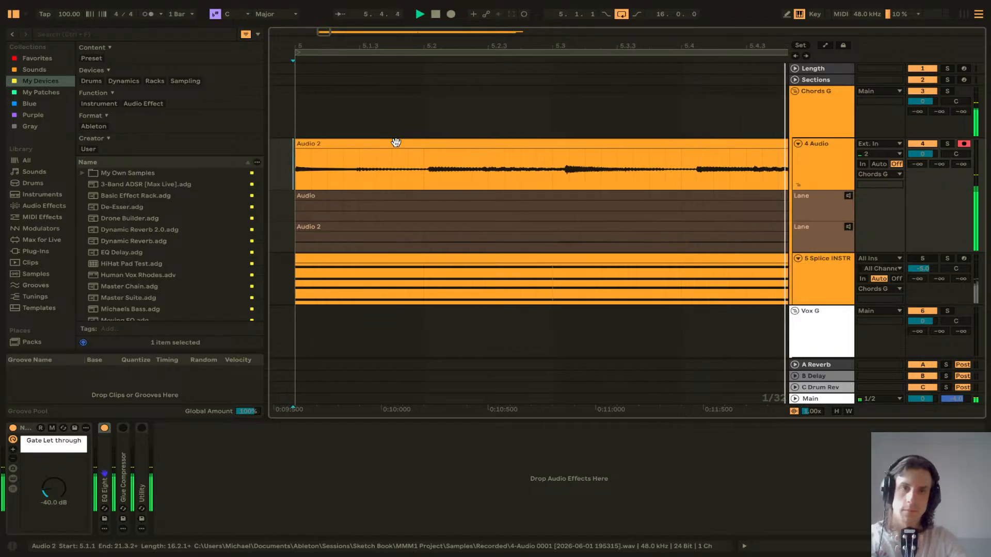
pyautogui.hscroll(-2, 396, 142)
pyautogui.press('space')
pyautogui.moveTo(381, 143); pyautogui.dragTo(371, 146)
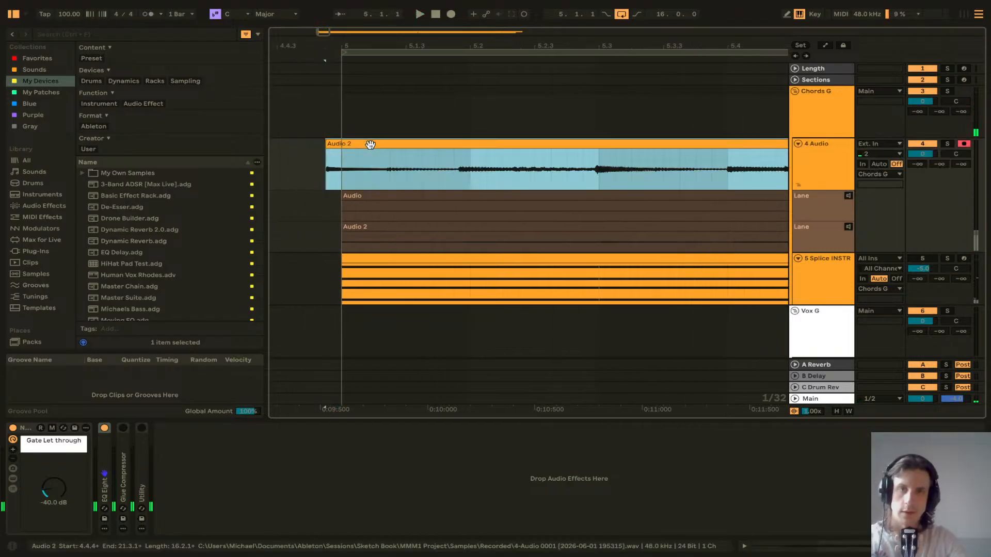
pyautogui.hscroll(3, 379, 167)
pyautogui.scroll(-5, 378, 167)
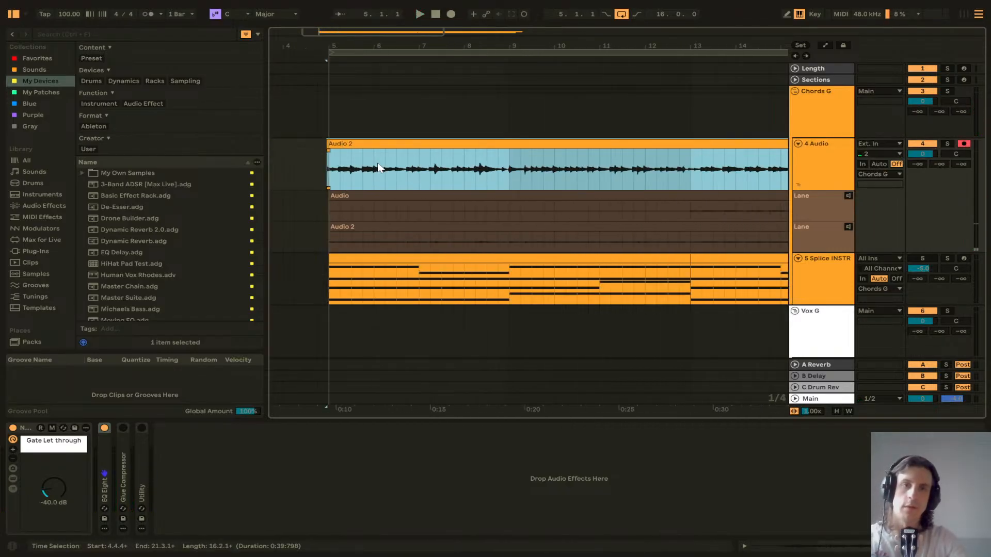
pyautogui.hscroll(8, 494, 172)
pyautogui.scroll(5, 617, 178)
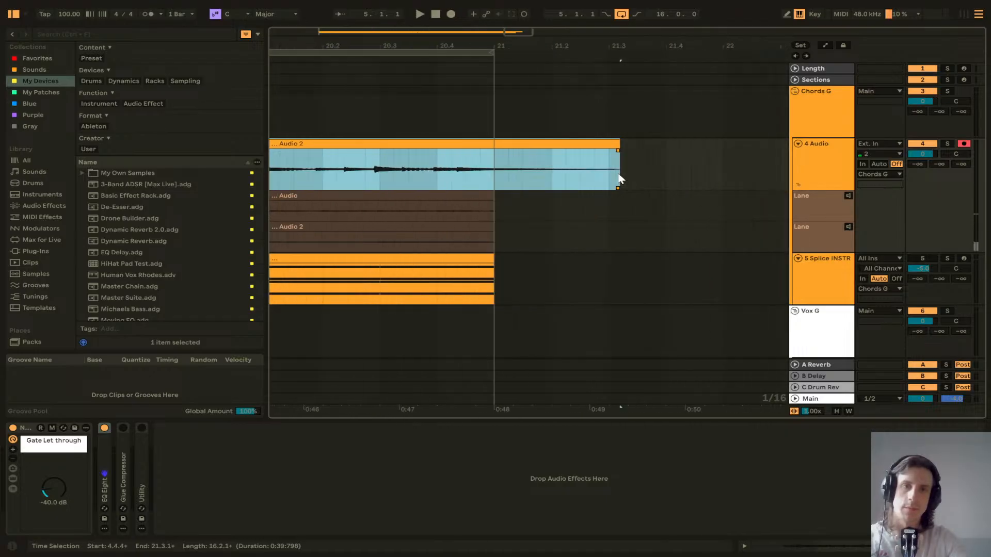
pyautogui.scroll(-4, 495, 183)
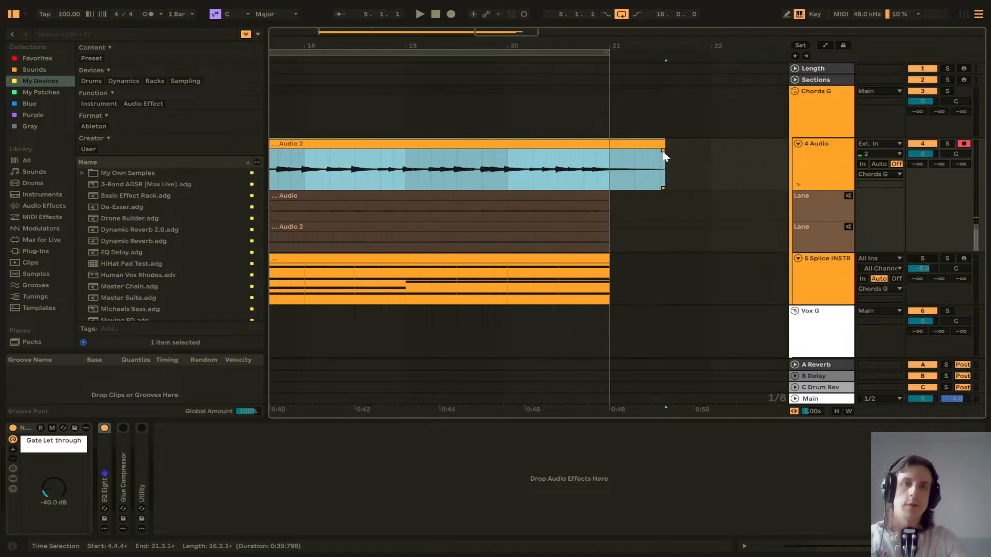
pyautogui.moveTo(663, 154); pyautogui.dragTo(612, 153)
pyautogui.scroll(3, 613, 159)
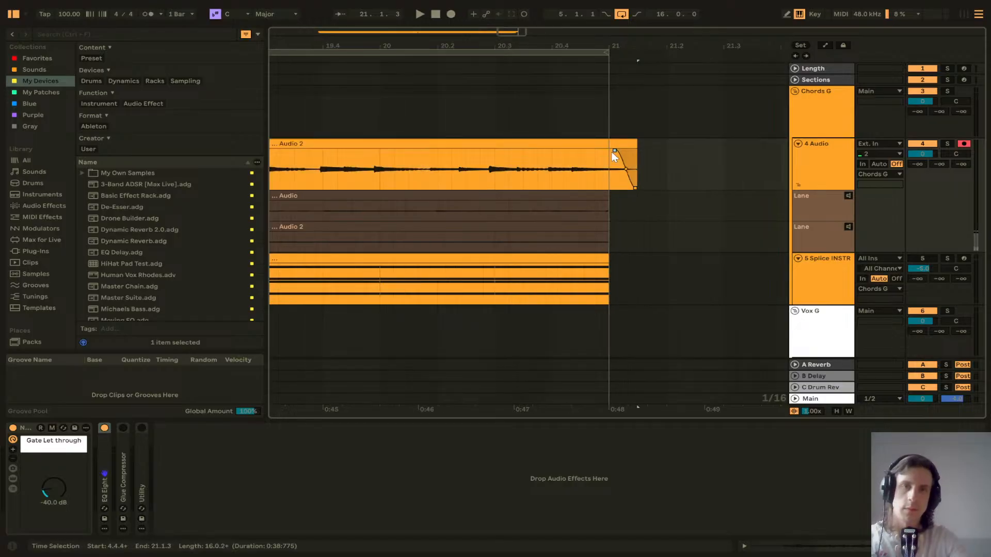
# Step: Hide the take lanes of the 4 Audio track
pyautogui.scroll(-3, 584, 161)
pyautogui.scroll(-8, 687, 210)
pyautogui.click(821, 211)
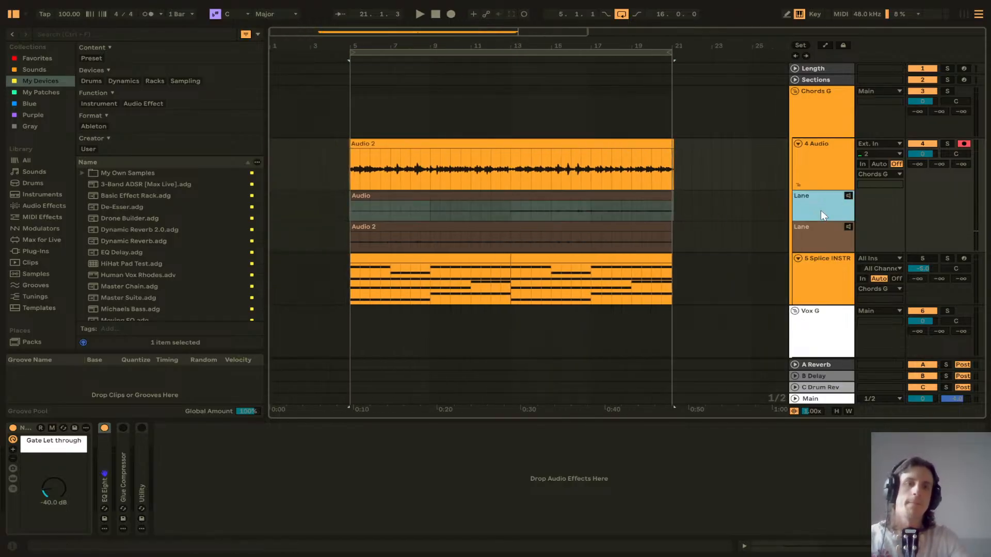
pyautogui.hotkey('ctrl', 'alt', 'u')
# Step: Consolidate the Audio 2 clip into a single new clip
pyautogui.click(507, 143)
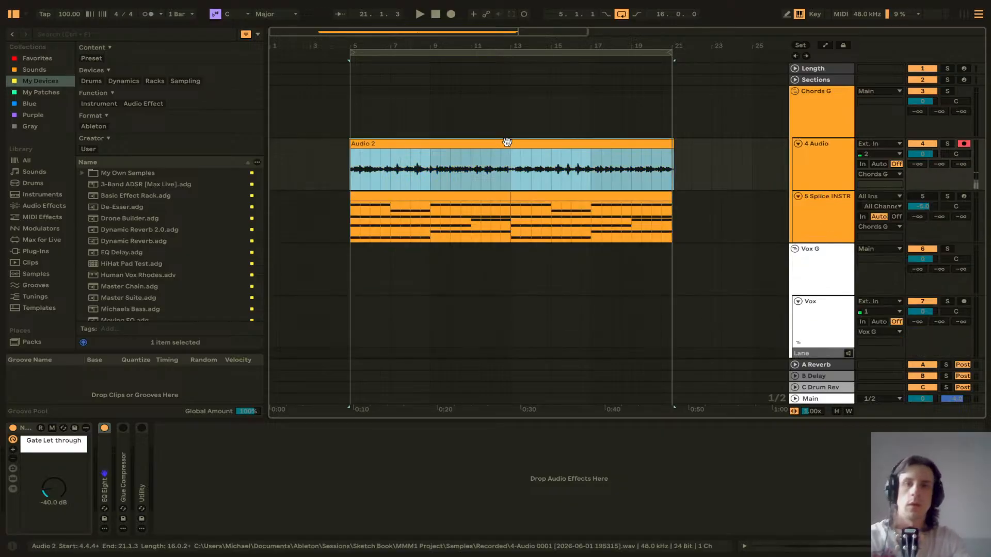
pyautogui.hotkey('ctrl', 'j')
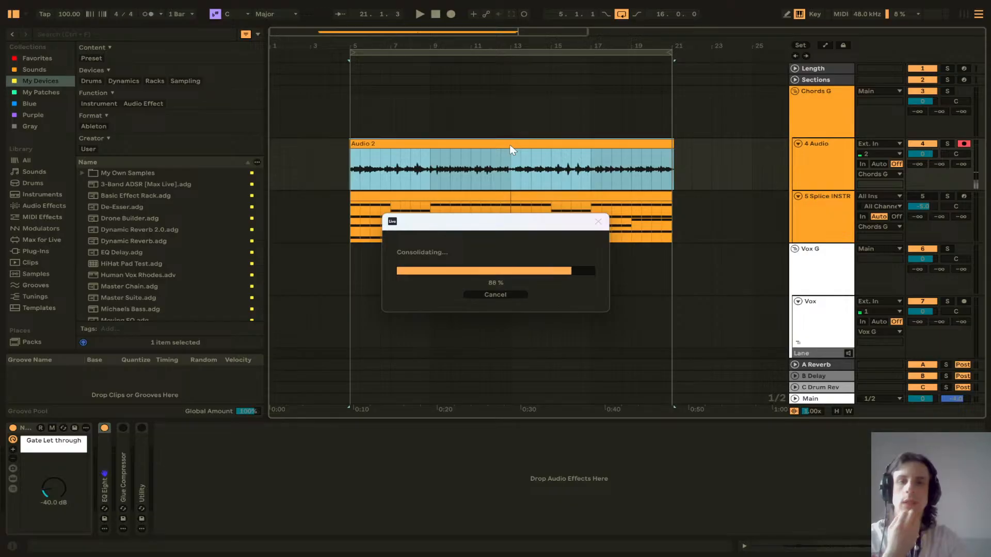
pyautogui.press('space')
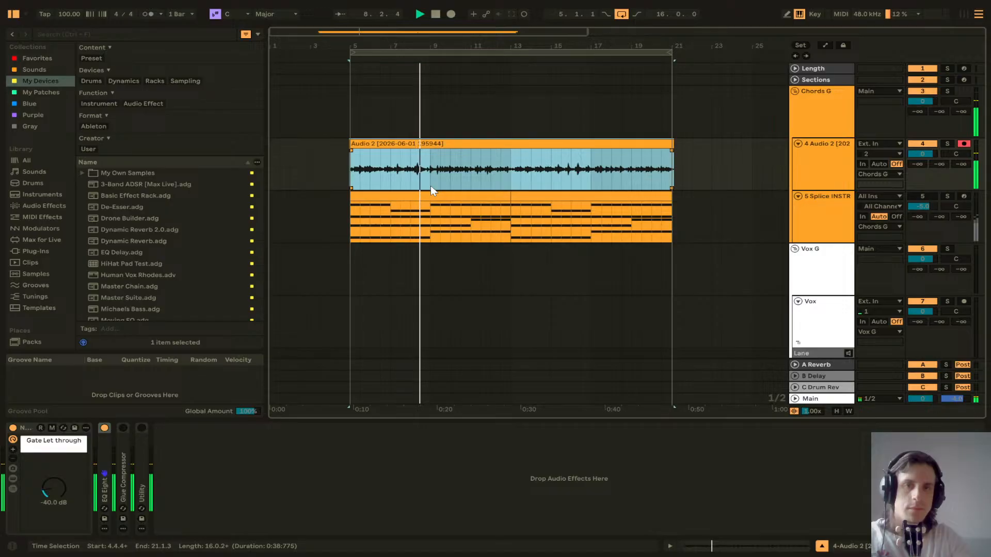
# Step: Set the 4 Audio track's A Reverb send to -25 dB
pyautogui.moveTo(919, 164); pyautogui.dragTo(920, 144)
pyautogui.press('space')
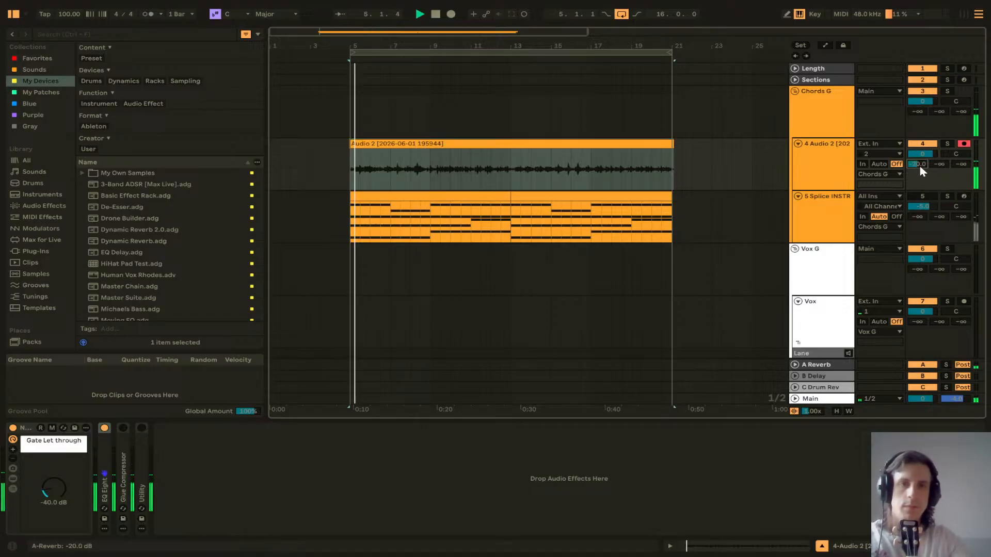
pyautogui.write('-25')
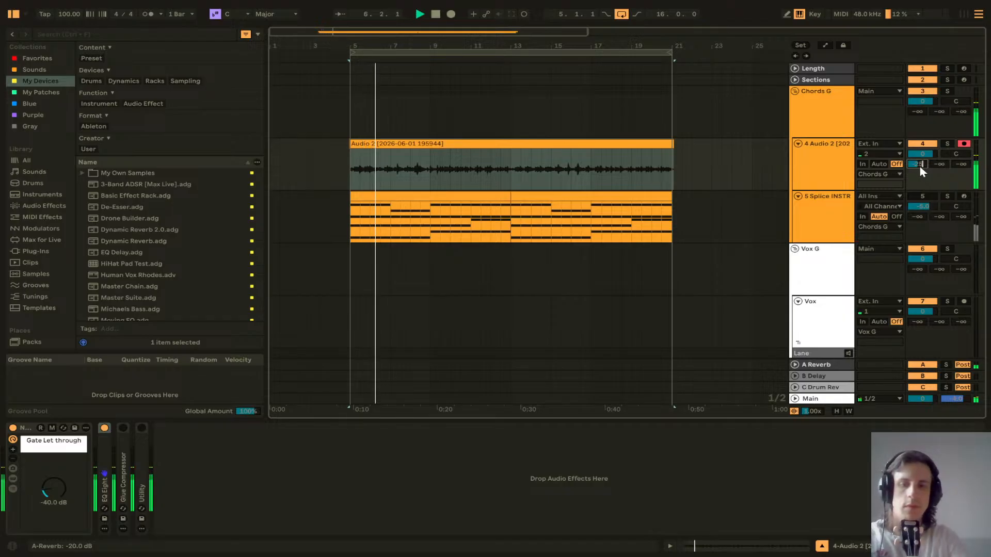
pyautogui.press('Return')
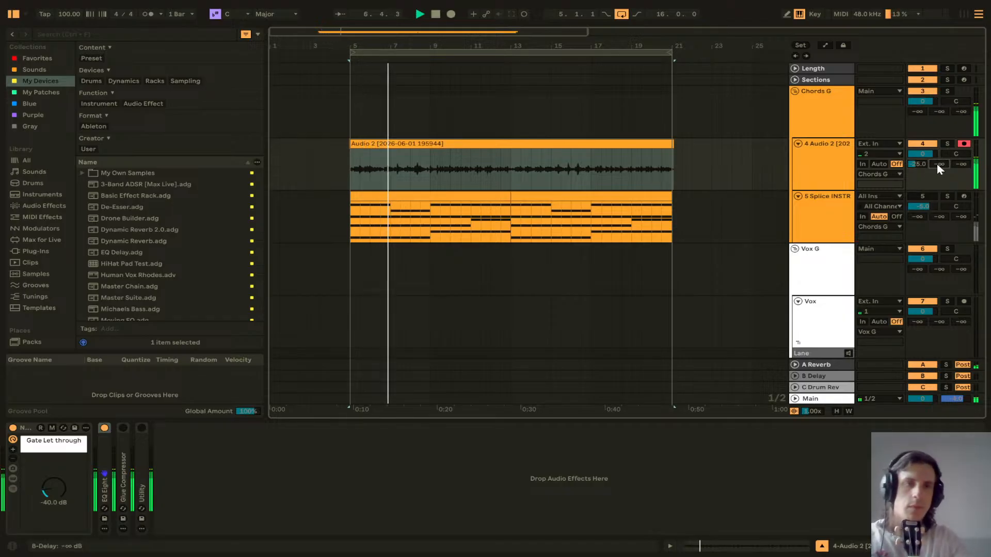
# Step: Set the 4 Audio track's B Delay send to -20 dB
pyautogui.write('-25')
pyautogui.press('Return')
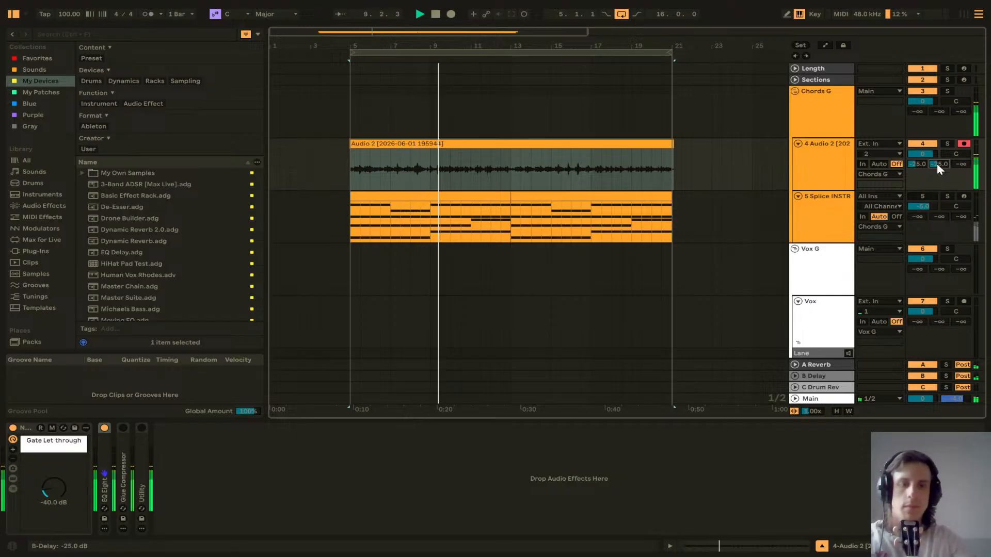
pyautogui.write('-20')
pyautogui.press('Return')
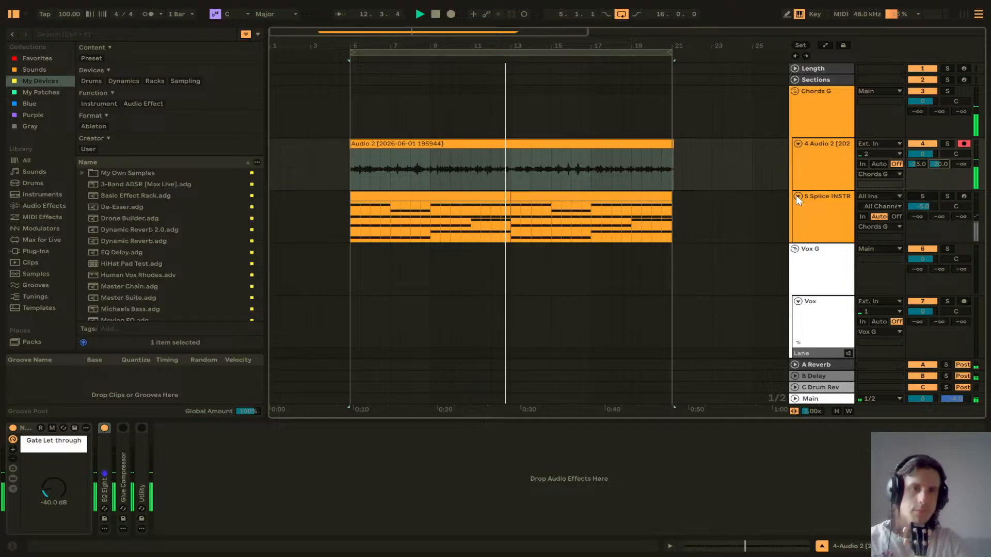
# Step: Play back the arrangement and set the B Delay return's feedback to 30%
pyautogui.press('space')
pyautogui.hscroll(4, 696, 195)
pyautogui.hscroll(-3, 671, 199)
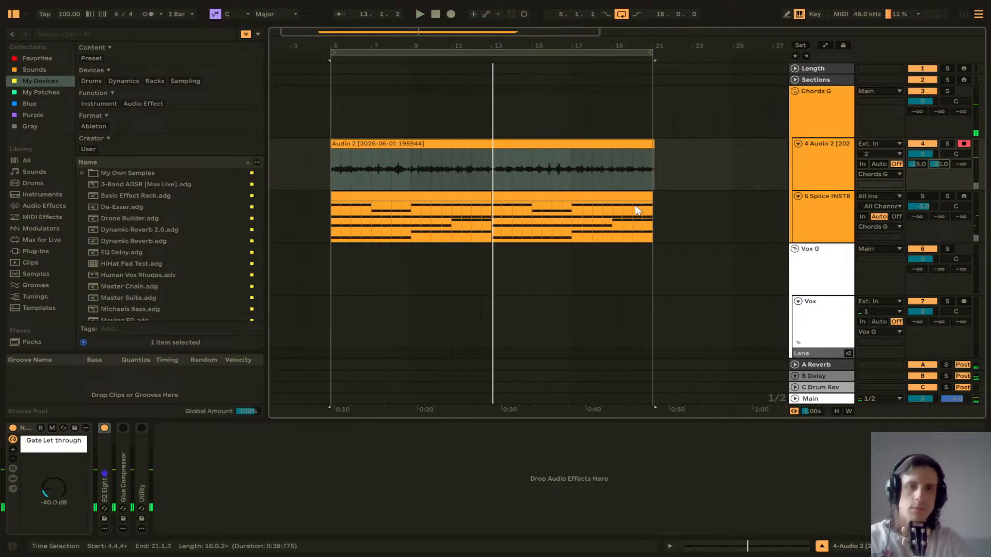
pyautogui.hscroll(1, 625, 198)
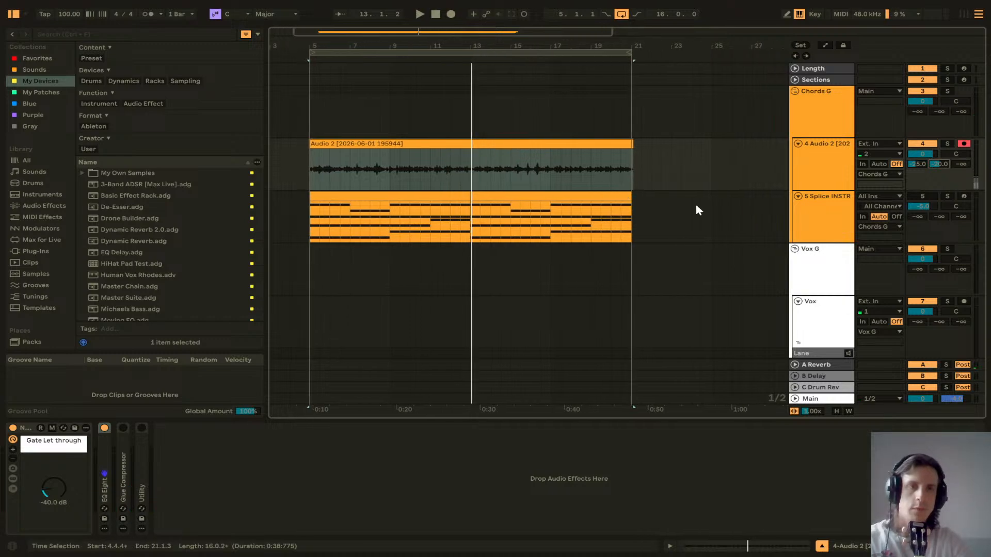
pyautogui.click(825, 376)
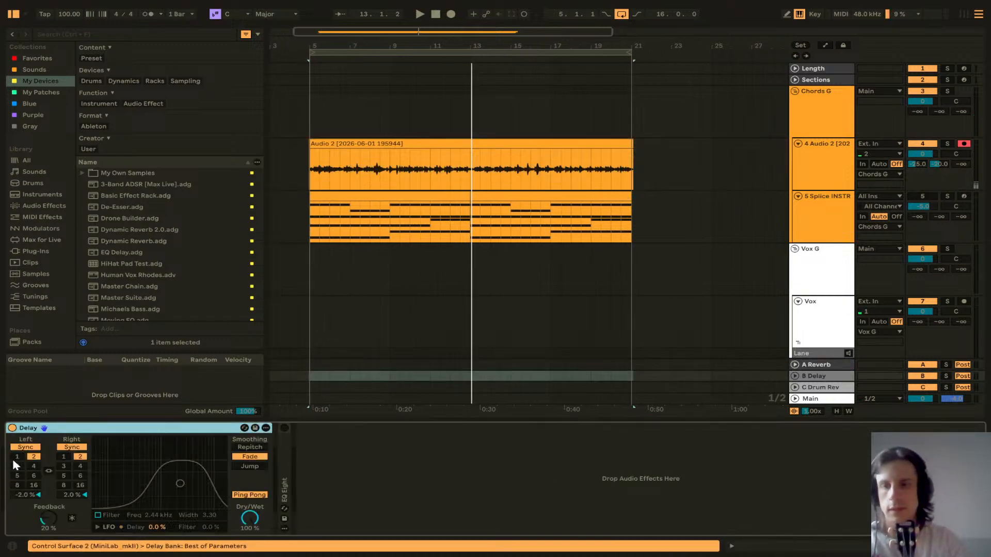
pyautogui.click(49, 521)
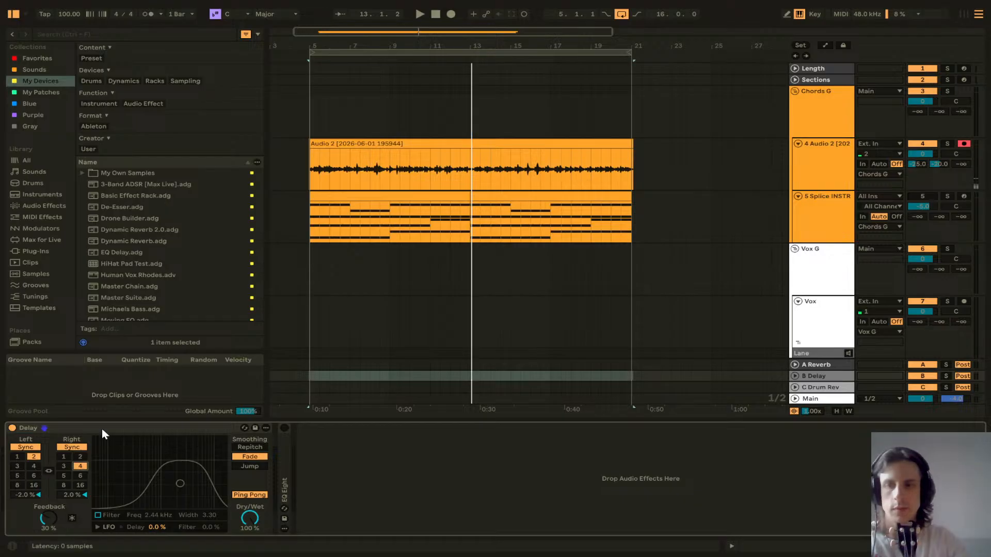
# Step: Switch the B Delay return's smoothing mode to Jump and fold its Delay device
pyautogui.click(469, 171)
pyautogui.press('space')
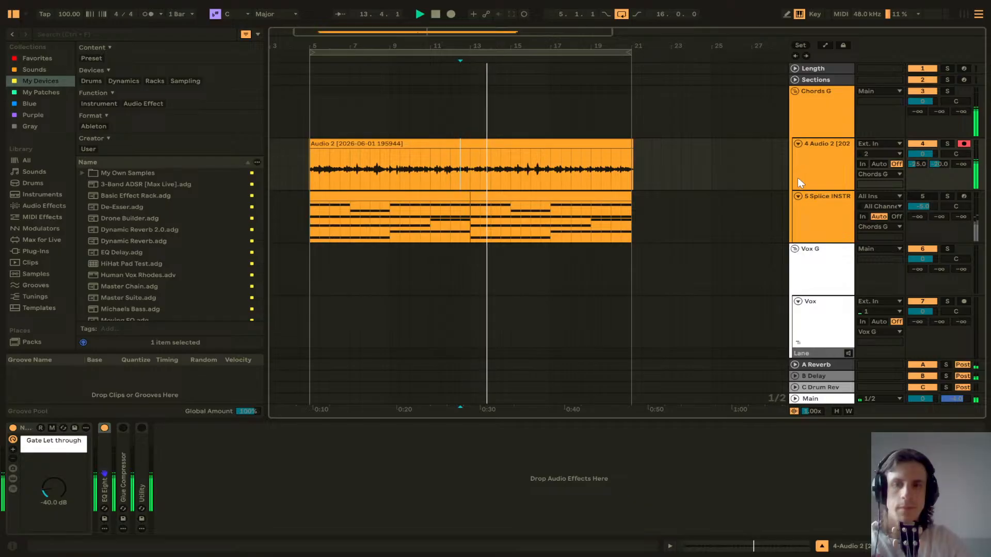
pyautogui.click(832, 377)
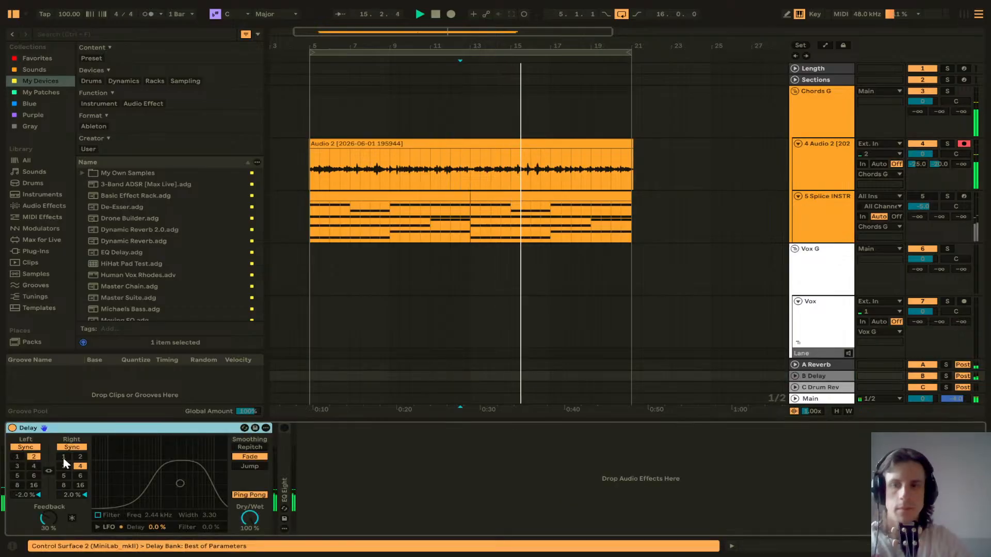
pyautogui.click(254, 468)
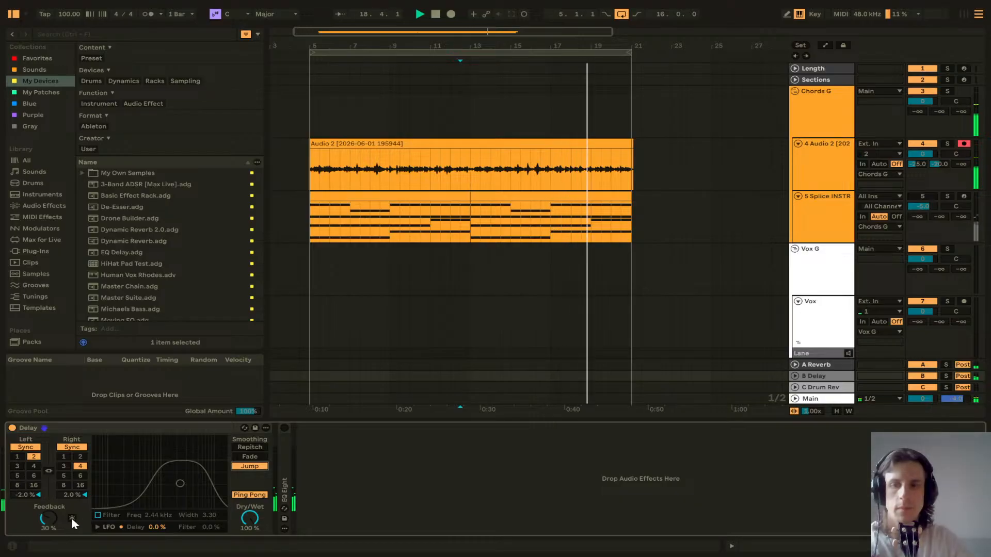
pyautogui.doubleClick(130, 429)
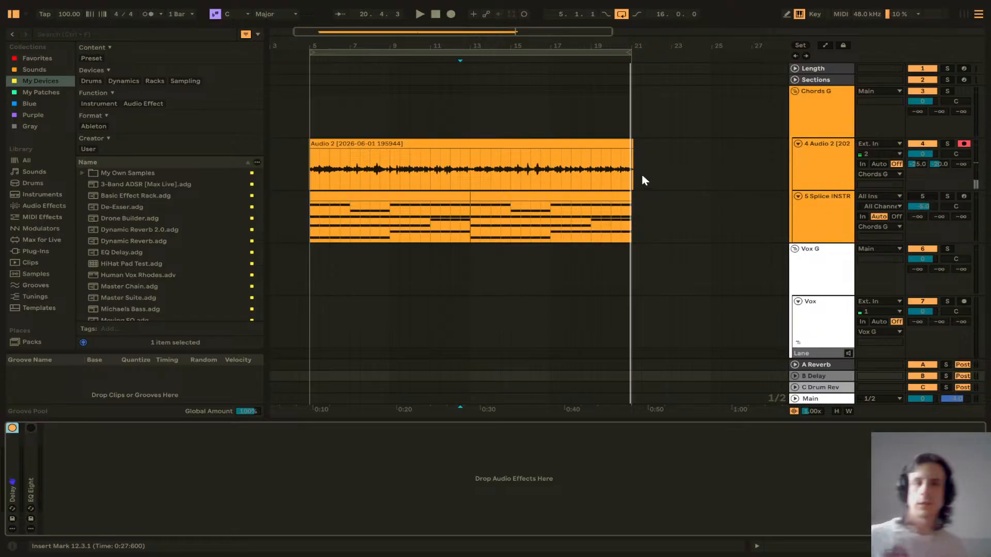
# Step: Arm the Vox track for recording and switch on its Noice cutter device
pyautogui.scroll(-2, 633, 177)
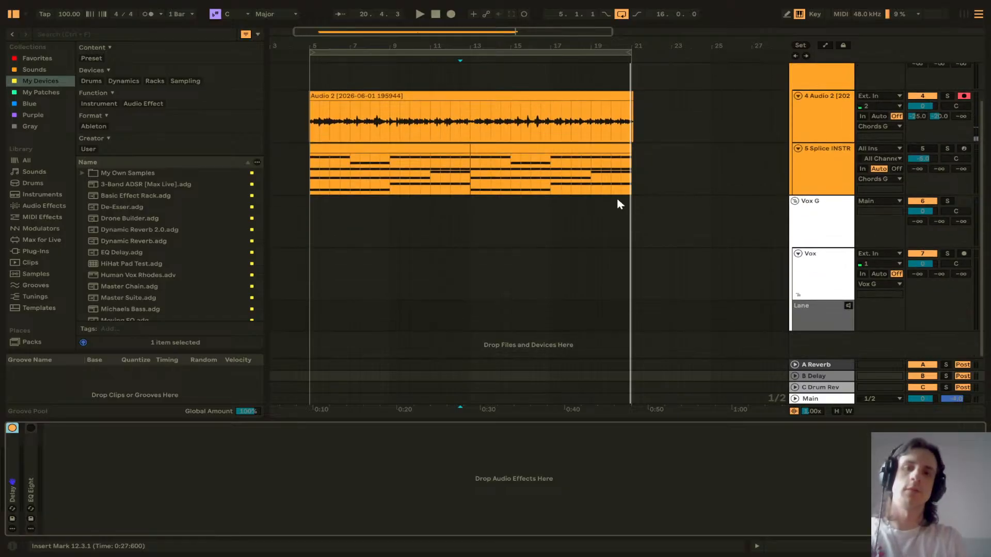
pyautogui.click(818, 327)
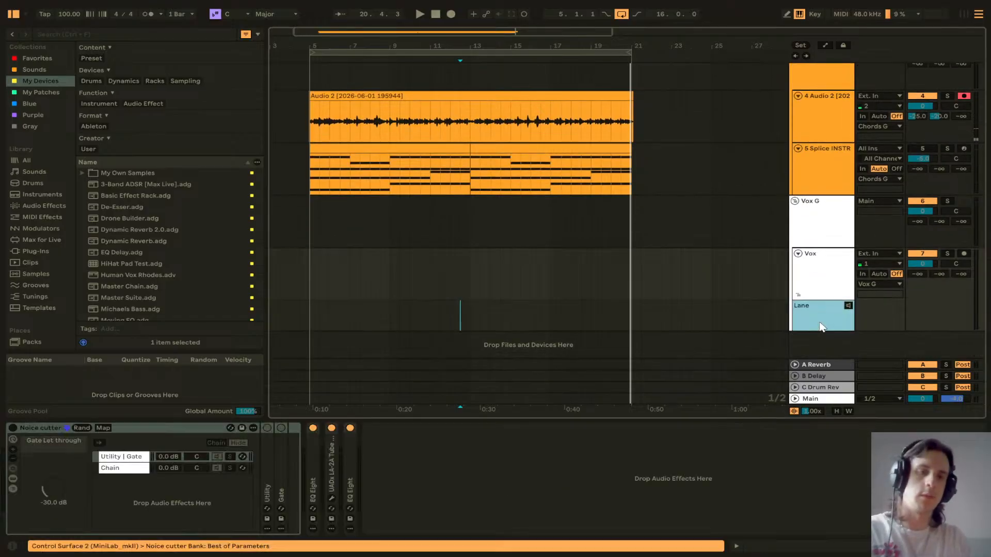
pyautogui.click(964, 254)
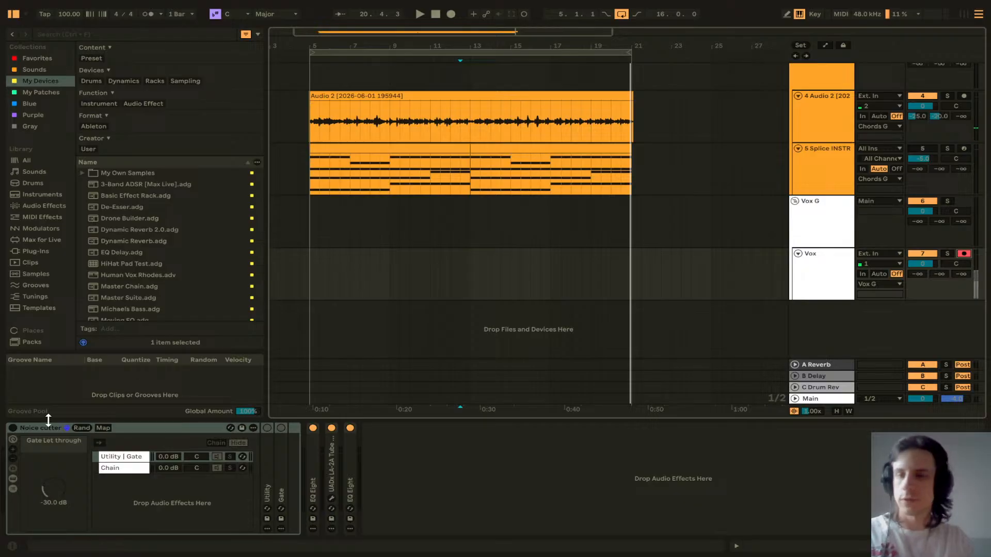
pyautogui.click(12, 429)
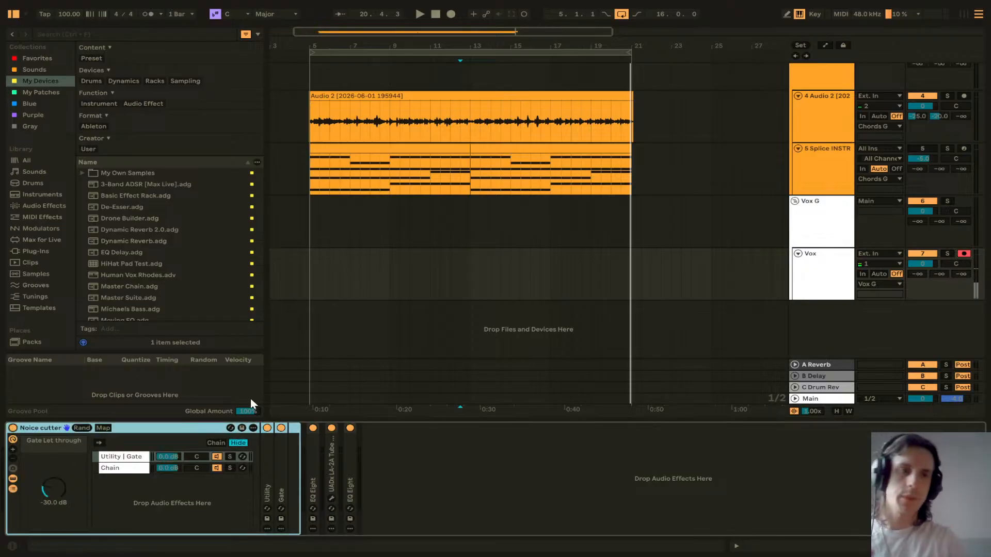
pyautogui.click(313, 271)
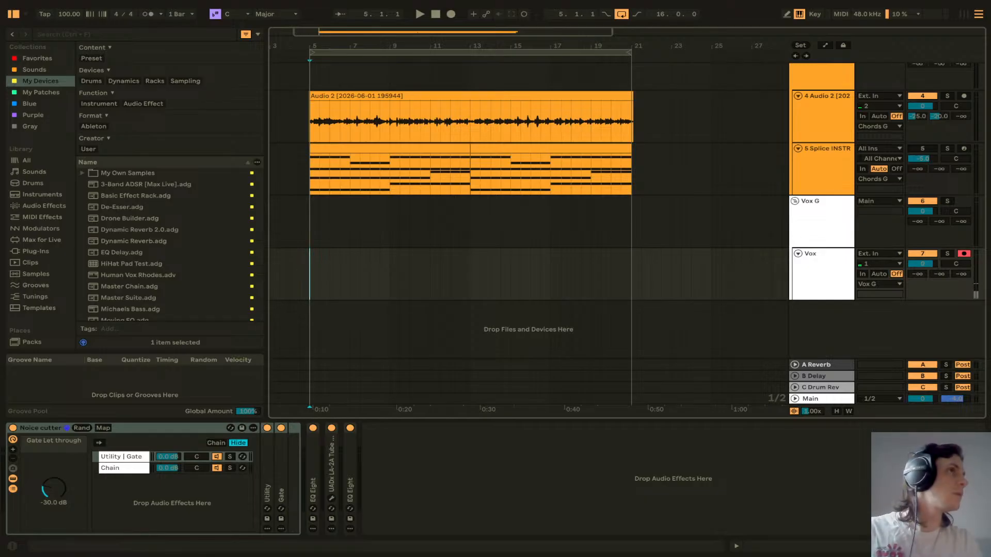
pyautogui.press('super+d')
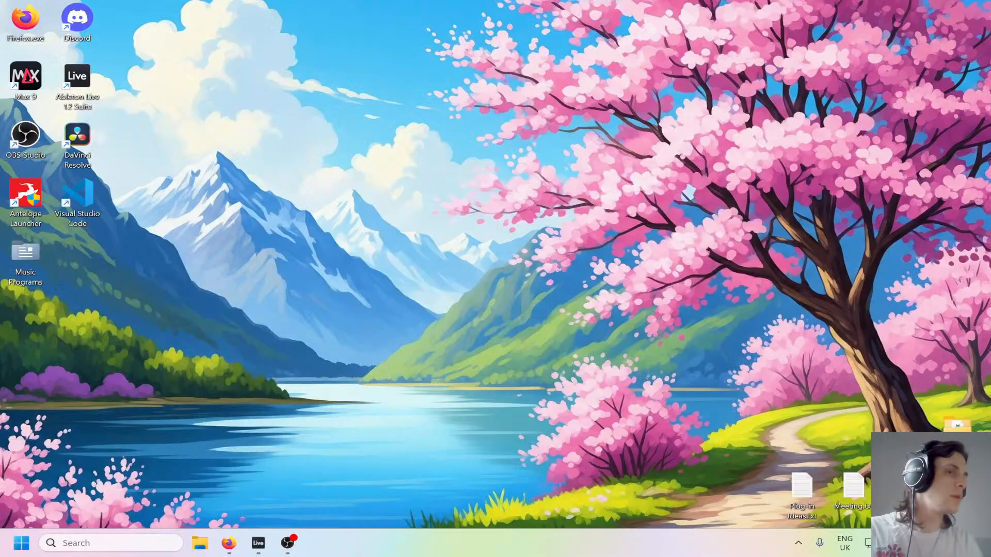
pyautogui.press('super+d')
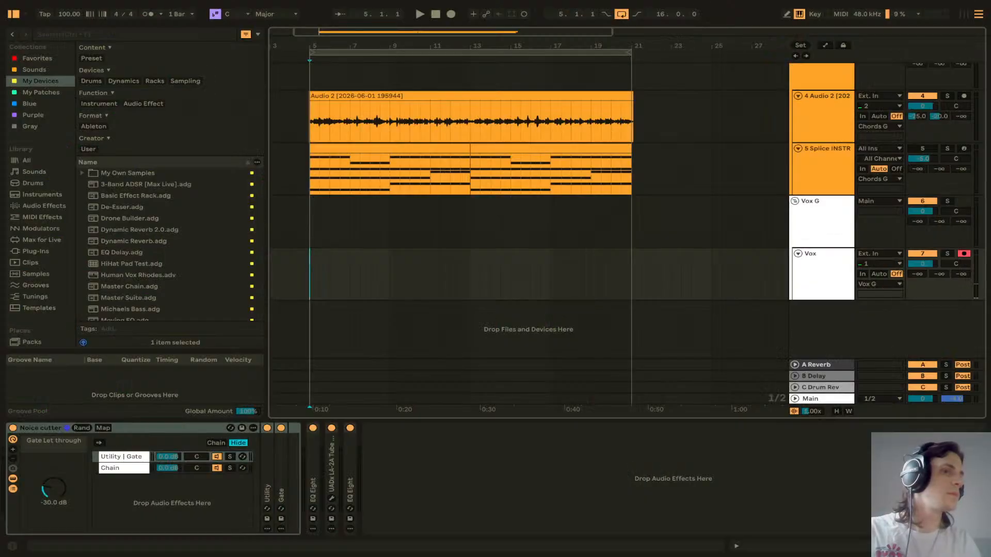
pyautogui.press('super+d')
pyautogui.press('super+d')
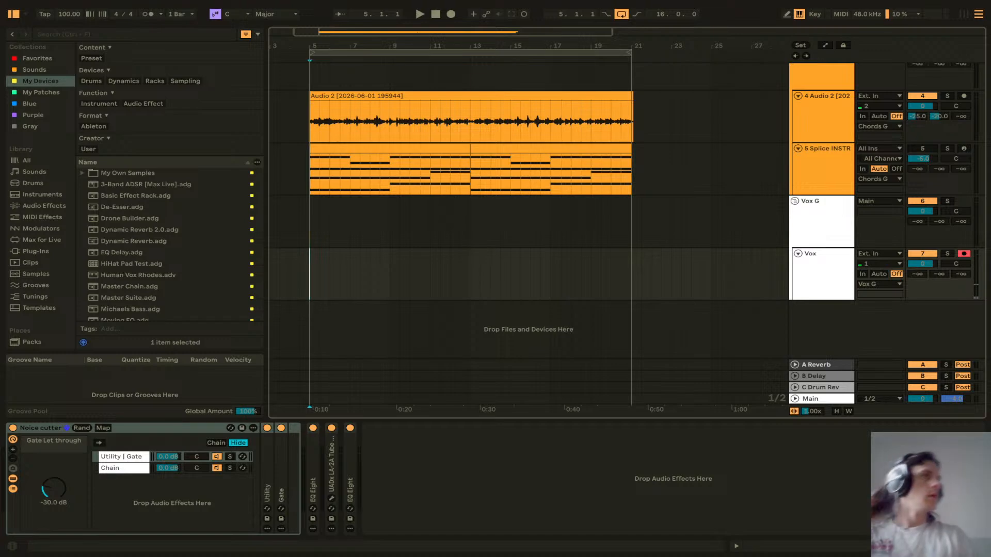
# Step: Start recording a new vocal take on the Vox track from bar 4
pyautogui.click(290, 264)
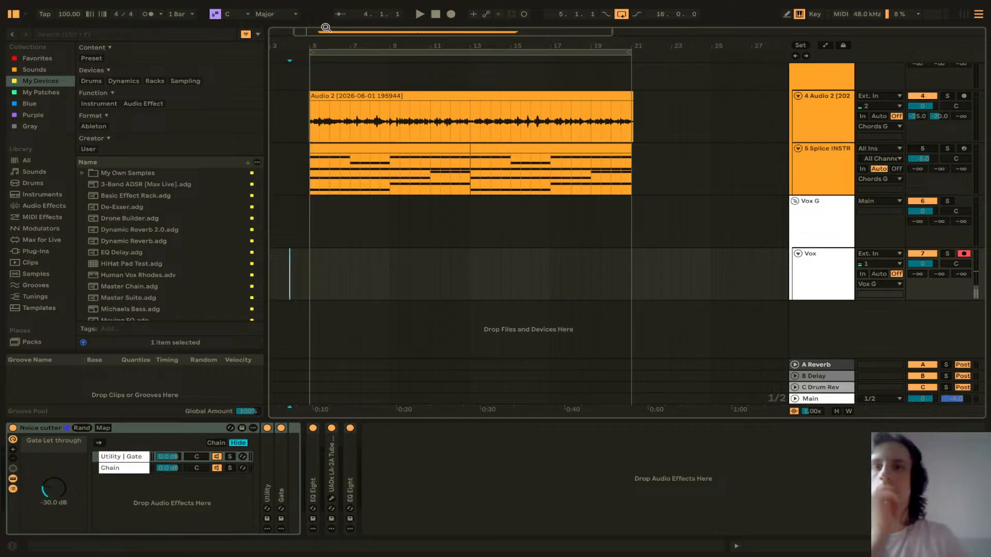
pyautogui.click(451, 15)
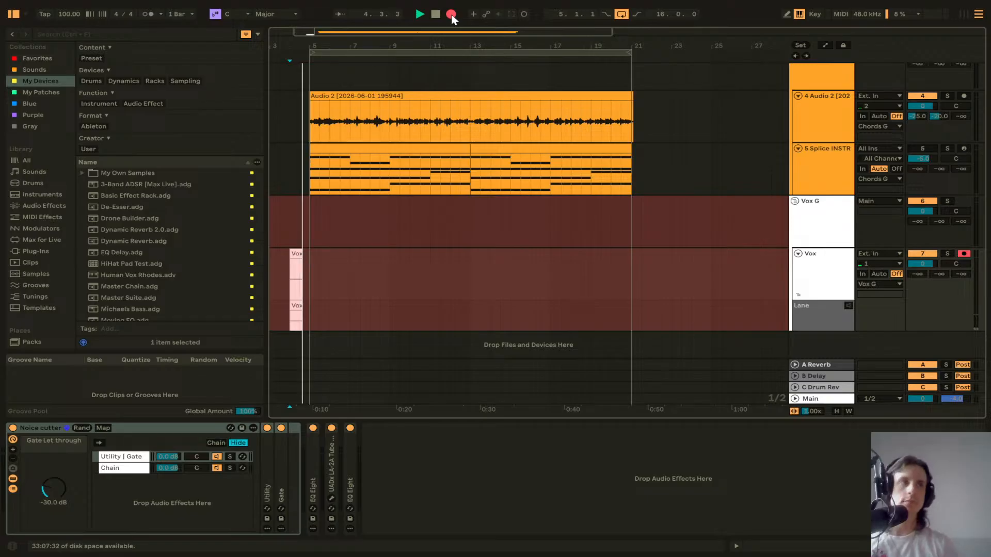
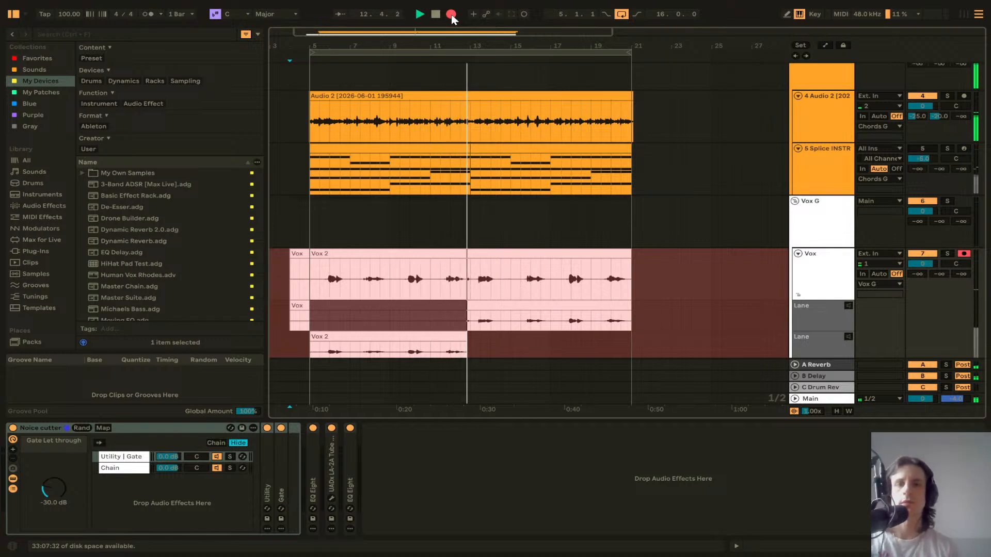
# Step: Stop recording and move the Vox 2 take clip on the Vox track so it starts at bar 13
pyautogui.press('space')
pyautogui.scroll(-2, 495, 196)
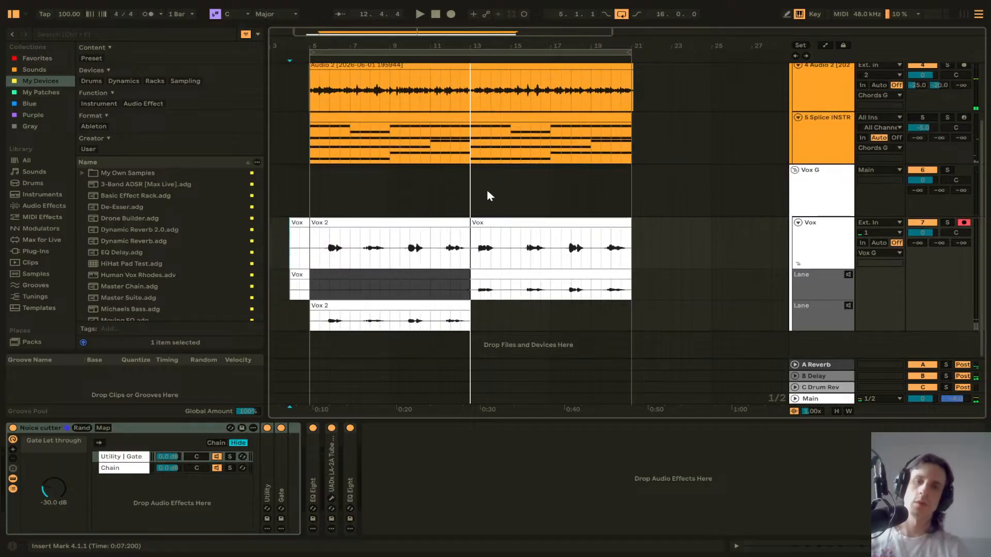
pyautogui.click(422, 224)
pyautogui.moveTo(422, 225); pyautogui.dragTo(746, 234)
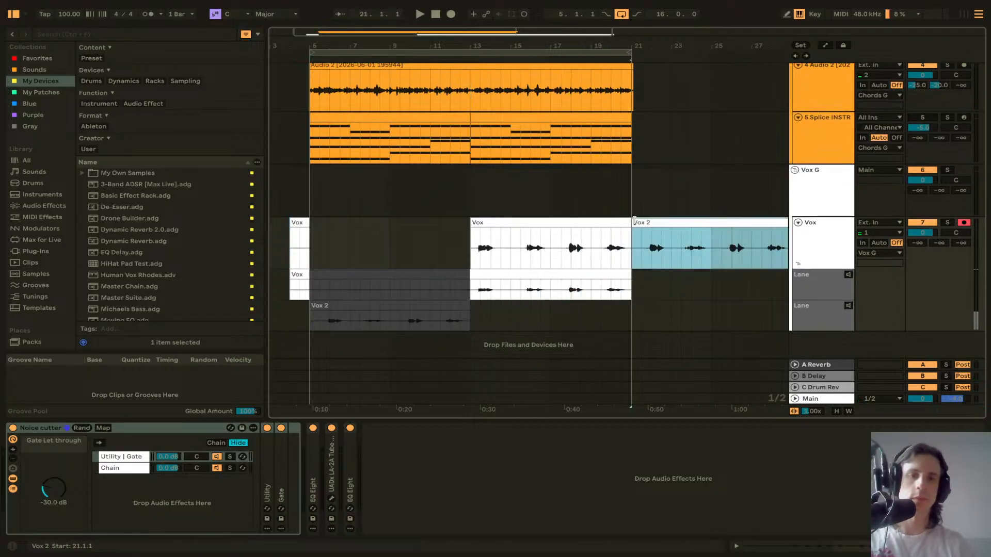
pyautogui.moveTo(634, 221); pyautogui.dragTo(467, 223)
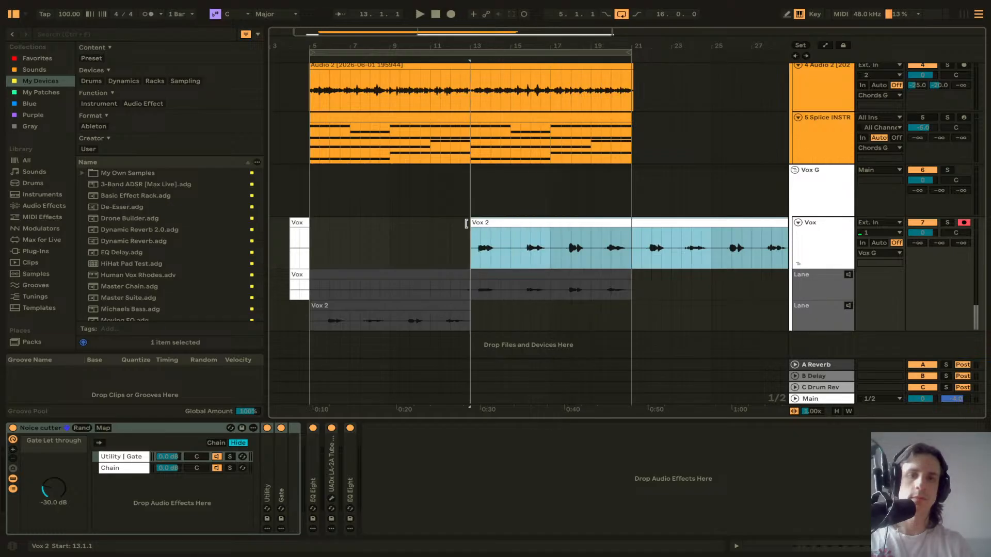
# Step: Delete the leftover Vox clip at the start of the Vox track and remove its take lanes
pyautogui.click(297, 224)
pyautogui.press('Delete')
pyautogui.click(369, 275)
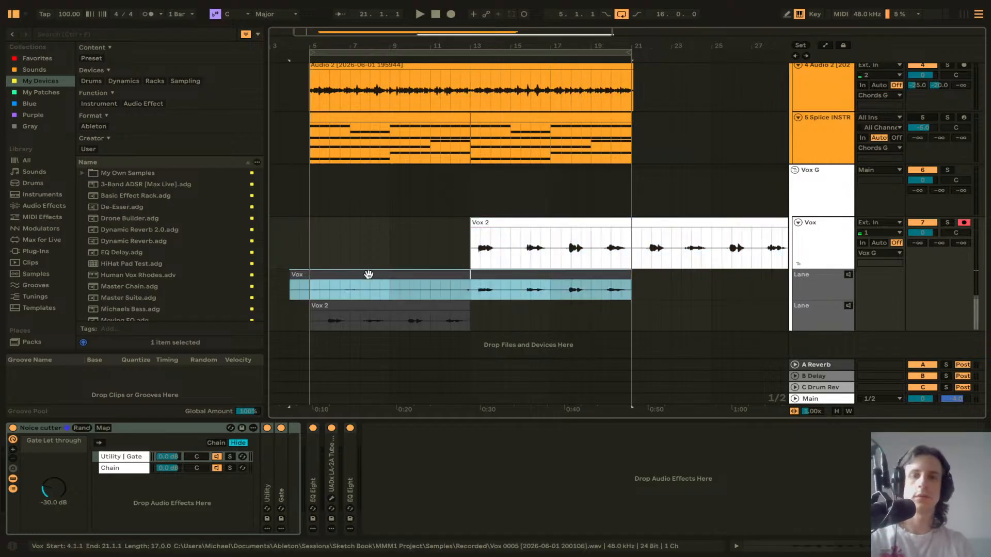
pyautogui.click(838, 286)
pyautogui.press('Delete')
pyautogui.press('Delete')
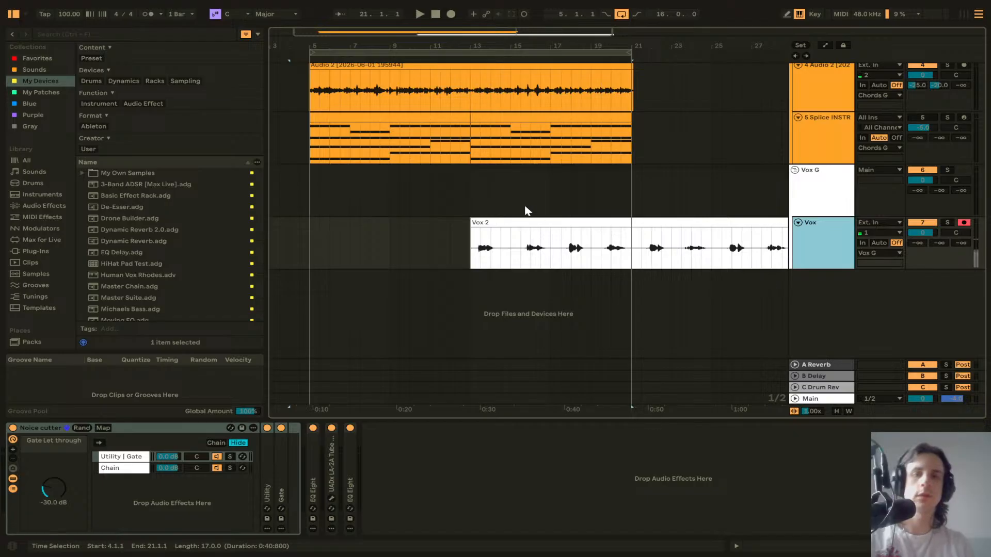
# Step: Play back the Audio 2 recording on track 4 around bar 12
pyautogui.hscroll(2, 480, 232)
pyautogui.scroll(-3, 480, 233)
pyautogui.scroll(3, 453, 126)
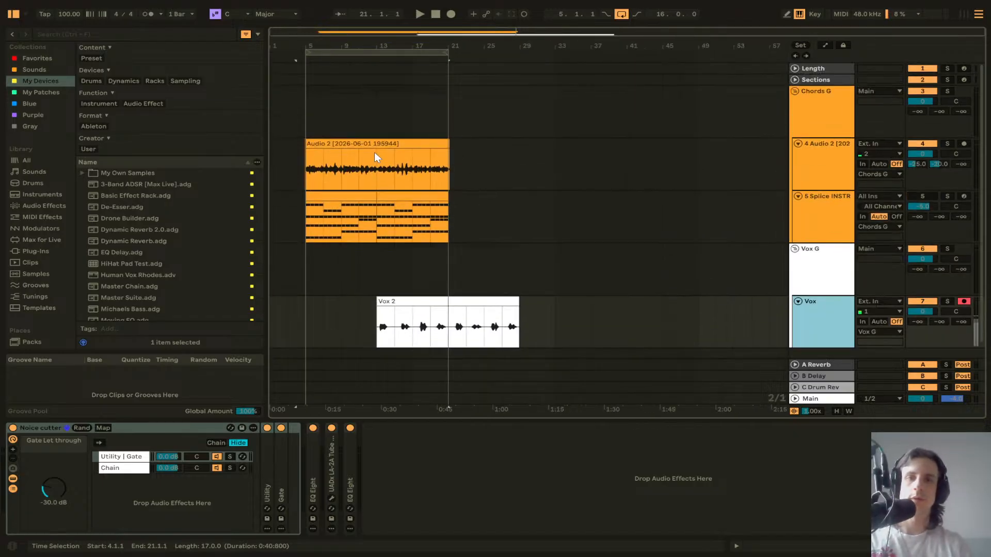
pyautogui.scroll(10, 374, 176)
pyautogui.click(382, 171)
pyautogui.press('space')
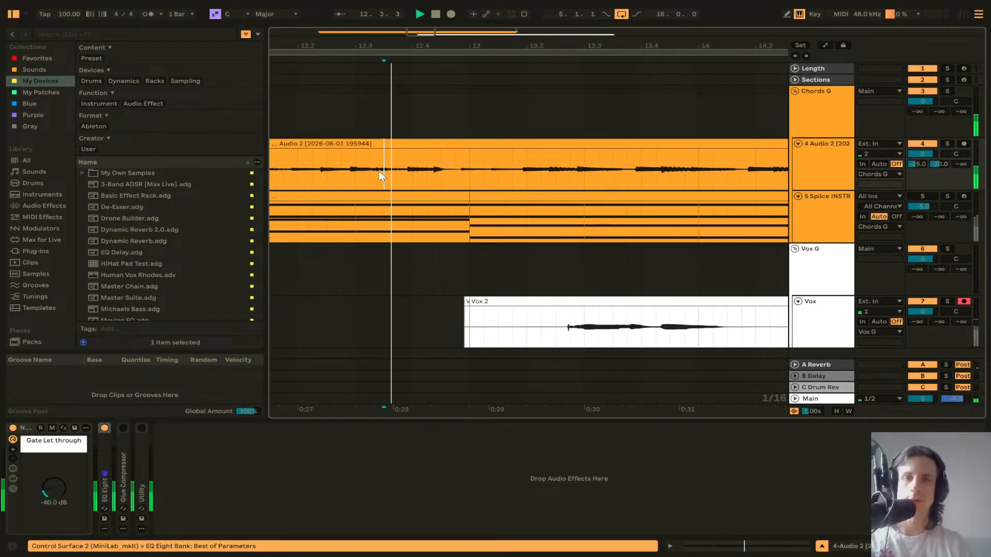
pyautogui.press('space')
# Step: Split the Audio 2 clip just before bar 13 and select its second half
pyautogui.scroll(10, 460, 171)
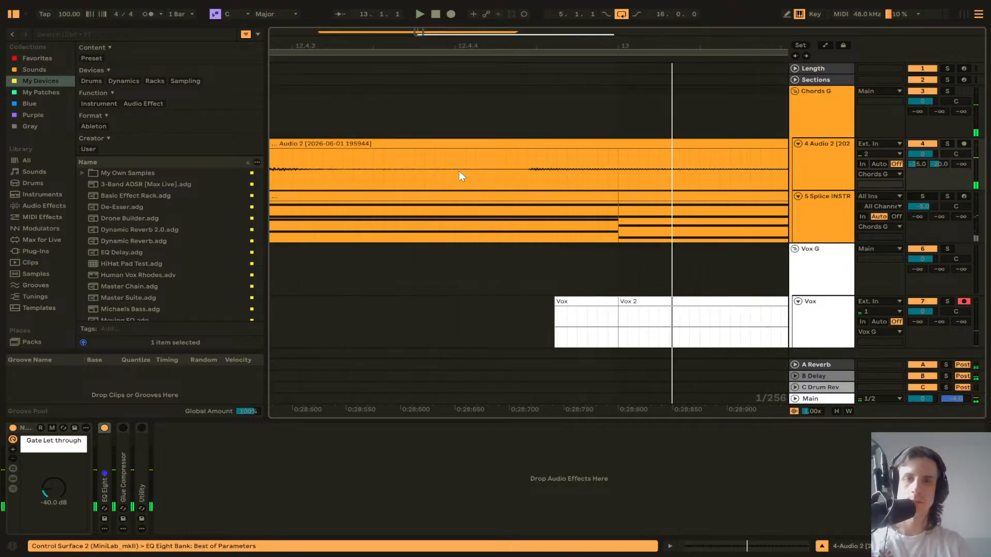
pyautogui.click(513, 185)
pyautogui.scroll(-10, 514, 189)
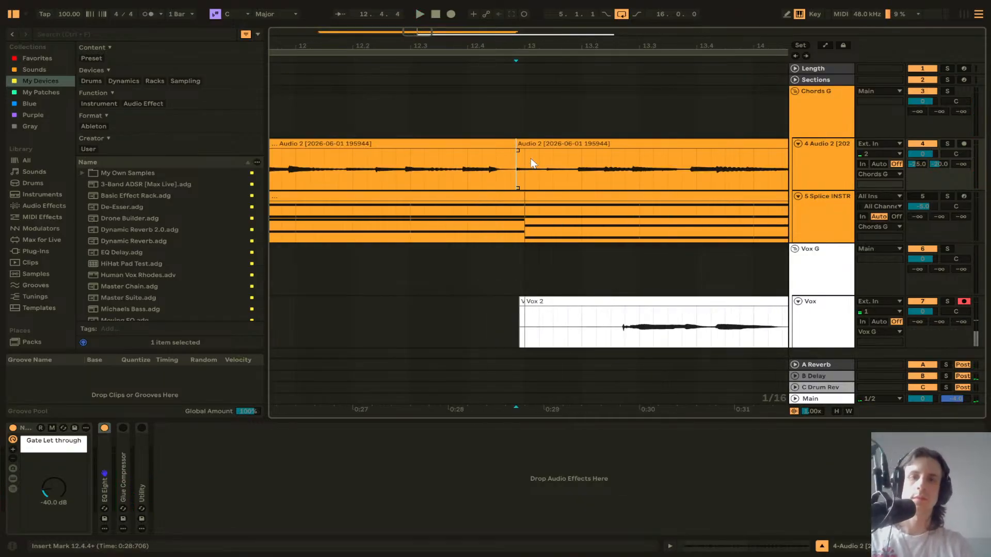
pyautogui.click(545, 138)
pyautogui.hscroll(15, 558, 150)
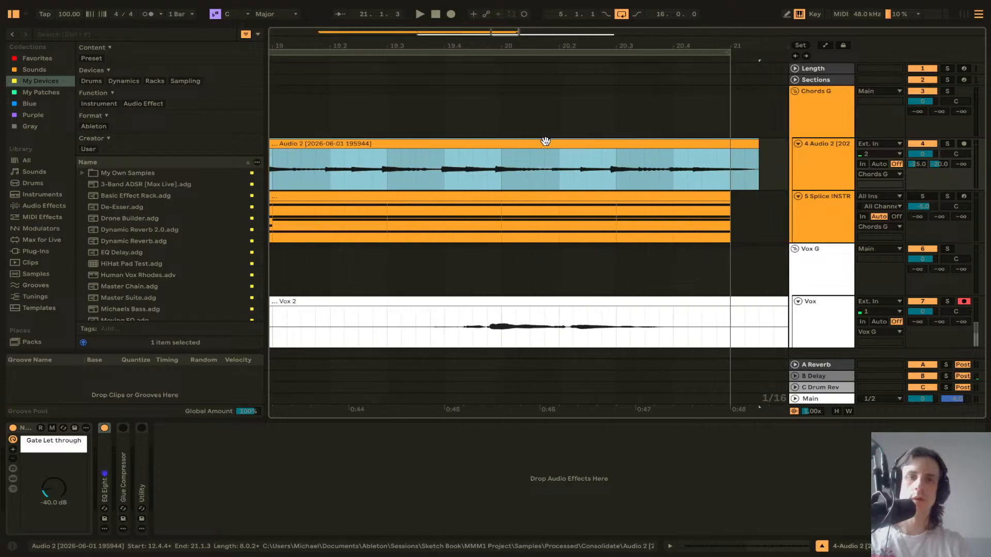
# Step: Add a new audio track below Audio 2 and paste the selected clip section into it
pyautogui.click(826, 167)
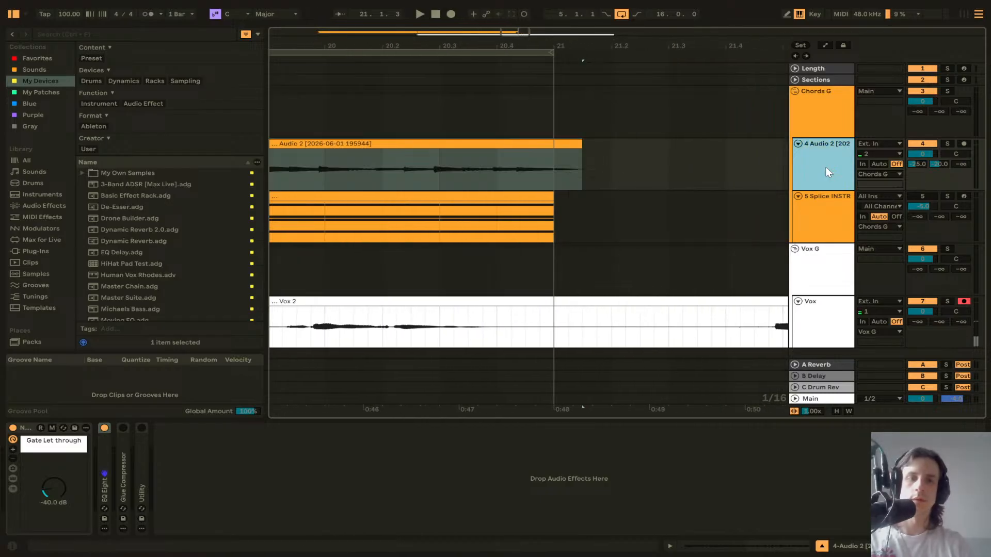
pyautogui.hotkey('ctrl', 't')
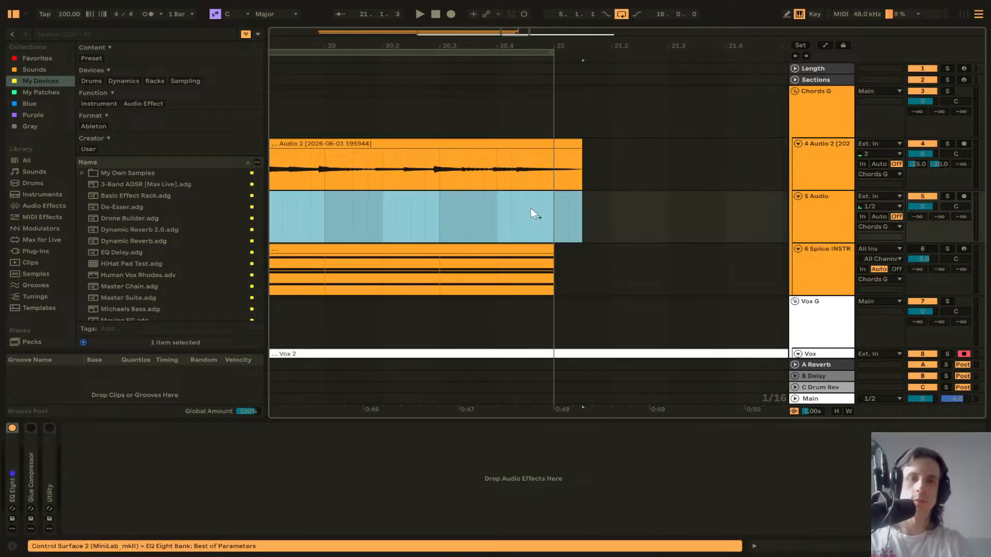
pyautogui.hotkey('ctrl', 'v')
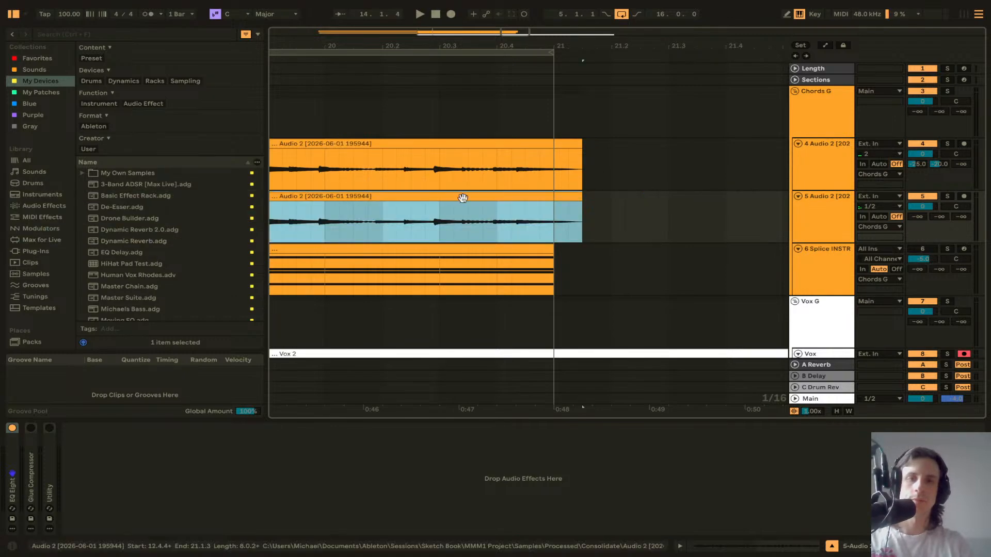
# Step: Move the pasted clip on the new track to start around bar 21 and play back the transition
pyautogui.scroll(-10, 459, 206)
pyautogui.moveTo(401, 197); pyautogui.dragTo(599, 194)
pyautogui.scroll(5, 456, 198)
pyautogui.hscroll(-3, 410, 198)
pyautogui.scroll(5, 552, 200)
pyautogui.click(429, 206)
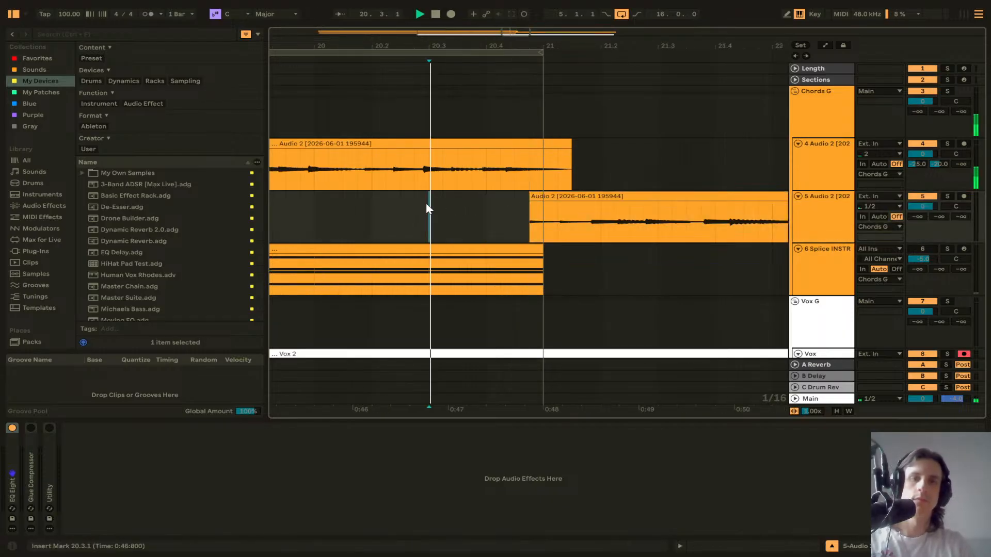
pyautogui.press('space')
pyautogui.scroll(-5, 426, 207)
pyautogui.scroll(-5, 426, 202)
pyautogui.press('space')
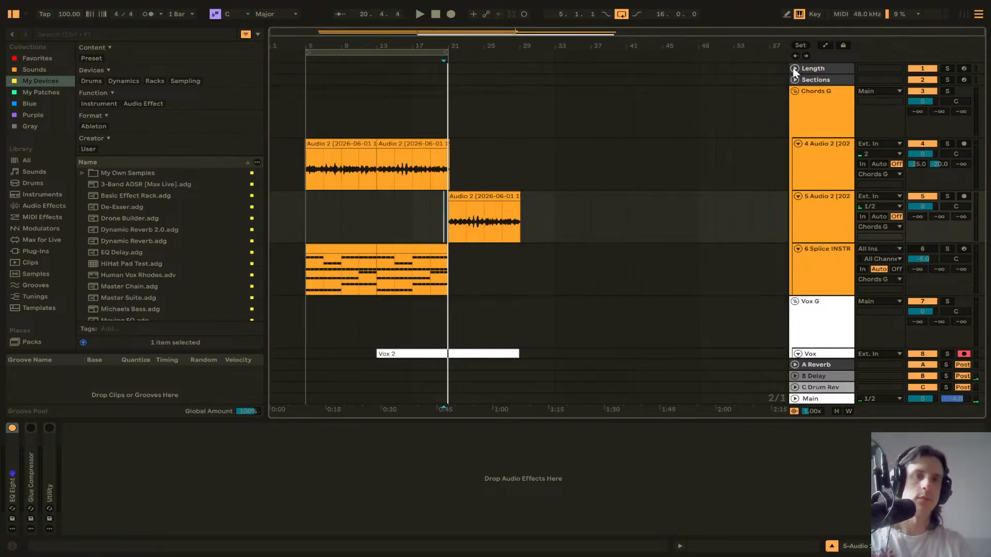
# Step: Insert an empty MIDI clip on the Length track spanning bar 5 to bar 55
pyautogui.moveTo(305, 68); pyautogui.dragTo(621, 75)
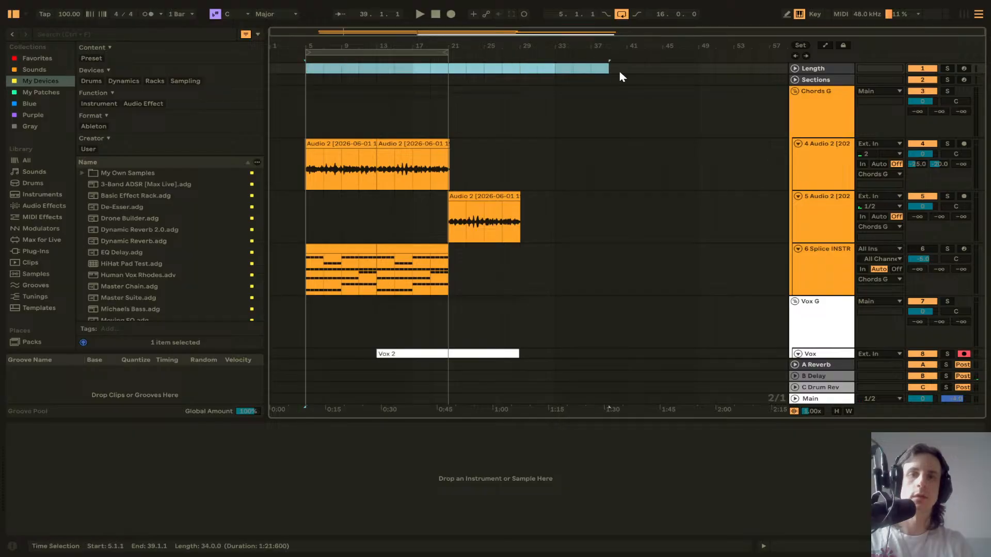
pyautogui.hotkey('ctrl', 'shift', 'm')
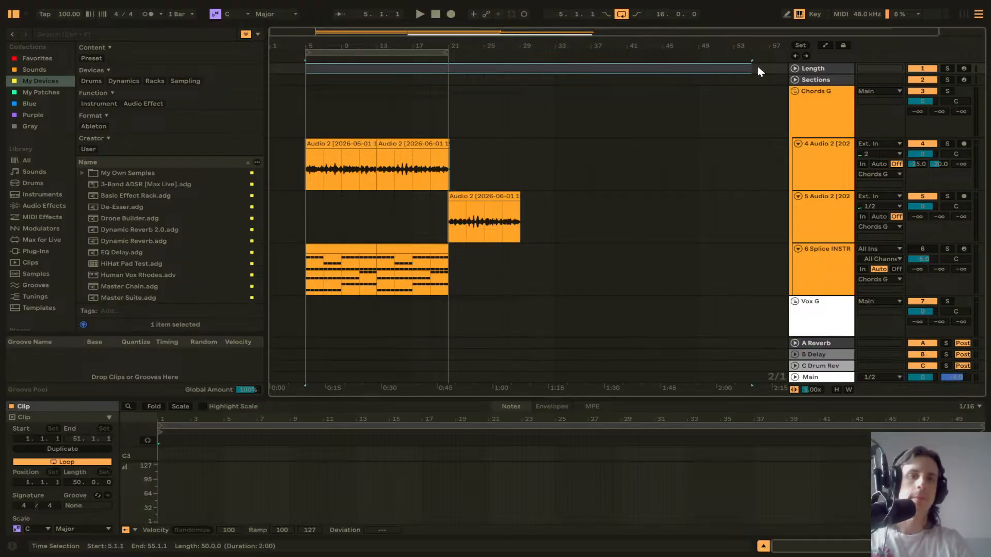
# Step: Create a red section clip named Opening on the Sections track from bar 5 to bar 13
pyautogui.moveTo(311, 78); pyautogui.dragTo(385, 79)
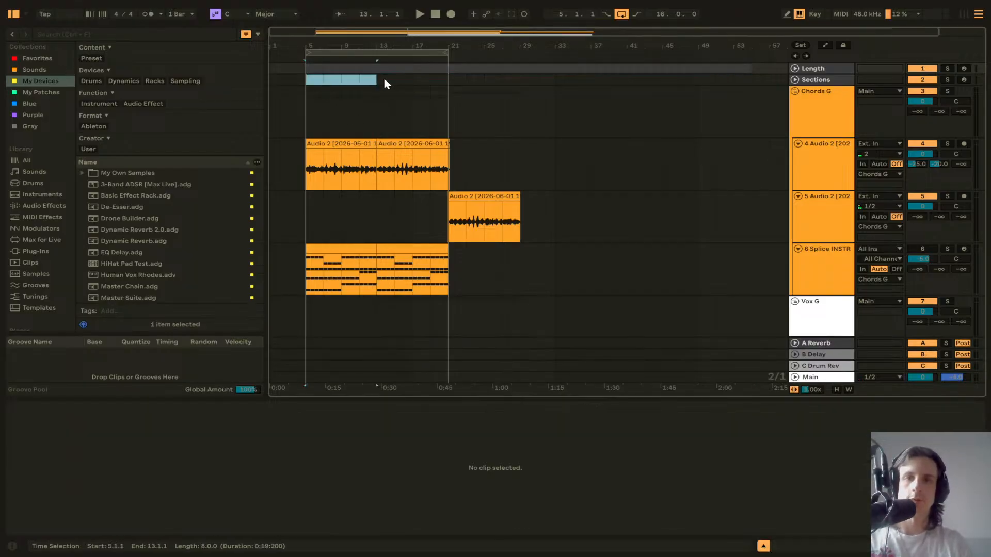
pyautogui.hotkey('ctrl', 'shift', 'm')
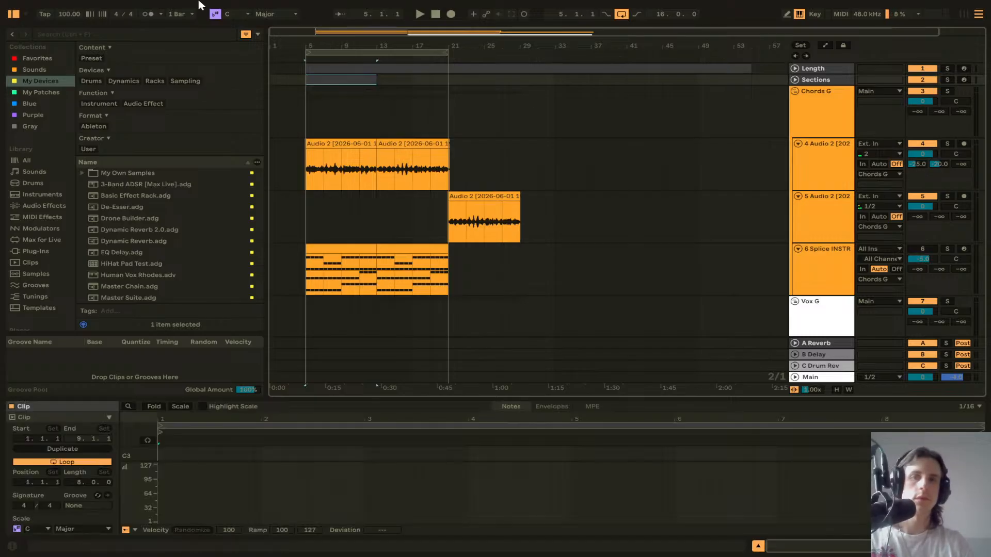
pyautogui.rightClick(332, 82)
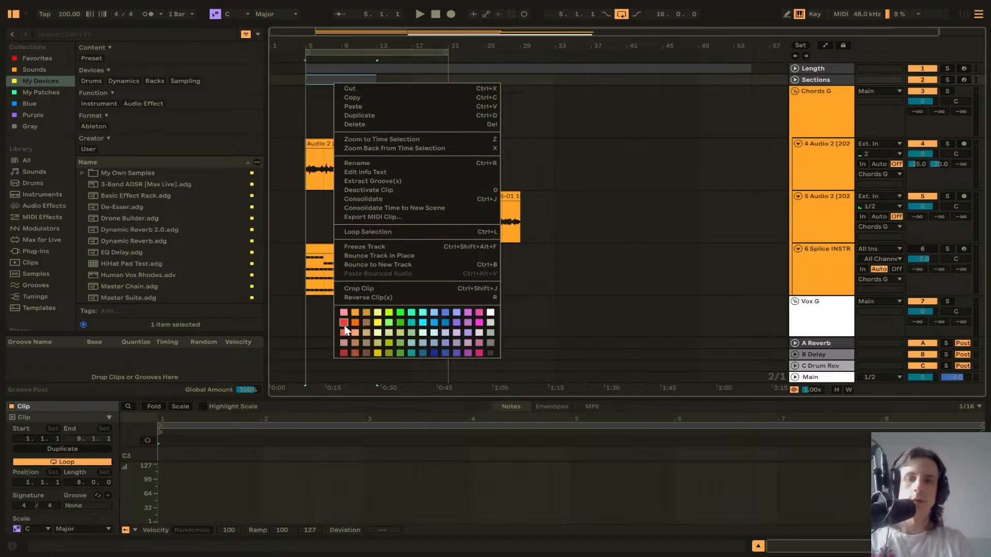
pyautogui.click(344, 323)
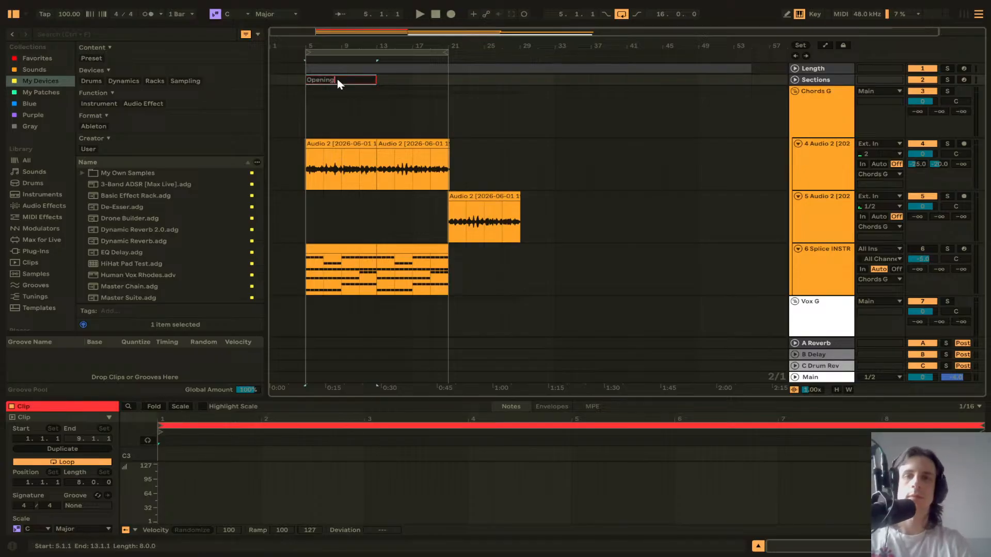
pyautogui.press('Return')
# Step: Create a green section clip named V1 on the Sections track from bar 13 to bar 29
pyautogui.moveTo(380, 81); pyautogui.dragTo(526, 81)
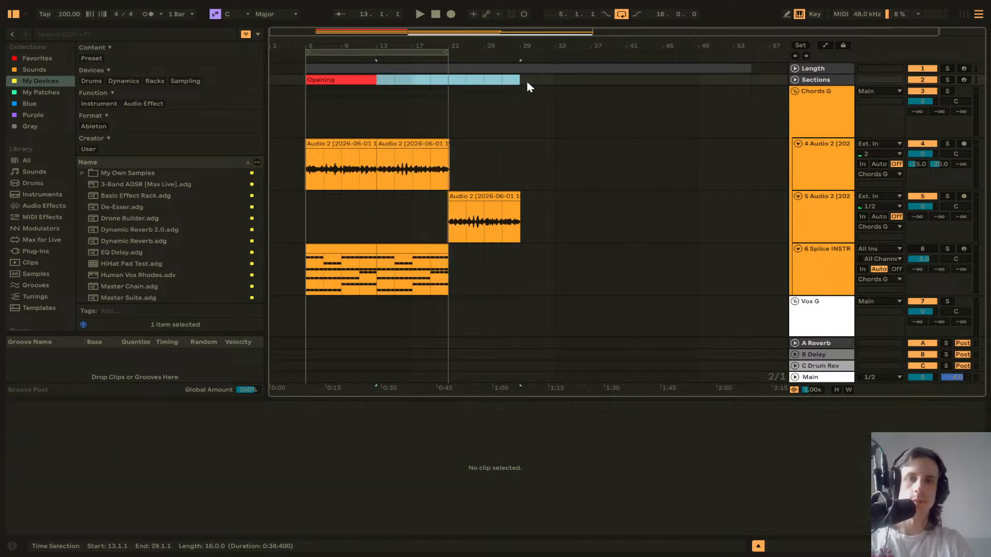
pyautogui.hotkey('ctrl', 'm')
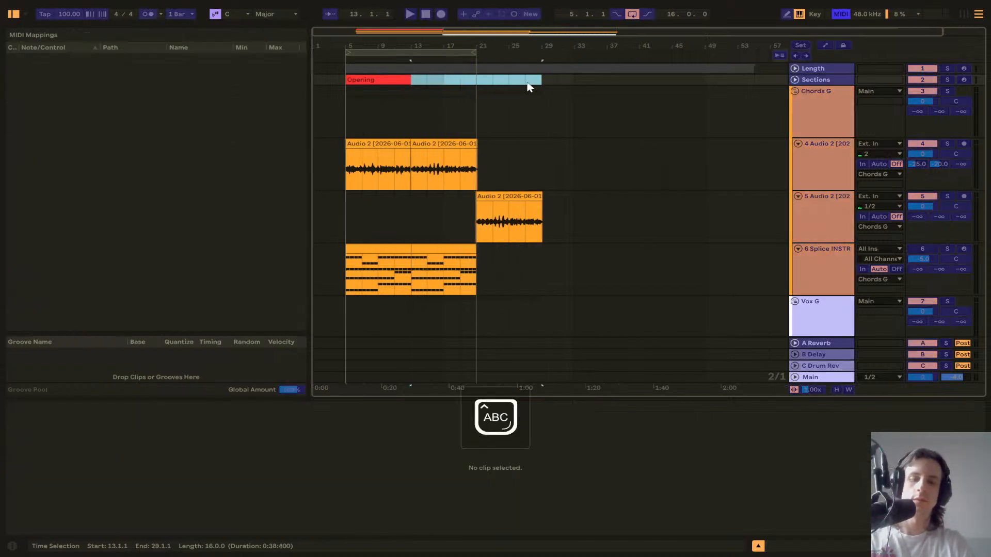
pyautogui.hotkey('ctrl', 'm')
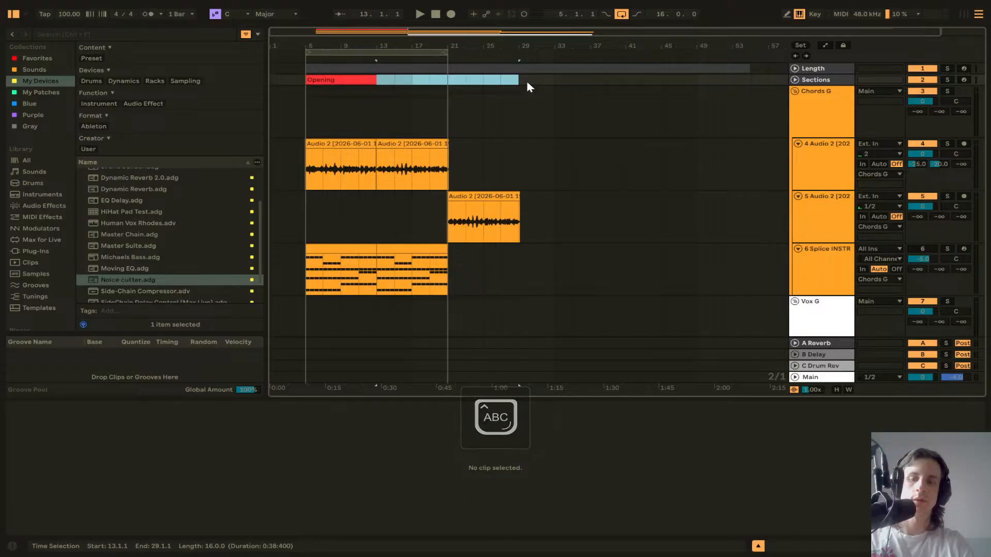
pyautogui.rightClick(494, 84)
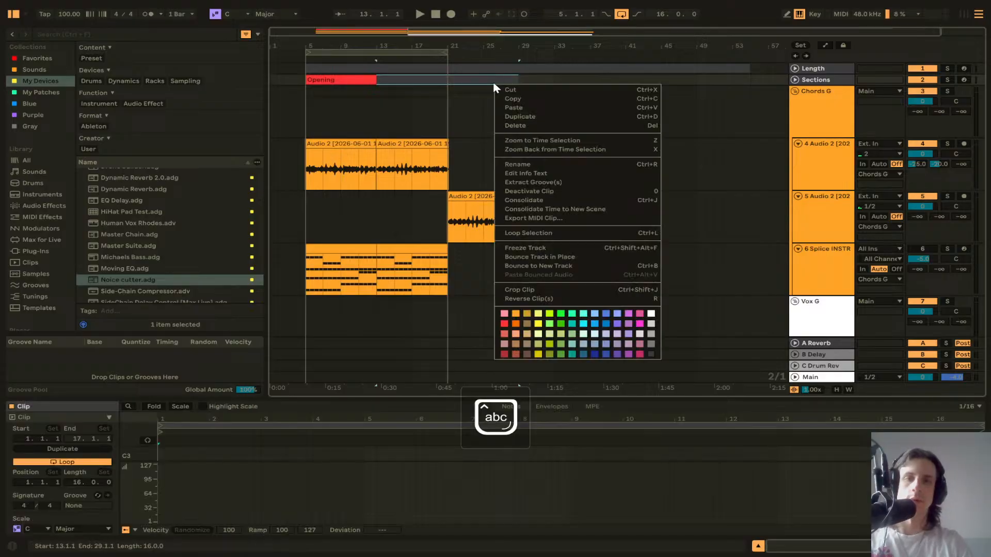
pyautogui.click(567, 314)
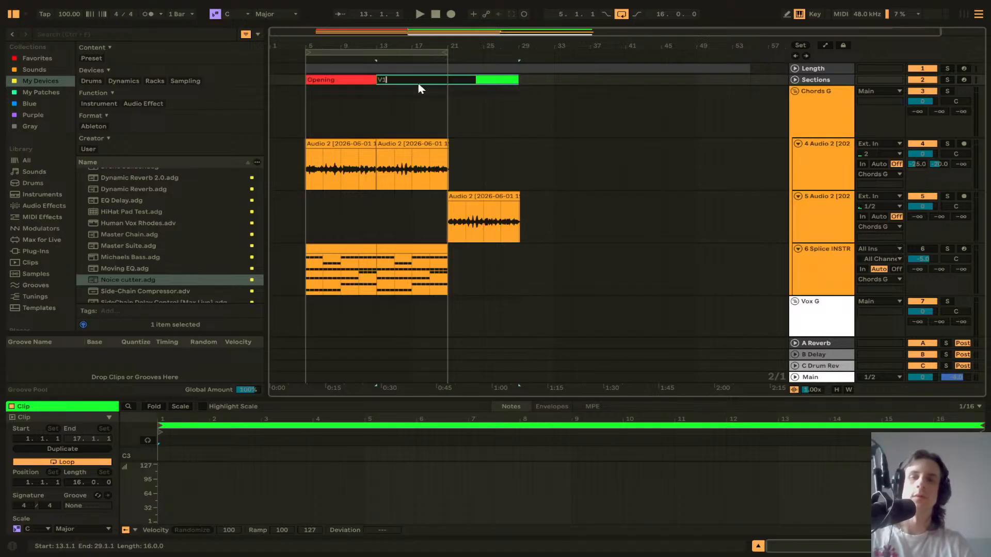
pyautogui.press('Return')
# Step: Create a cyan section clip named Pre on the Sections track from bar 29 to bar 37
pyautogui.moveTo(520, 84); pyautogui.dragTo(607, 85)
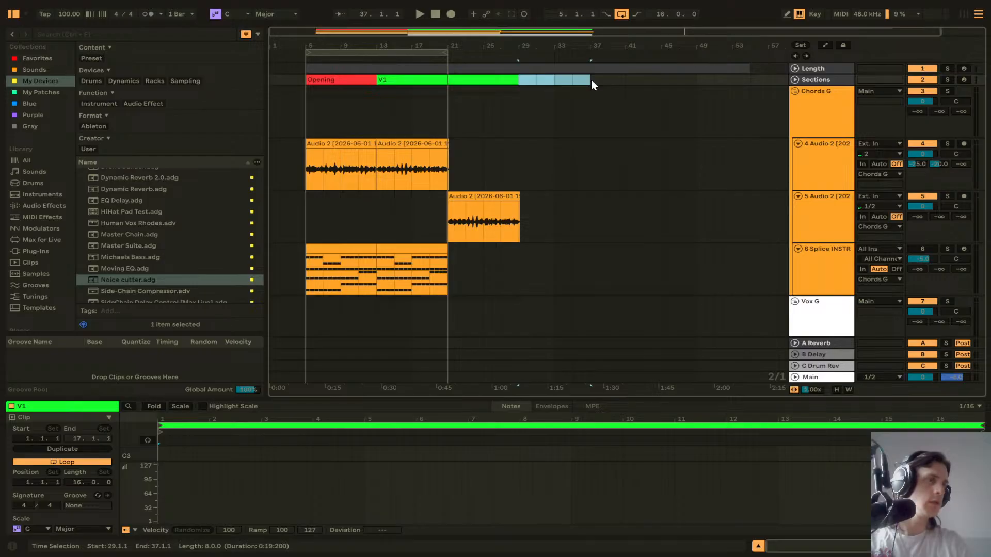
pyautogui.hotkey('ctrl', 'shift', 'm')
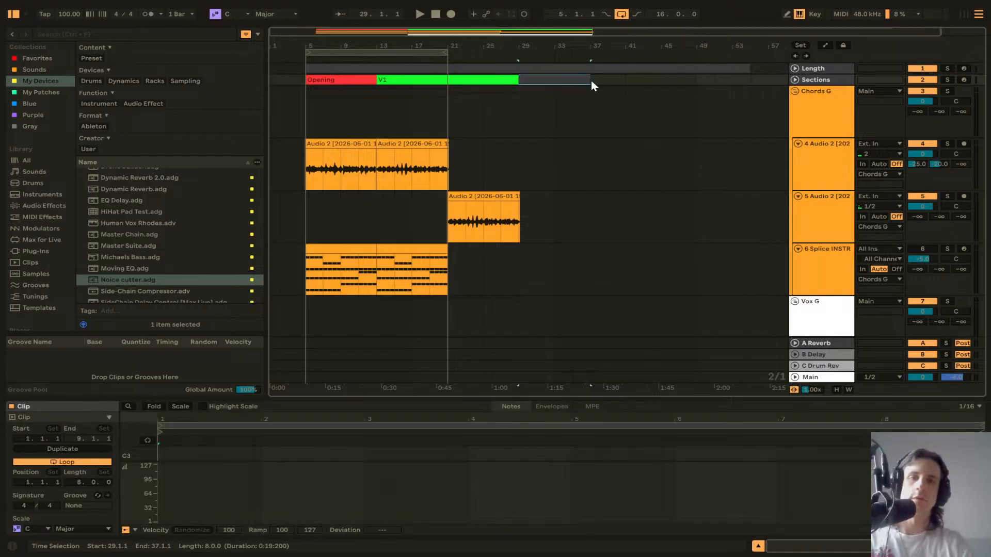
pyautogui.rightClick(581, 82)
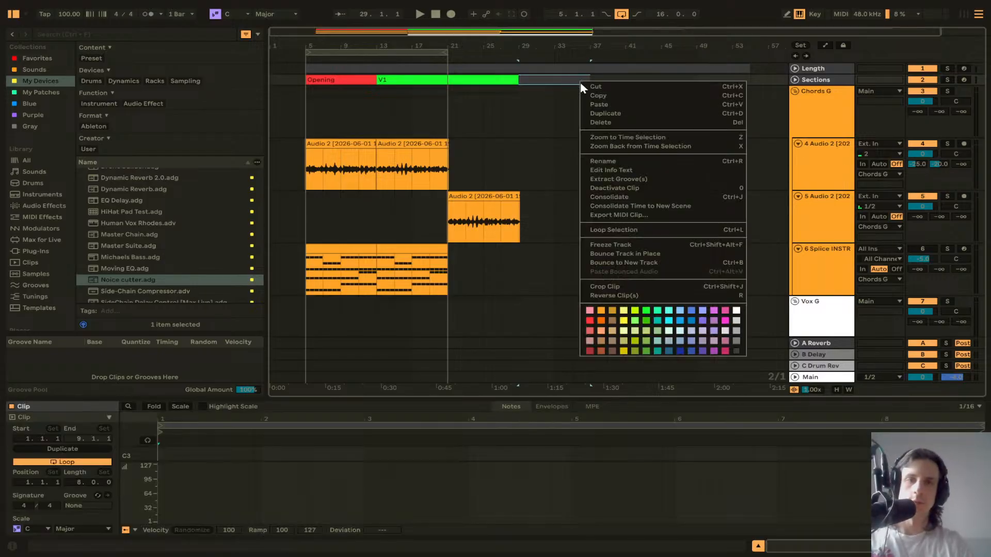
pyautogui.click(659, 322)
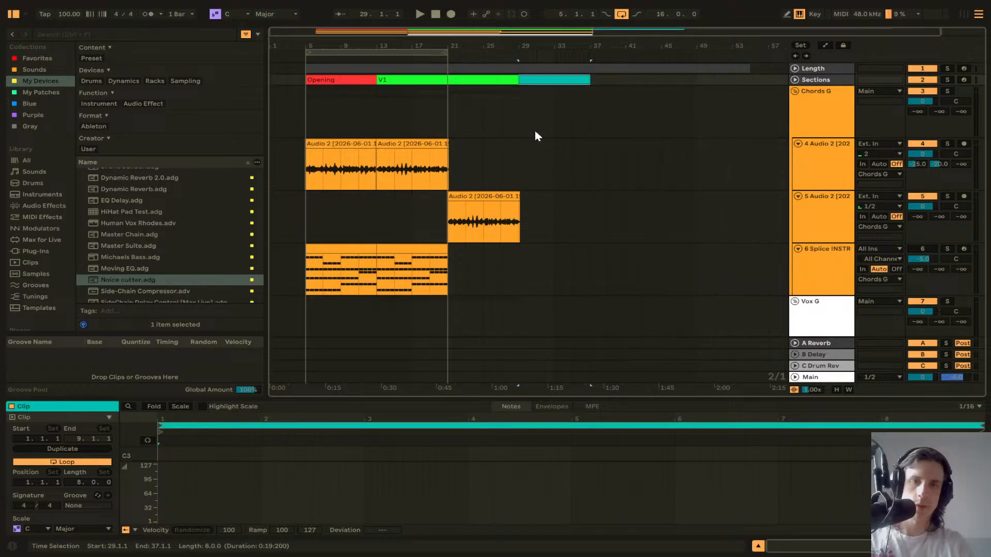
pyautogui.rightClick(547, 81)
pyautogui.press('Escape')
# Step: Create a blue section clip named C1 on the Sections track from bar 37 to bar 53
pyautogui.click(596, 82)
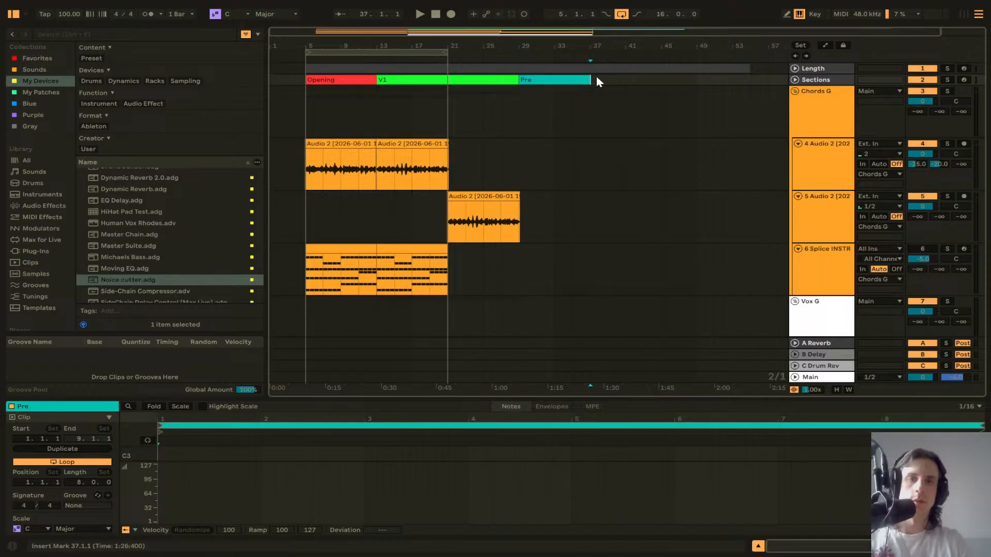
pyautogui.moveTo(596, 82); pyautogui.dragTo(750, 88)
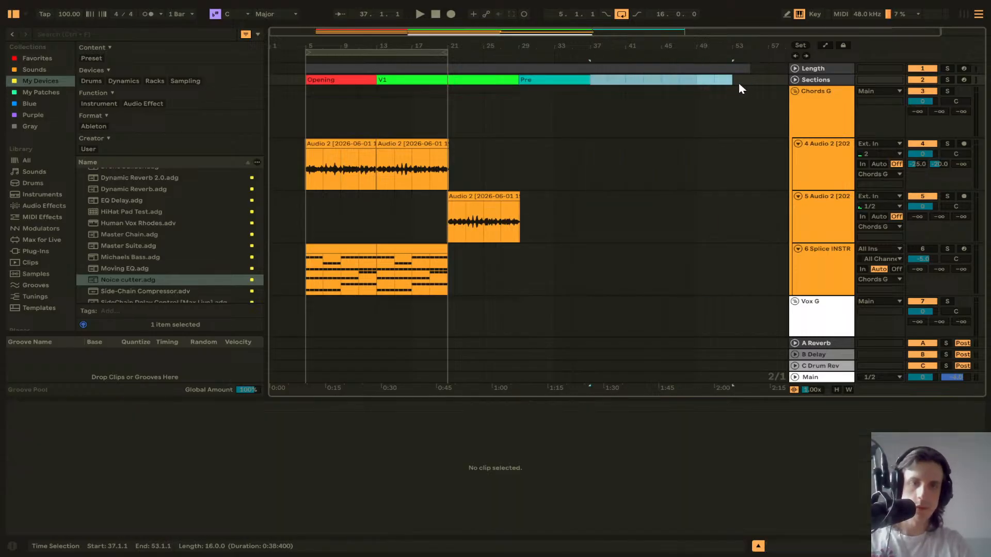
pyautogui.hotkey('ctrl', 'shift', 'm')
pyautogui.rightClick(718, 82)
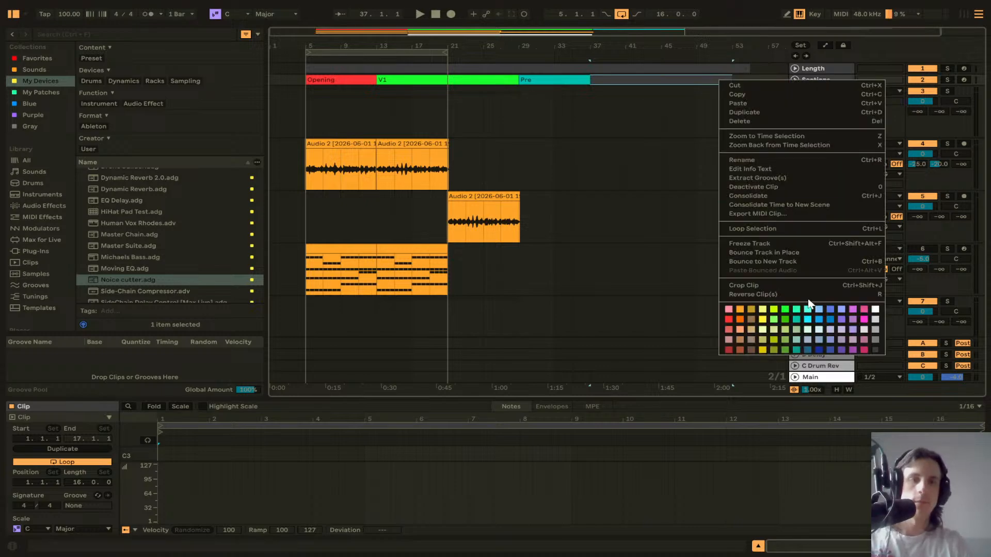
pyautogui.click(830, 320)
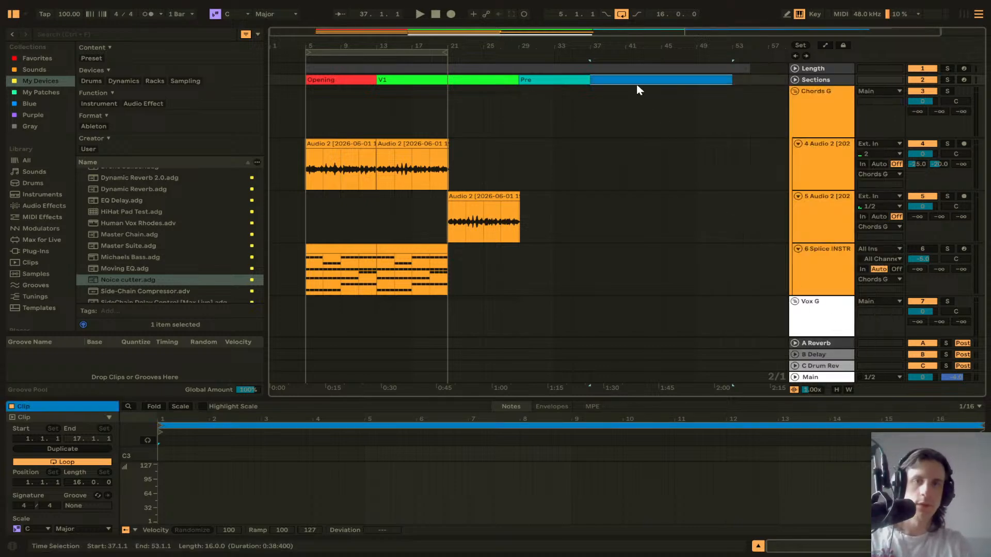
pyautogui.write('C1')
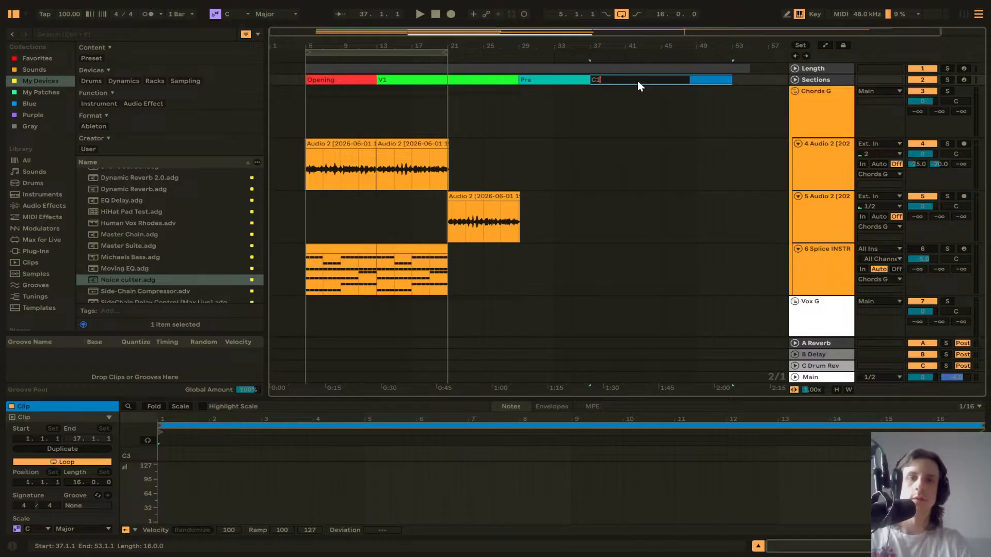
pyautogui.press('Return')
# Step: Duplicate the V1, Pre and C1 section clips so the copies follow C1
pyautogui.hscroll(2, 528, 118)
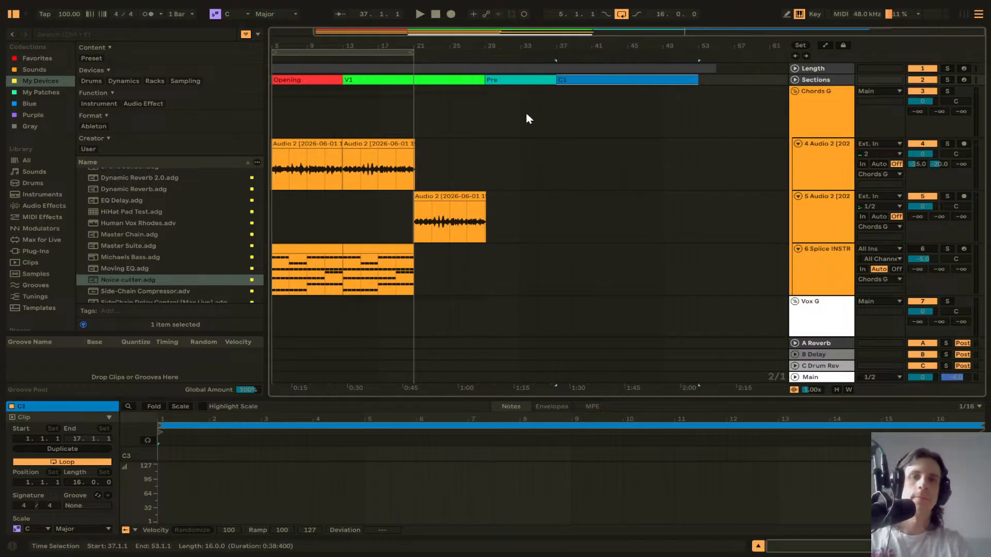
pyautogui.click(477, 79)
pyautogui.keyDown('shift'); pyautogui.click(580, 80); pyautogui.keyUp('shift')
pyautogui.hotkey('ctrl', 'd')
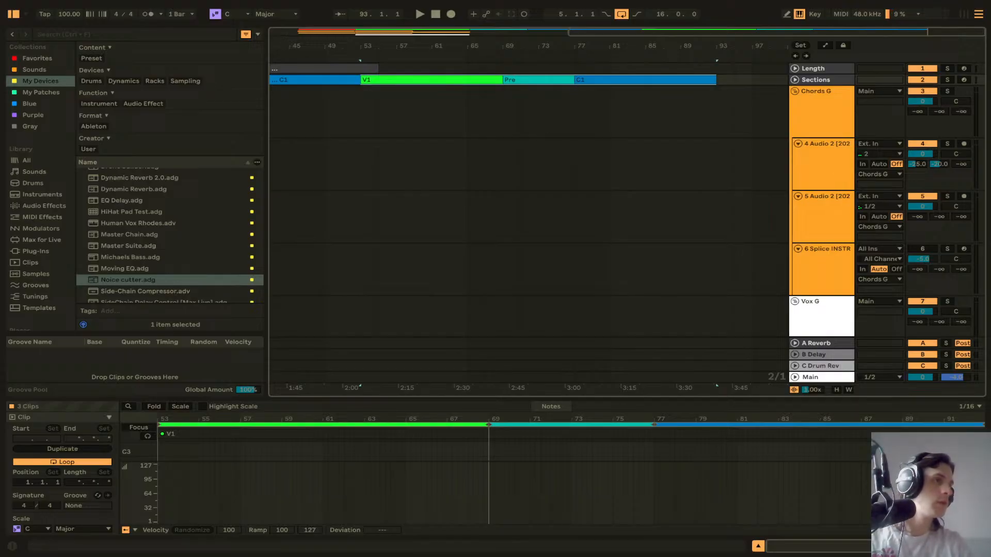
# Step: Insert a purple section clip on the Sections track from bar 93 to bar 109
pyautogui.click(662, 153)
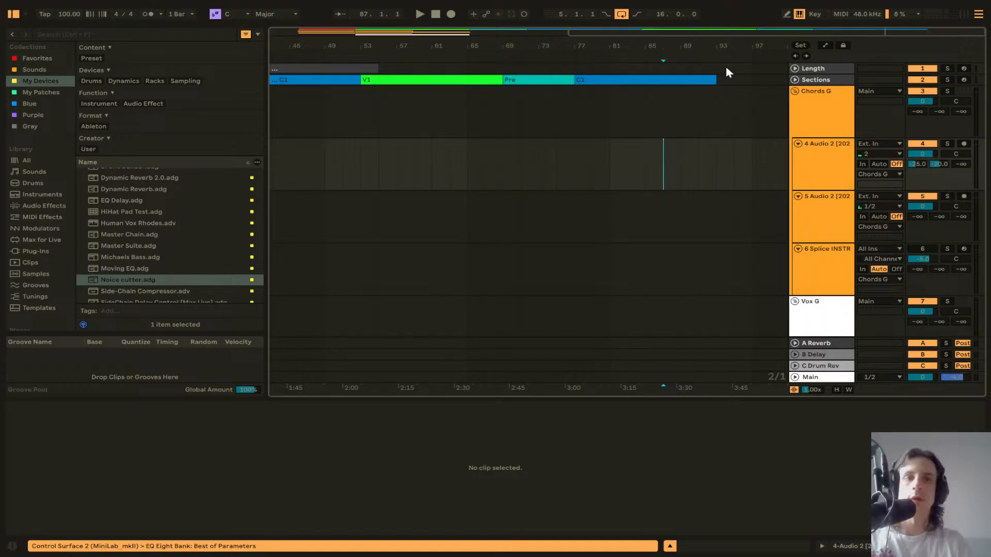
pyautogui.moveTo(721, 76); pyautogui.dragTo(663, 87)
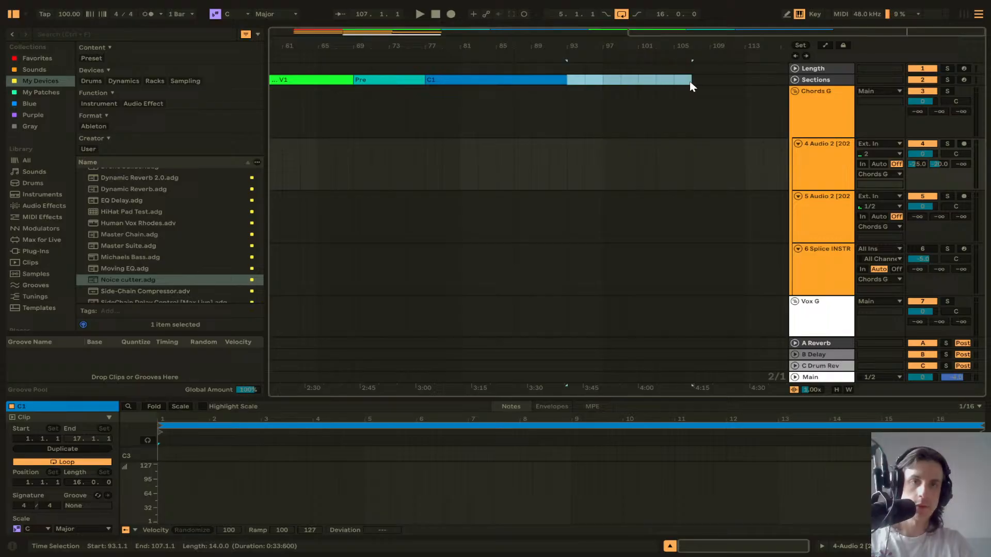
pyautogui.moveTo(706, 81); pyautogui.dragTo(707, 81)
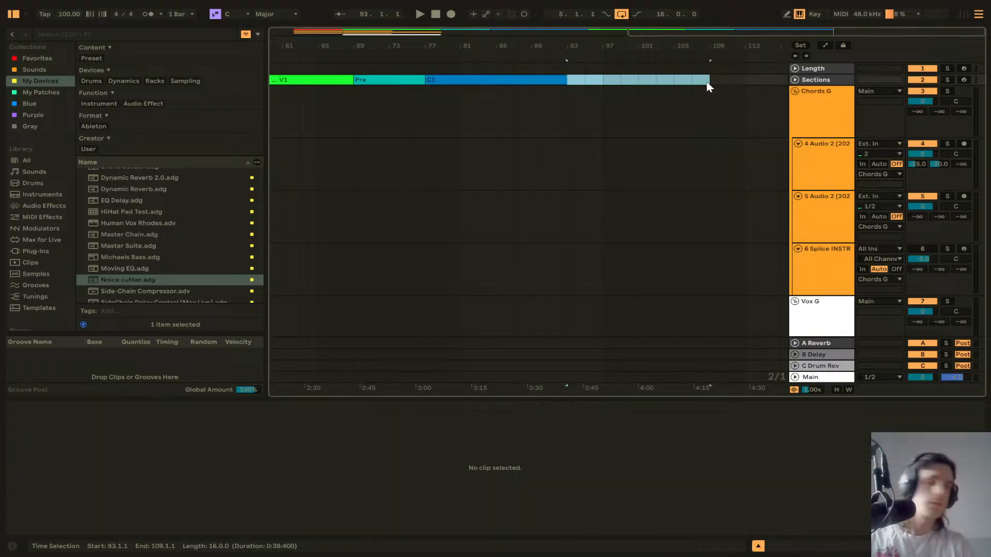
pyautogui.hotkey('ctrl', 'shift', 'm')
pyautogui.rightClick(707, 86)
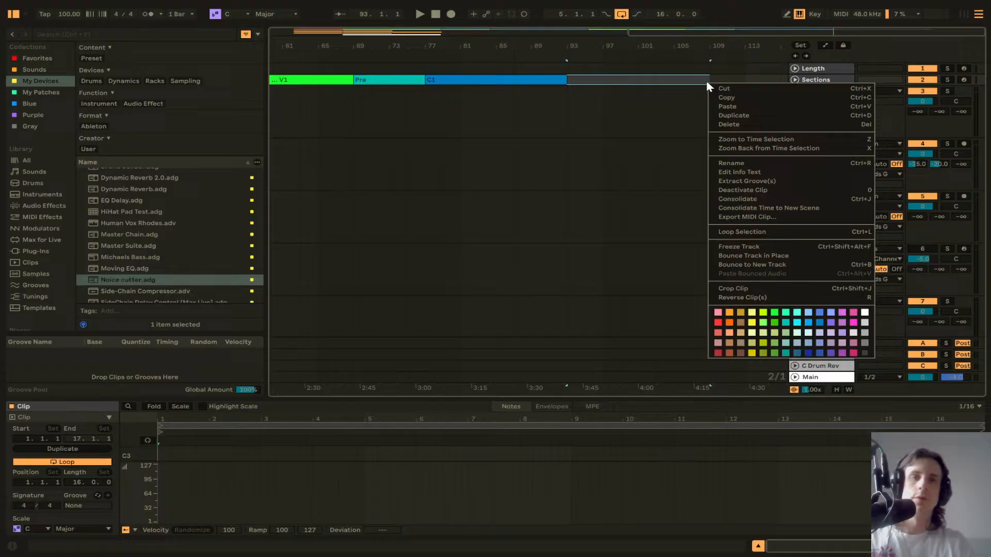
pyautogui.click(832, 325)
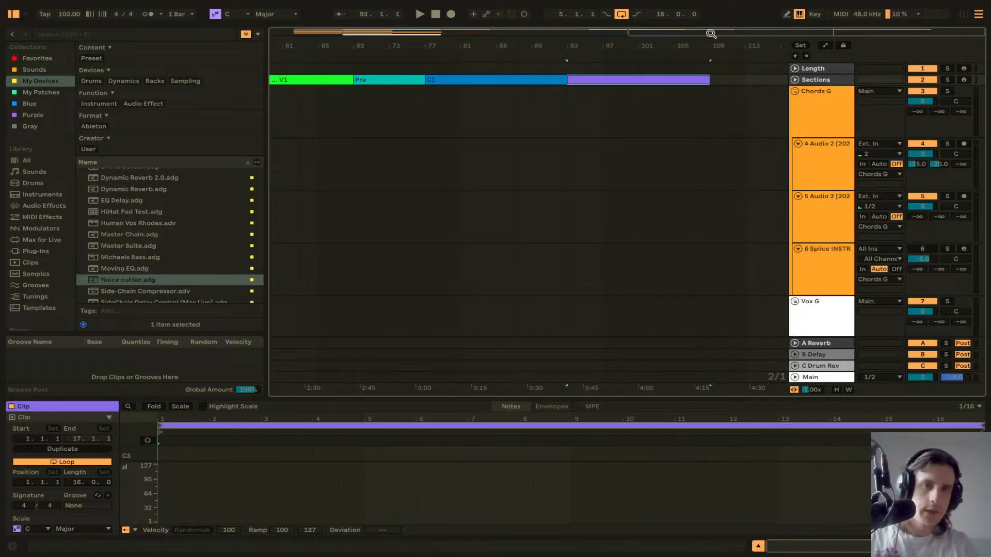
# Step: Paste a copy of the C1 section clip at bar 109
pyautogui.click(505, 81)
pyautogui.click(714, 79)
pyautogui.hotkey('ctrl', 'v')
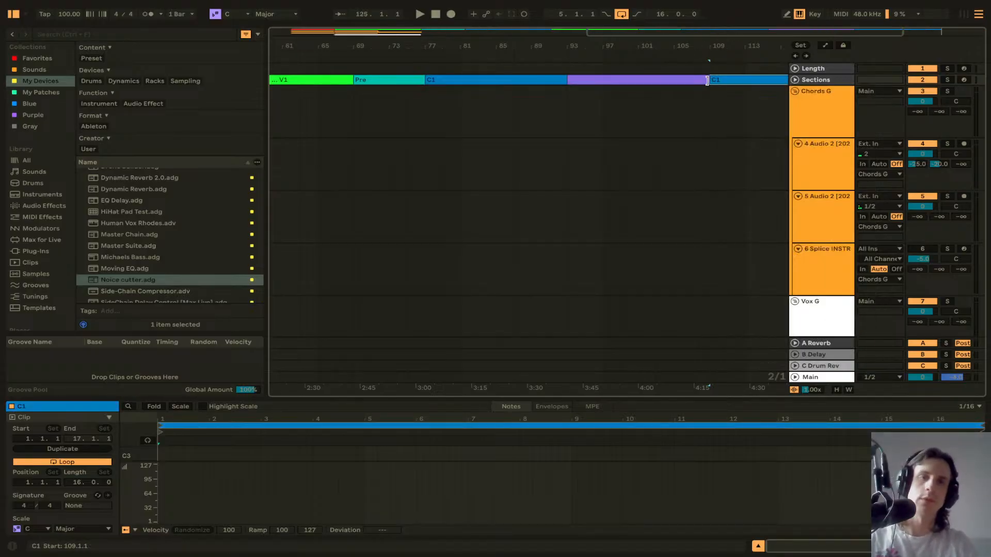
# Step: Rename the duplicated verse and chorus section clips to V2, C2 and C3
pyautogui.hscroll(-3, 393, 85)
pyautogui.click(383, 84)
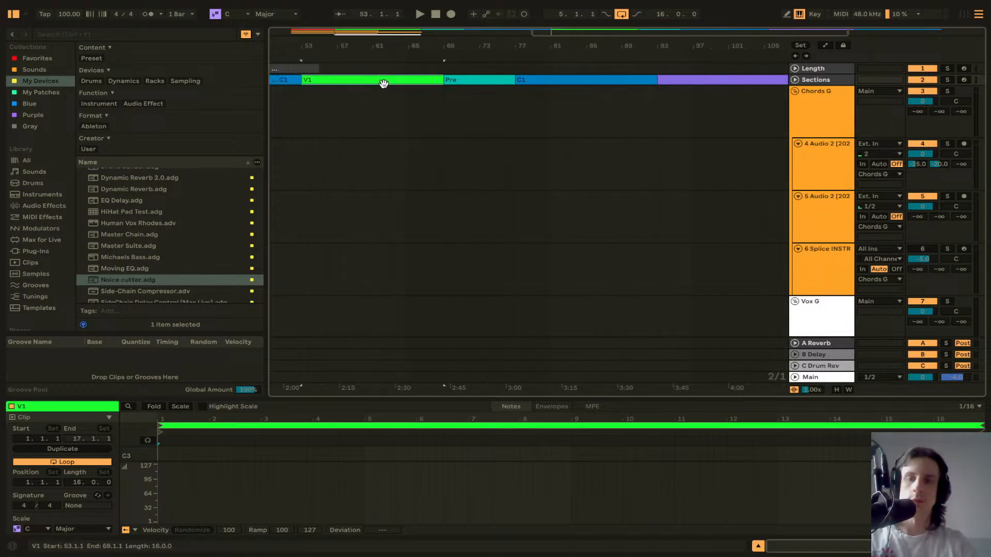
pyautogui.click(529, 80)
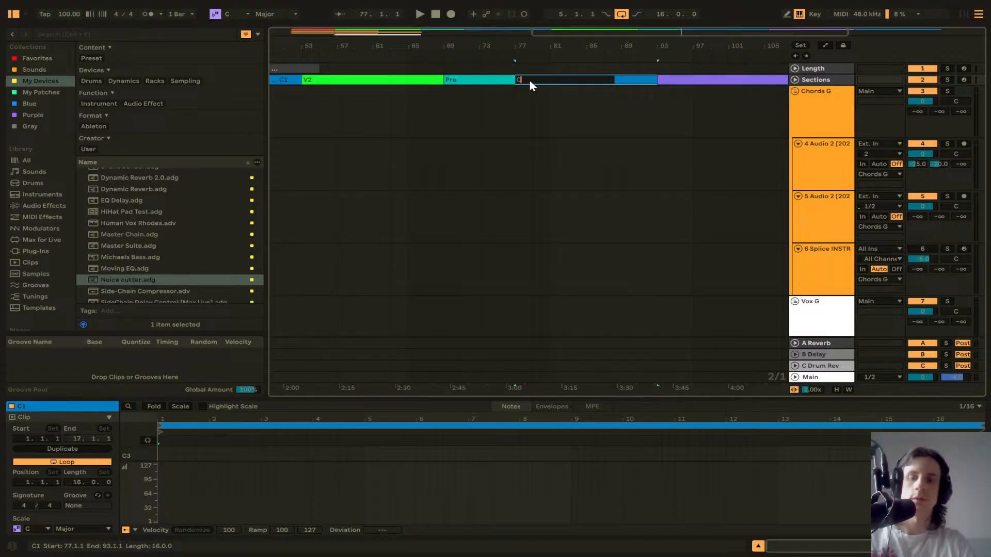
pyautogui.hscroll(6, 594, 81)
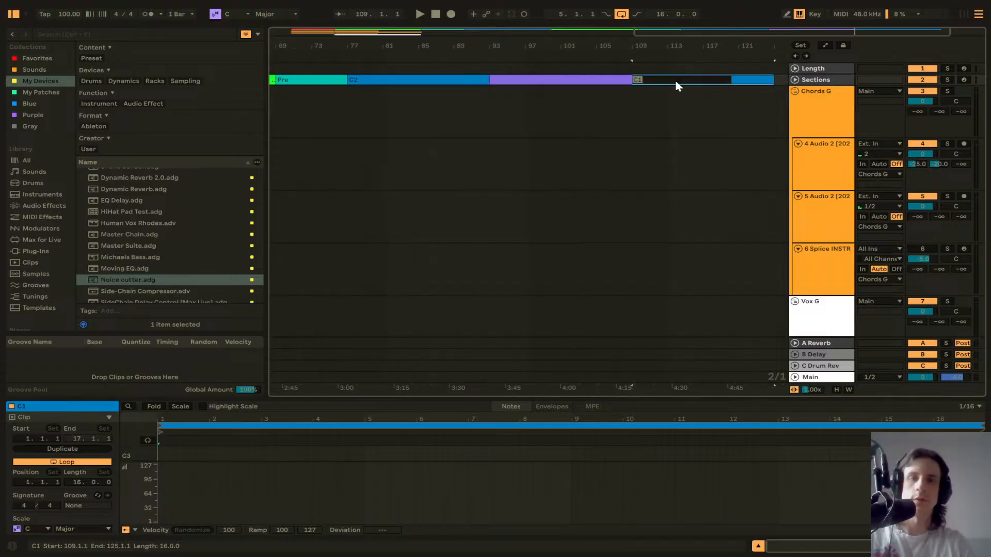
# Step: Name the purple section clip Bridge
pyautogui.click(569, 83)
pyautogui.hotkey('ctrl', 'r')
pyautogui.write('Br')
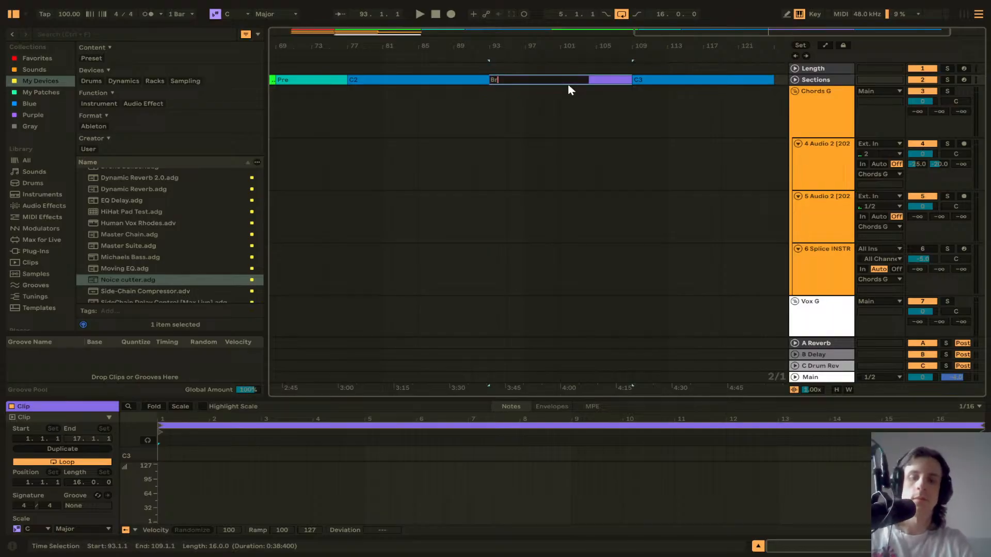
pyautogui.write('idge')
pyautogui.press('Return')
# Step: Extend the Length track's clip to end at bar 125
pyautogui.hscroll(-15, 568, 85)
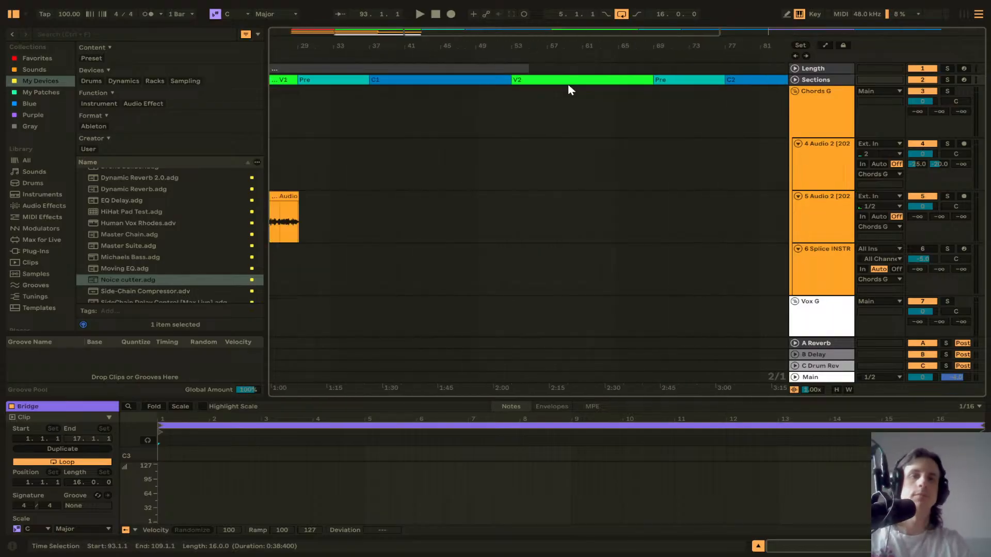
pyautogui.hscroll(-3, 570, 87)
pyautogui.moveTo(568, 69); pyautogui.dragTo(756, 67)
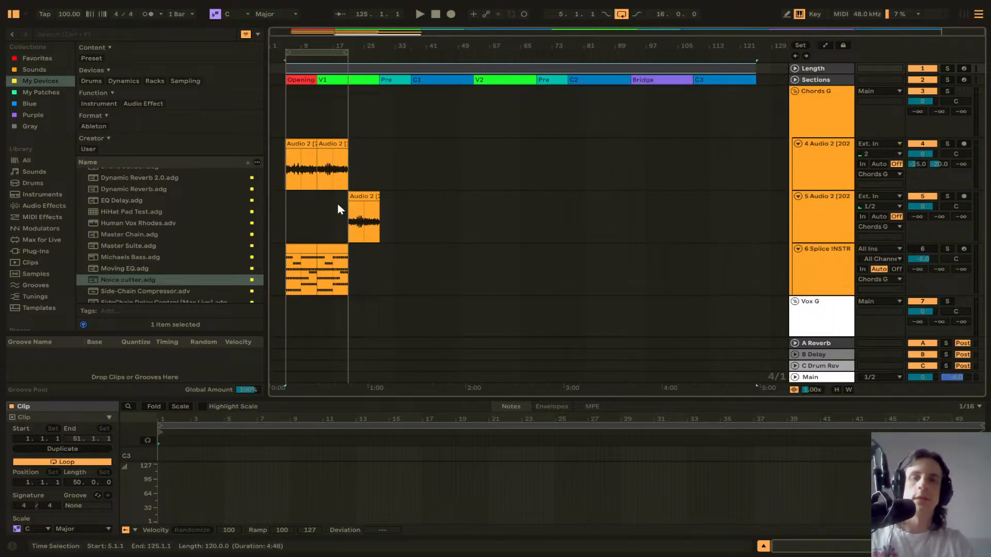
# Step: Select the Opening and V1 section clips and start playback from the song start
pyautogui.scroll(3, 345, 224)
pyautogui.hscroll(-3, 347, 222)
pyautogui.click(497, 163)
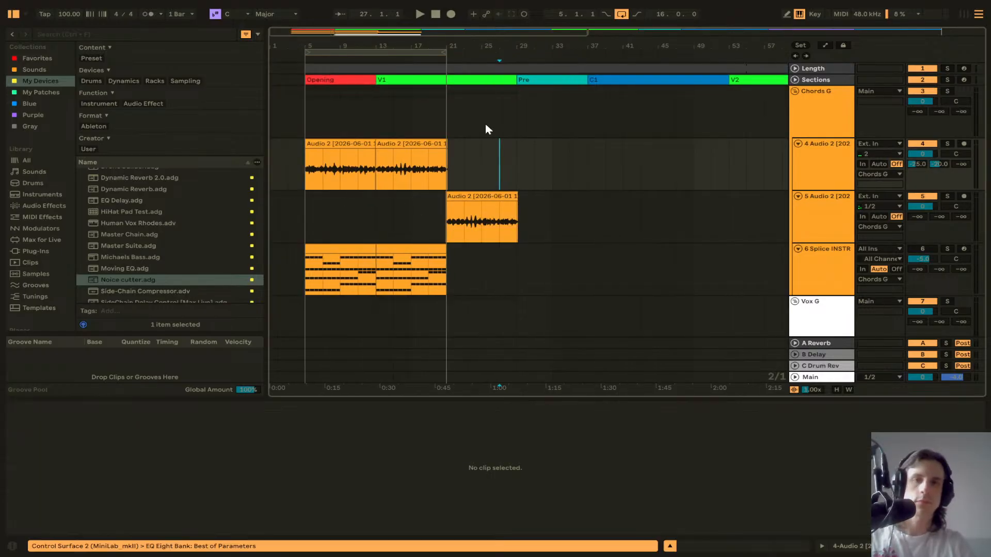
pyautogui.click(494, 77)
pyautogui.click(364, 79)
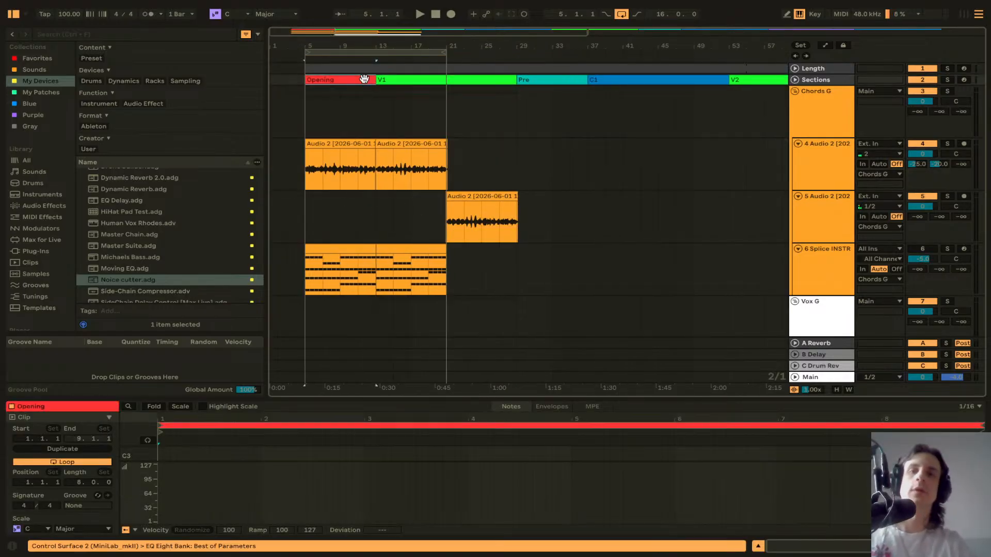
pyautogui.keyDown('shift'); pyautogui.click(405, 81); pyautogui.keyUp('shift')
pyautogui.press('space')
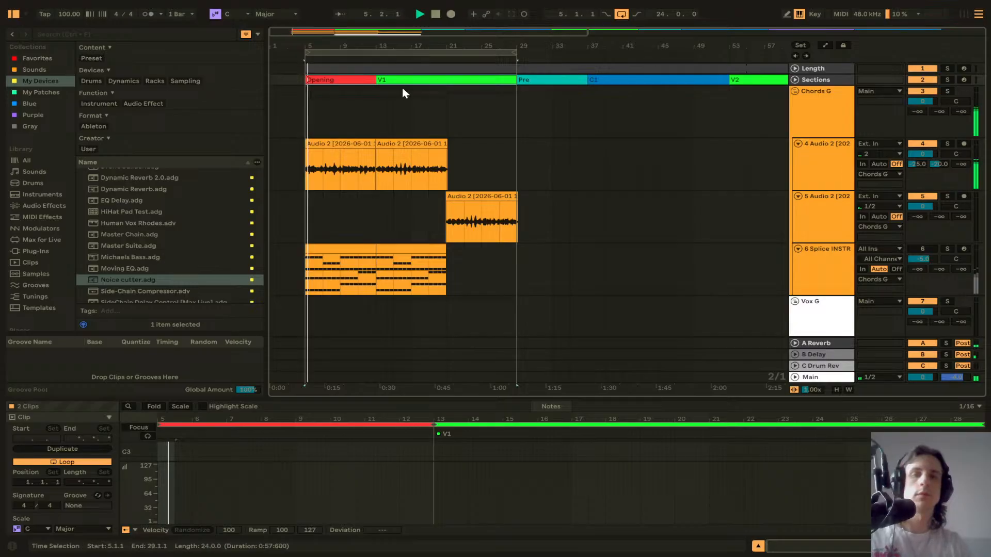
# Step: Set the fifth audio track's Reverb send to -25 dB and its Delay send to -20 dB
pyautogui.scroll(-3, 594, 144)
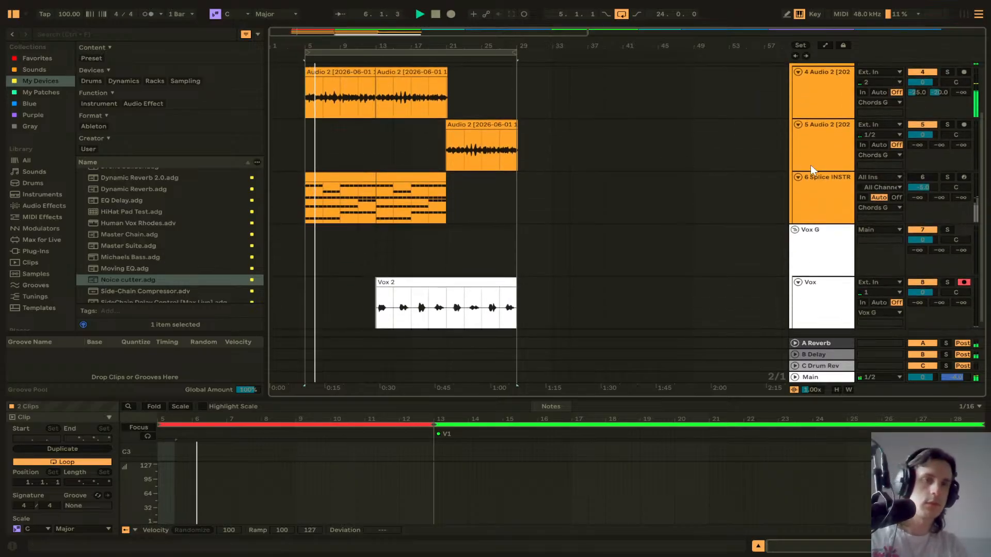
pyautogui.write('-25')
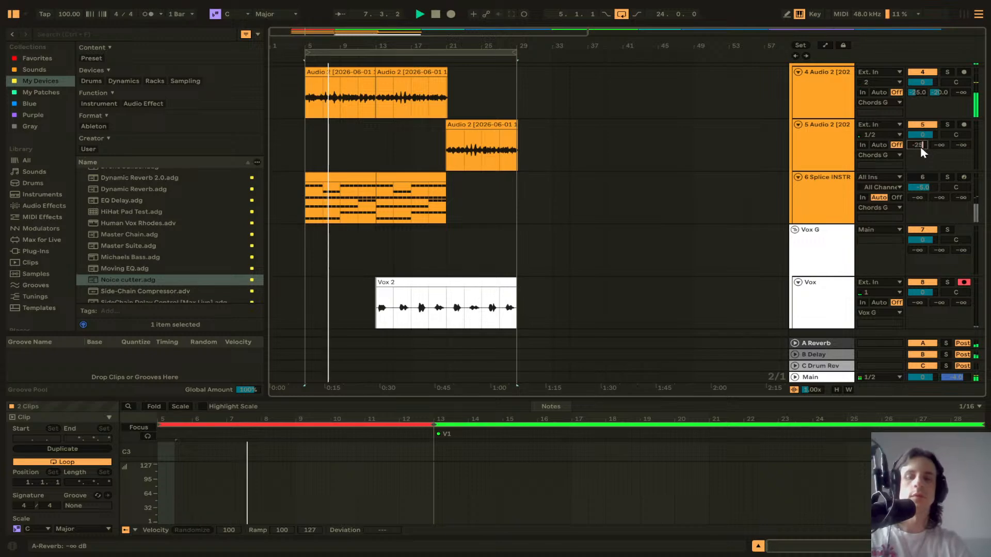
pyautogui.press('Return')
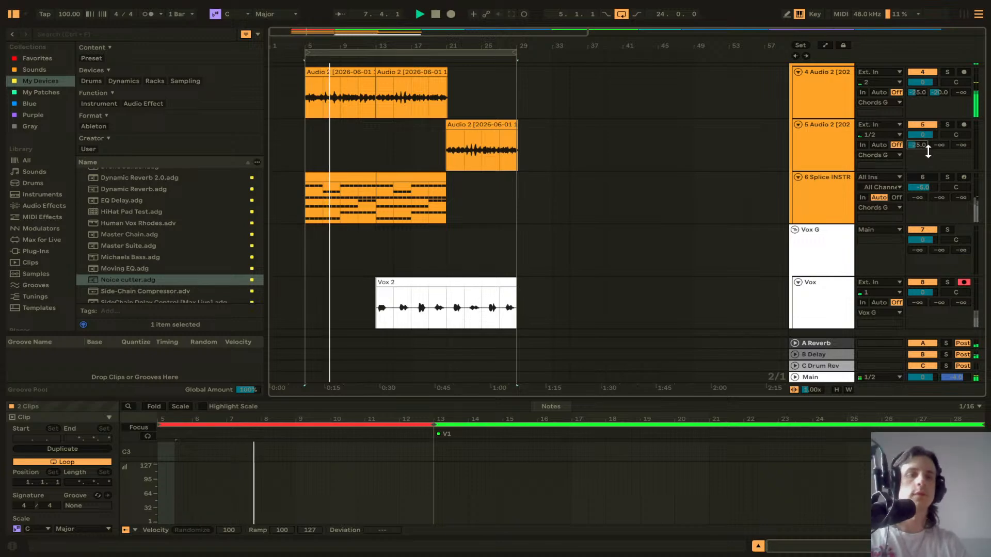
pyautogui.write('-20')
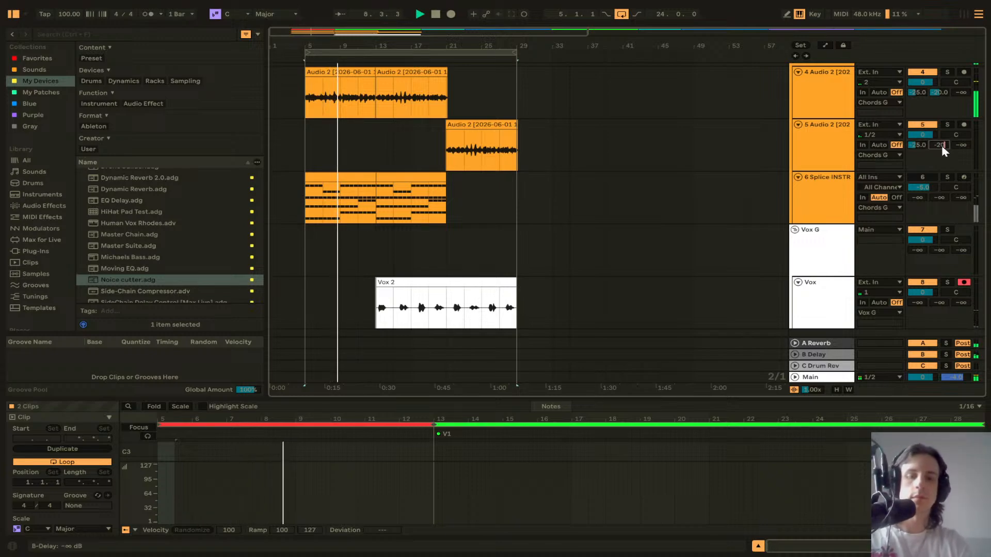
pyautogui.press('Return')
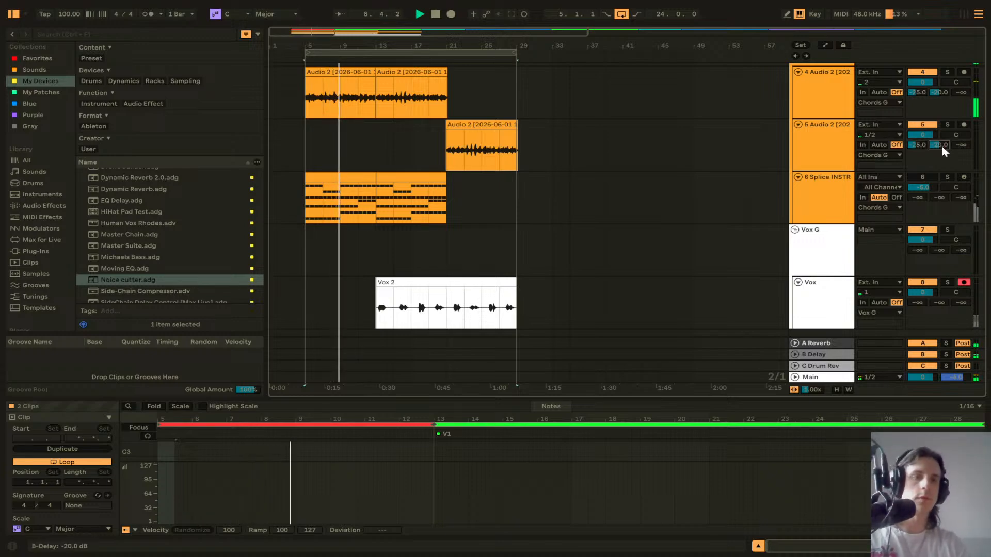
# Step: Rename the two Audio 2 tracks as Opening 1 and Opening 2
pyautogui.click(819, 95)
pyautogui.hotkey('ctrl', 'r')
pyautogui.write('Opening')
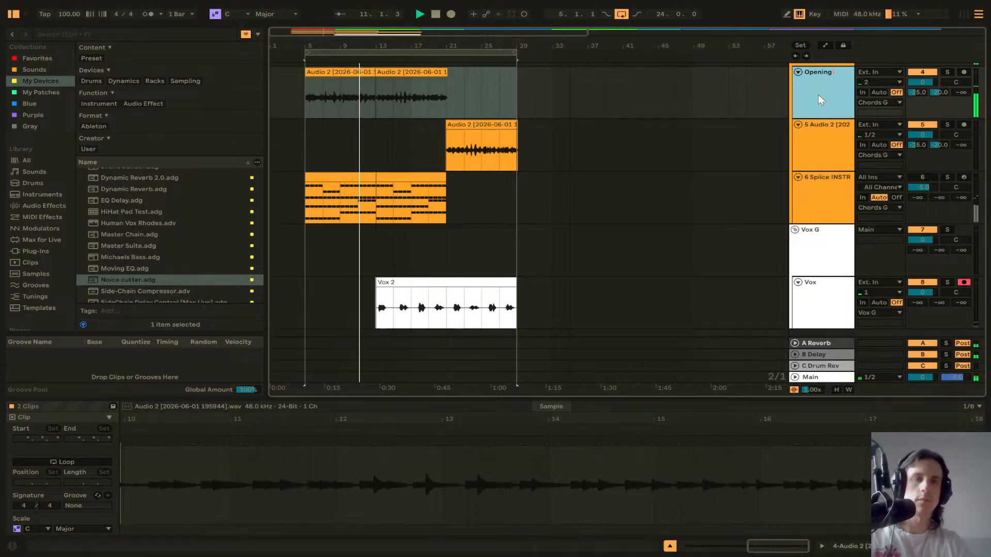
pyautogui.write(' 1')
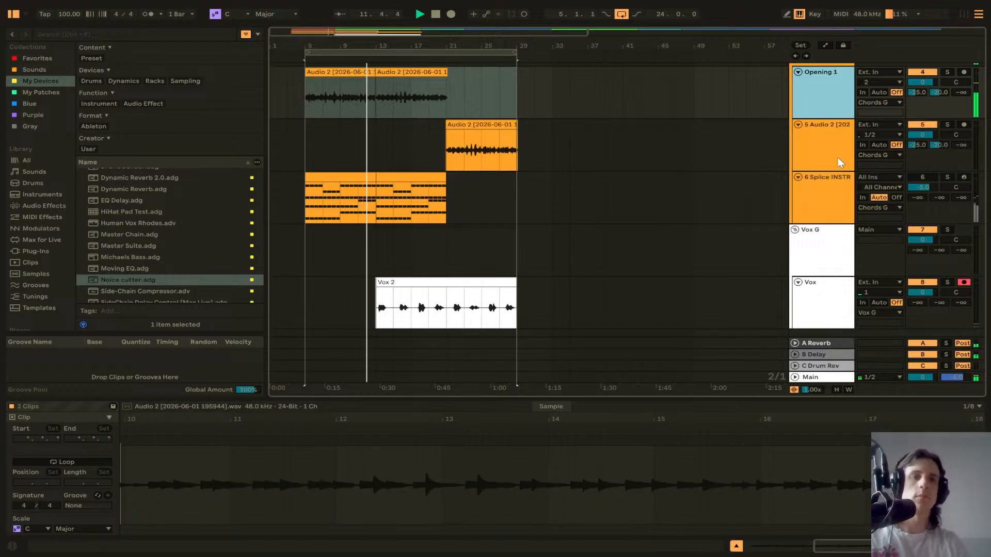
pyautogui.press('Tab')
pyautogui.write('Opening 2')
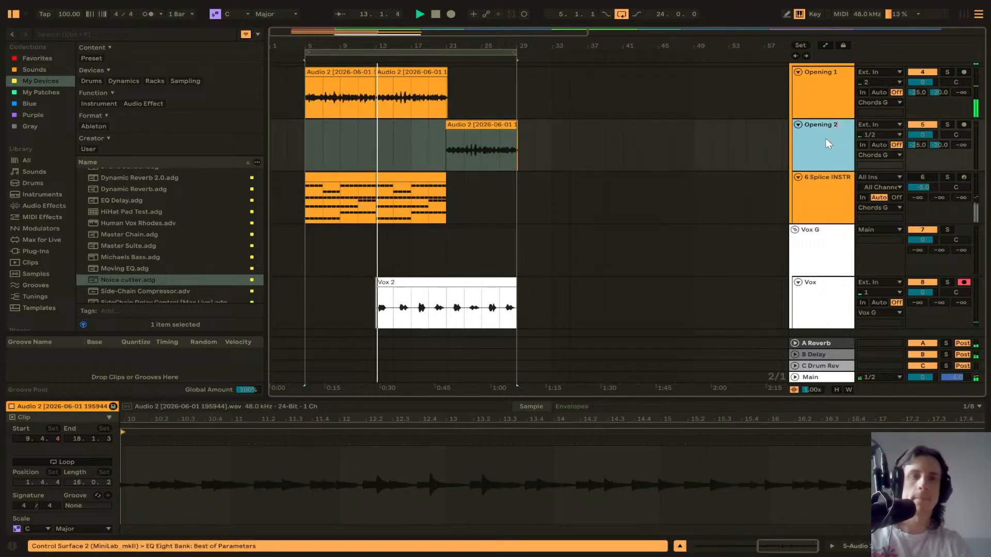
pyautogui.press('Return')
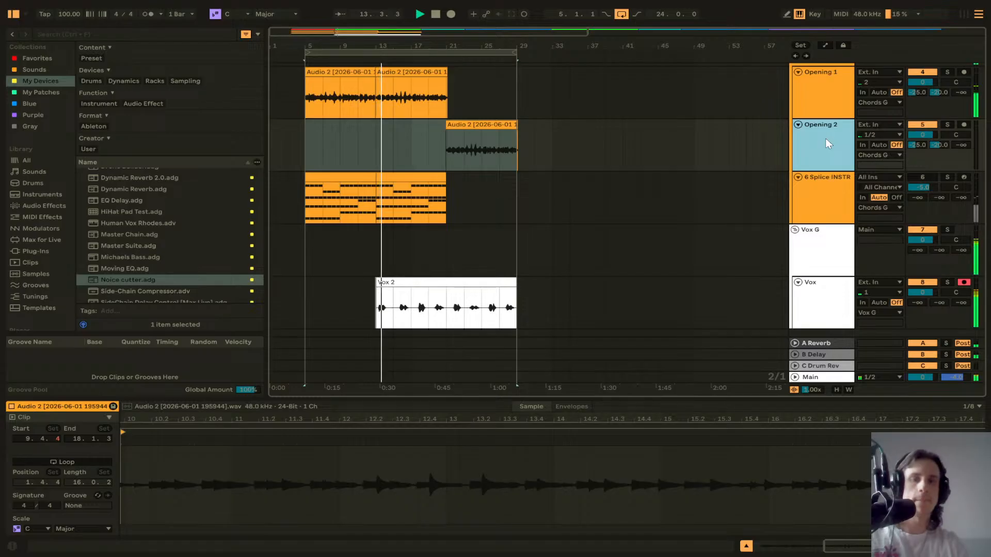
# Step: Open the Vox track's Noice cutter rack and set its Gate Let through macro to -50 dB
pyautogui.scroll(-2, 504, 246)
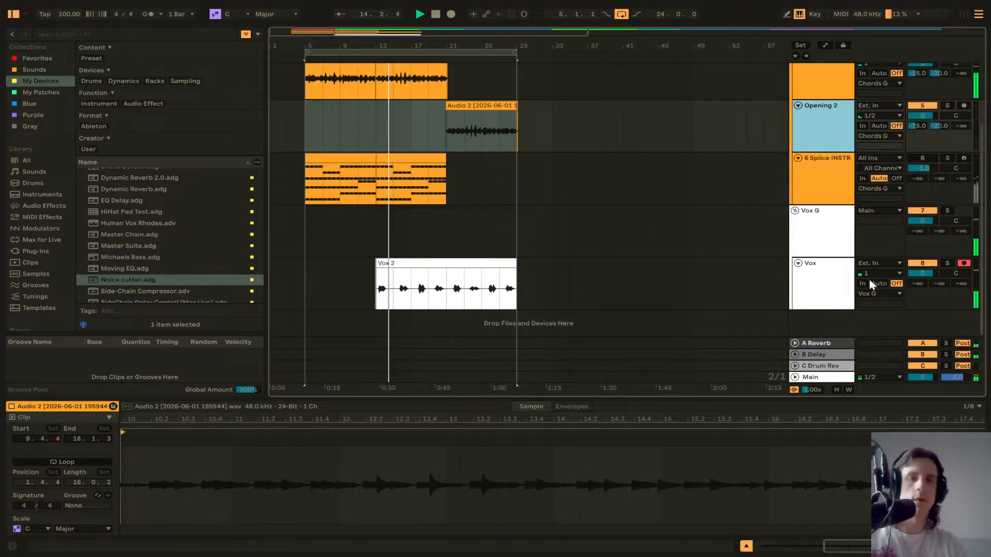
pyautogui.doubleClick(829, 282)
pyautogui.moveTo(58, 483); pyautogui.dragTo(57, 497)
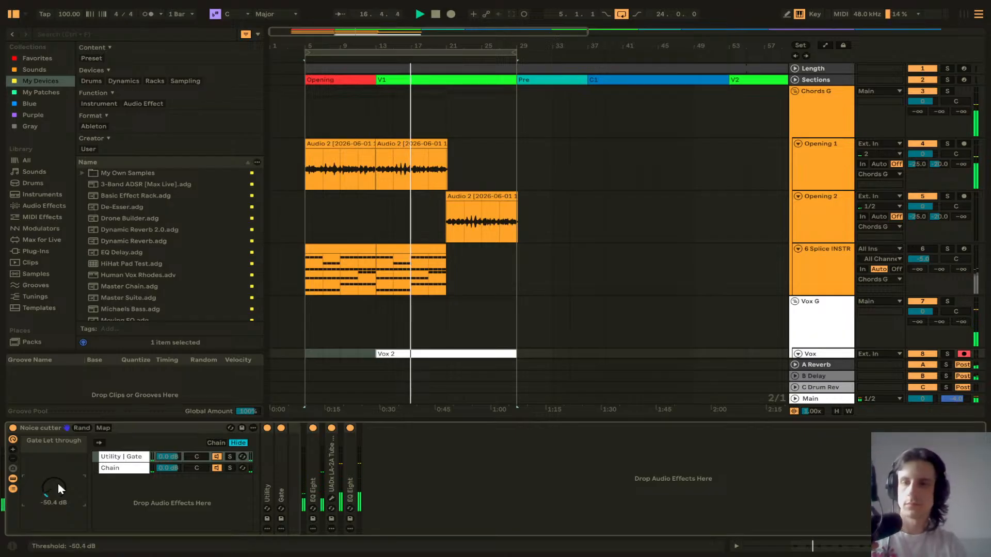
pyautogui.write('-50')
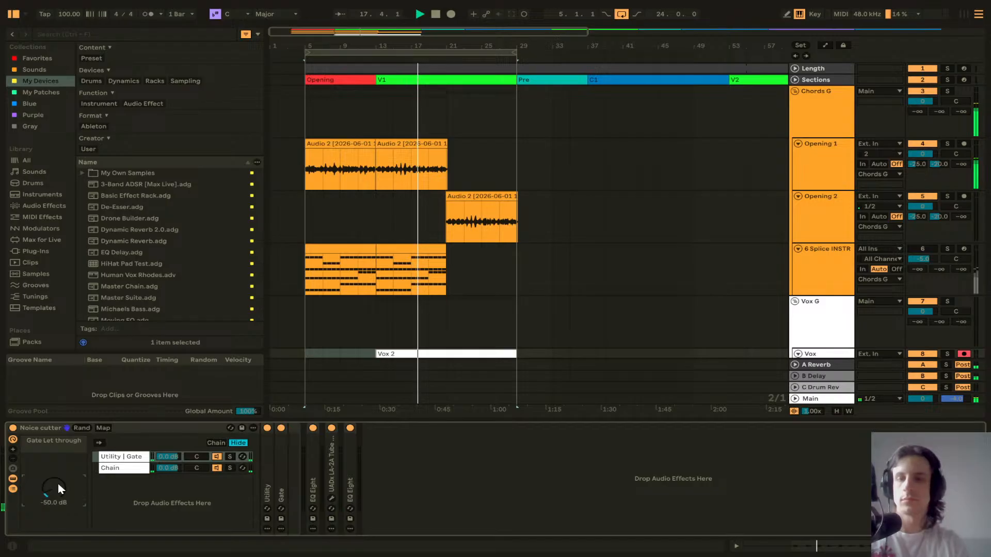
pyautogui.press('Return')
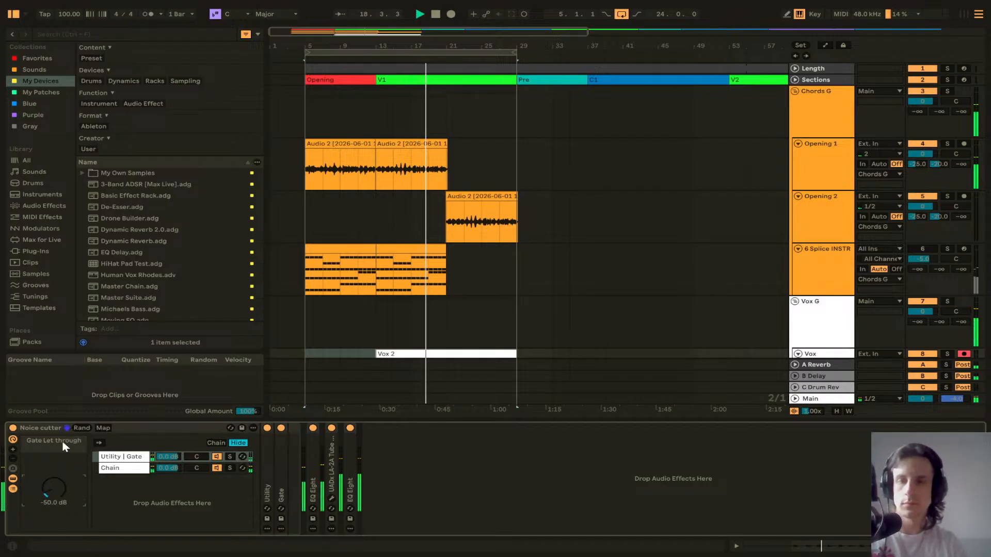
# Step: Inspect the Vox track's device chain, opening the EQ Eight and the LA-2A compressor plugin window
pyautogui.click(13, 479)
pyautogui.click(15, 485)
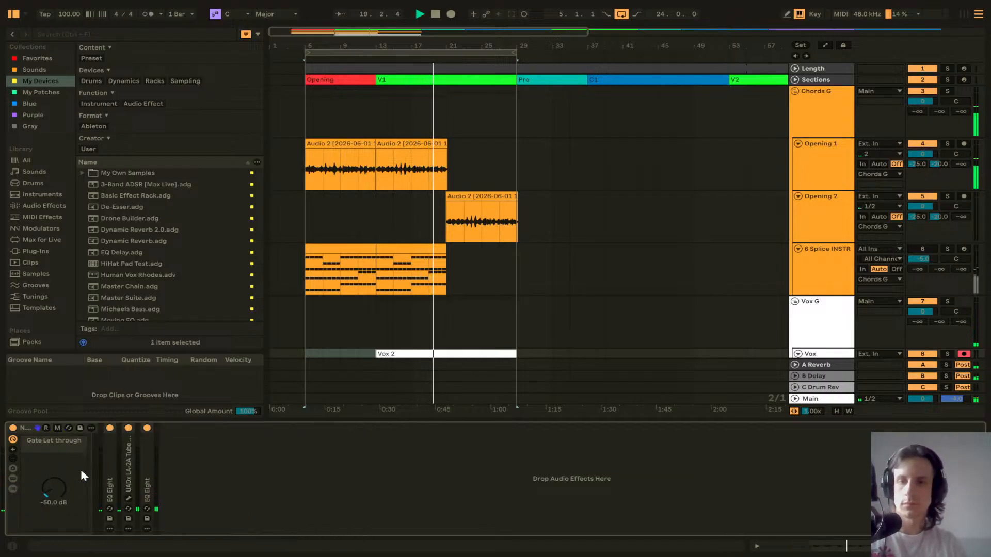
pyautogui.doubleClick(108, 466)
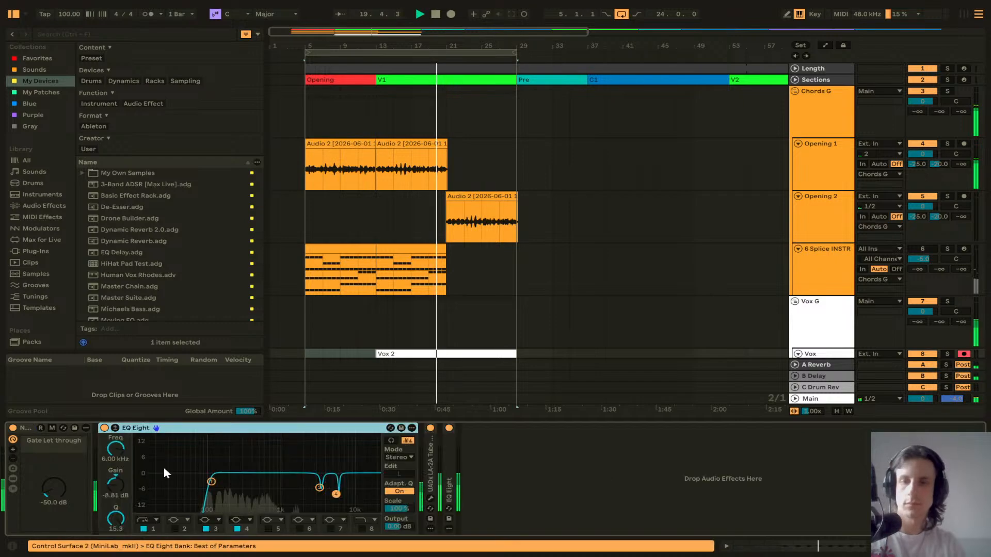
pyautogui.doubleClick(306, 429)
pyautogui.doubleClick(126, 468)
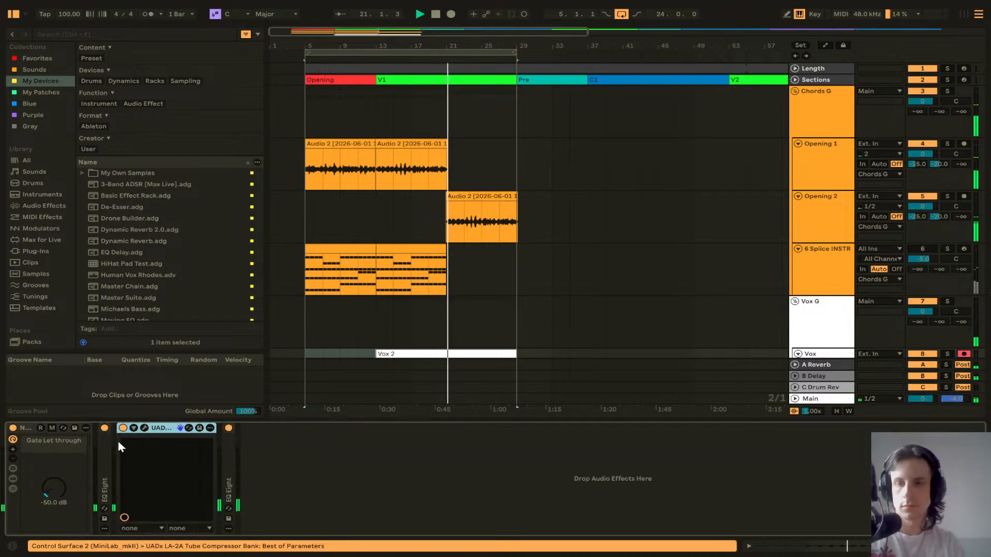
pyautogui.click(145, 429)
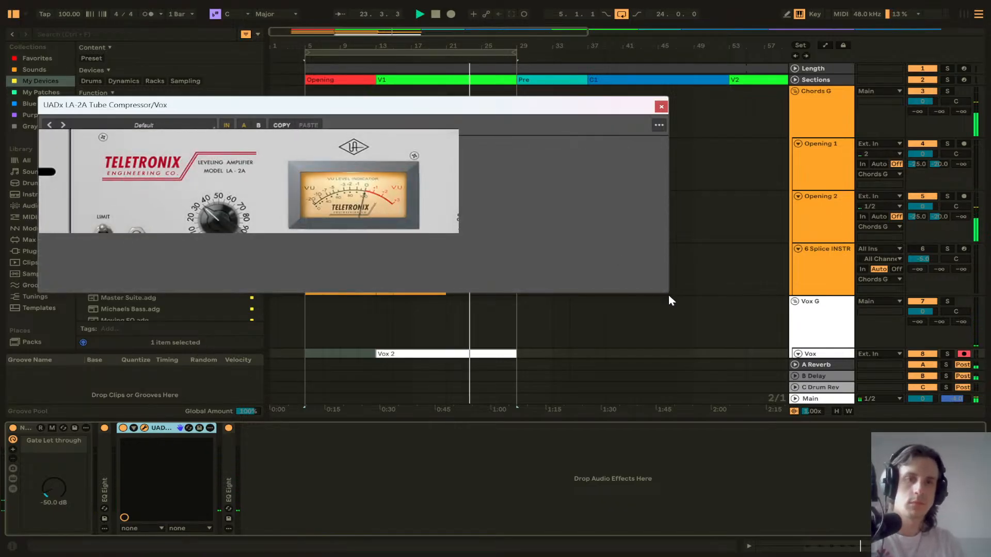
pyautogui.moveTo(400, 111); pyautogui.dragTo(411, 116)
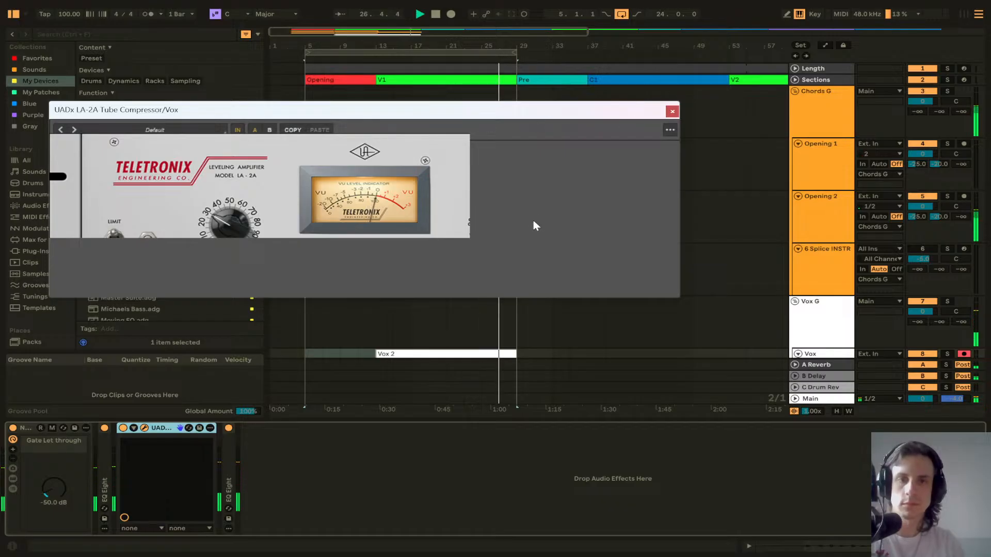
pyautogui.click(672, 113)
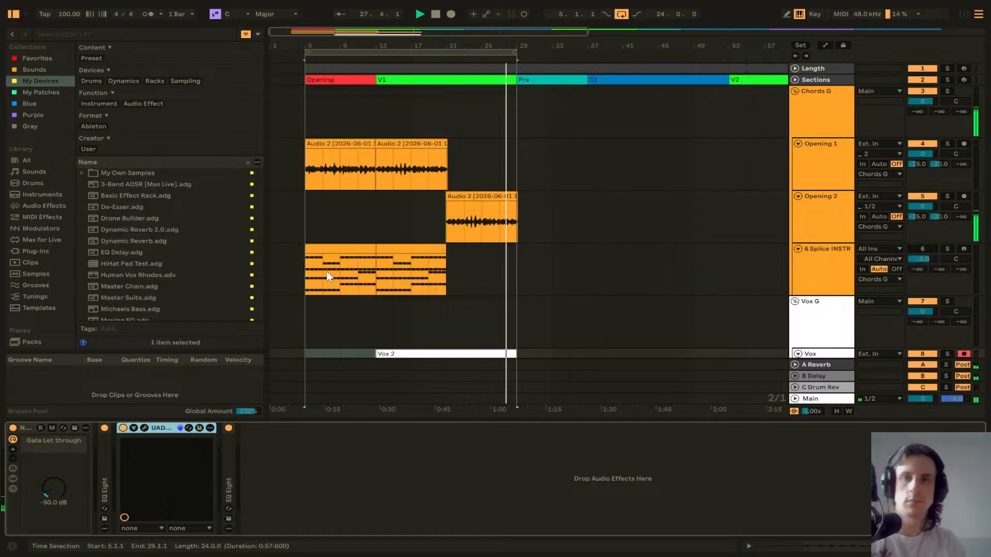
pyautogui.doubleClick(168, 429)
pyautogui.press('space')
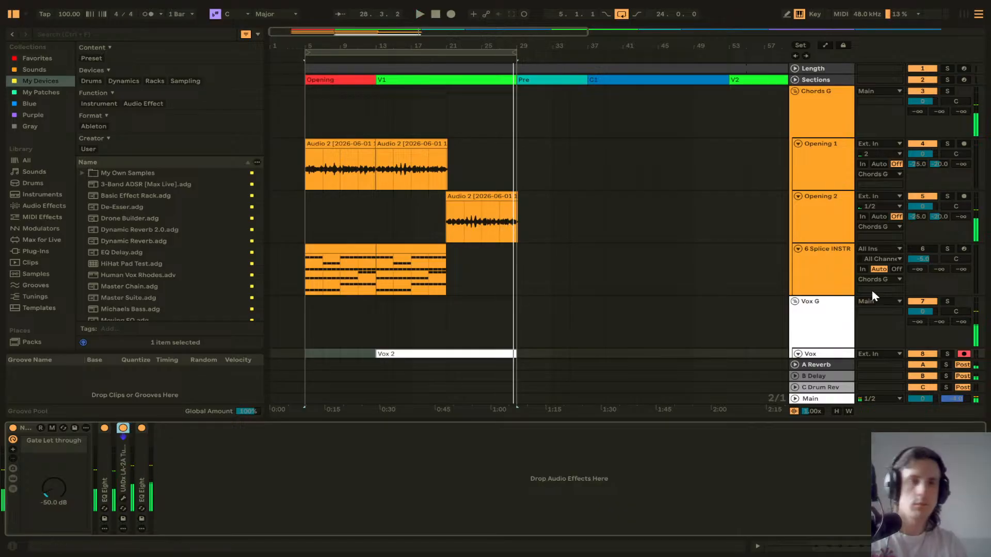
# Step: Play from bar 13 and set the Vox track's Delay send to -20 dB and its Reverb send to -30 dB
pyautogui.scroll(-3, 755, 265)
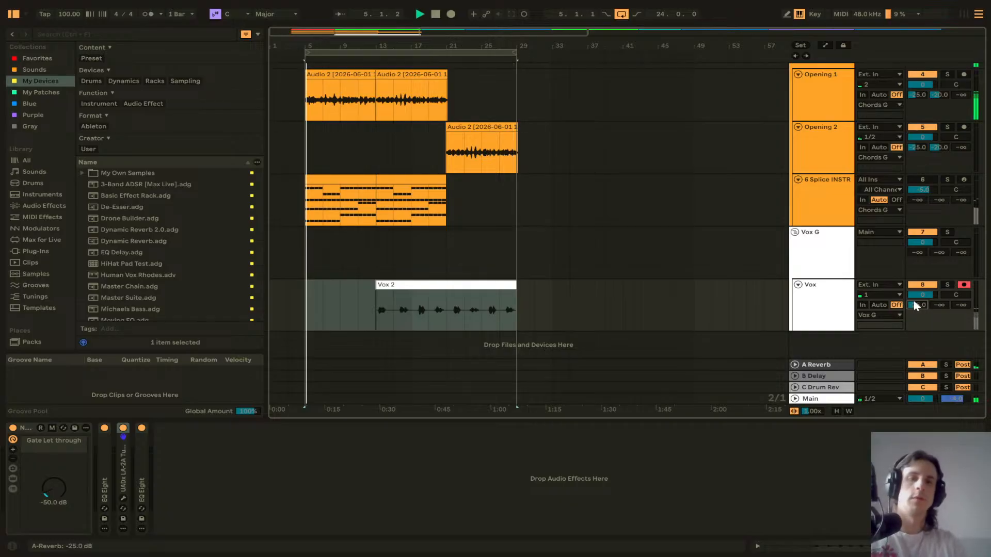
pyautogui.click(381, 302)
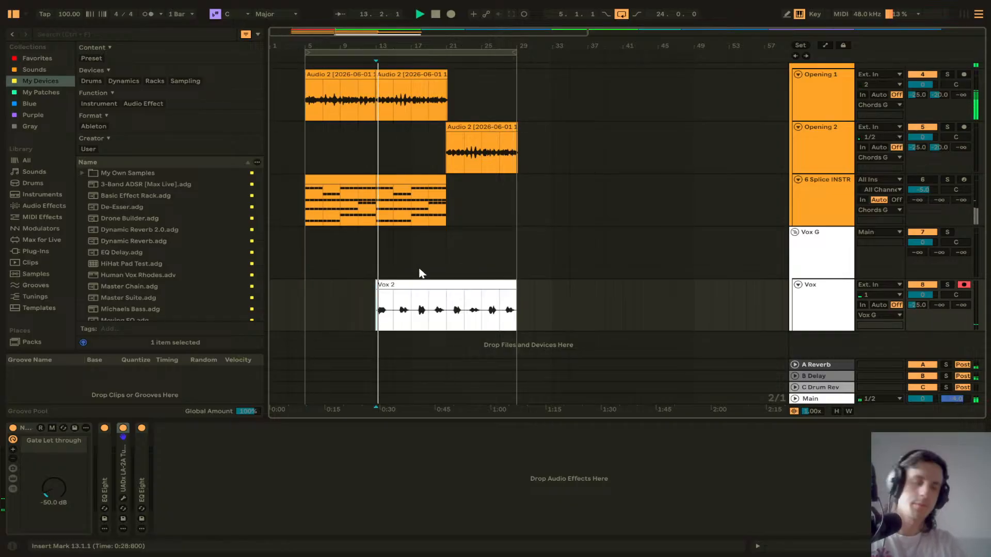
pyautogui.press('space')
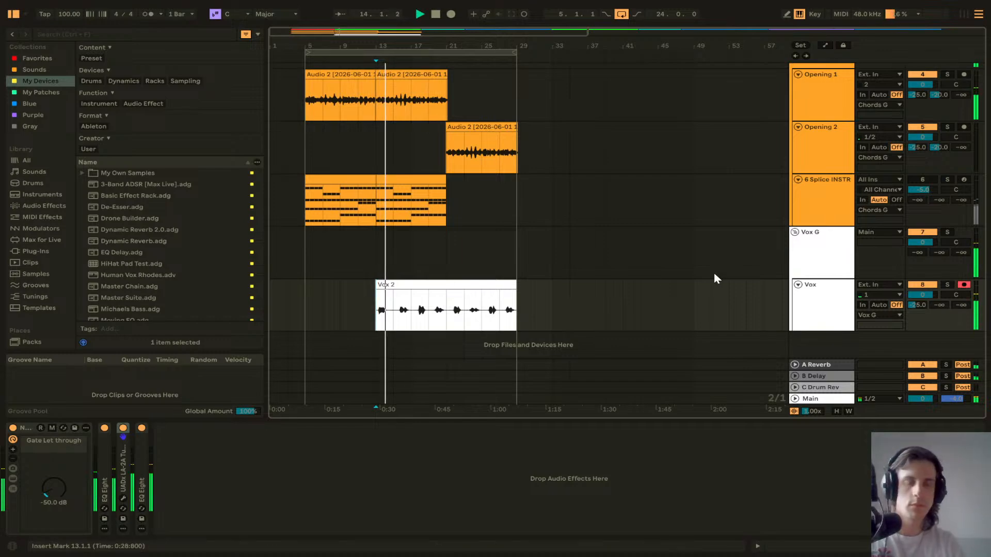
pyautogui.click(944, 303)
pyautogui.write('-20')
pyautogui.press('Return')
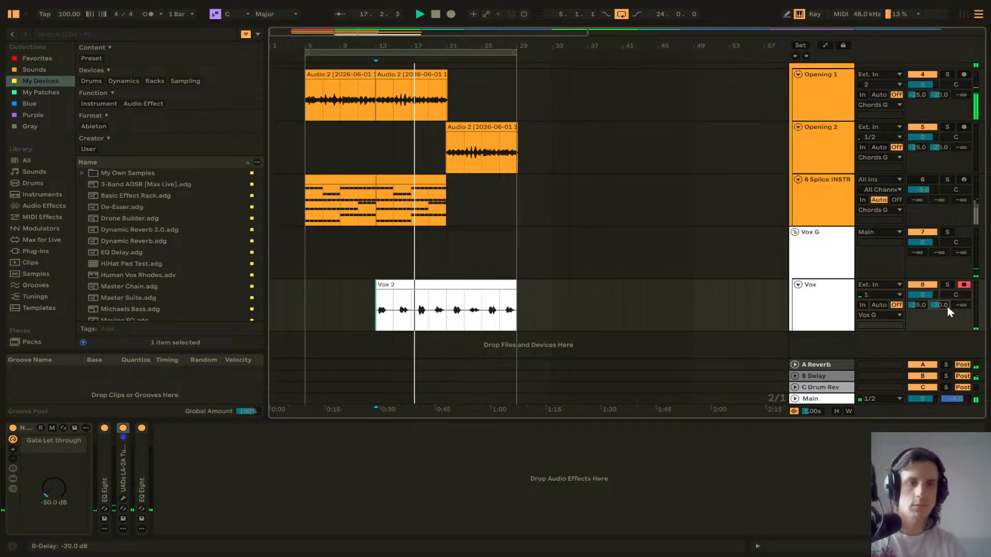
pyautogui.write('-30')
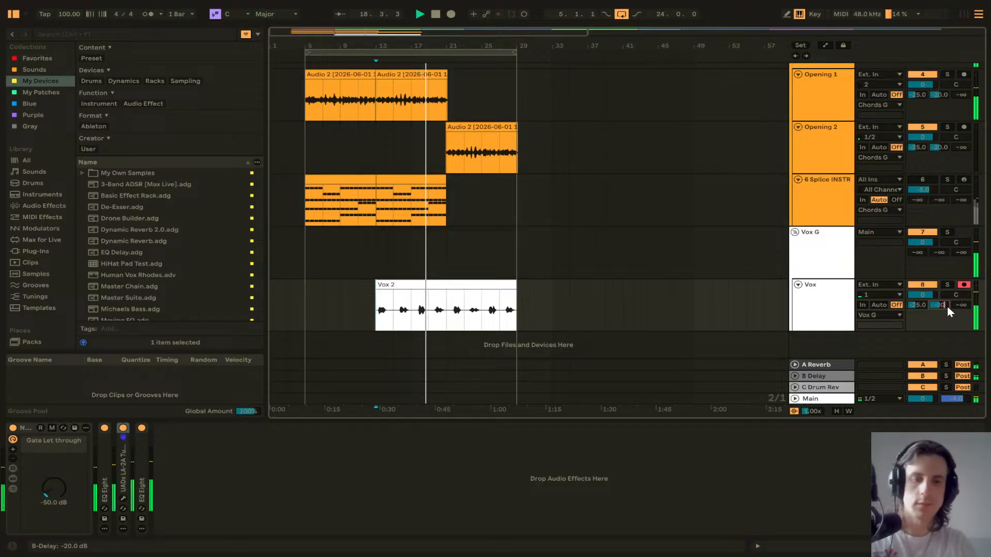
pyautogui.press('Return')
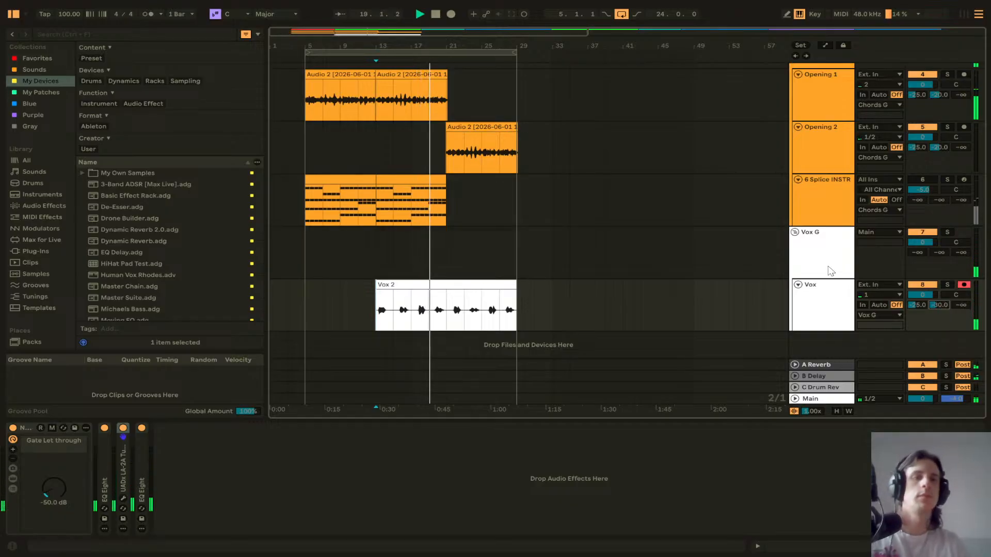
# Step: Set the Utility gain on the Opening 1 track to 5 dB
pyautogui.scroll(3, 674, 240)
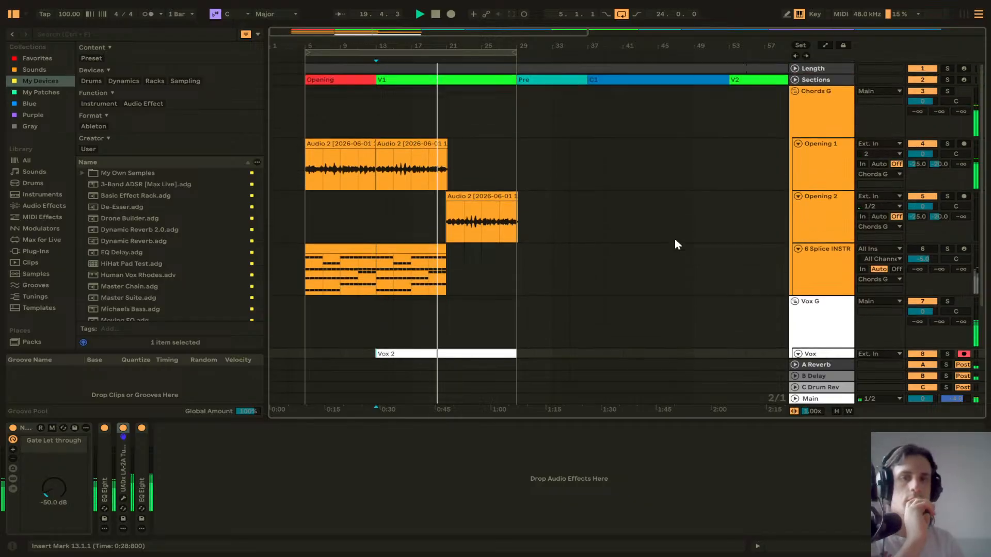
pyautogui.click(810, 126)
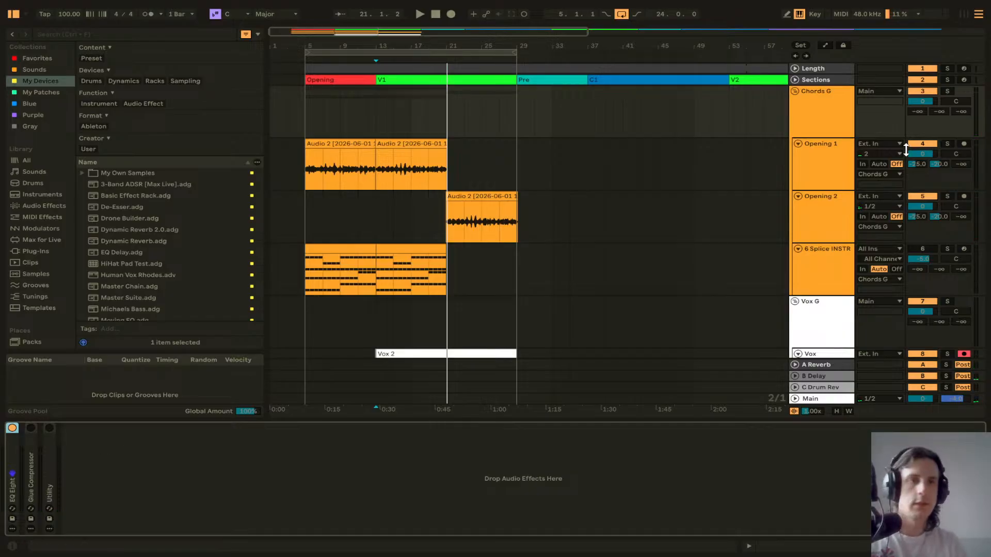
pyautogui.click(53, 468)
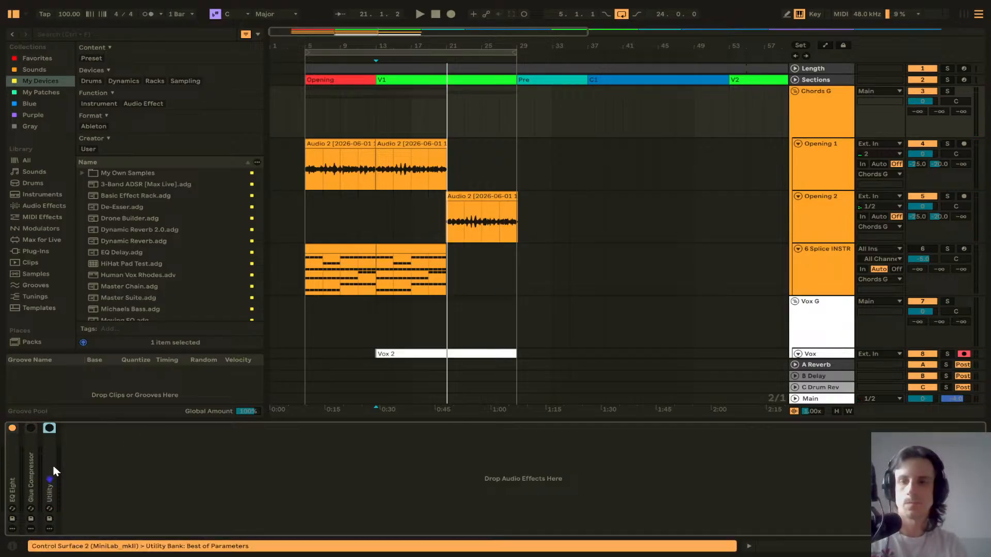
pyautogui.click(815, 166)
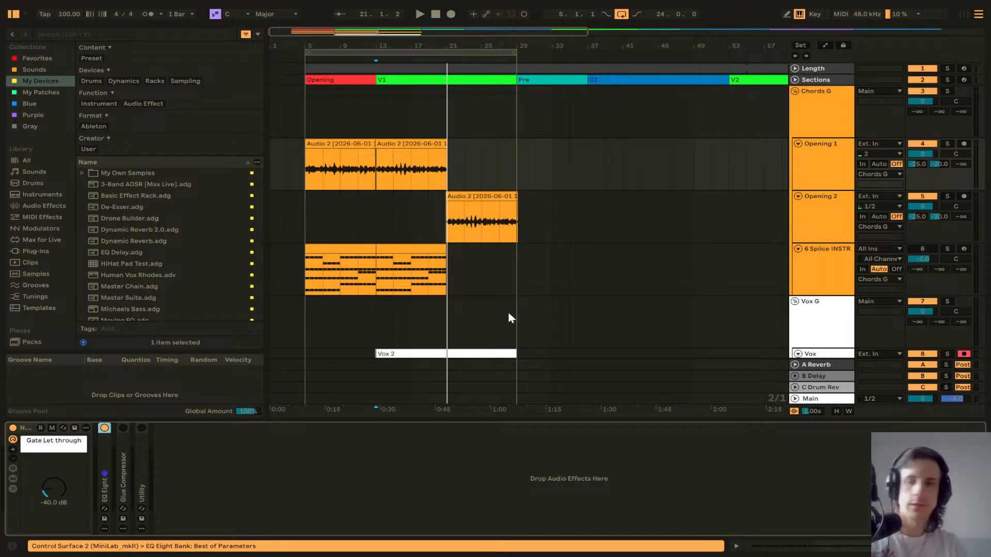
pyautogui.doubleClick(142, 467)
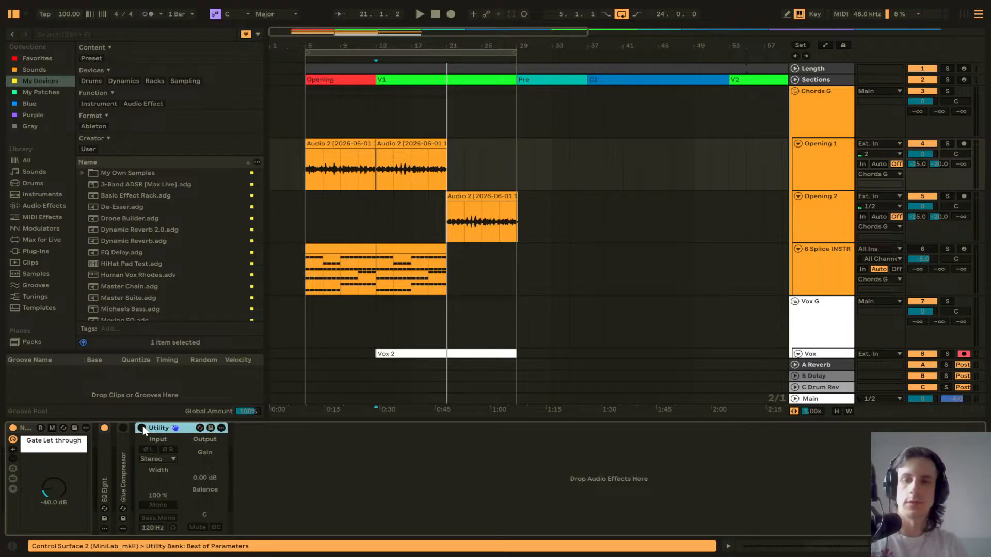
pyautogui.write('4')
pyautogui.press('Return')
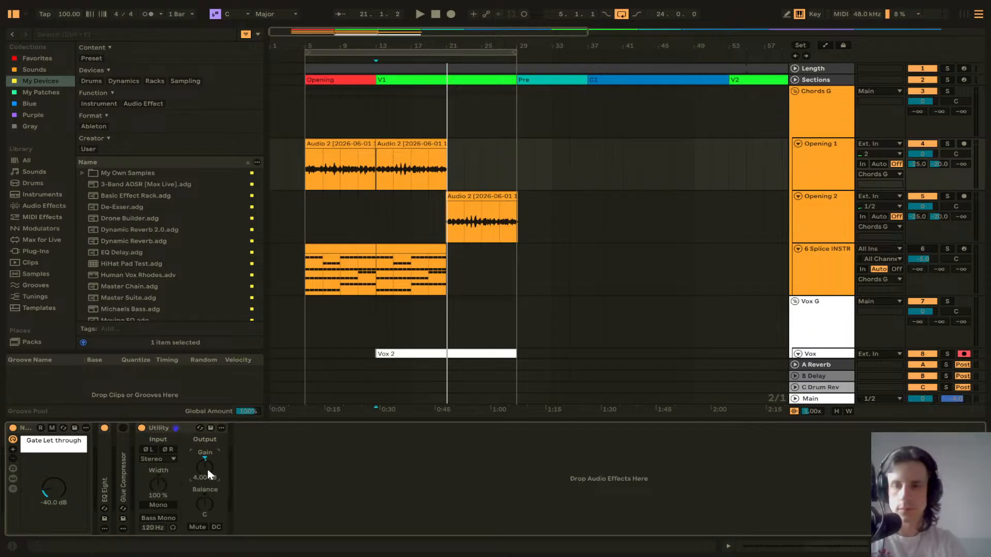
pyautogui.press('Up')
pyautogui.press('space')
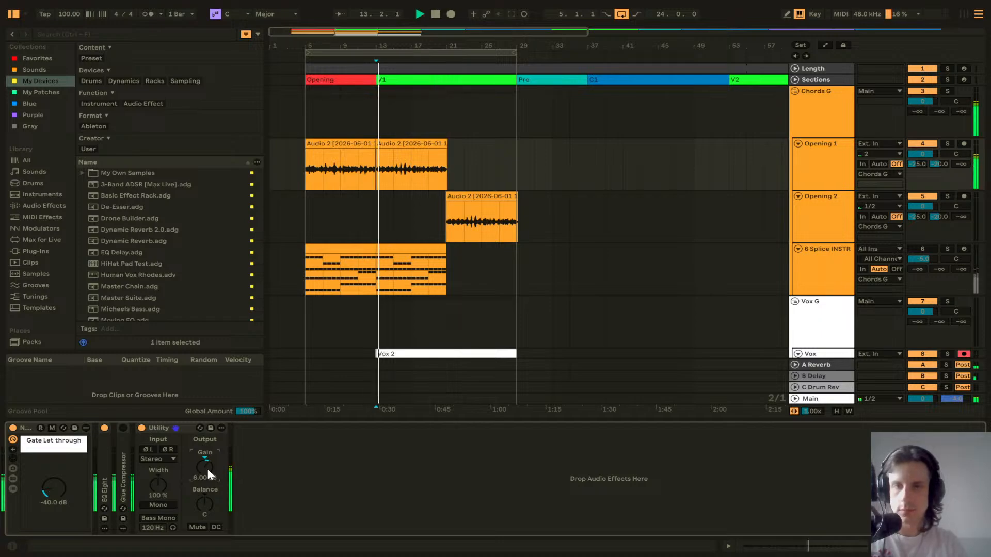
pyautogui.press('Down')
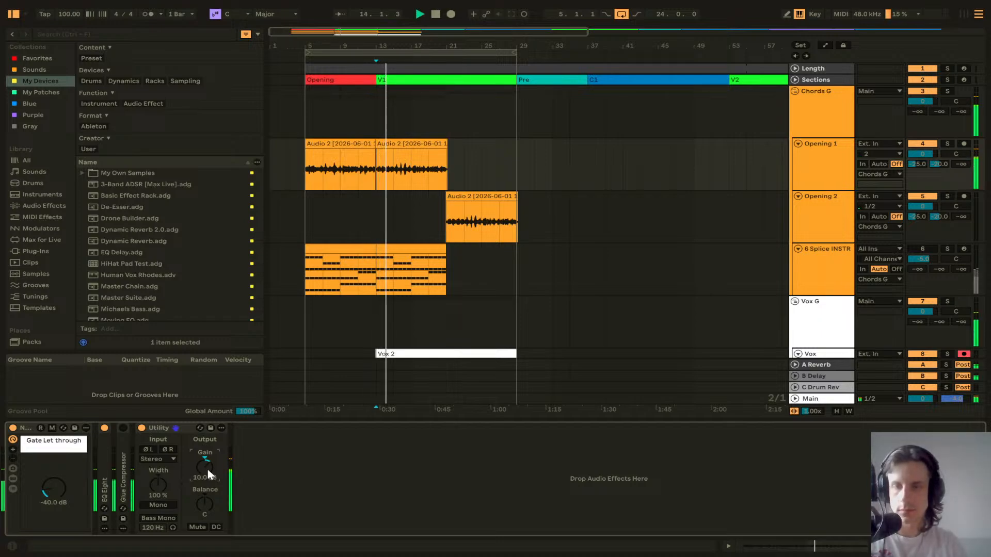
pyautogui.press('Down')
pyautogui.press('Down')
pyautogui.press('Down')
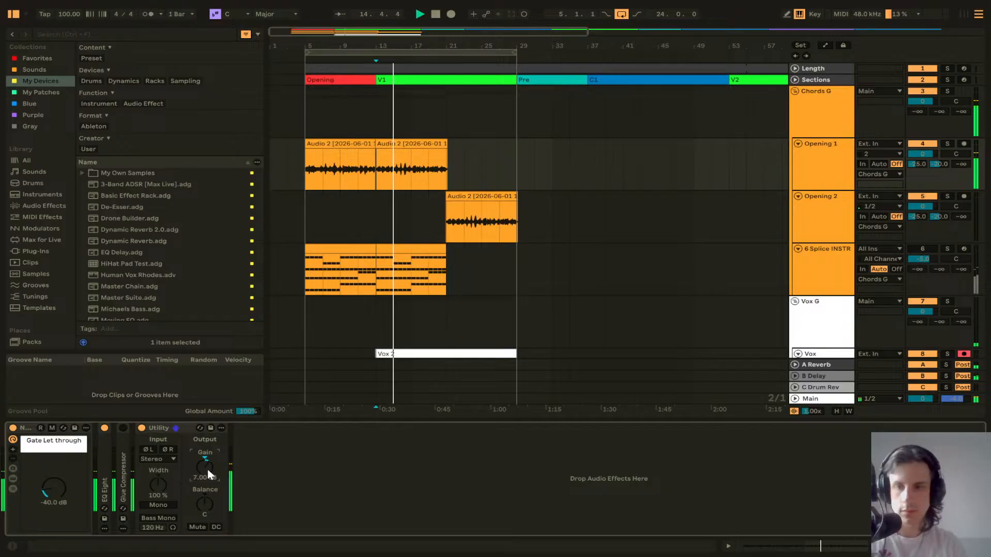
# Step: Set the Utility gain on the Opening 2 track to 5 dB
pyautogui.click(861, 241)
pyautogui.click(60, 454)
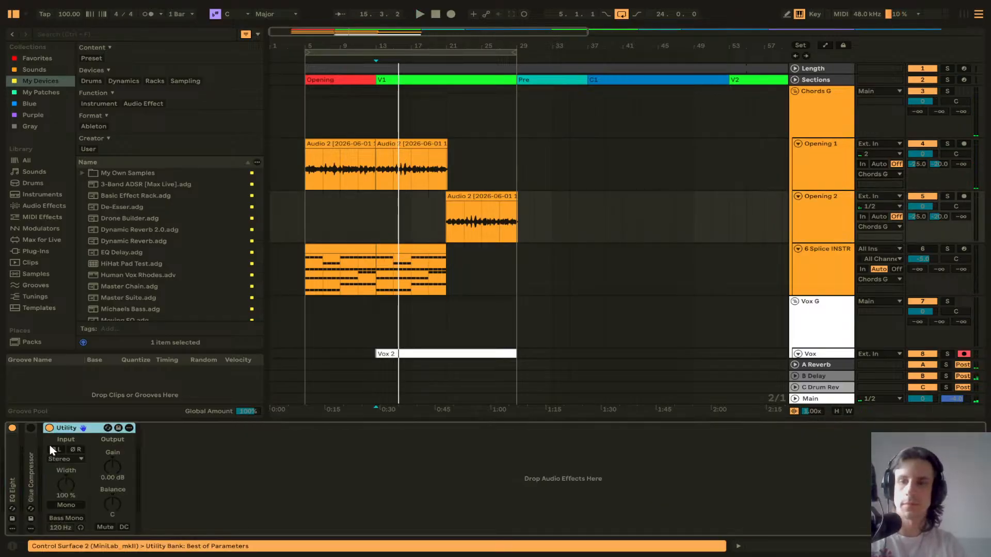
pyautogui.doubleClick(50, 451)
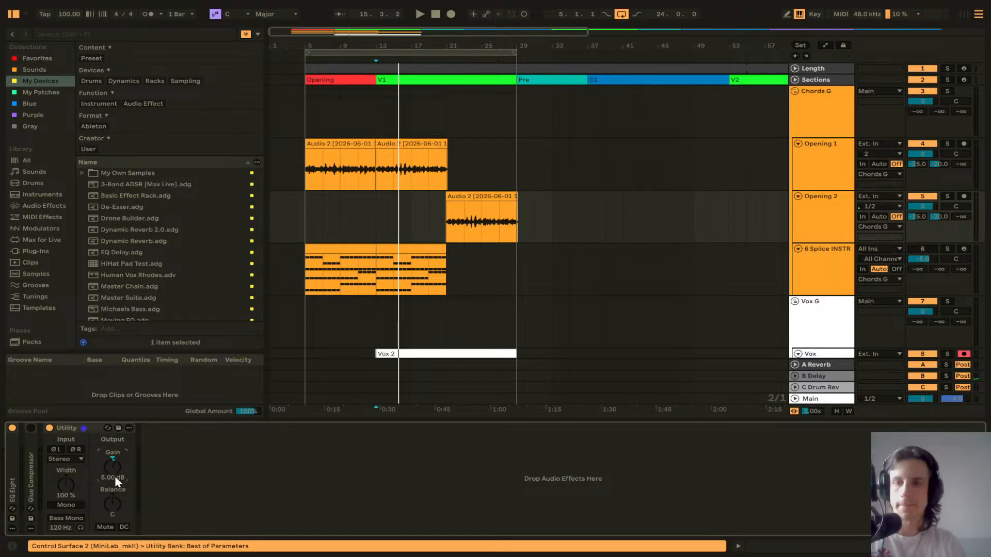
pyautogui.press('space')
pyautogui.doubleClick(92, 429)
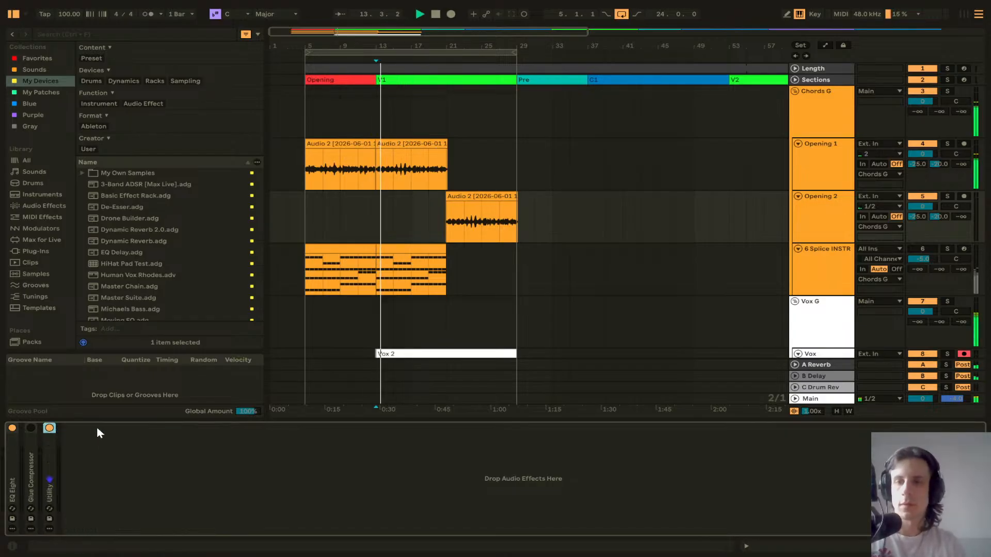
# Step: Search the browser for side and add a Side-Chain Compressor to the Chords G track
pyautogui.scroll(-2, 509, 309)
pyautogui.press('space')
pyautogui.scroll(2, 721, 200)
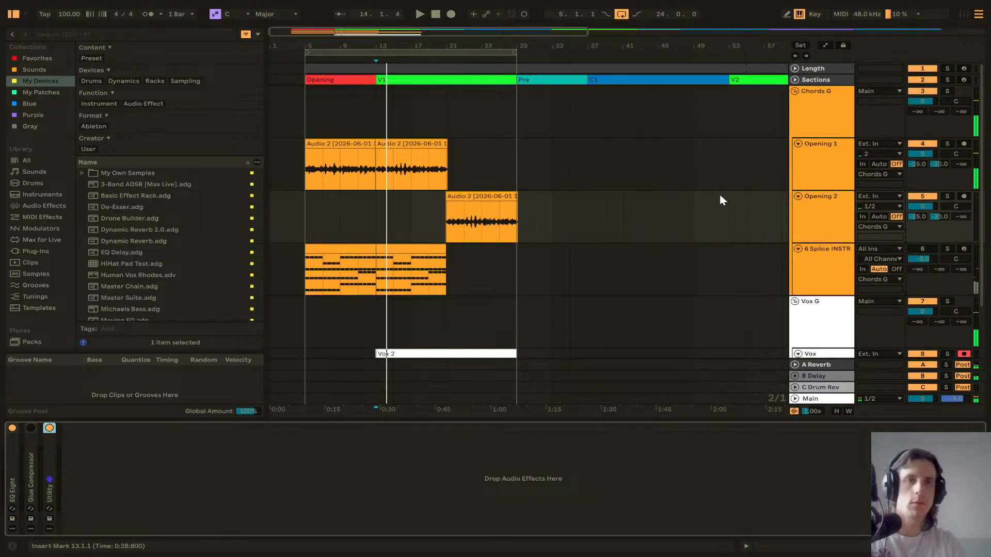
pyautogui.click(811, 135)
pyautogui.click(60, 33)
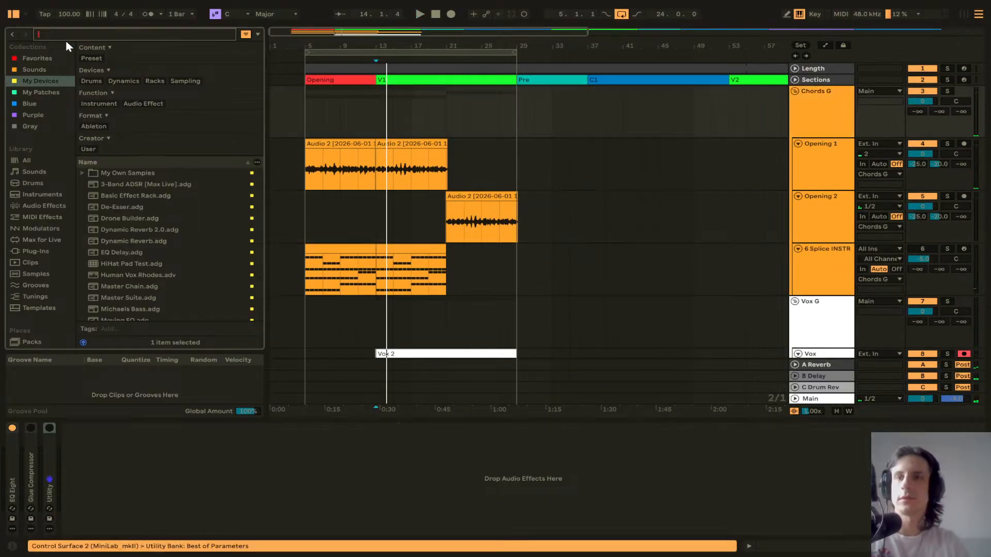
pyautogui.write('auto')
pyautogui.press('BackSpace')
pyautogui.press('BackSpace')
pyautogui.press('BackSpace')
pyautogui.press('BackSpace')
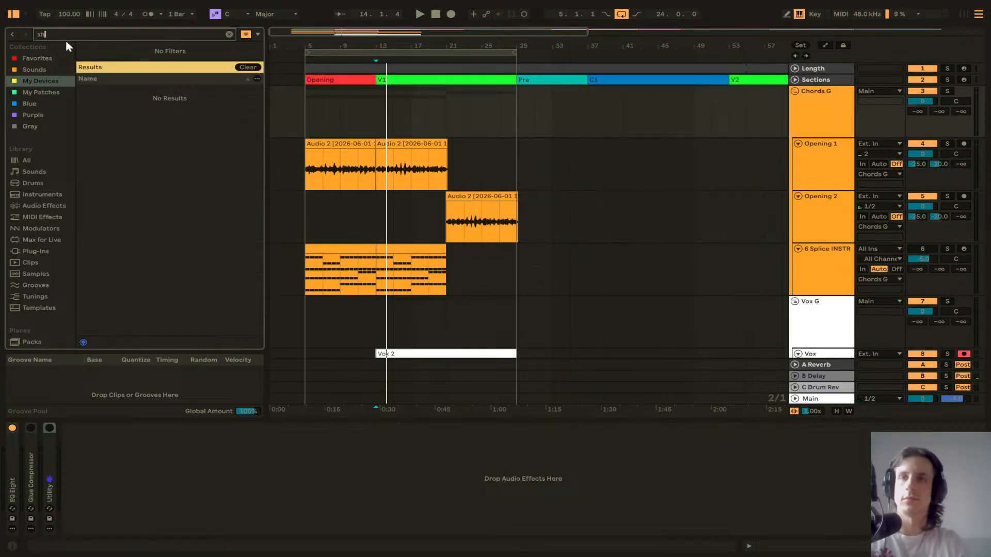
pyautogui.write('side')
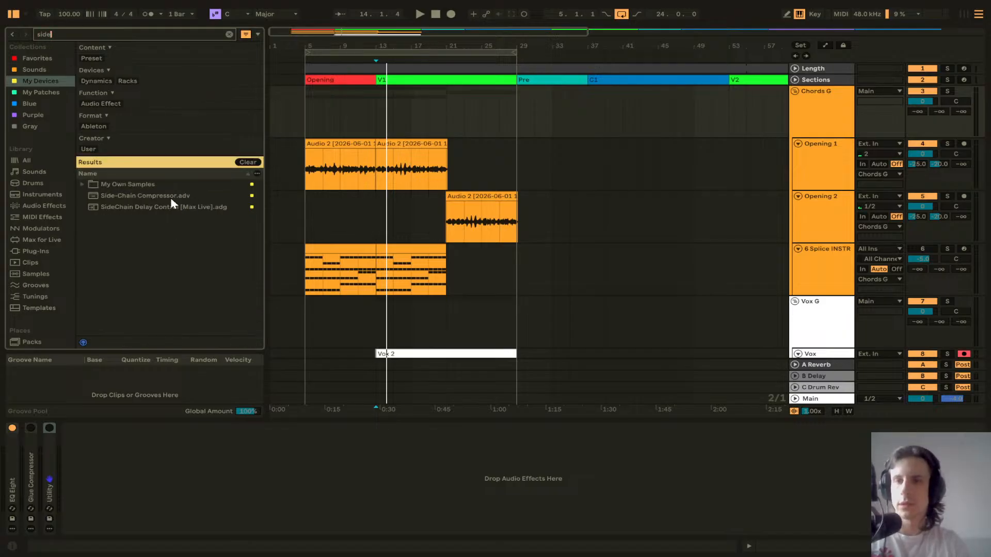
pyautogui.click(150, 196)
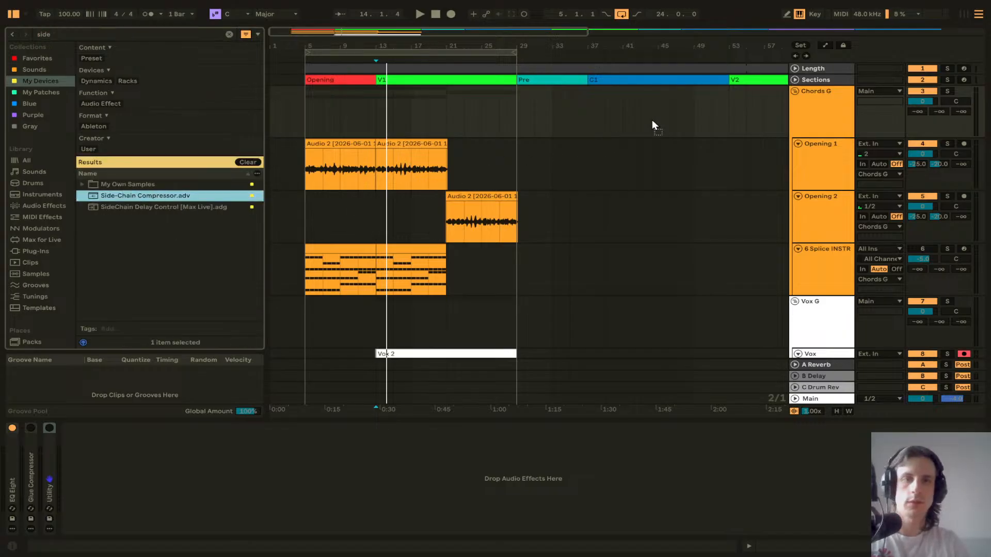
pyautogui.moveTo(660, 124); pyautogui.dragTo(663, 128)
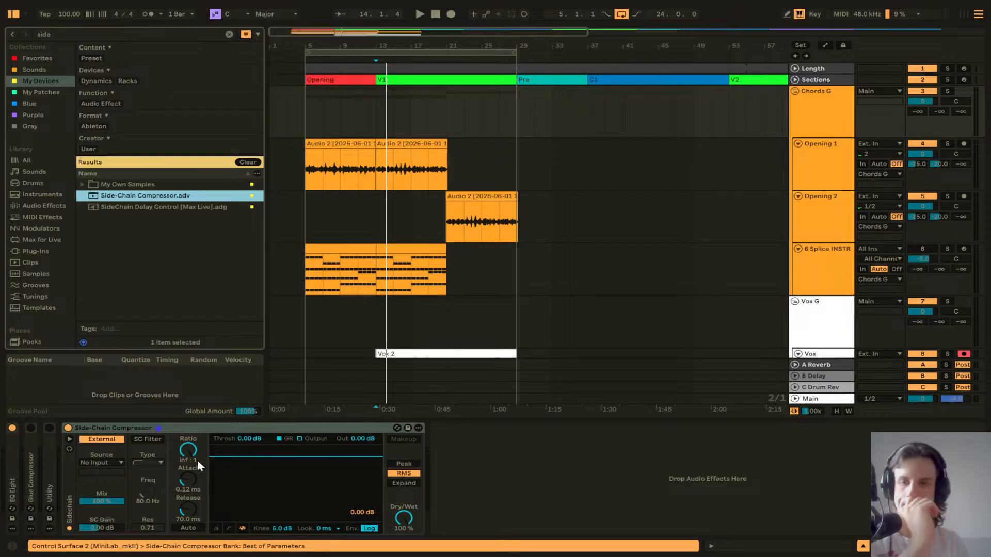
# Step: Set the Side-Chain Compressor's source to Vox G and lower its threshold to about -21.7 dB
pyautogui.click(114, 463)
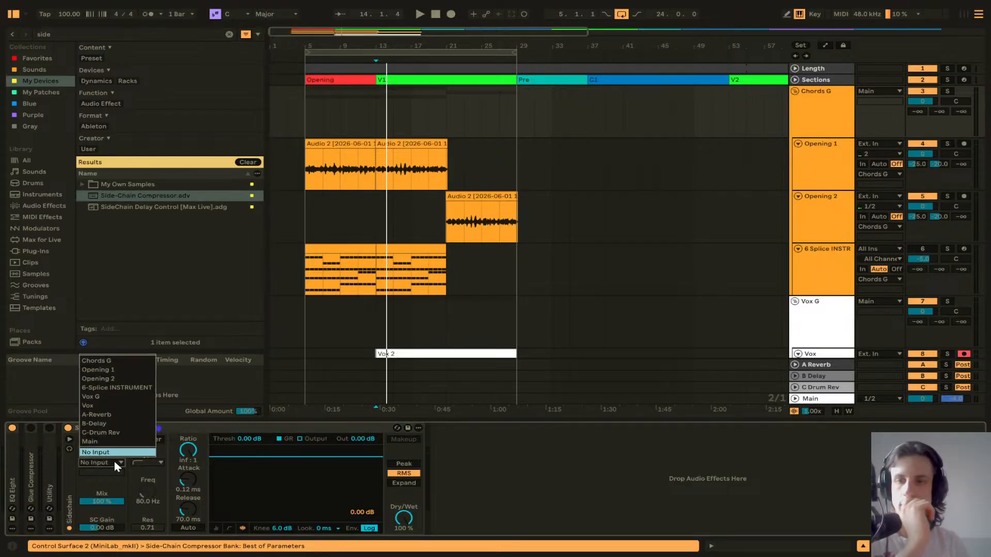
pyautogui.click(110, 397)
pyautogui.scroll(-3, 442, 305)
pyautogui.scroll(3, 451, 301)
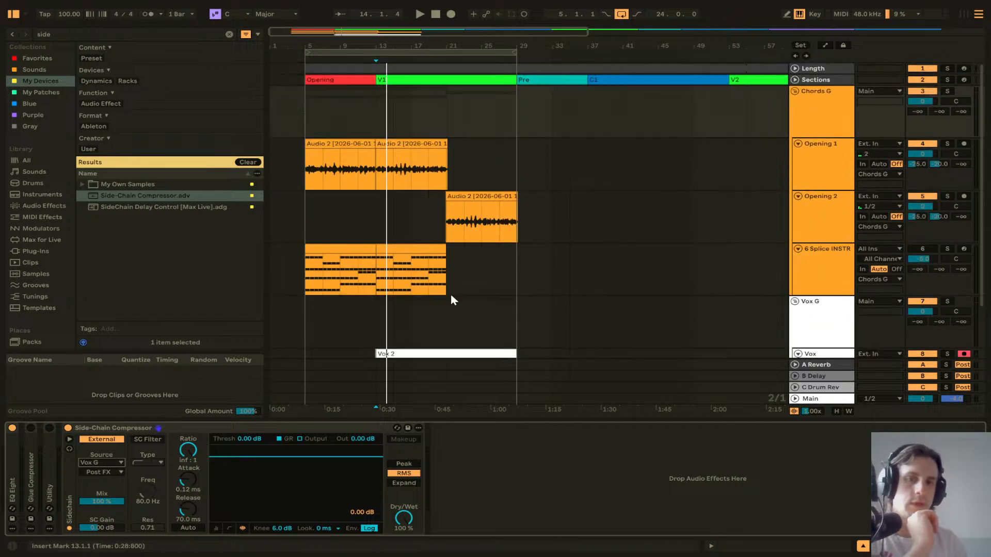
pyautogui.press('space')
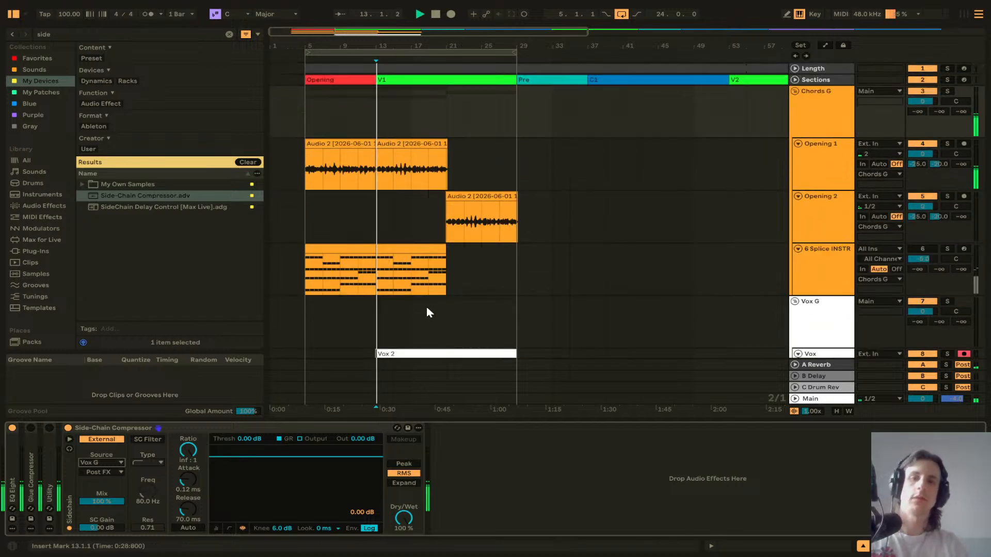
pyautogui.moveTo(250, 458); pyautogui.dragTo(249, 497)
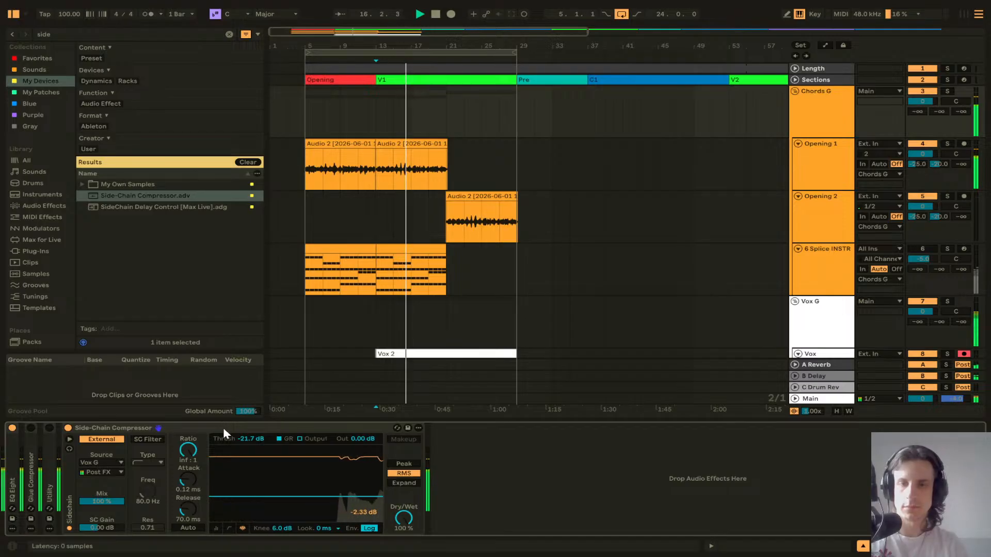
# Step: Lower the Side-Chain Compressor's threshold to about -25.3 dB and collapse the device
pyautogui.moveTo(268, 497); pyautogui.dragTo(272, 501)
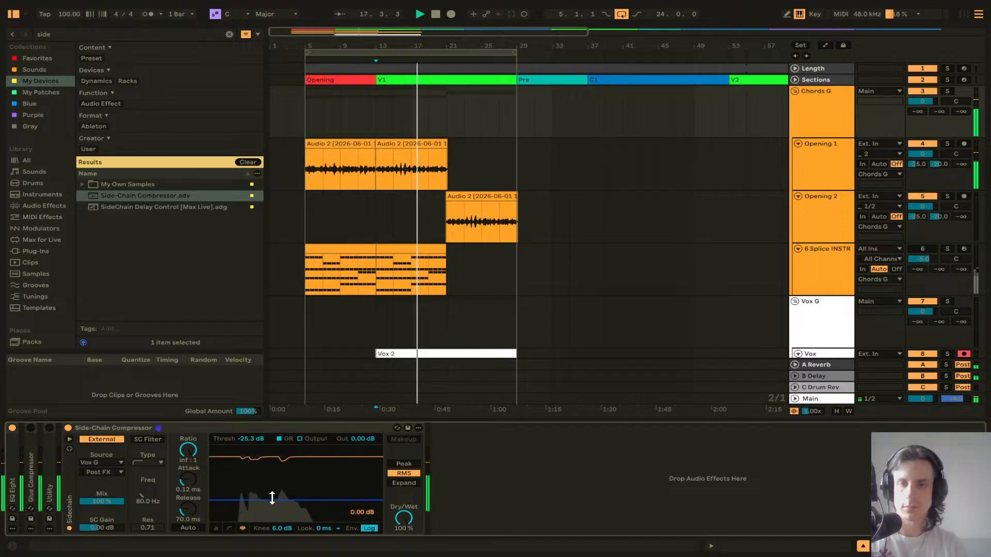
pyautogui.doubleClick(280, 427)
# Step: On the Vox track, open the UADx LA-2A and raise its peak reduction to 54 and gain to 40 while playing back
pyautogui.scroll(-3, 422, 343)
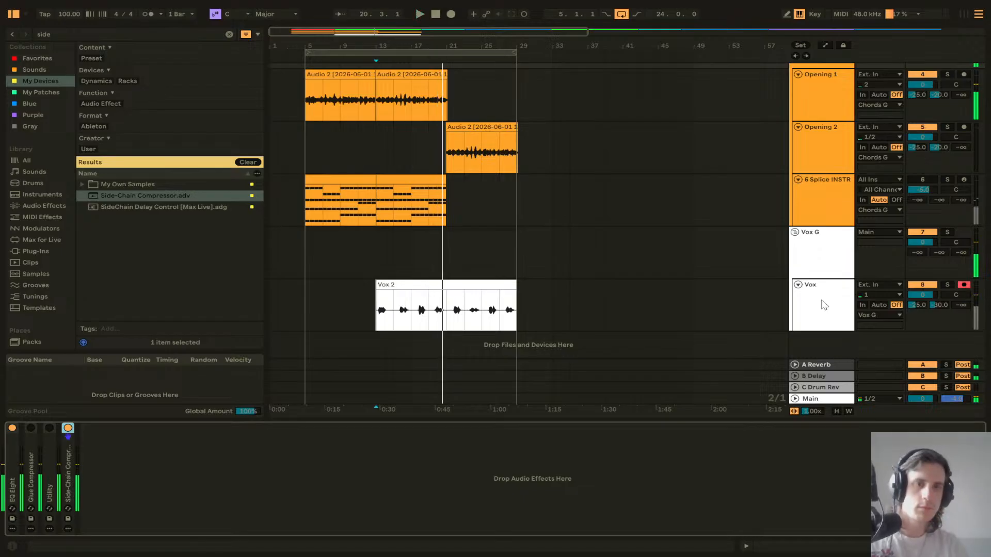
pyautogui.click(835, 308)
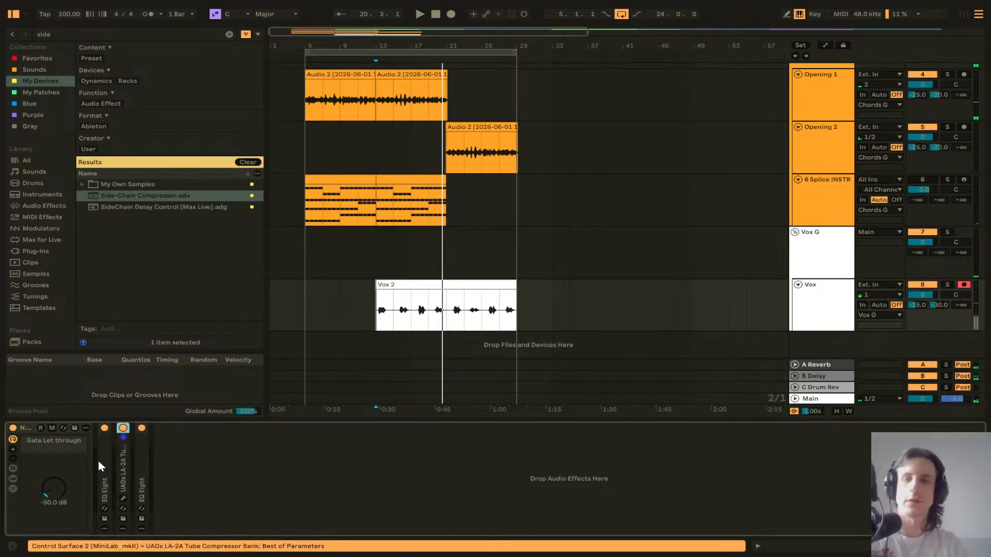
pyautogui.doubleClick(120, 474)
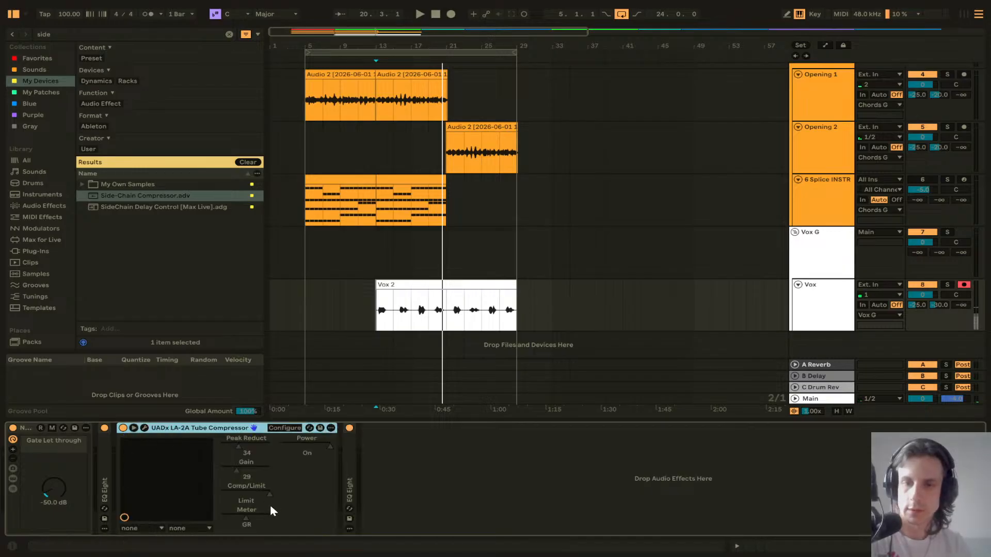
pyautogui.click(240, 452)
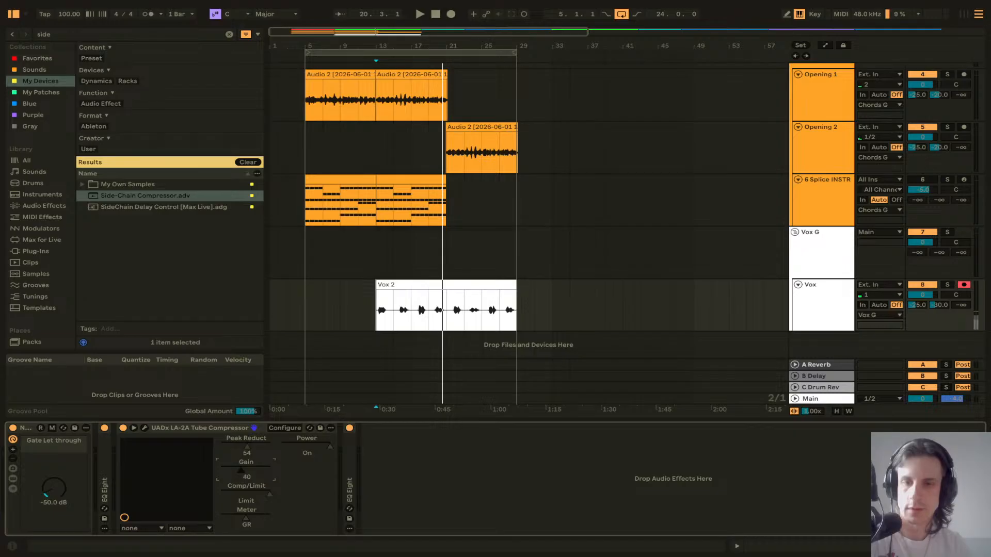
pyautogui.press('space')
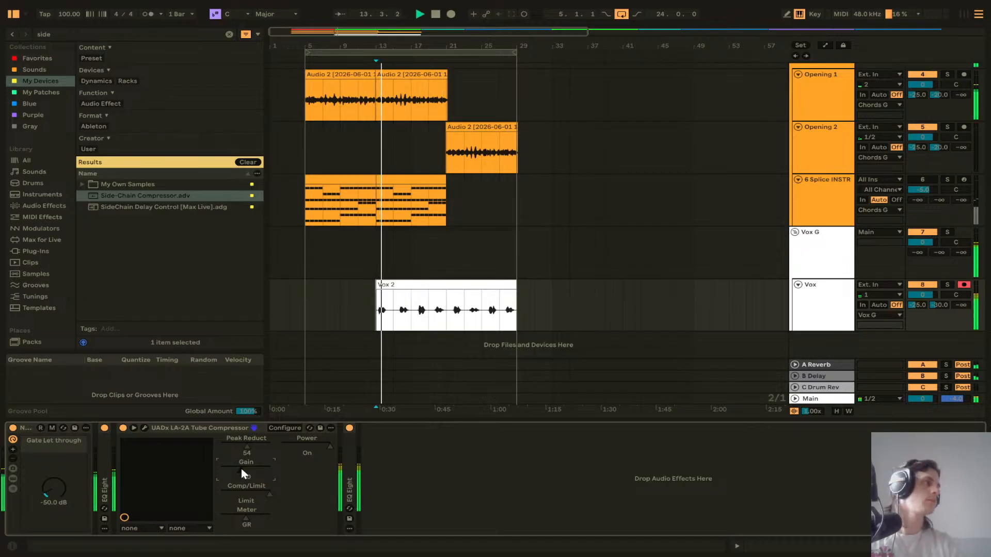
pyautogui.doubleClick(177, 428)
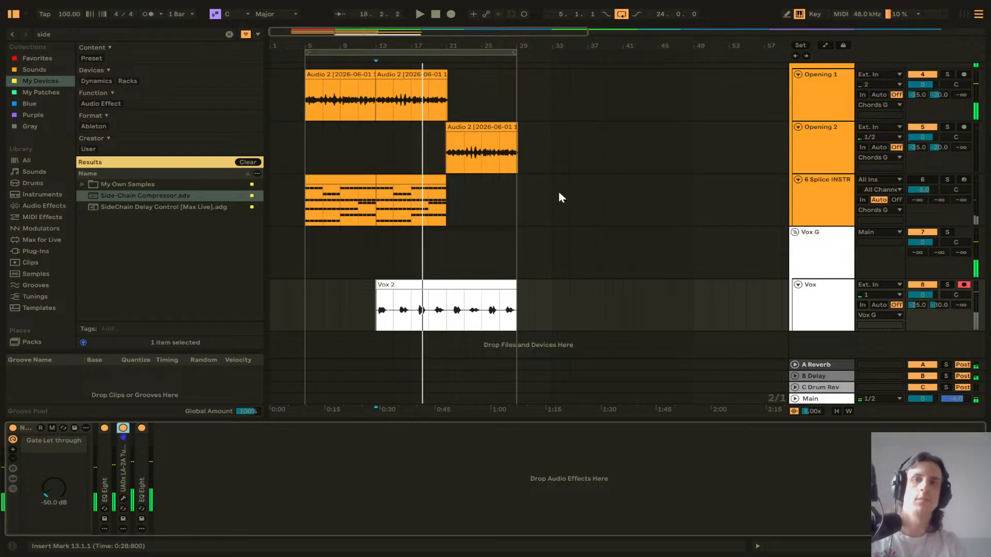
# Step: Paste a copy of the chord clip into the Pre section on the Splice INSTR track
pyautogui.scroll(2, 542, 192)
pyautogui.click(515, 125)
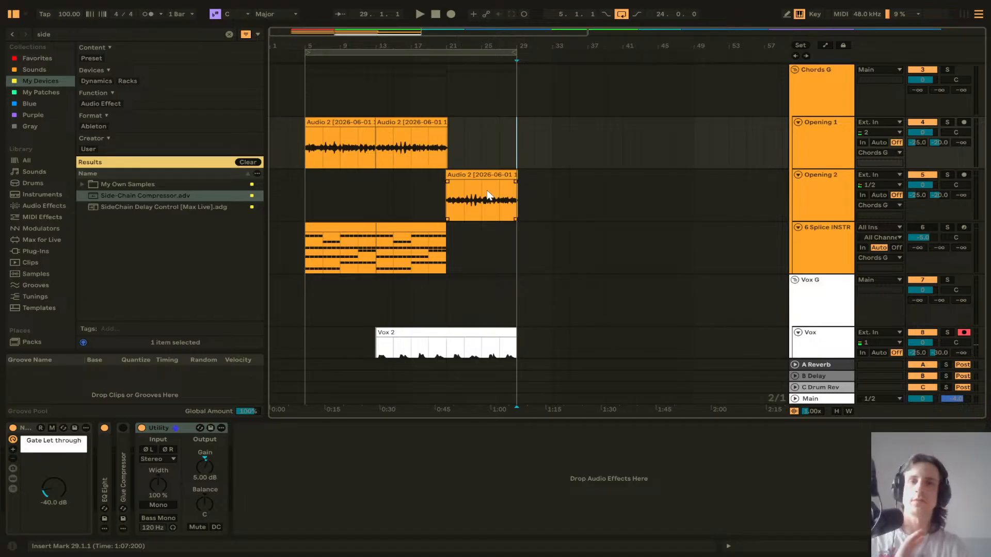
pyautogui.scroll(-2, 785, 184)
pyautogui.click(825, 163)
pyautogui.click(820, 218)
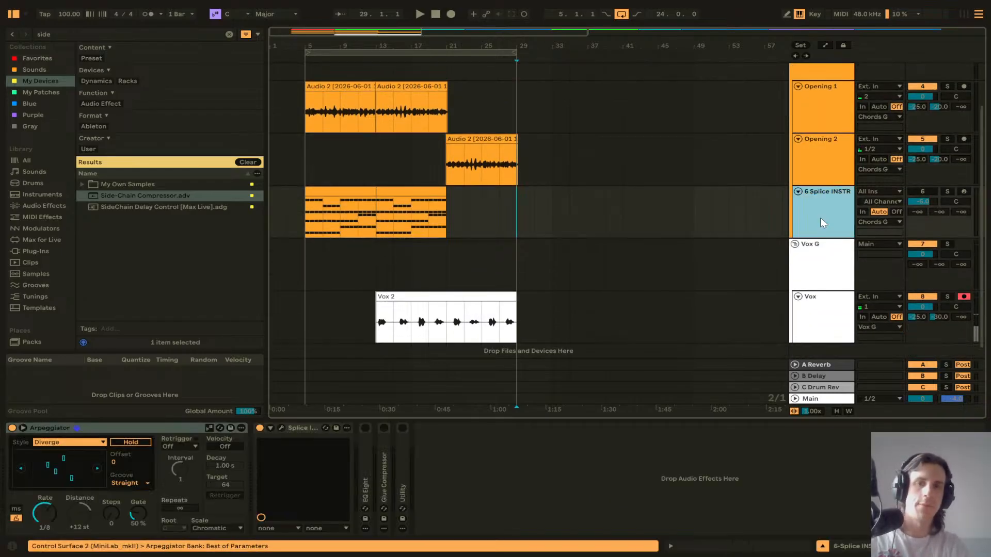
pyautogui.click(419, 192)
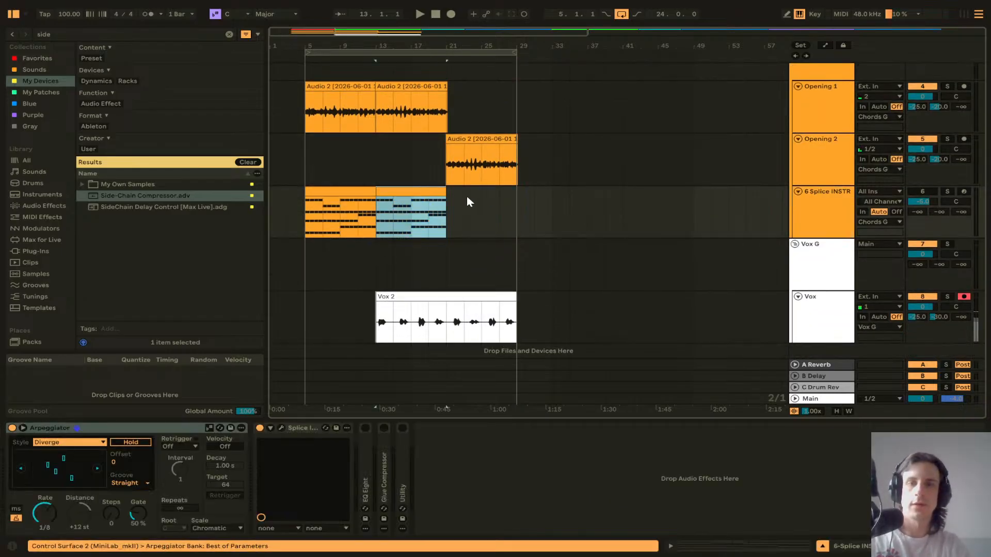
pyautogui.scroll(3, 533, 201)
pyautogui.click(541, 81)
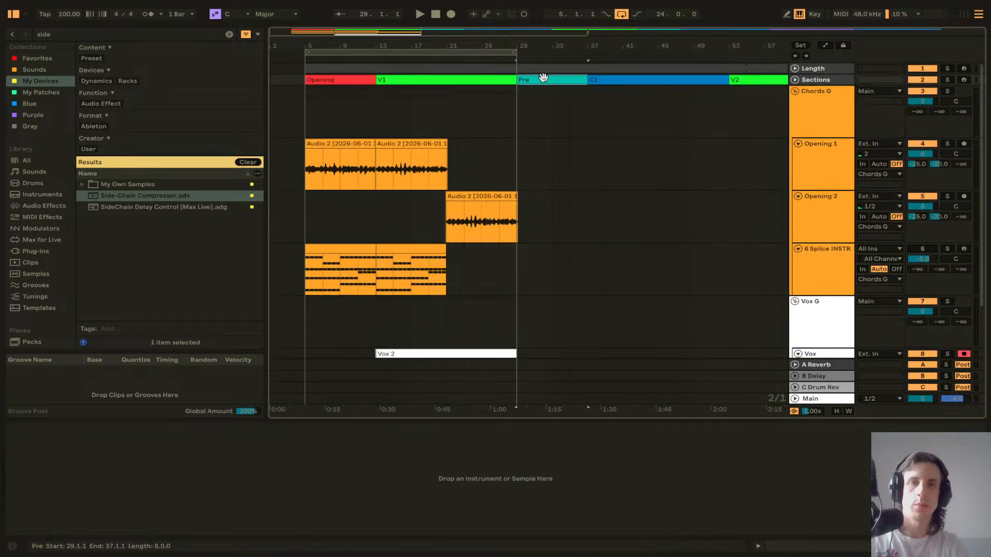
pyautogui.click(411, 249)
pyautogui.hotkey('ctrl', 'v')
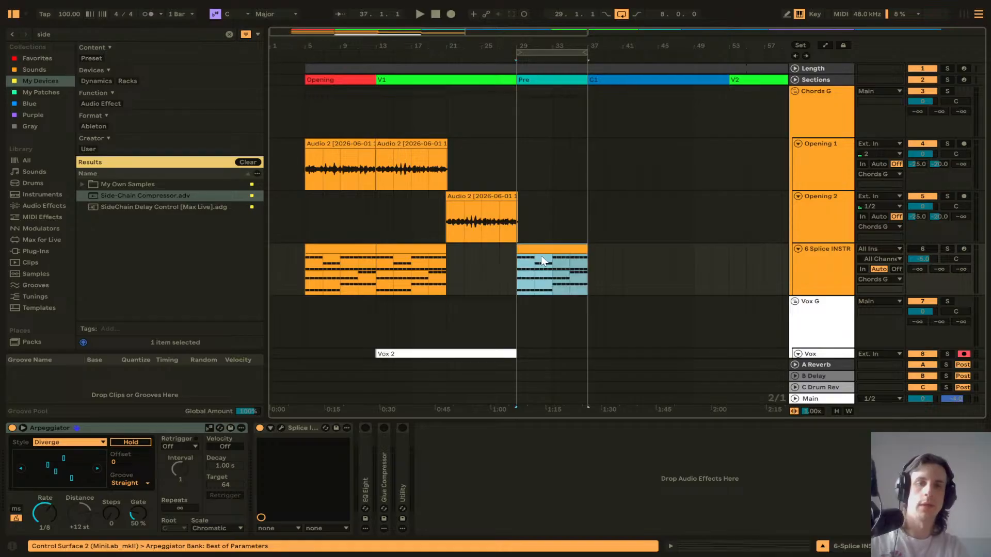
# Step: Open the pasted chord clip and delete the repeated second chord in its first bar
pyautogui.doubleClick(538, 255)
pyautogui.moveTo(404, 401); pyautogui.dragTo(455, 84)
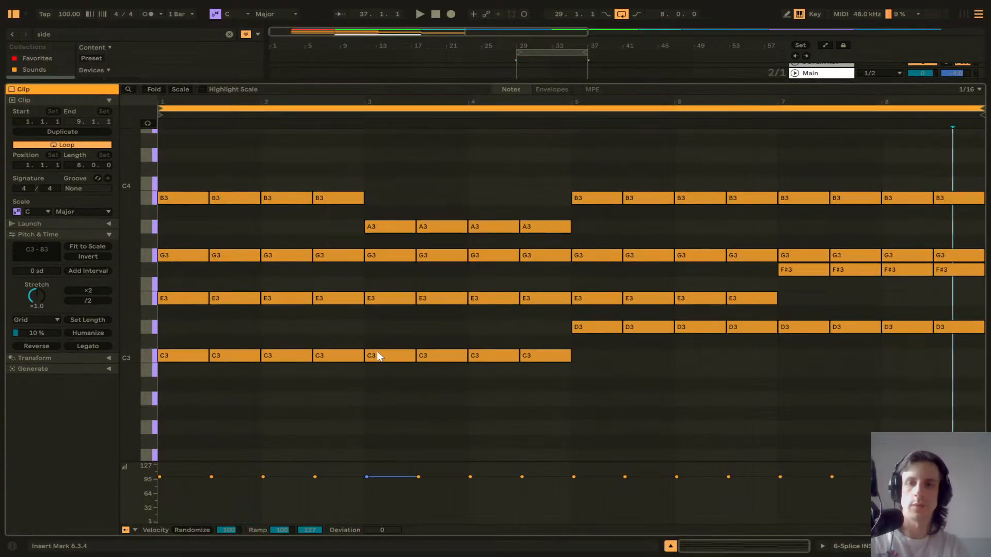
pyautogui.moveTo(223, 169); pyautogui.dragTo(255, 367)
pyautogui.press('Delete')
# Step: Lengthen the first C3–E3–G3–B3 chord to a full bar and duplicate it
pyautogui.moveTo(186, 171); pyautogui.dragTo(215, 362)
pyautogui.moveTo(208, 299); pyautogui.dragTo(260, 300)
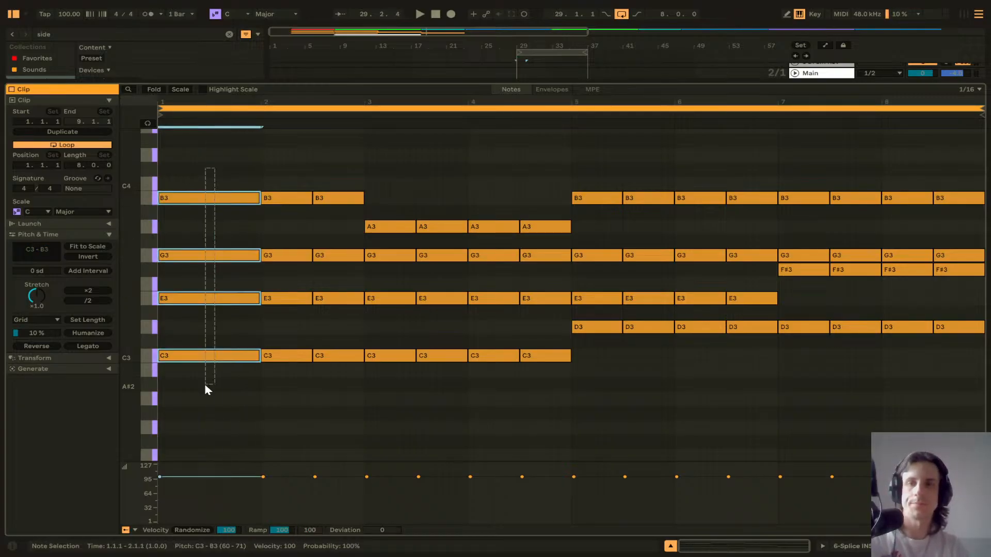
pyautogui.hotkey('ctrl', 'd')
# Step: Replace the repeated chords in bar 3 with one bar-long C3–E3–G3–A3 chord and duplicate it
pyautogui.moveTo(439, 211); pyautogui.dragTo(443, 378)
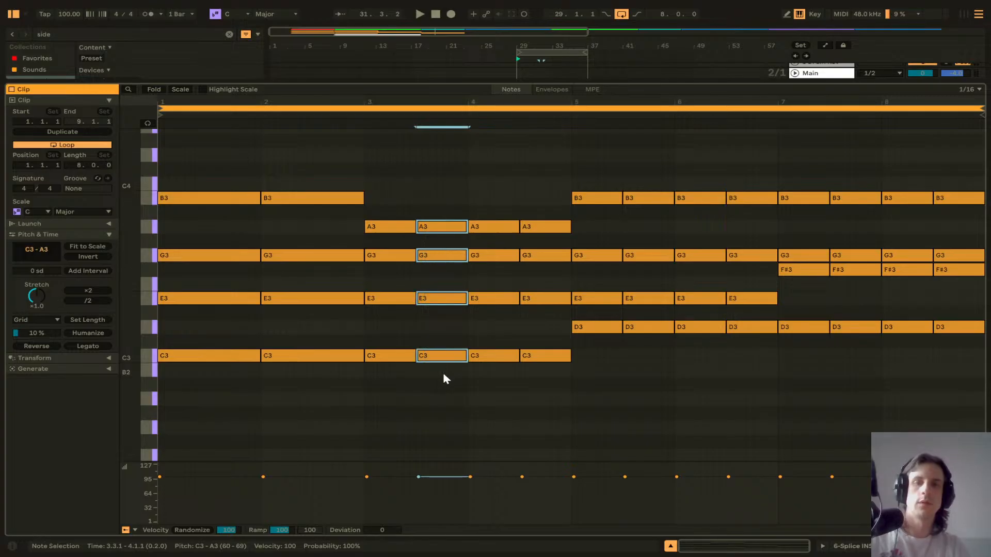
pyautogui.press('Delete')
pyautogui.moveTo(393, 238); pyautogui.dragTo(393, 408)
pyautogui.moveTo(414, 302); pyautogui.dragTo(469, 311)
pyautogui.hotkey('ctrl', 'd')
# Step: Replace the repeated chords in bar 5 with one bar-long D3–E3–G3–B3 chord and duplicate it
pyautogui.moveTo(642, 186); pyautogui.dragTo(655, 380)
pyautogui.press('Delete')
pyautogui.click(605, 166)
pyautogui.moveTo(605, 168); pyautogui.dragTo(621, 290)
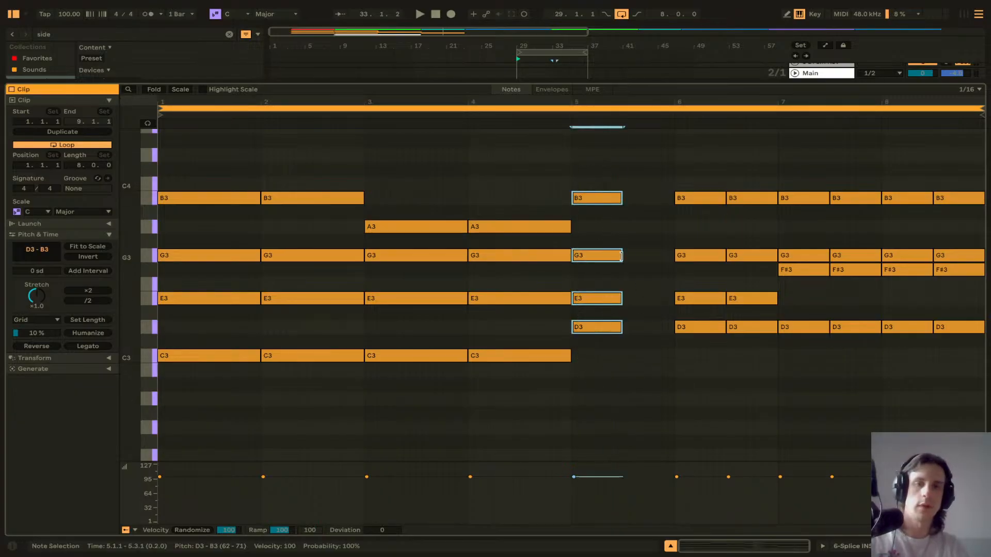
pyautogui.moveTo(621, 256); pyautogui.dragTo(669, 255)
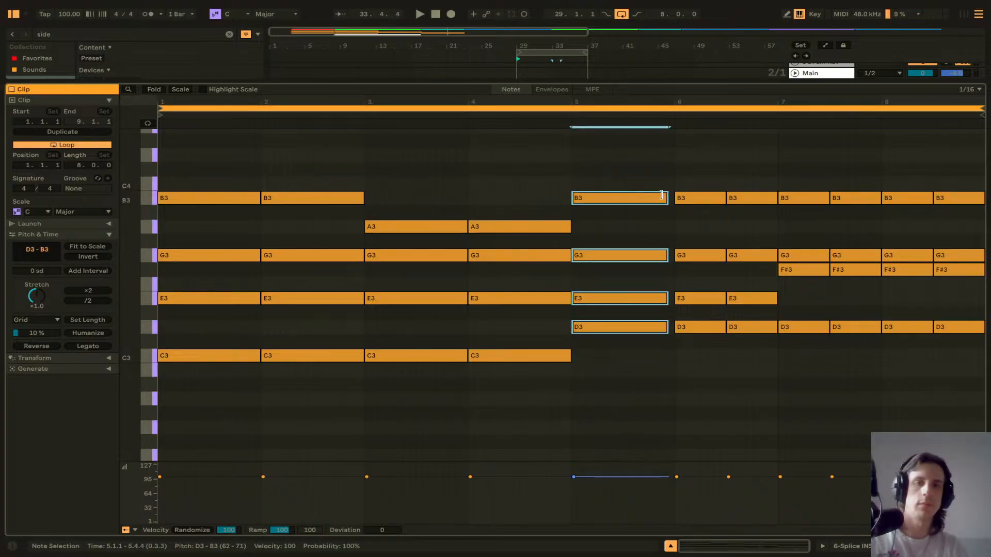
pyautogui.moveTo(667, 197); pyautogui.dragTo(675, 197)
pyautogui.moveTo(644, 168); pyautogui.dragTo(637, 374)
pyautogui.hotkey('ctrl', 'd')
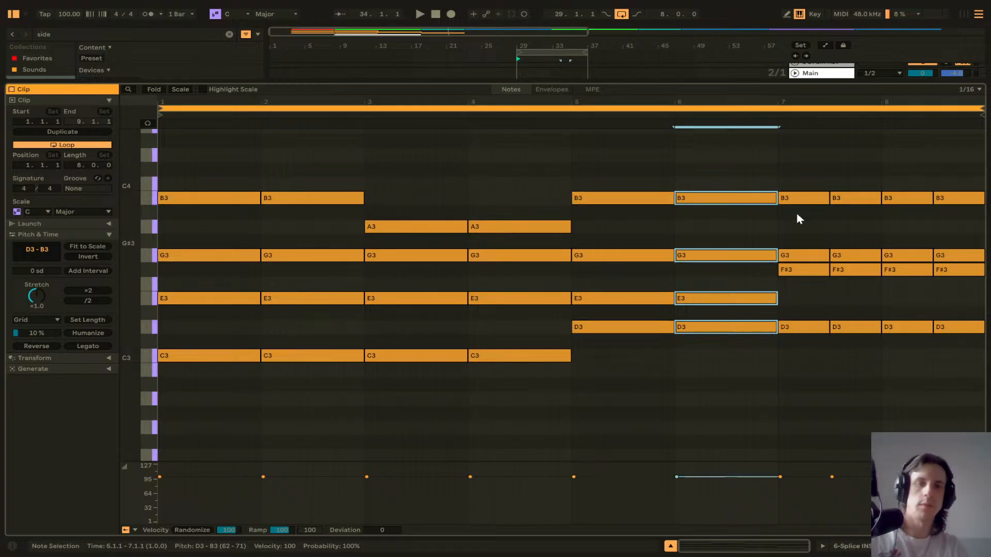
# Step: Replace the repeated chords in bar 7 with one bar-long D3–F#3–G3–B3 chord and duplicate it
pyautogui.moveTo(854, 157); pyautogui.dragTo(874, 365)
pyautogui.press('Delete')
pyautogui.moveTo(799, 143); pyautogui.dragTo(820, 325)
pyautogui.moveTo(828, 272); pyautogui.dragTo(870, 358)
pyautogui.moveTo(872, 270); pyautogui.dragTo(880, 271)
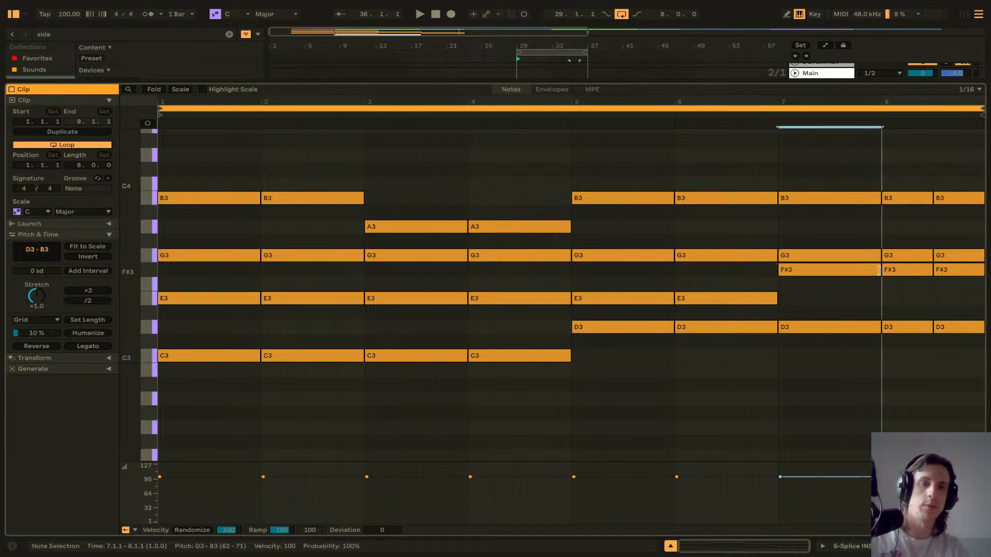
pyautogui.hotkey('ctrl', 'd')
# Step: Close the clip editor and turn off the Arpeggiator on the Splice INSTR track
pyautogui.moveTo(699, 81); pyautogui.dragTo(686, 376)
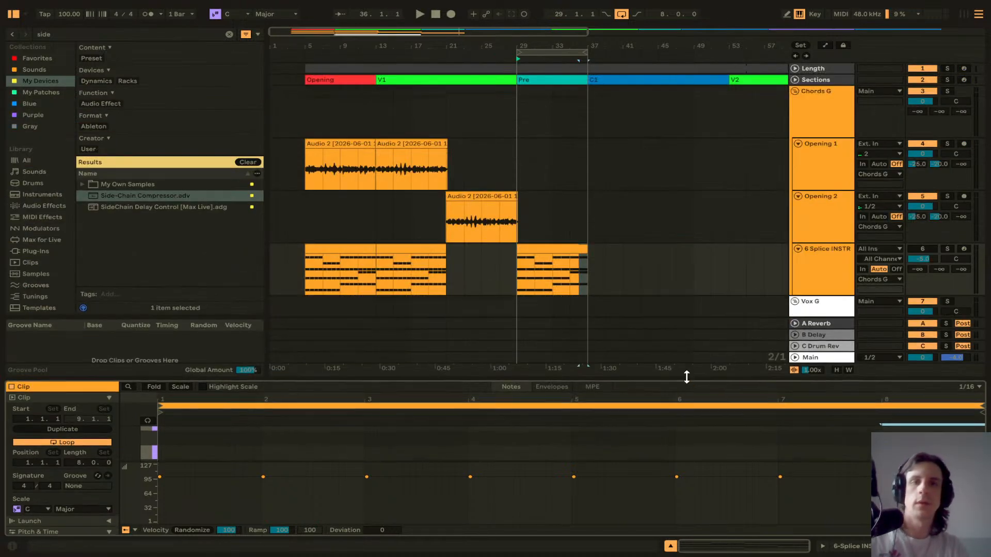
pyautogui.hotkey('shift', 'Tab')
pyautogui.click(12, 428)
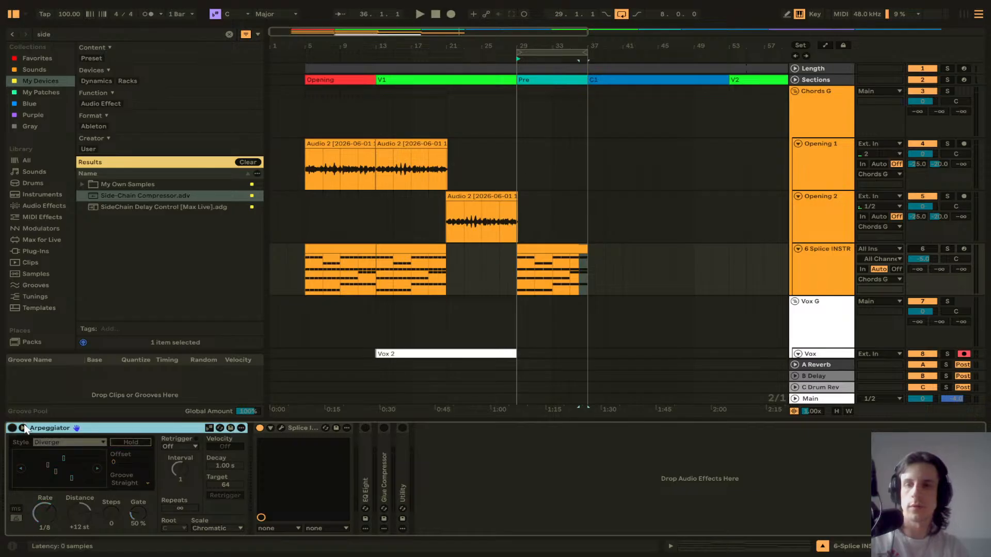
# Step: Play back the Pre section chord clip to listen to the sustained chords
pyautogui.click(534, 241)
pyautogui.click(532, 247)
pyautogui.press('space')
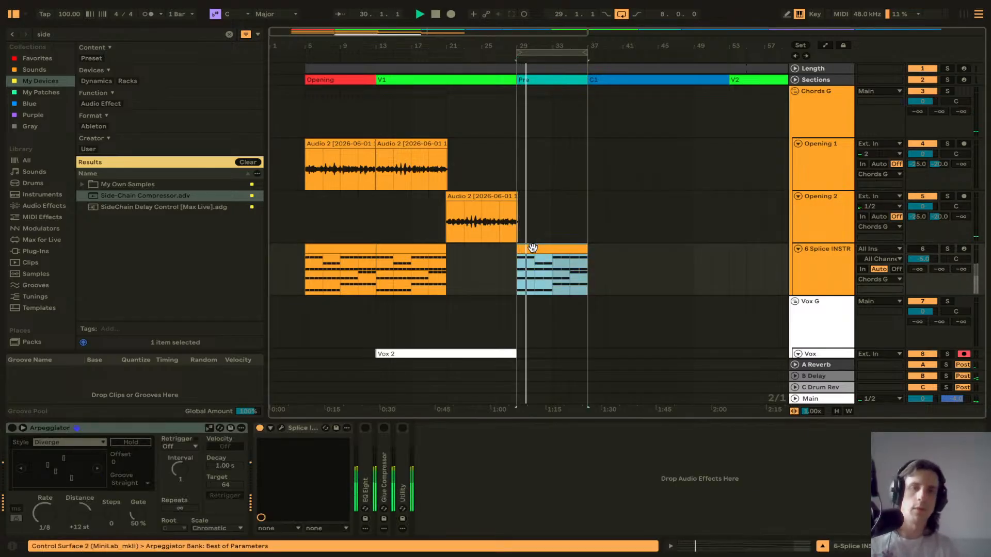
pyautogui.click(932, 249)
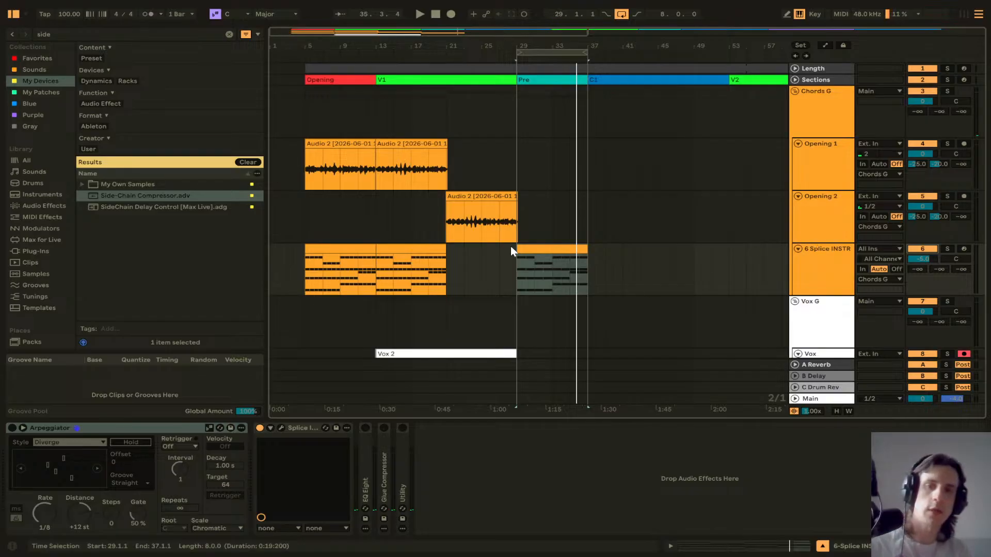
pyautogui.scroll(-3, 504, 247)
pyautogui.press('space')
# Step: Insert a new audio track below the Opening 2 track
pyautogui.click(462, 246)
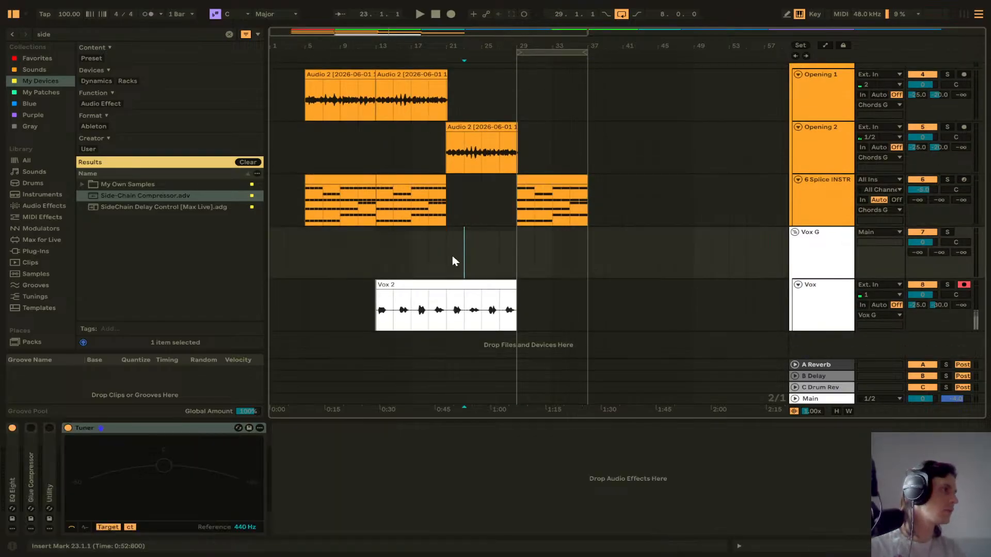
pyautogui.click(516, 242)
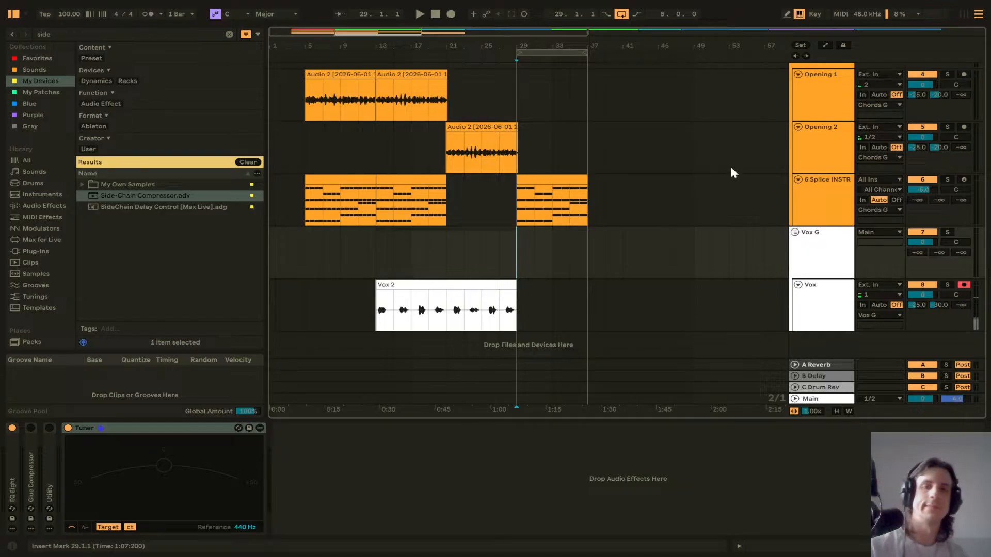
pyautogui.click(836, 148)
pyautogui.hotkey('ctrl', 't')
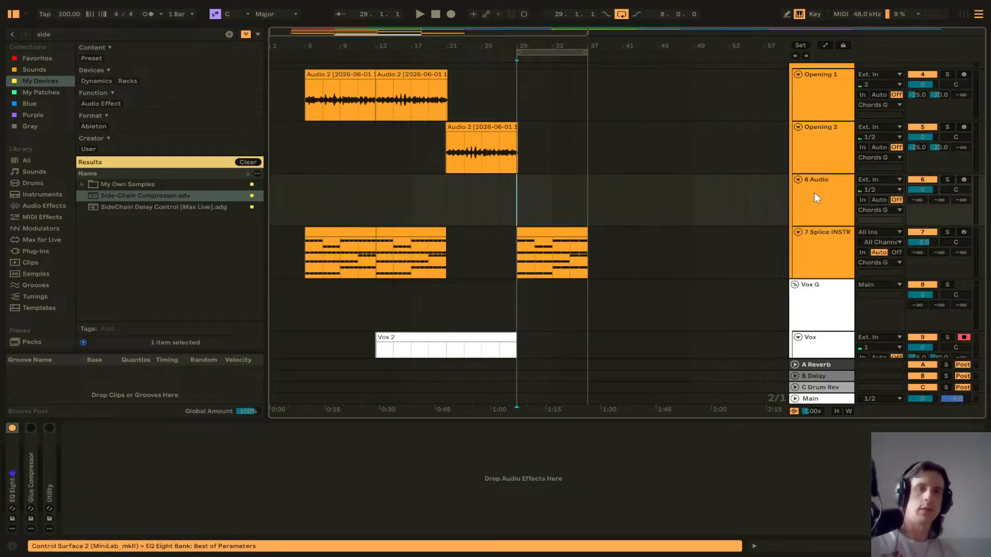
# Step: Set the new audio track's volume to -25 dB
pyautogui.click(916, 200)
pyautogui.write('-25')
pyautogui.press('Return')
pyautogui.click(943, 200)
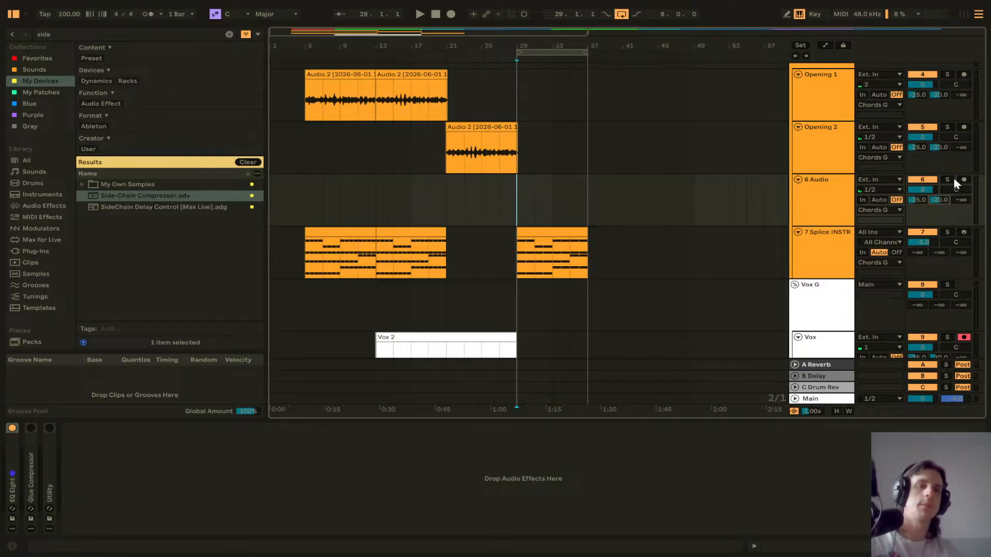
# Step: Set the input channel of the new audio track and the Opening 2 track to 2
pyautogui.click(894, 190)
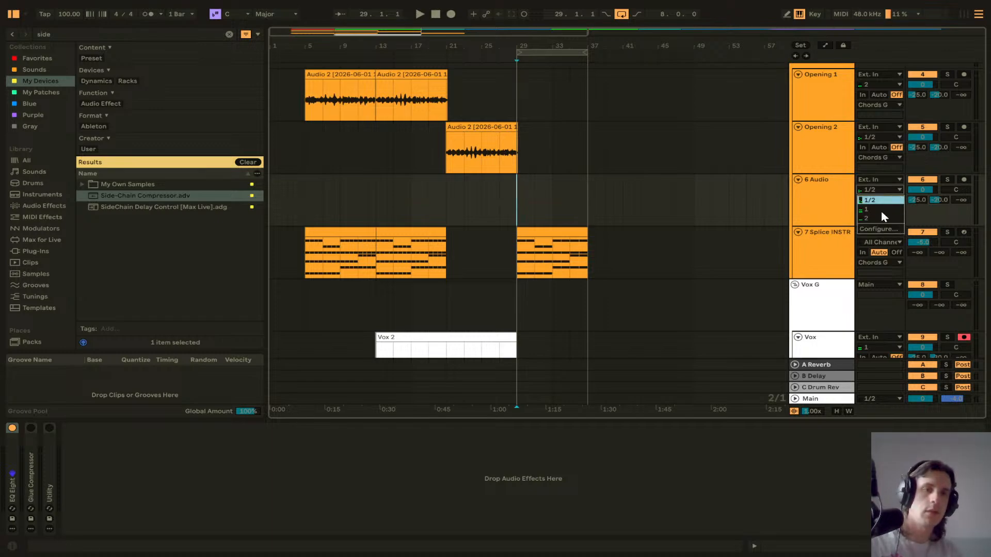
pyautogui.click(880, 218)
pyautogui.click(883, 137)
pyautogui.click(882, 165)
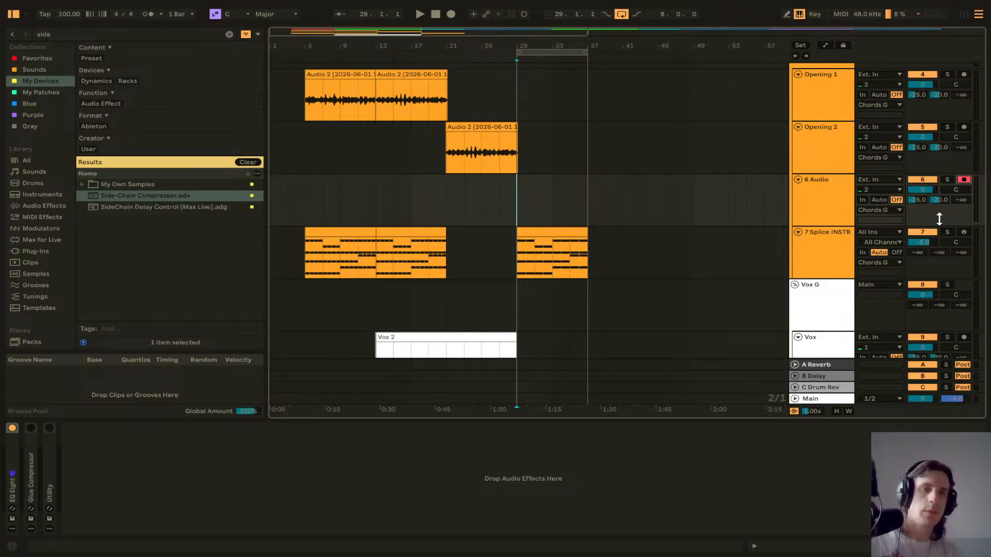
# Step: Duplicate the Vox track
pyautogui.scroll(-2, 944, 303)
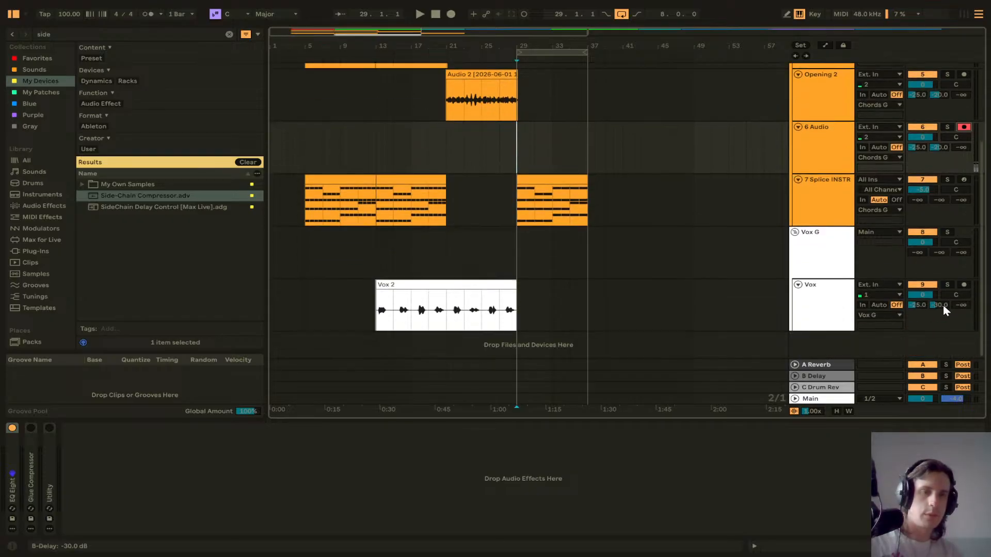
pyautogui.click(818, 310)
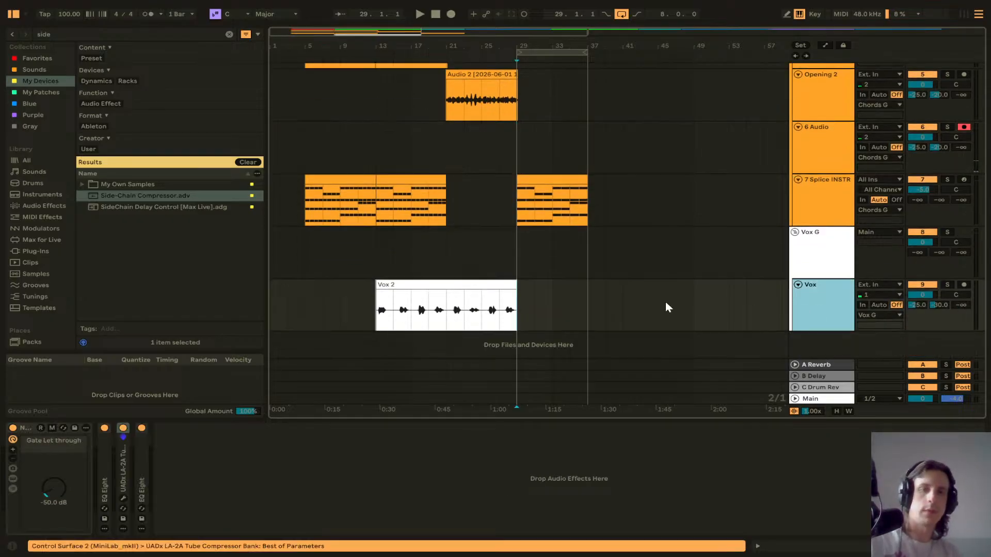
pyautogui.hotkey('ctrl', 'd')
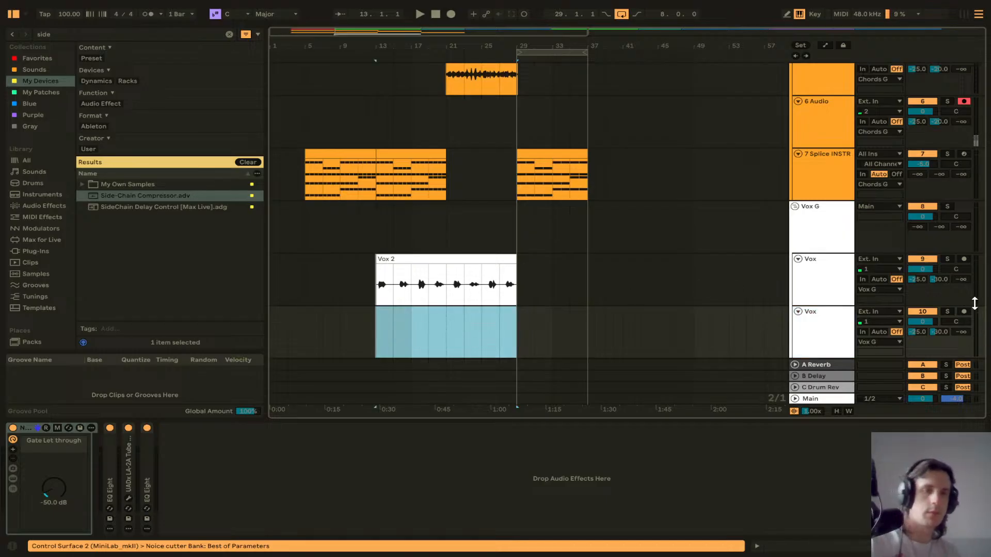
pyautogui.click(964, 312)
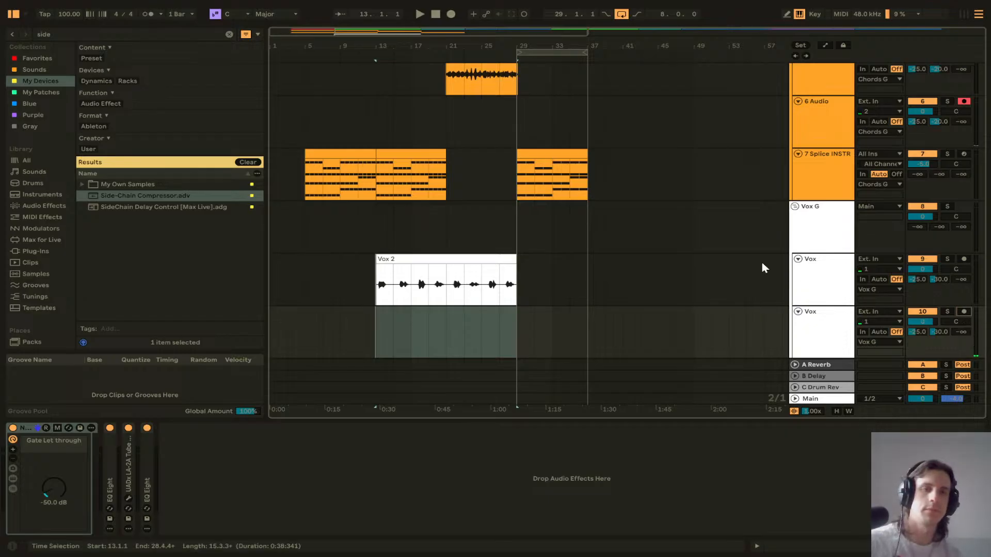
# Step: Deactivate the Splice INSTR track and arm it for recording
pyautogui.click(924, 154)
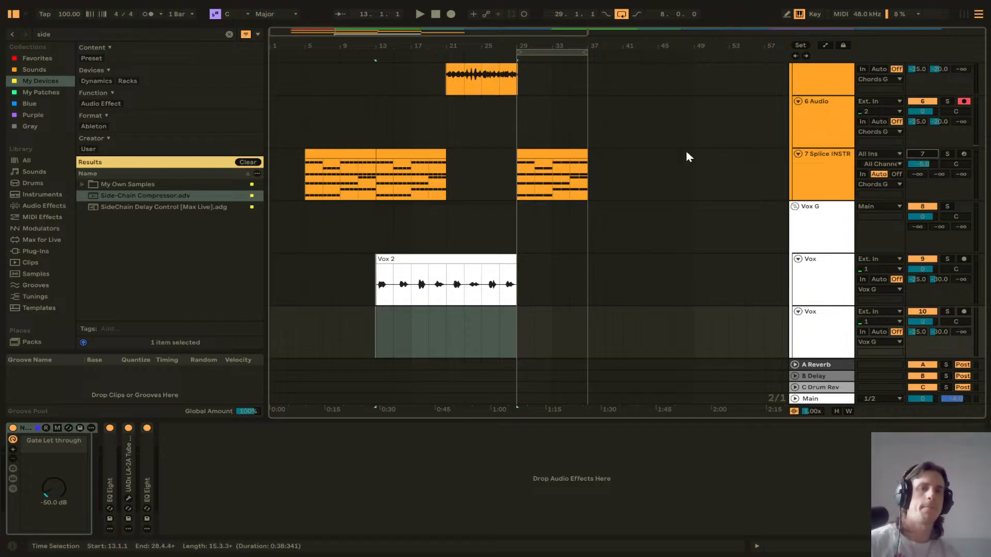
pyautogui.click(532, 151)
pyautogui.click(964, 153)
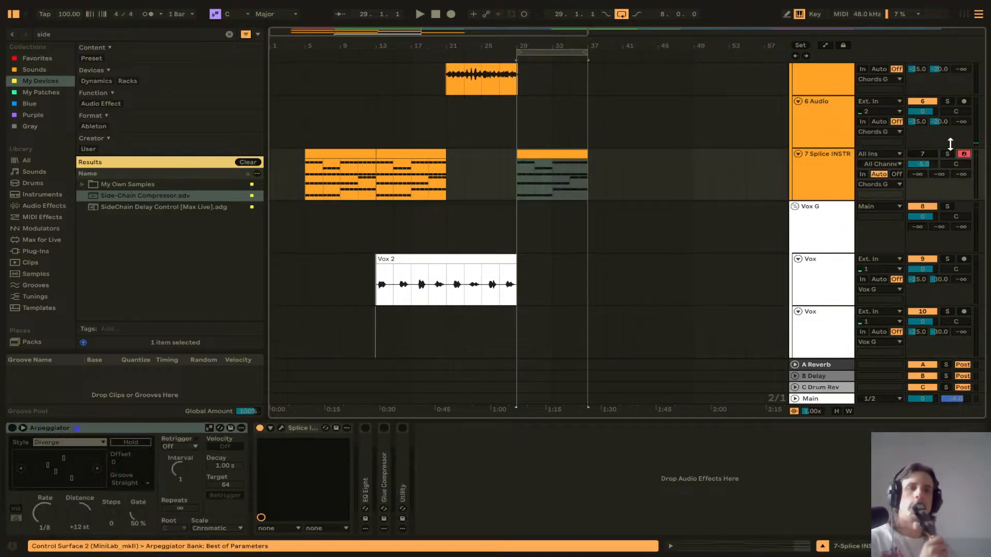
# Step: Play the arrangement from bar 27 to hear the chord clip at bar 29
pyautogui.click(515, 129)
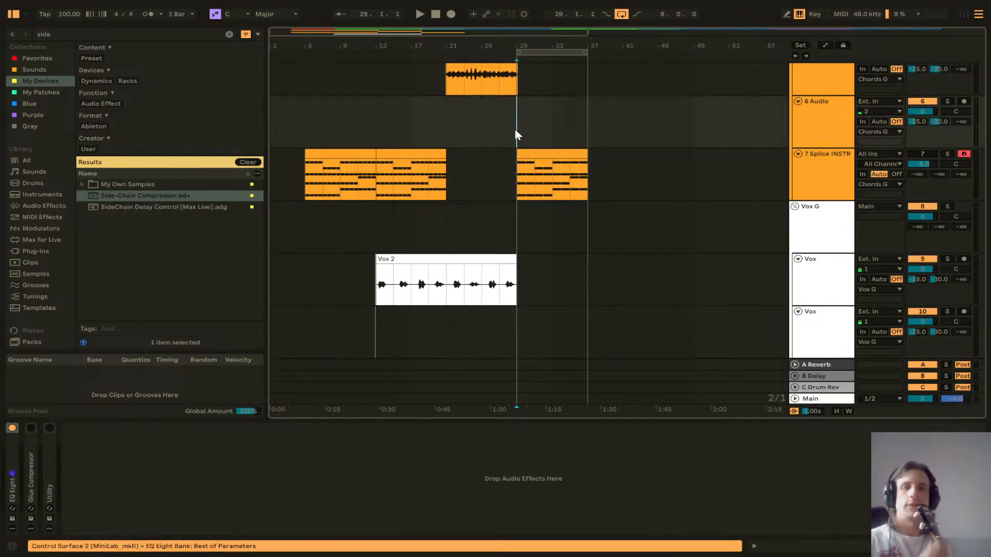
pyautogui.press('space')
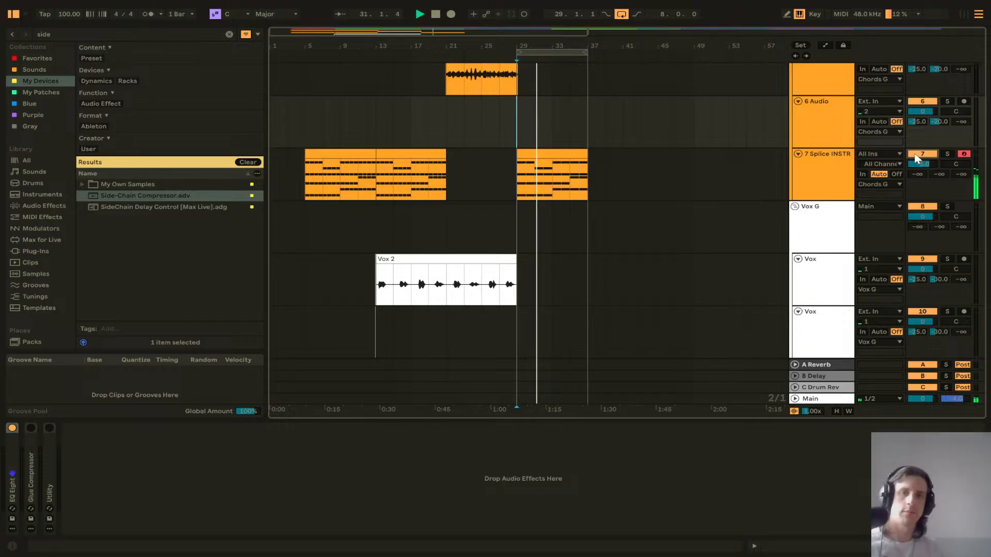
pyautogui.click(499, 163)
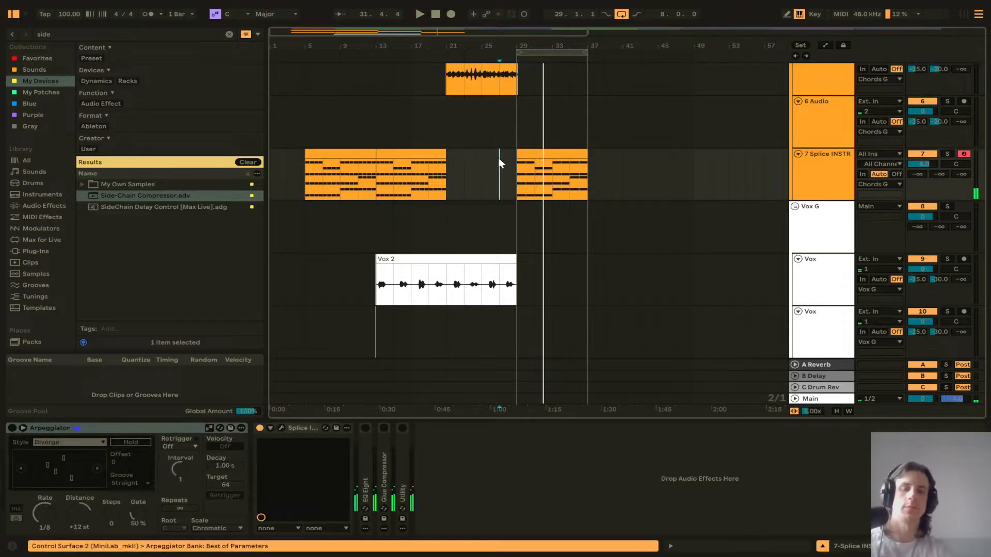
pyautogui.press('space')
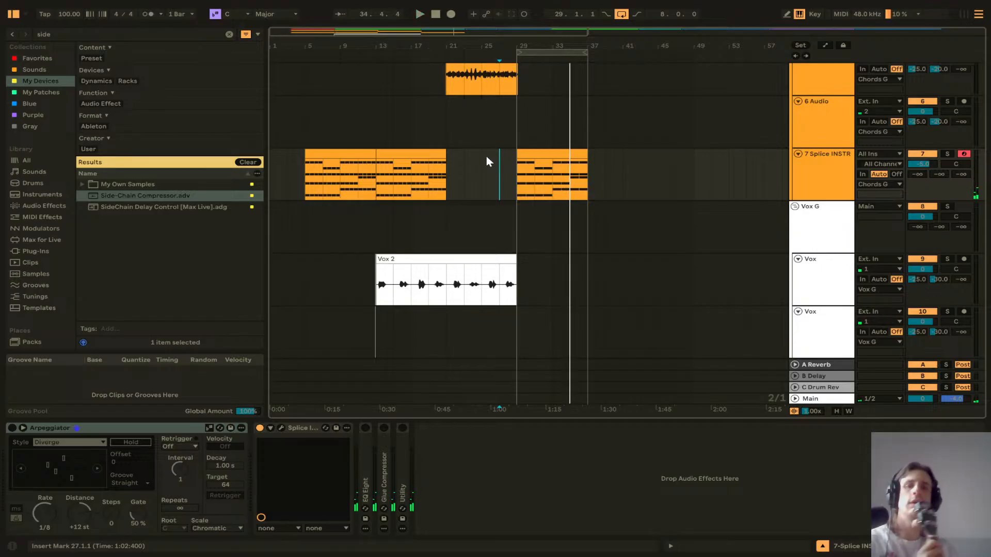
# Step: Open the chord clip at bar 29 in the note editor and delete the chords in its second and fourth bars
pyautogui.click(548, 151)
pyautogui.press('space')
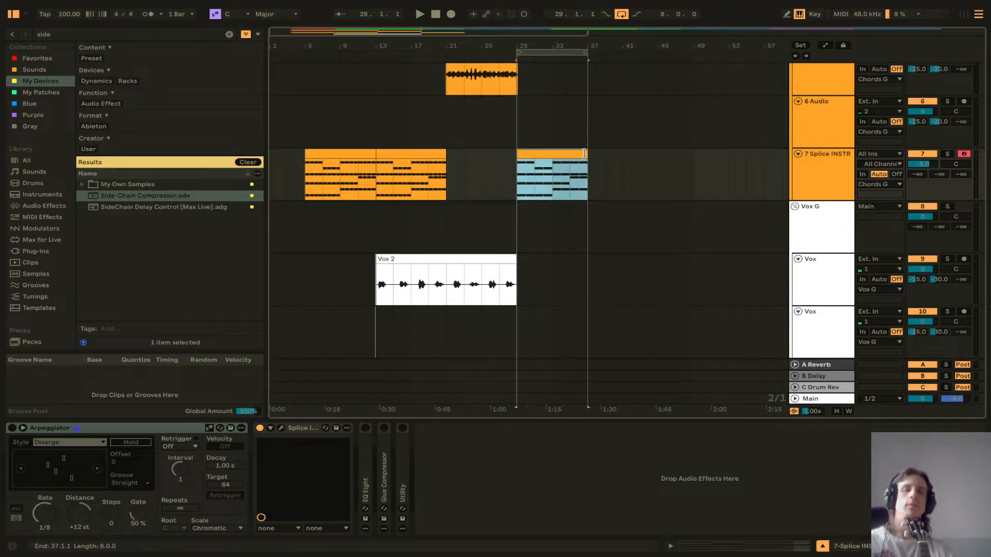
pyautogui.hotkey('shift', 'Tab')
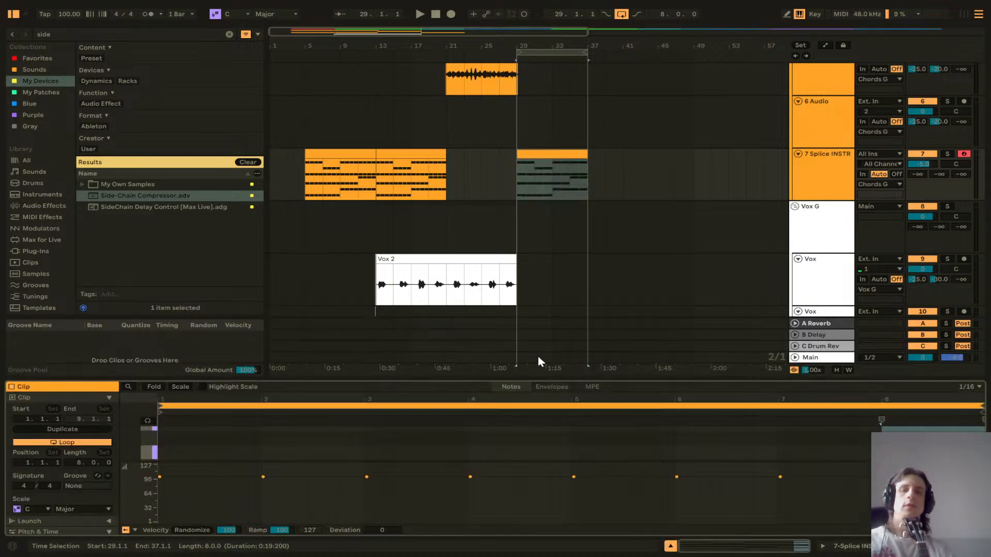
pyautogui.moveTo(527, 378); pyautogui.dragTo(535, 93)
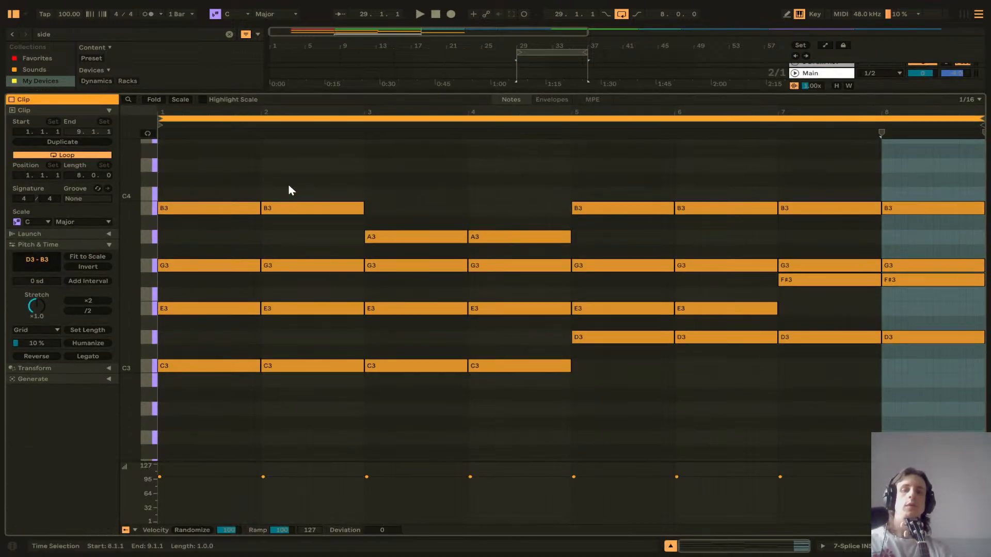
pyautogui.moveTo(288, 190); pyautogui.dragTo(321, 392)
pyautogui.press('Delete')
pyautogui.moveTo(509, 195); pyautogui.dragTo(524, 387)
pyautogui.press('Delete')
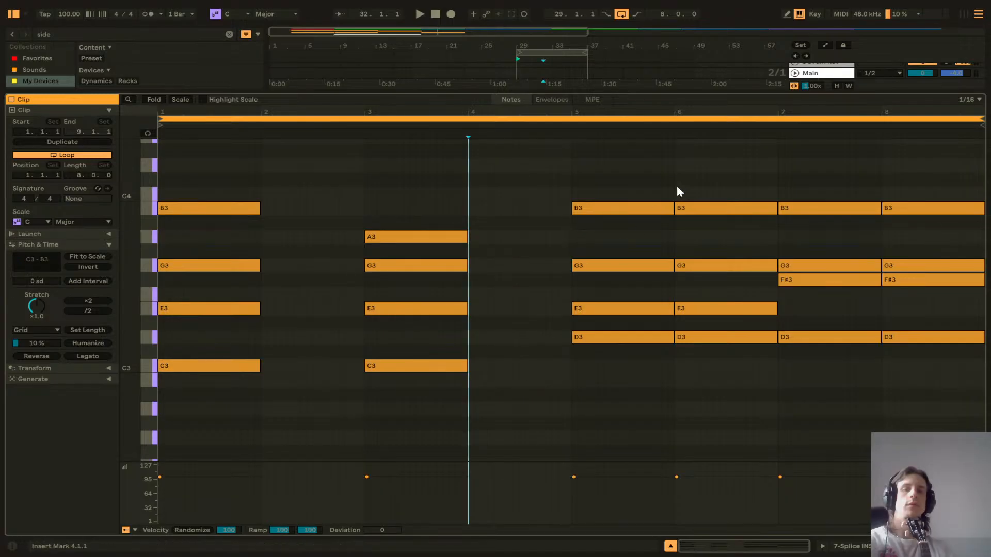
# Step: Delete the chords in the sixth and eighth bars of the clip
pyautogui.moveTo(702, 170); pyautogui.dragTo(748, 387)
pyautogui.press('Delete')
pyautogui.moveTo(900, 207); pyautogui.dragTo(771, 189)
pyautogui.press('Delete')
# Step: Nudge the last chord to the left in sixteenth-note steps toward the empty sixth bar
pyautogui.press('Left')
pyautogui.press('Left')
pyautogui.press('Left')
pyautogui.press('Left')
pyautogui.press('Left')
pyautogui.press('Left')
pyautogui.press('Left')
pyautogui.press('Left')
pyautogui.press('Left')
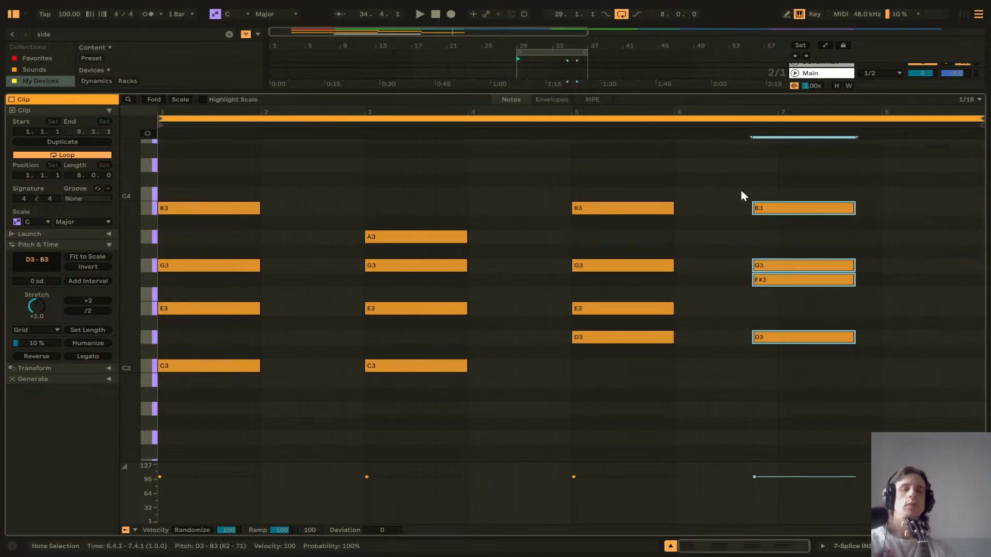
pyautogui.press('Left')
pyautogui.press('Left')
pyautogui.press('Left')
pyautogui.press('Left')
pyautogui.press('Left')
pyautogui.press('Left')
pyautogui.press('Left')
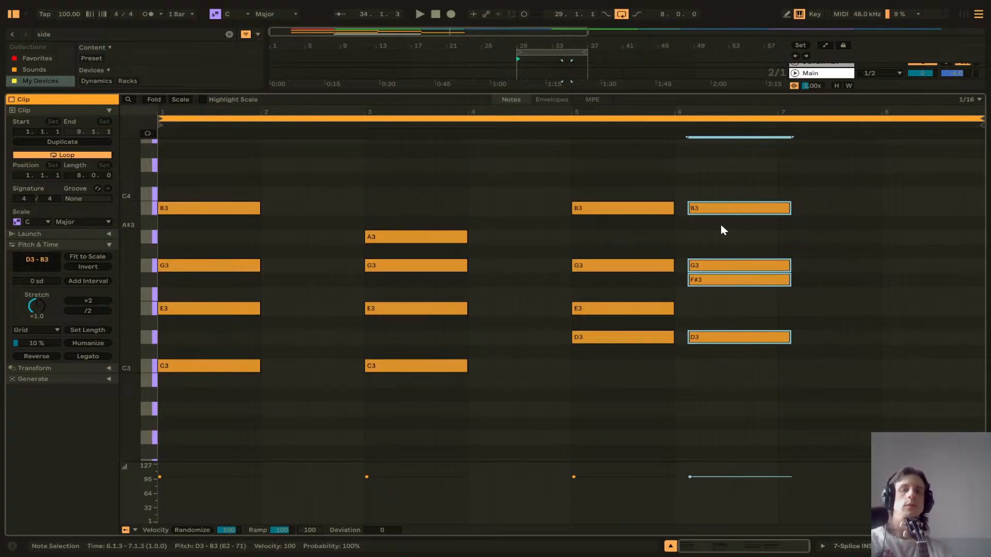
# Step: Set the note grid to 1/4 and move the chords of bars 5 and 6 one bar earlier
pyautogui.rightClick(711, 411)
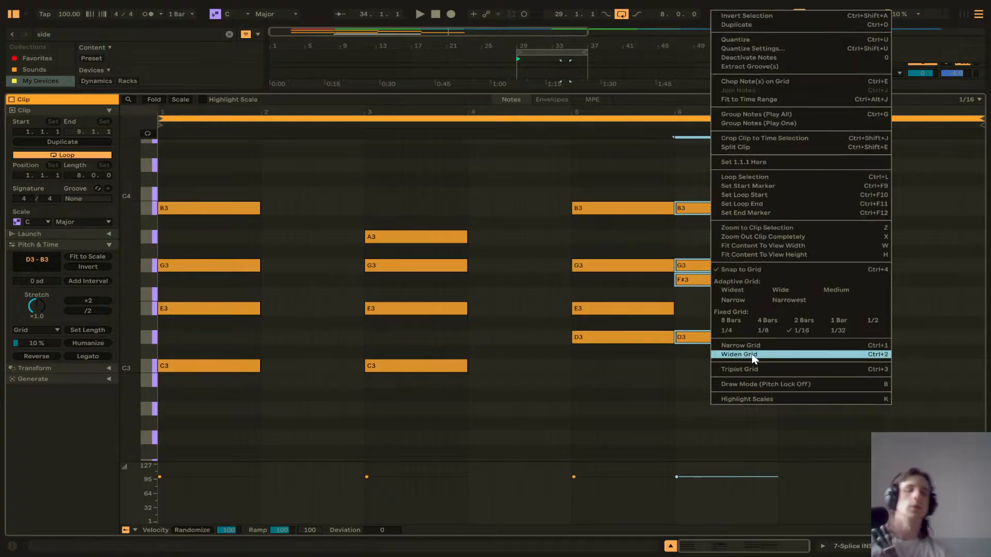
pyautogui.click(726, 330)
pyautogui.click(745, 409)
pyautogui.moveTo(745, 409); pyautogui.dragTo(619, 186)
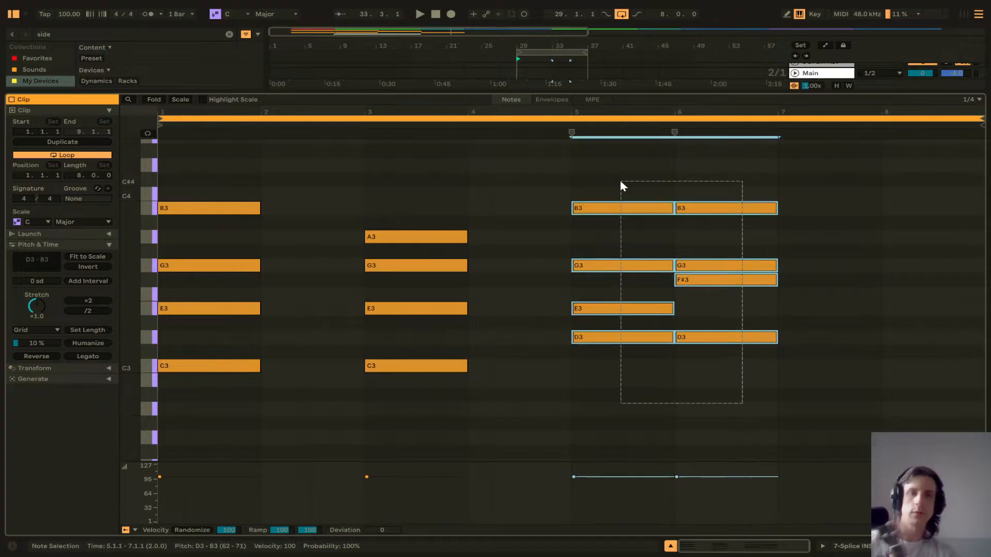
pyautogui.press('Left')
pyautogui.press('Left')
pyautogui.press('Left')
pyautogui.press('Left')
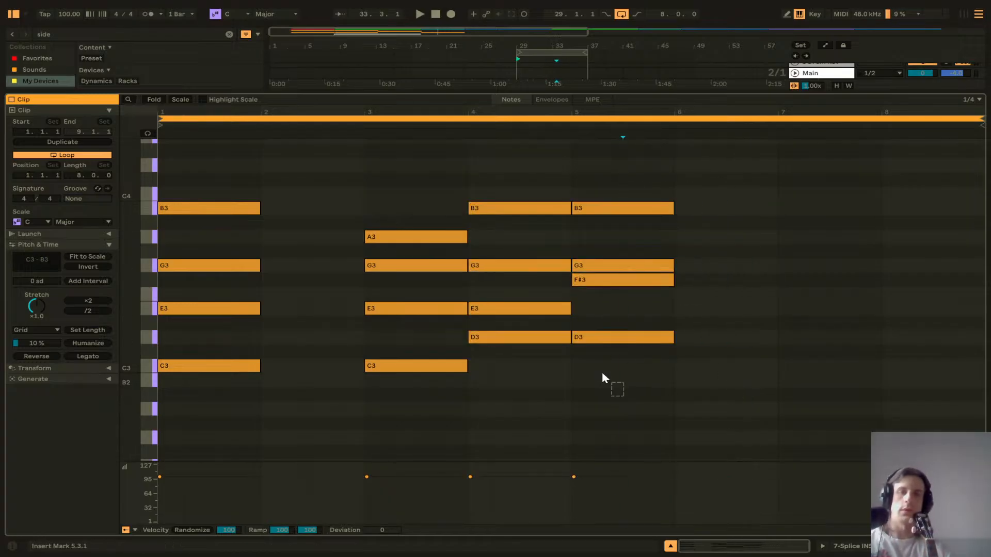
# Step: Move the chords from bar 3 onward one bar earlier so four chords play back to back
pyautogui.moveTo(602, 381); pyautogui.dragTo(347, 124)
pyautogui.press('Left')
pyautogui.press('Left')
pyautogui.press('Left')
pyautogui.press('Left')
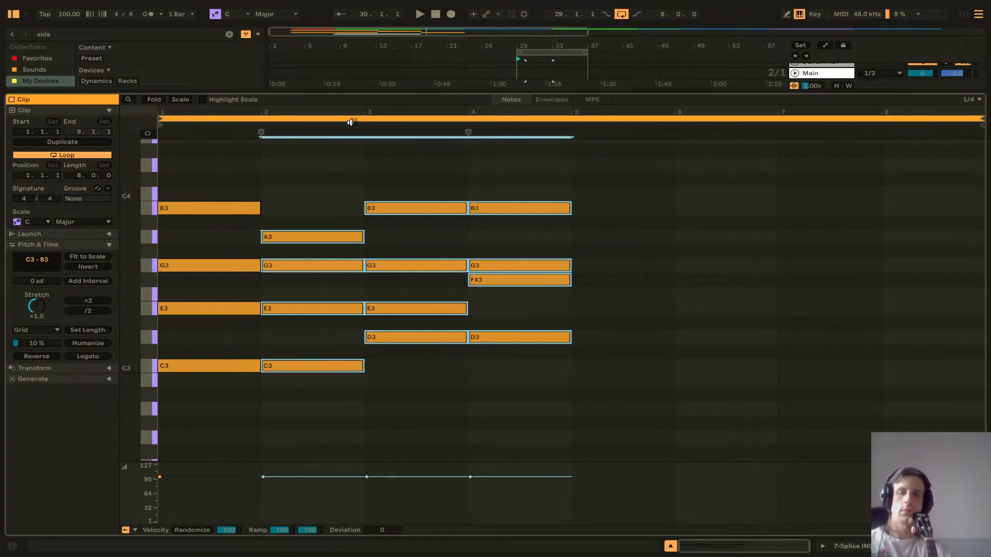
# Step: Split the chord clip at bar 33 and delete its second half
pyautogui.moveTo(452, 92); pyautogui.dragTo(454, 385)
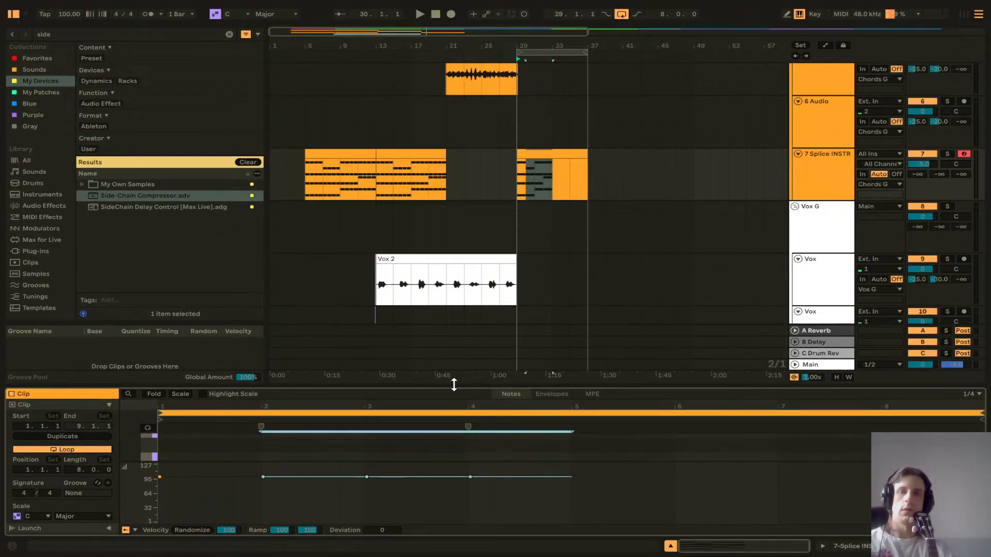
pyautogui.click(553, 175)
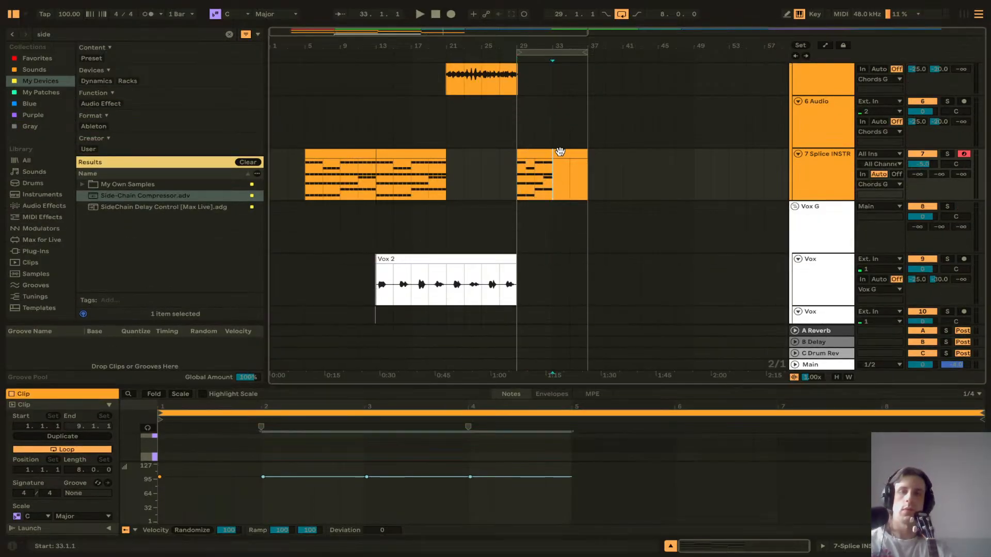
pyautogui.hotkey('ctrl', 'e')
pyautogui.press('Delete')
pyautogui.click(540, 154)
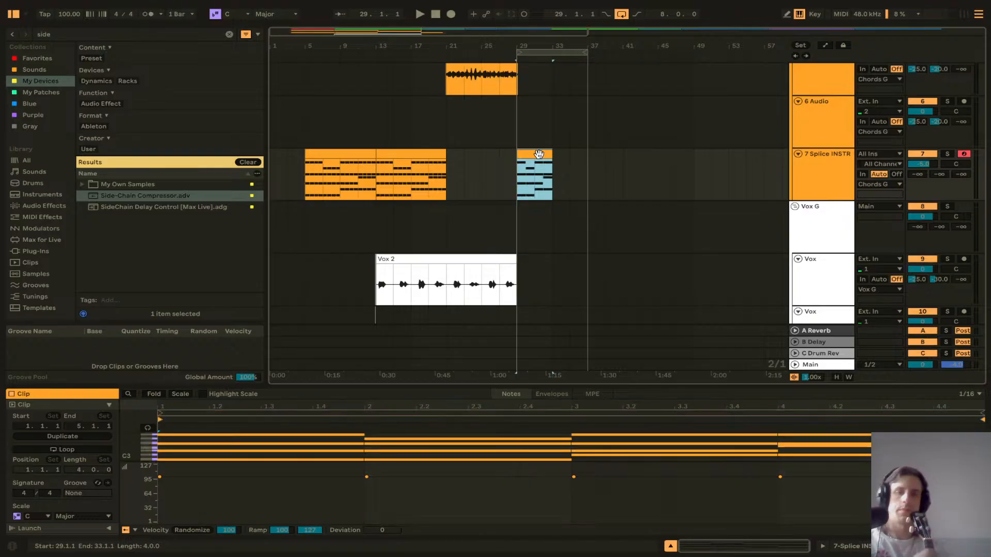
# Step: Play the arrangement from bar 27 and review the chord clips
pyautogui.click(503, 175)
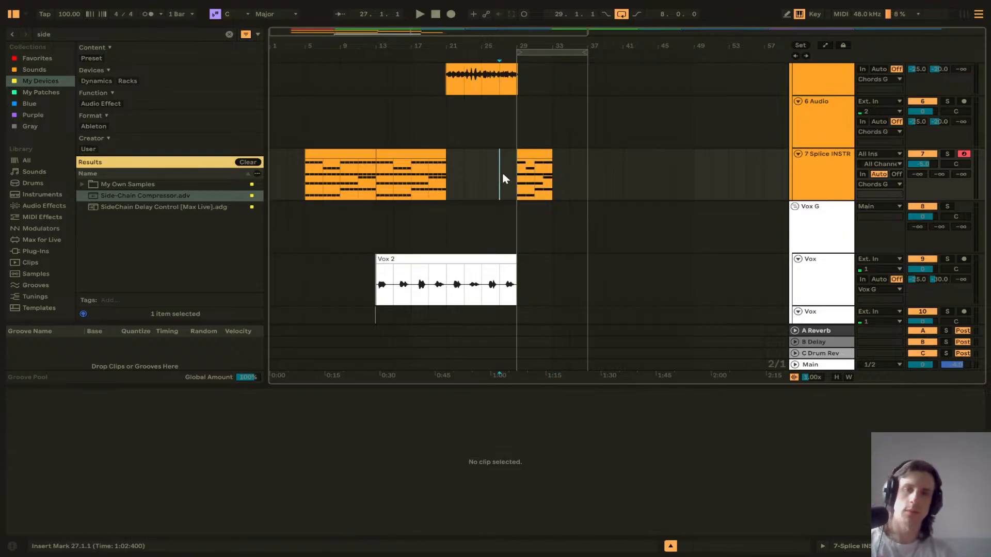
pyautogui.press('space')
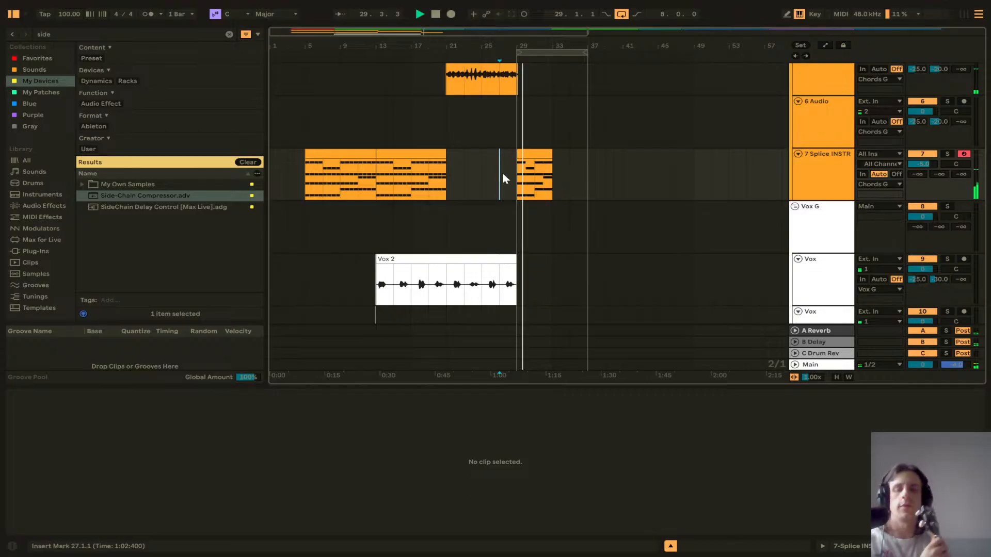
pyautogui.click(340, 153)
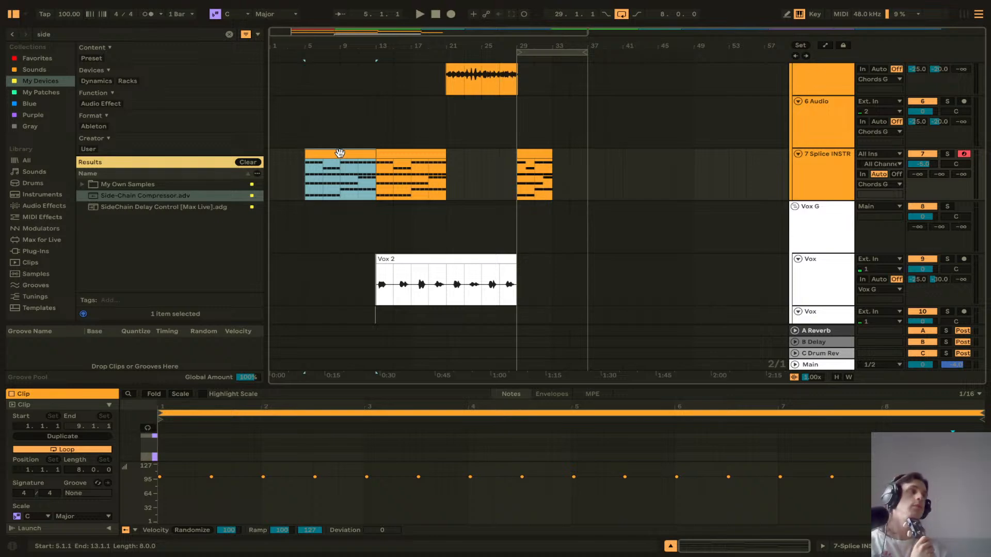
pyautogui.scroll(5, 506, 175)
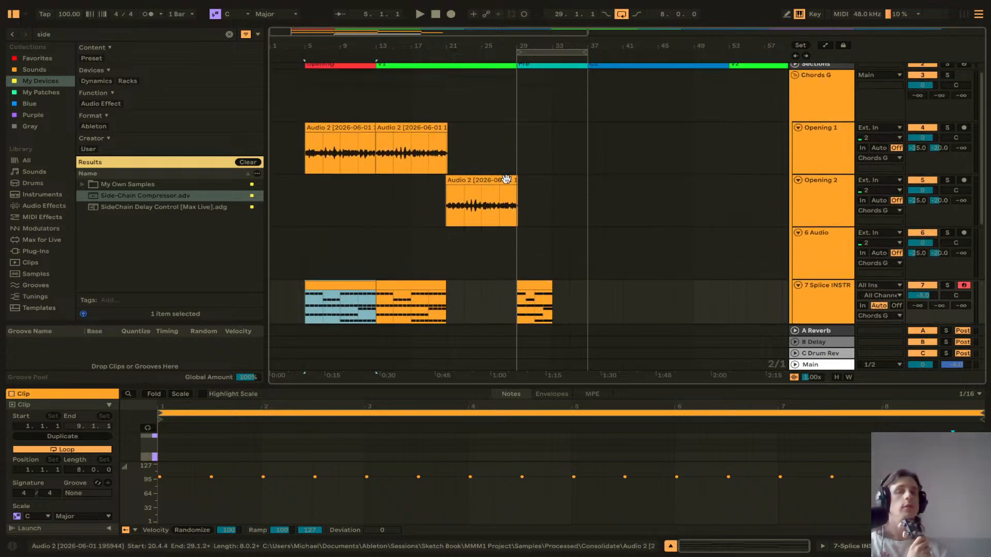
pyautogui.scroll(-4, 508, 186)
pyautogui.scroll(4, 508, 187)
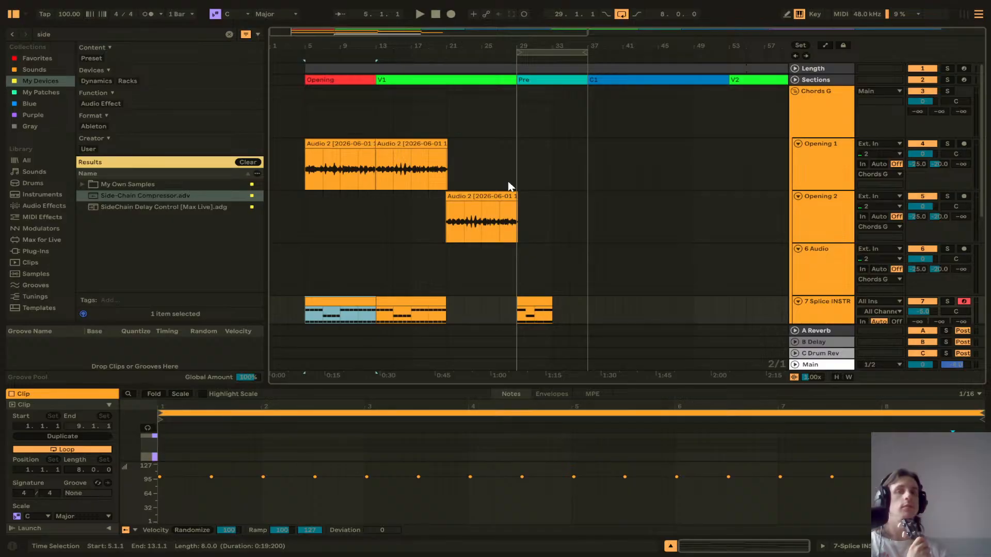
pyautogui.scroll(-4, 509, 185)
pyautogui.click(527, 182)
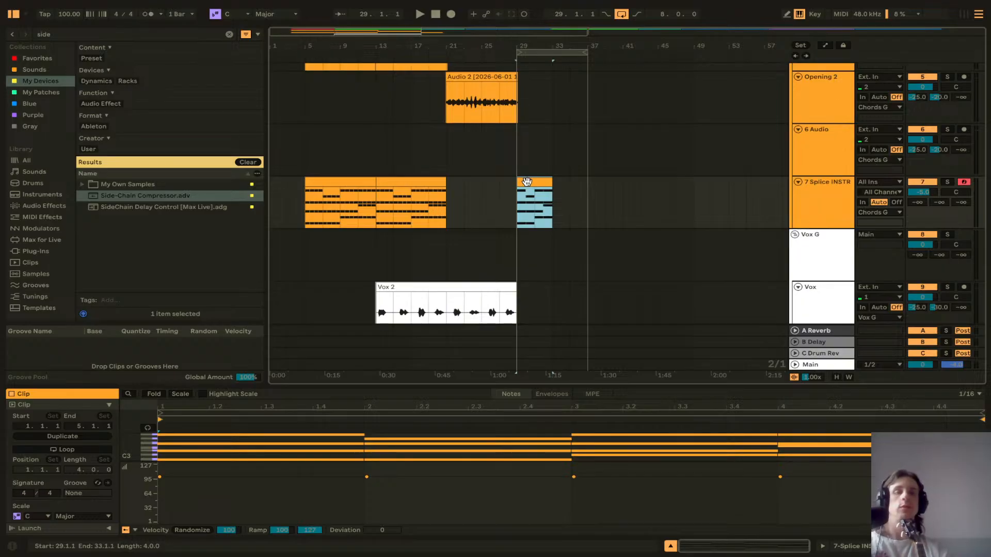
pyautogui.press('space')
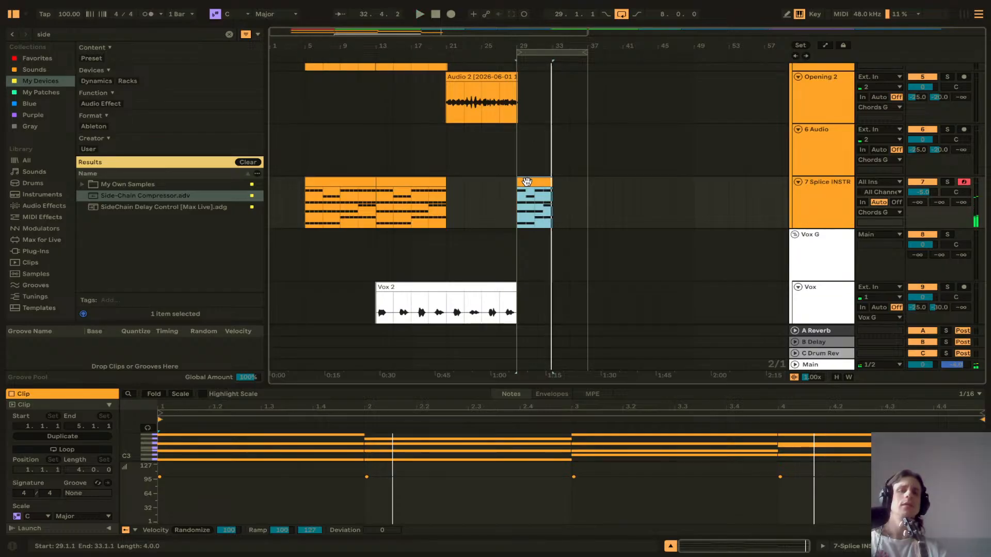
# Step: Record a new vocal take on the armed Vox track starting at bar 27
pyautogui.scroll(-3, 533, 201)
pyautogui.click(514, 267)
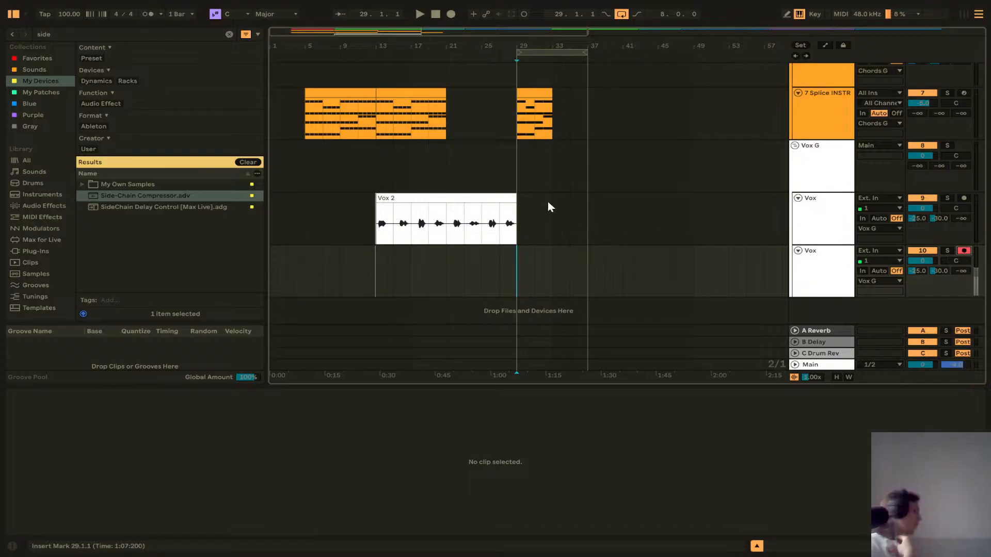
pyautogui.click(502, 267)
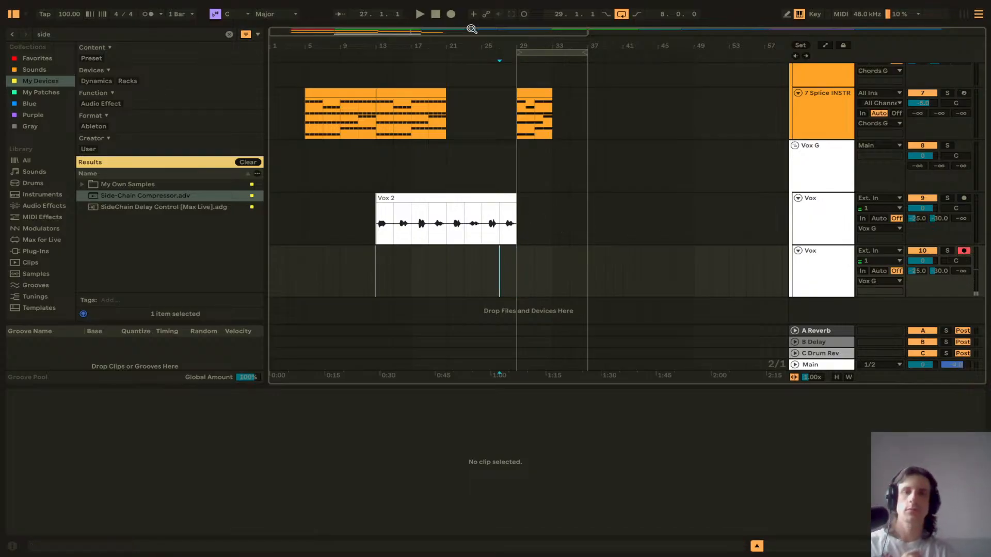
pyautogui.click(452, 15)
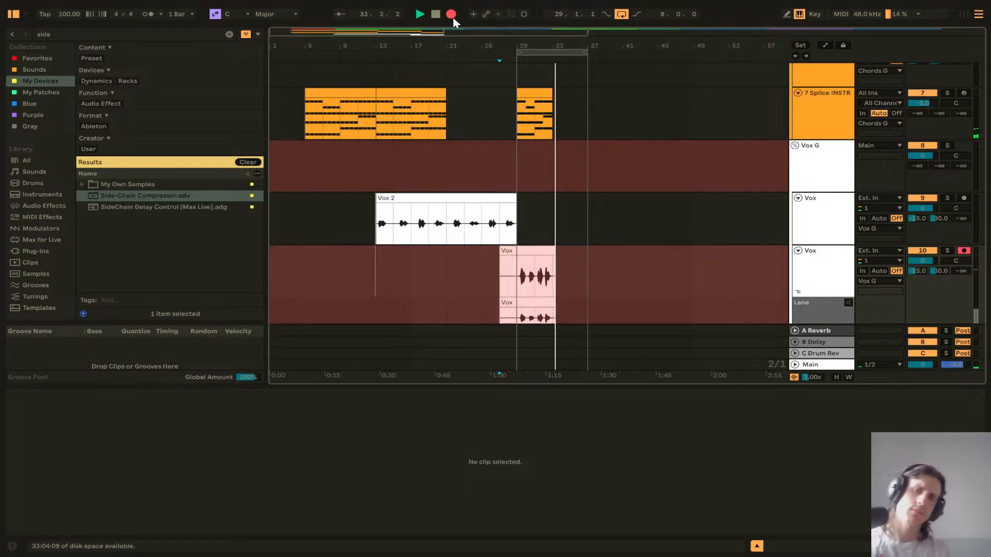
pyautogui.press('space')
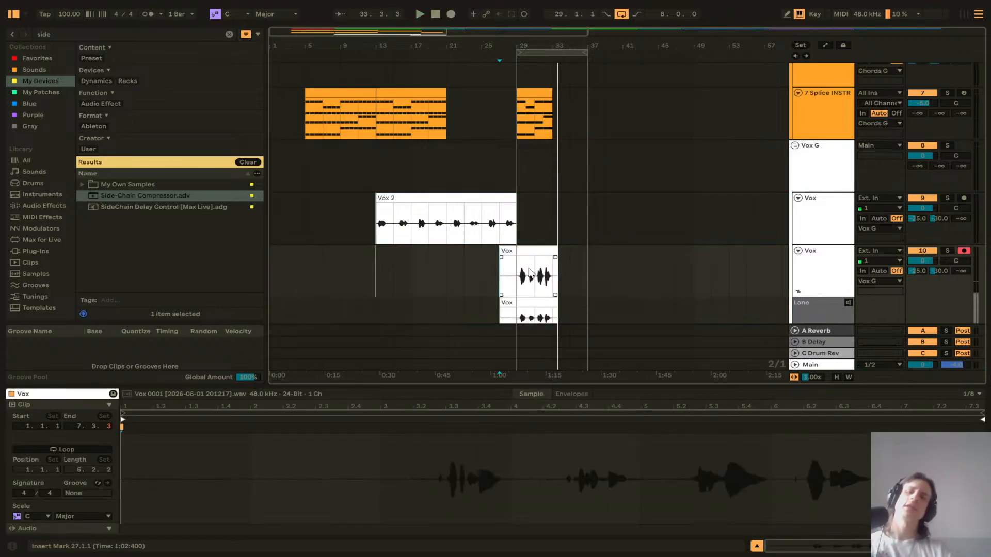
# Step: Zoom in on the new vocal take, play it back and inspect the Vox track's gate
pyautogui.press('z')
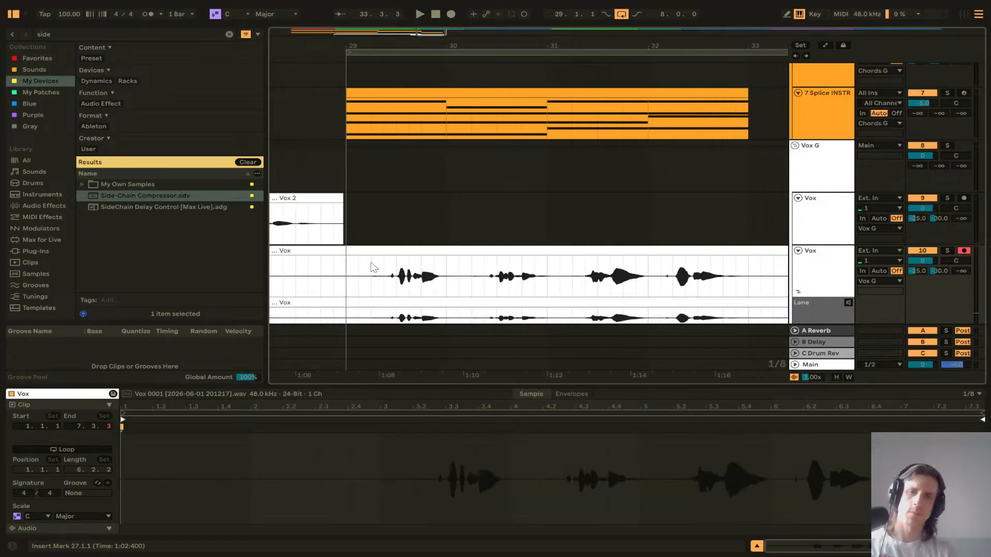
pyautogui.press('space')
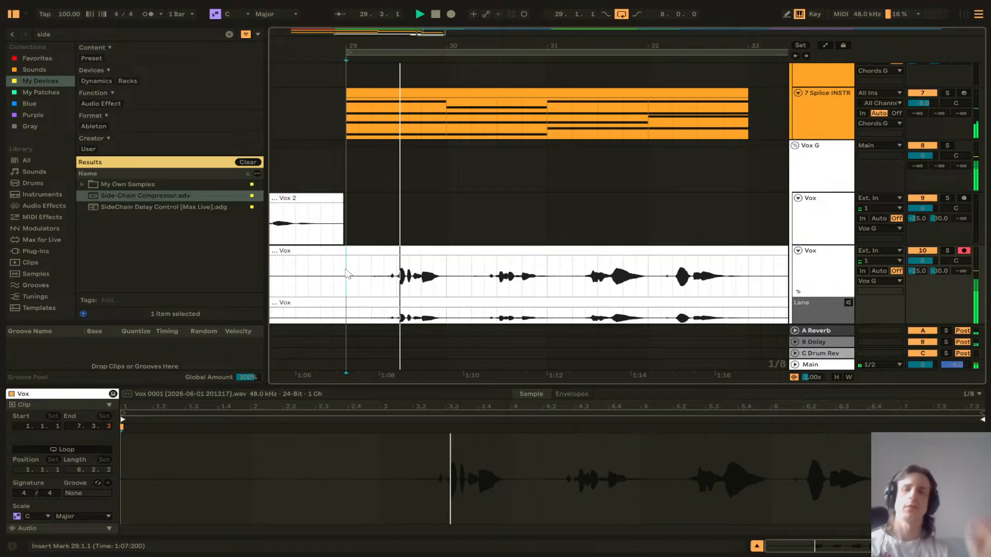
pyautogui.click(823, 268)
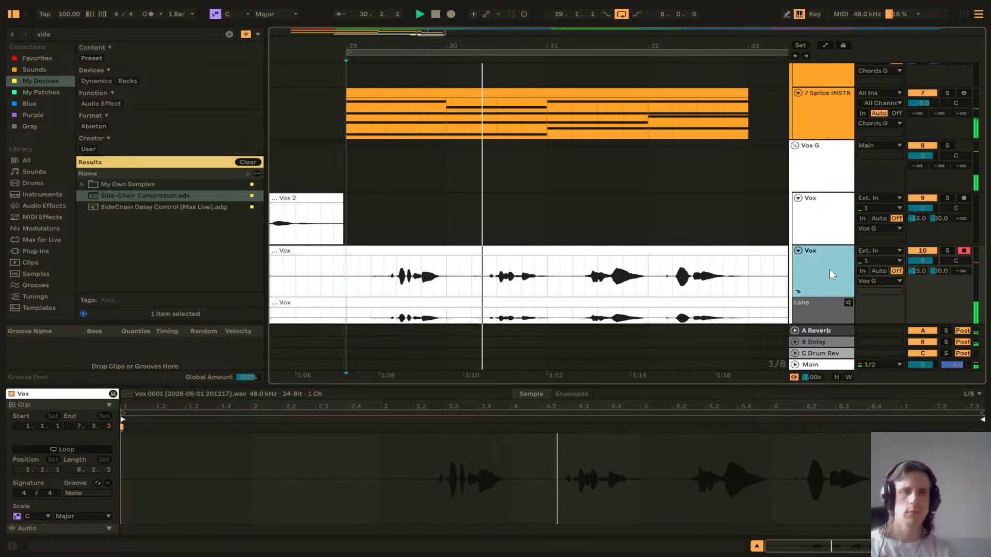
pyautogui.moveTo(51, 490); pyautogui.dragTo(51, 489)
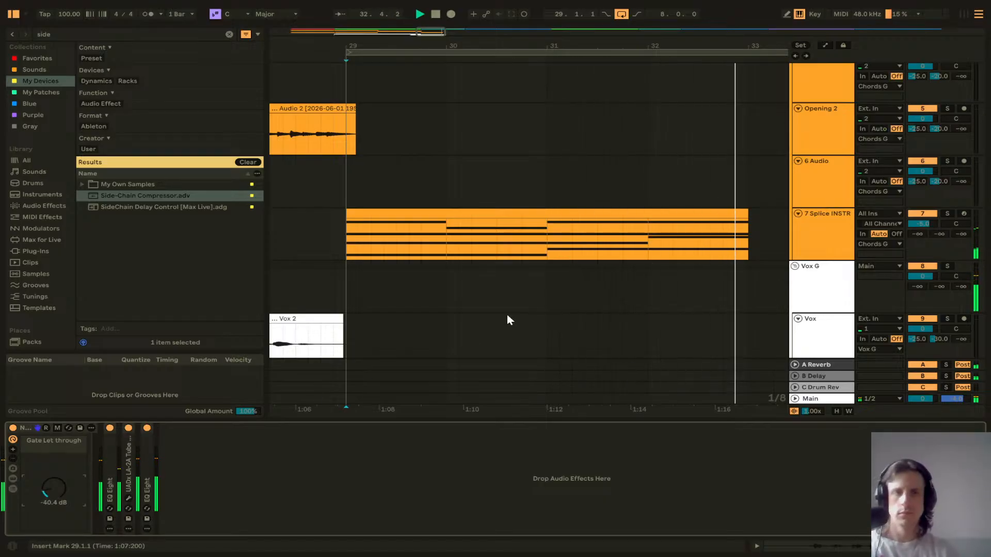
pyautogui.press('space')
pyautogui.scroll(-5, 538, 295)
pyautogui.scroll(-4, 509, 295)
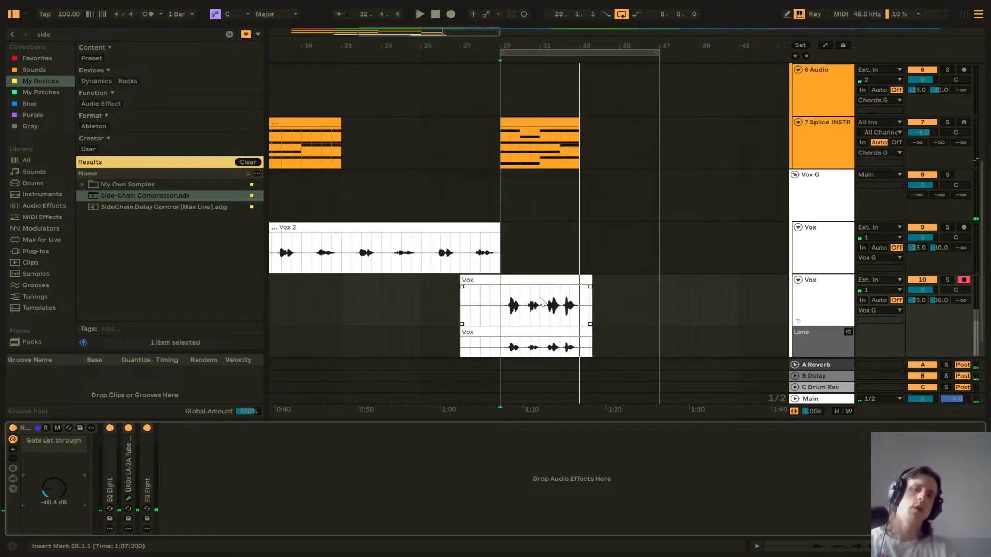
pyautogui.scroll(-1, 541, 302)
pyautogui.scroll(3, 536, 294)
pyautogui.click(537, 231)
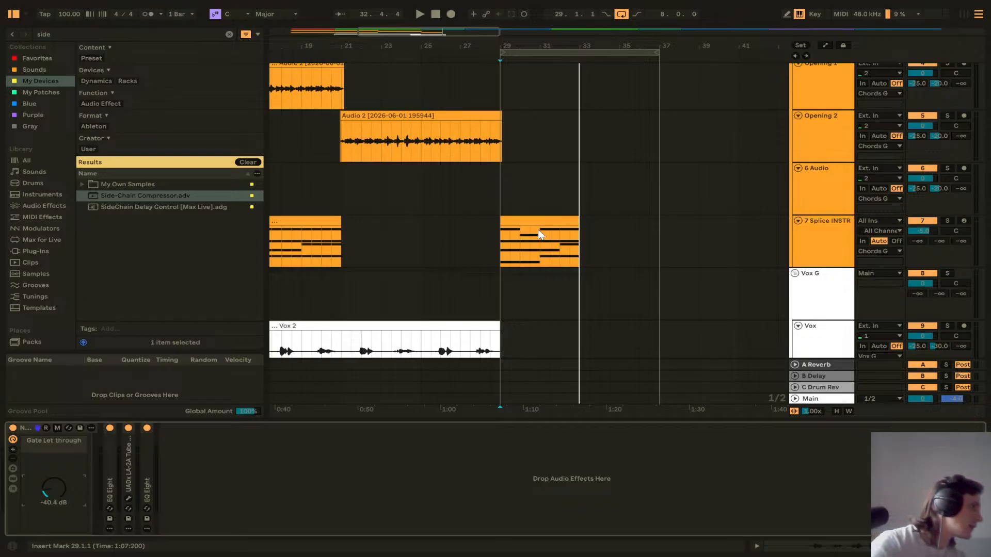
pyautogui.scroll(-5, 526, 244)
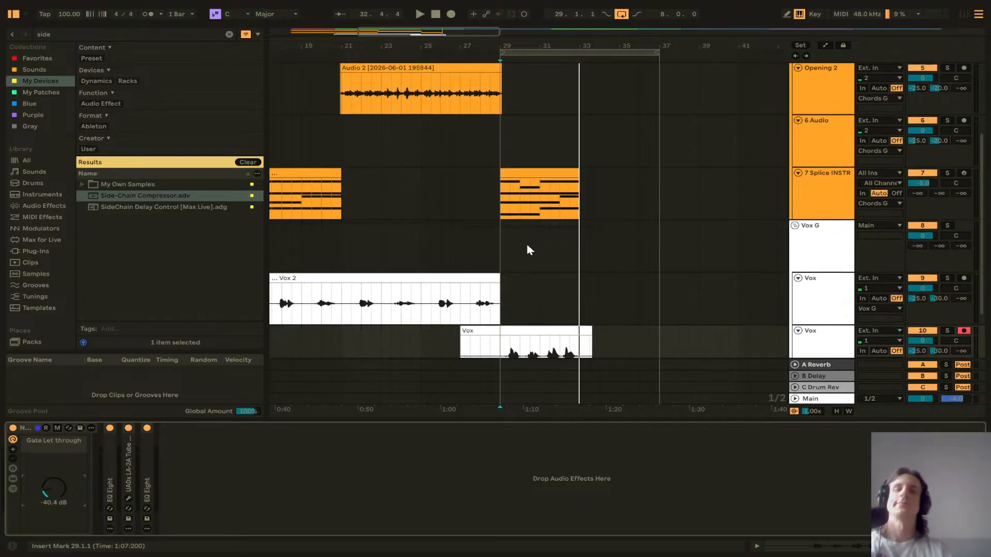
# Step: Delete the vocal take just recorded from bar 27 on the Vox track
pyautogui.scroll(2, 527, 242)
pyautogui.scroll(-2, 532, 247)
pyautogui.click(532, 253)
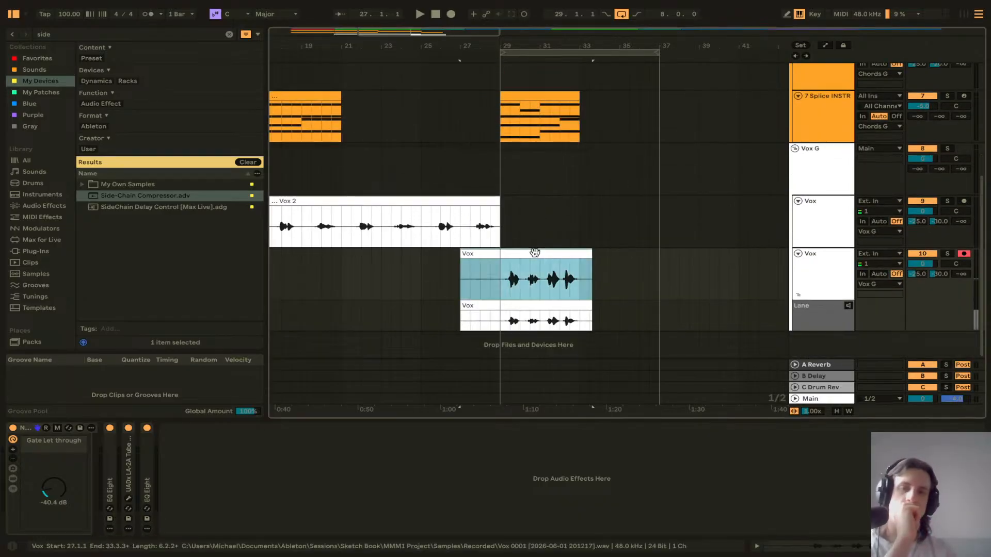
pyautogui.press('Delete')
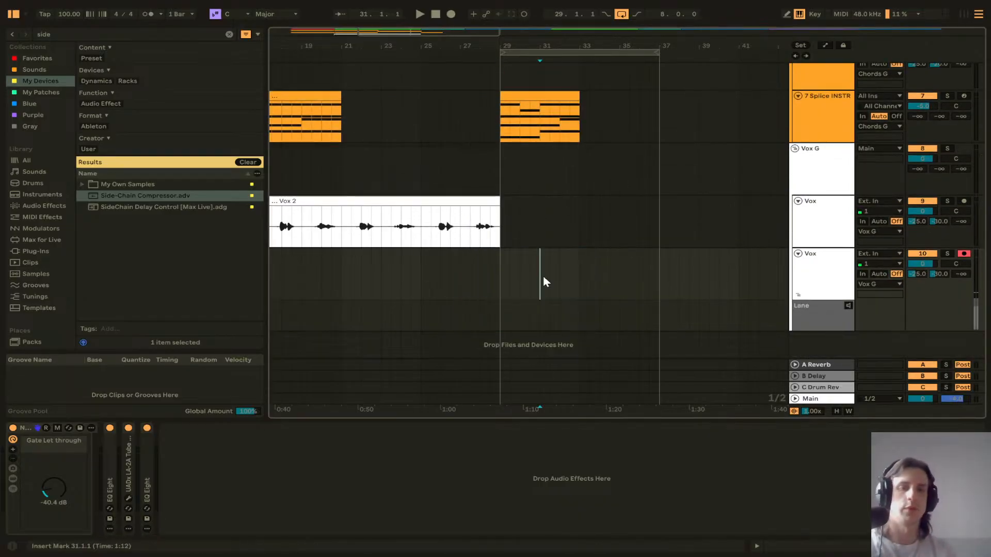
# Step: Extend the chord clip starting at bar 29 on the 7 Splice INSTR track so it ends at bar 37
pyautogui.scroll(2, 548, 243)
pyautogui.click(543, 141)
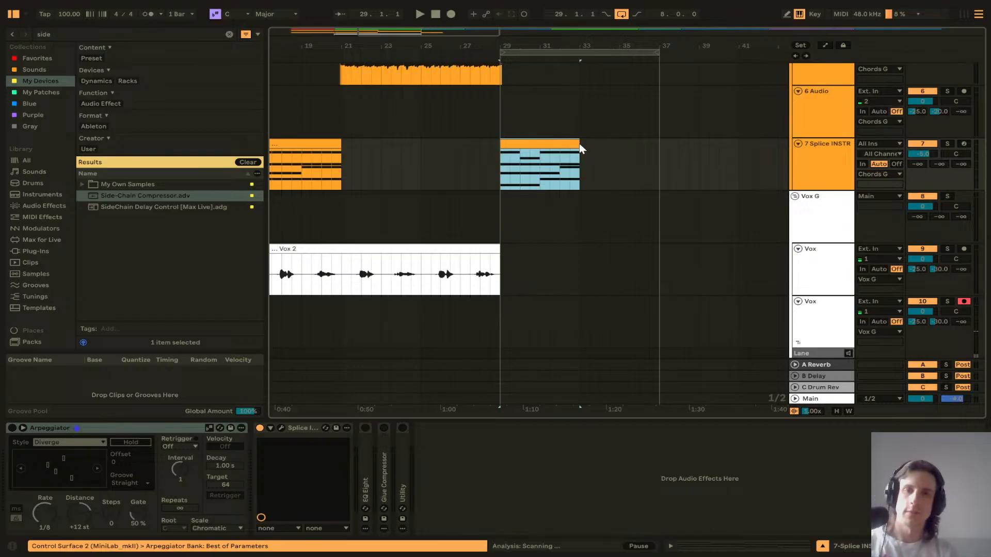
pyautogui.moveTo(580, 148); pyautogui.dragTo(659, 149)
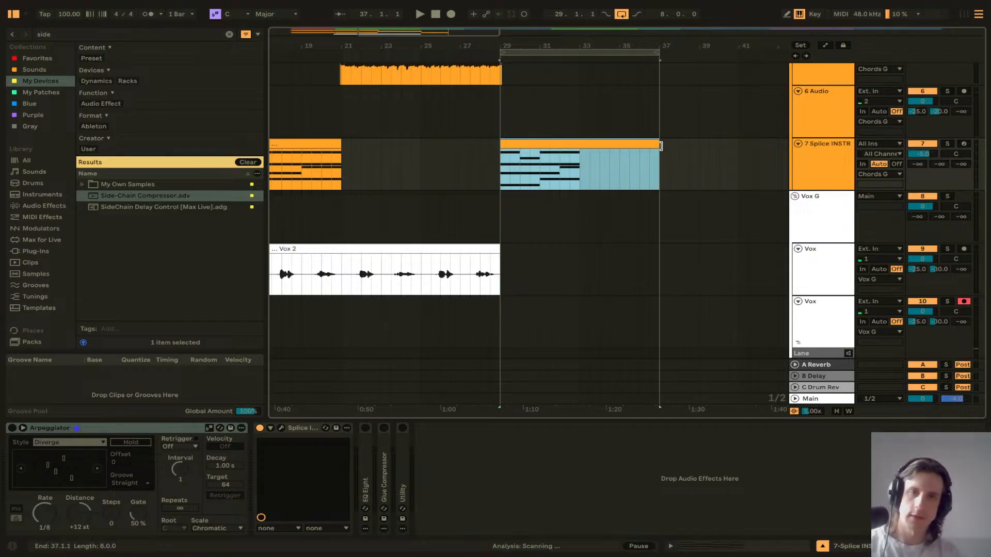
# Step: Open the chord clip's notes and move the second, third and fourth chords later in the clip
pyautogui.doubleClick(606, 146)
pyautogui.moveTo(509, 394); pyautogui.dragTo(521, 154)
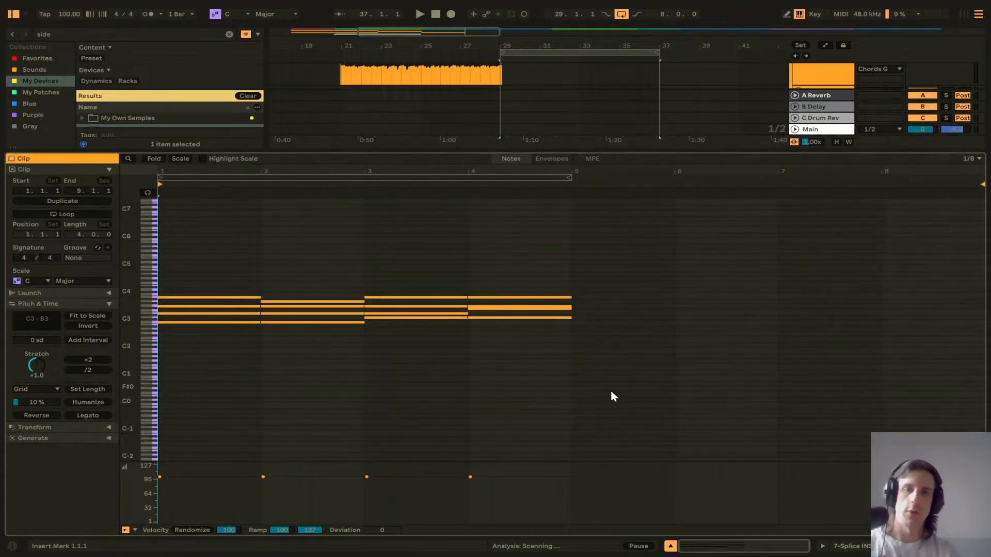
pyautogui.click(611, 391)
pyautogui.click(152, 160)
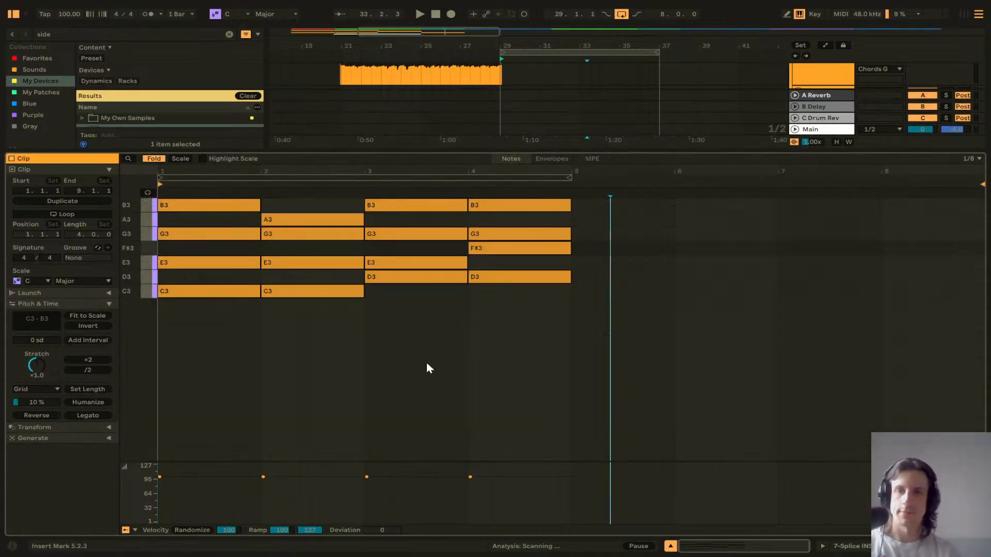
pyautogui.moveTo(535, 358); pyautogui.dragTo(299, 189)
pyautogui.press('Right')
# Step: Move the third and fourth chords further so the four chords start on bars 1, 3, 5 and 7
pyautogui.press('Right')
pyautogui.press('Right')
pyautogui.press('Right')
pyautogui.press('Right')
pyautogui.press('Right')
pyautogui.press('Right')
pyautogui.press('Right')
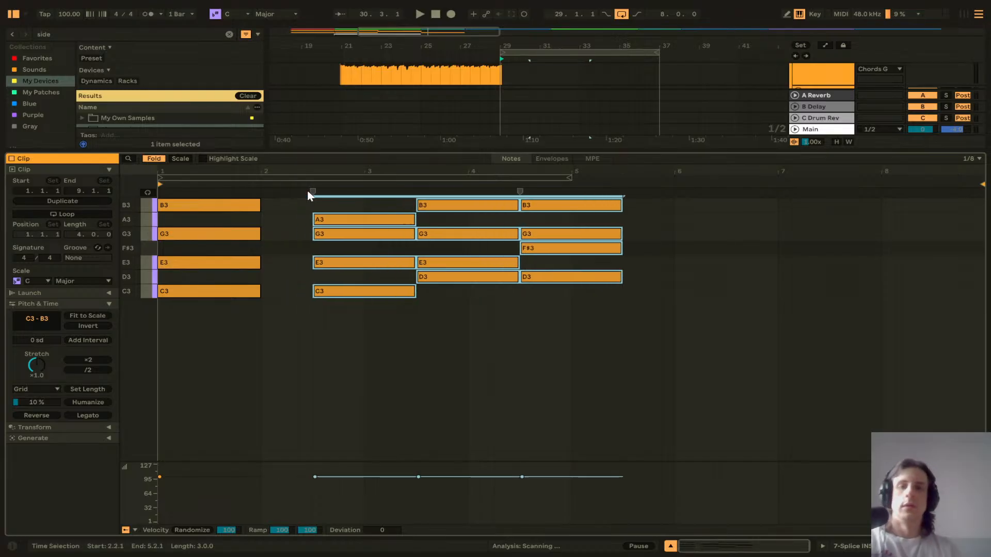
pyautogui.moveTo(644, 340); pyautogui.dragTo(523, 170)
pyautogui.press('Right')
pyautogui.press('Right')
pyautogui.press('Right')
pyautogui.press('Right')
pyautogui.press('Right')
pyautogui.press('Right')
pyautogui.press('Right')
pyautogui.press('Right')
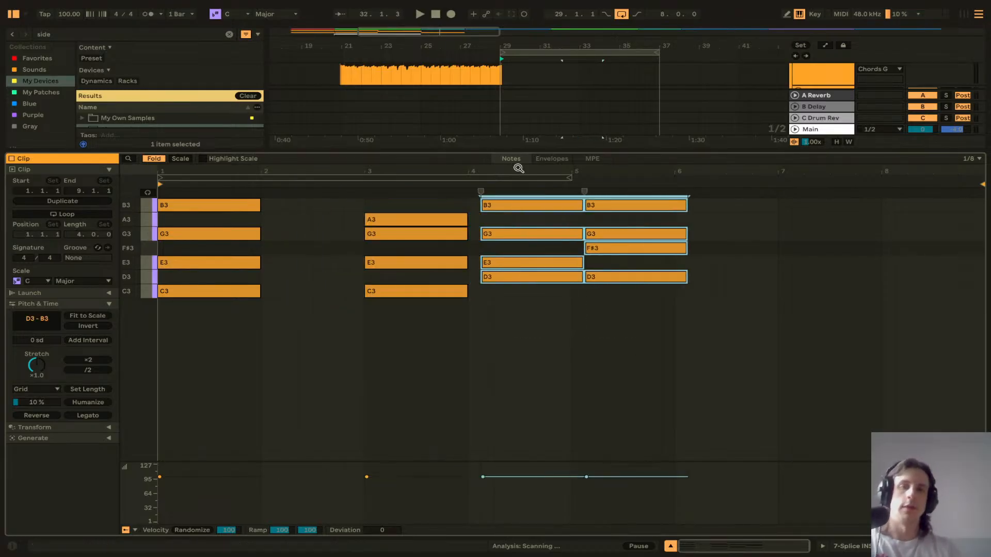
pyautogui.moveTo(759, 338); pyautogui.dragTo(716, 154)
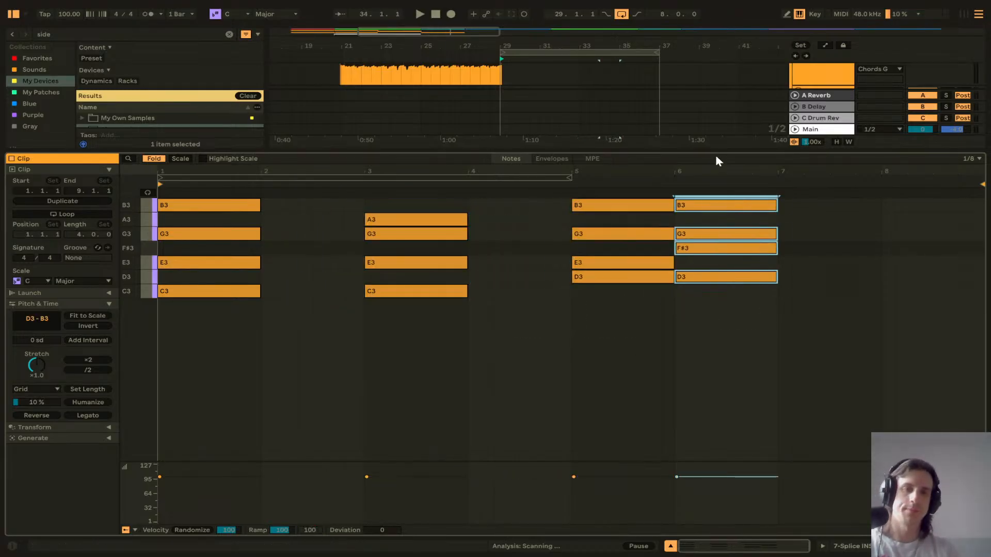
pyautogui.press('Right')
pyautogui.press('Right')
pyautogui.press('Right')
pyautogui.press('Right')
pyautogui.press('Right')
pyautogui.press('Right')
pyautogui.press('Right')
pyautogui.press('Right')
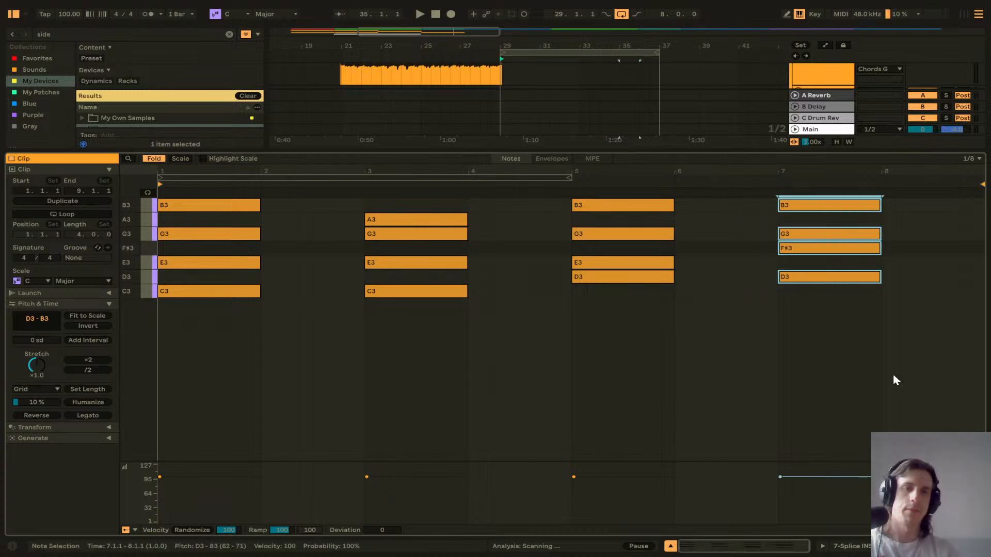
# Step: Select all chord notes and lengthen each chord to fill two bars
pyautogui.moveTo(893, 379); pyautogui.dragTo(235, 191)
pyautogui.moveTo(259, 235); pyautogui.dragTo(364, 235)
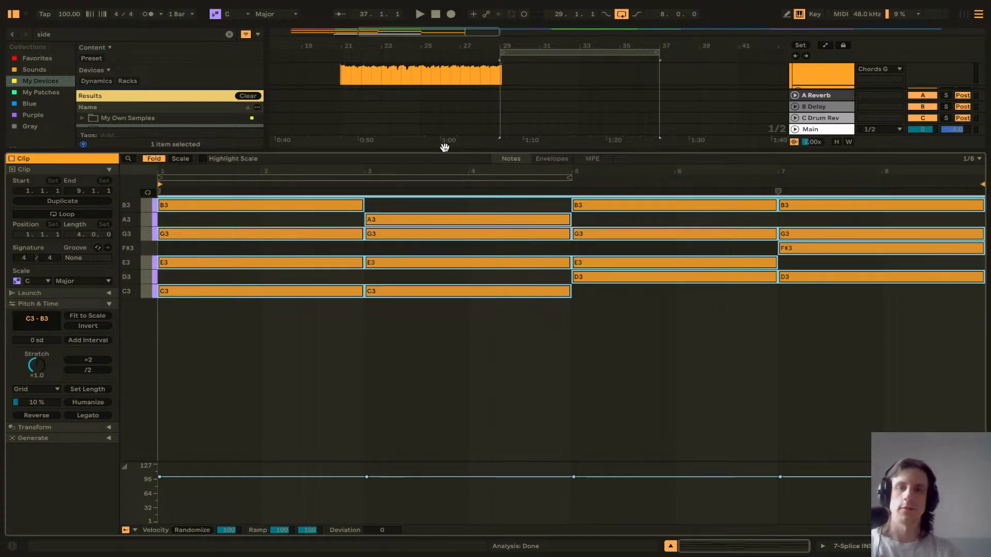
# Step: Record a new audio take on the armed 6 Audio track starting at bar 27
pyautogui.moveTo(444, 148); pyautogui.dragTo(458, 334)
pyautogui.click(597, 200)
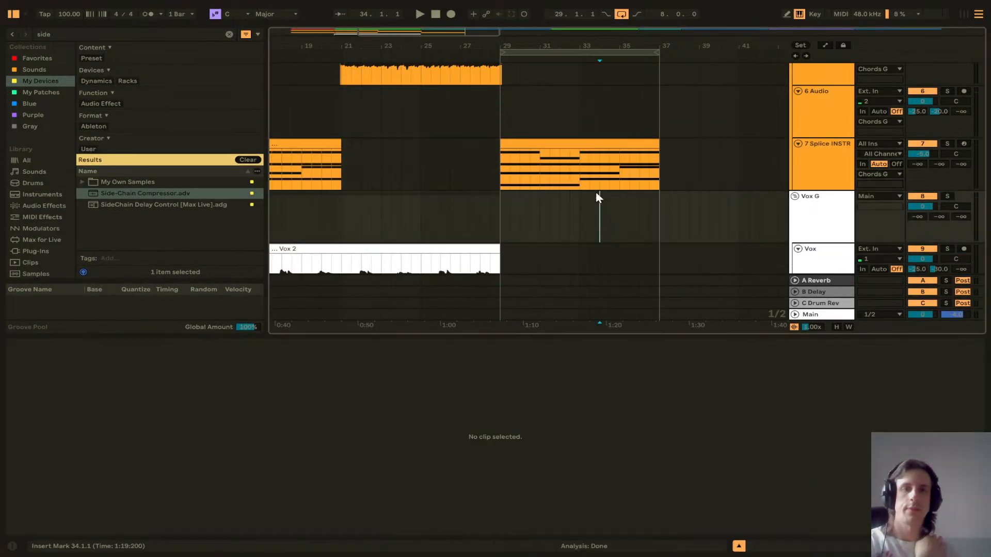
pyautogui.scroll(-5, 538, 191)
pyautogui.click(480, 206)
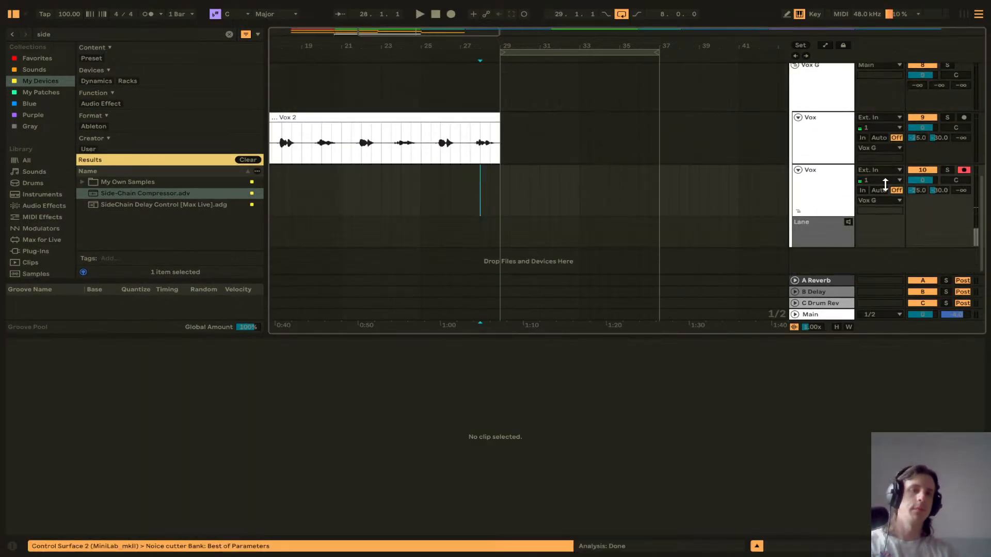
pyautogui.scroll(5, 484, 190)
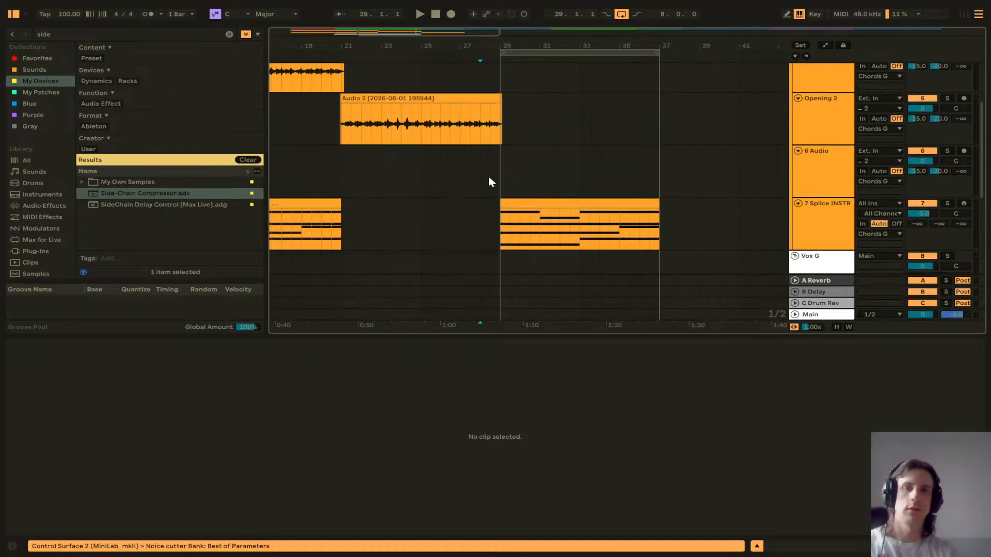
pyautogui.click(471, 171)
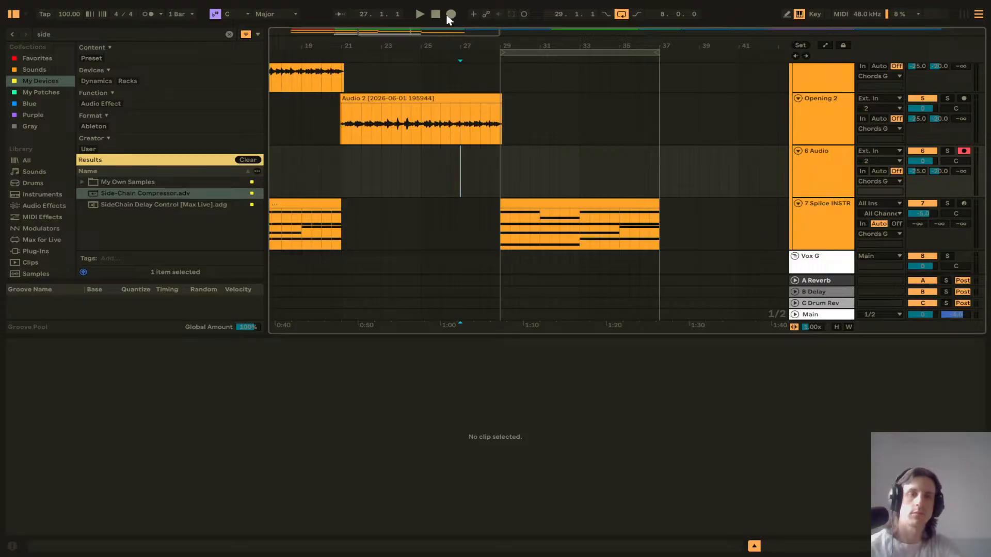
pyautogui.click(449, 15)
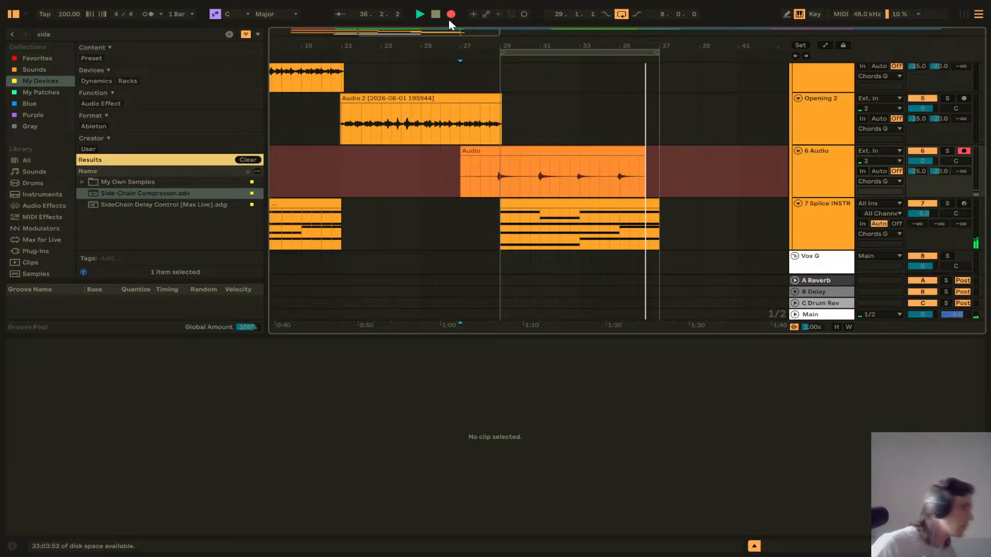
pyautogui.press('space')
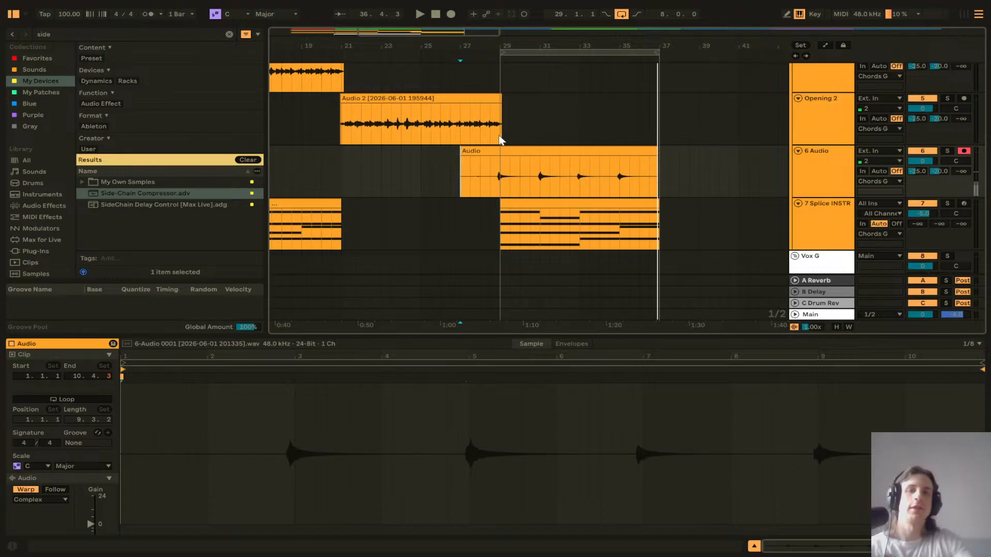
# Step: Set the recorded audio clip's gain to 5.0 dB and trim its start to bar 28.3
pyautogui.click(812, 178)
pyautogui.doubleClick(580, 151)
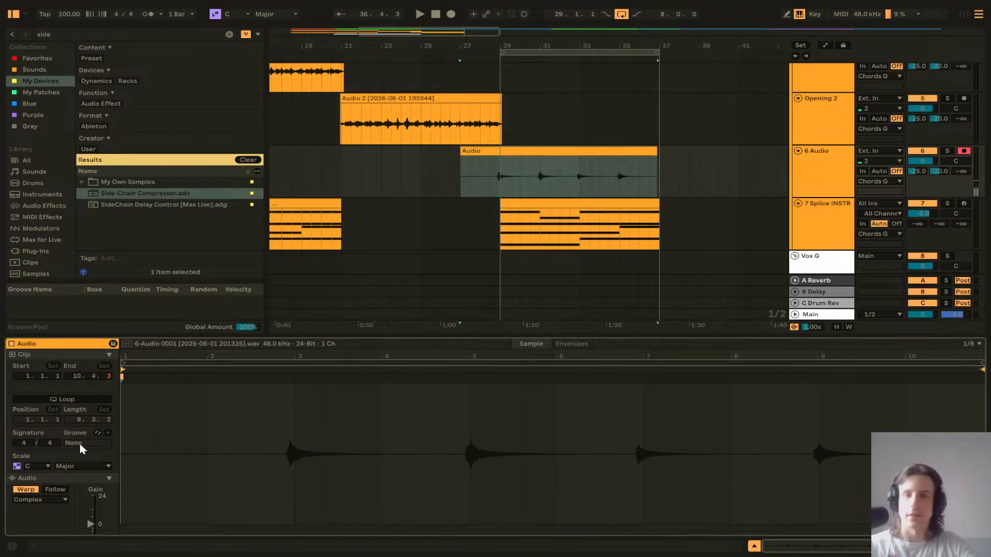
pyautogui.scroll(-3, 56, 483)
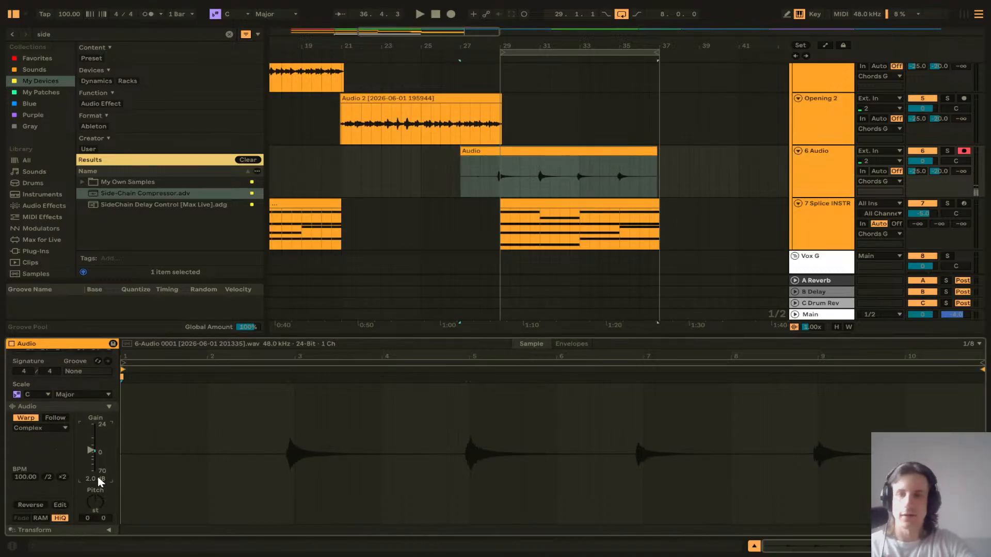
pyautogui.moveTo(99, 481)
pyautogui.mouseDown()
pyautogui.moveTo(99, 467)
pyautogui.moveTo(100, 482)
pyautogui.mouseUp()
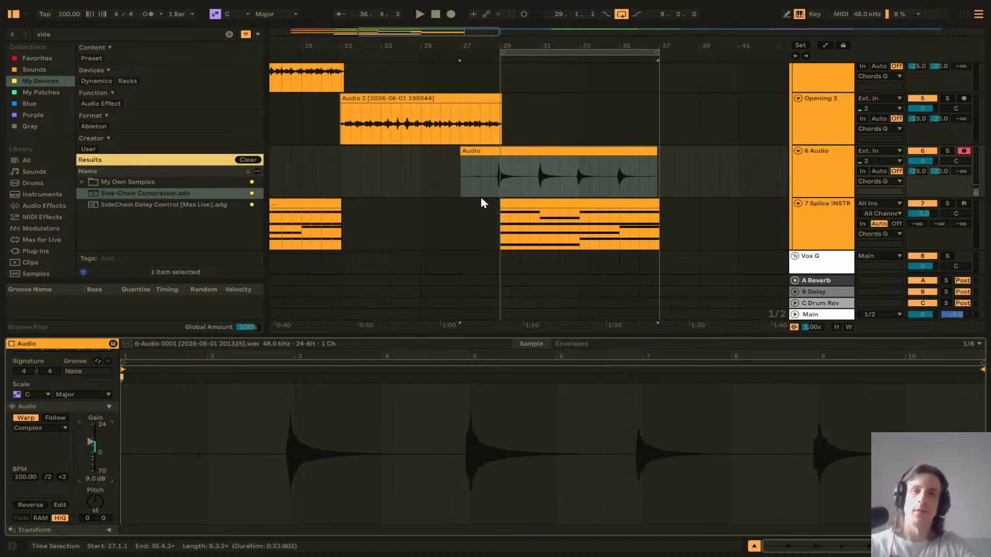
pyautogui.click(477, 177)
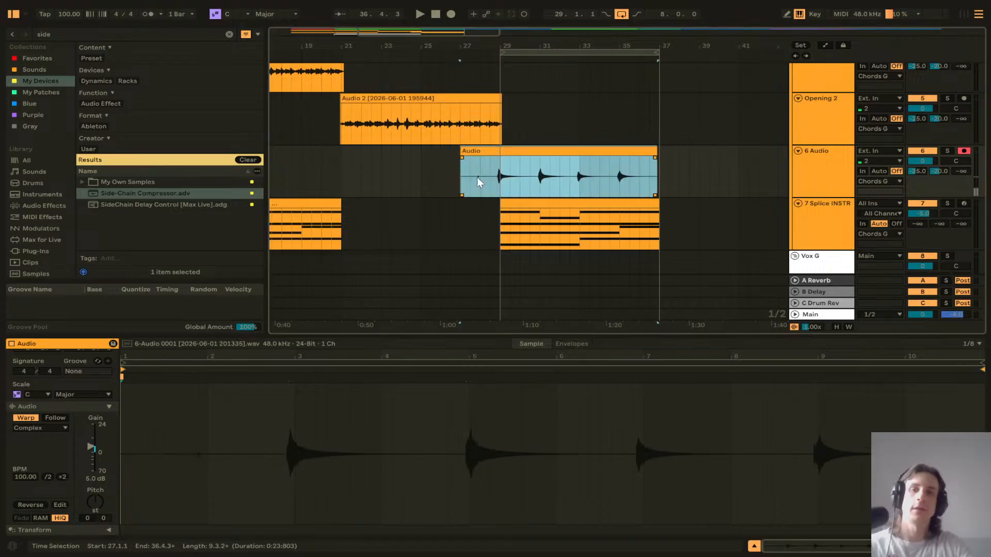
pyautogui.press('space')
pyautogui.moveTo(468, 148); pyautogui.dragTo(489, 157)
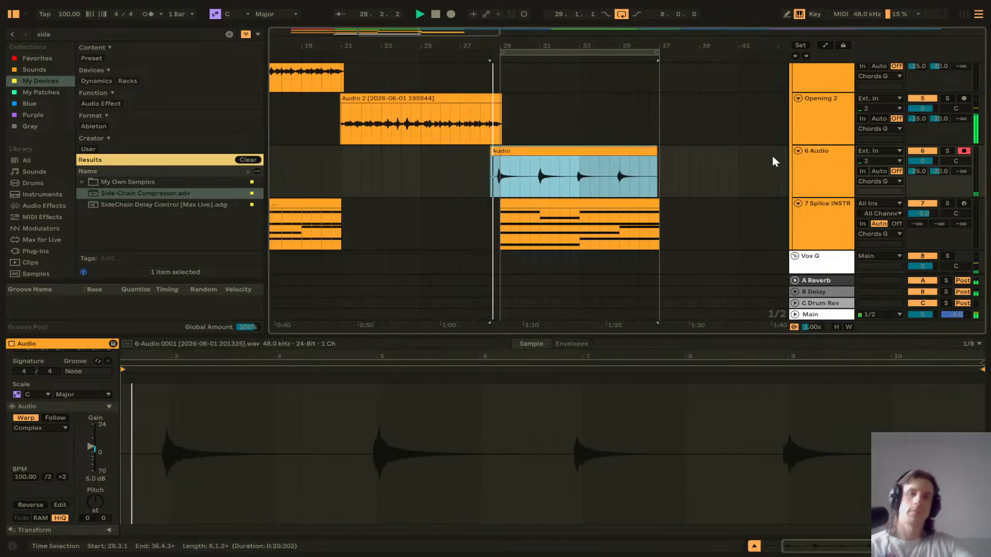
# Step: Mute the 7 Splice INSTR track and stop playback
pyautogui.click(922, 204)
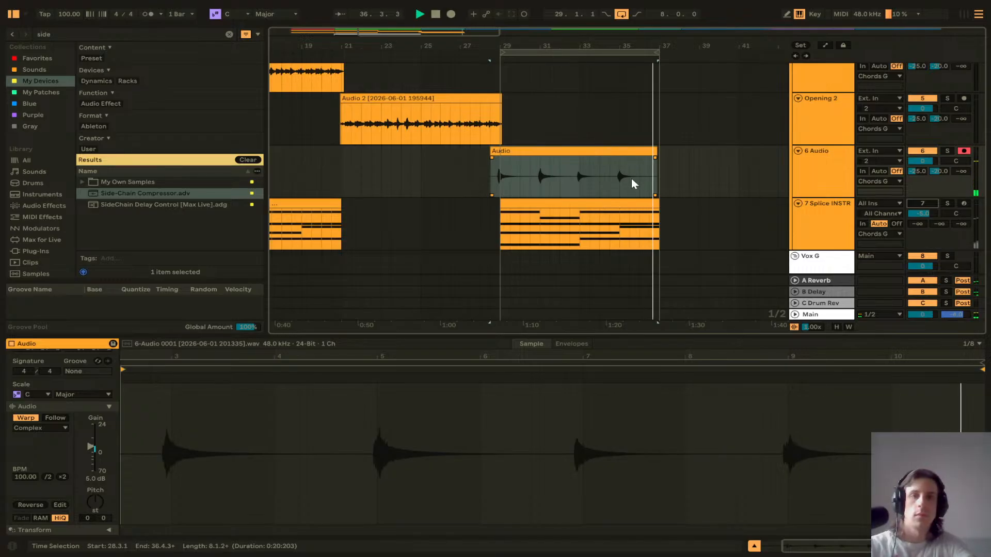
pyautogui.press('space')
# Step: Record another vocal take on the armed Vox track starting at bar 27
pyautogui.scroll(-2, 594, 166)
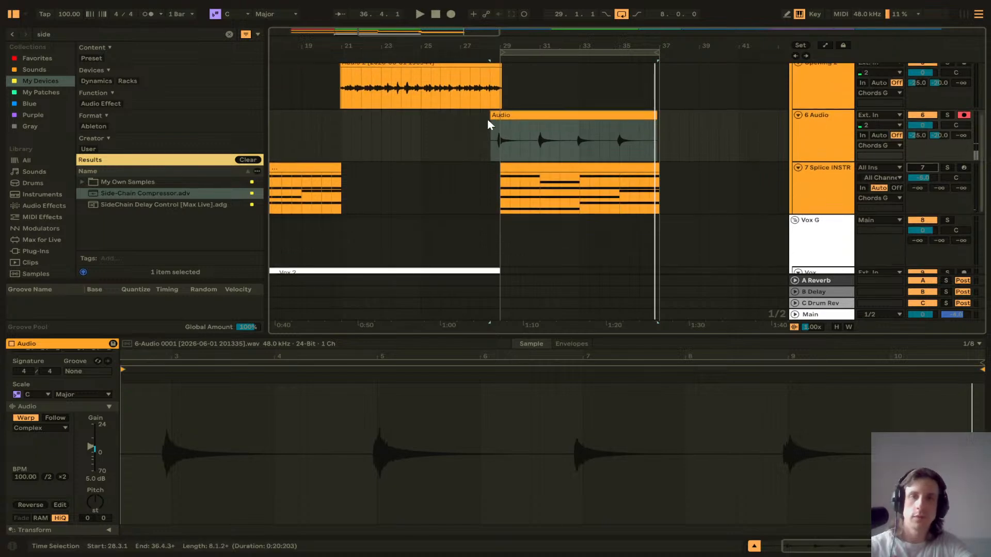
pyautogui.keyDown('ctrl'); pyautogui.scroll(5, 488, 119); pyautogui.keyUp('ctrl')
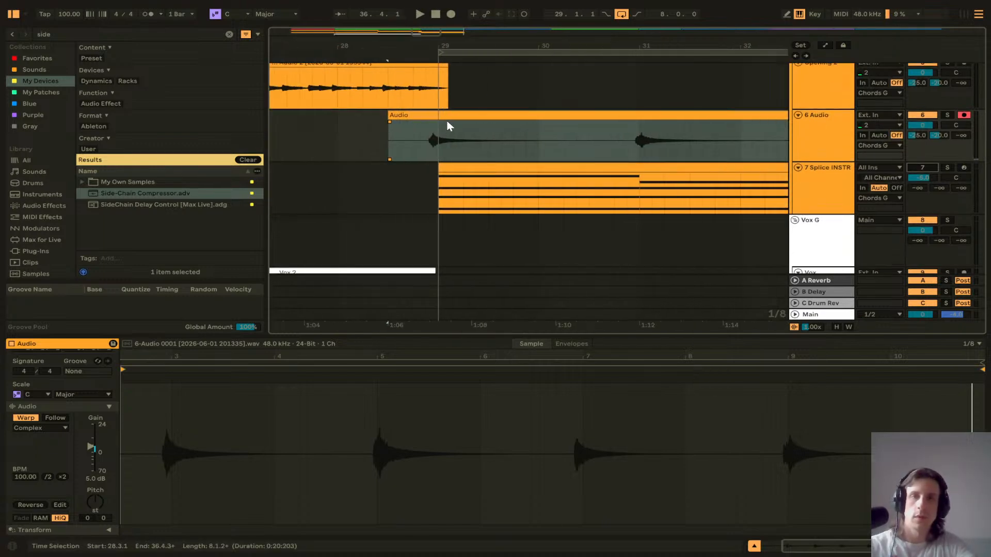
pyautogui.keyDown('ctrl'); pyautogui.scroll(-8, 555, 137); pyautogui.keyUp('ctrl')
pyautogui.scroll(-7, 546, 153)
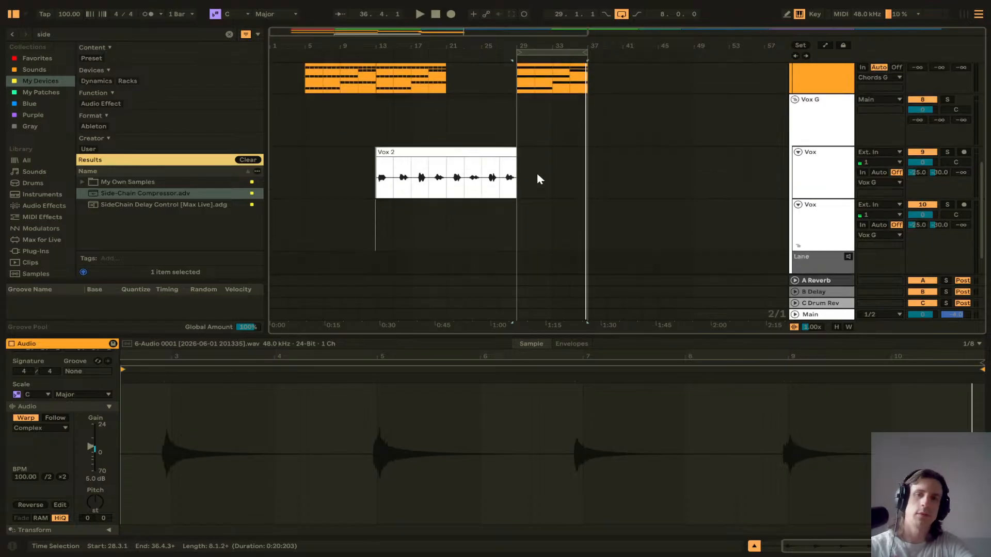
pyautogui.scroll(-1, 537, 179)
pyautogui.click(828, 192)
pyautogui.click(516, 182)
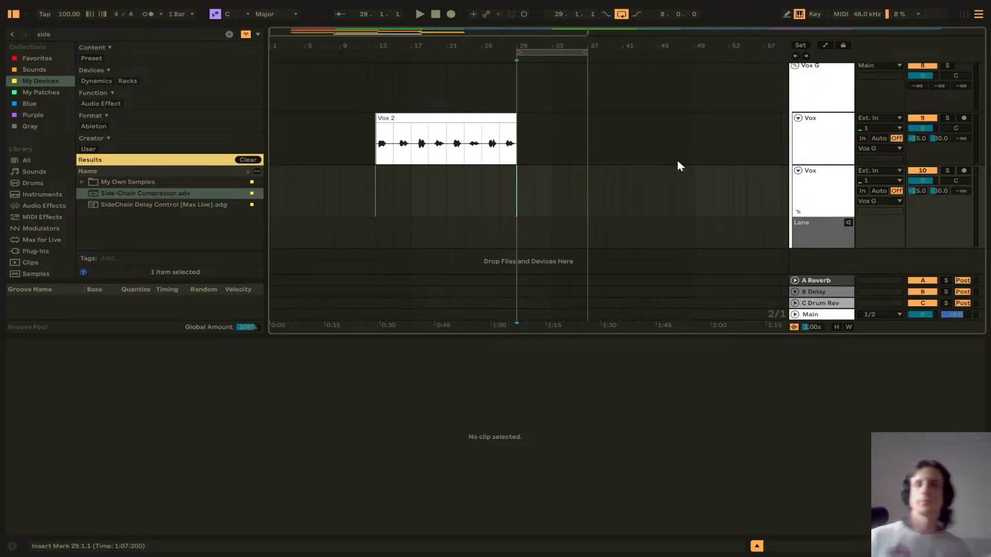
pyautogui.click(500, 179)
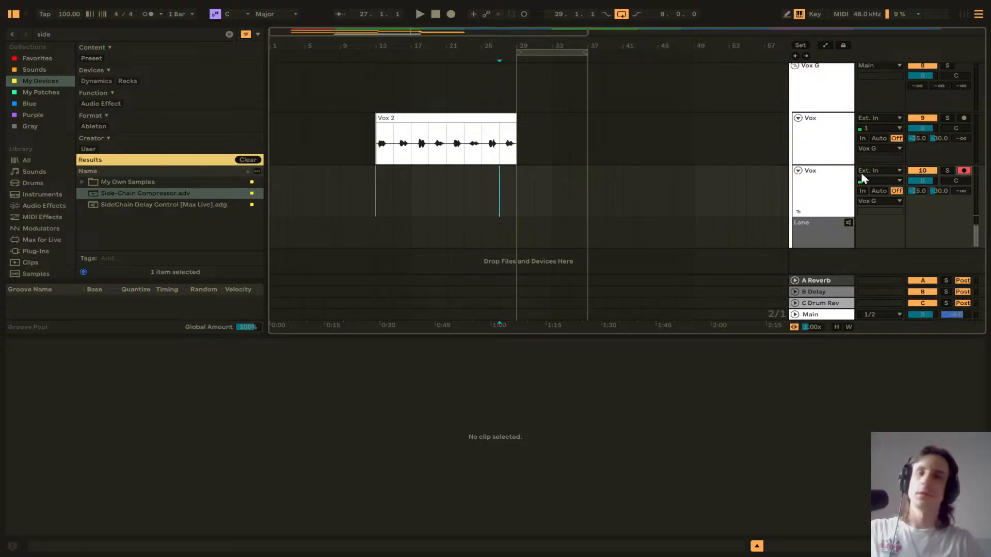
pyautogui.click(451, 17)
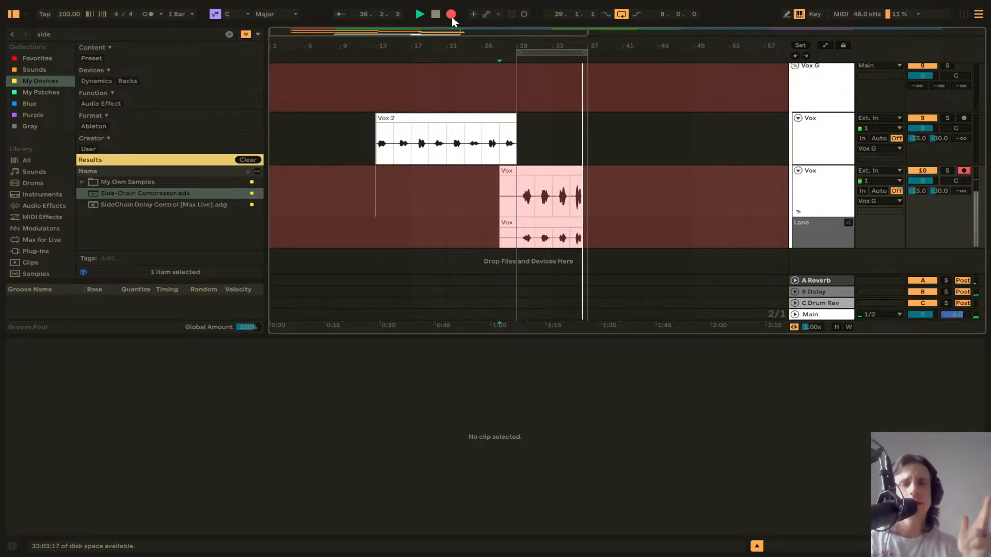
pyautogui.press('space')
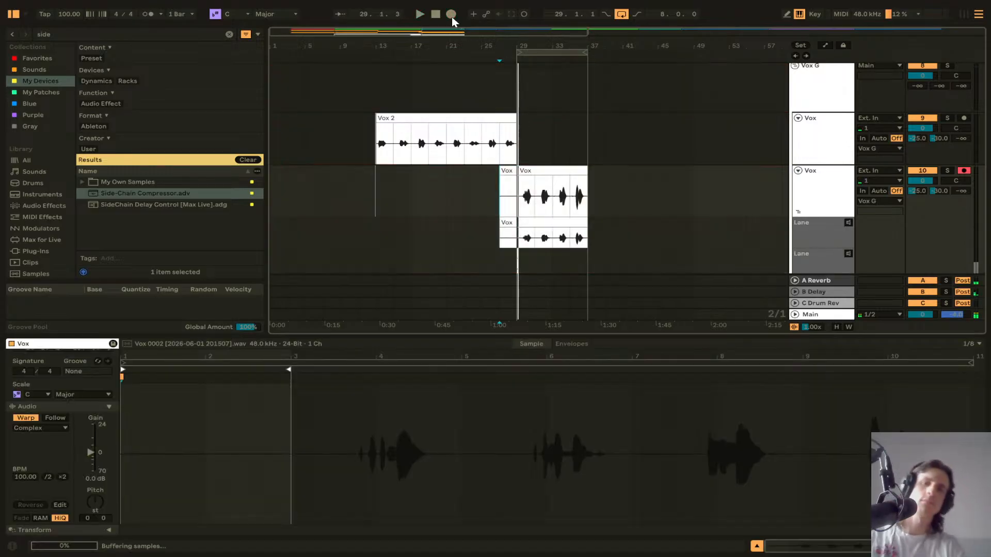
# Step: Delete the portion of the new vocal take before bar 29
pyautogui.keyDown('ctrl'); pyautogui.scroll(5, 507, 205); pyautogui.keyUp('ctrl')
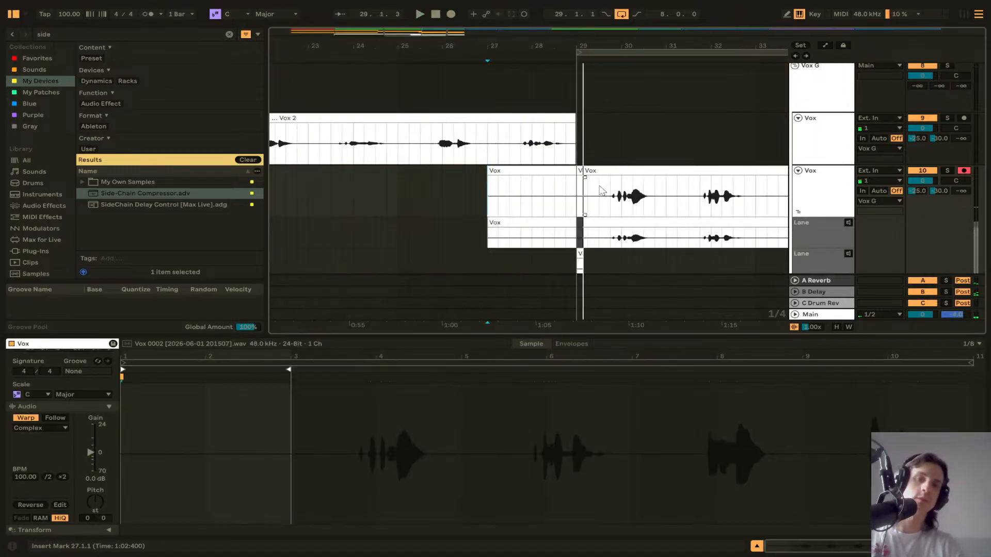
pyautogui.click(581, 171)
pyautogui.moveTo(592, 171); pyautogui.dragTo(575, 170)
pyautogui.click(565, 171)
pyautogui.press('Delete')
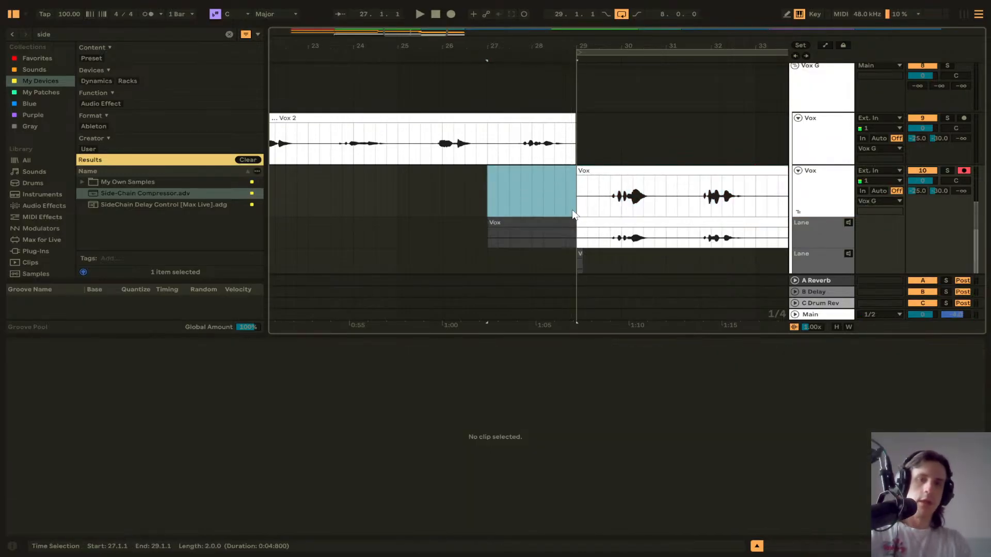
# Step: Delete the leftover take-lane clip fragments and remove the take lanes from the Vox track
pyautogui.click(581, 228)
pyautogui.click(580, 253)
pyautogui.press('Delete')
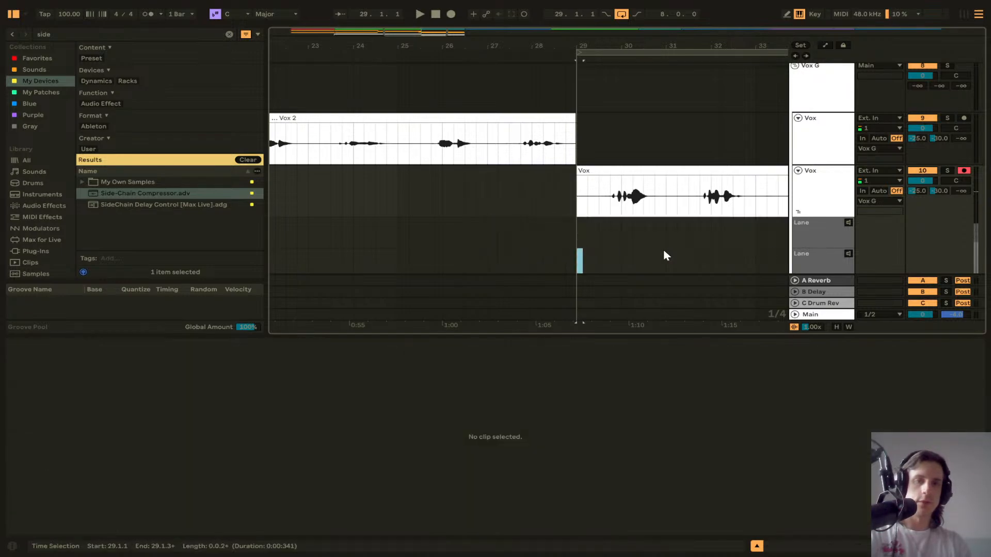
pyautogui.click(787, 240)
pyautogui.click(813, 242)
pyautogui.press('Delete')
pyautogui.press('Delete')
pyautogui.hscroll(5, 682, 223)
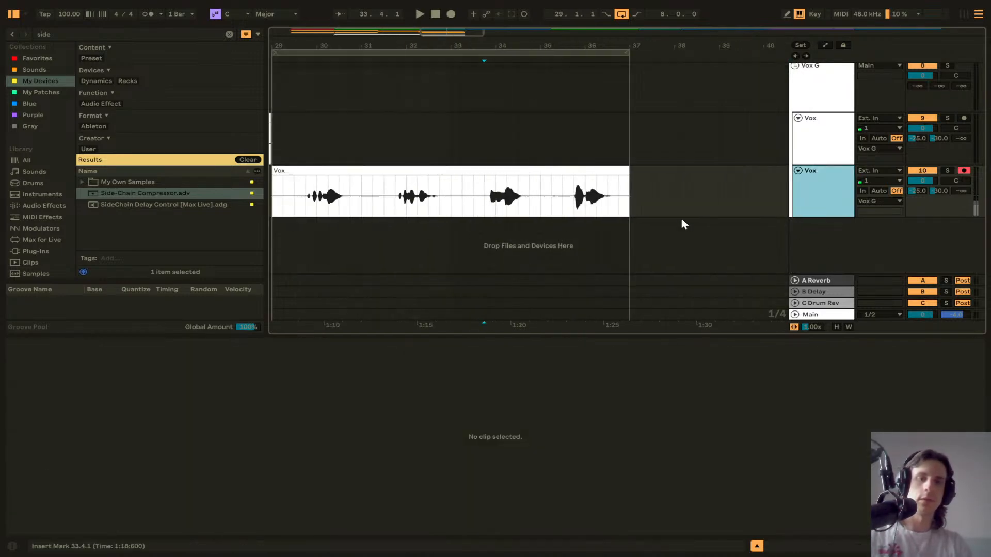
pyautogui.hotkey('shift', 'w')
pyautogui.click(485, 208)
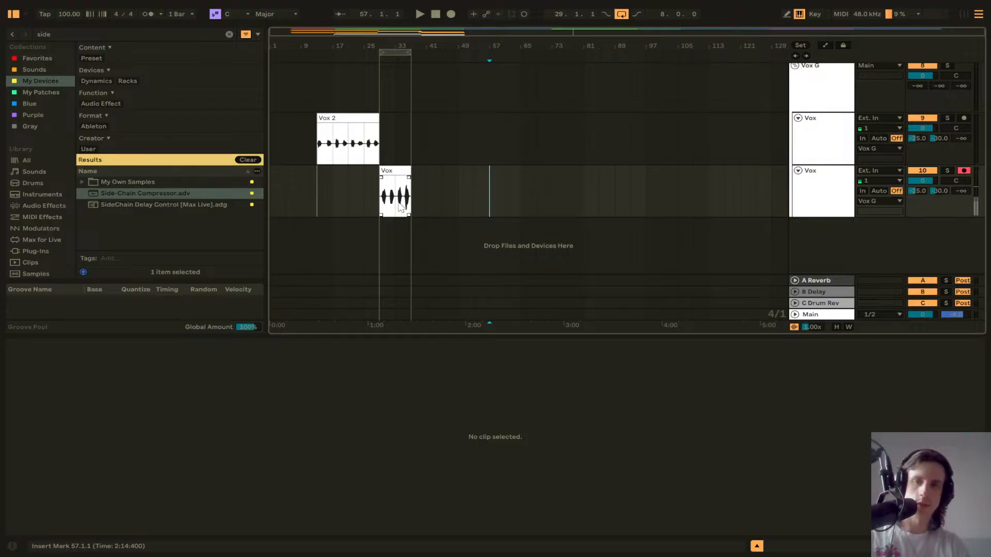
# Step: Play the vocal take from bar 29 and set the Vox track's LA-2A Tube Compressor gain to about 34
pyautogui.scroll(5, 399, 205)
pyautogui.hscroll(-4, 400, 205)
pyautogui.click(498, 200)
pyautogui.click(476, 201)
pyautogui.press('space')
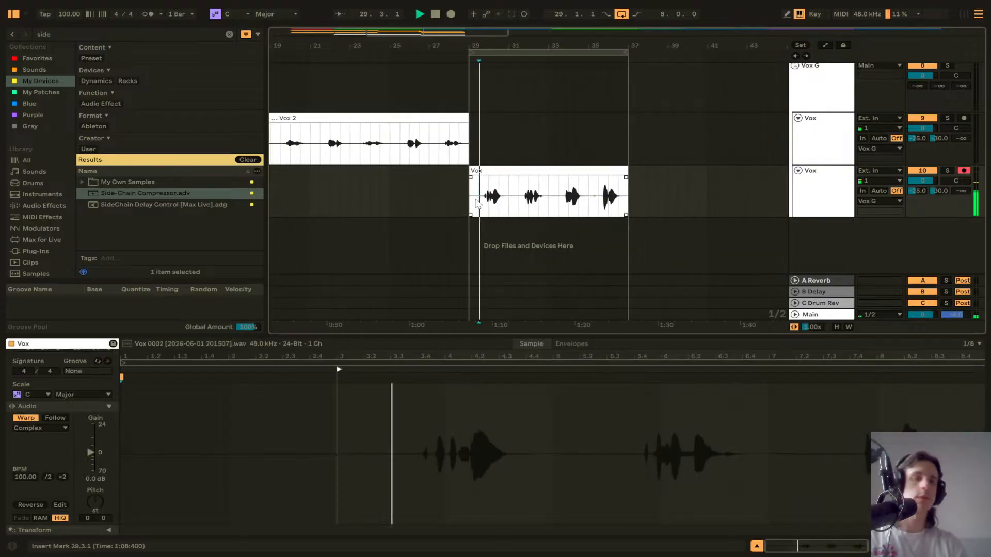
pyautogui.hotkey('shift', 'Tab')
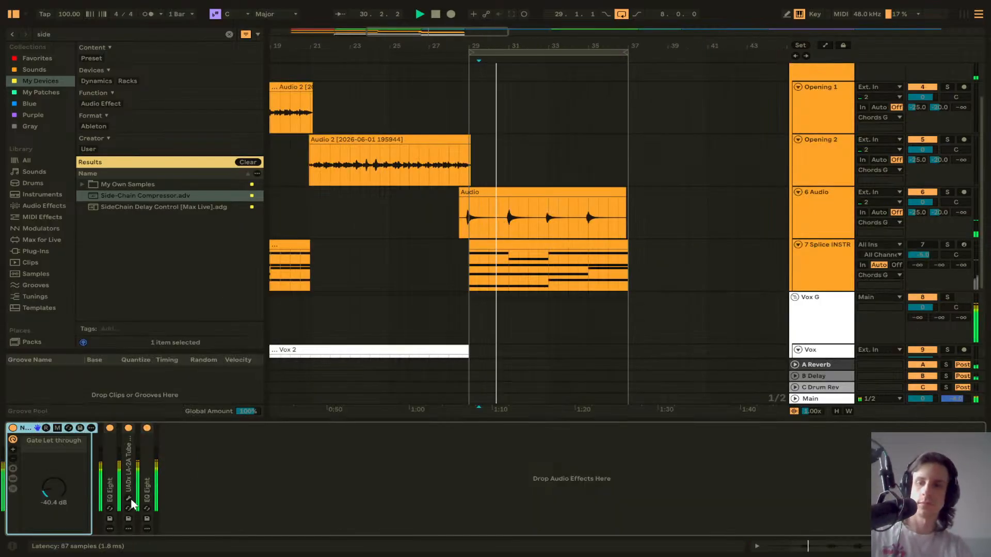
pyautogui.doubleClick(129, 465)
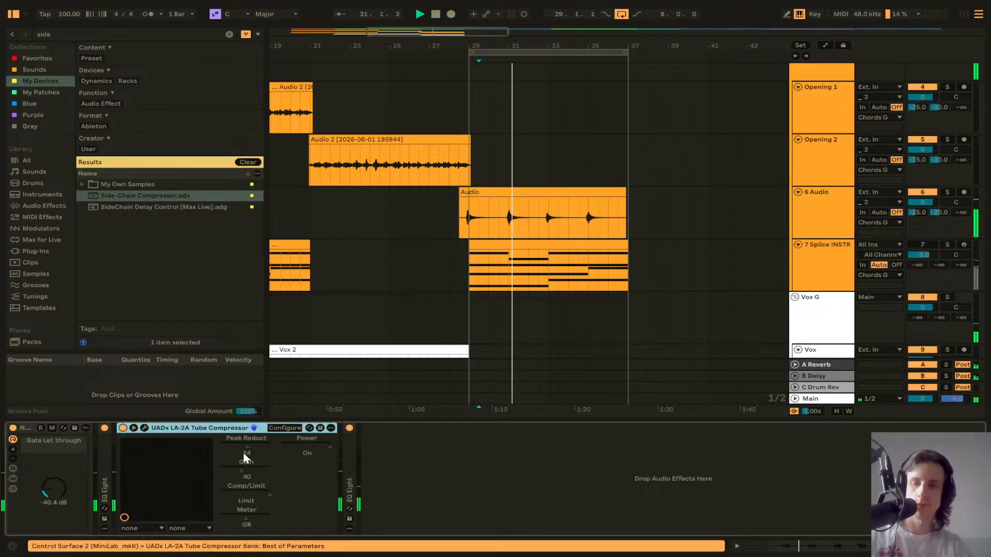
pyautogui.moveTo(242, 470); pyautogui.dragTo(240, 445)
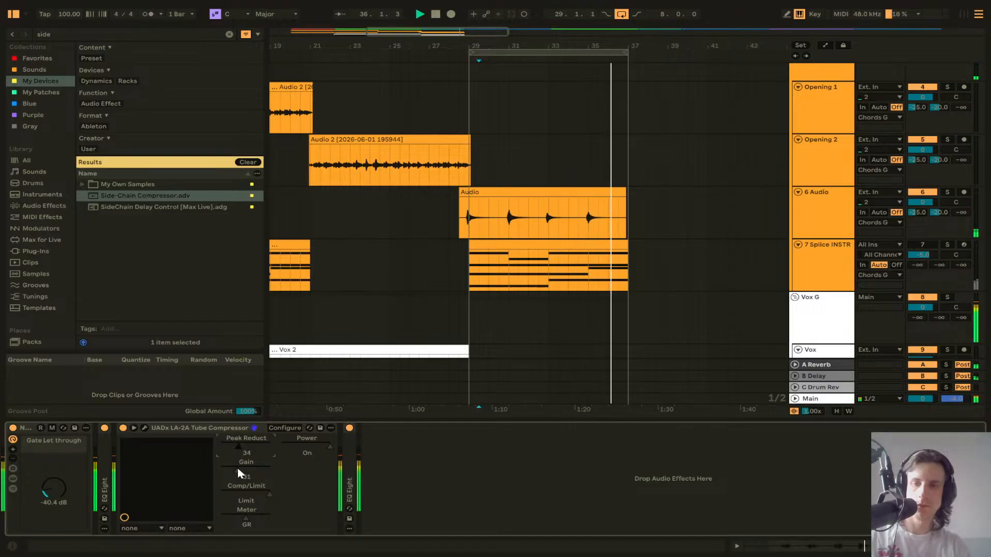
pyautogui.doubleClick(239, 426)
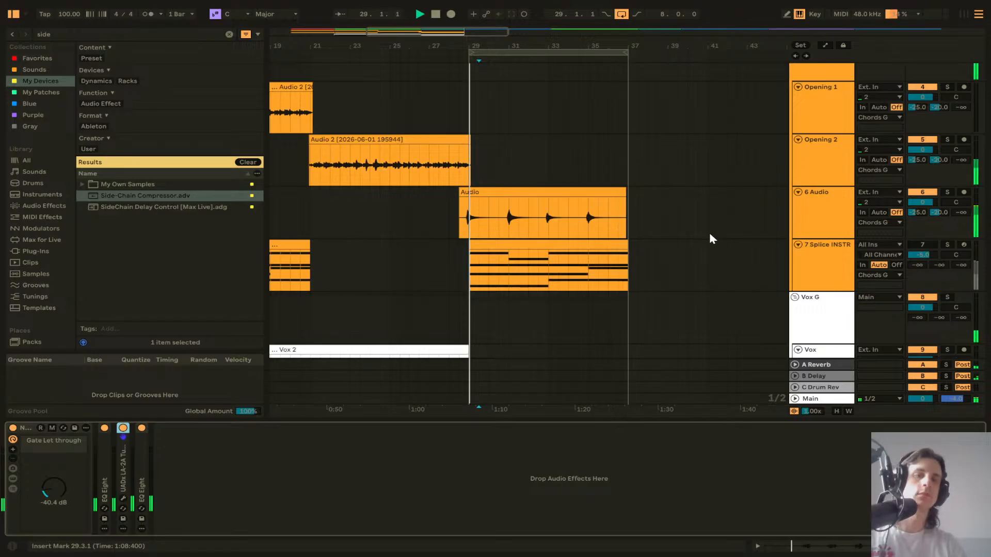
pyautogui.press('space')
# Step: Select the C1 section range and rename the 6 Audio track to Pre
pyautogui.scroll(3, 665, 223)
pyautogui.hscroll(-2, 518, 259)
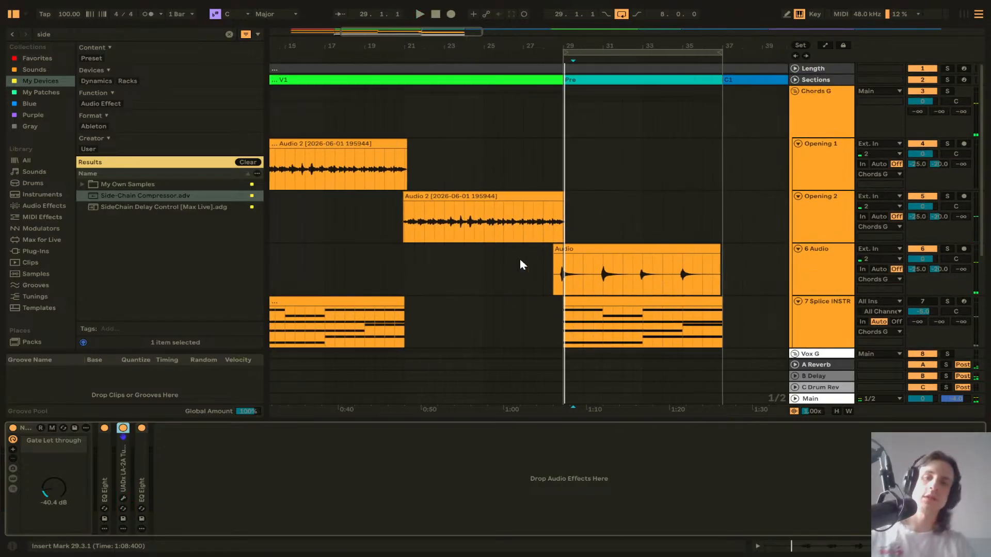
pyautogui.scroll(-5, 519, 259)
pyautogui.click(292, 203)
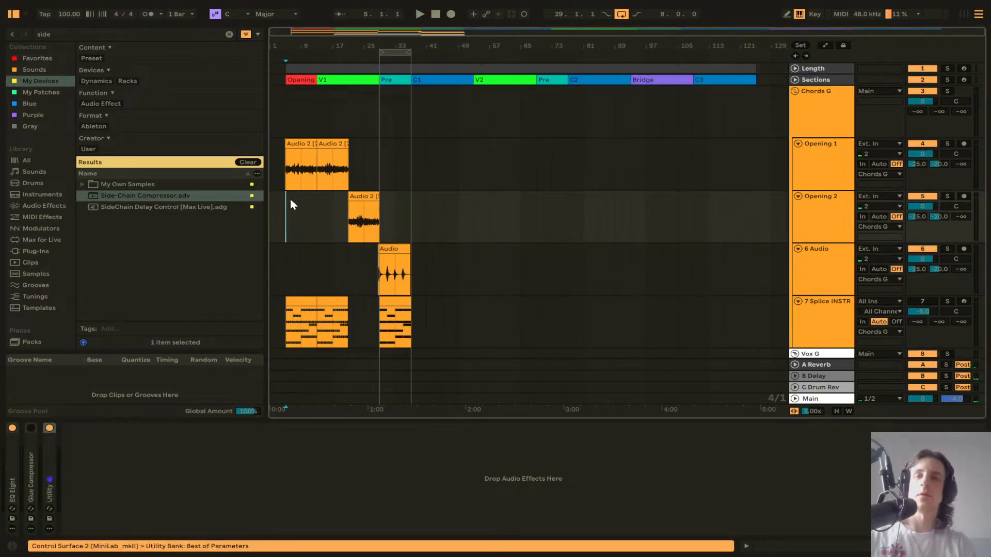
pyautogui.click(430, 80)
pyautogui.scroll(-3, 431, 98)
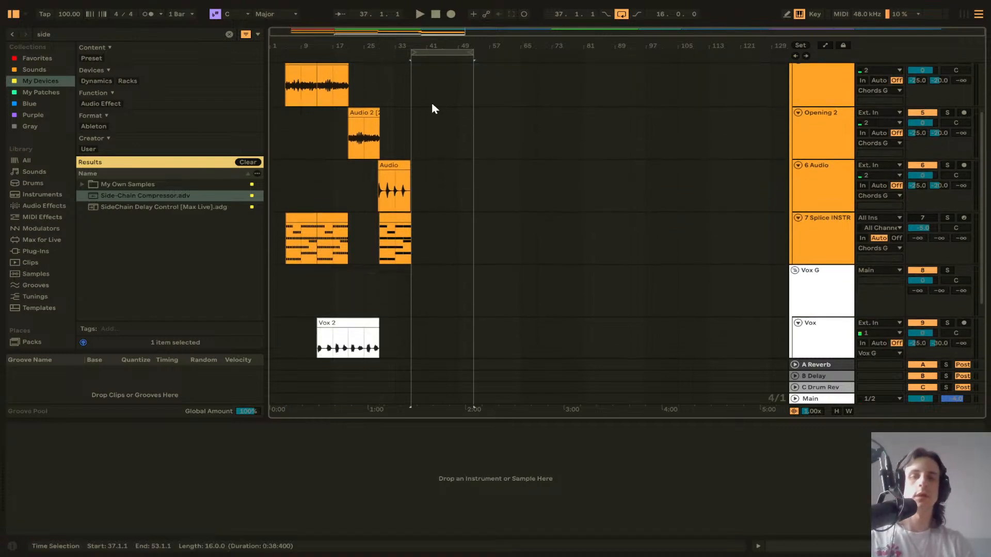
pyautogui.click(829, 189)
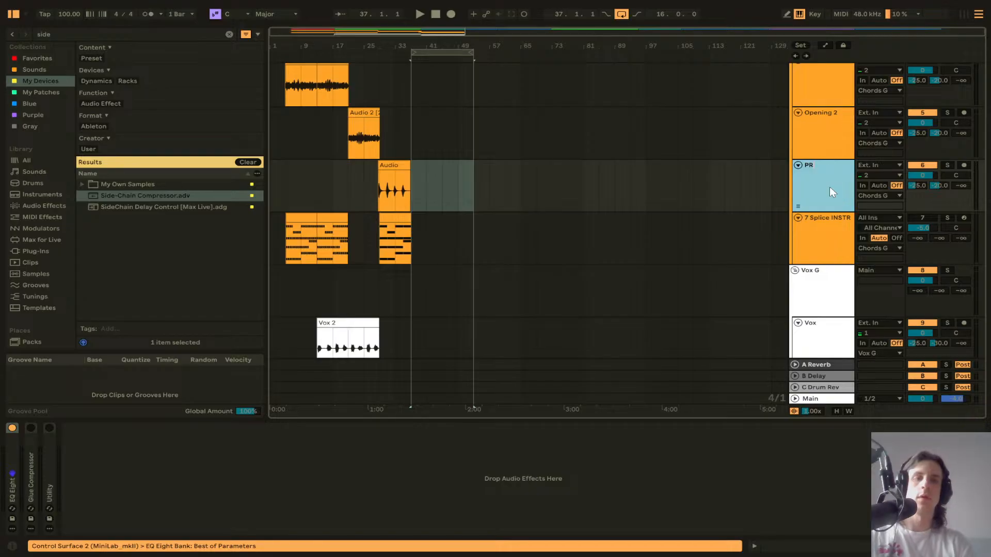
pyautogui.press('Return')
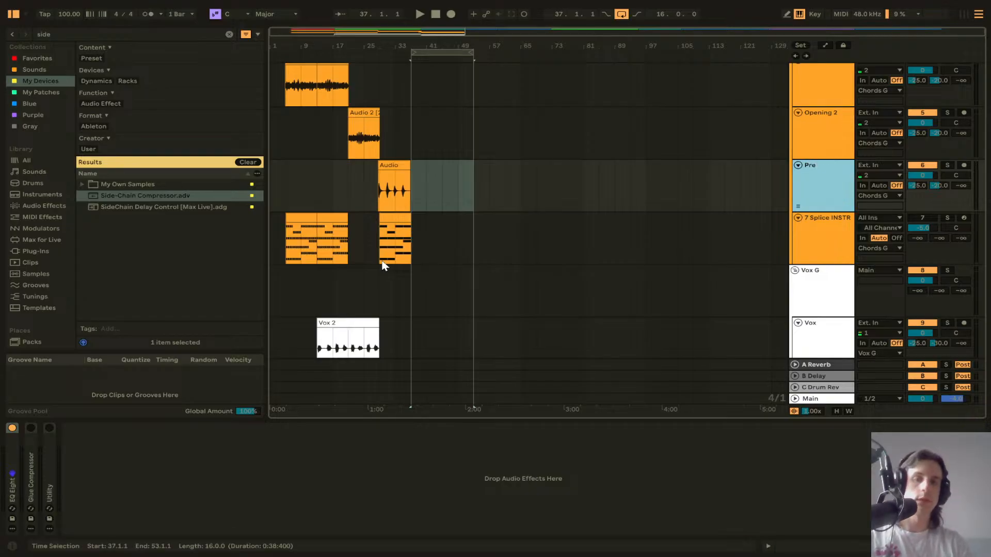
# Step: Paste the chord clip at bar 37 on the 7 Splice INSTR track and duplicate it once more
pyautogui.click(389, 217)
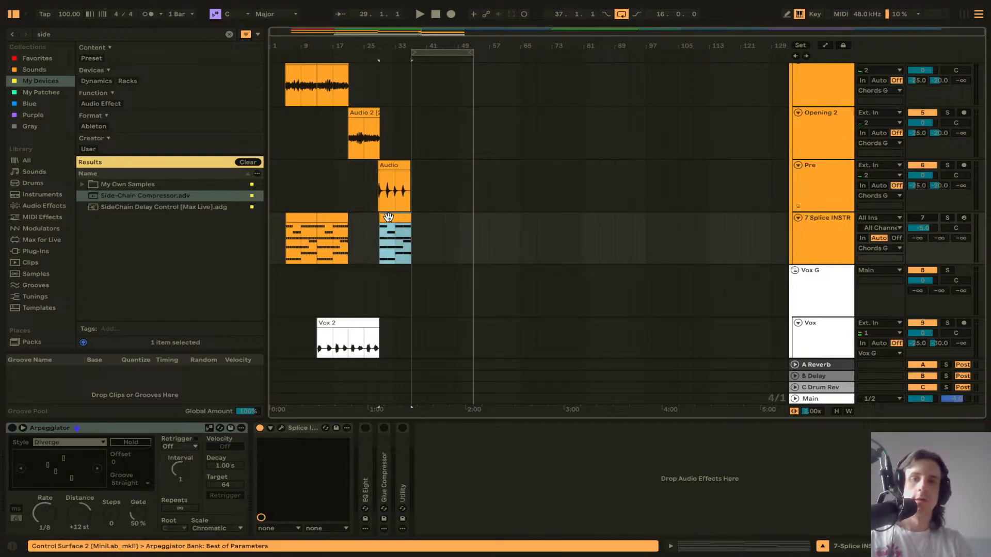
pyautogui.click(337, 217)
pyautogui.click(413, 223)
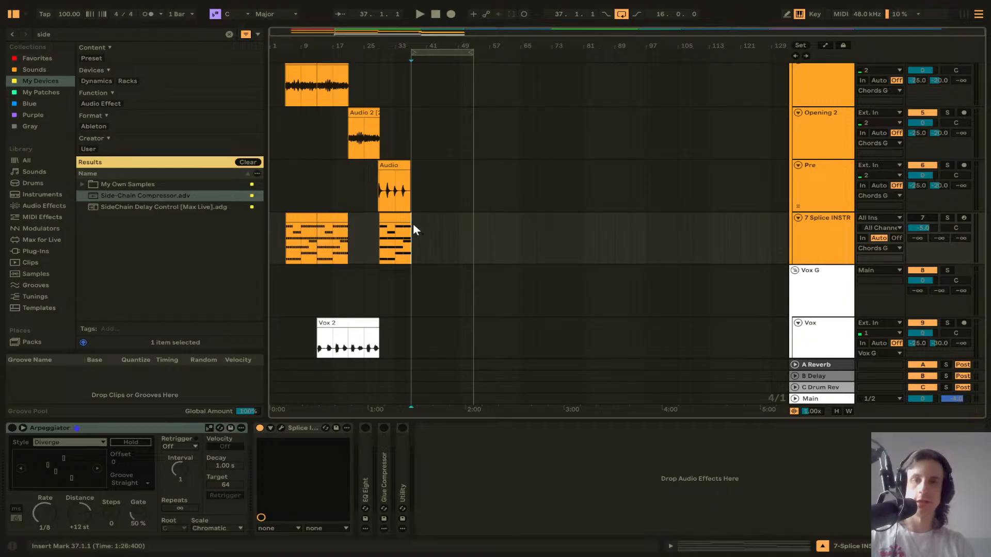
pyautogui.hotkey('ctrl', 'v')
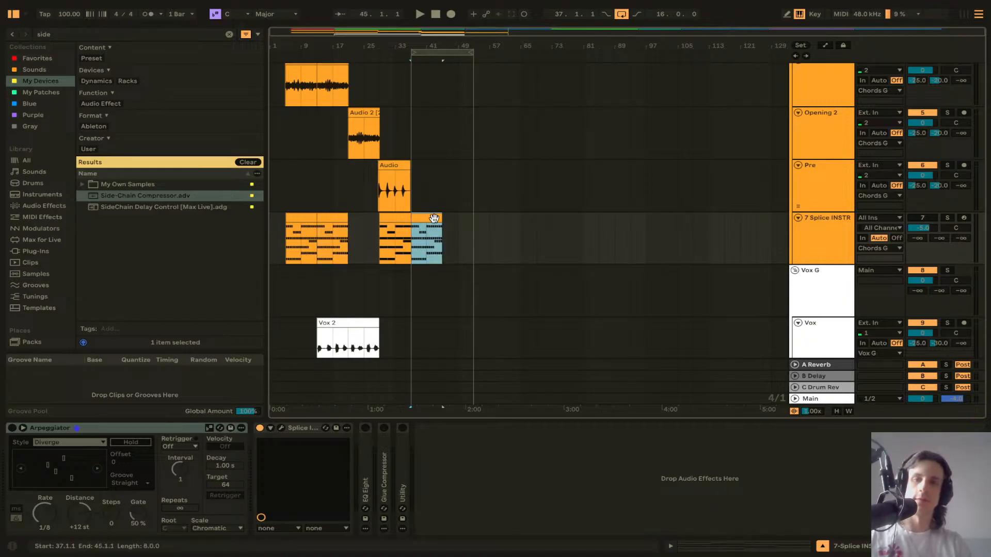
pyautogui.hotkey('ctrl', 'd')
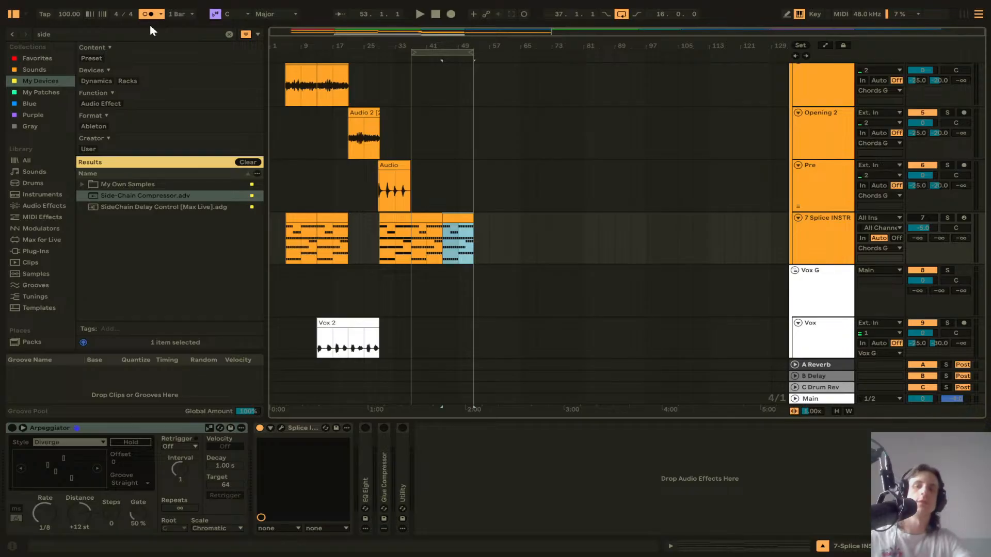
# Step: Unmute the 7 Splice INSTR track and play the arrangement from bar 37
pyautogui.click(413, 136)
pyautogui.press('space')
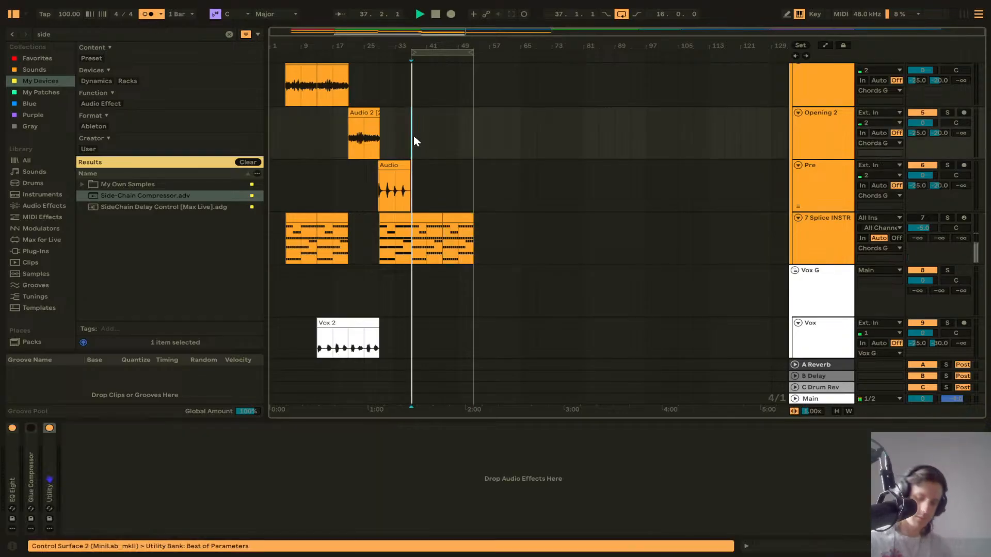
pyautogui.click(916, 219)
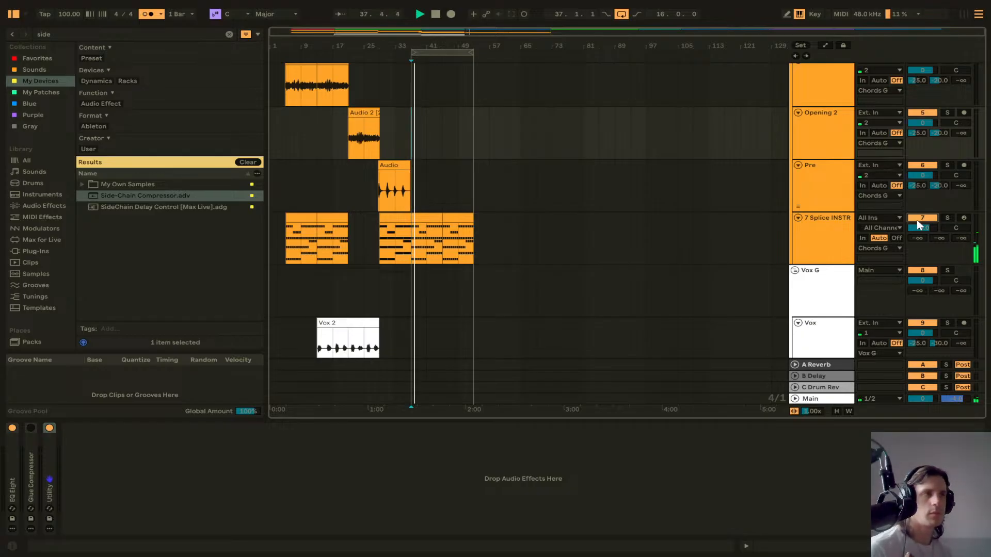
pyautogui.press('b')
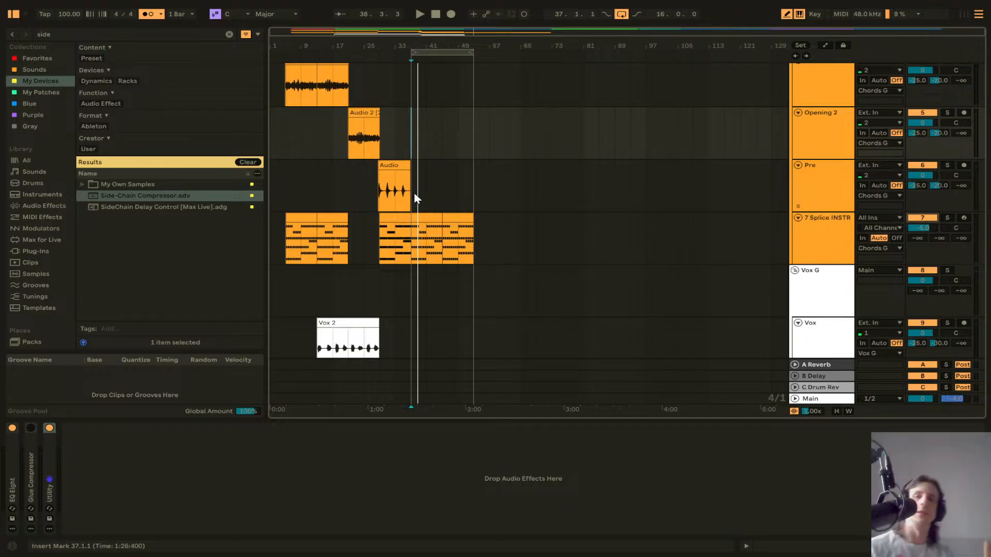
pyautogui.press('space')
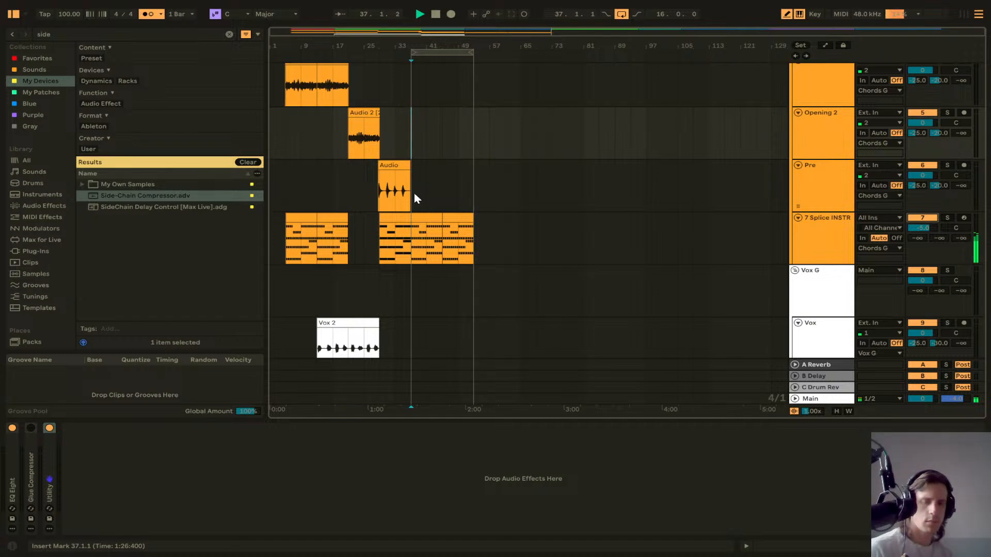
pyautogui.press('space')
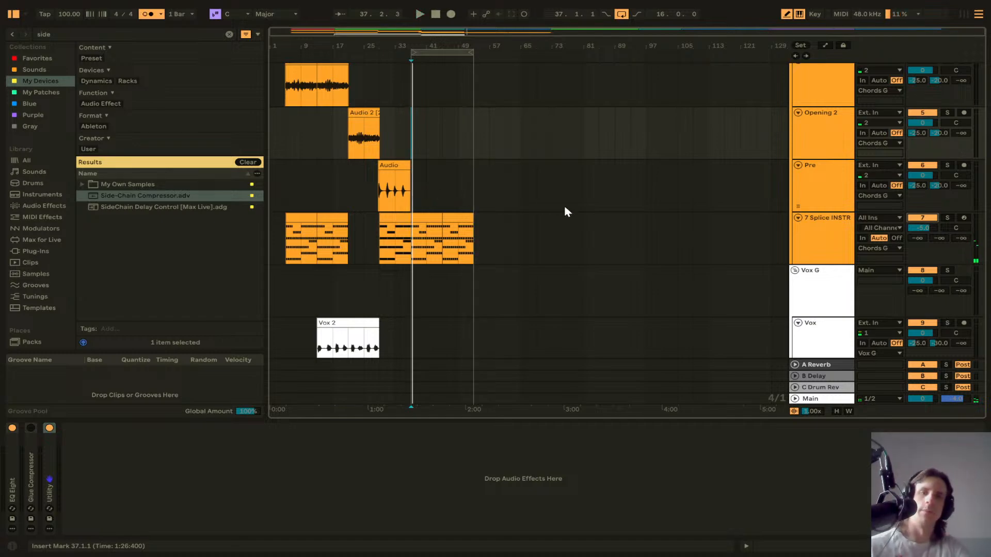
# Step: Duplicate the Pre track and delete the copied audio clip from the new track
pyautogui.click(815, 206)
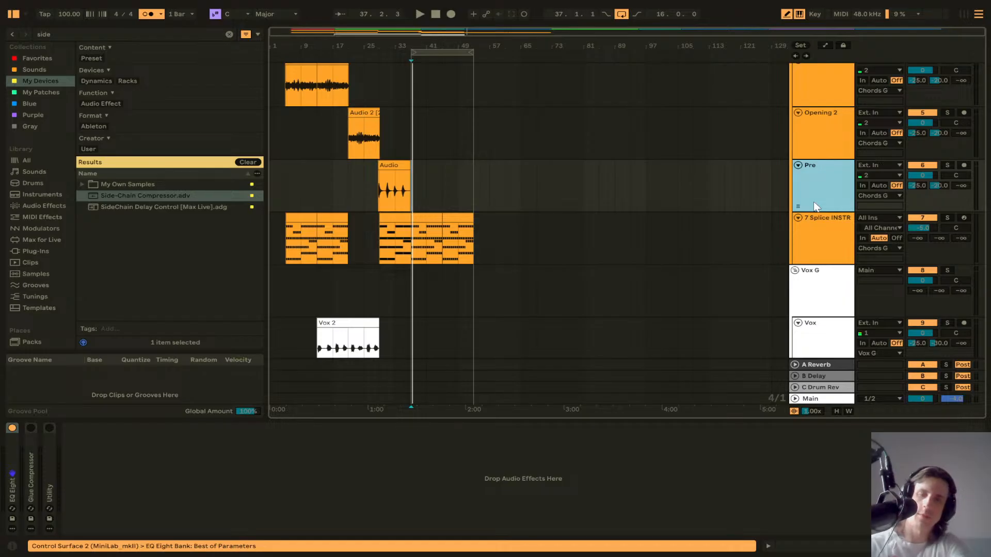
pyautogui.hotkey('ctrl', 'd')
pyautogui.click(388, 215)
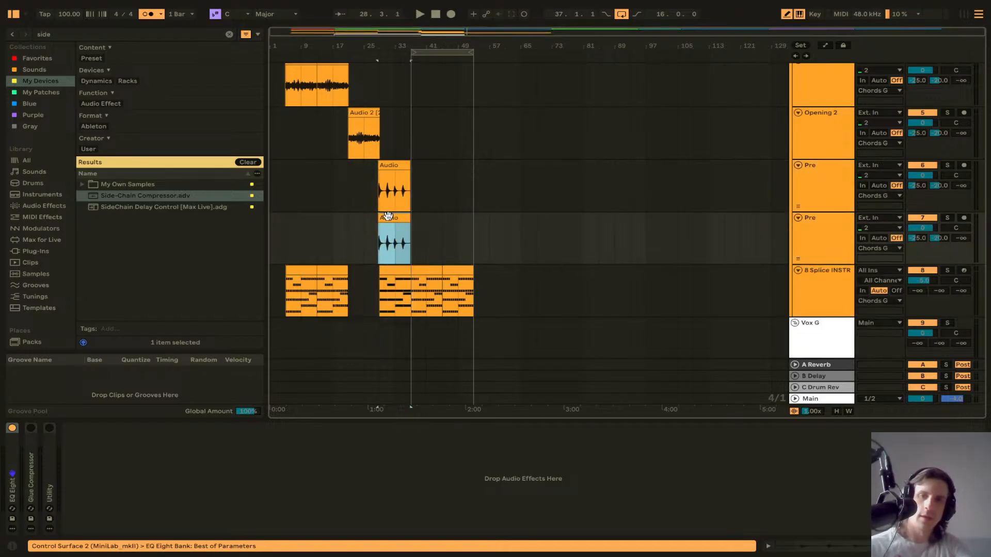
pyautogui.press('Delete')
# Step: Arm the duplicated Pre track and start recording from bar 37
pyautogui.click(442, 230)
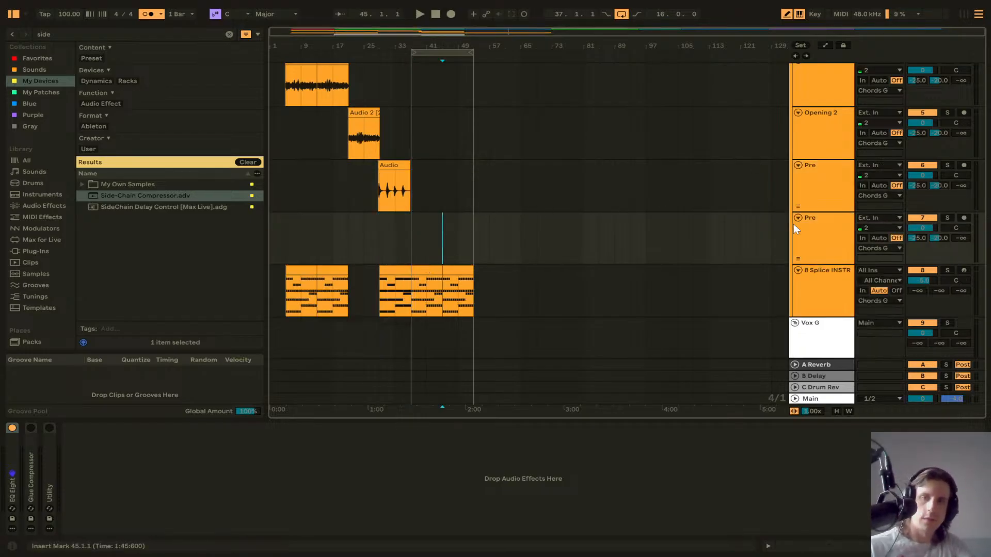
pyautogui.click(963, 218)
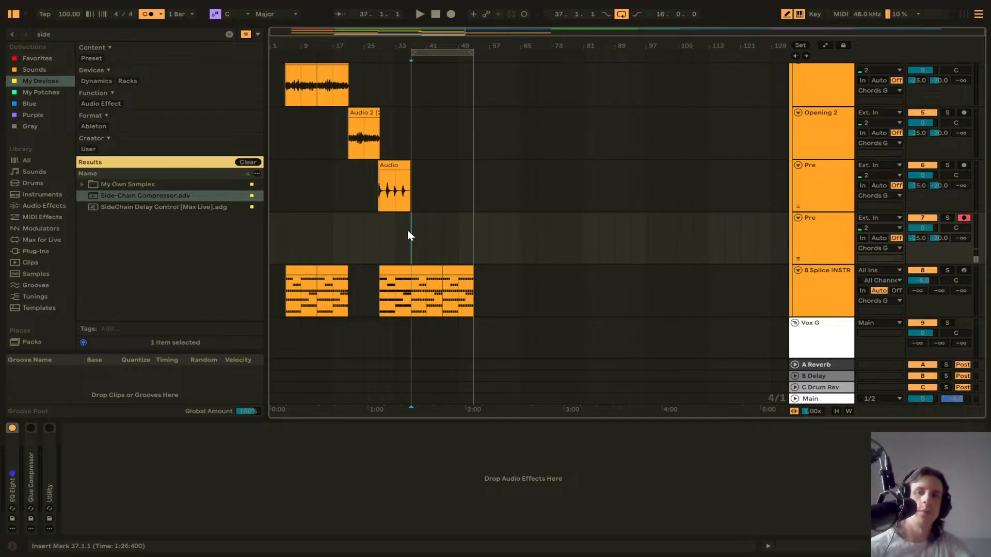
pyautogui.click(452, 13)
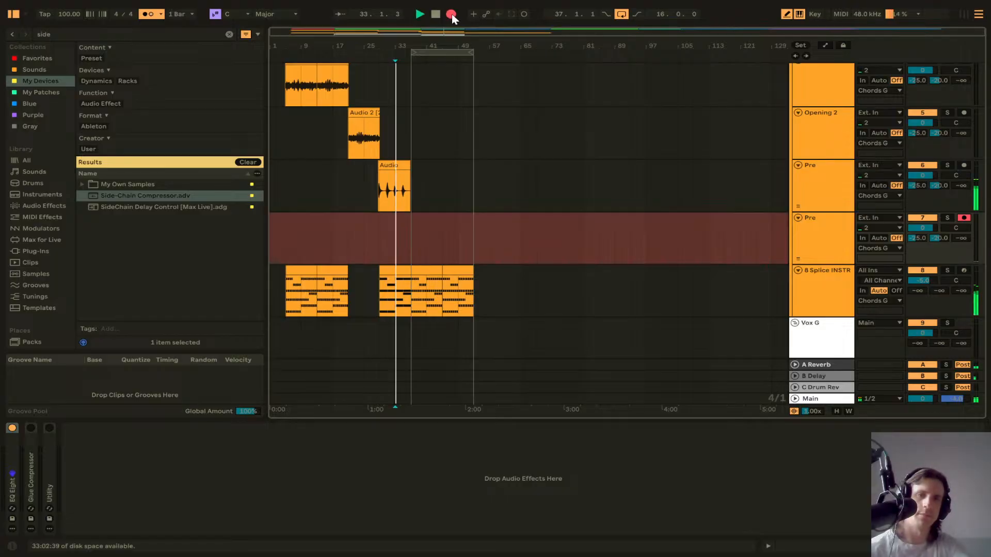
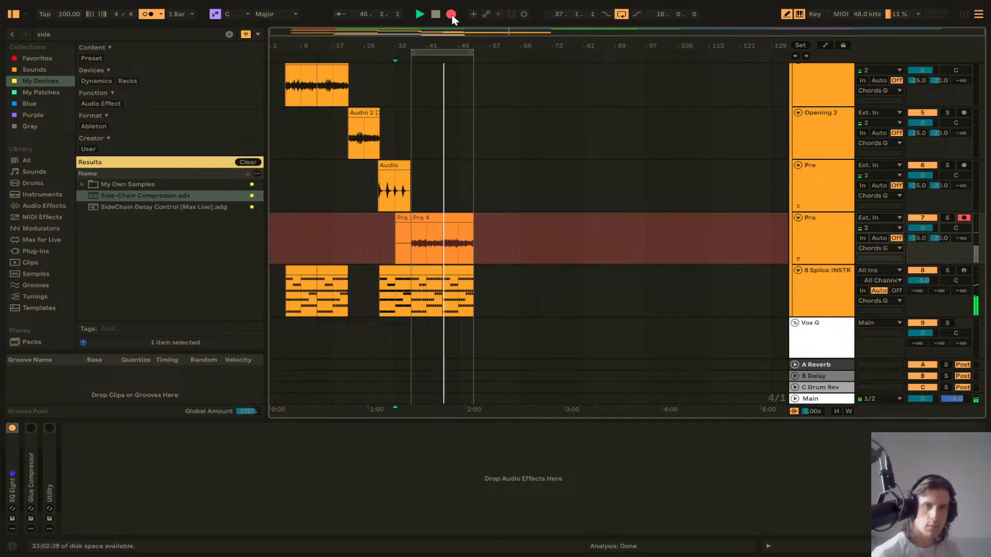
# Step: Stop recording and expand the Pre track's take lanes
pyautogui.press('space')
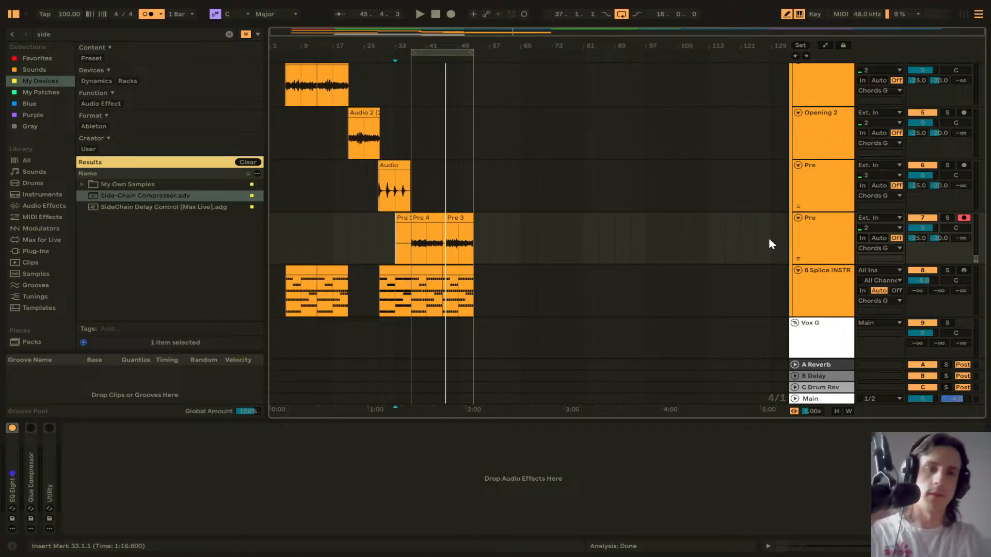
pyautogui.click(819, 234)
pyautogui.click(798, 259)
pyautogui.scroll(-3, 516, 166)
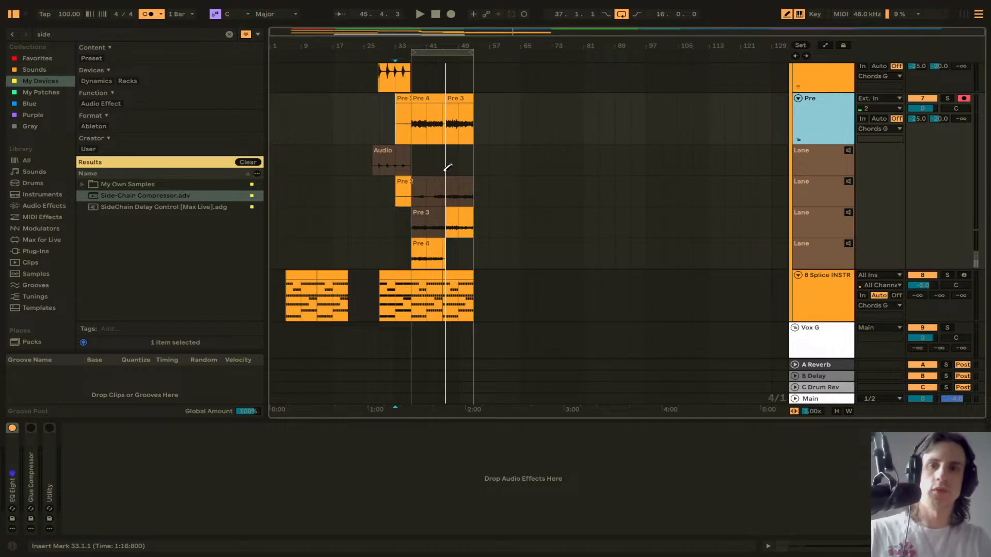
# Step: Play from bar 37 and move the comp boundary between Pre 4 and Pre 3 earlier to about 44.4.3
pyautogui.click(405, 173)
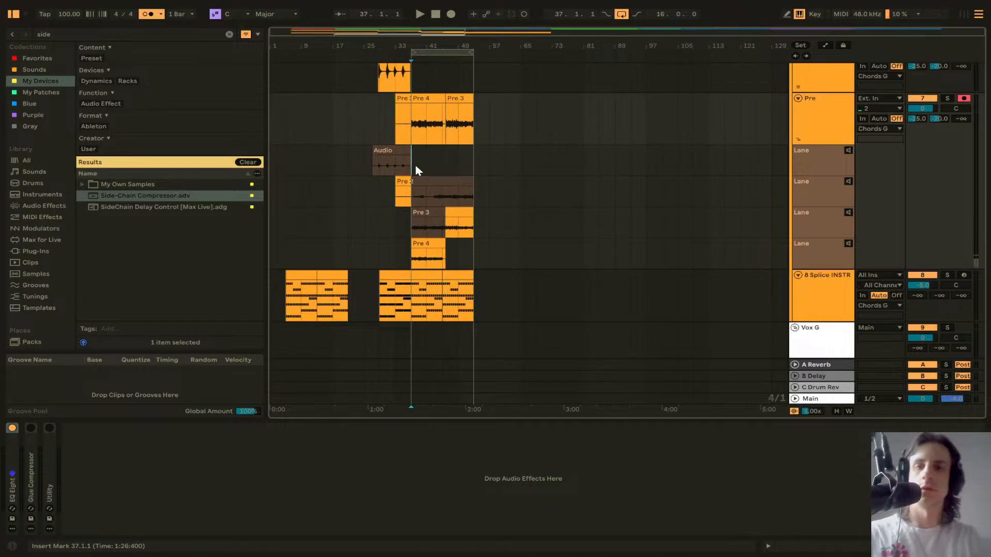
pyautogui.press('space')
pyautogui.press('+')
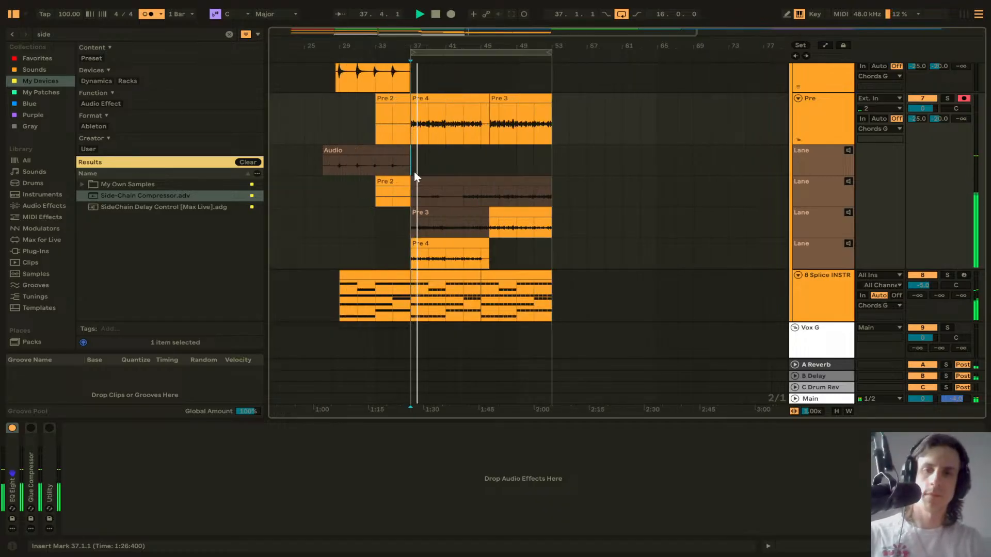
pyautogui.scroll(-1, 463, 196)
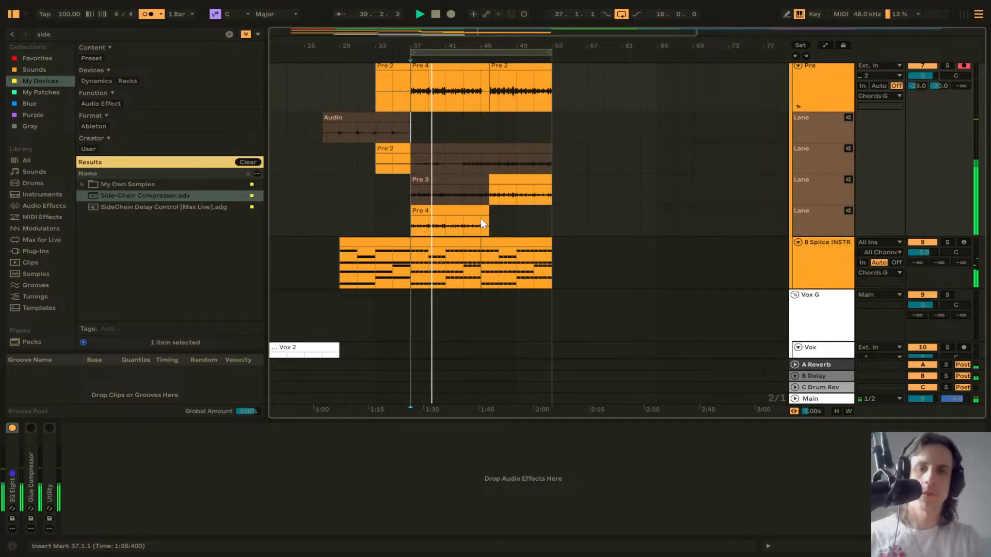
pyautogui.scroll(5, 479, 201)
pyautogui.scroll(2, 479, 198)
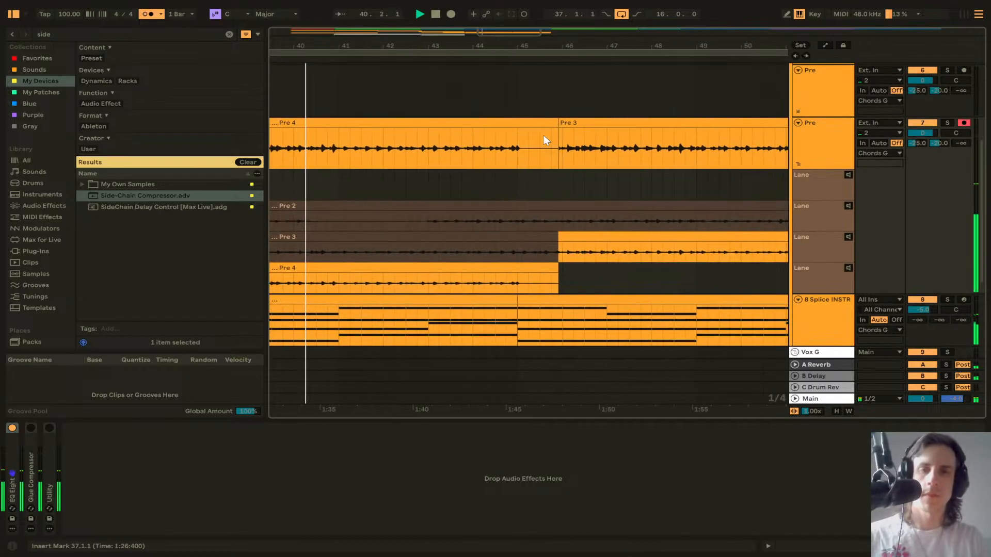
pyautogui.moveTo(558, 124); pyautogui.dragTo(514, 124)
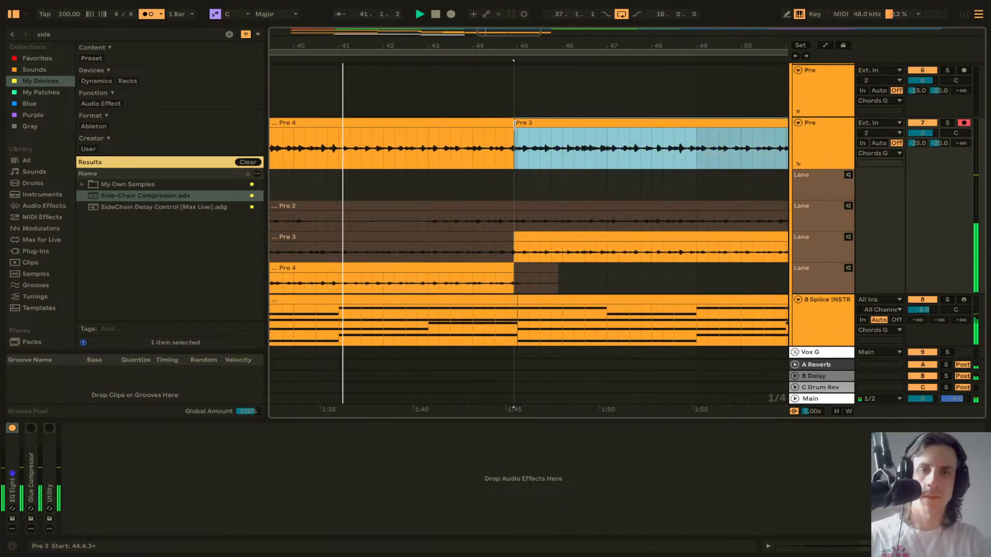
# Step: Add a short crossfade at the join between the Pre 4 and Pre 3 comp sections
pyautogui.scroll(10, 511, 146)
pyautogui.hscroll(1, 553, 169)
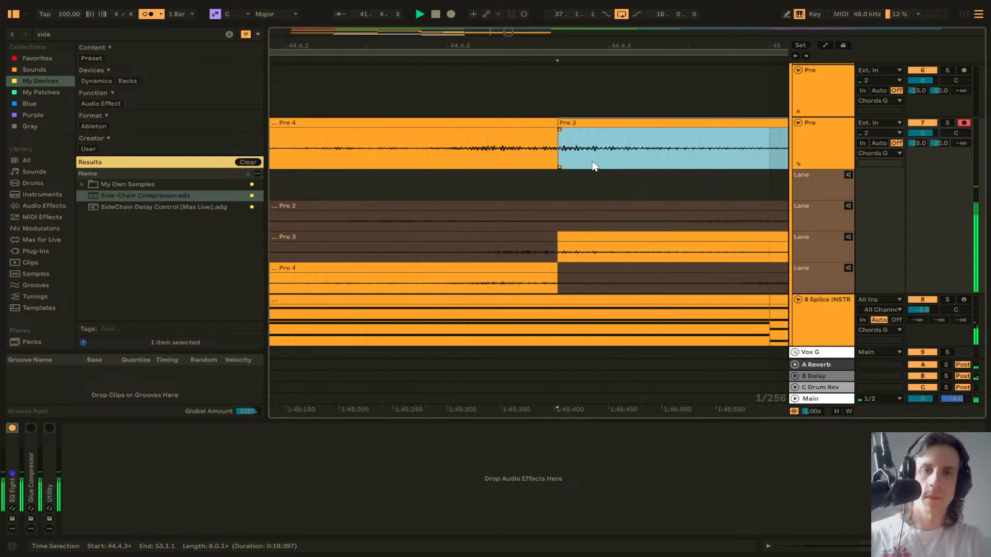
pyautogui.scroll(3, 555, 150)
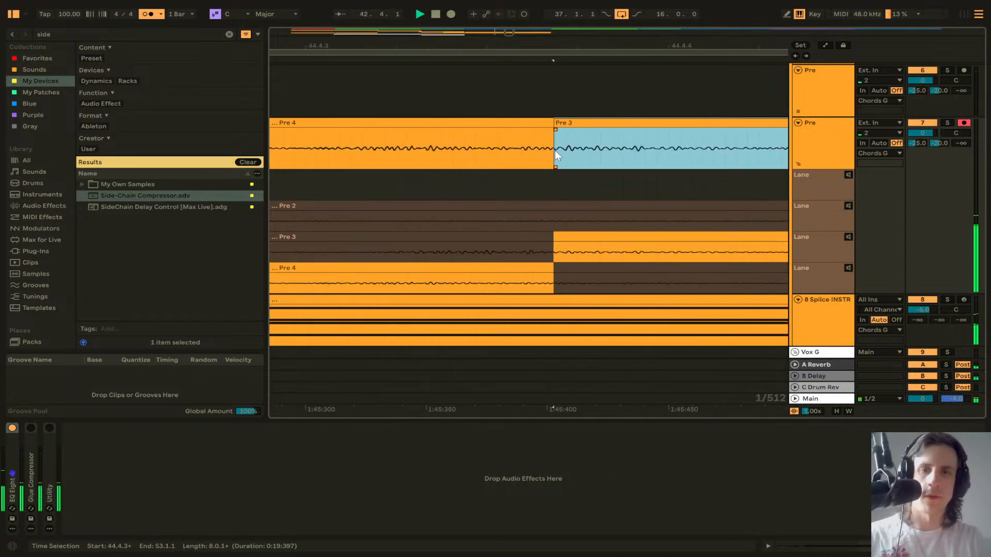
pyautogui.scroll(3, 555, 150)
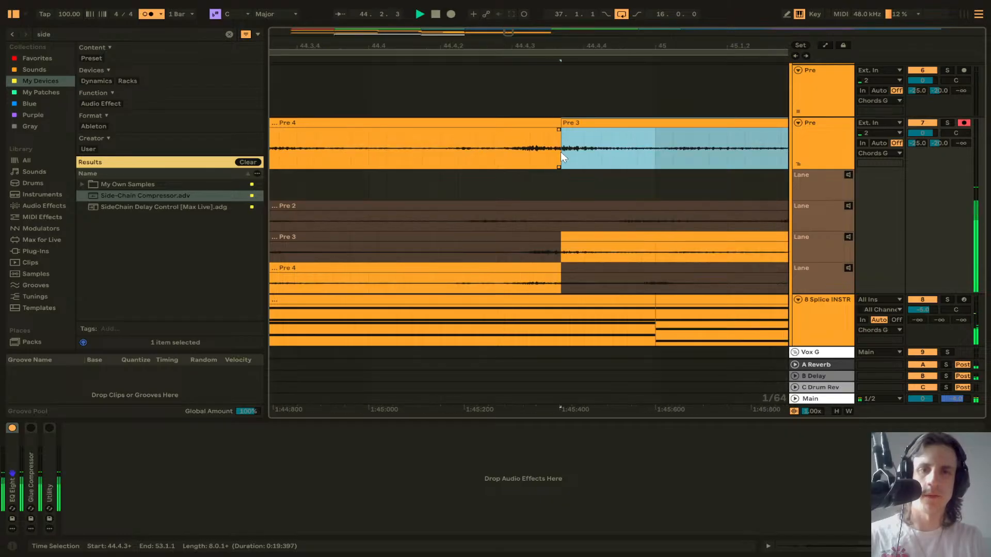
pyautogui.scroll(-5, 561, 152)
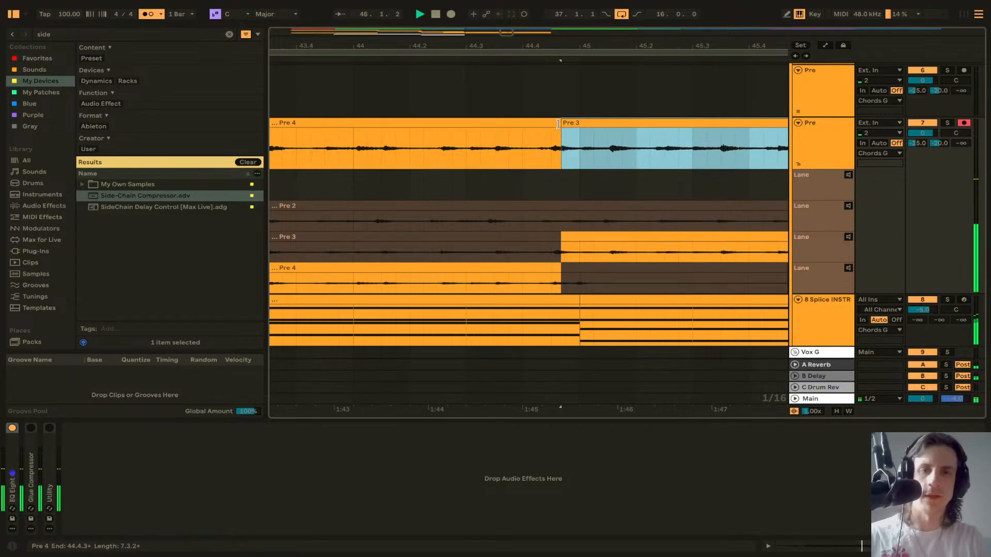
pyautogui.moveTo(562, 123)
pyautogui.mouseDown()
pyautogui.moveTo(582, 124)
pyautogui.moveTo(547, 129)
pyautogui.moveTo(576, 131)
pyautogui.mouseUp()
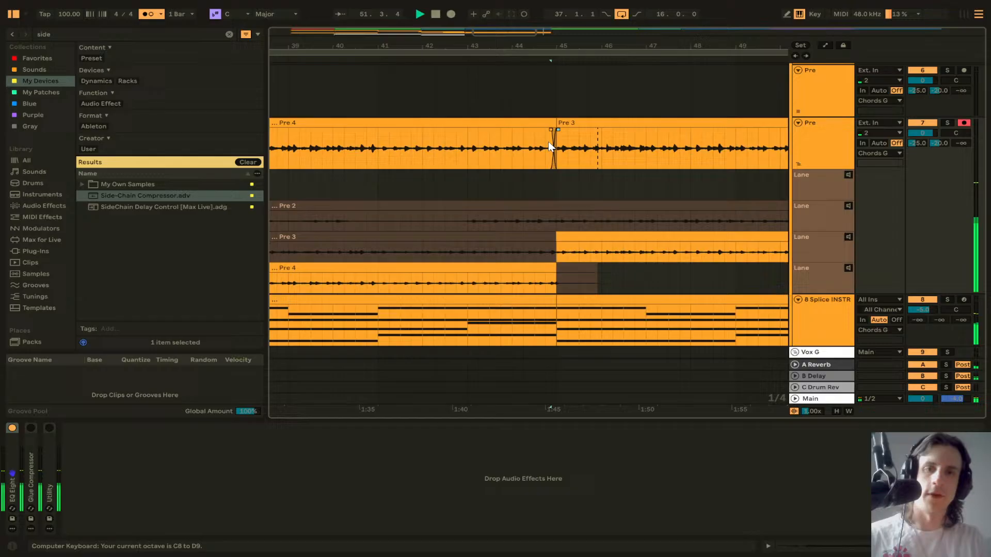
pyautogui.scroll(-5, 550, 147)
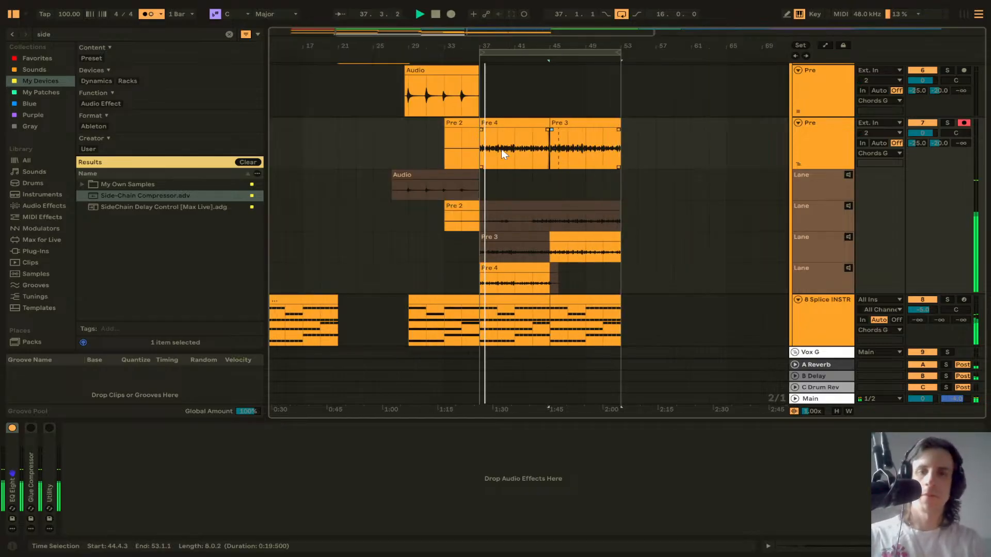
# Step: Remove the Pre 2 section at bars 33–37 from the comped Pre track
pyautogui.click(461, 119)
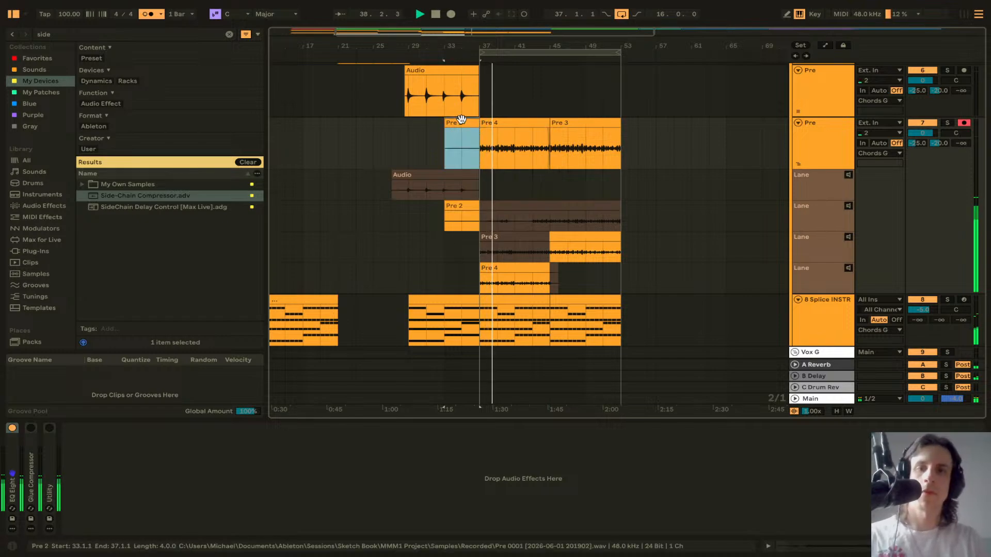
pyautogui.press('z')
pyautogui.hscroll(7, 579, 141)
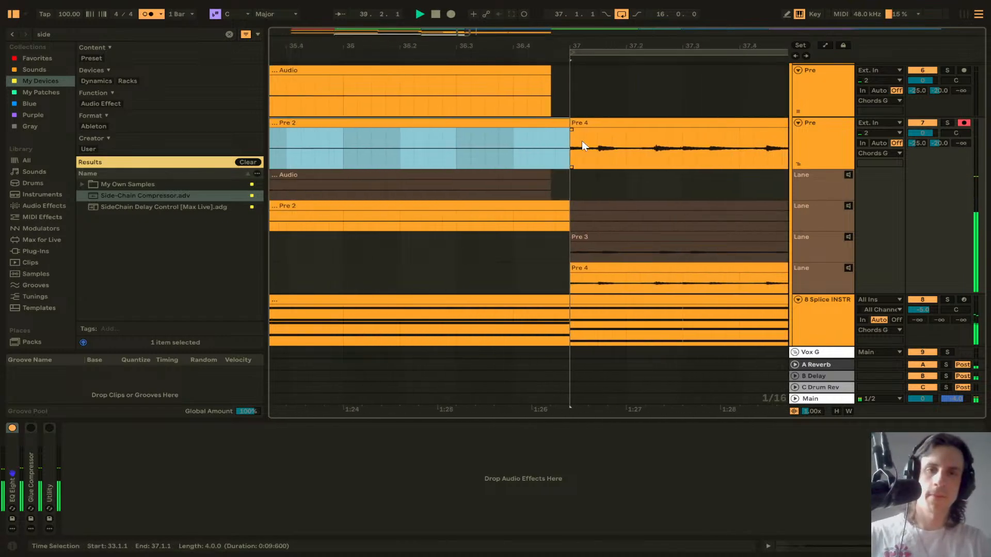
pyautogui.scroll(3, 512, 142)
pyautogui.scroll(-6, 513, 138)
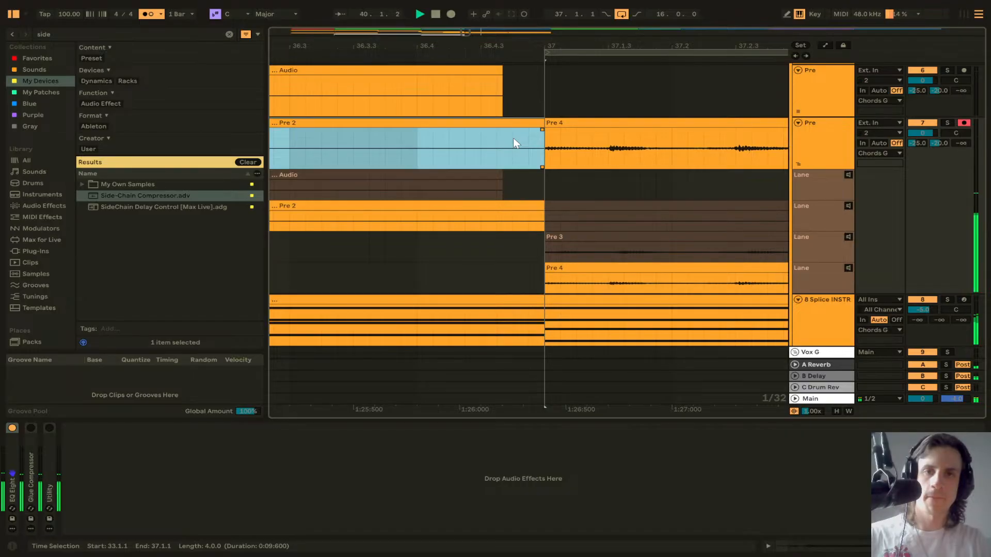
pyautogui.scroll(7, 513, 138)
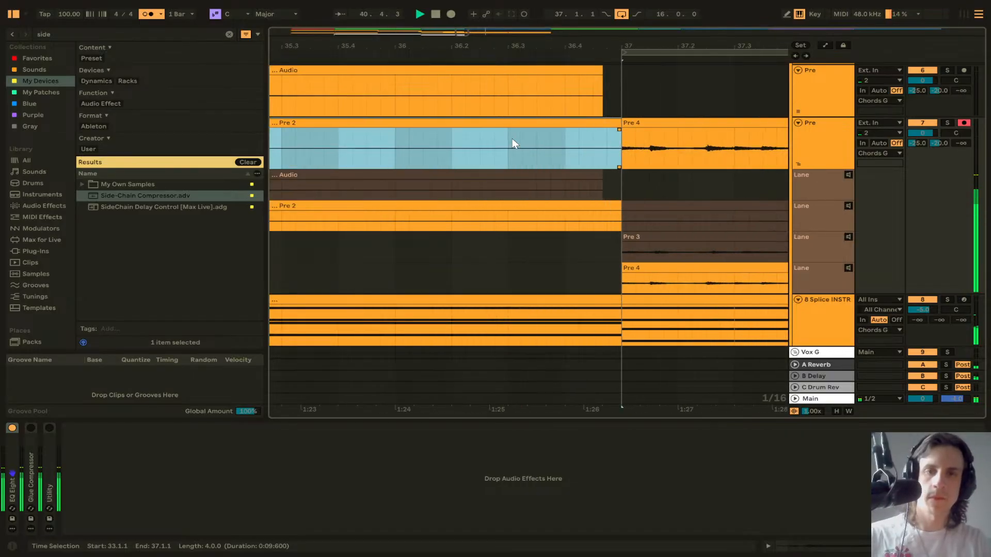
pyautogui.scroll(5, 553, 149)
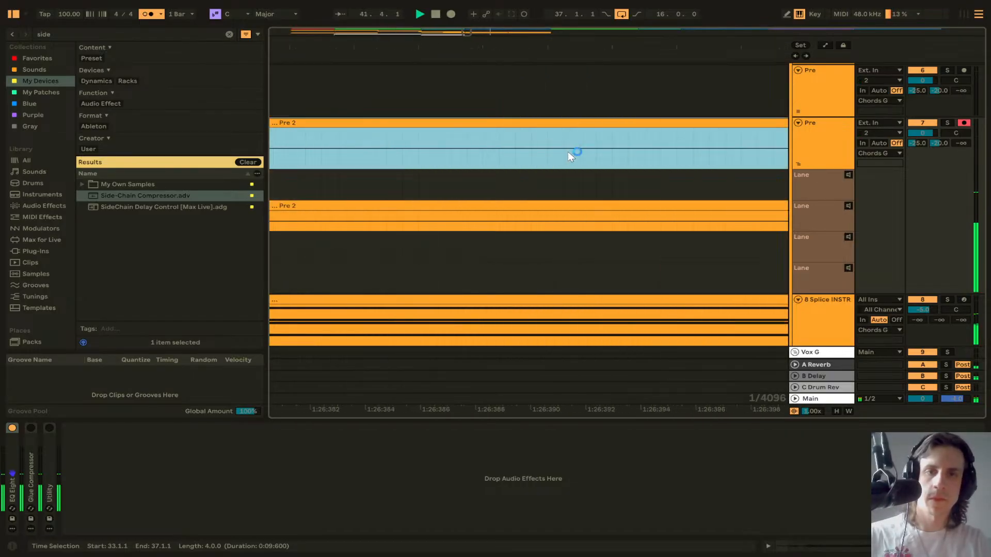
pyautogui.hscroll(5, 572, 153)
pyautogui.scroll(-8, 580, 153)
pyautogui.scroll(-8, 578, 152)
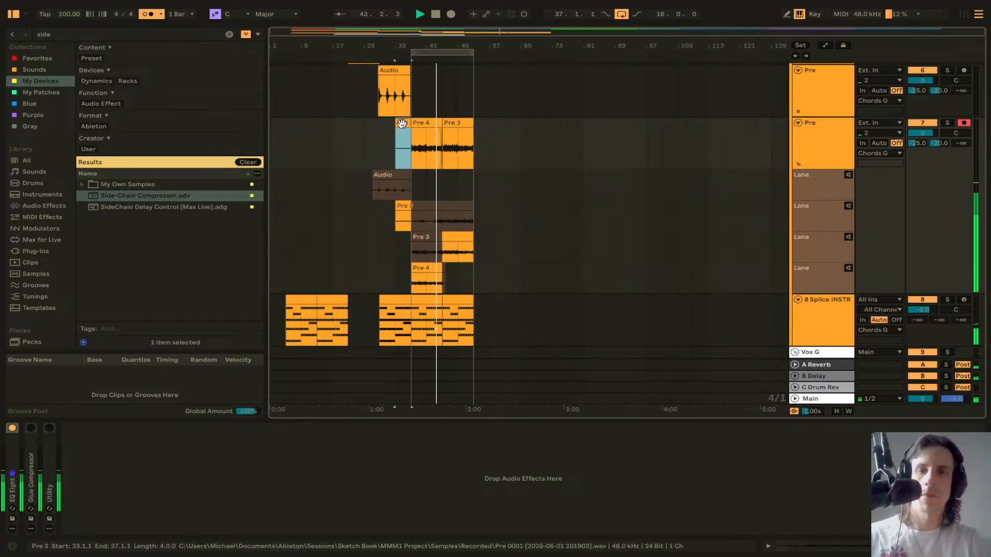
pyautogui.click(402, 124)
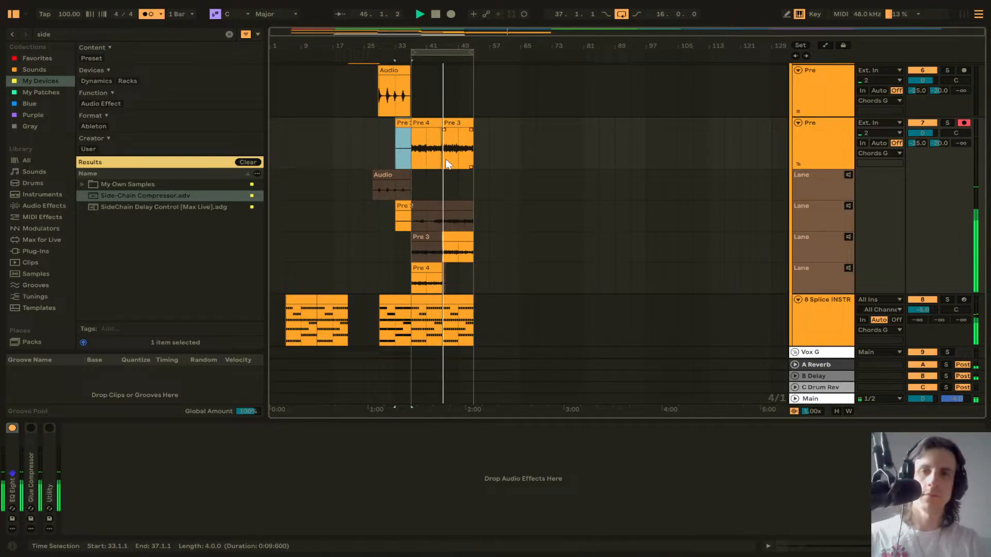
pyautogui.press('Delete')
# Step: Play back the comp from bar 36 to audition the edit
pyautogui.click(403, 128)
pyautogui.scroll(10, 404, 129)
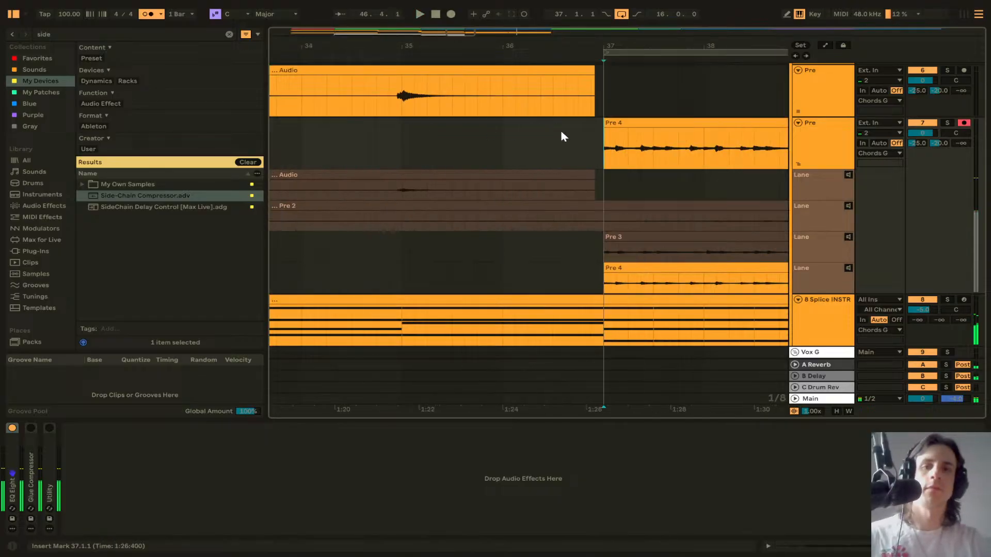
pyautogui.hscroll(-5, 599, 174)
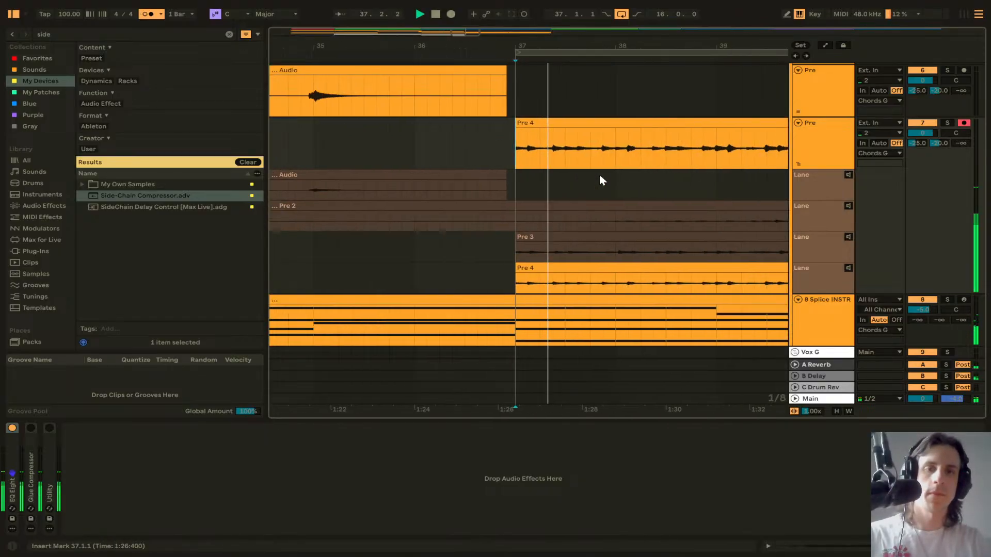
pyautogui.click(423, 141)
pyautogui.press('space')
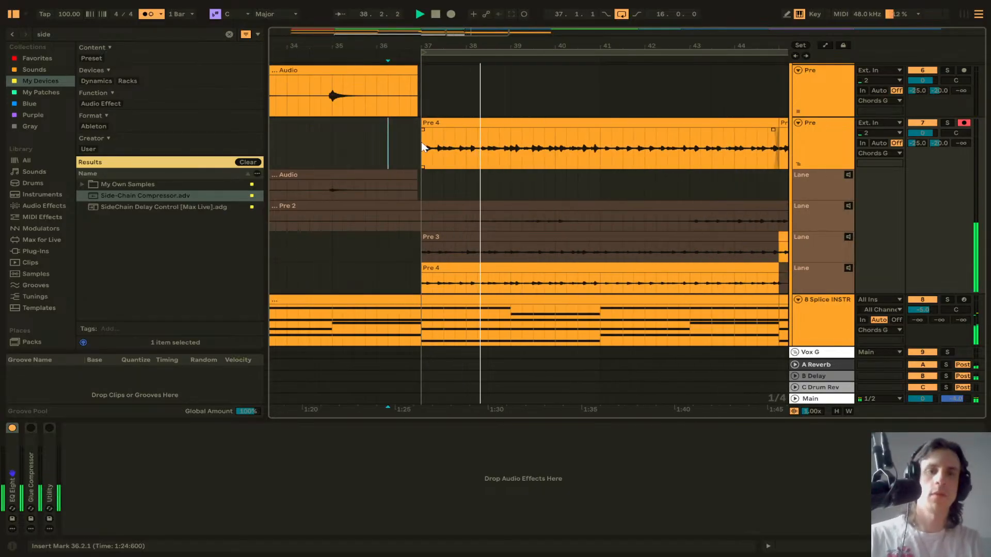
# Step: Delete the Audio and Pre 2 take lanes from the Pre track
pyautogui.scroll(-5, 421, 142)
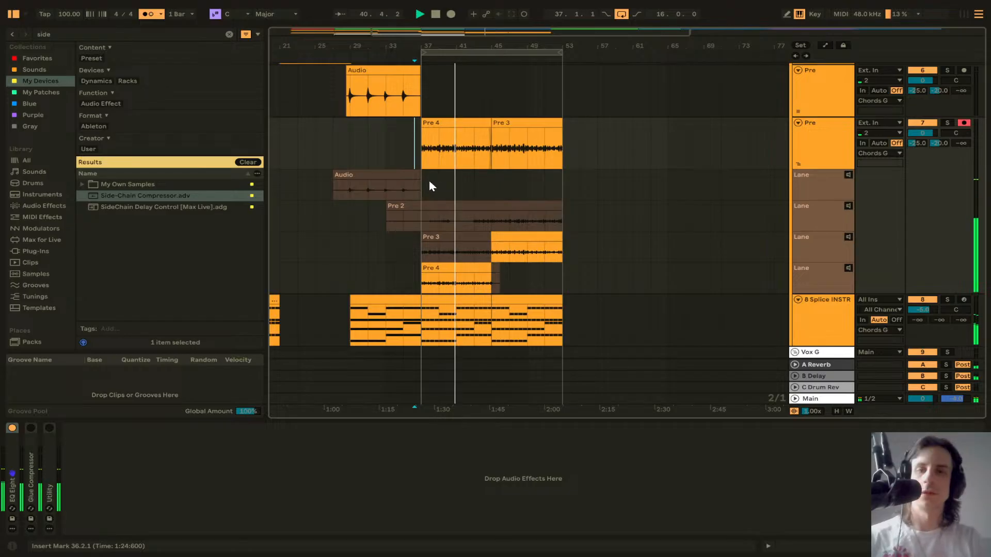
pyautogui.click(811, 197)
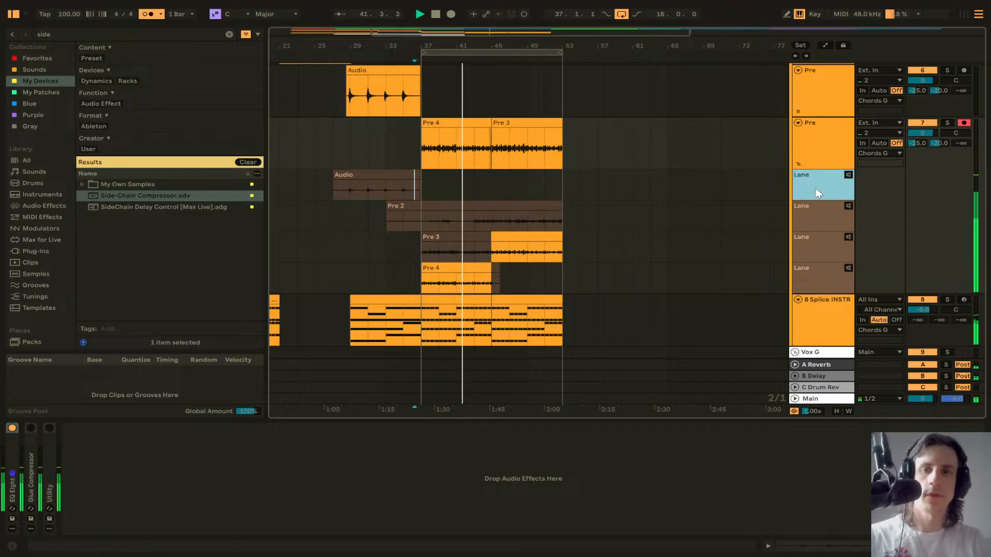
pyautogui.press('Delete')
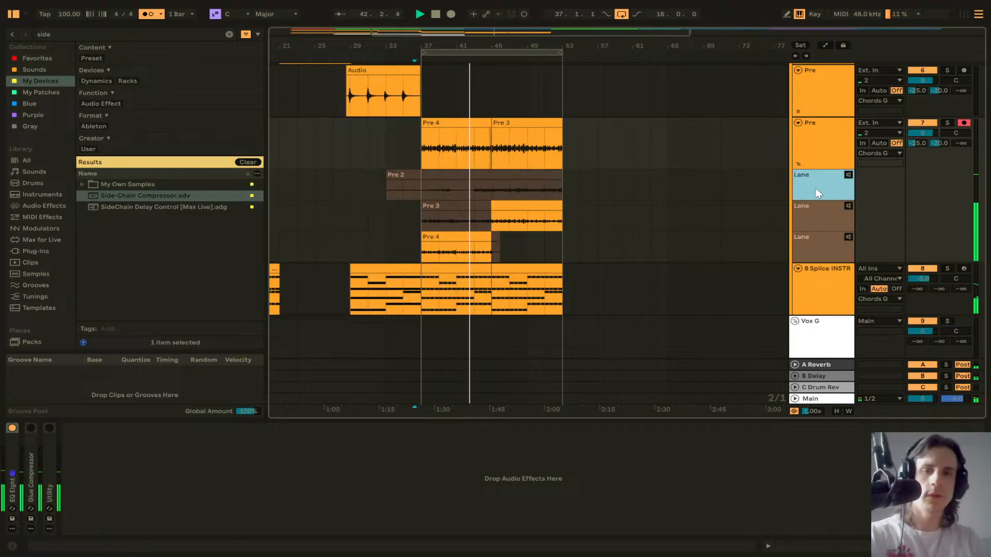
pyautogui.press('Delete')
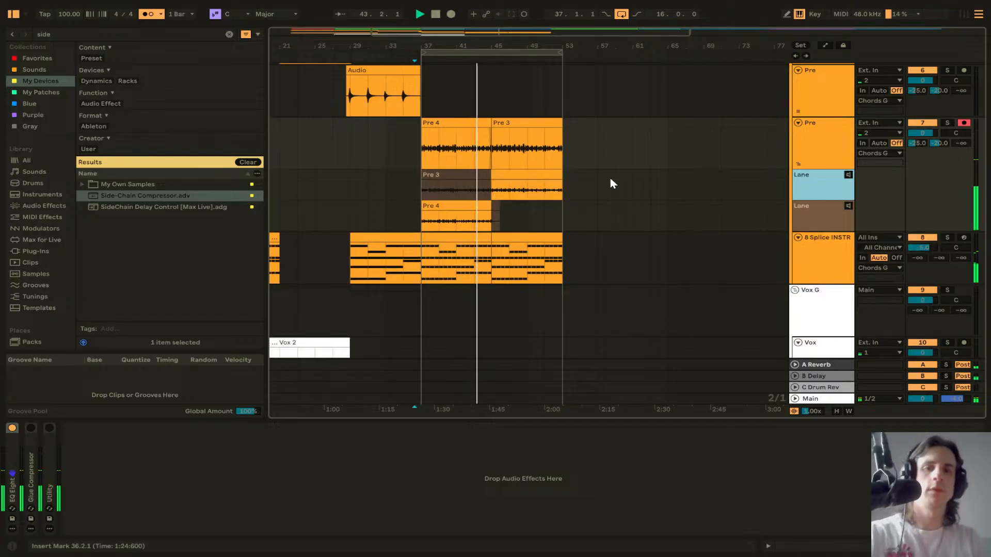
# Step: Stop playback and consolidate the Pre 4 and Pre 3 comp clips into one clip spanning bars 37–53
pyautogui.press('space')
pyautogui.click(474, 124)
pyautogui.keyDown('shift'); pyautogui.click(511, 123); pyautogui.keyUp('shift')
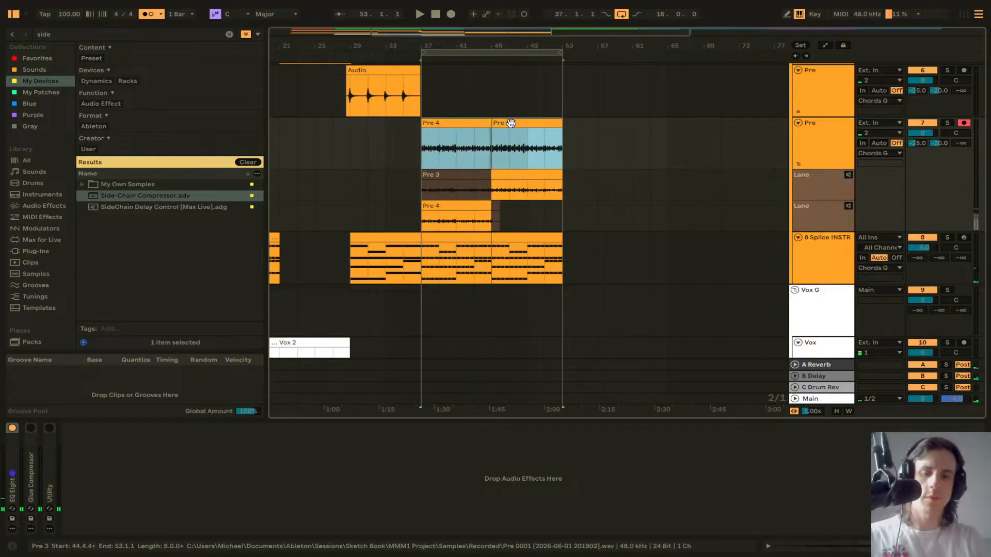
pyautogui.hotkey('ctrl', 'j')
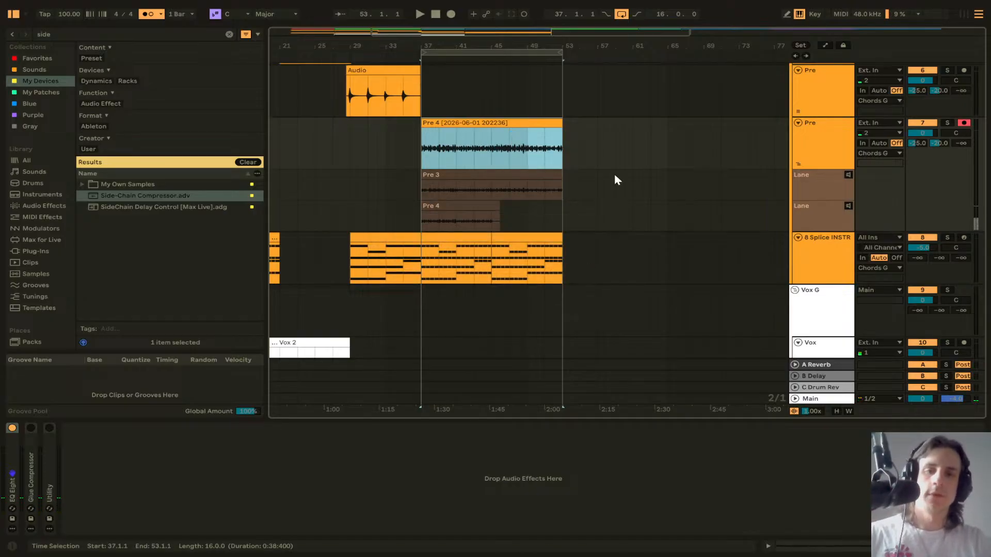
# Step: Delete the remaining Pre 3 and Pre 4 take lanes, leaving only the consolidated clip
pyautogui.click(821, 194)
pyautogui.press('Delete')
pyautogui.press('Delete')
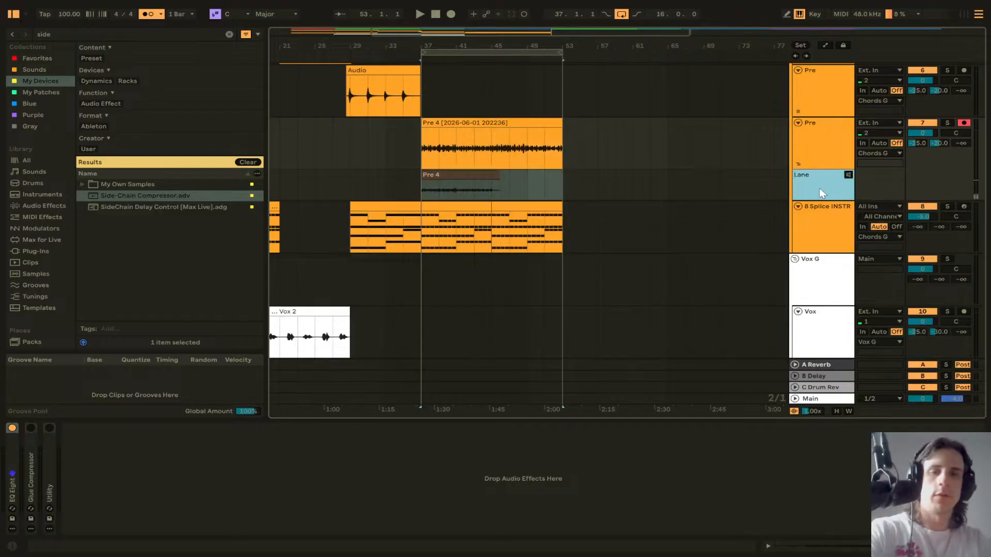
pyautogui.click(515, 126)
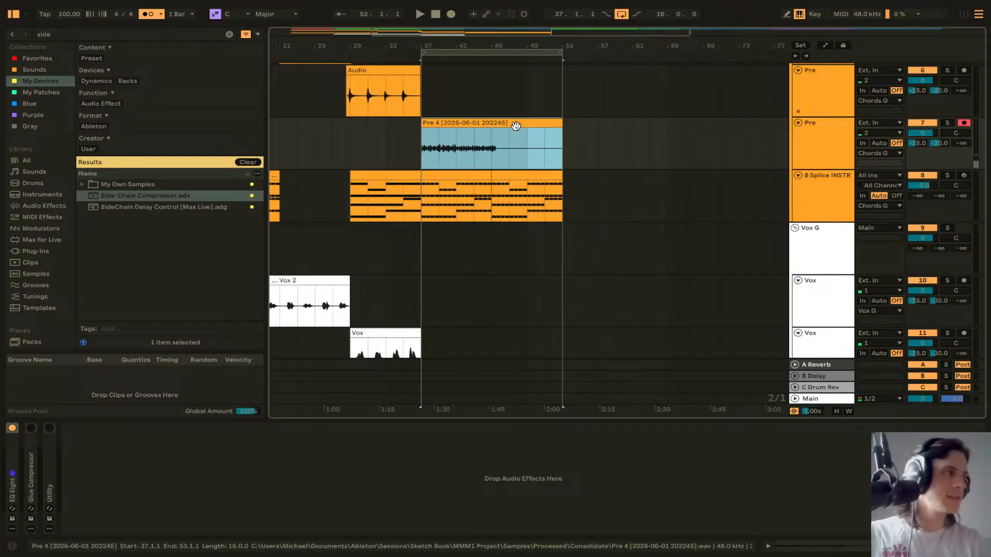
# Step: Duplicate the second Vox track and delete the copied audio clip from the new track
pyautogui.hscroll(-3, 542, 139)
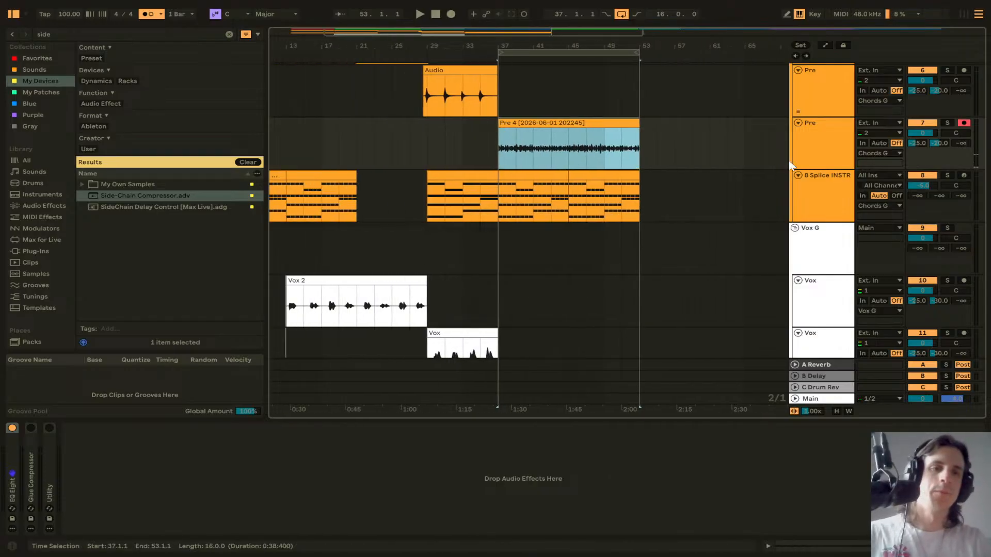
pyautogui.scroll(-2, 655, 169)
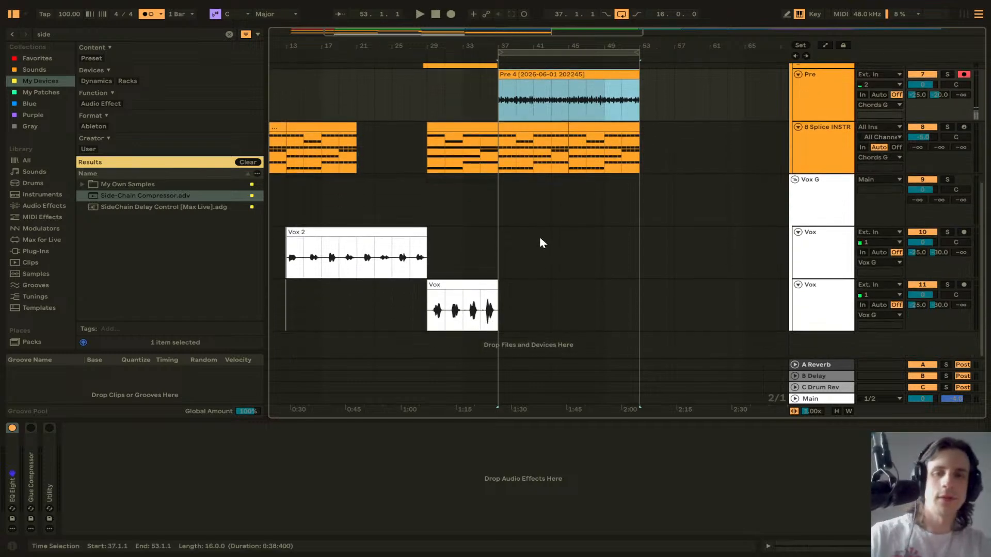
pyautogui.click(835, 314)
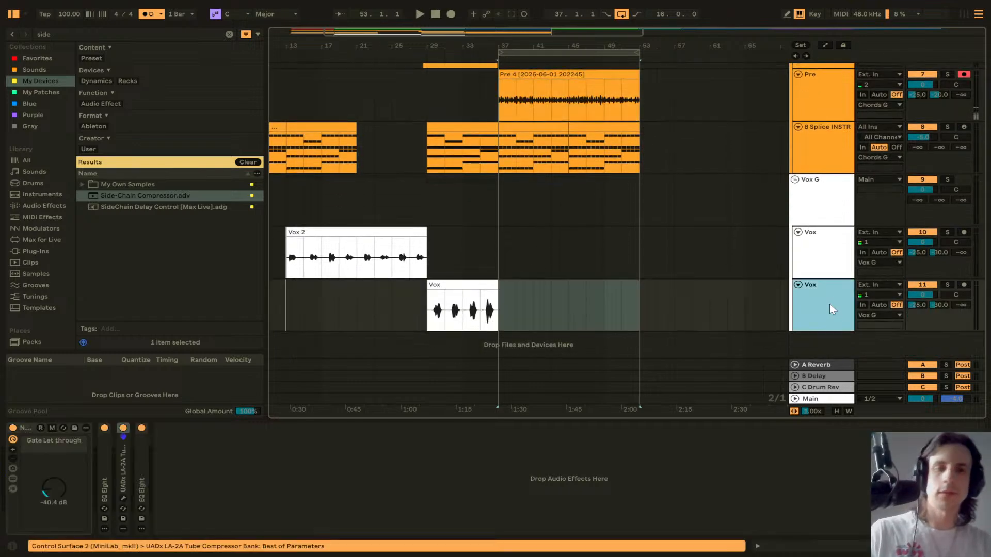
pyautogui.hotkey('ctrl', 'd')
pyautogui.click(486, 310)
pyautogui.press('Delete')
pyautogui.click(507, 322)
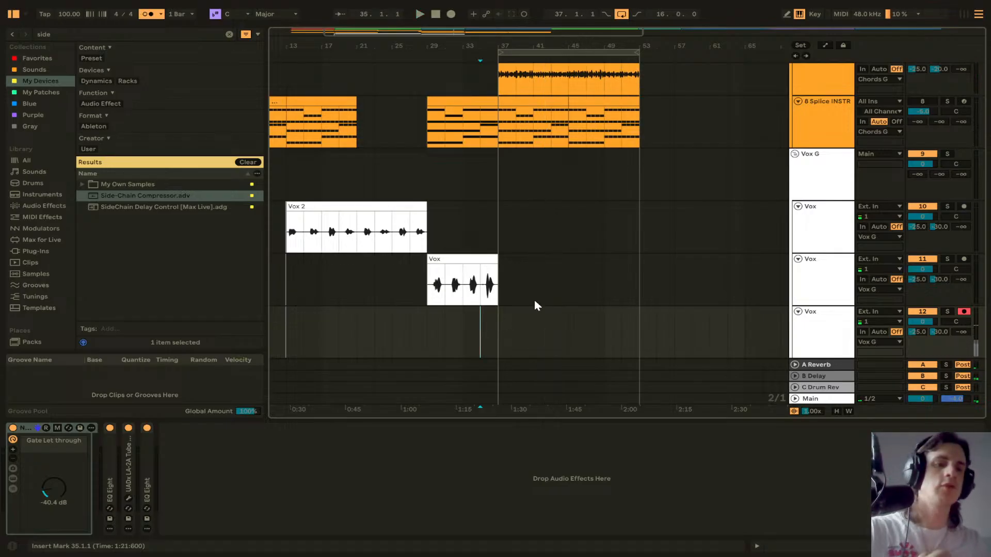
# Step: Record a new vocal take on the armed Vox track from bar 35 to about bar 53, then stop
pyautogui.click(453, 16)
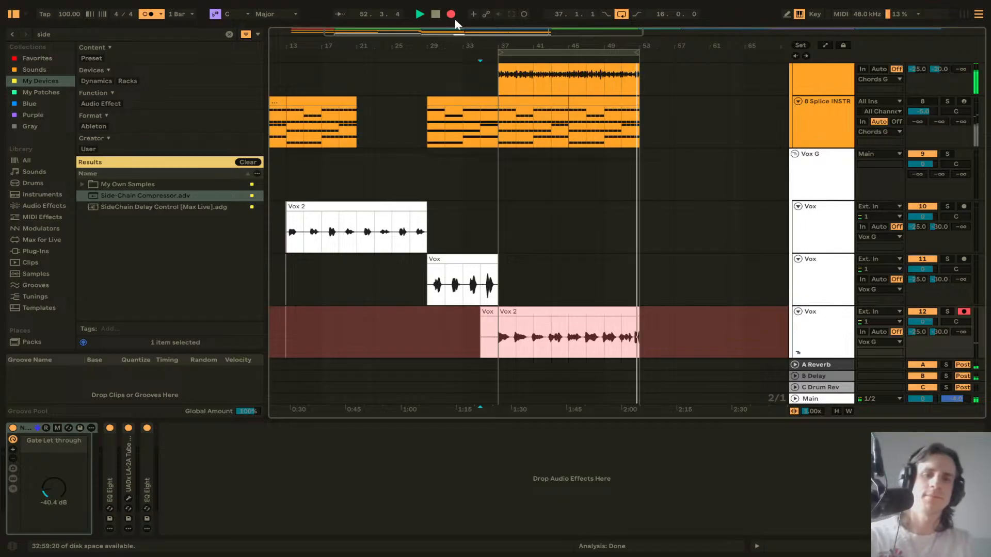
pyautogui.press('space')
# Step: Play back the newly recorded vocal take around bars 37–53 to review it
pyautogui.keyDown('ctrl'); pyautogui.scroll(10, 643, 318); pyautogui.keyUp('ctrl')
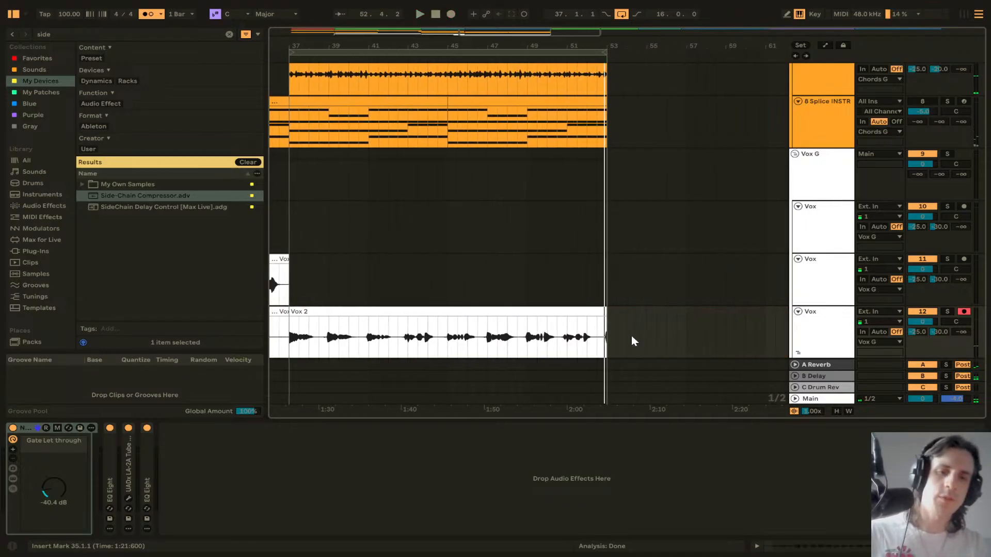
pyautogui.click(605, 333)
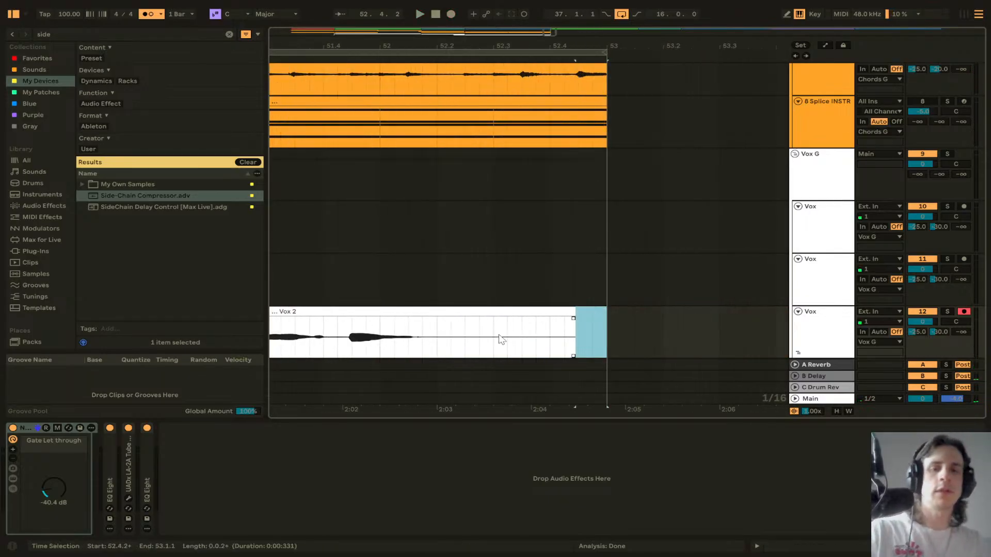
pyautogui.hscroll(-5, 498, 338)
pyautogui.keyDown('ctrl'); pyautogui.scroll(-5, 490, 339); pyautogui.keyUp('ctrl')
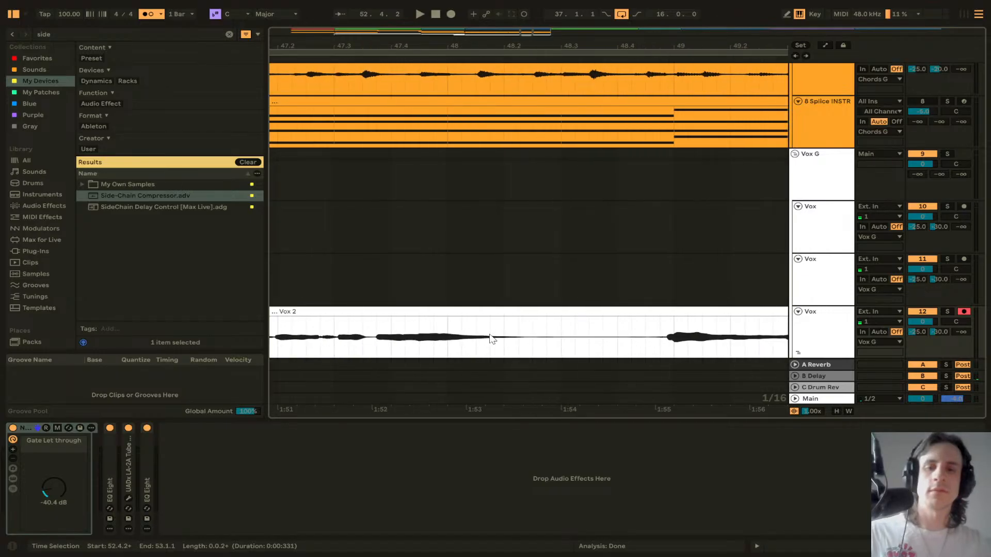
pyautogui.click(451, 342)
pyautogui.press('space')
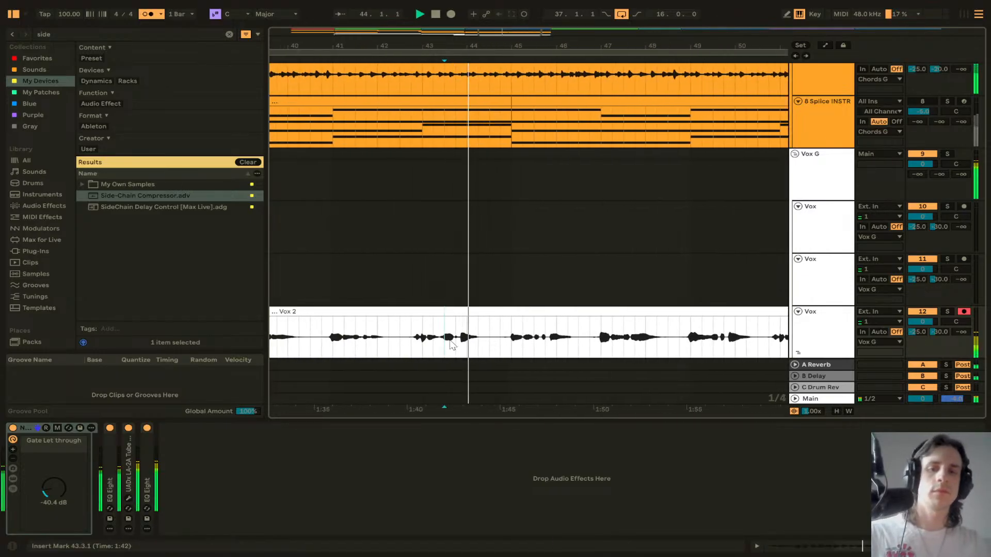
pyautogui.scroll(-6, 450, 344)
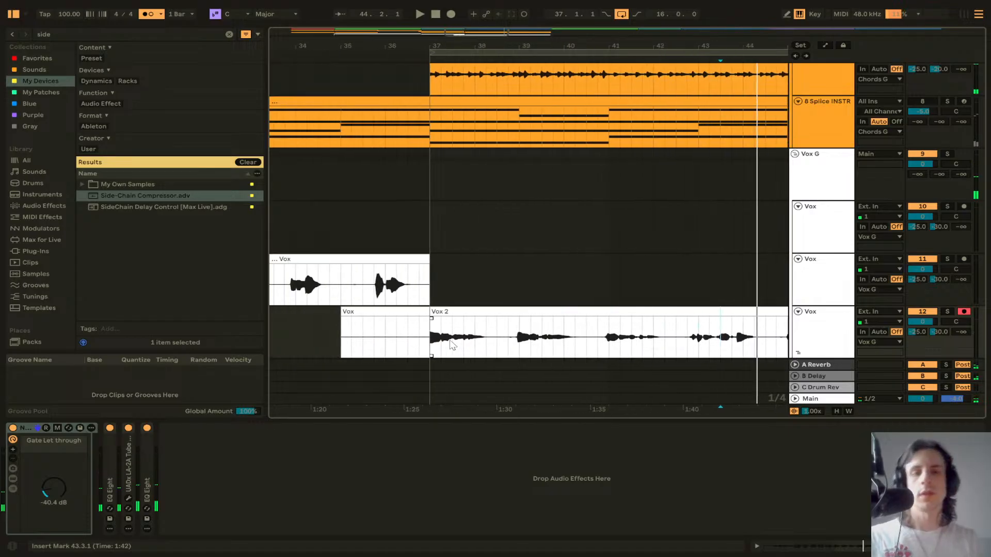
pyautogui.scroll(12, 451, 342)
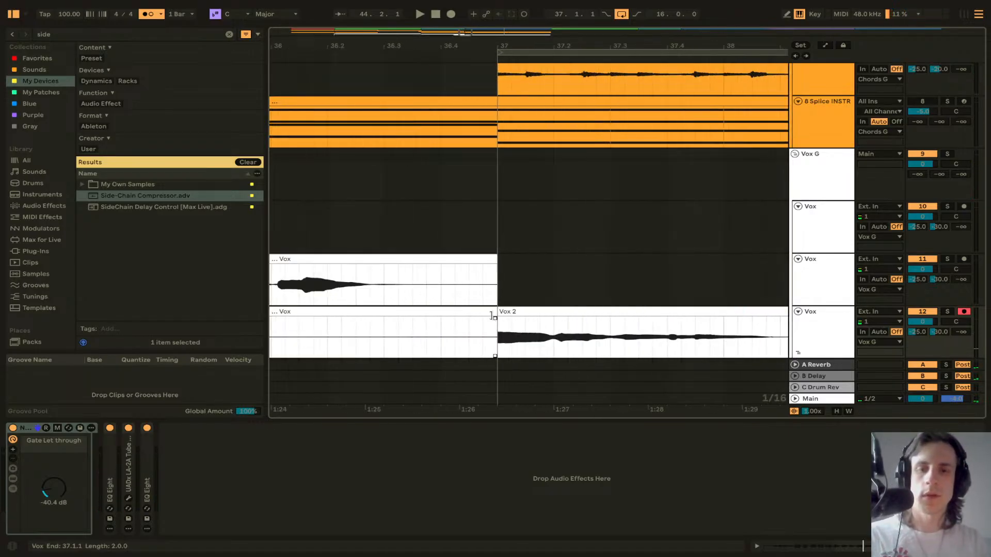
# Step: Extend the Vox 2 clip's start to about bar 36.4 and delete the earlier Vox segment before it
pyautogui.moveTo(500, 312); pyautogui.dragTo(485, 311)
pyautogui.click(452, 310)
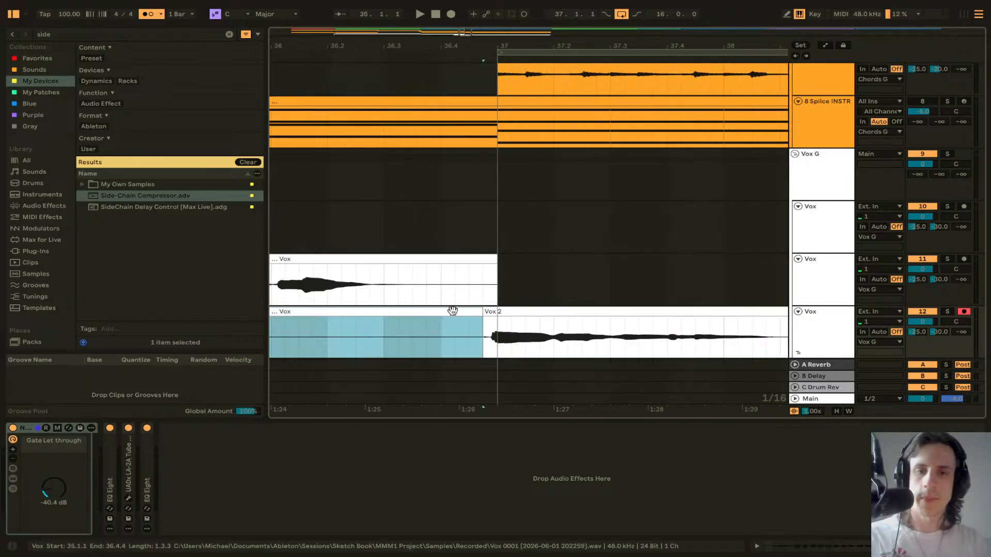
pyautogui.press('Delete')
# Step: Play back the edited vocal from just before bar 37
pyautogui.click(439, 327)
pyautogui.press('space')
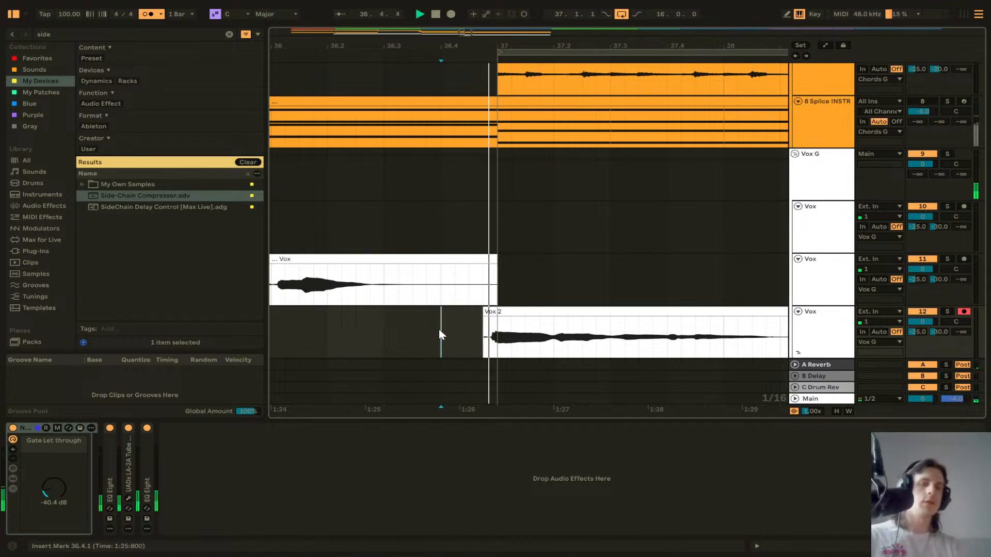
pyautogui.scroll(-4, 440, 336)
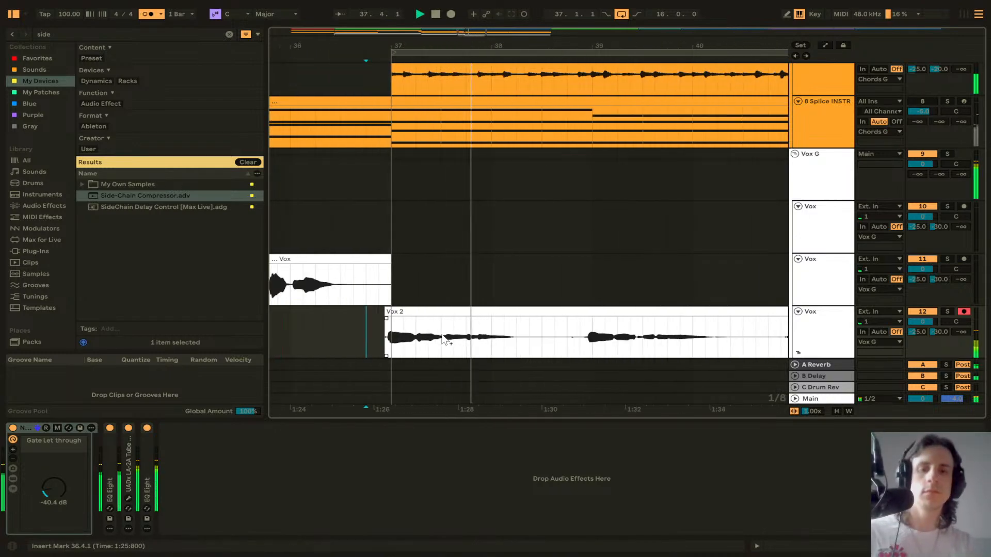
pyautogui.scroll(-5, 442, 337)
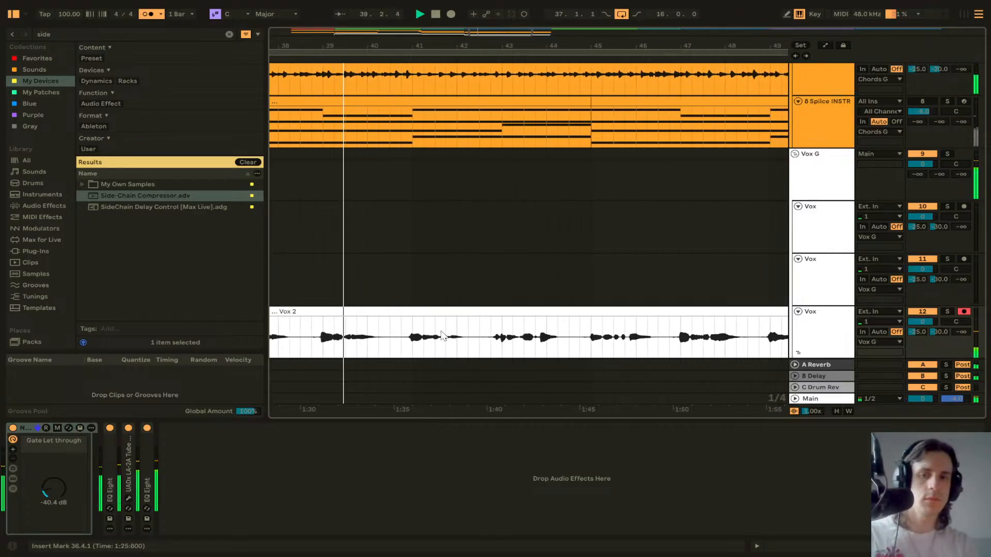
pyautogui.scroll(-5, 444, 336)
pyautogui.scroll(1, 444, 320)
# Step: Show the take lanes and consolidate the Vox 2 comp clip on the newest Vox track
pyautogui.hotkey('ctrl', 'alt', 'u')
pyautogui.scroll(-4, 449, 305)
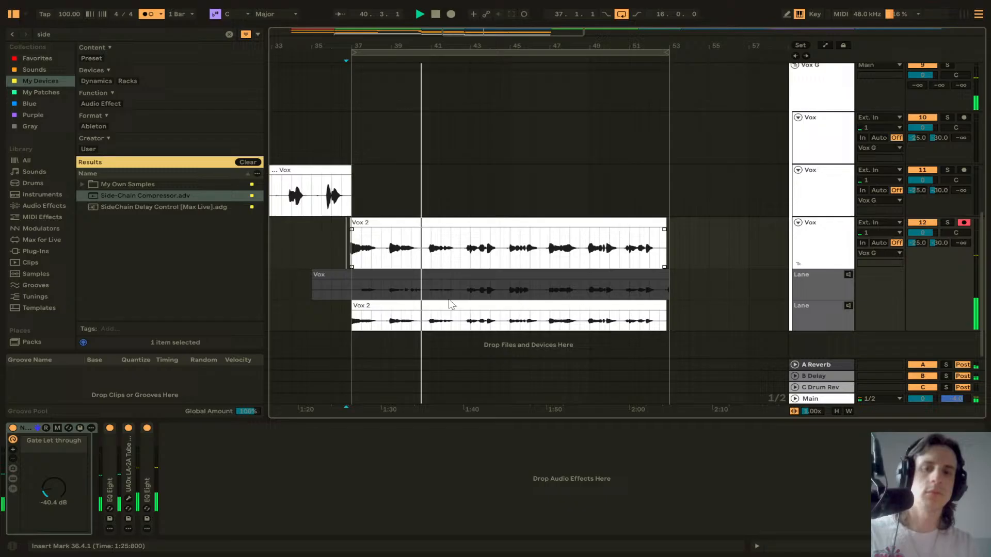
pyautogui.click(550, 221)
pyautogui.hotkey('ctrl', 'j')
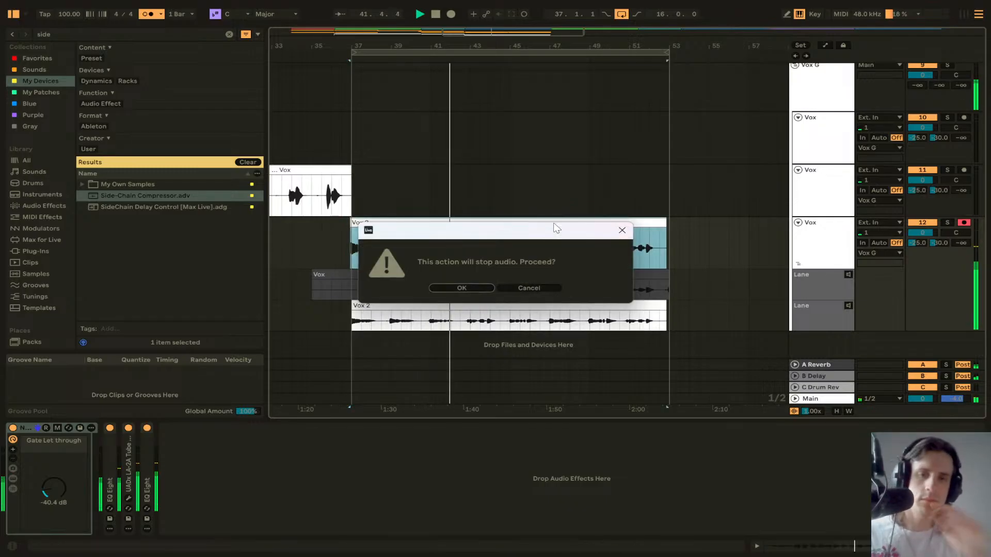
pyautogui.click(467, 285)
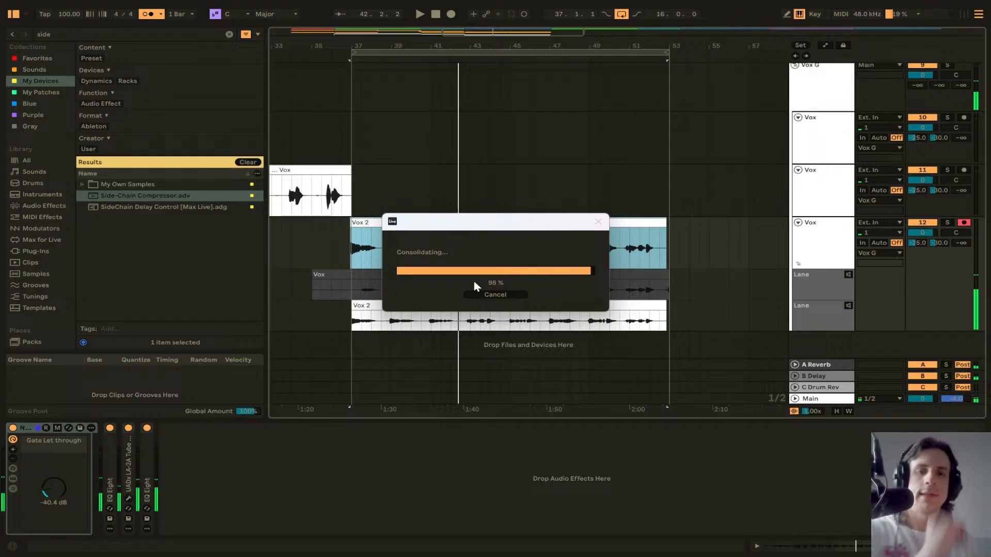
# Step: Delete both take lanes from that Vox track, keeping only the consolidated clip
pyautogui.click(810, 281)
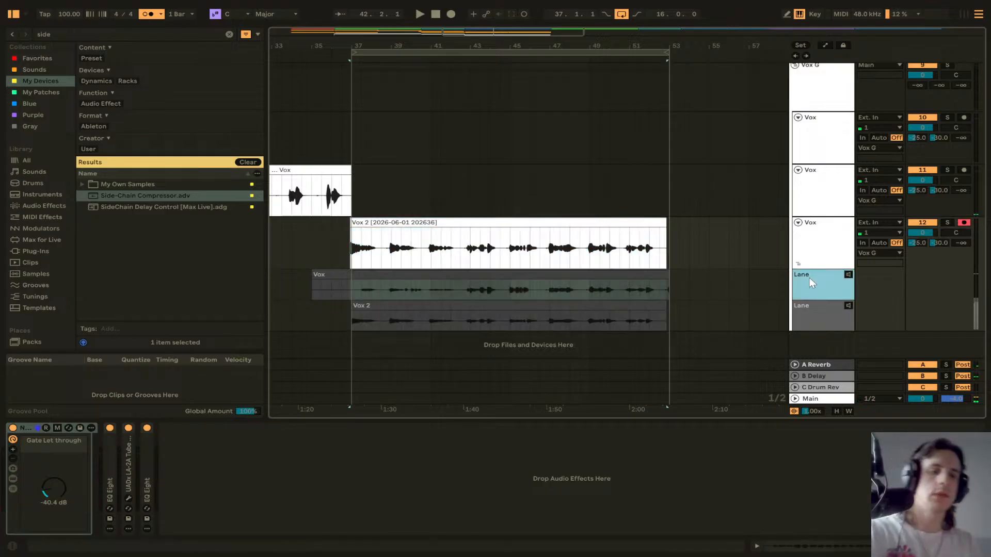
pyautogui.press('Delete')
pyautogui.press('Delete')
# Step: Duplicate the third Vox track and delete the copied consolidated clip from the new track
pyautogui.click(808, 248)
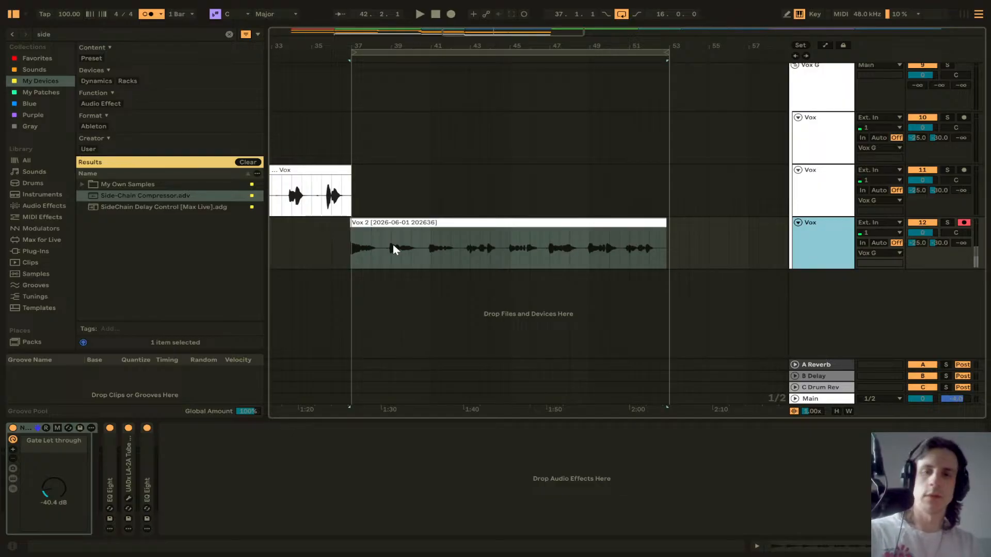
pyautogui.hotkey('ctrl', 'd')
pyautogui.click(370, 276)
pyautogui.press('Delete')
# Step: Play the arrangement from about bar 36
pyautogui.click(343, 281)
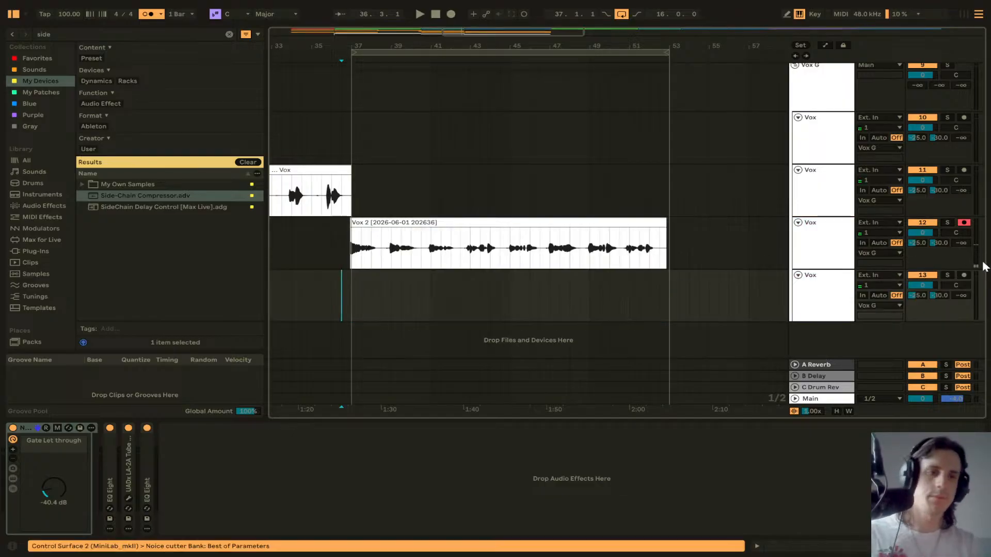
pyautogui.click(332, 280)
pyautogui.press('space')
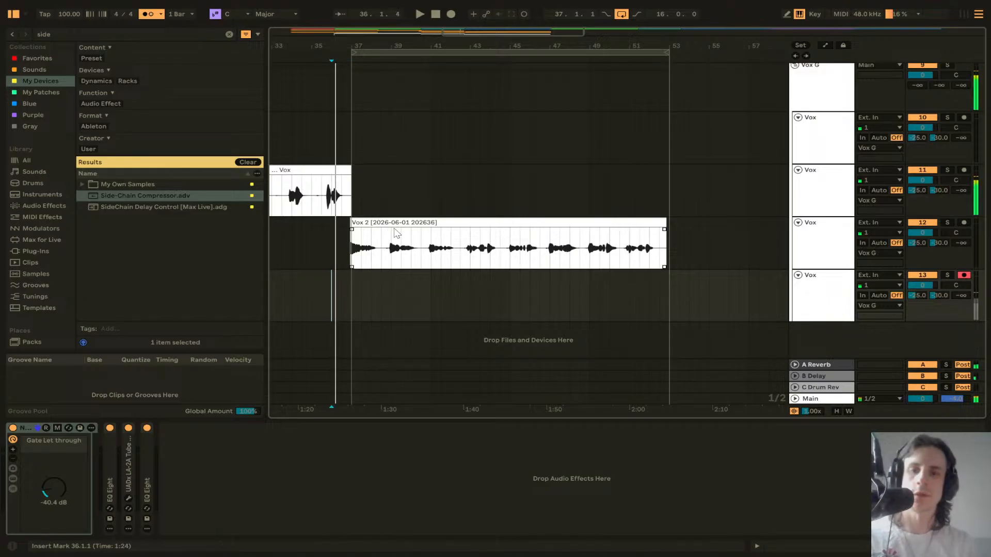
# Step: Duplicate the consolidated Vox 2 clip after itself, open the copy and loop playback over it
pyautogui.click(379, 222)
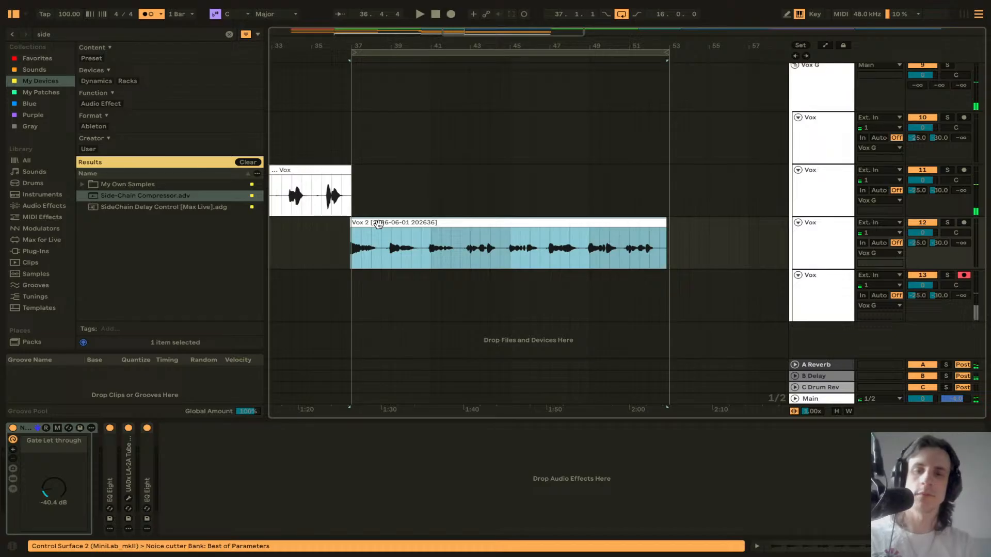
pyautogui.hotkey('ctrl', 'd')
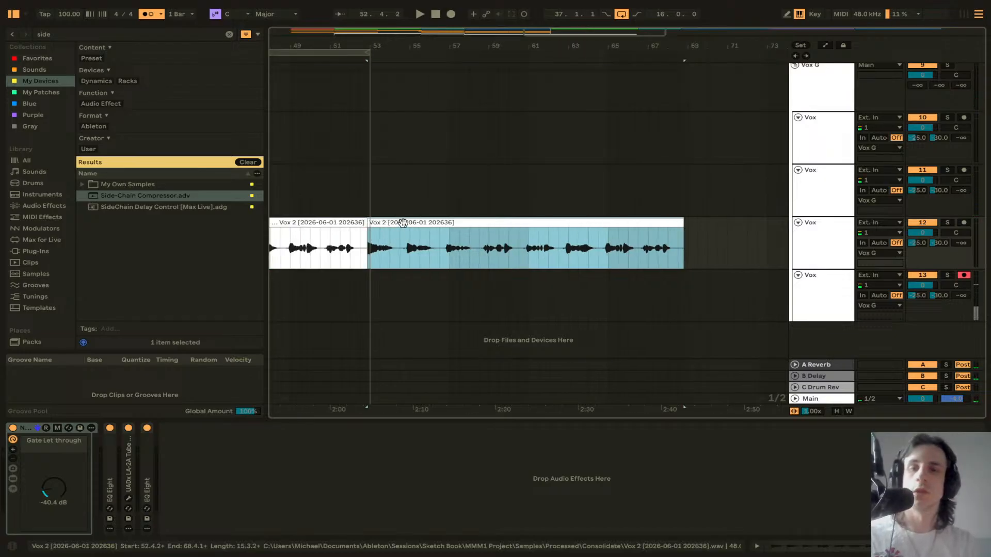
pyautogui.doubleClick(375, 255)
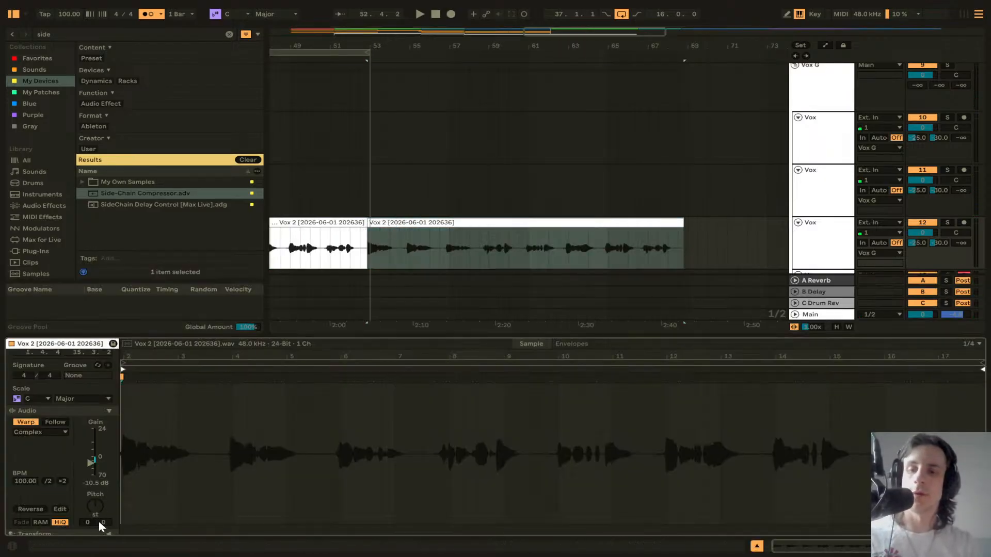
pyautogui.click(421, 223)
pyautogui.press('space')
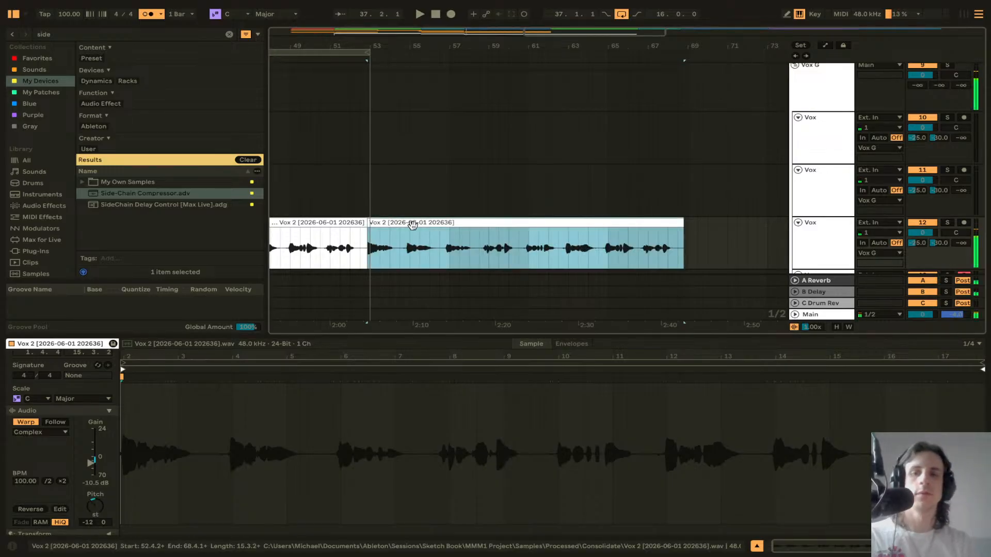
pyautogui.hotkey('ctrl', 'k')
pyautogui.hotkey('ctrl', 'k')
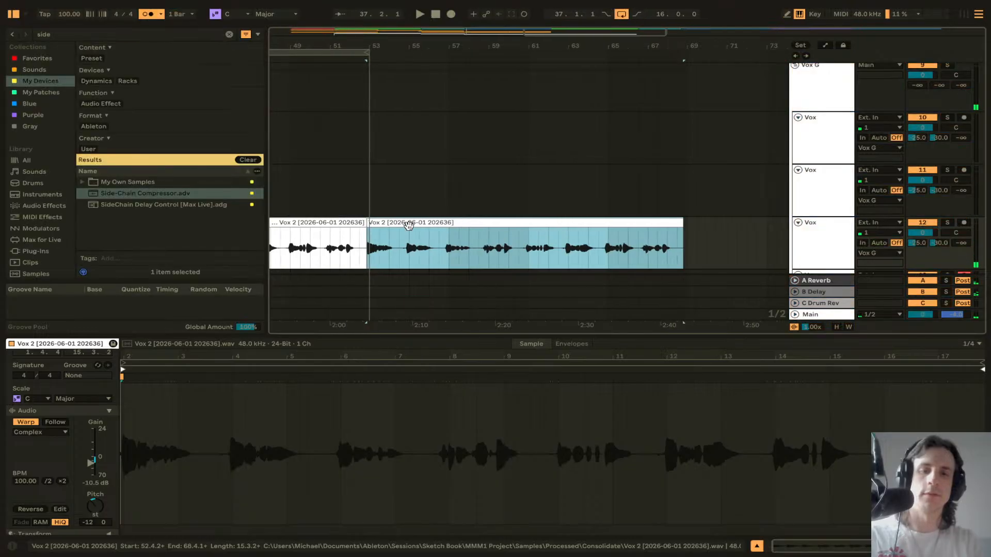
pyautogui.hotkey('ctrl', 'l')
pyautogui.press('space')
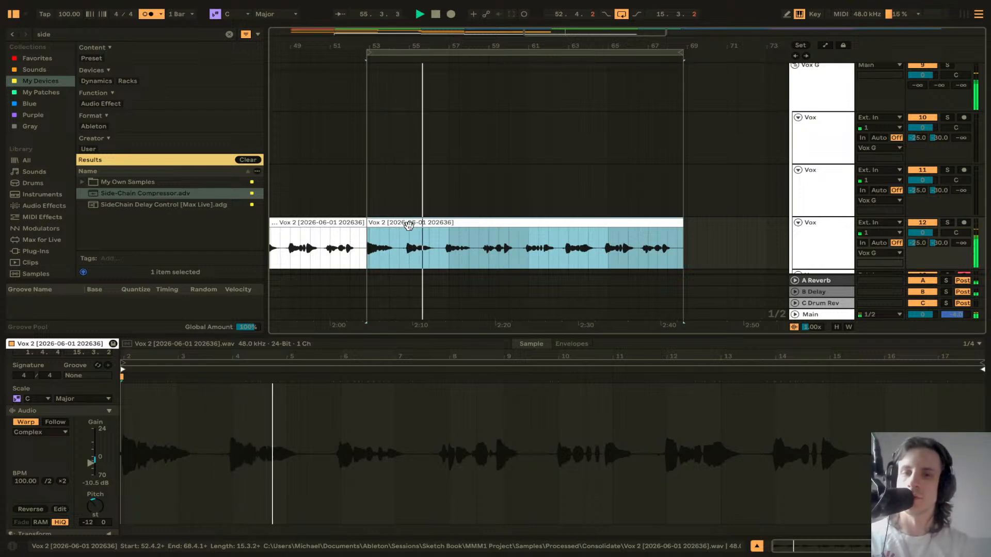
# Step: Switch the copied clip's warp mode to Complex Pro and delete the copied clip
pyautogui.scroll(-1, 53, 445)
pyautogui.click(41, 428)
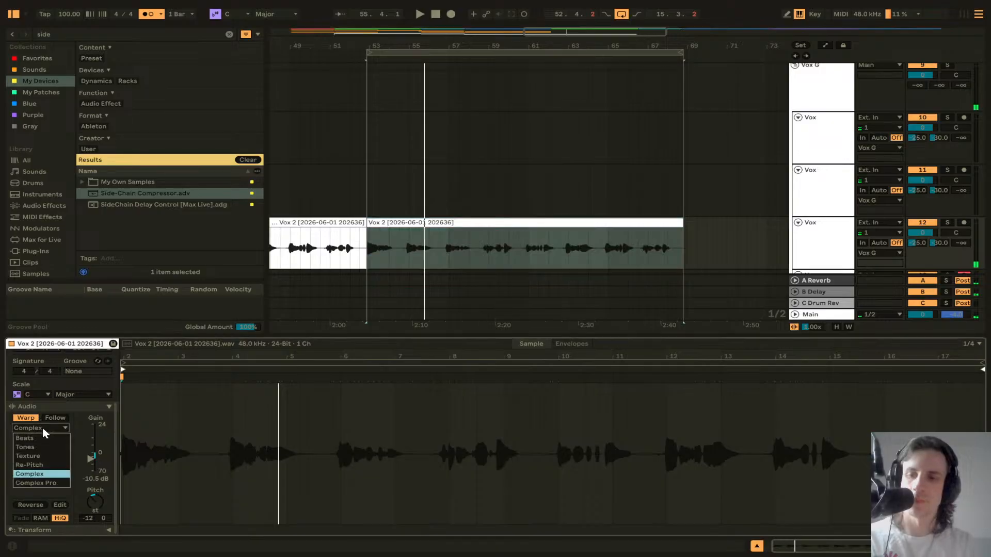
pyautogui.click(51, 484)
pyautogui.press('space')
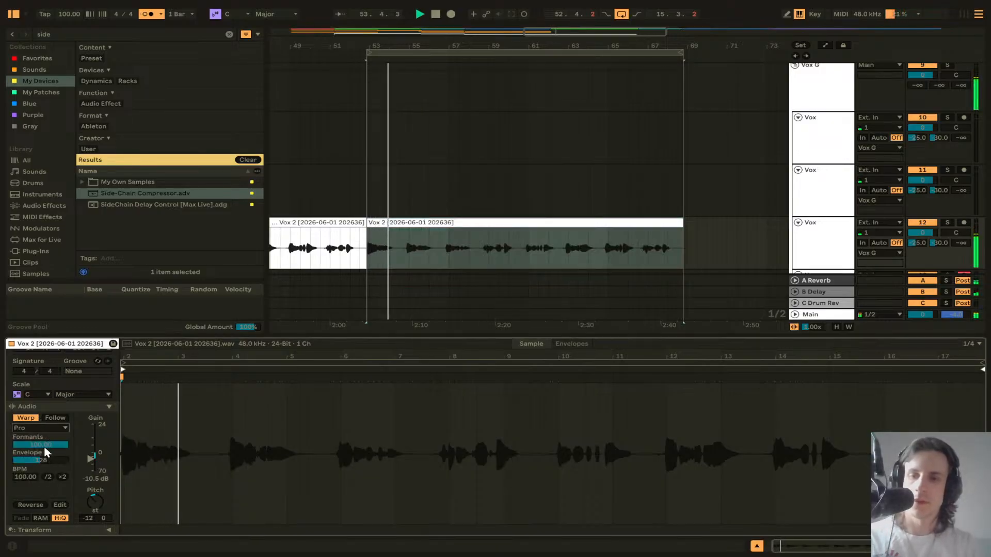
pyautogui.press('space')
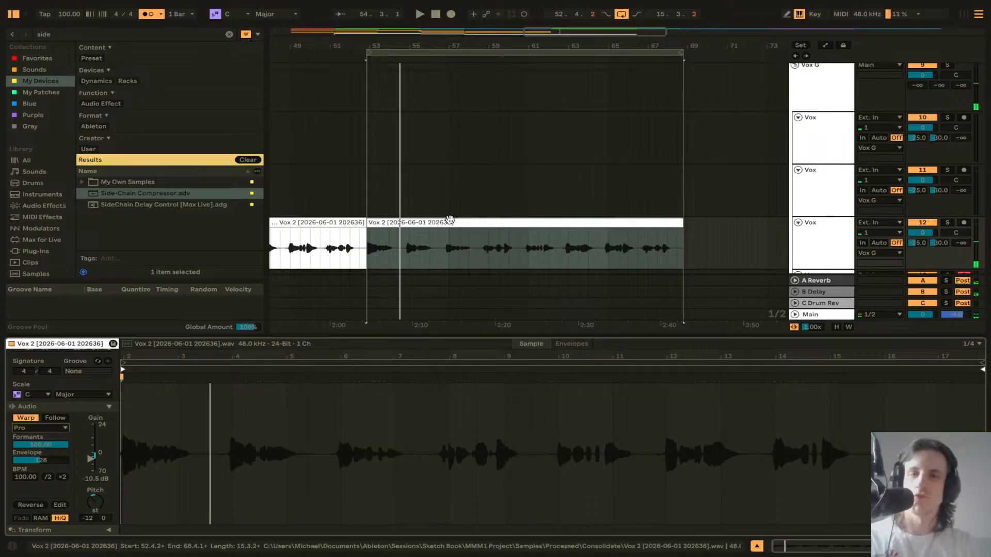
pyautogui.click(449, 221)
pyautogui.press('Delete')
# Step: Review the arrangement and chord clip, then play back the consolidated Vox 2 clip from bar 36
pyautogui.click(449, 234)
pyautogui.hscroll(-5, 447, 235)
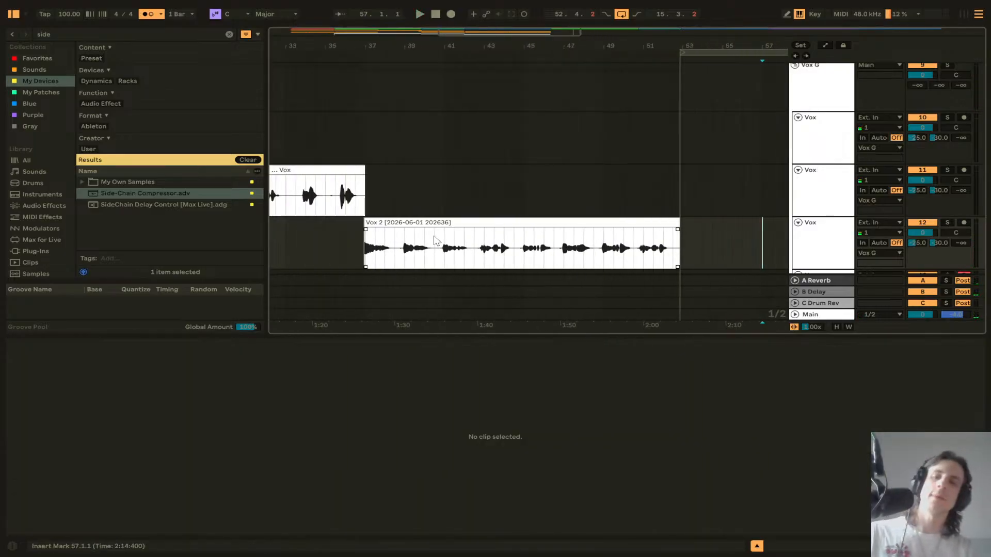
pyautogui.scroll(-2, 413, 235)
pyautogui.click(375, 219)
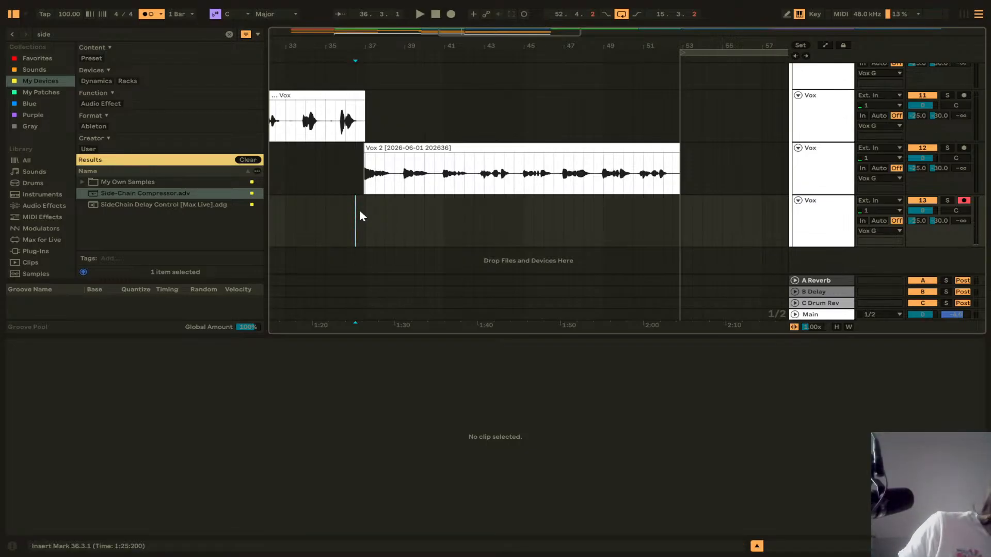
pyautogui.scroll(4, 361, 212)
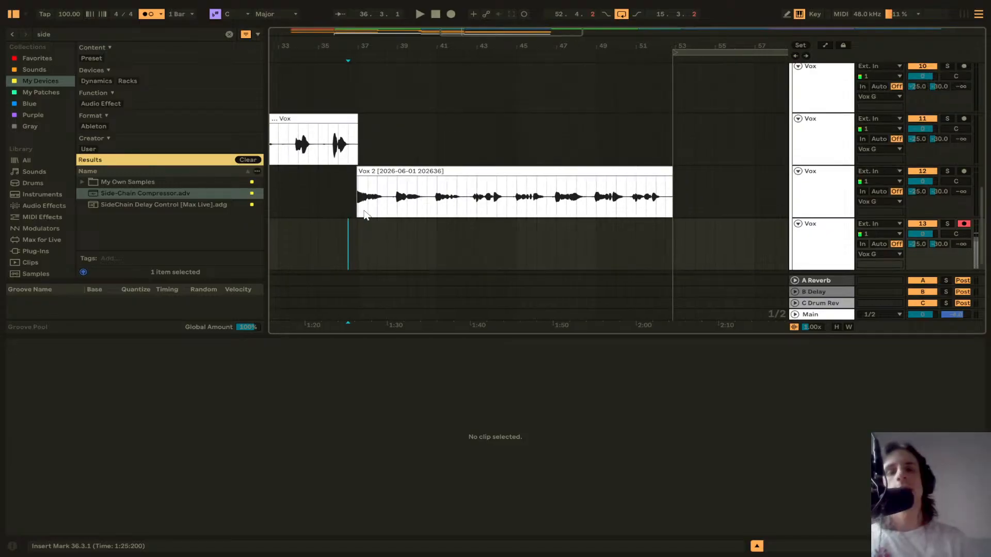
pyautogui.hotkey('ctrl', 'a')
pyautogui.click(392, 190)
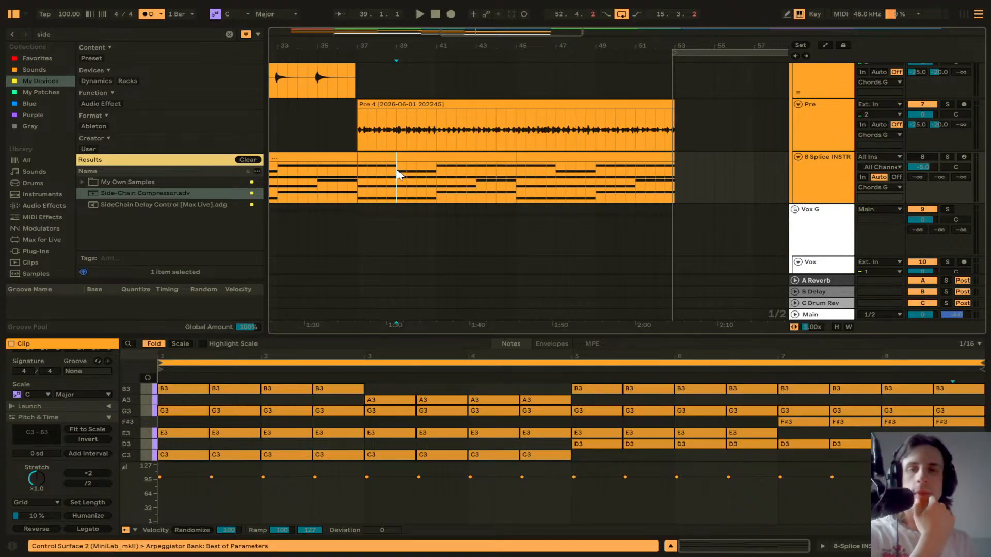
pyautogui.scroll(-3, 398, 175)
pyautogui.scroll(2, 398, 174)
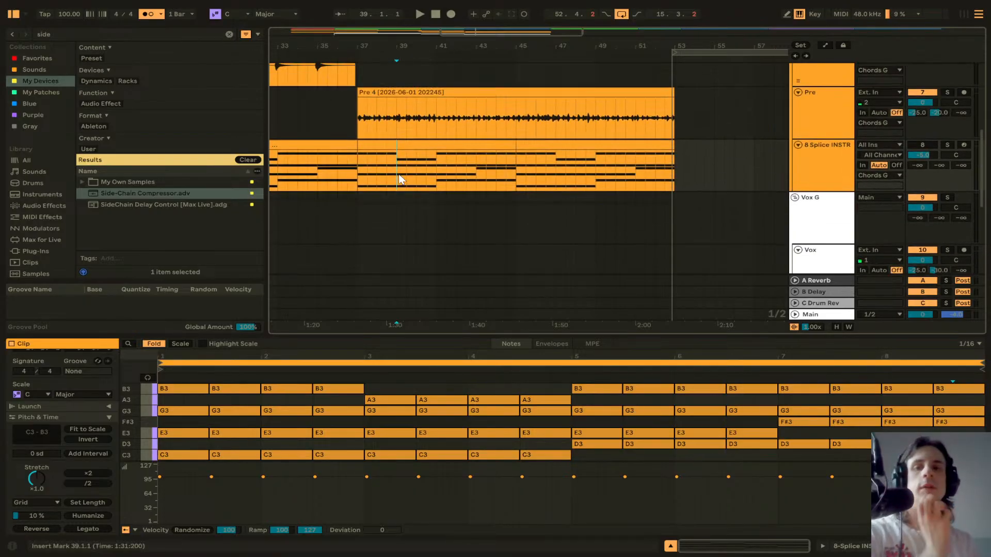
pyautogui.scroll(-5, 398, 175)
pyautogui.hscroll(-2, 399, 174)
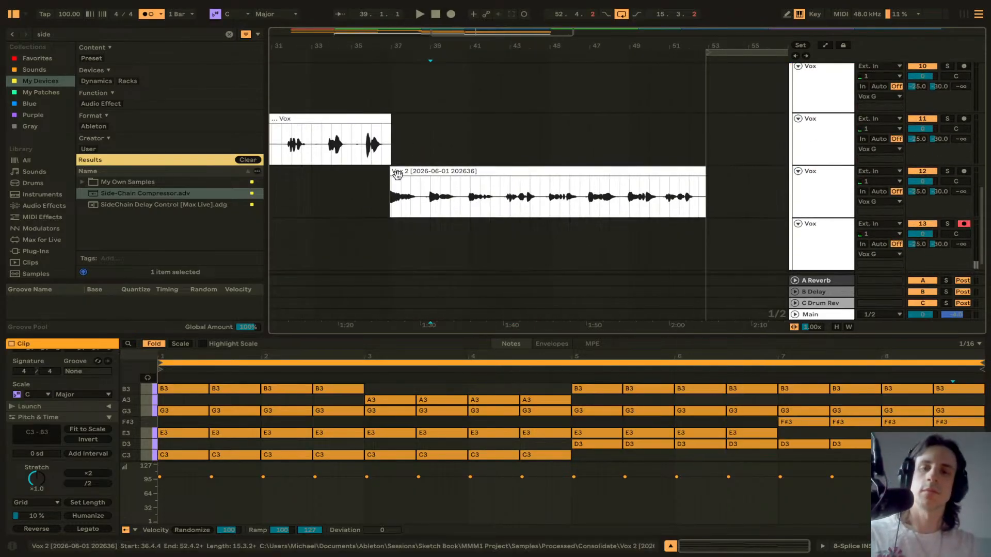
pyautogui.click(397, 175)
pyautogui.press('space')
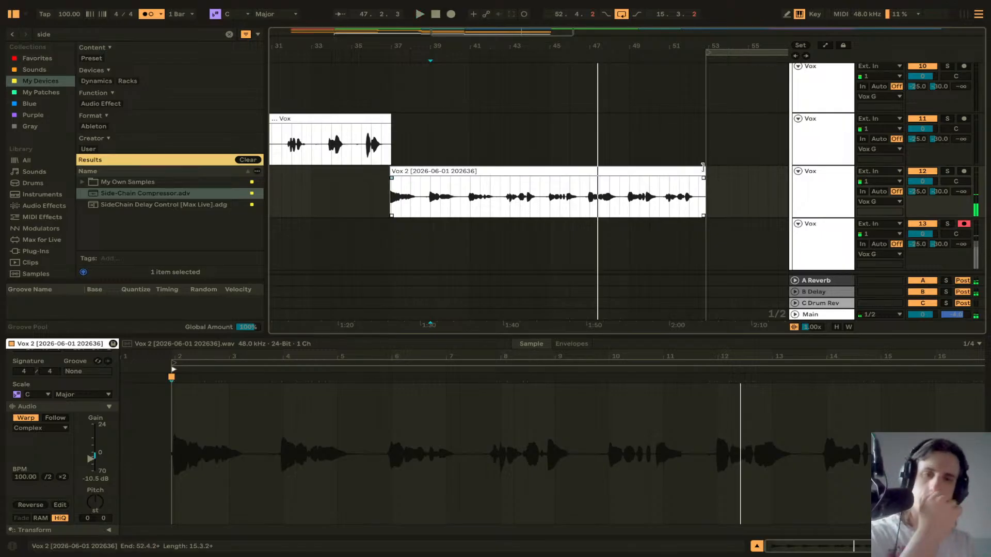
pyautogui.scroll(5, 559, 160)
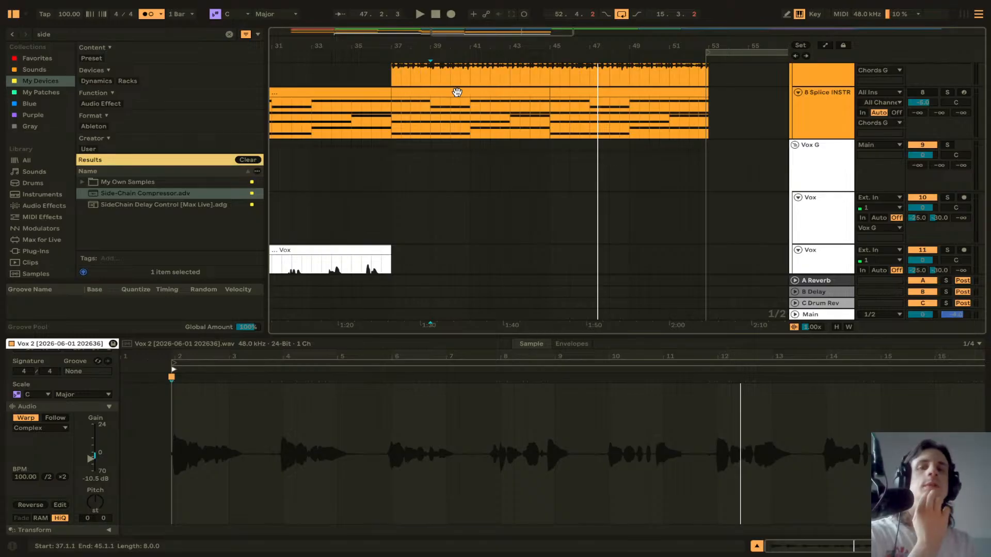
# Step: Play the arrangement from bar 33 and stop playback
pyautogui.scroll(3, 467, 143)
pyautogui.hscroll(-5, 469, 137)
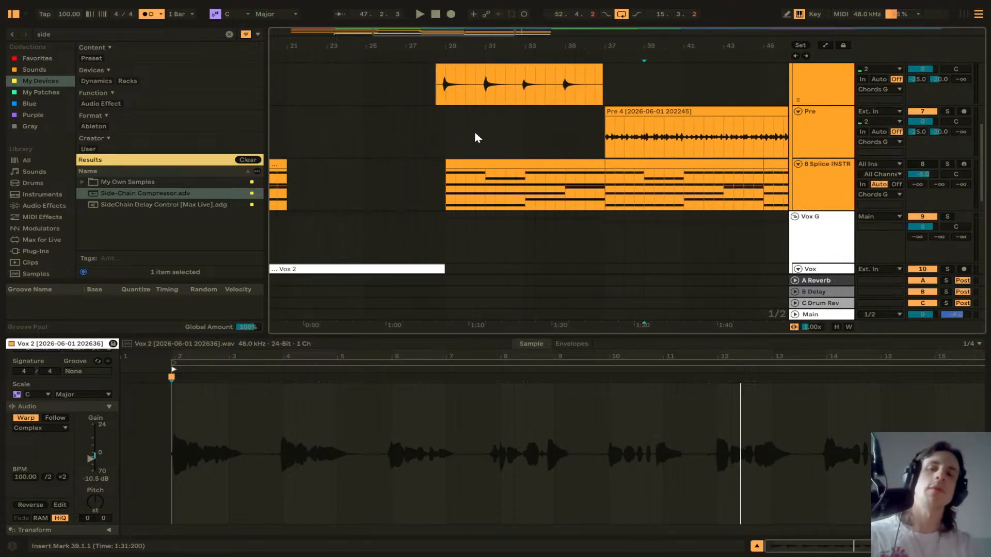
pyautogui.click(474, 131)
pyautogui.hscroll(1, 480, 130)
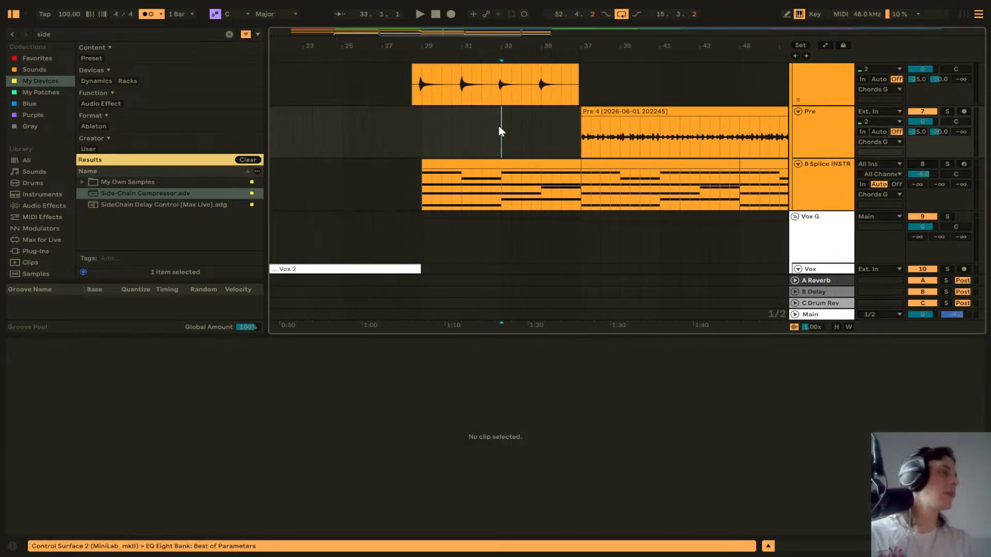
pyautogui.press('space')
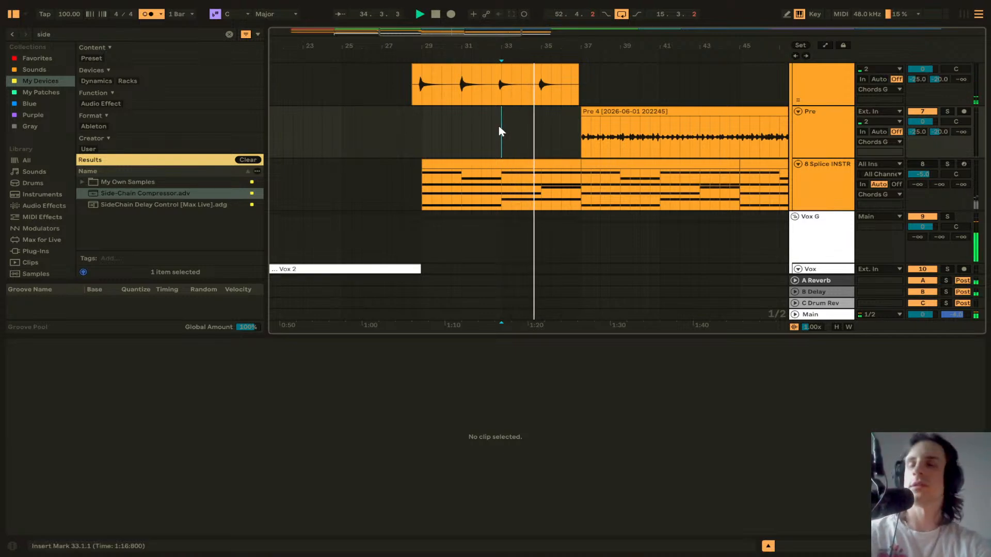
pyautogui.scroll(-1, 499, 128)
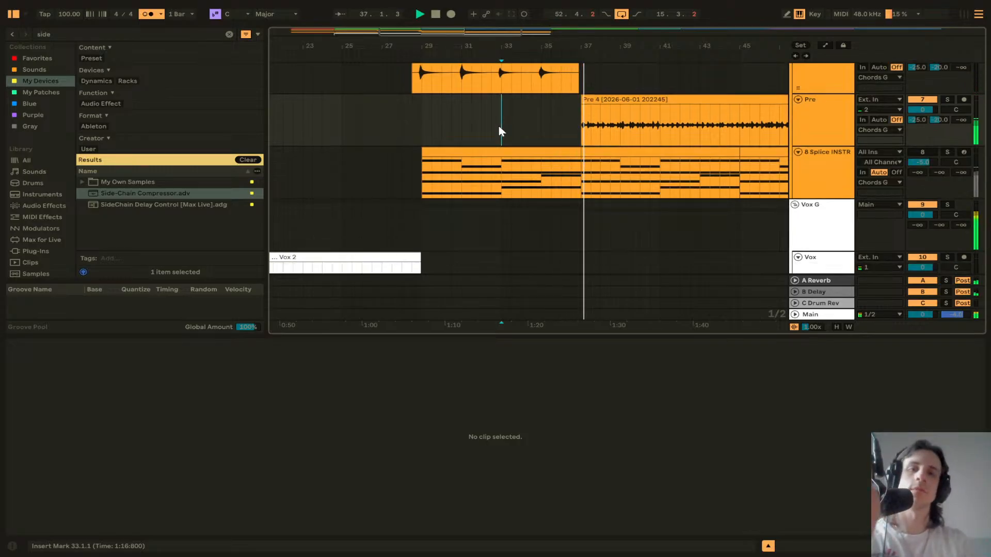
pyautogui.scroll(5, 508, 172)
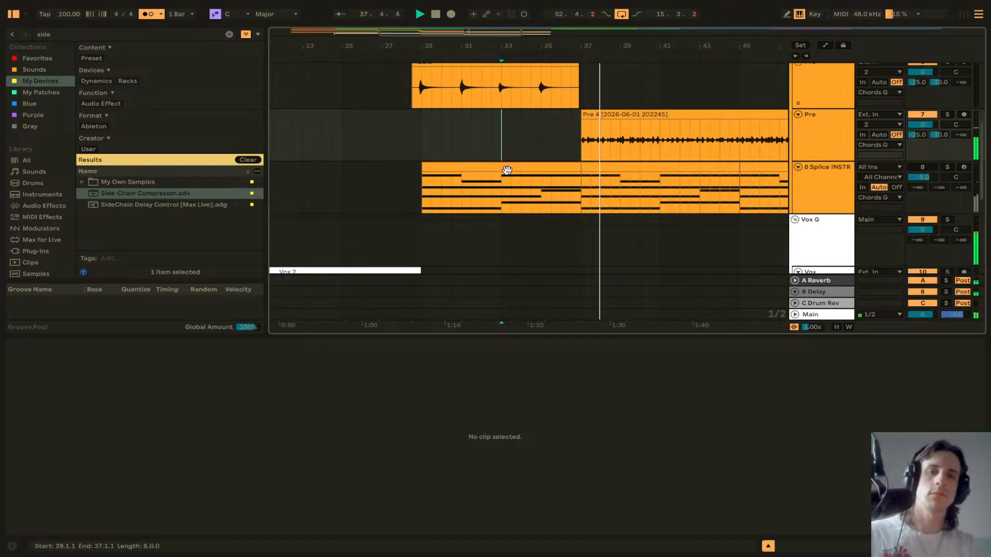
pyautogui.hscroll(-5, 508, 172)
pyautogui.hscroll(-3, 507, 175)
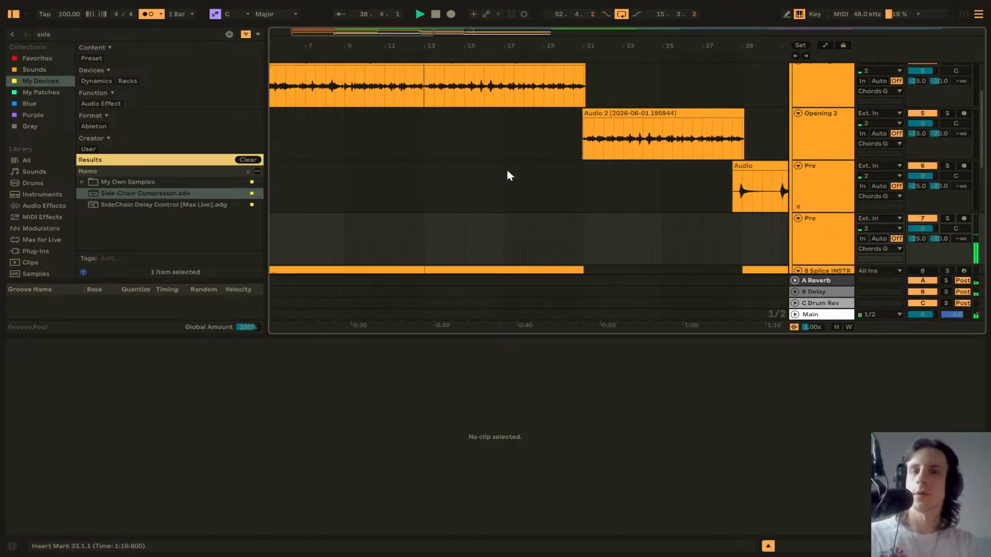
pyautogui.scroll(2, 507, 176)
pyautogui.scroll(-5, 507, 175)
pyautogui.press('space')
# Step: Paste the first Audio 2 clip onto the Opening 1 track at bar 53
pyautogui.scroll(-10, 501, 175)
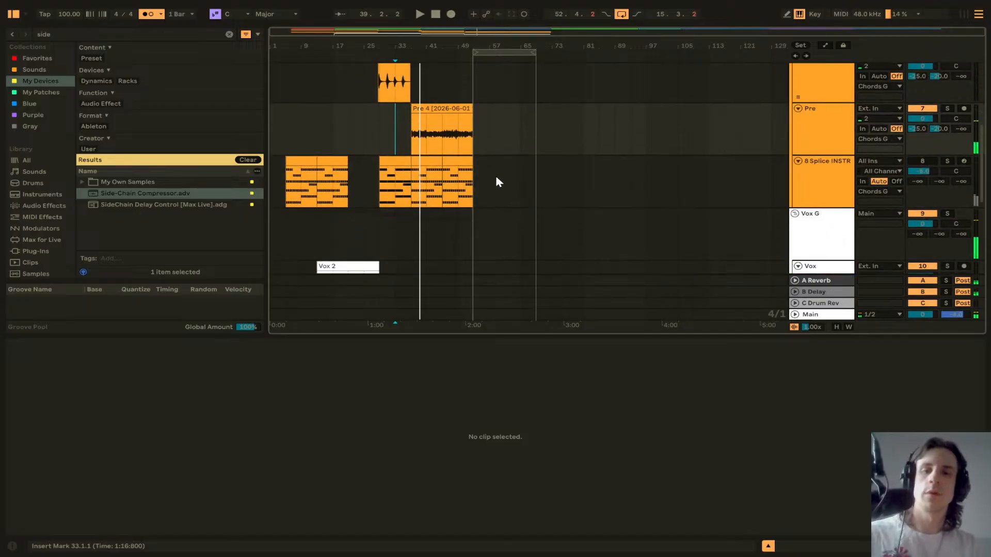
pyautogui.scroll(12, 497, 177)
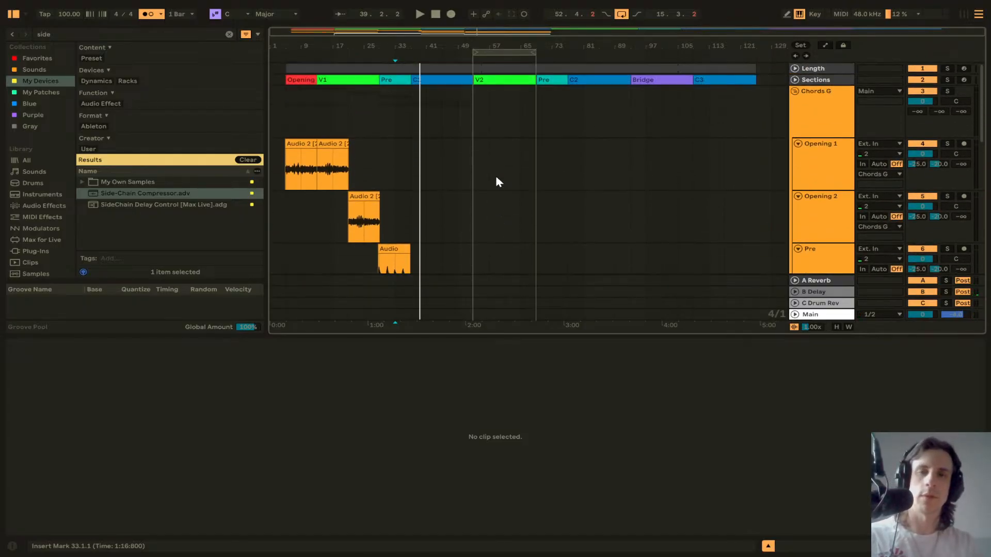
pyautogui.scroll(-3, 496, 182)
pyautogui.scroll(1, 332, 123)
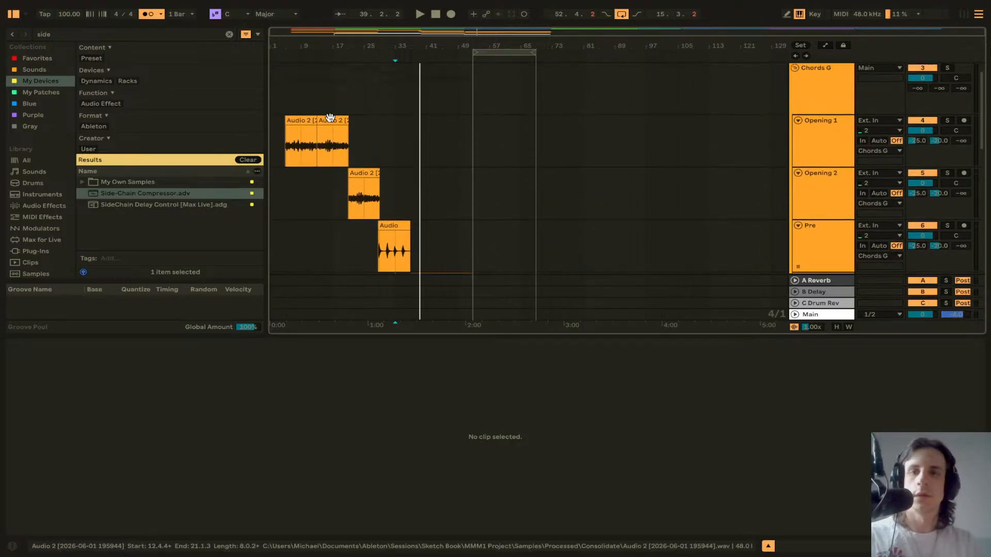
pyautogui.click(304, 121)
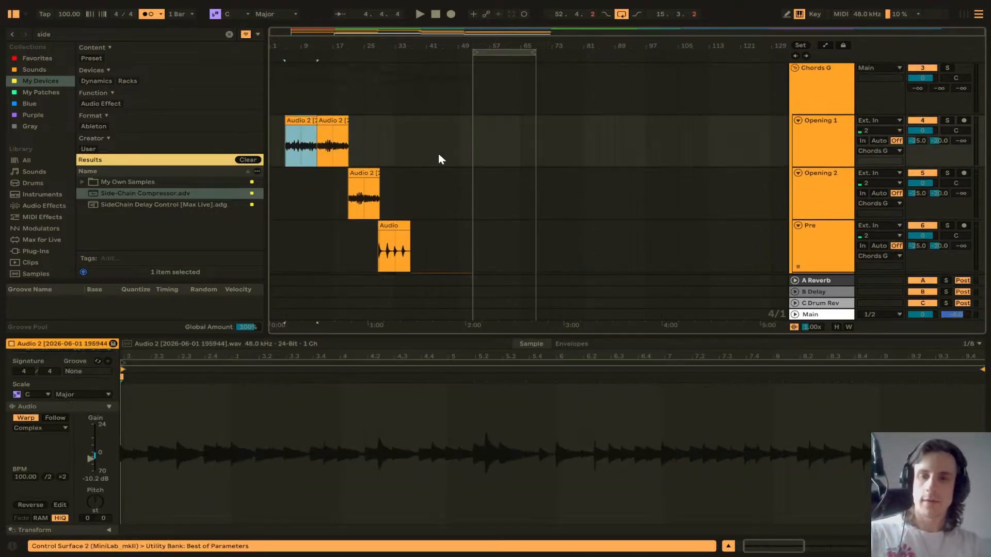
pyautogui.click(476, 145)
pyautogui.hotkey('ctrl', 'v')
# Step: Move the pasted Opening 1 clip slightly earlier so it starts at about 52.4.4
pyautogui.keyDown('ctrl'); pyautogui.scroll(10, 473, 140); pyautogui.keyUp('ctrl')
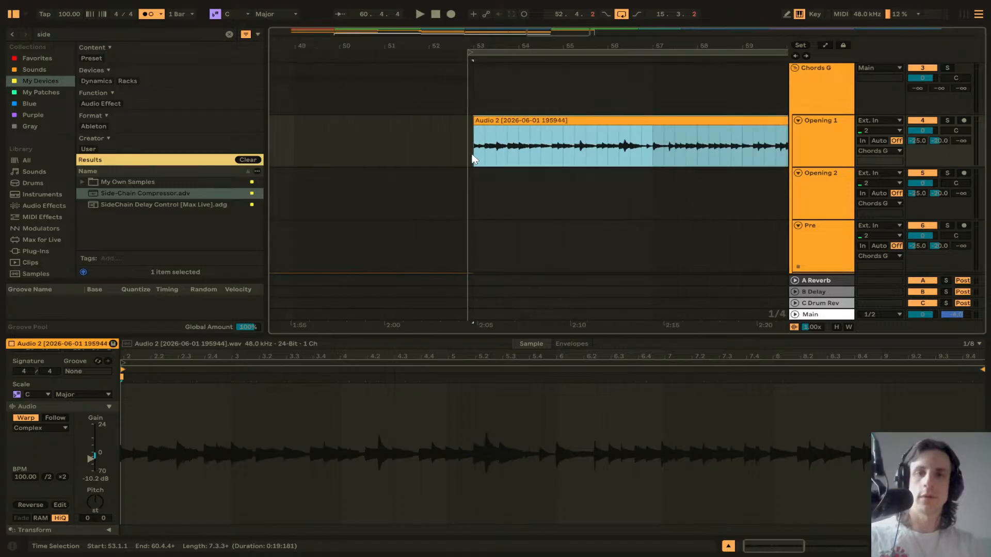
pyautogui.moveTo(474, 142); pyautogui.dragTo(615, 124)
pyautogui.keyDown('ctrl'); pyautogui.scroll(5, 463, 140); pyautogui.keyUp('ctrl')
pyautogui.hscroll(5, 526, 135)
pyautogui.moveTo(540, 124); pyautogui.dragTo(614, 127)
pyautogui.scroll(-2, 582, 131)
pyautogui.hscroll(2, 580, 131)
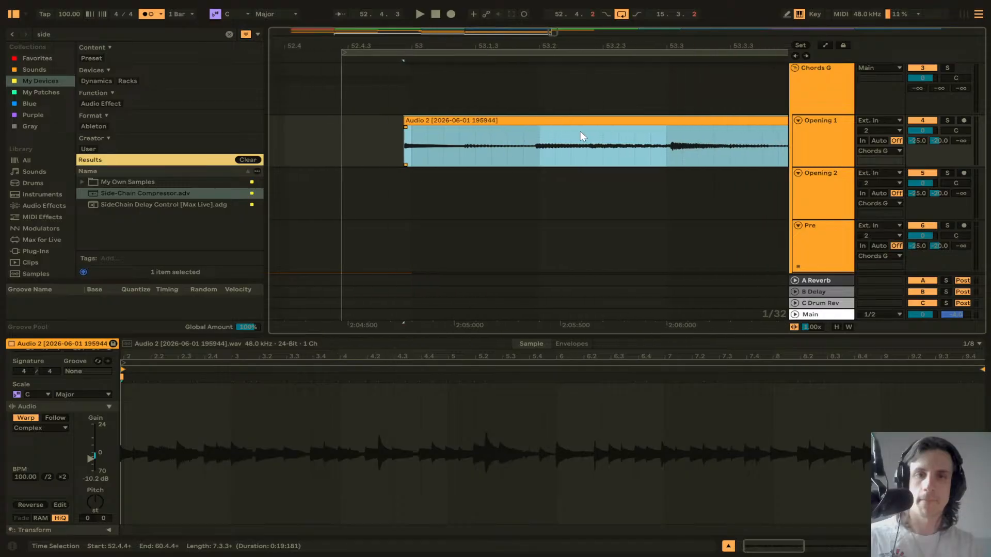
pyautogui.moveTo(550, 123); pyautogui.dragTo(553, 122)
# Step: Lengthen the pasted Opening 1 clip so it ends at about bar 69
pyautogui.hscroll(2, 553, 123)
pyautogui.scroll(-5, 553, 123)
pyautogui.hscroll(-6, 553, 125)
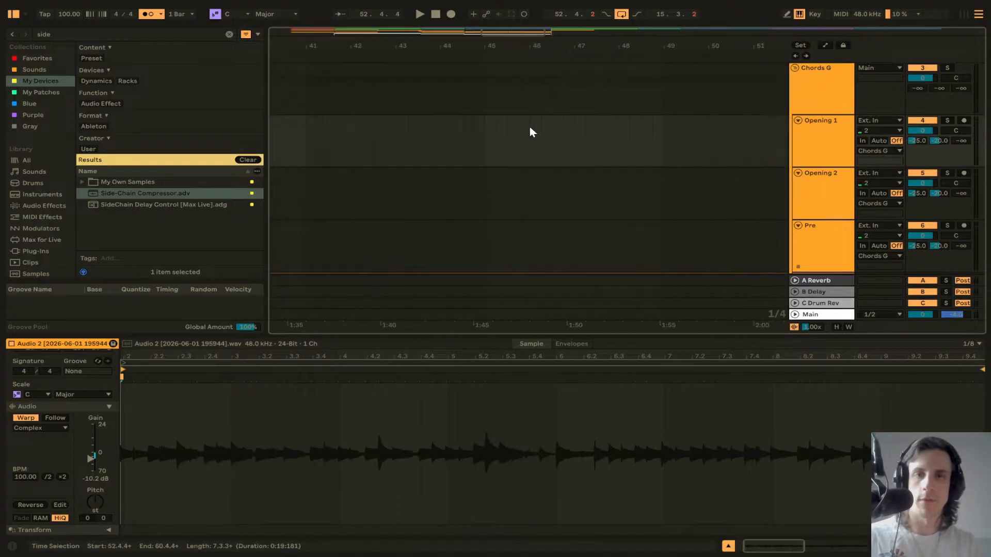
pyautogui.scroll(-6, 524, 128)
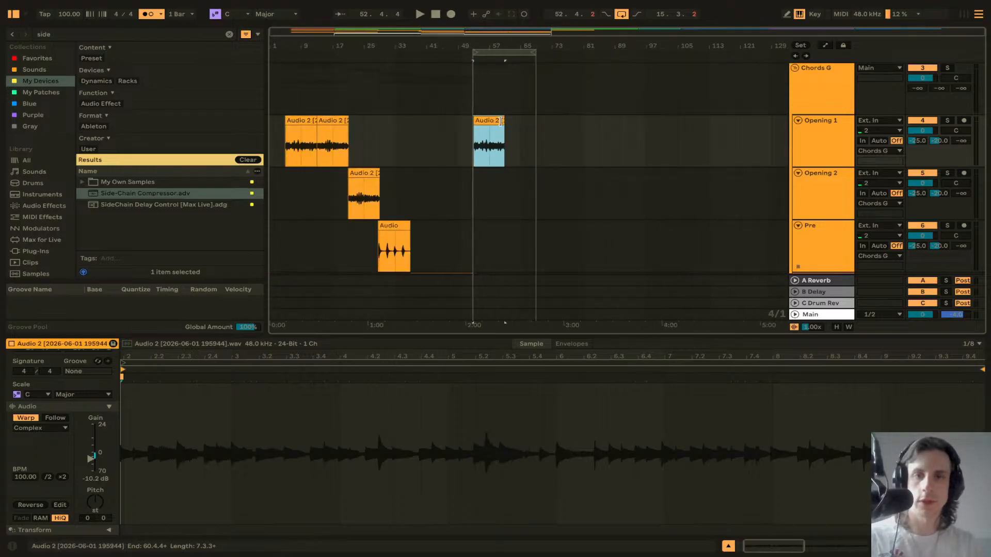
pyautogui.moveTo(503, 128); pyautogui.dragTo(574, 128)
# Step: Paste the Opening 2 audio clip at about bar 69, nudge it slightly earlier, and delete it again
pyautogui.click(367, 172)
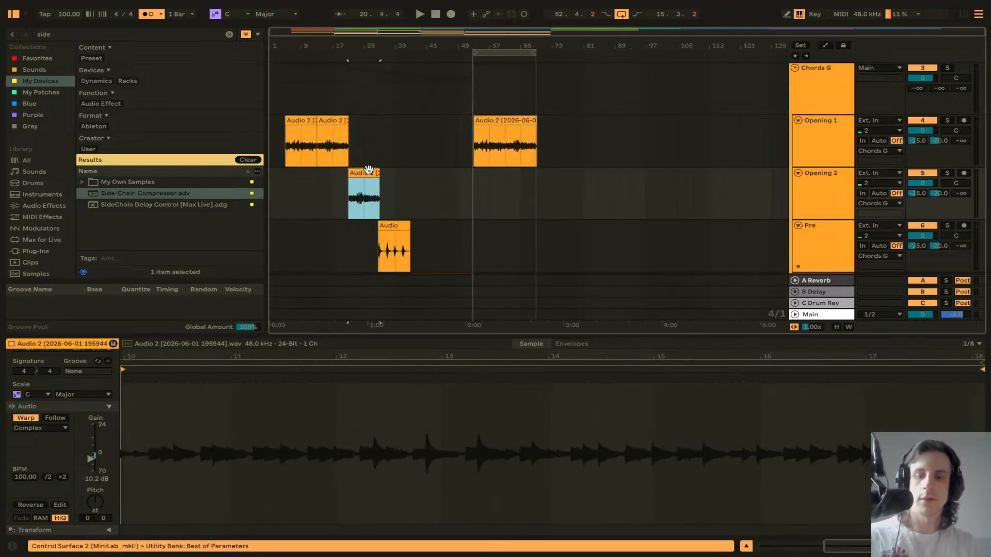
pyautogui.click(531, 176)
pyautogui.hotkey('ctrl', 'v')
pyautogui.scroll(8, 540, 179)
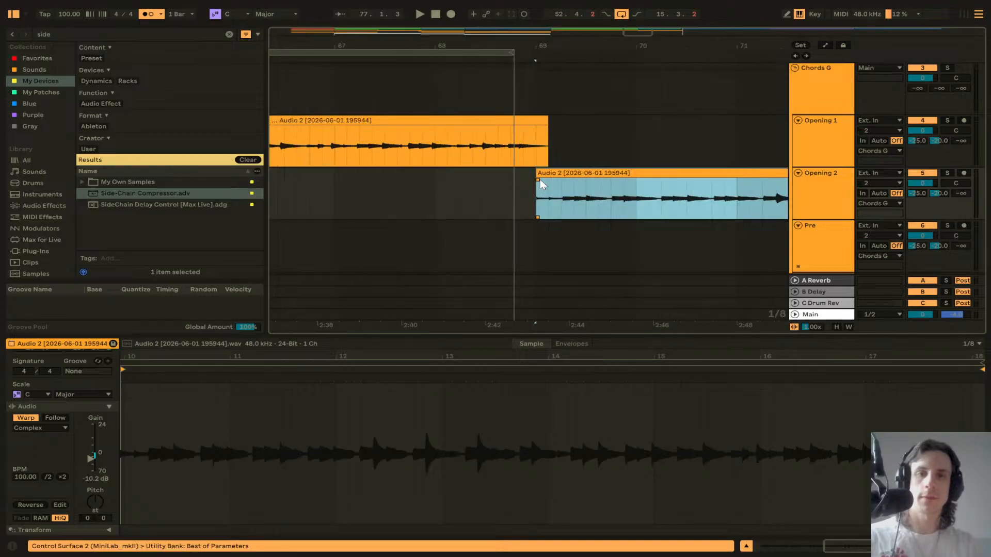
pyautogui.hscroll(-4, 512, 181)
pyautogui.scroll(-8, 512, 181)
pyautogui.scroll(-3, 512, 181)
pyautogui.scroll(3, 512, 181)
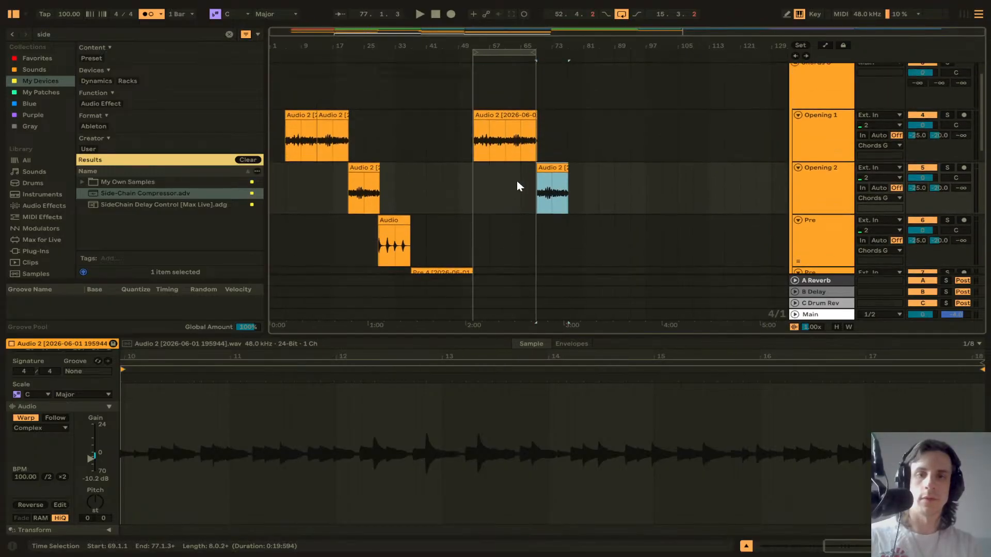
pyautogui.scroll(6, 546, 177)
pyautogui.scroll(10, 453, 171)
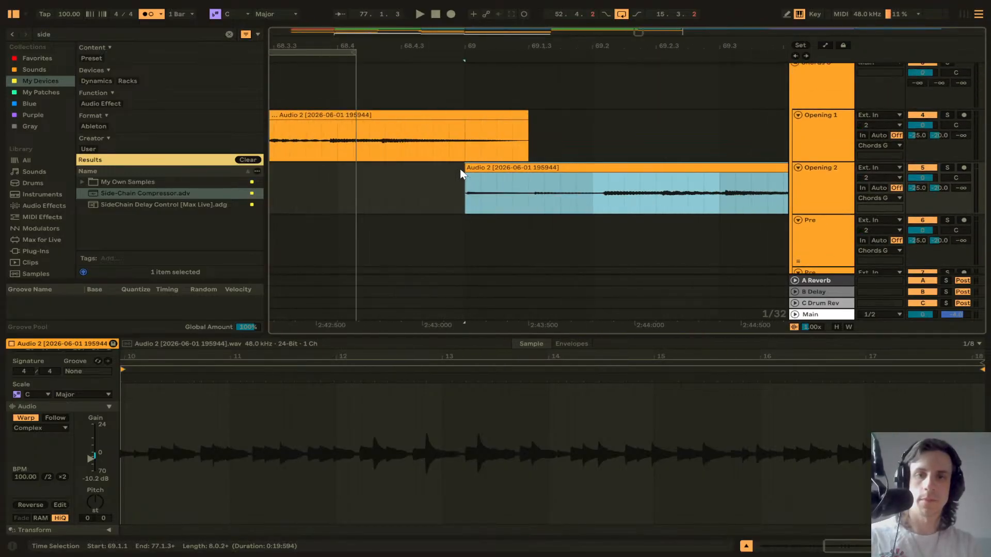
pyautogui.moveTo(487, 166); pyautogui.dragTo(474, 167)
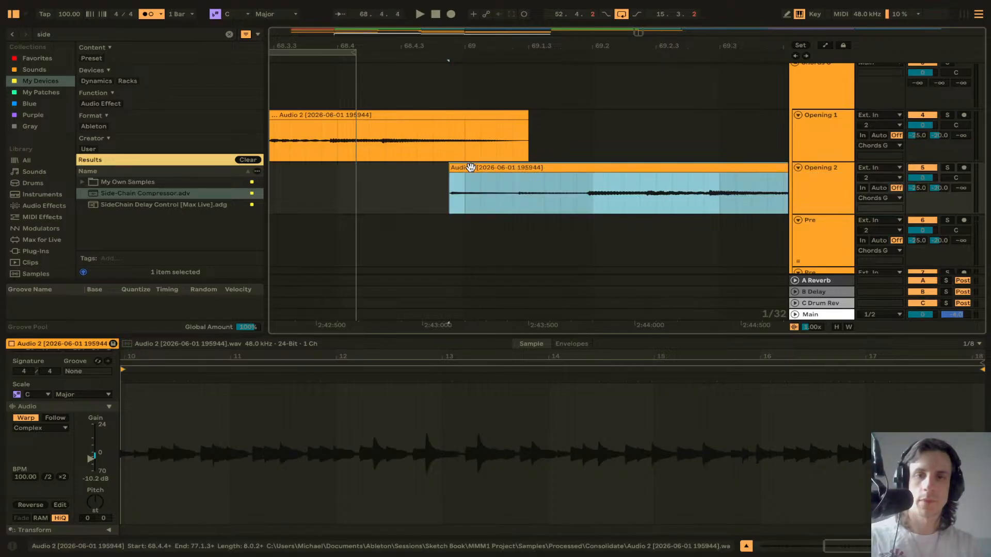
pyautogui.scroll(-10, 475, 175)
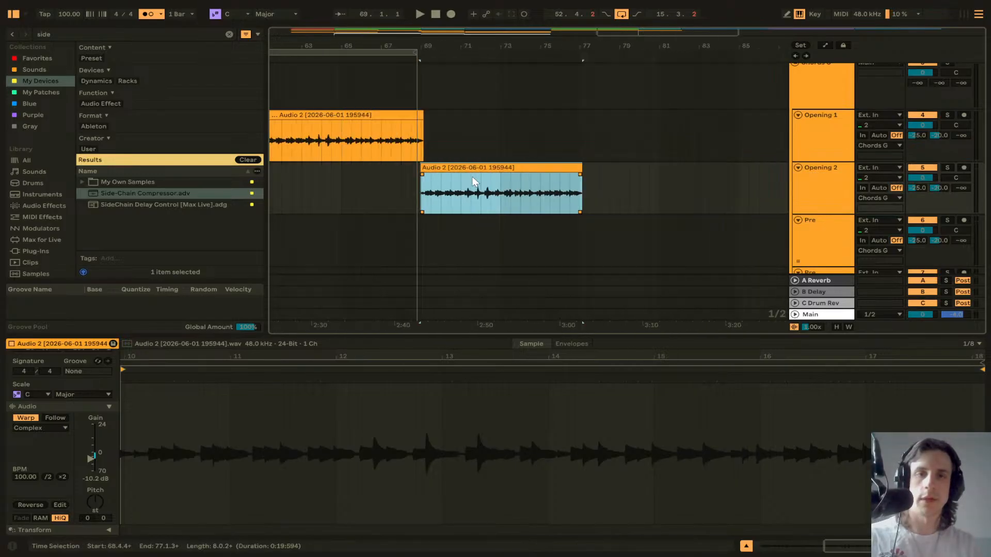
pyautogui.scroll(2, 473, 177)
pyautogui.hscroll(-6, 521, 150)
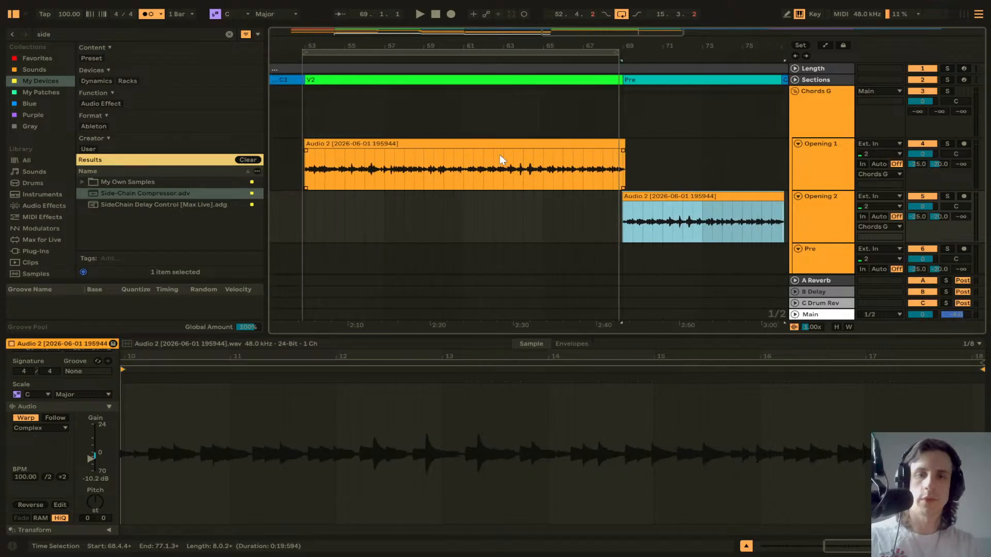
pyautogui.press('w')
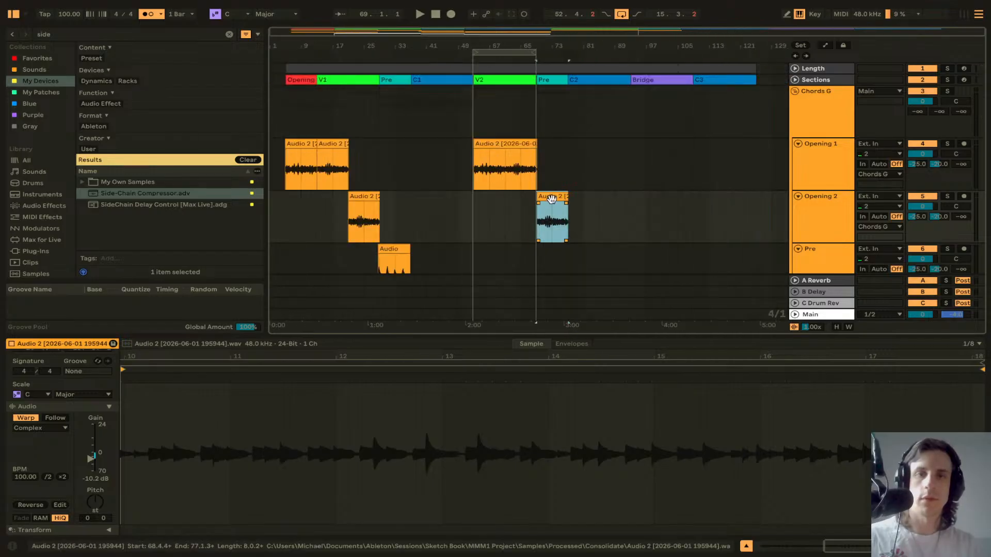
pyautogui.press('Delete')
# Step: Paste the Pre track's Audio clip onto the same track starting at bar 68.3.1
pyautogui.scroll(-3, 522, 206)
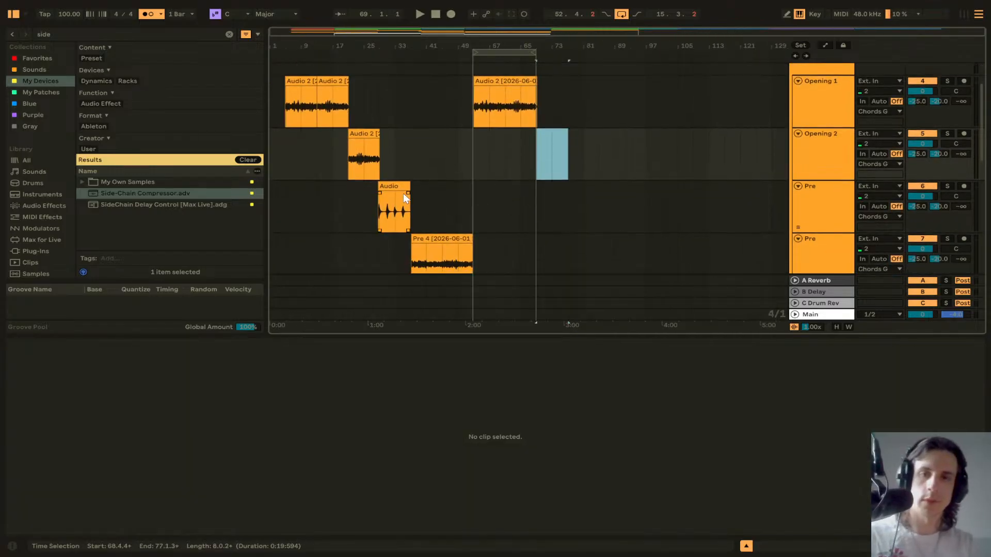
pyautogui.click(395, 185)
pyautogui.click(536, 193)
pyautogui.hotkey('ctrl', 'v')
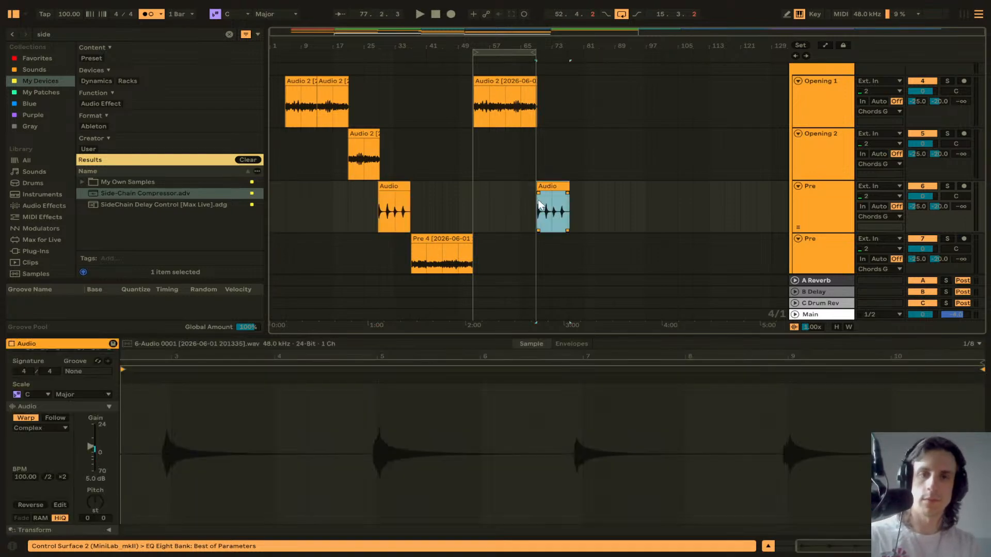
pyautogui.scroll(5, 537, 194)
pyautogui.moveTo(546, 189); pyautogui.dragTo(534, 187)
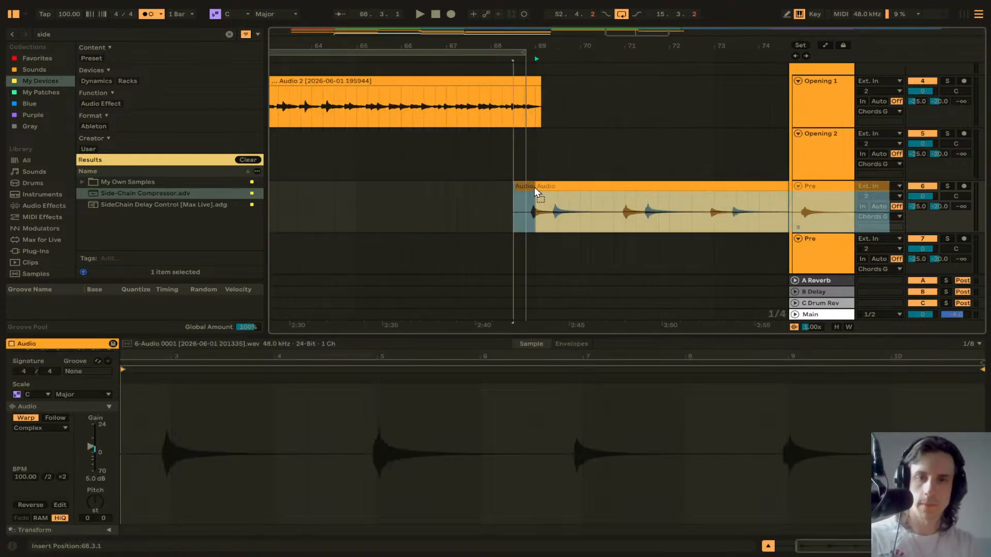
pyautogui.click(534, 209)
pyautogui.scroll(10, 537, 202)
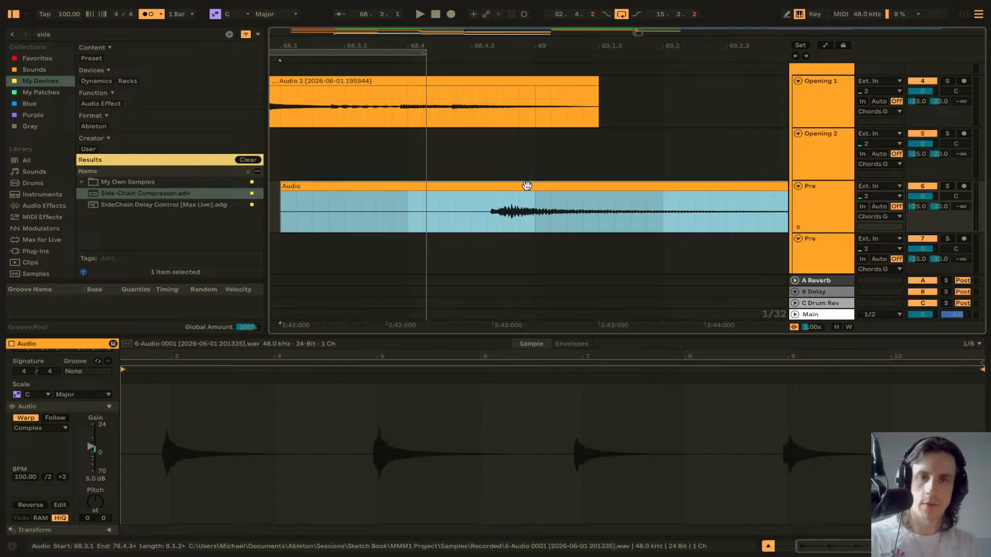
pyautogui.scroll(-10, 540, 197)
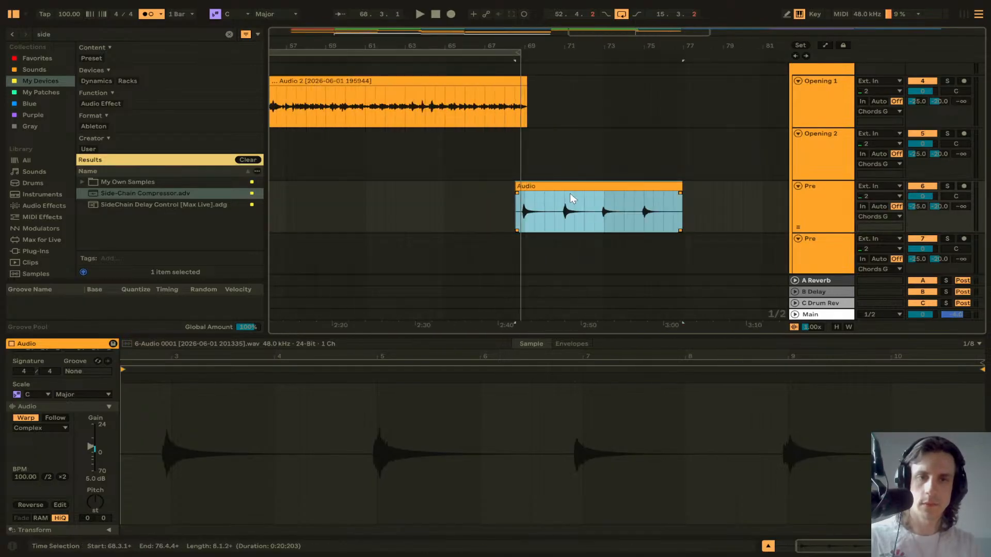
pyautogui.scroll(-3, 538, 202)
pyautogui.scroll(-5, 538, 201)
pyautogui.scroll(-3, 537, 202)
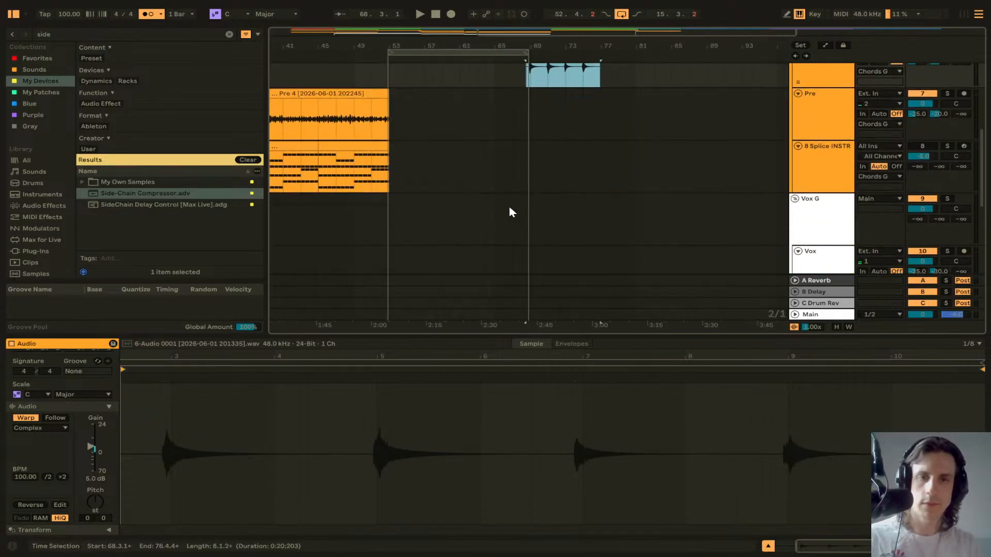
pyautogui.click(507, 211)
# Step: Paste the Pre 4 clip onto the second Pre track at bar 77
pyautogui.scroll(-4, 507, 207)
pyautogui.scroll(-5, 506, 206)
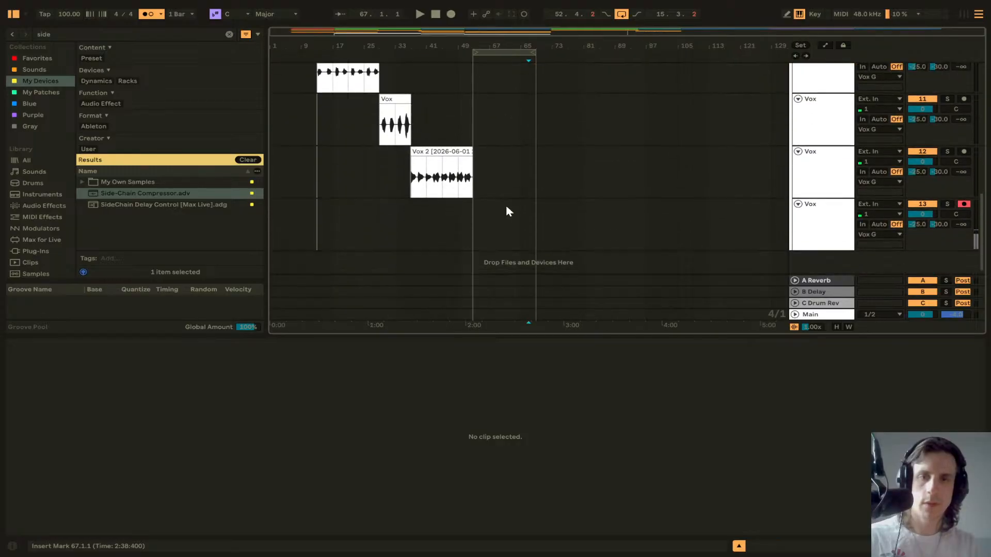
pyautogui.scroll(7, 506, 206)
pyautogui.scroll(-2, 507, 207)
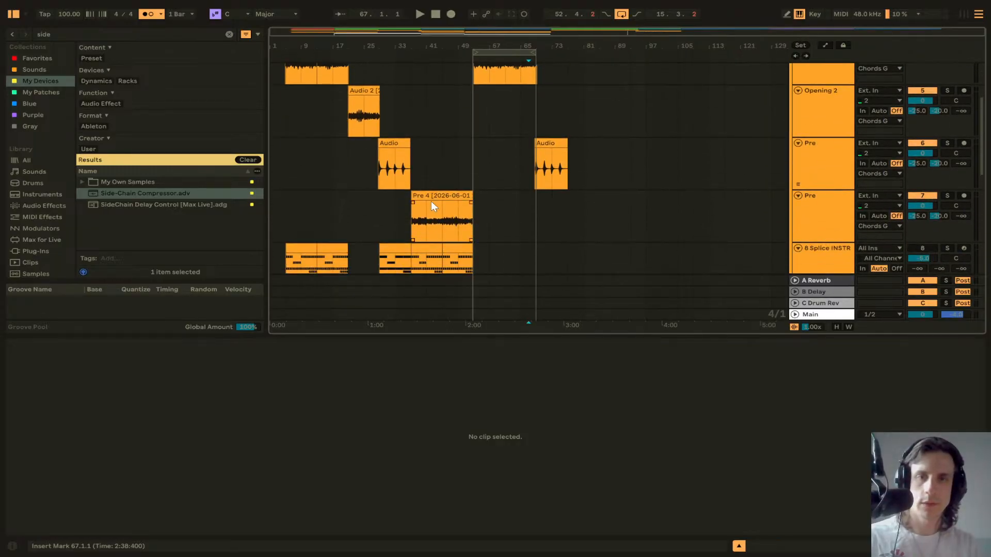
pyautogui.click(431, 196)
pyautogui.click(568, 206)
pyautogui.hotkey('ctrl', 'v')
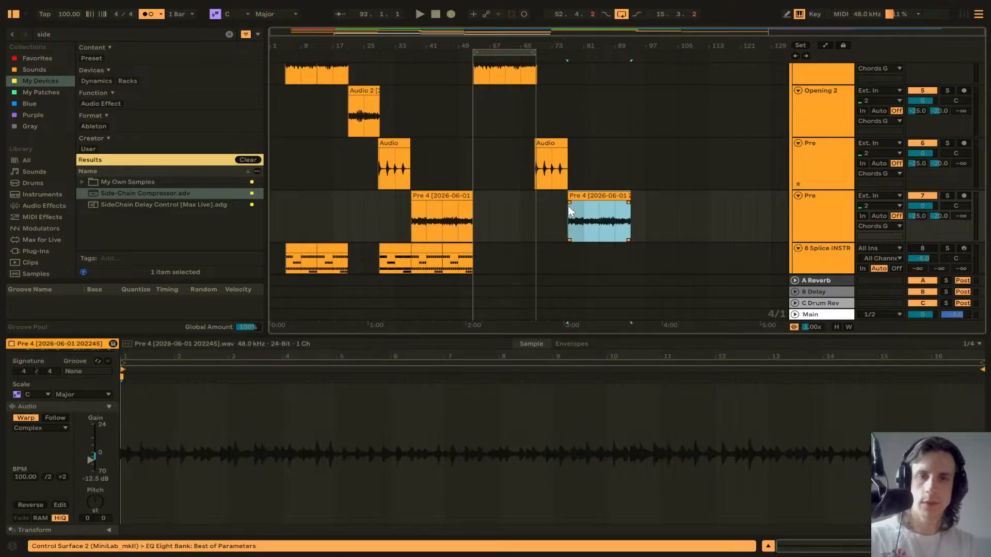
pyautogui.scroll(10, 568, 206)
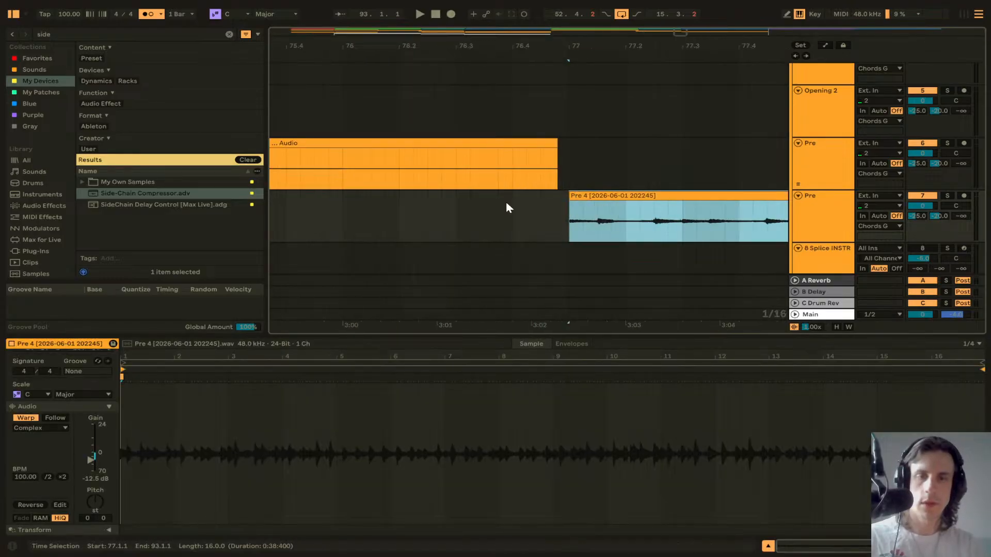
pyautogui.scroll(-10, 506, 202)
pyautogui.scroll(5, 565, 201)
pyautogui.scroll(-4, 573, 204)
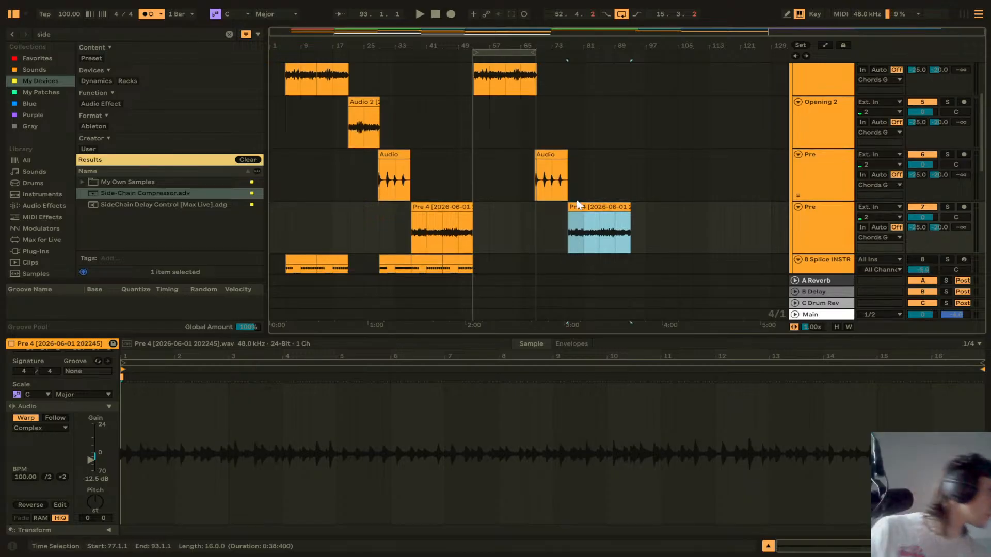
pyautogui.scroll(-2, 593, 130)
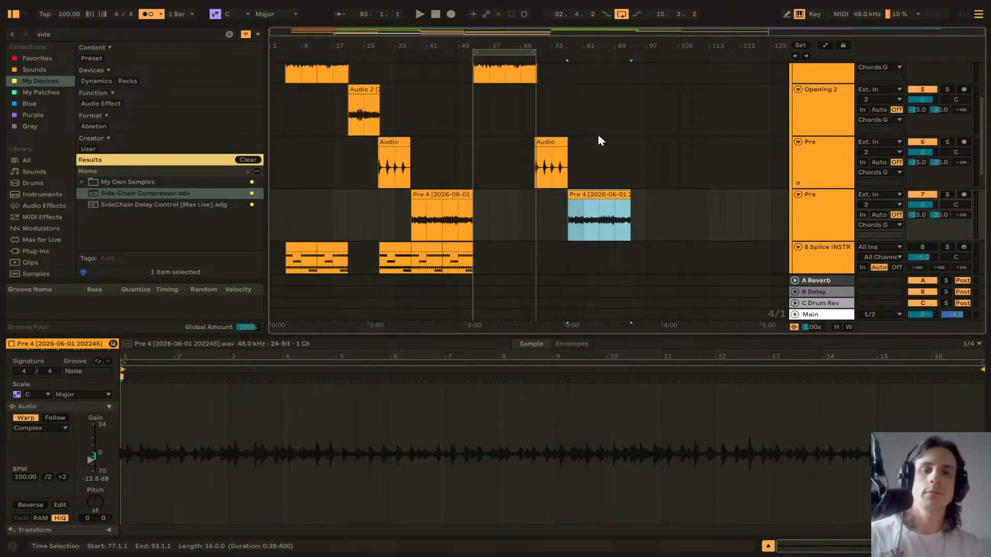
pyautogui.scroll(-5, 604, 145)
pyautogui.click(636, 148)
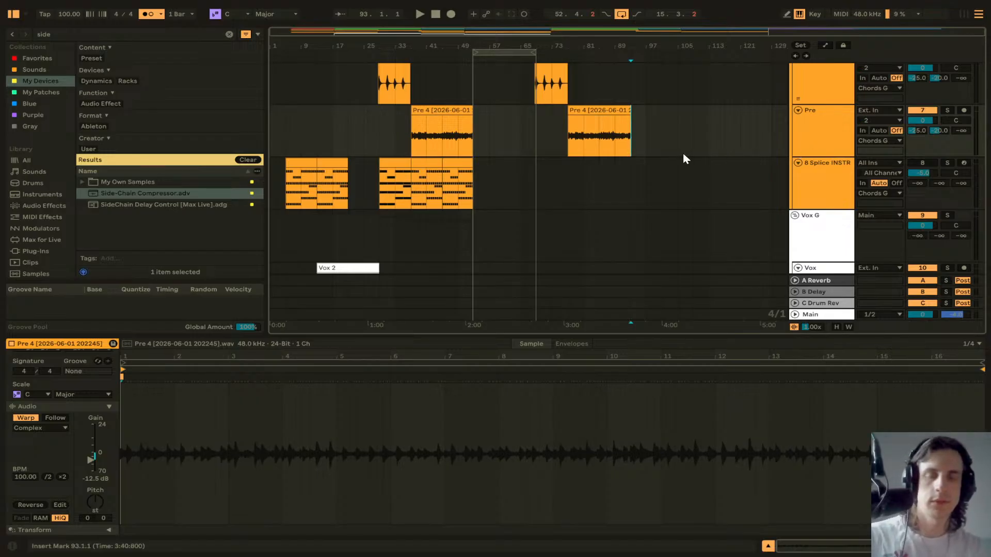
# Step: Rename the second Pre audio track as C
pyautogui.click(816, 135)
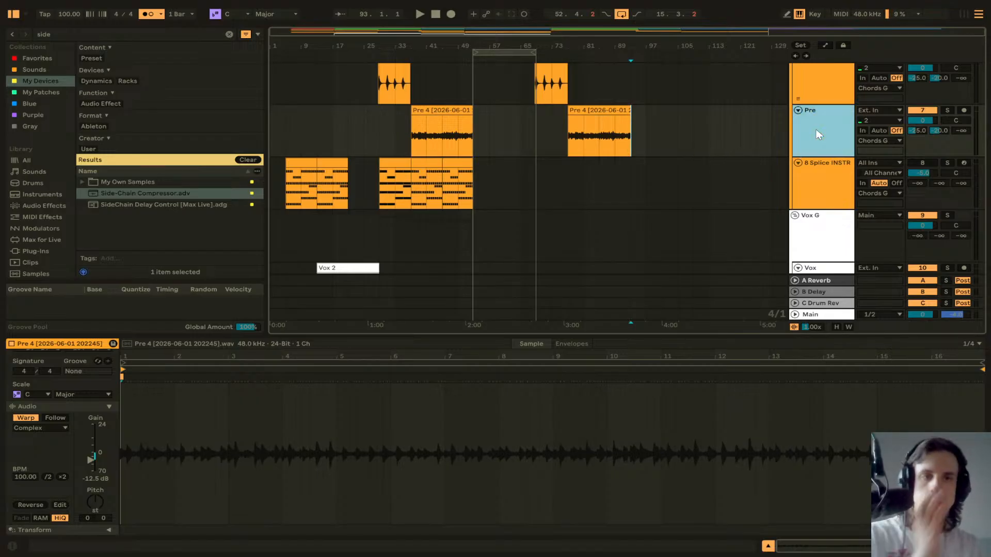
pyautogui.scroll(2, 824, 180)
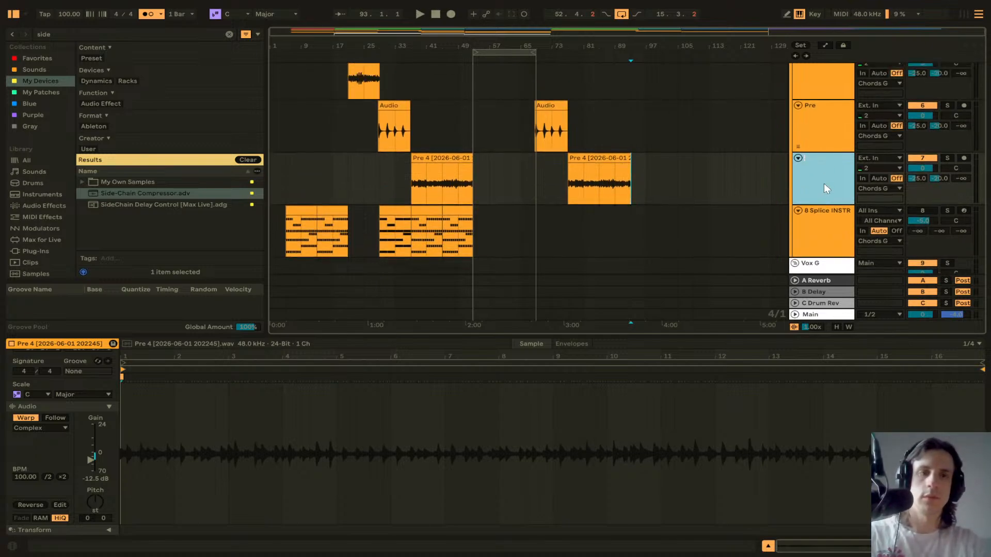
pyautogui.write('C')
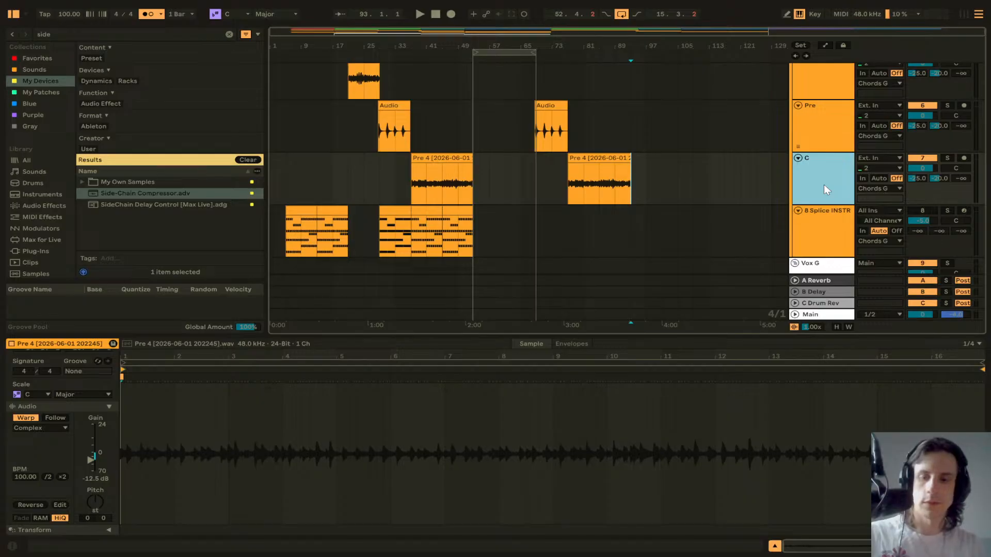
# Step: Duplicate the C track and delete both Pre 4 clips from the copy
pyautogui.hotkey('ctrl', 'd')
pyautogui.click(460, 217)
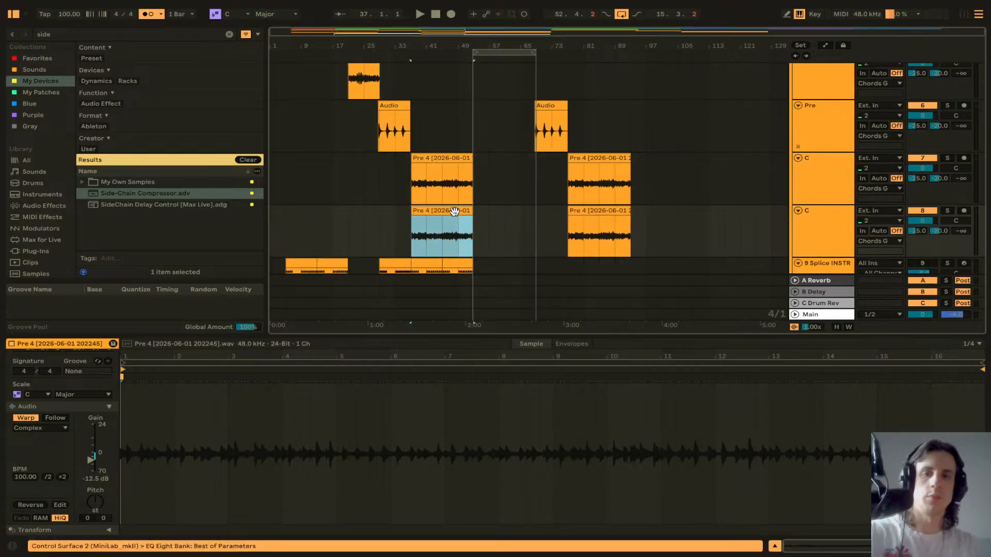
pyautogui.press('Delete')
pyautogui.click(586, 212)
pyautogui.press('Delete')
# Step: Duplicate the Pre 4 clip on the C track twice and delete the middle copy, keeping one at bar 109
pyautogui.click(606, 156)
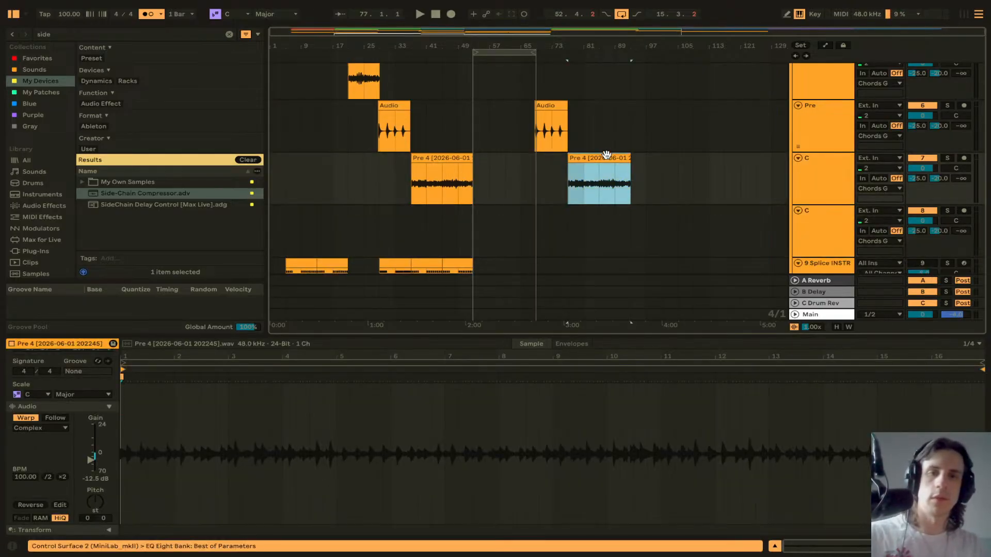
pyautogui.hotkey('ctrl', 'd')
pyautogui.hotkey('ctrl', 'd')
pyautogui.click(663, 158)
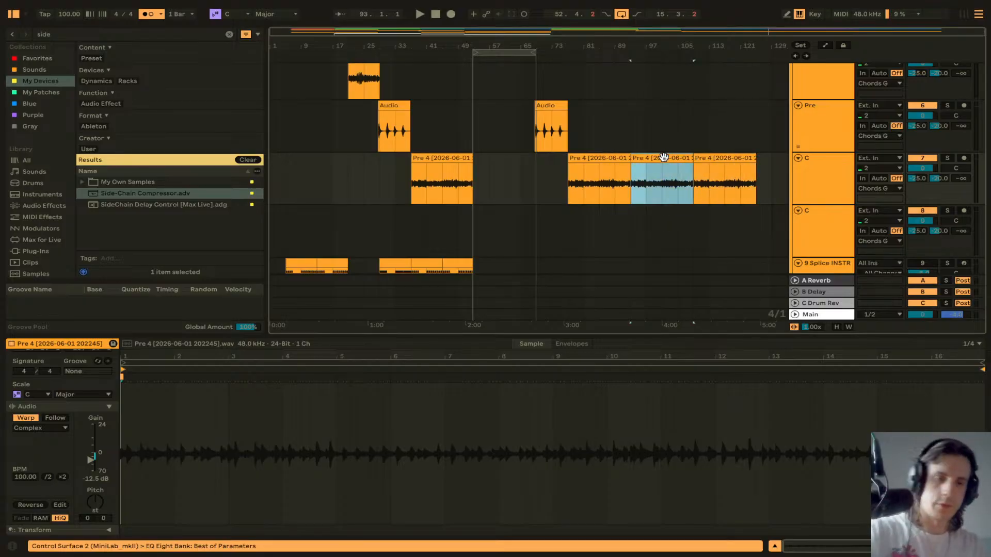
pyautogui.press('Delete')
# Step: Paste the Vox 2 clip twice onto the last Vox track and move the copies to bars 77 and 109
pyautogui.click(633, 224)
pyautogui.scroll(-10, 635, 222)
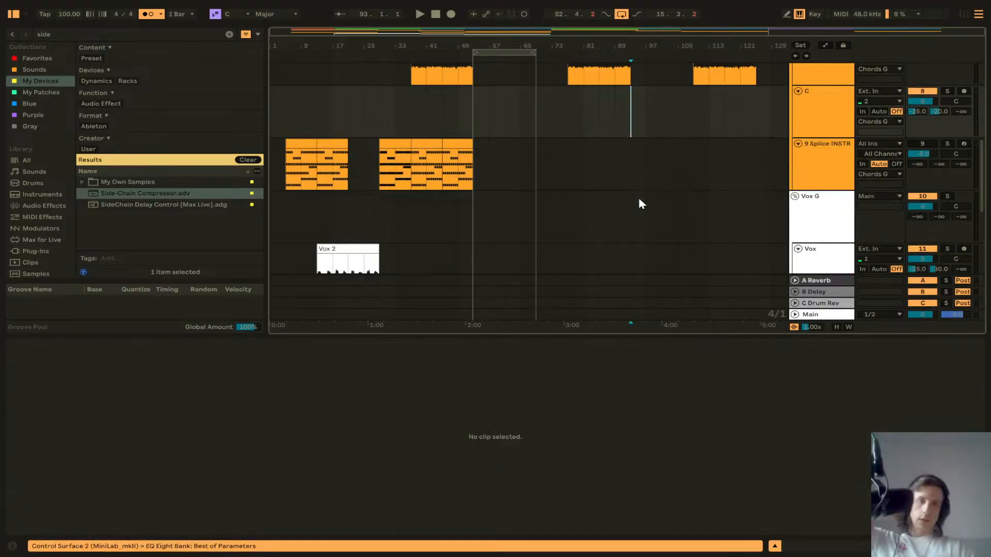
pyautogui.click(444, 143)
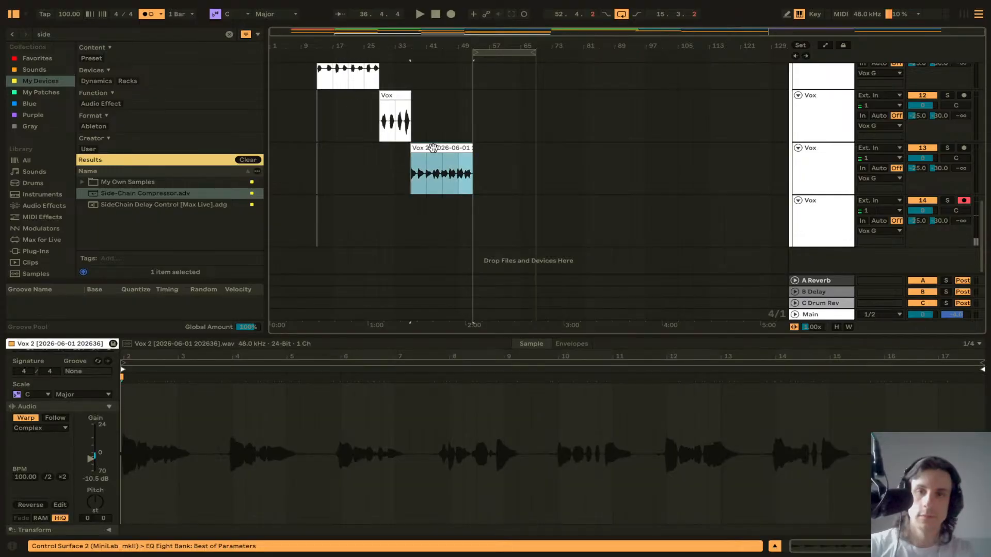
pyautogui.click(580, 169)
pyautogui.hotkey('ctrl', 'v')
pyautogui.click(711, 161)
pyautogui.hotkey('ctrl', 'v')
pyautogui.scroll(3, 692, 160)
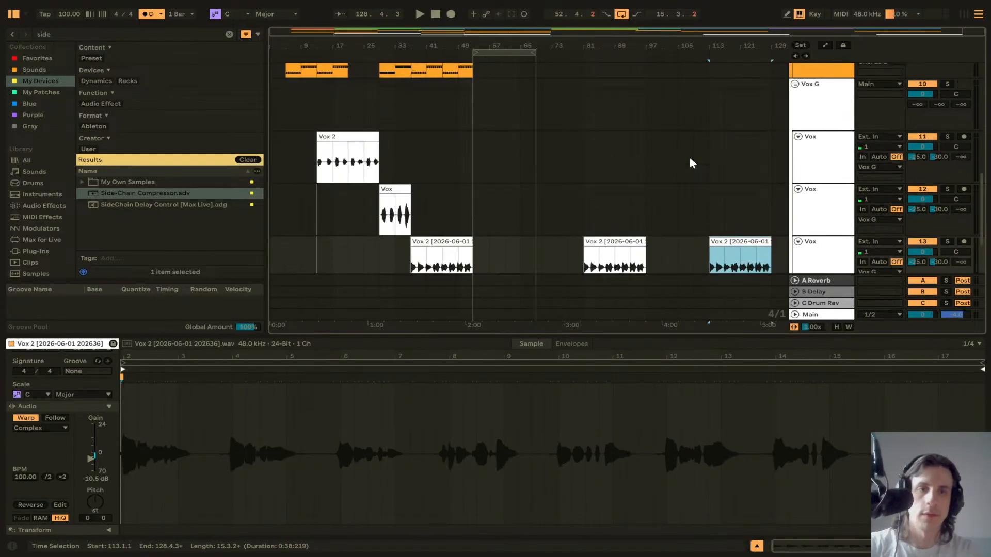
pyautogui.scroll(5, 689, 157)
pyautogui.scroll(-3, 689, 157)
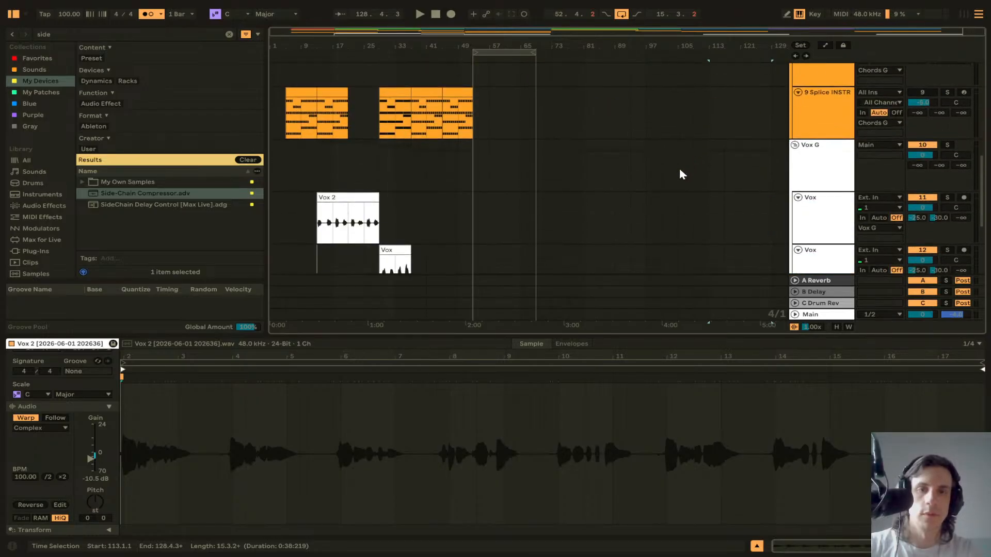
pyautogui.scroll(-4, 680, 173)
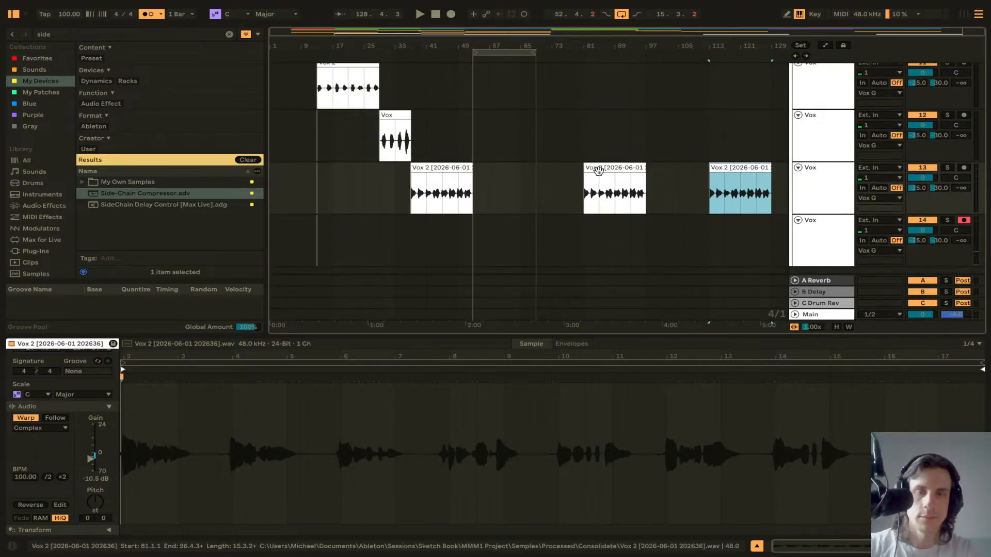
pyautogui.scroll(5, 589, 173)
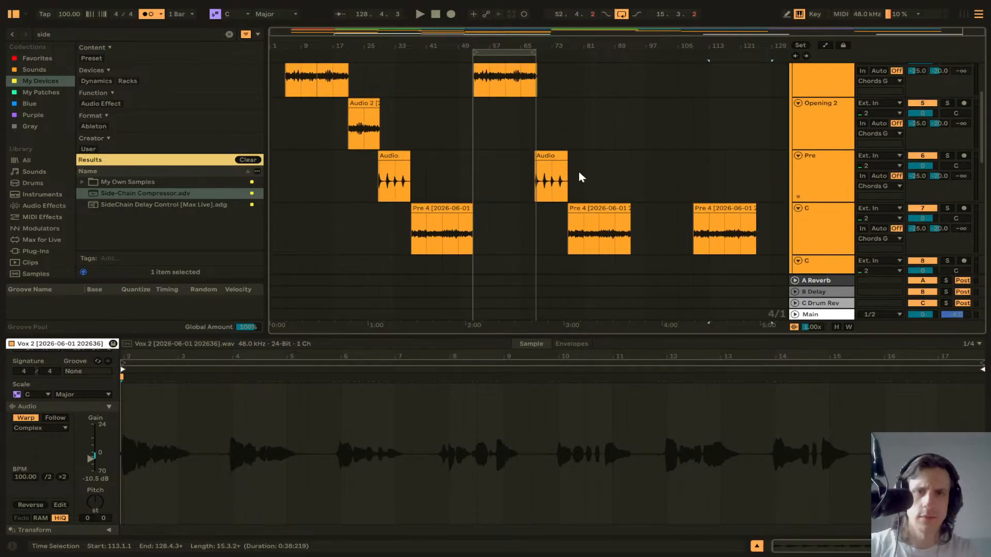
pyautogui.scroll(-5, 578, 171)
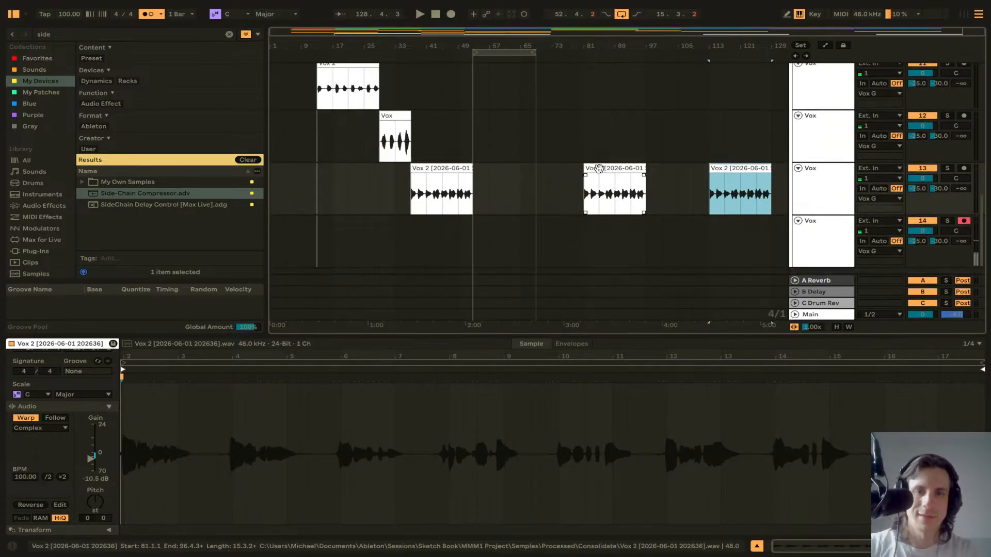
pyautogui.moveTo(599, 168); pyautogui.dragTo(583, 169)
pyautogui.moveTo(709, 171); pyautogui.dragTo(691, 172)
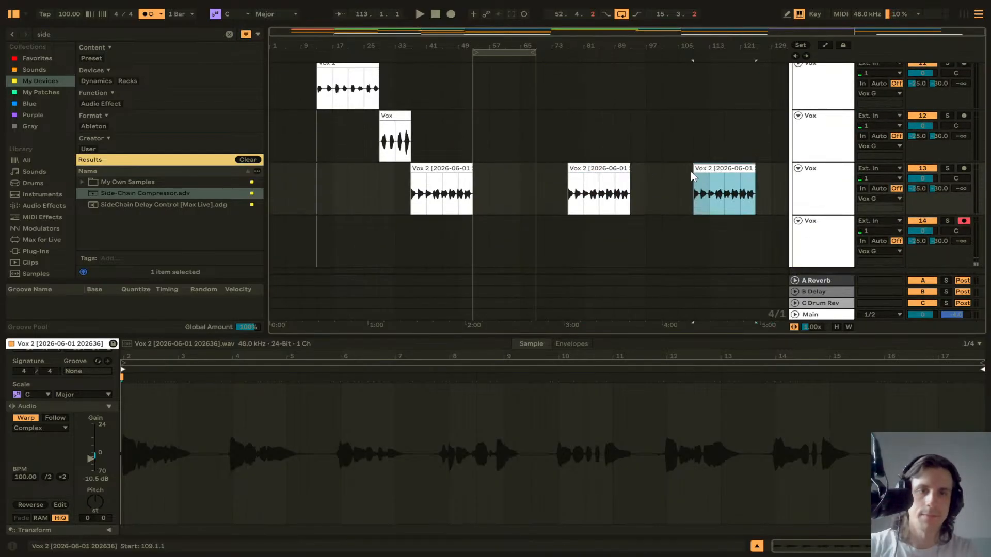
# Step: Fine-tune the start positions of the Vox 2 copies at bars 77 and 109
pyautogui.scroll(10, 580, 178)
pyautogui.hscroll(-6, 523, 178)
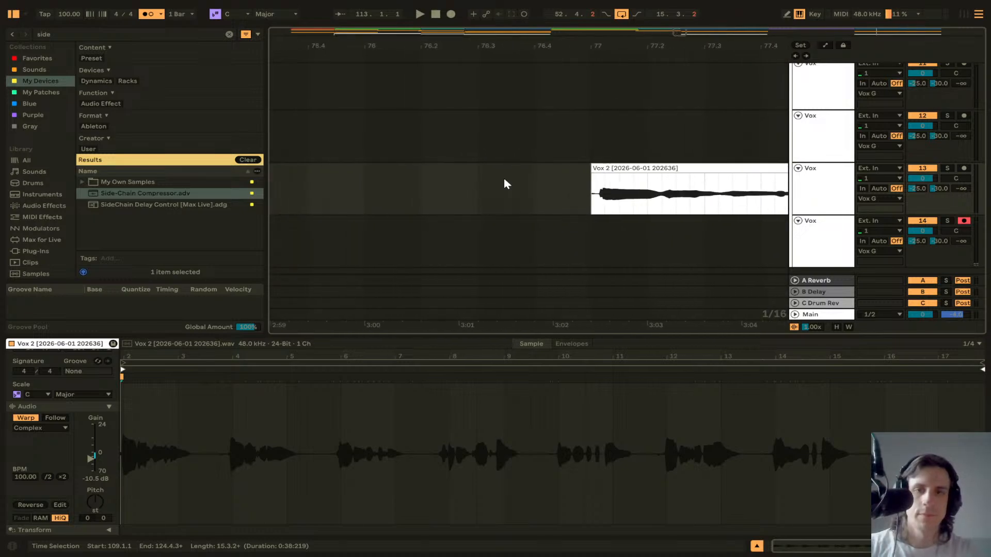
pyautogui.moveTo(605, 166); pyautogui.dragTo(594, 175)
pyautogui.hscroll(5, 609, 175)
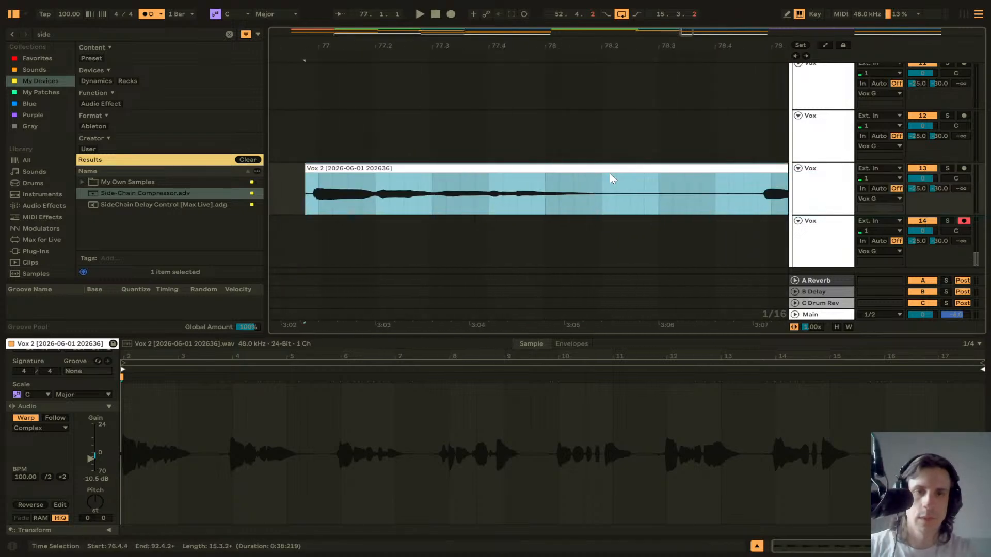
pyautogui.hscroll(15, 610, 175)
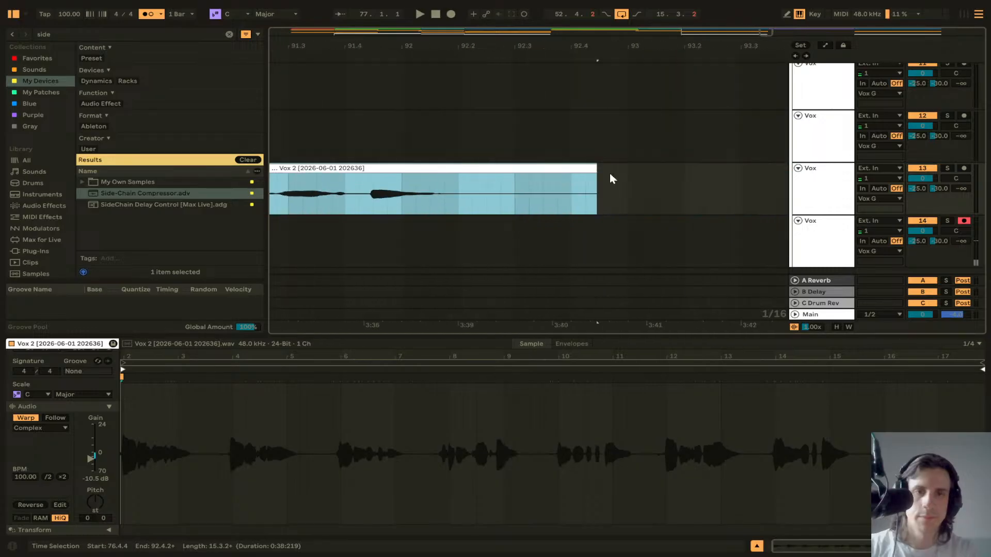
pyautogui.hscroll(8, 610, 175)
pyautogui.scroll(-1, 609, 175)
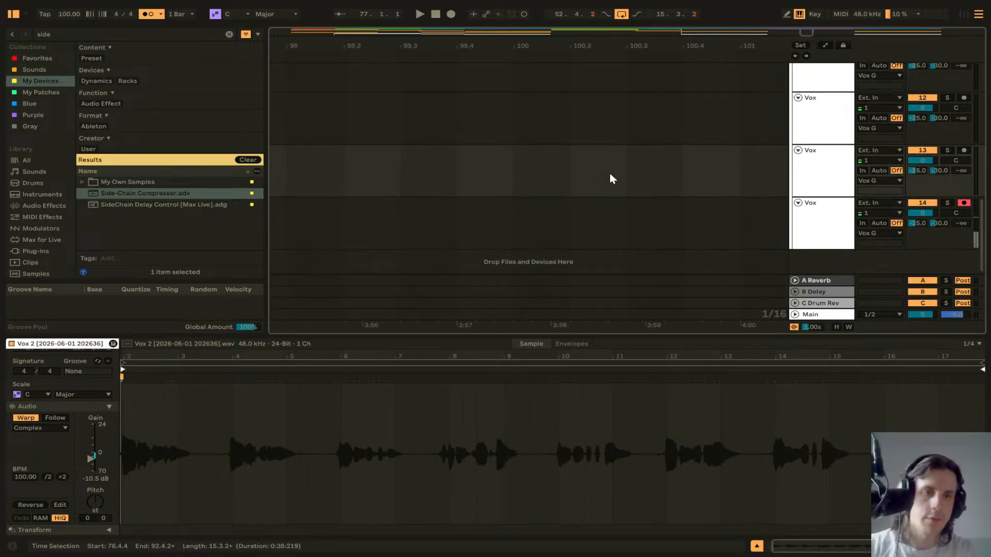
pyautogui.scroll(-5, 610, 174)
pyautogui.hscroll(5, 610, 175)
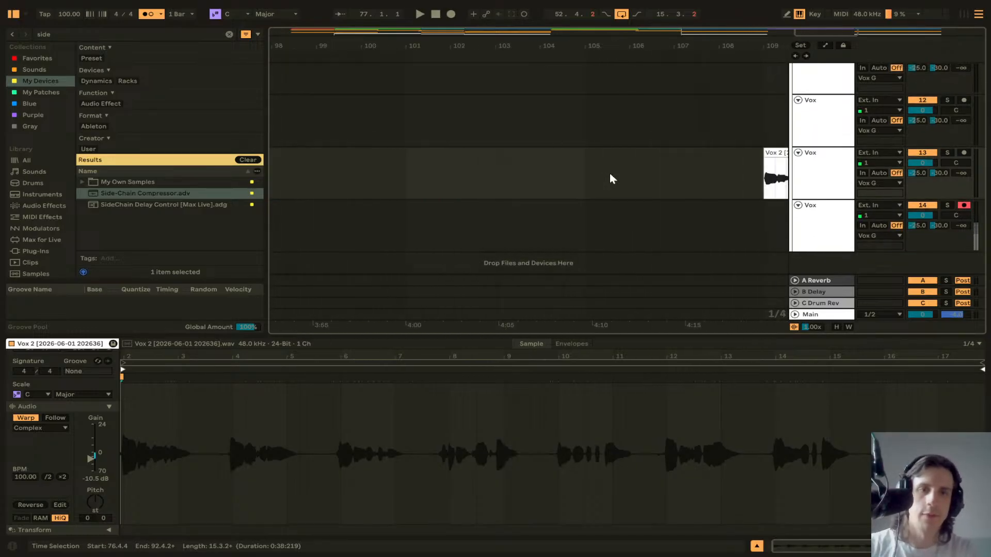
pyautogui.hscroll(4, 610, 174)
pyautogui.scroll(5, 601, 172)
pyautogui.moveTo(518, 153); pyautogui.dragTo(494, 156)
pyautogui.scroll(-10, 490, 170)
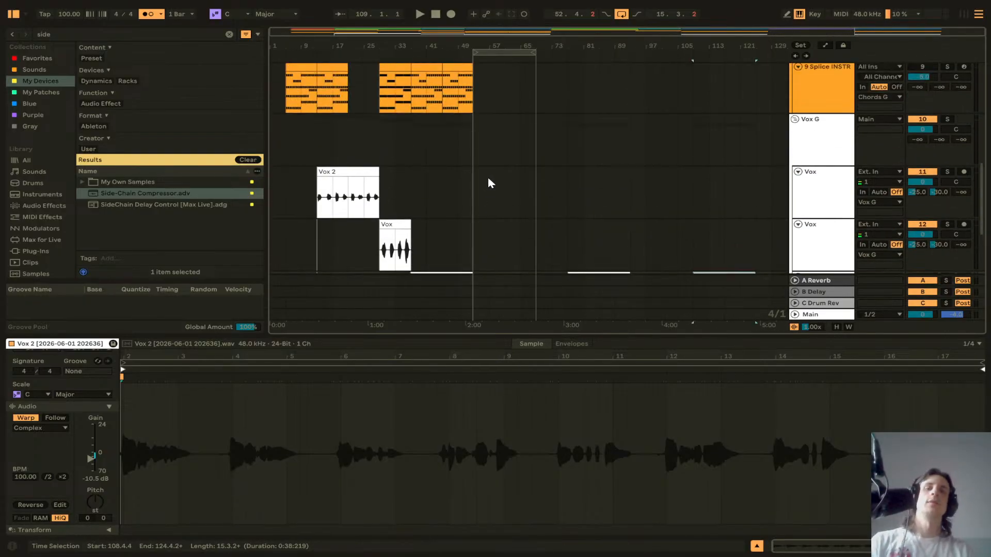
# Step: Paste the chord clip onto the Splice INSTR track at bar 93 and duplicate it to bar 101
pyautogui.scroll(5, 488, 177)
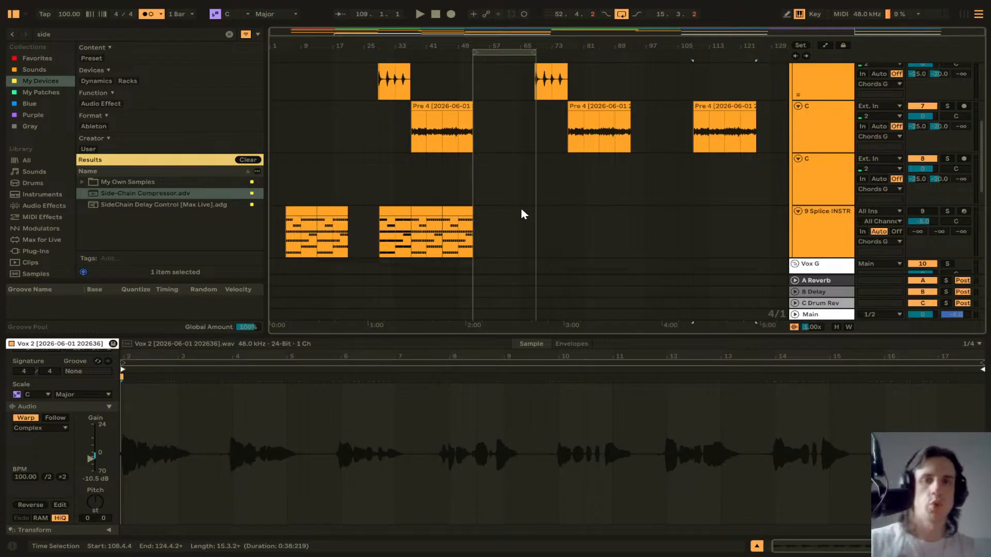
pyautogui.scroll(1, 521, 209)
pyautogui.scroll(-2, 630, 206)
pyautogui.click(631, 211)
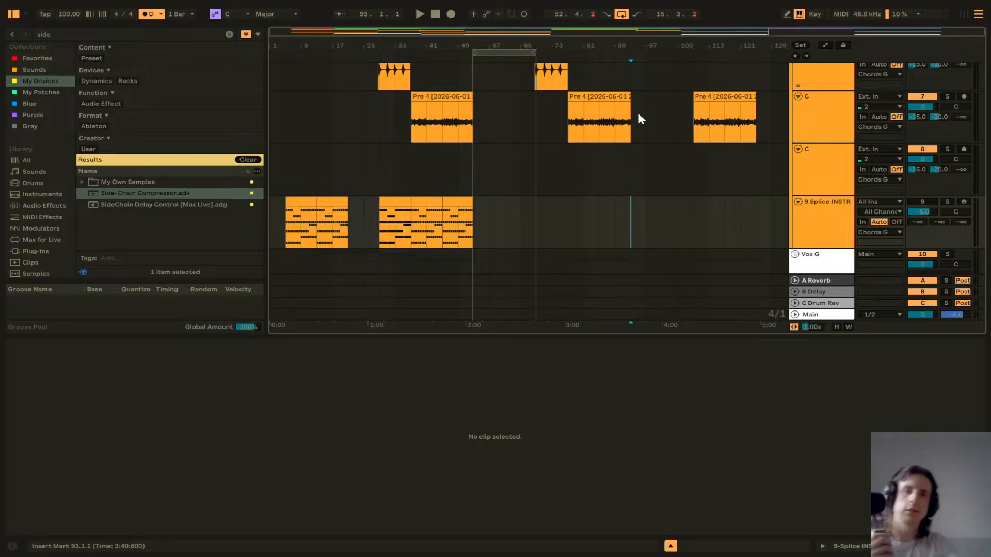
pyautogui.click(454, 200)
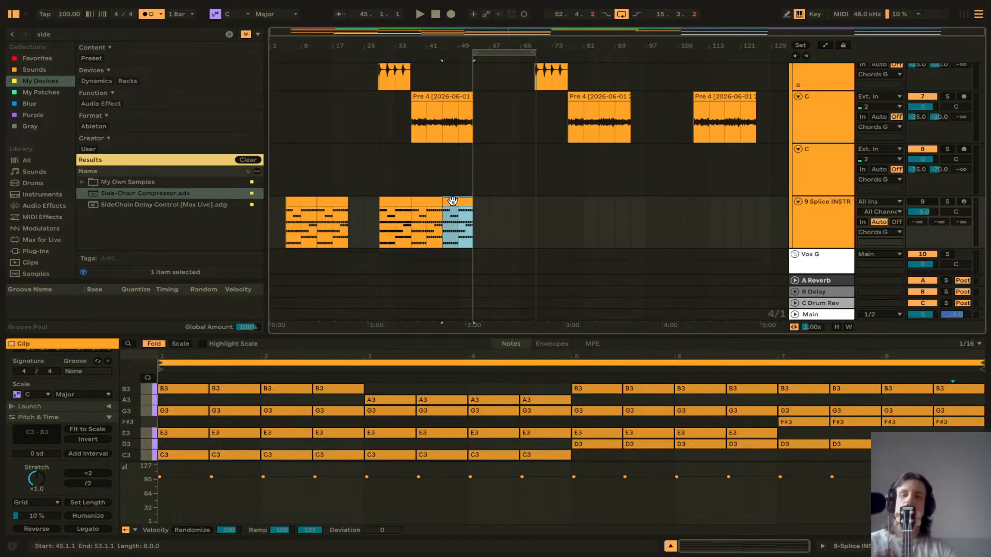
pyautogui.click(630, 205)
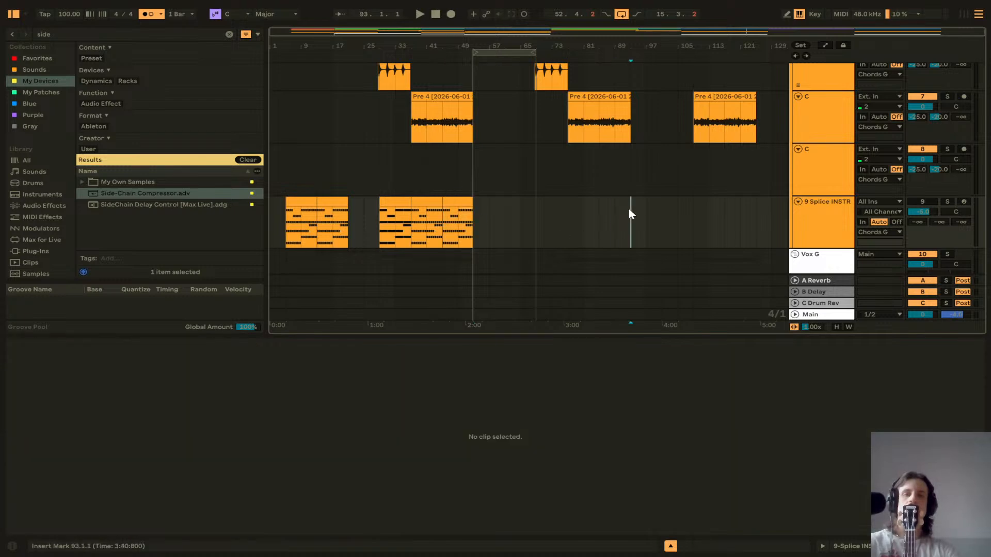
pyautogui.hotkey('ctrl', 'v')
pyautogui.hotkey('ctrl', 'd')
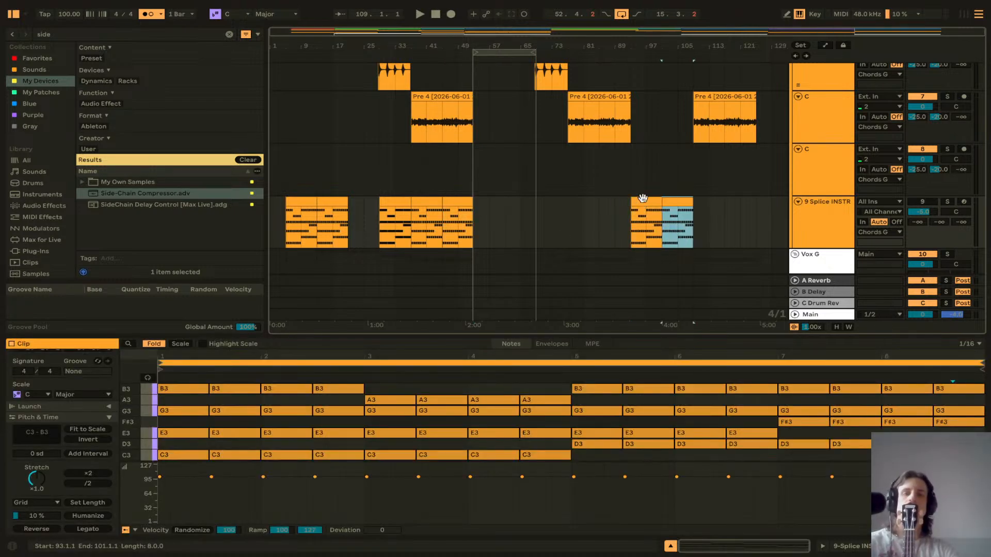
# Step: Select the Bridge section and play it back from bar 93
pyautogui.scroll(5, 658, 171)
pyautogui.scroll(1, 661, 140)
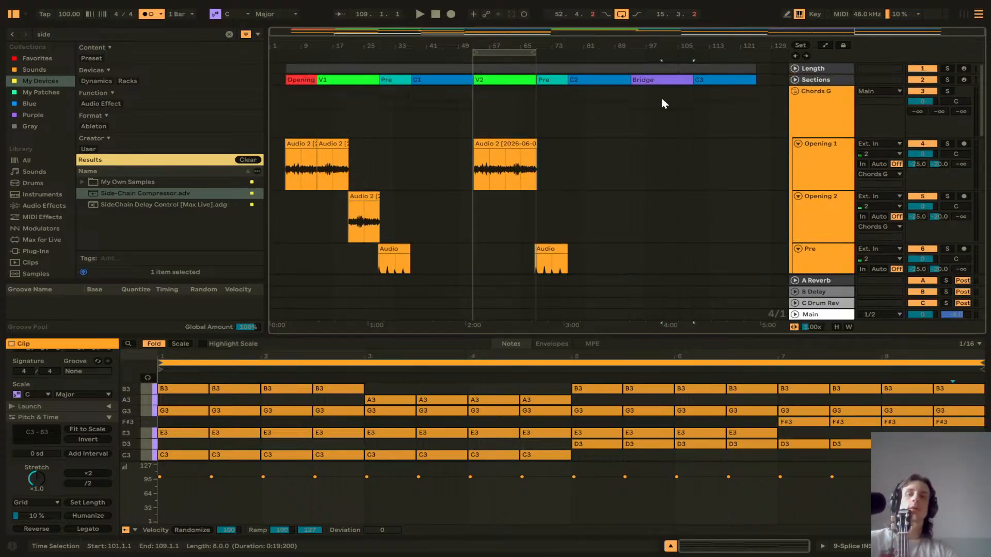
pyautogui.click(665, 93)
pyautogui.scroll(-5, 667, 94)
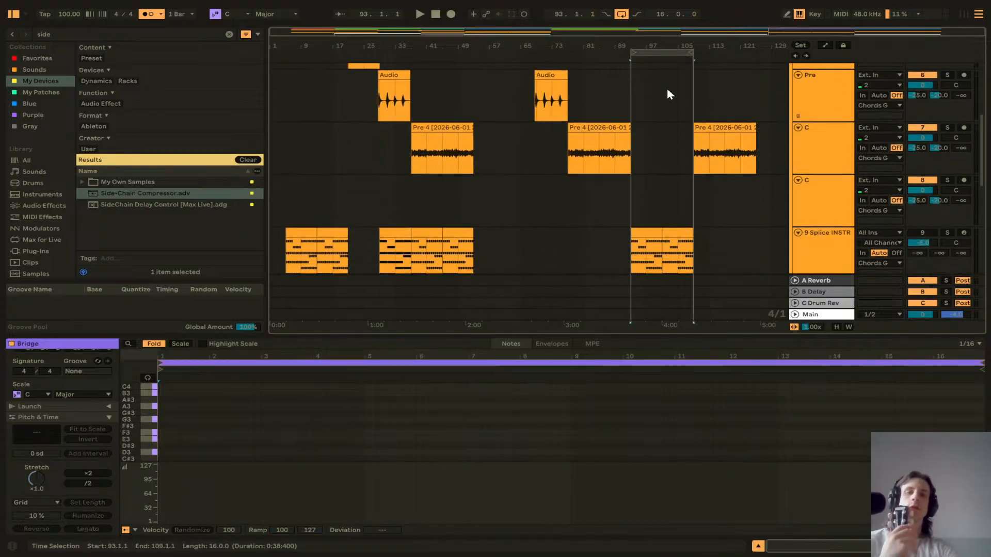
pyautogui.click(647, 109)
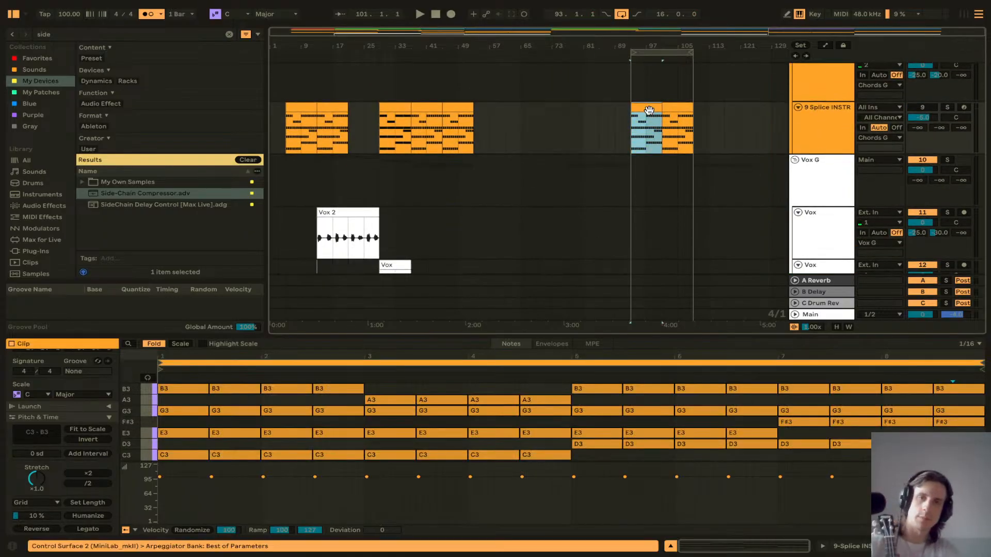
pyautogui.press('space')
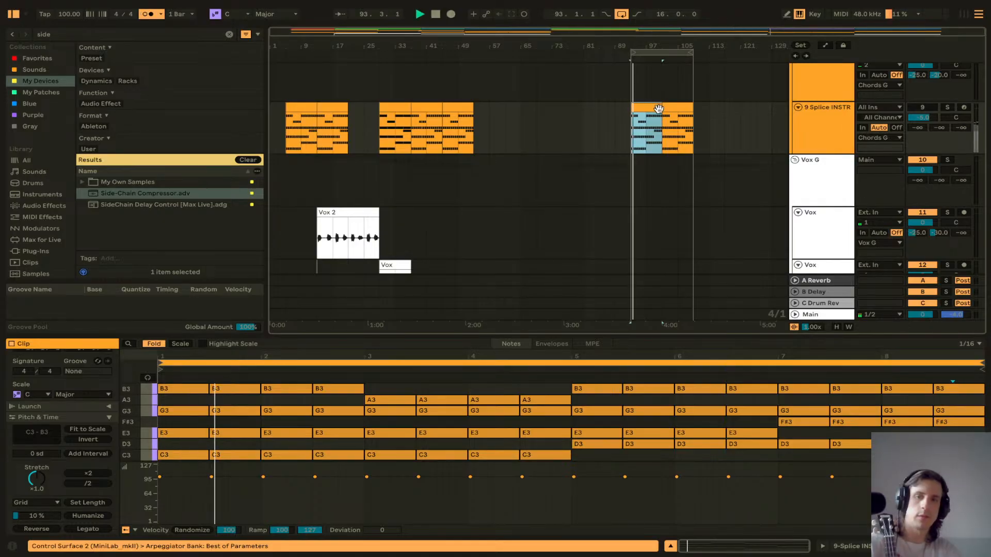
# Step: Duplicate the bar 93 chord clip over bar 101 on the Splice INSTR track
pyautogui.click(913, 110)
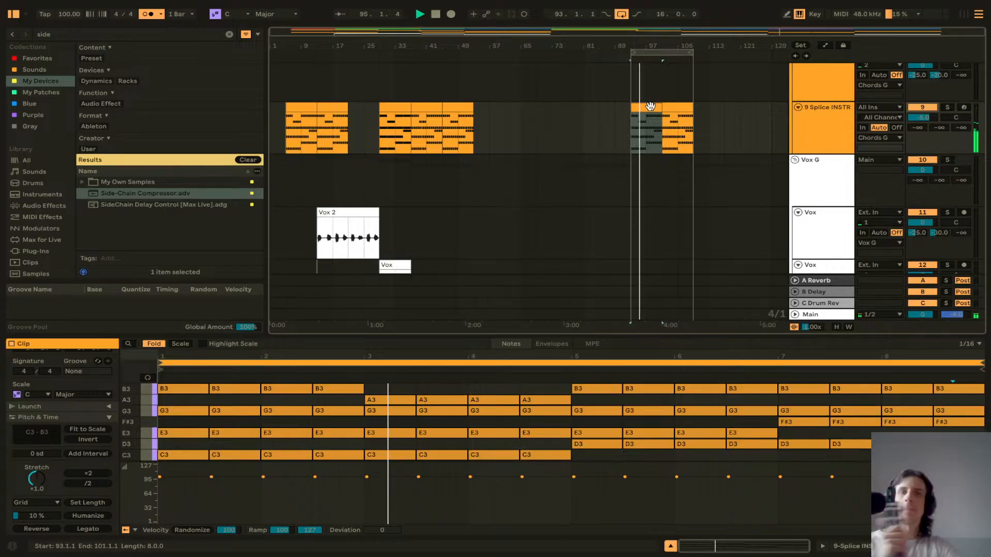
pyautogui.moveTo(534, 333); pyautogui.dragTo(495, 383)
pyautogui.click(391, 106)
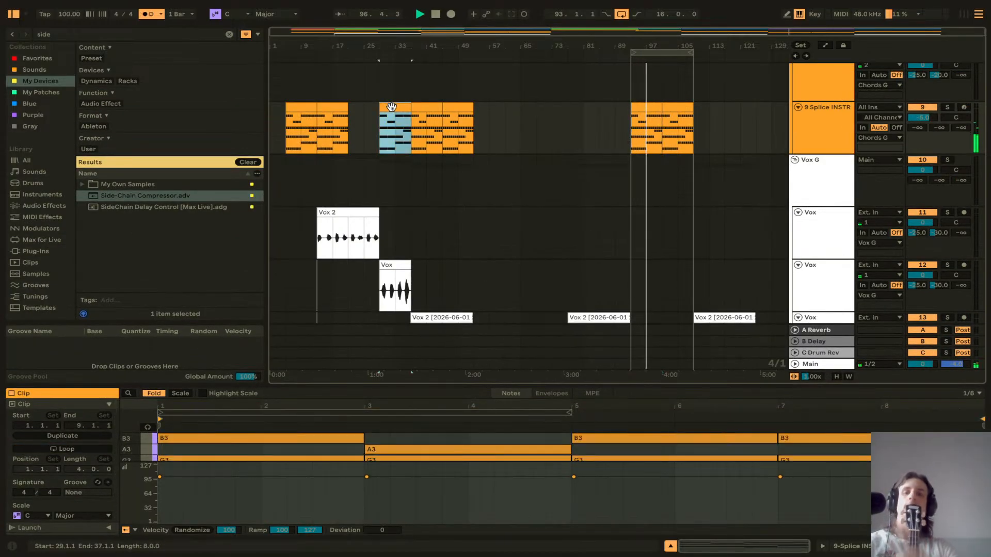
pyautogui.click(646, 107)
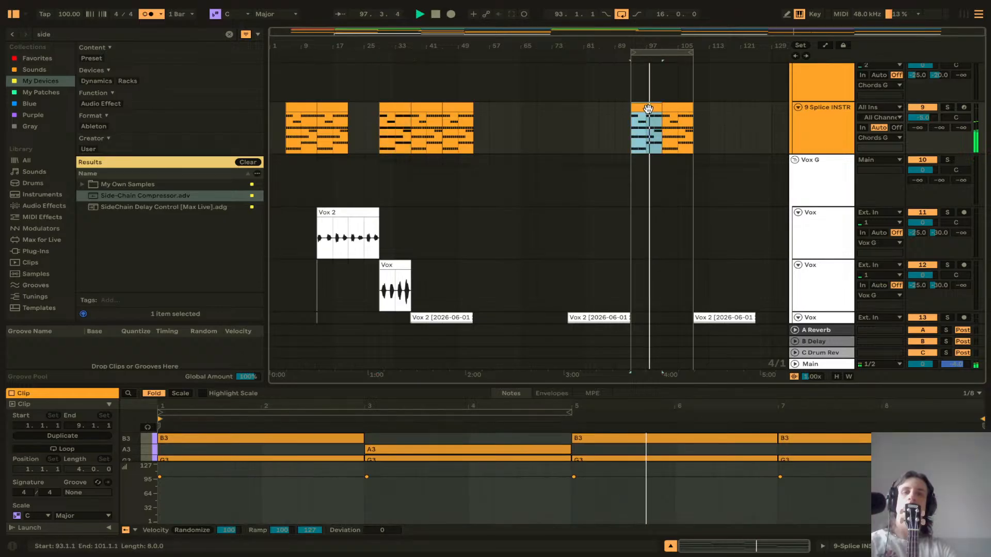
pyautogui.hotkey('ctrl', 'd')
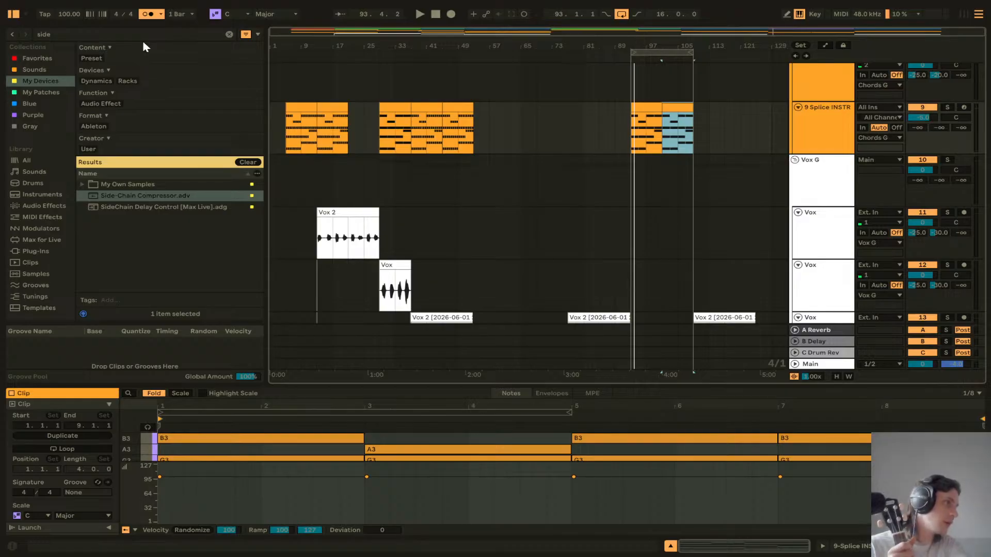
pyautogui.scroll(-3, 383, 113)
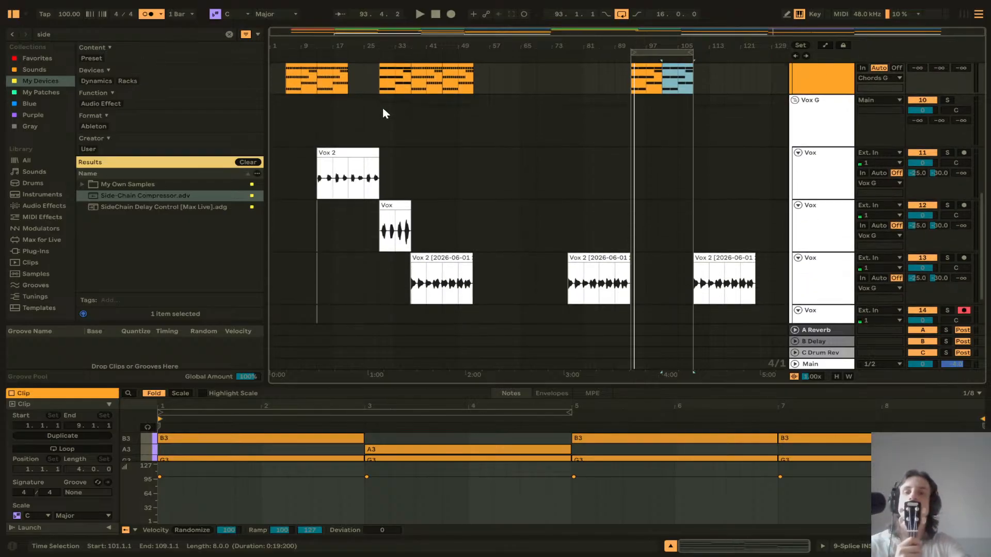
pyautogui.scroll(7, 383, 112)
pyautogui.scroll(-3, 380, 126)
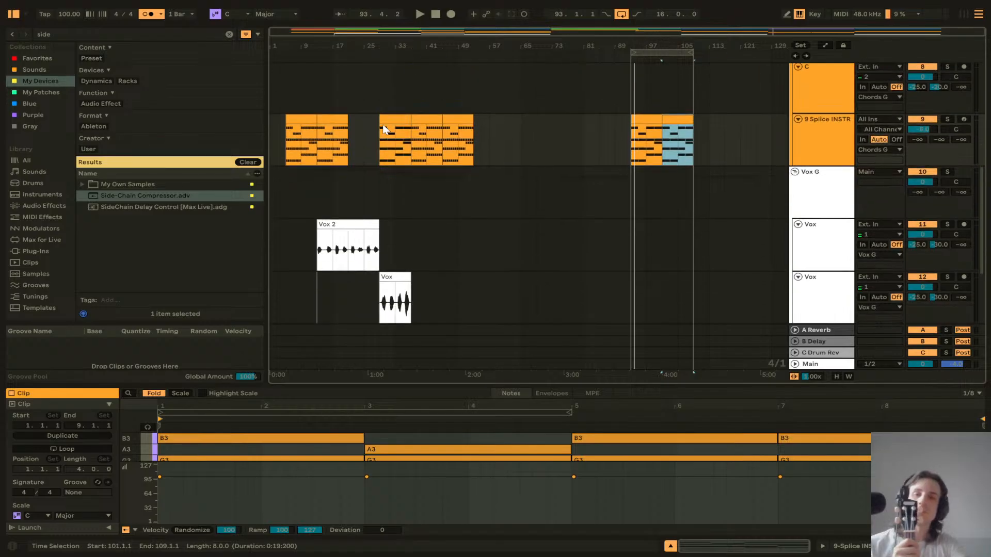
# Step: Scroll through the arrangement tracks to review the recorded clips
pyautogui.scroll(-6, 382, 124)
pyautogui.scroll(11, 416, 125)
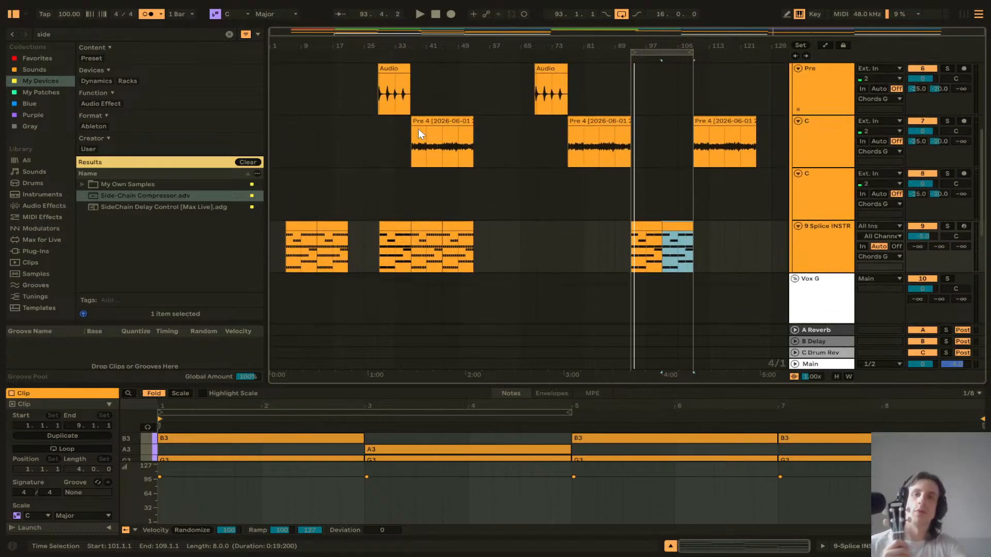
pyautogui.scroll(7, 417, 129)
pyautogui.scroll(-5, 413, 130)
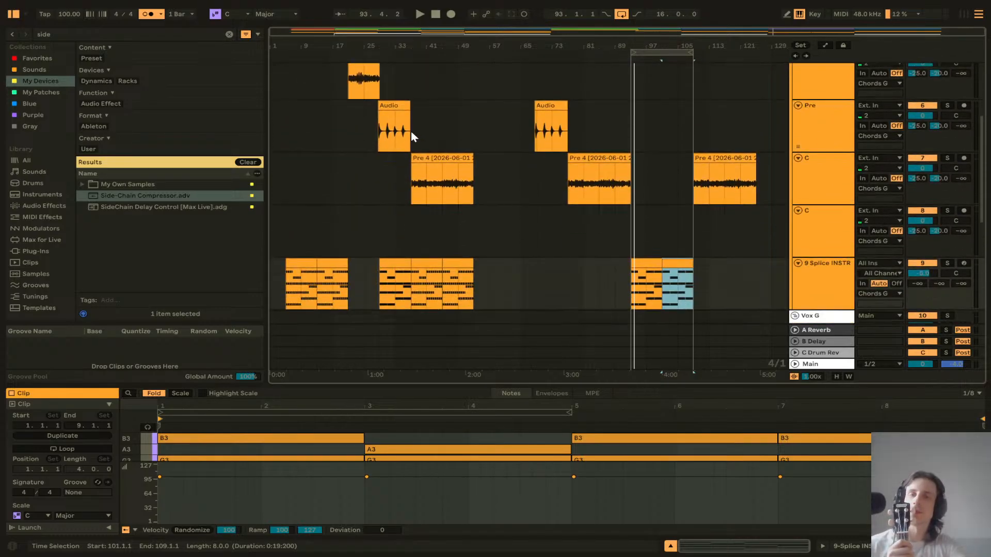
pyautogui.scroll(-9, 411, 133)
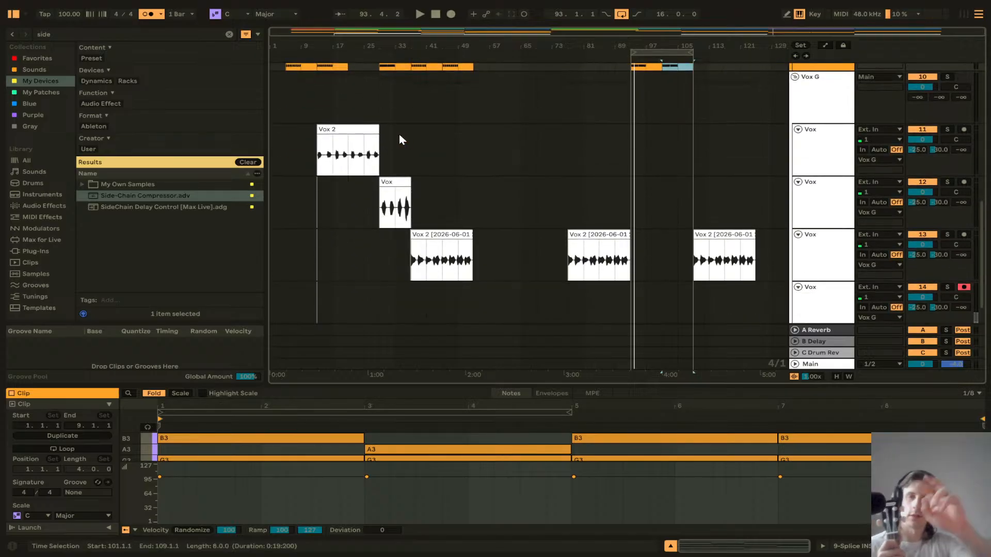
pyautogui.scroll(12, 364, 92)
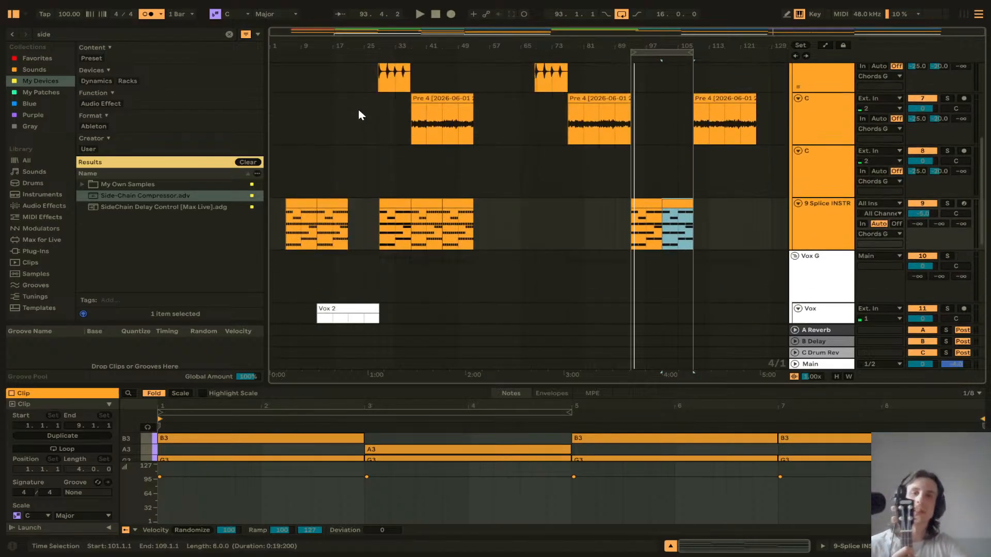
pyautogui.scroll(4, 359, 114)
pyautogui.scroll(-3, 358, 110)
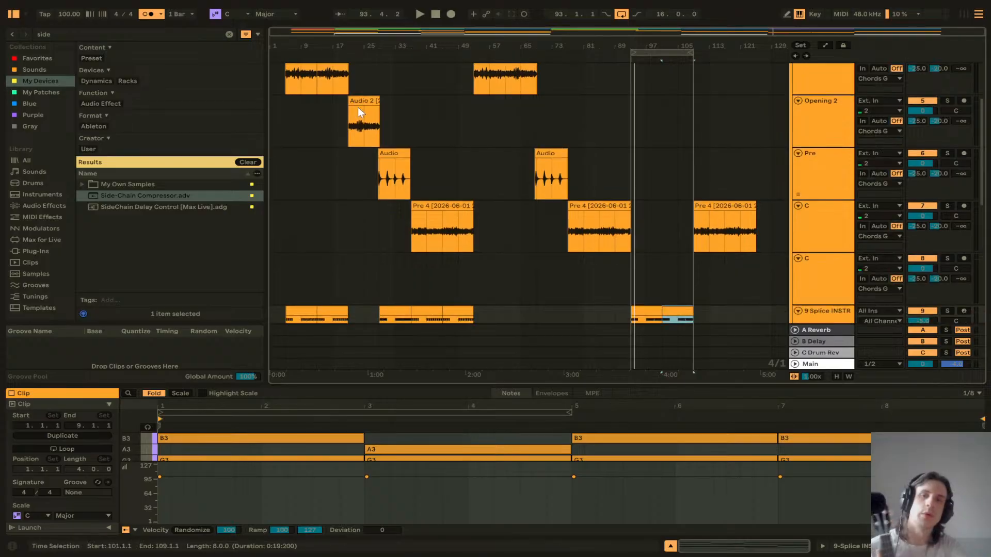
# Step: Play back the arrangement from the Pre track's Audio clip at bar 33
pyautogui.click(392, 155)
pyautogui.press('space')
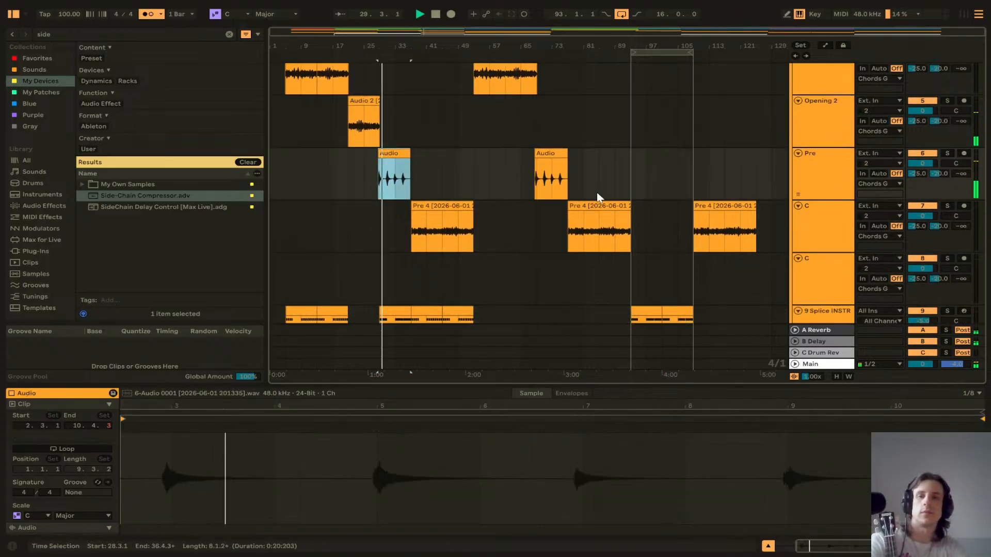
pyautogui.scroll(-5, 659, 219)
pyautogui.scroll(-4, 658, 218)
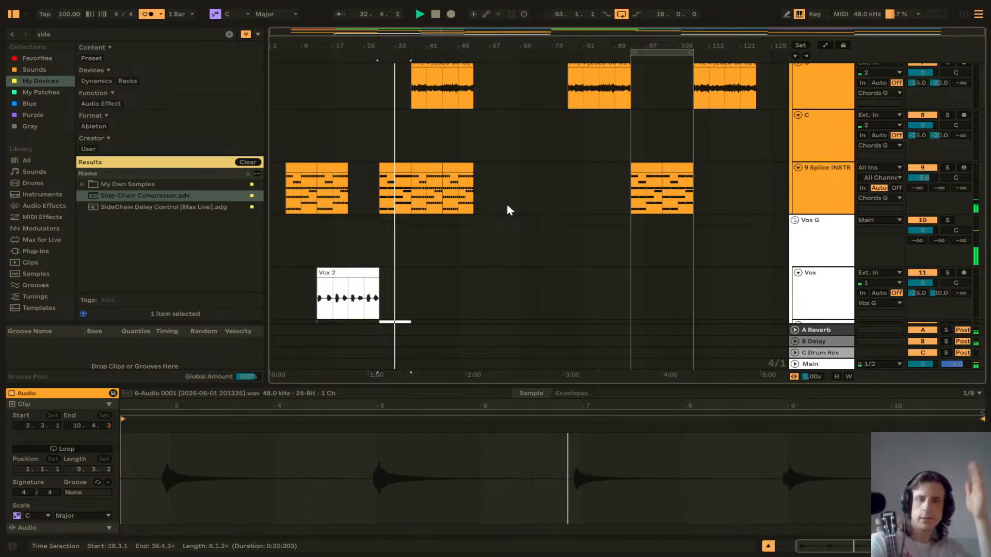
pyautogui.scroll(-5, 511, 195)
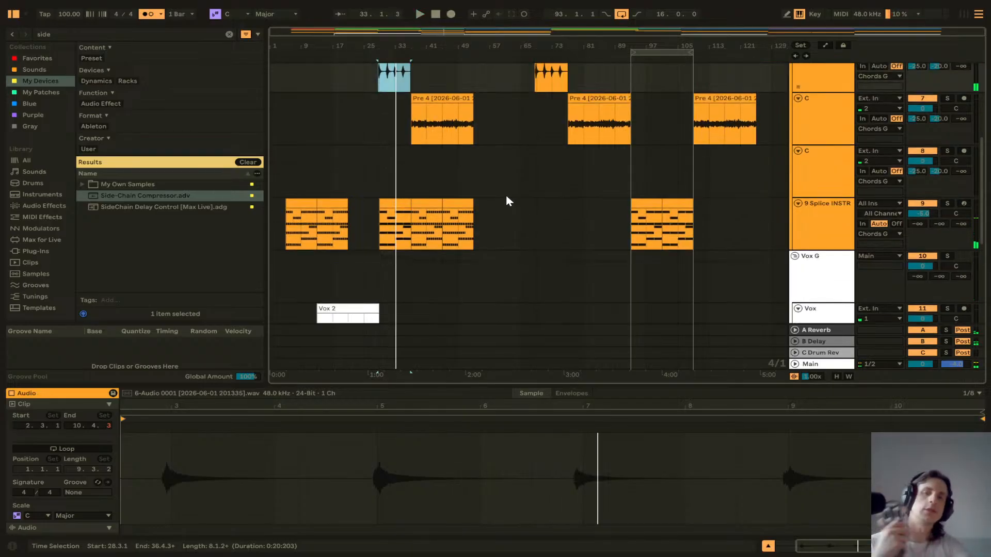
pyautogui.scroll(10, 474, 206)
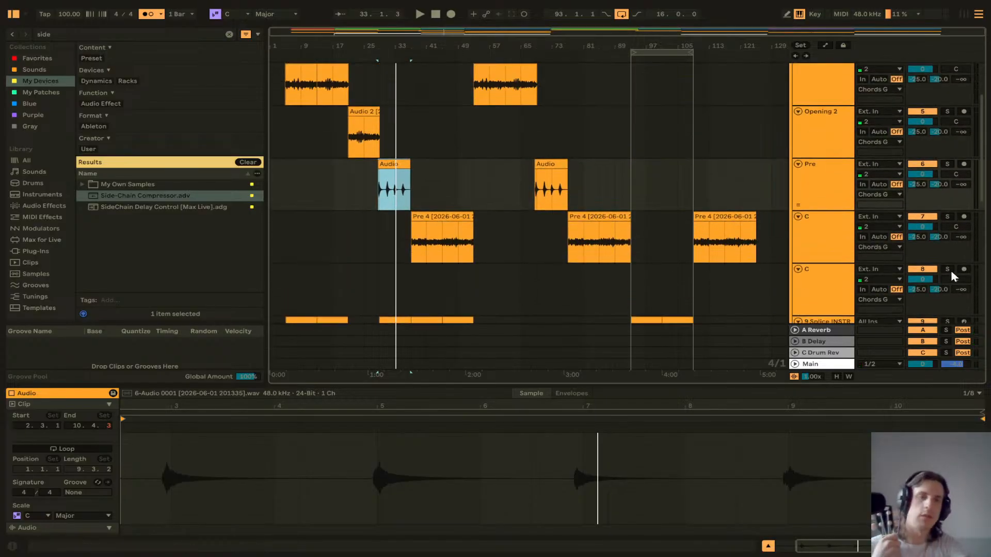
# Step: Arm the second C track and record a take starting at bar 89
pyautogui.click(965, 269)
pyautogui.click(625, 285)
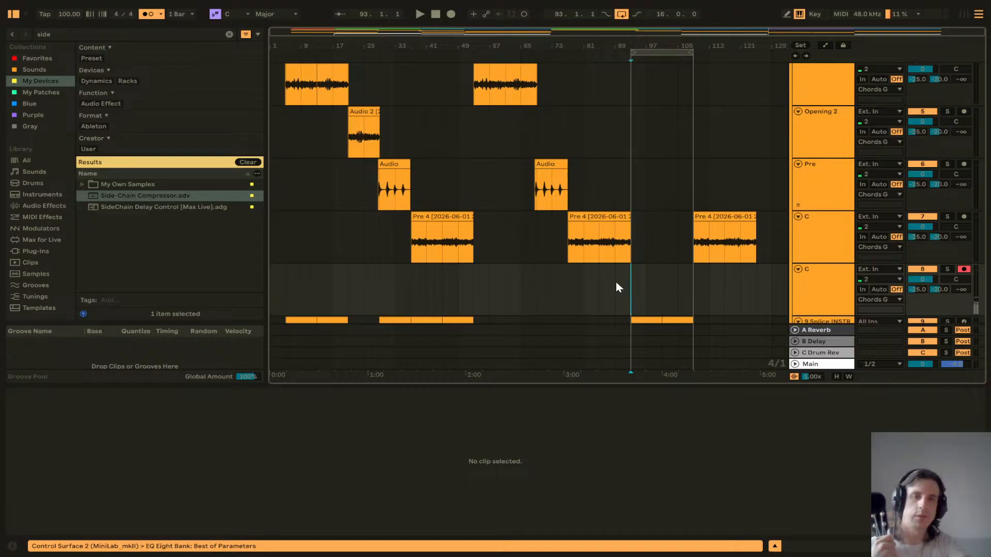
pyautogui.click(447, 17)
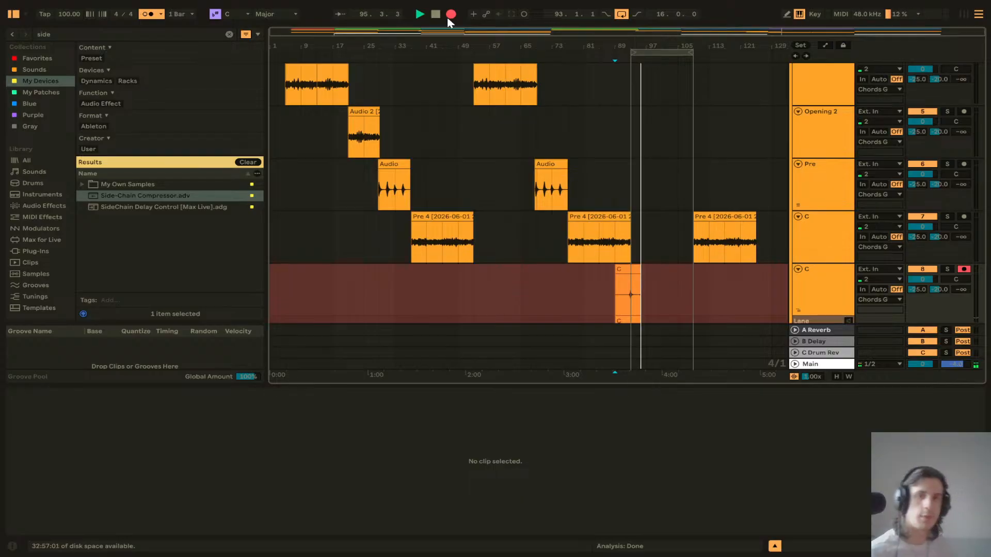
pyautogui.press('space')
# Step: Delete the short recorded take at bar 89 on the C track
pyautogui.scroll(-3, 659, 177)
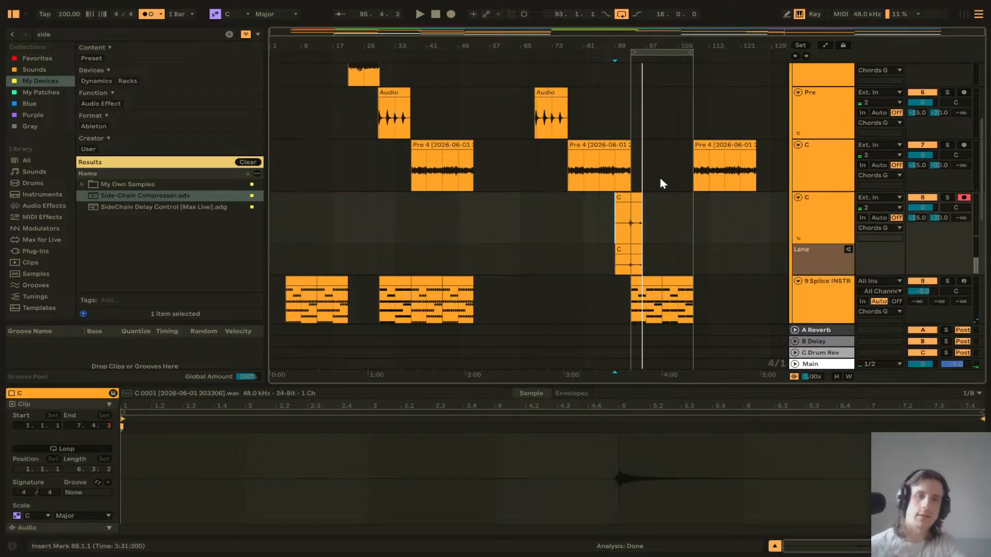
pyautogui.click(640, 196)
pyautogui.press('Delete')
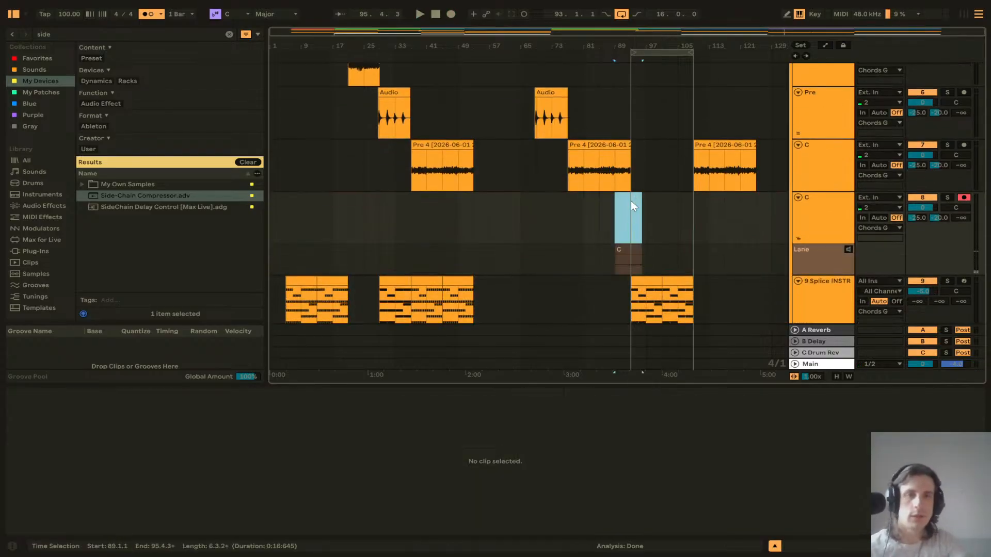
# Step: Record a second take on the C track from bar 89
pyautogui.click(614, 229)
pyautogui.click(449, 14)
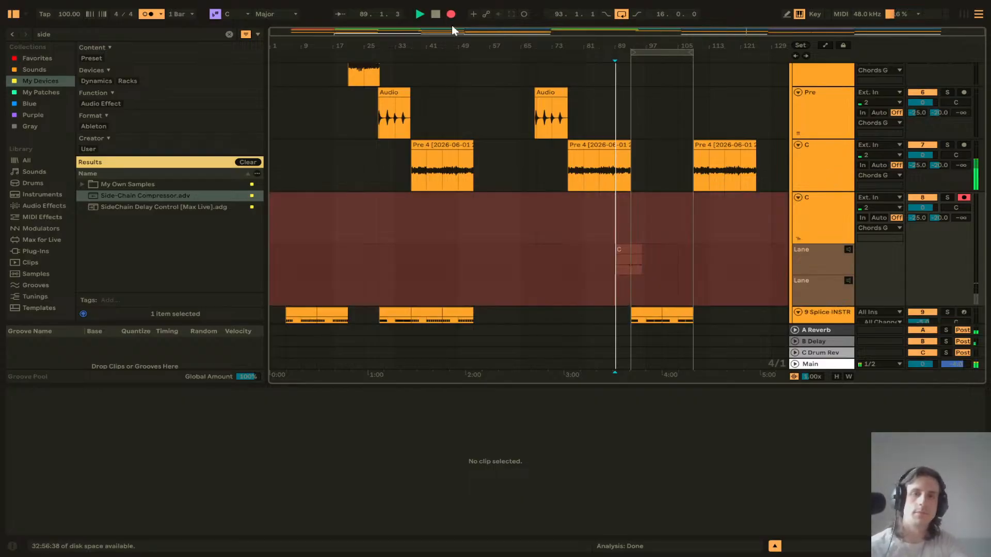
pyautogui.scroll(-1, 609, 127)
pyautogui.scroll(-1, 607, 126)
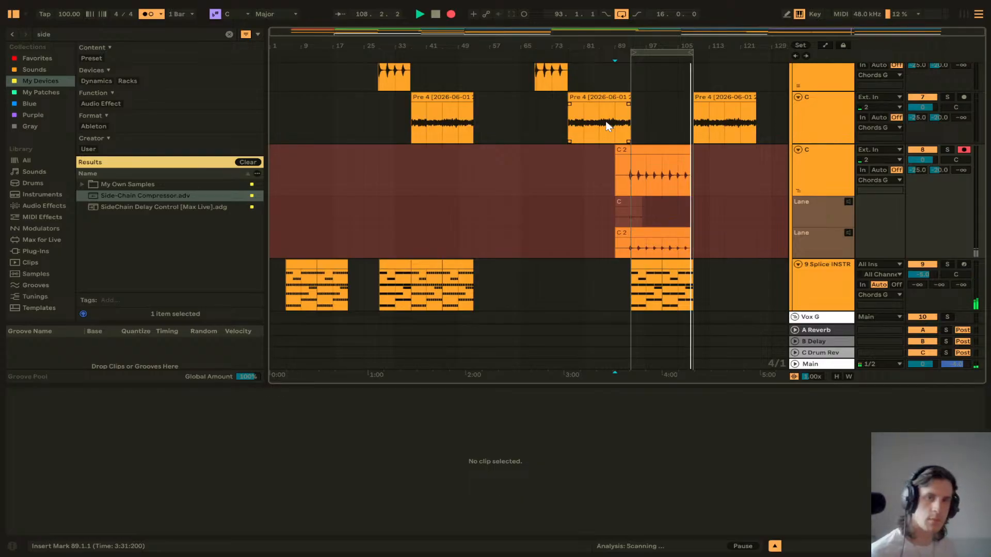
pyautogui.press('space')
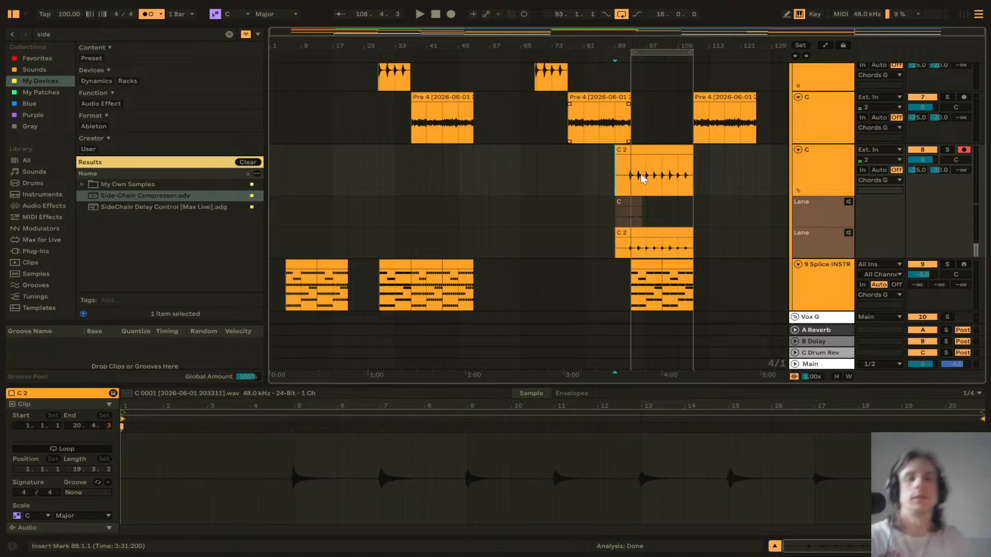
# Step: Delete the first take lane from the C track
pyautogui.scroll(-2, 645, 202)
pyautogui.scroll(4, 639, 196)
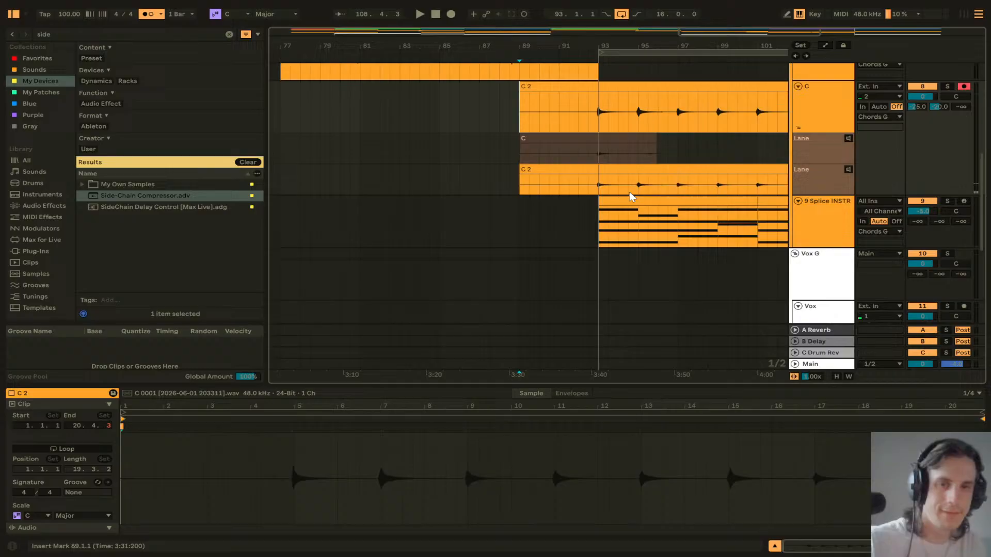
pyautogui.click(607, 140)
pyautogui.click(821, 152)
pyautogui.press('Delete')
# Step: Split the C 2 take at bar 92 and delete the part before the split
pyautogui.hscroll(5, 627, 158)
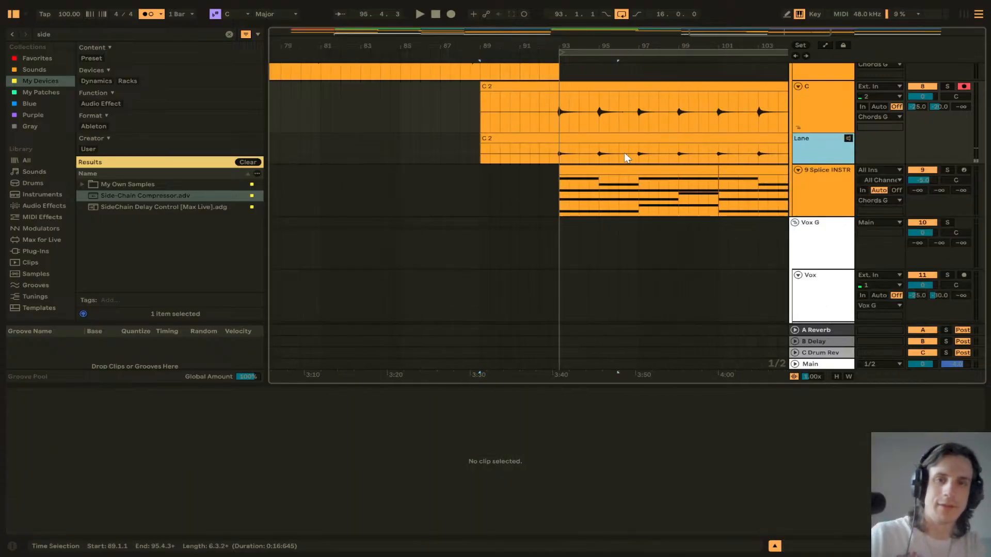
pyautogui.hscroll(-1, 626, 160)
pyautogui.hscroll(-2, 520, 120)
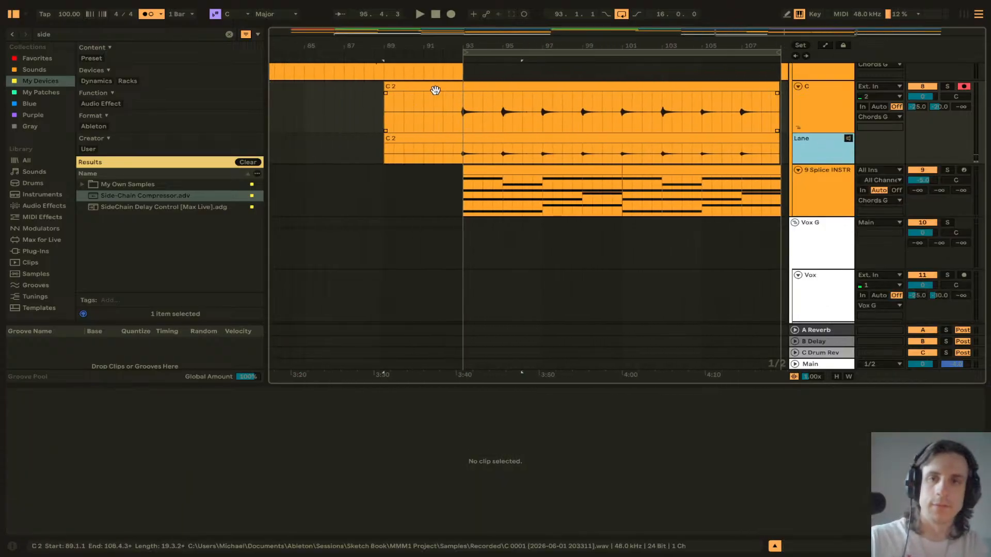
pyautogui.click(451, 101)
pyautogui.click(447, 120)
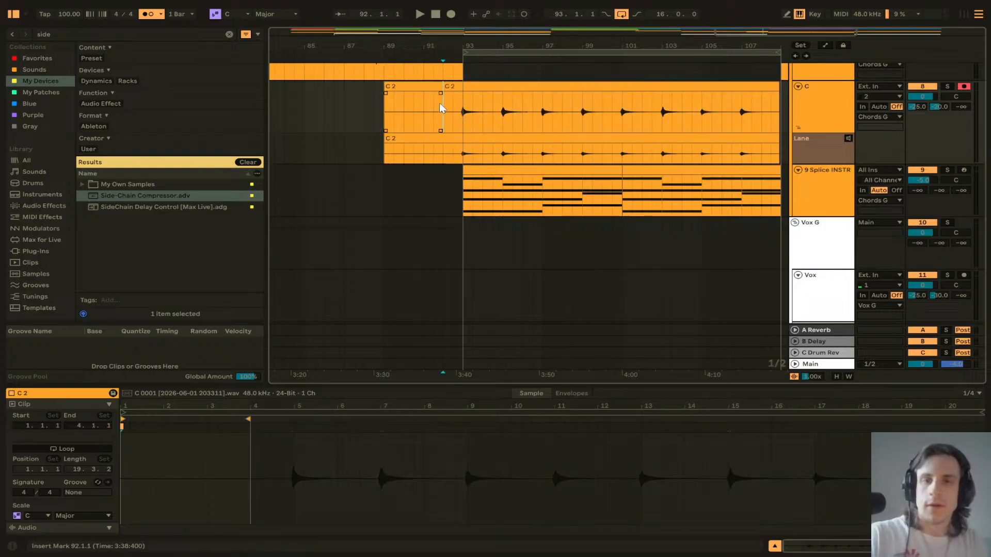
pyautogui.click(432, 87)
pyautogui.press('Delete')
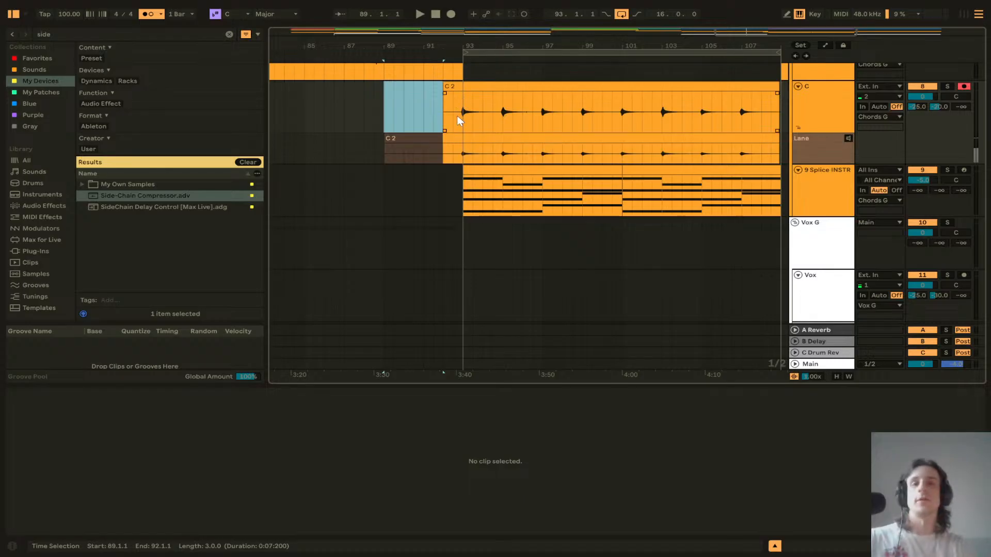
# Step: Hide the C track's take lanes and play back from just before bar 93
pyautogui.click(464, 137)
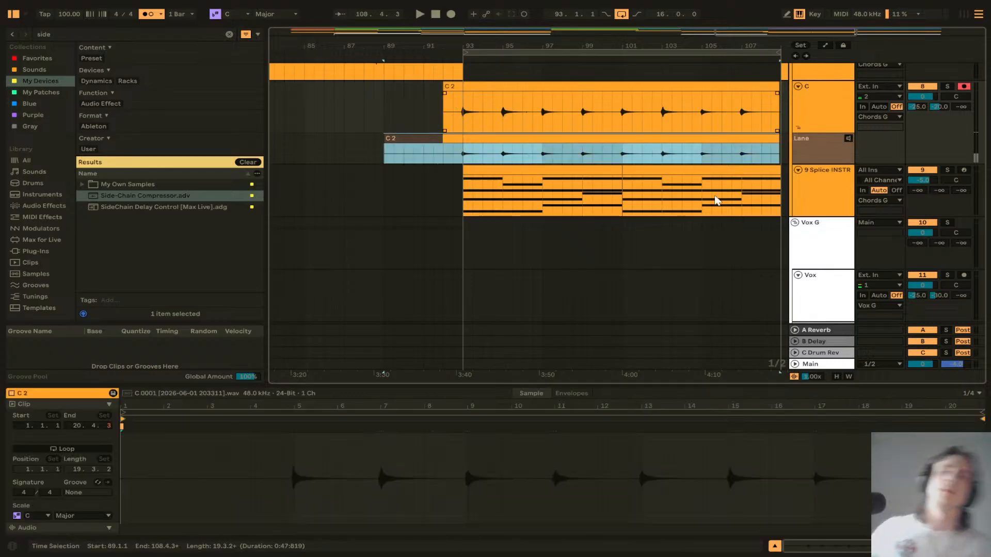
pyautogui.click(798, 128)
pyautogui.click(448, 113)
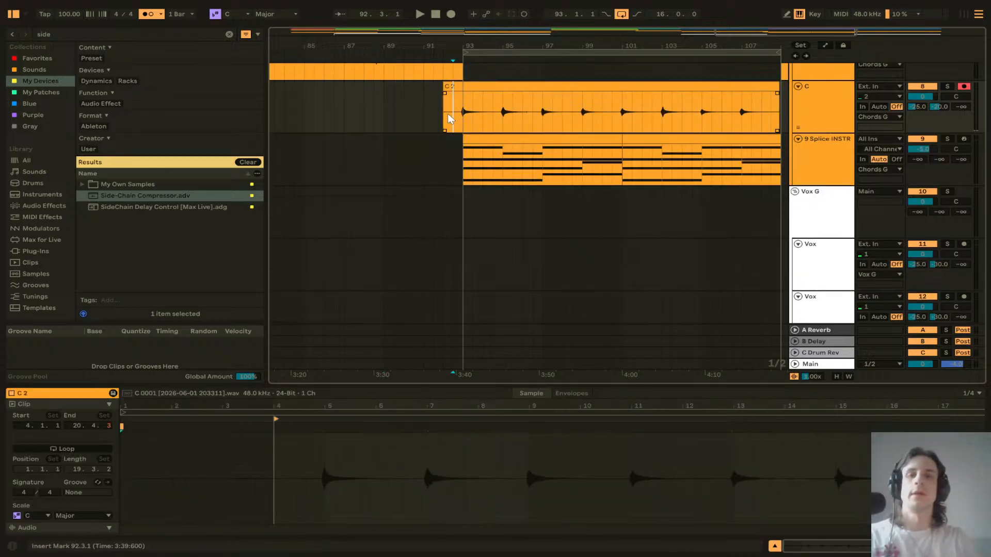
pyautogui.press('space')
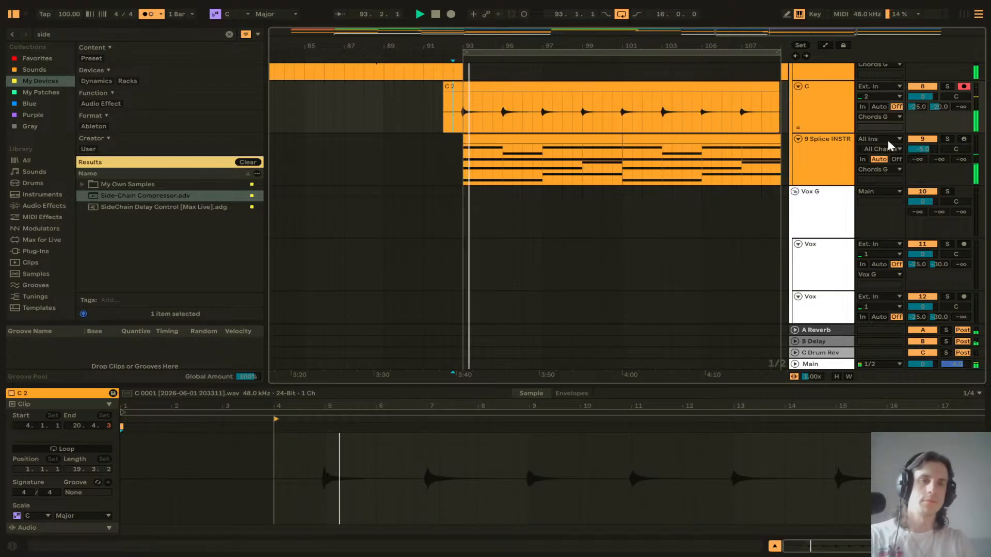
# Step: Open the C 2 clip and set its clip gain to 5.0 dB
pyautogui.click(923, 139)
pyautogui.doubleClick(518, 87)
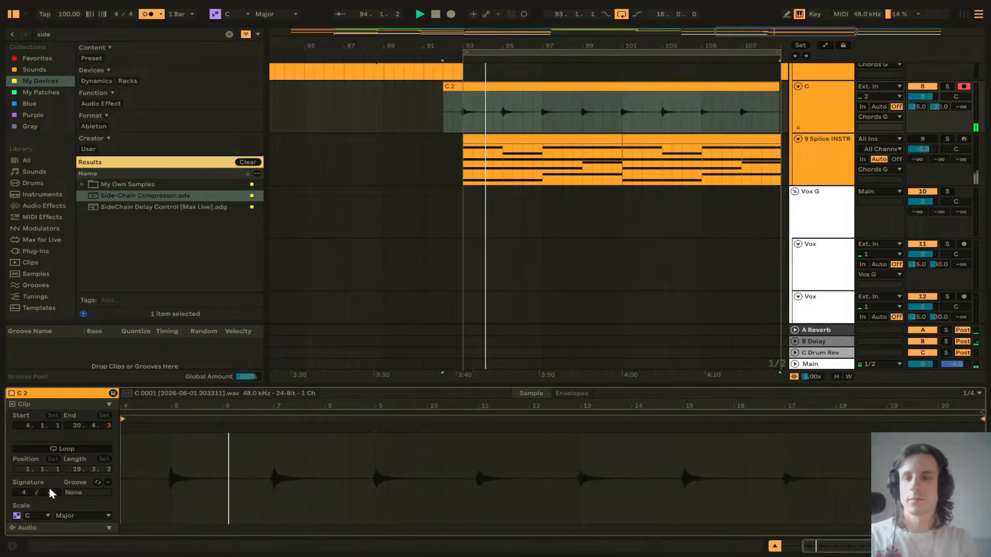
pyautogui.scroll(-3, 48, 488)
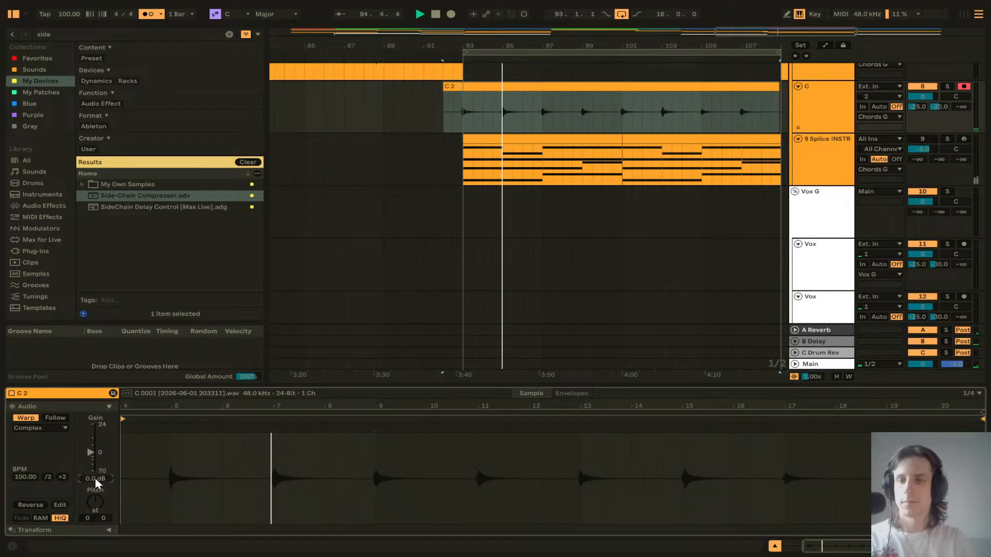
pyautogui.press('Up')
pyautogui.press('Up')
pyautogui.press('Up')
pyautogui.press('Up')
pyautogui.press('Up')
pyautogui.press('Up')
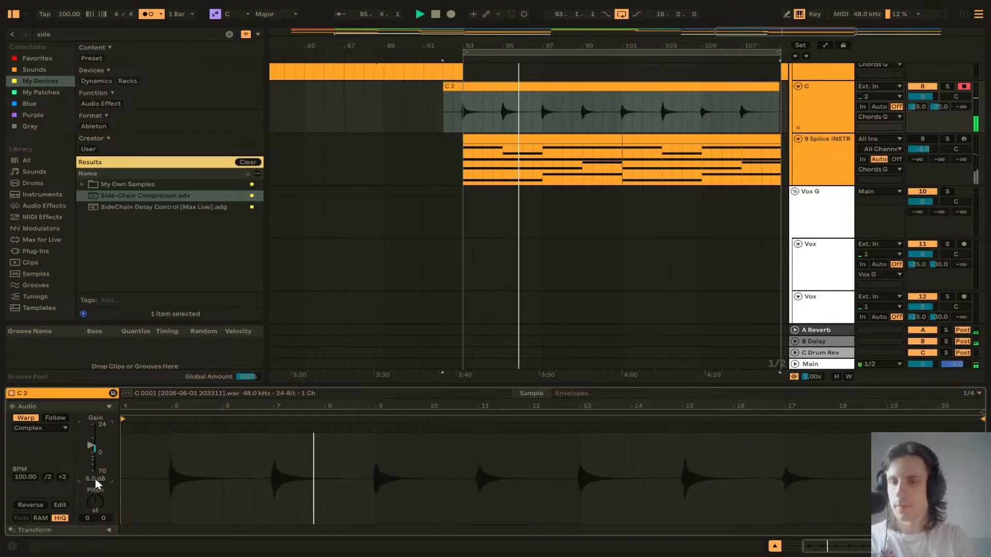
pyautogui.press('Down')
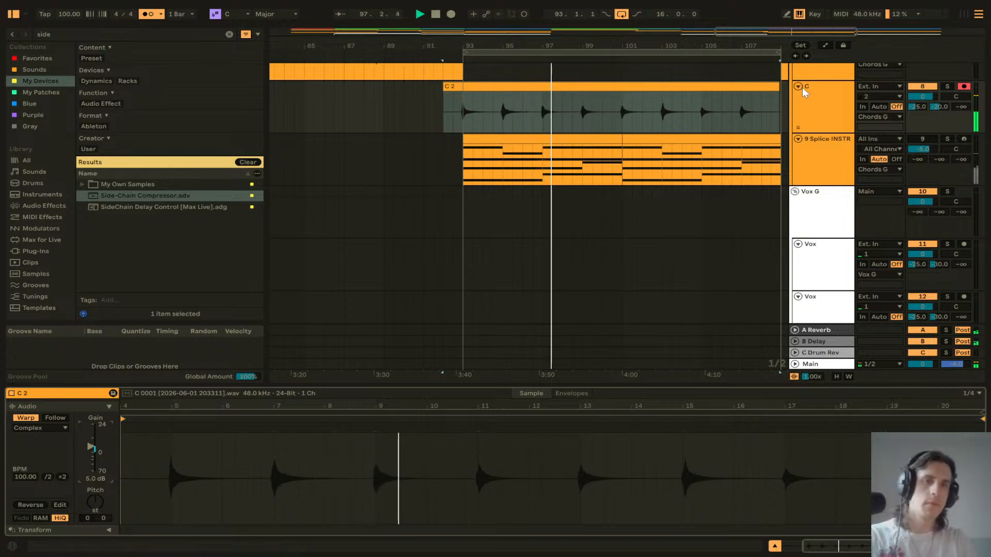
# Step: Open the last Vox track's device chain to review its effects
pyautogui.click(817, 156)
pyautogui.scroll(-4, 556, 206)
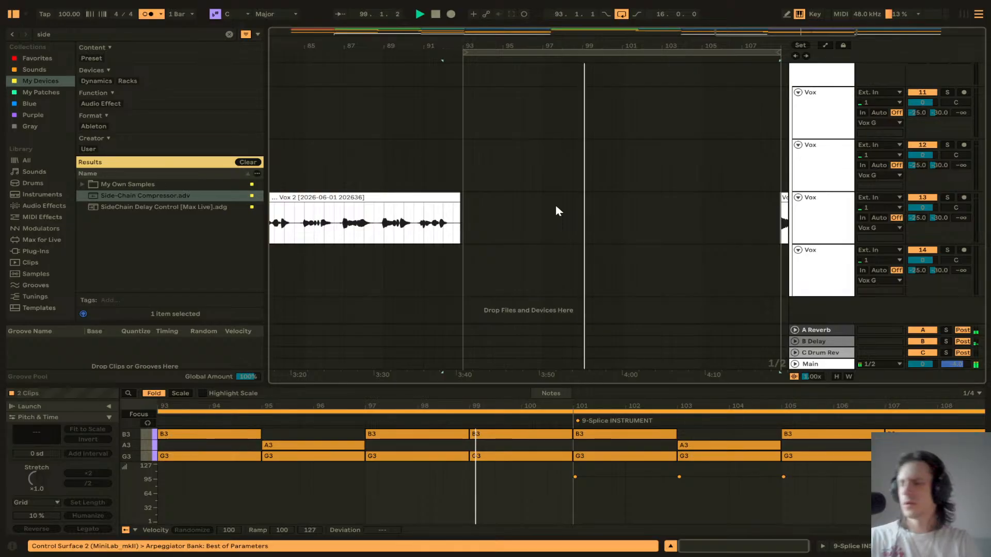
pyautogui.hscroll(4, 559, 290)
pyautogui.scroll(-8, 559, 290)
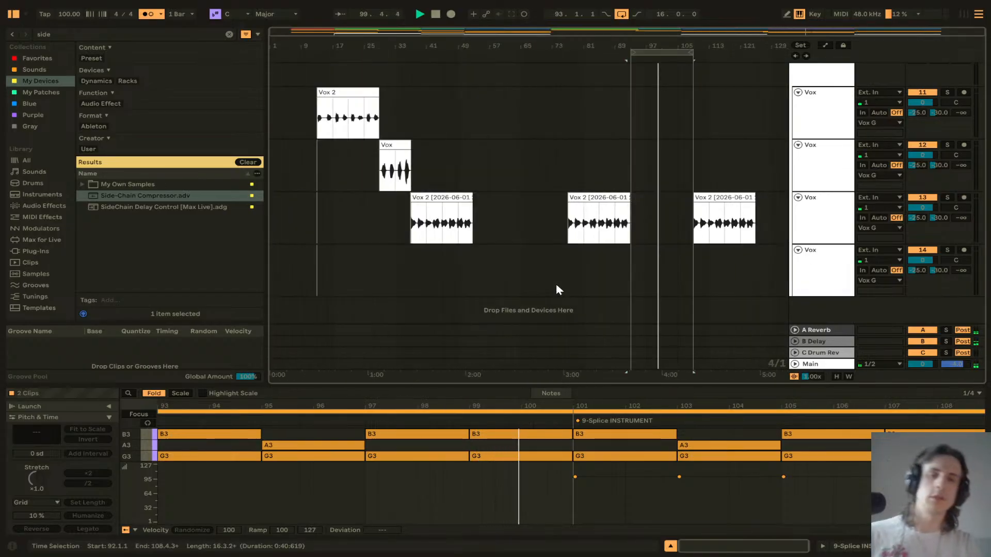
pyautogui.click(630, 268)
pyautogui.click(805, 275)
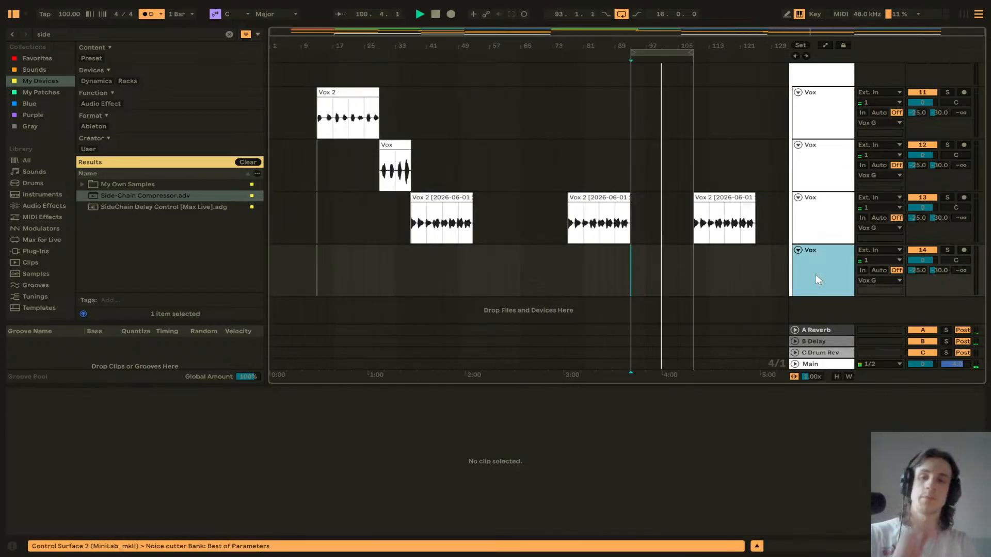
pyautogui.doubleClick(816, 275)
pyautogui.scroll(-4, 628, 289)
pyautogui.press('space')
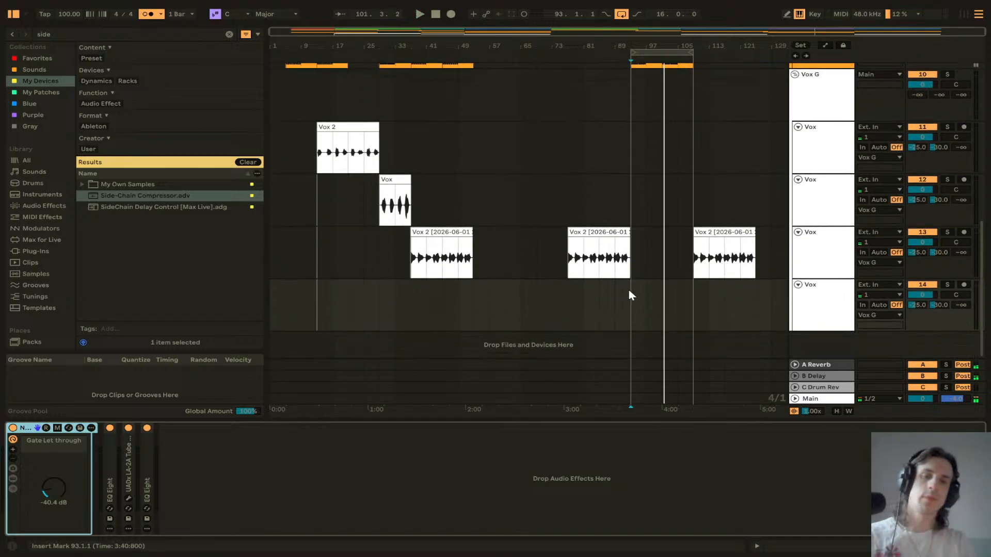
# Step: Arm the last Vox track and record a vocal take from bar 89
pyautogui.click(626, 300)
pyautogui.click(964, 285)
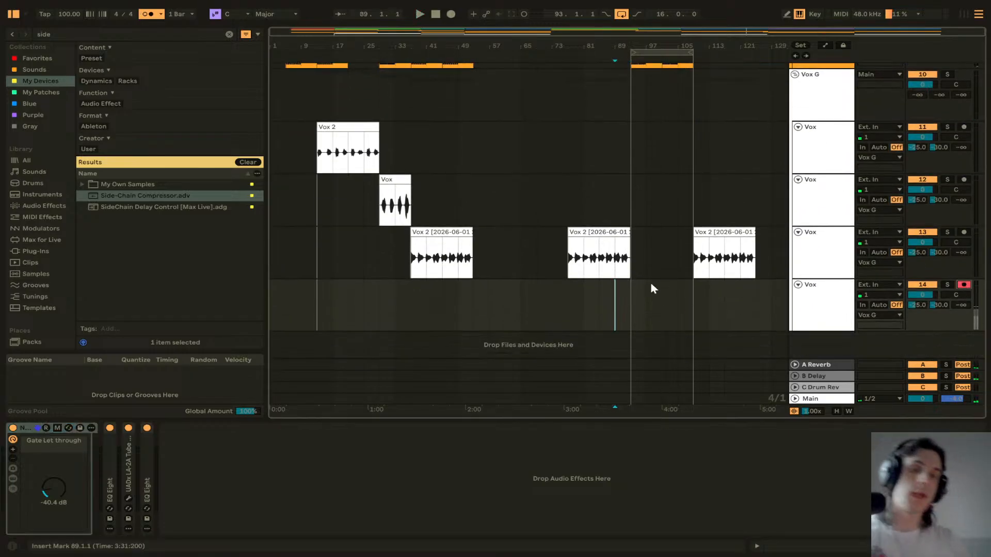
pyautogui.click(451, 15)
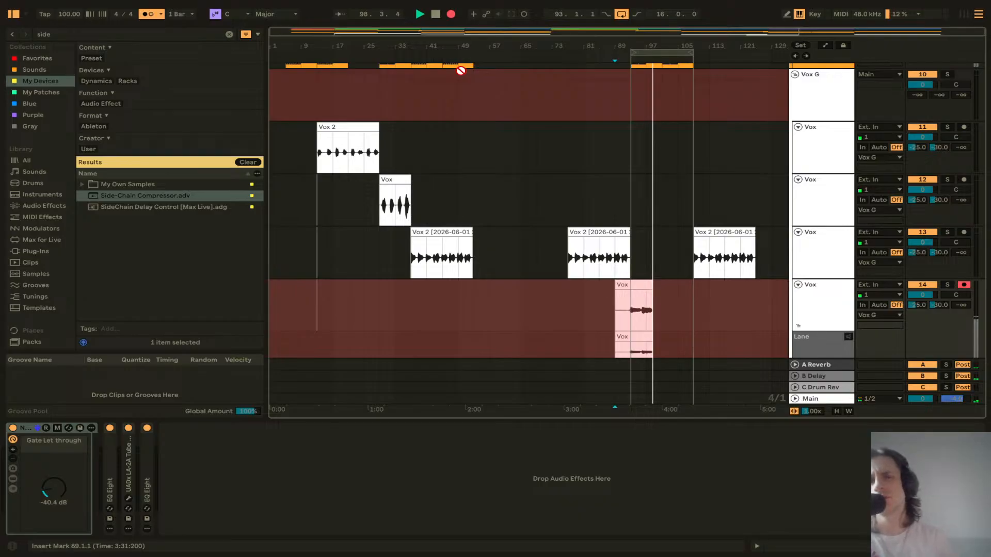
pyautogui.press('space')
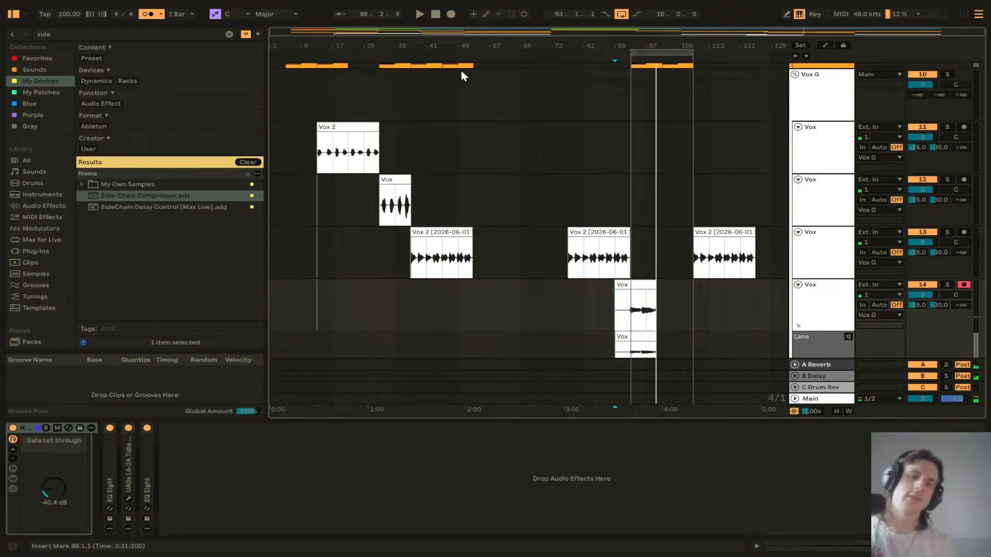
# Step: Delete the last Vox track's take and record a new vocal take from bar 89
pyautogui.click(637, 308)
pyautogui.press('Delete')
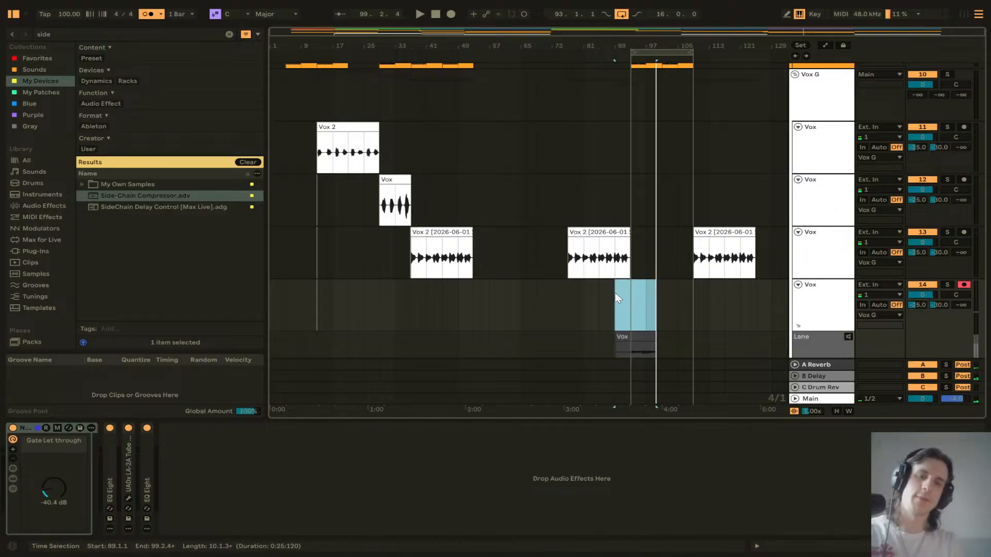
pyautogui.click(452, 15)
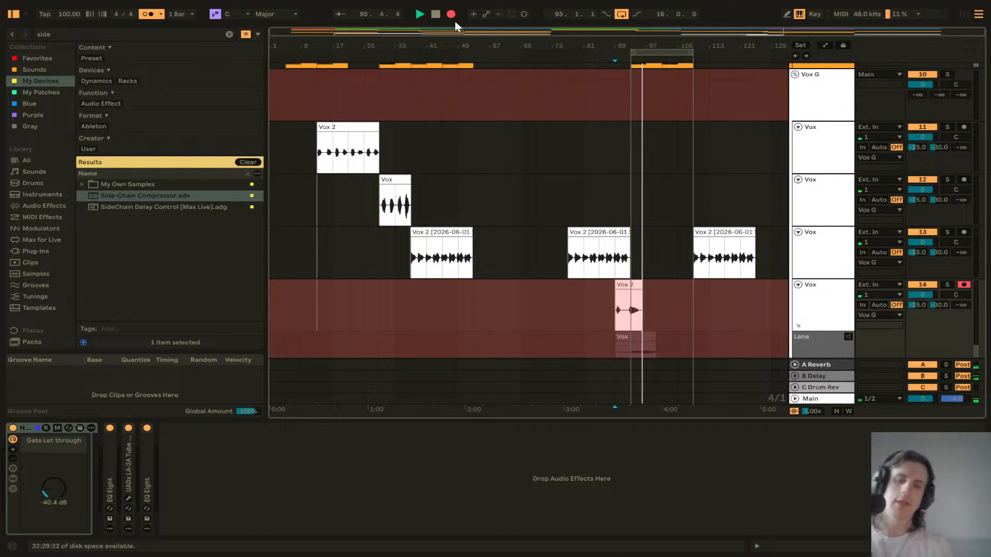
pyautogui.press('space')
# Step: Delete that take and record another vocal take on the last Vox track from bar 89
pyautogui.click(630, 305)
pyautogui.press('Delete')
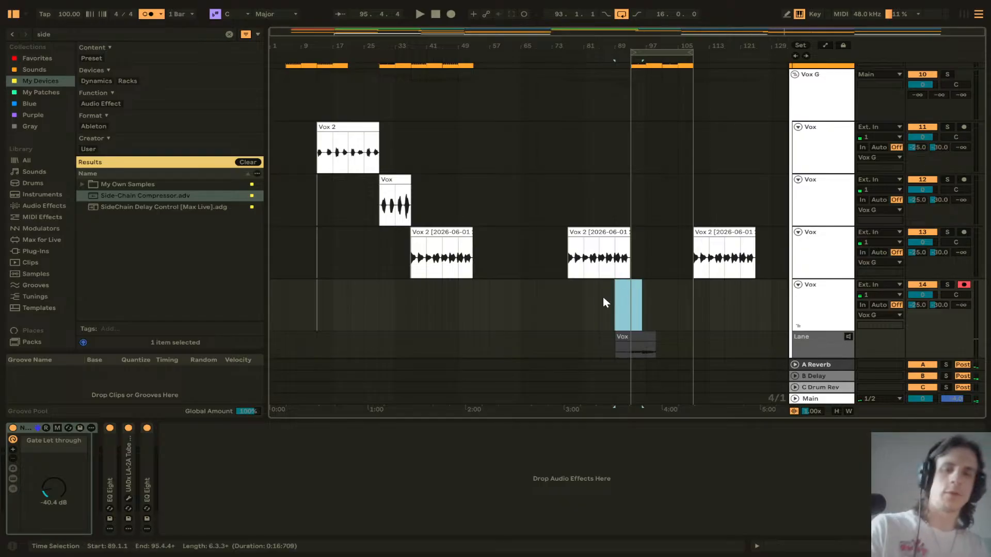
pyautogui.click(618, 293)
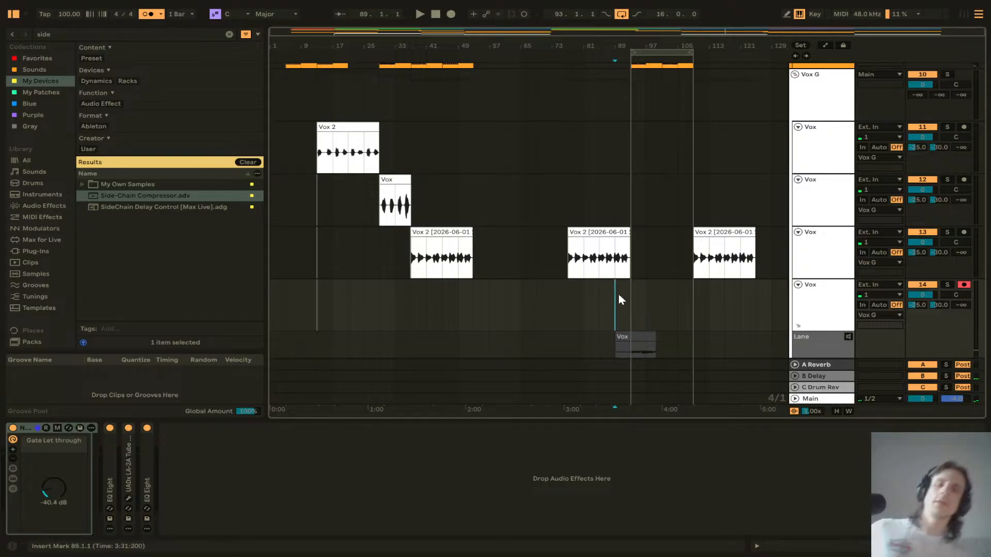
pyautogui.click(451, 14)
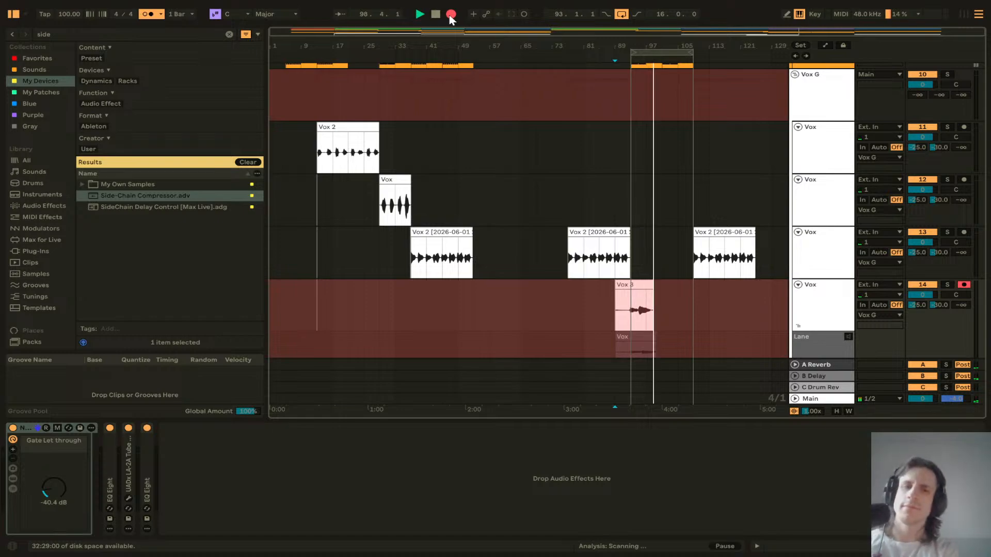
pyautogui.press('space')
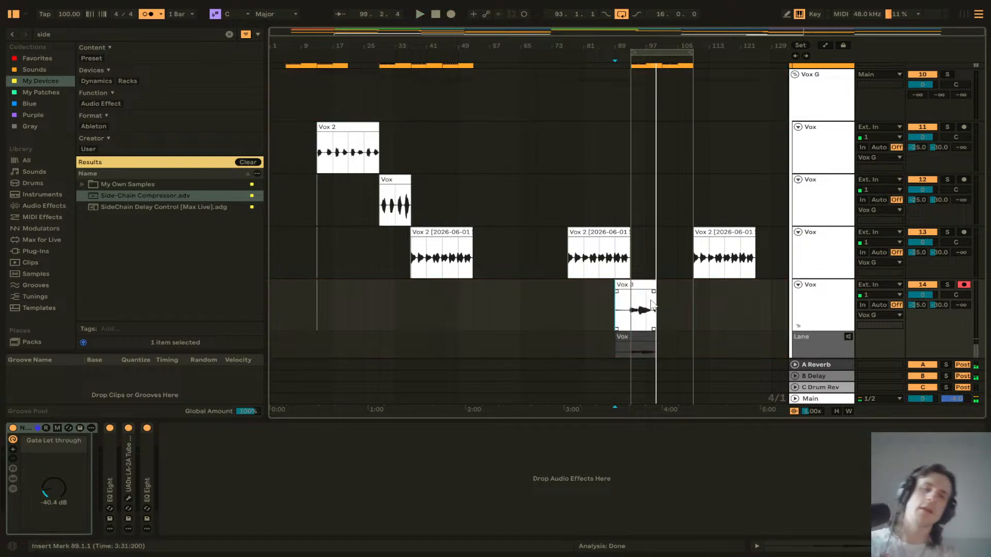
# Step: Split off and delete the silent lead-in of the C 2 clip, then move the clip to start at bar 93
pyautogui.click(644, 288)
pyautogui.scroll(10, 670, 188)
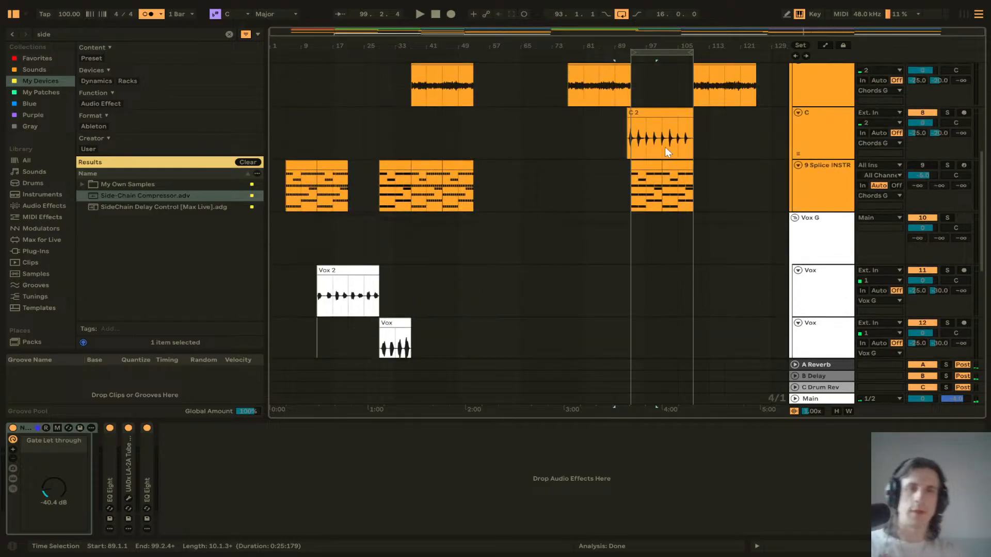
pyautogui.scroll(-3, 671, 207)
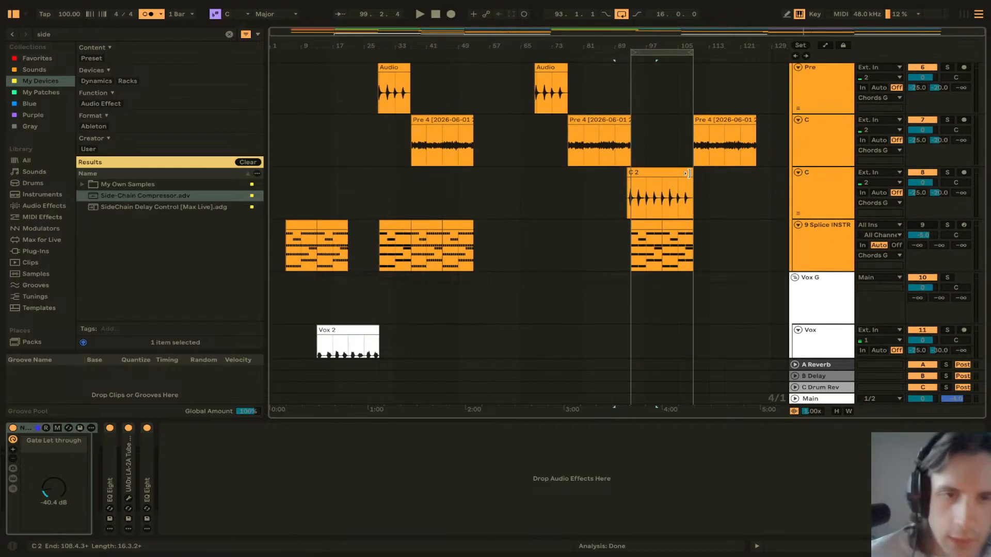
pyautogui.moveTo(689, 173); pyautogui.dragTo(657, 181)
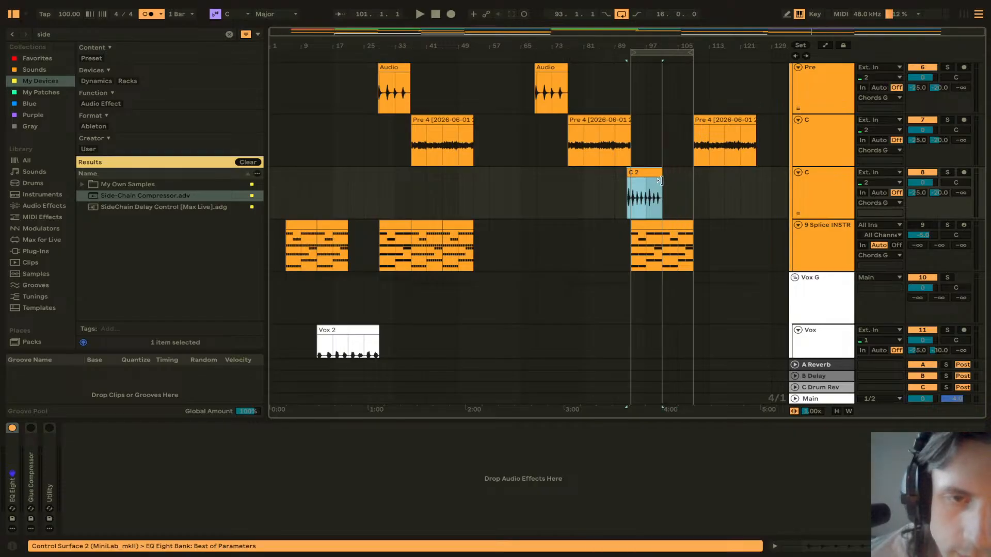
pyautogui.press('z')
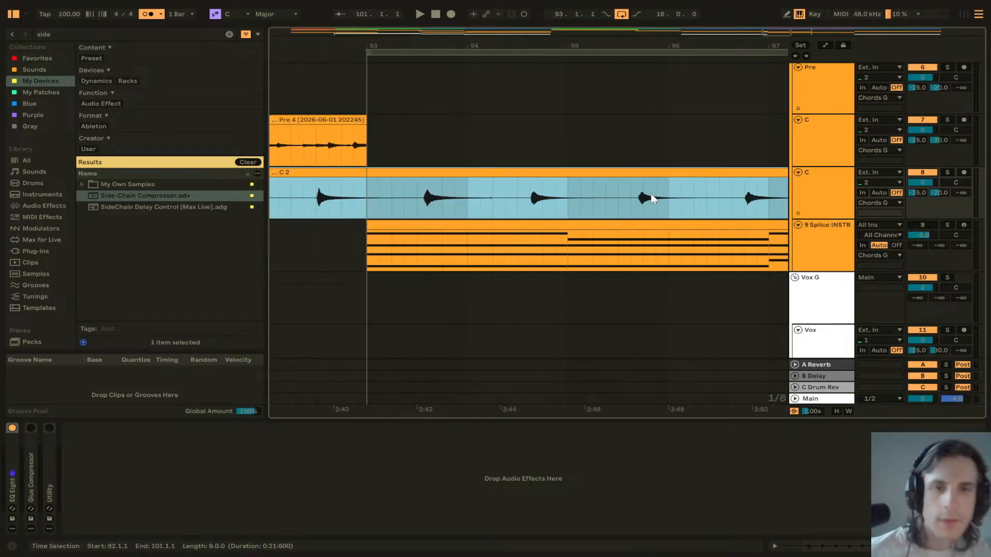
pyautogui.moveTo(403, 175); pyautogui.dragTo(465, 175)
pyautogui.hscroll(2, 444, 179)
pyautogui.hscroll(-1, 468, 174)
pyautogui.scroll(-3, 469, 173)
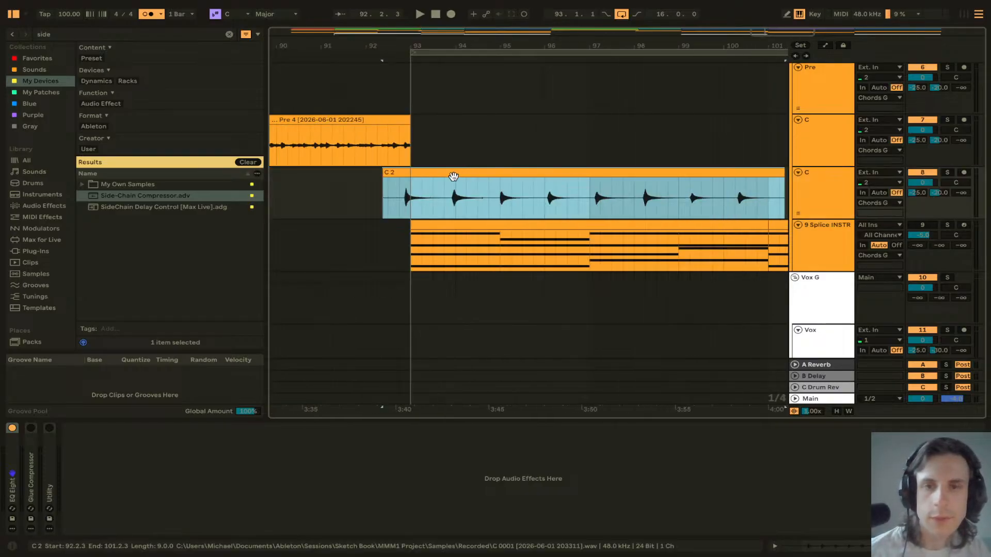
pyautogui.scroll(5, 401, 192)
pyautogui.scroll(5, 424, 216)
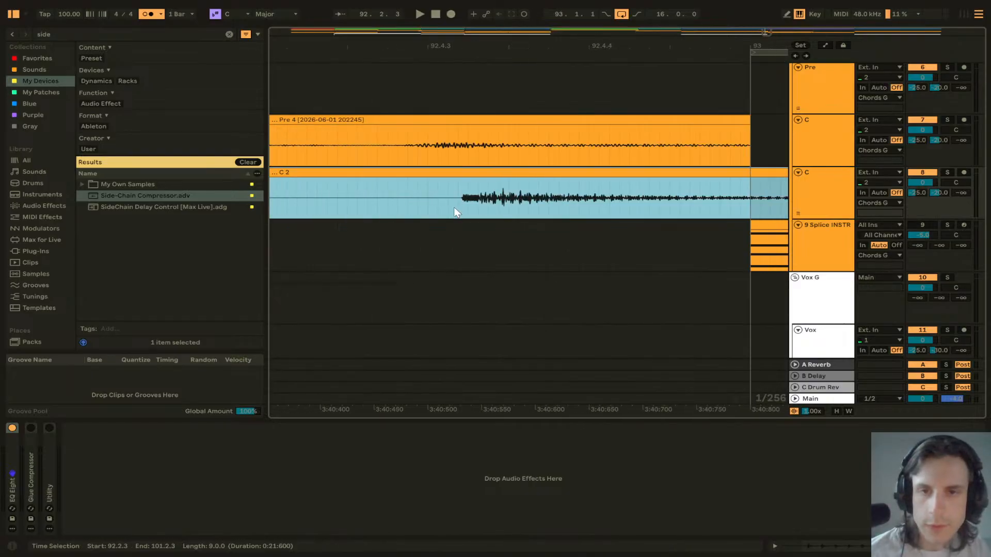
pyautogui.click(459, 212)
pyautogui.hotkey('ctrl', 'e')
pyautogui.click(444, 173)
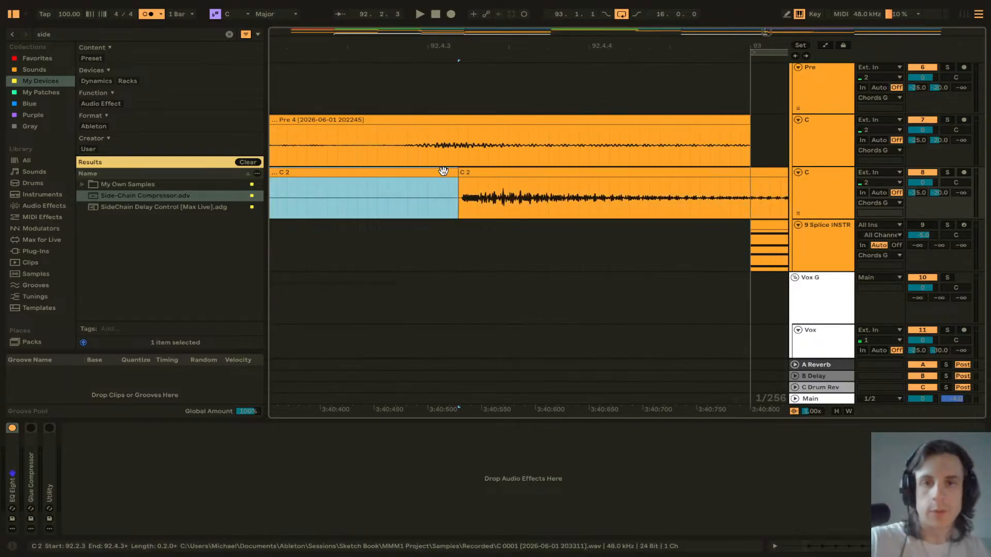
pyautogui.press('Delete')
pyautogui.moveTo(548, 173); pyautogui.dragTo(754, 170)
# Step: Shorten the C 2 clip to end at bar 101 and play it back
pyautogui.hscroll(3, 604, 211)
pyautogui.scroll(-5, 604, 215)
pyautogui.hscroll(5, 604, 214)
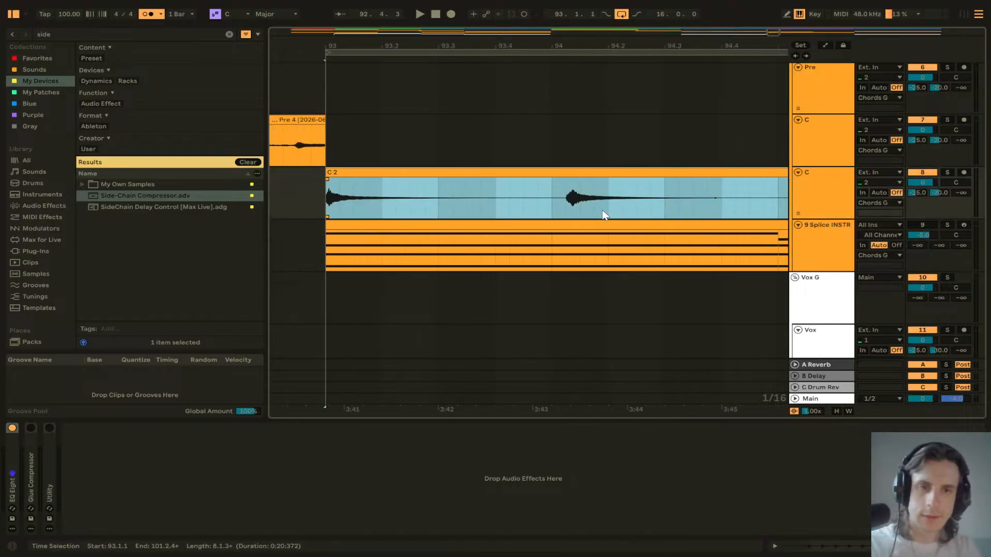
pyautogui.scroll(-5, 604, 215)
pyautogui.hscroll(4, 604, 215)
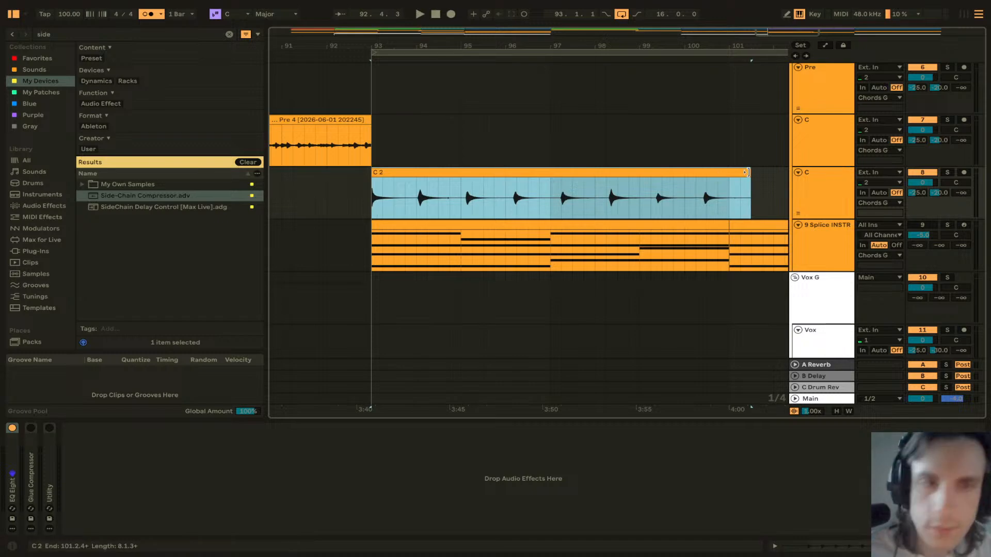
pyautogui.moveTo(747, 172); pyautogui.dragTo(728, 177)
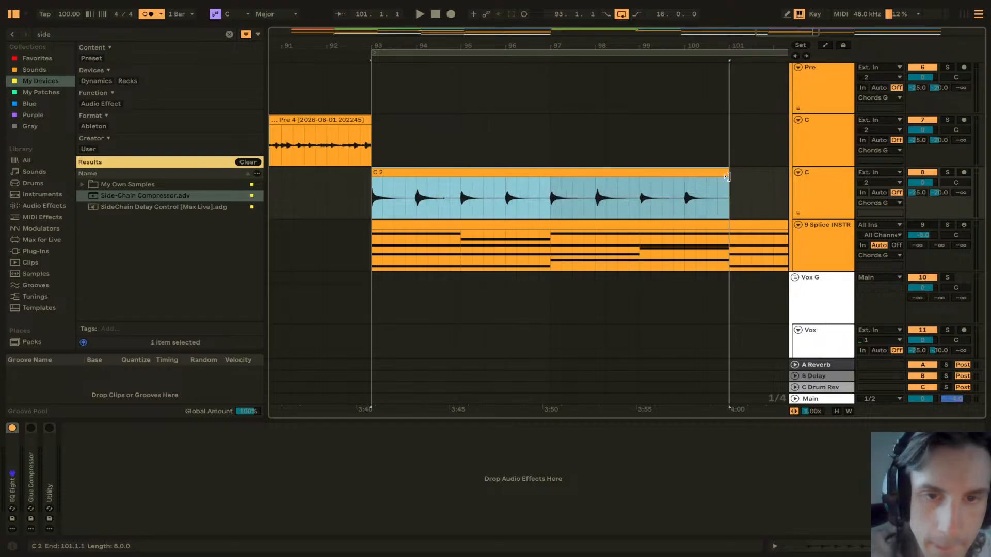
pyautogui.press('space')
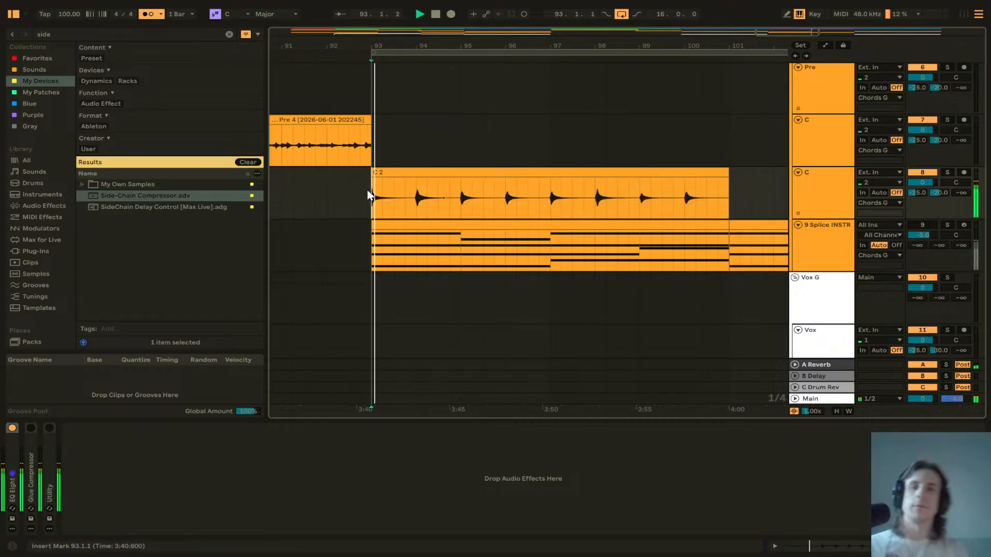
pyautogui.click(410, 171)
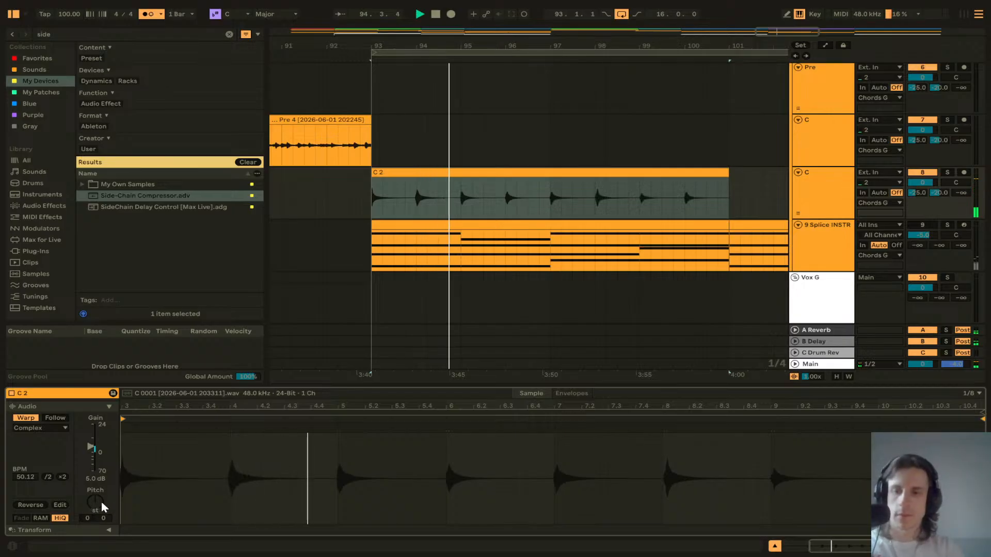
pyautogui.moveTo(100, 499)
pyautogui.mouseDown()
pyautogui.moveTo(100, 516)
pyautogui.moveTo(100, 506)
pyautogui.mouseUp()
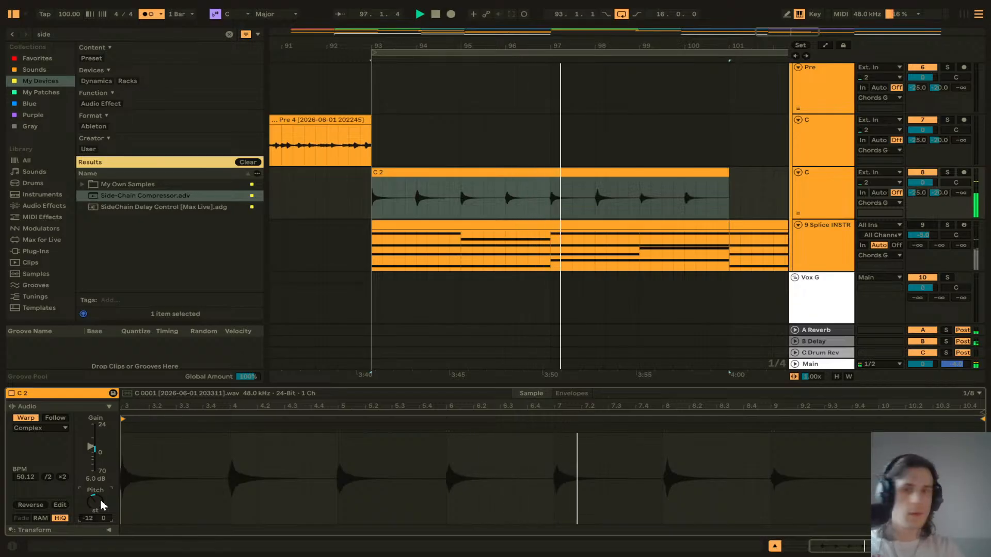
pyautogui.doubleClick(98, 503)
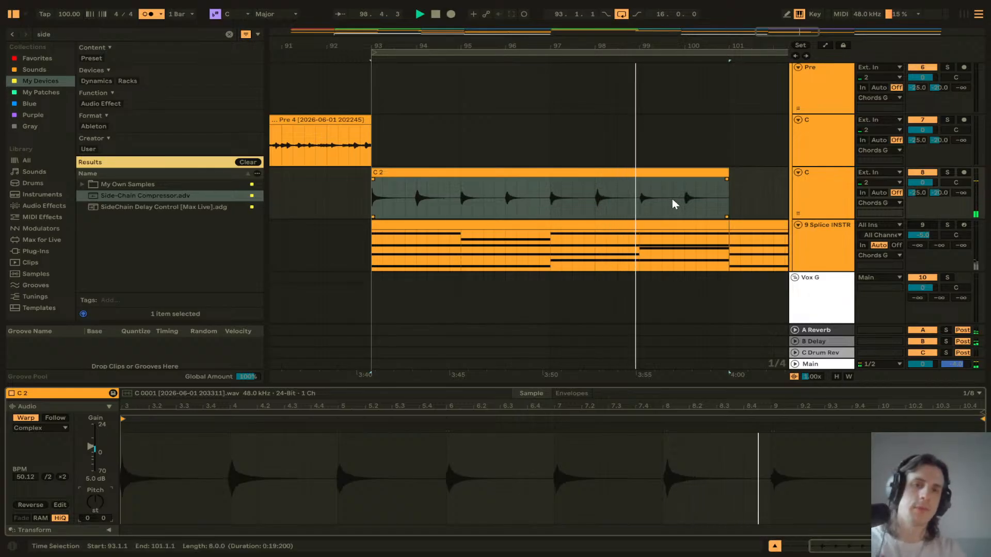
# Step: Delete the last Vox track's take lanes
pyautogui.scroll(-2, 631, 194)
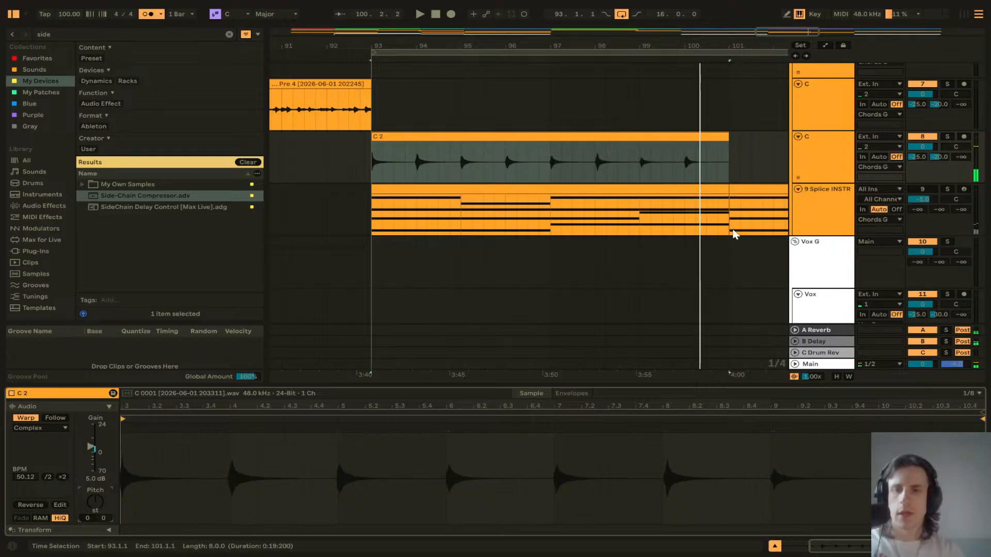
pyautogui.scroll(-3, 524, 165)
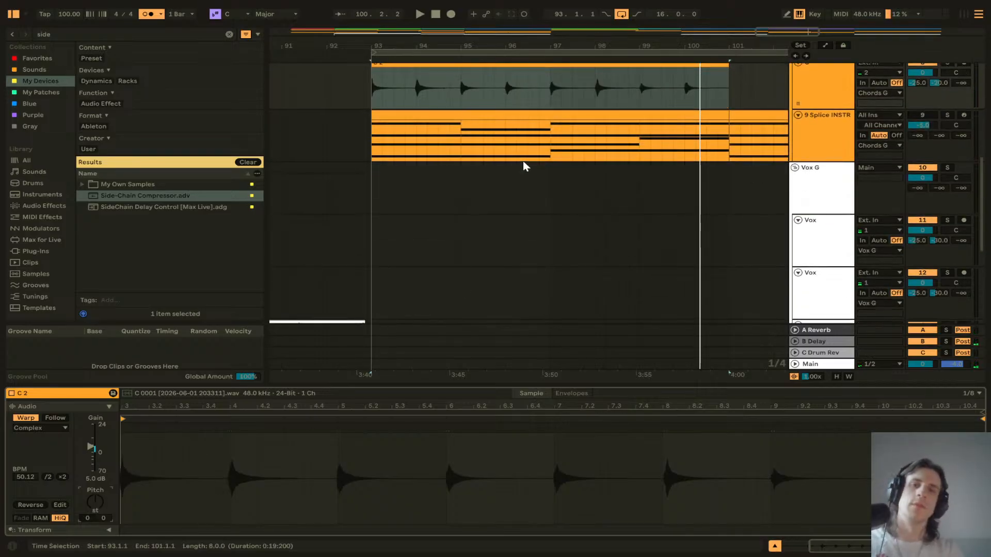
pyautogui.scroll(-3, 522, 161)
pyautogui.scroll(-5, 506, 179)
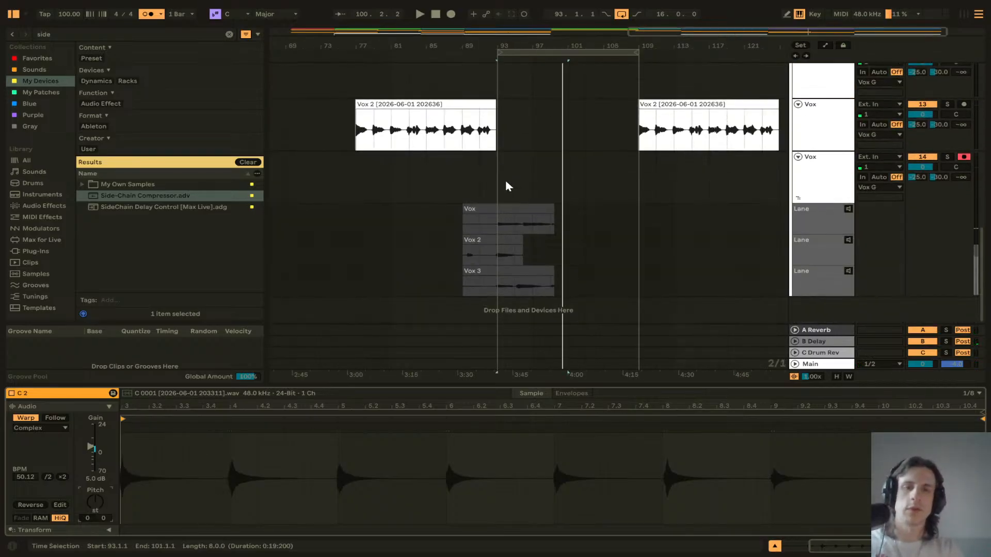
pyautogui.click(817, 207)
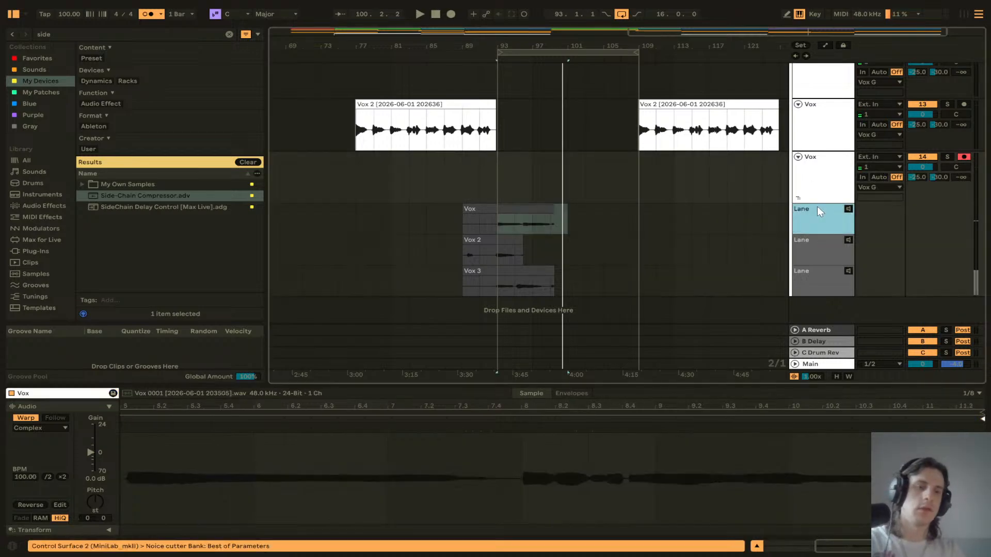
pyautogui.press('Delete')
pyautogui.press('Delete')
pyautogui.press('Delete')
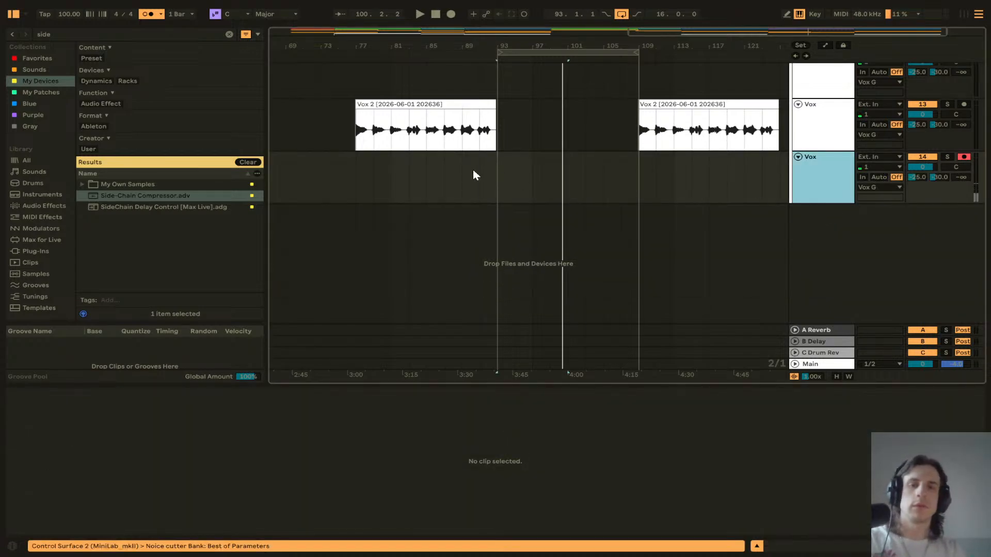
# Step: Record a vocal take on the last Vox track from bar 91 and delete it
pyautogui.click(474, 174)
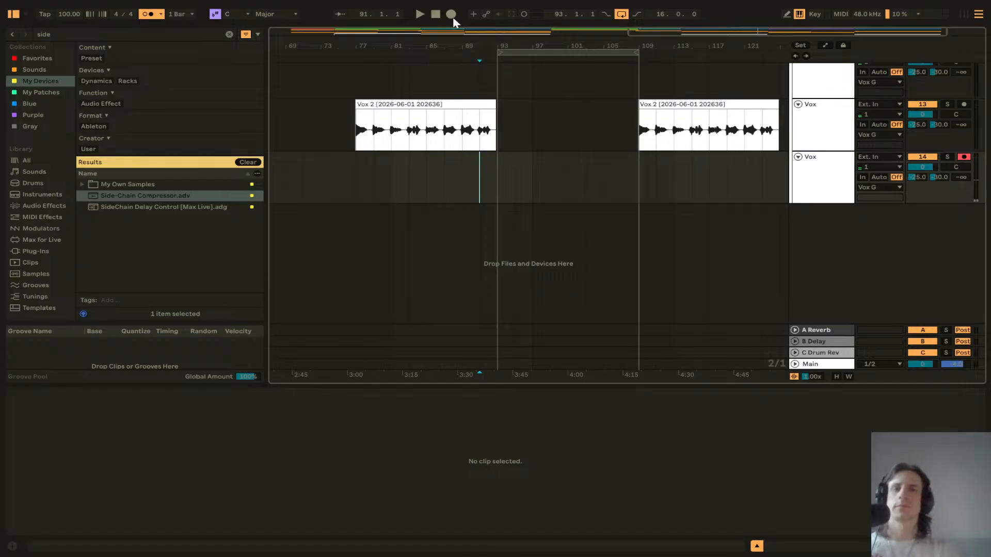
pyautogui.click(452, 15)
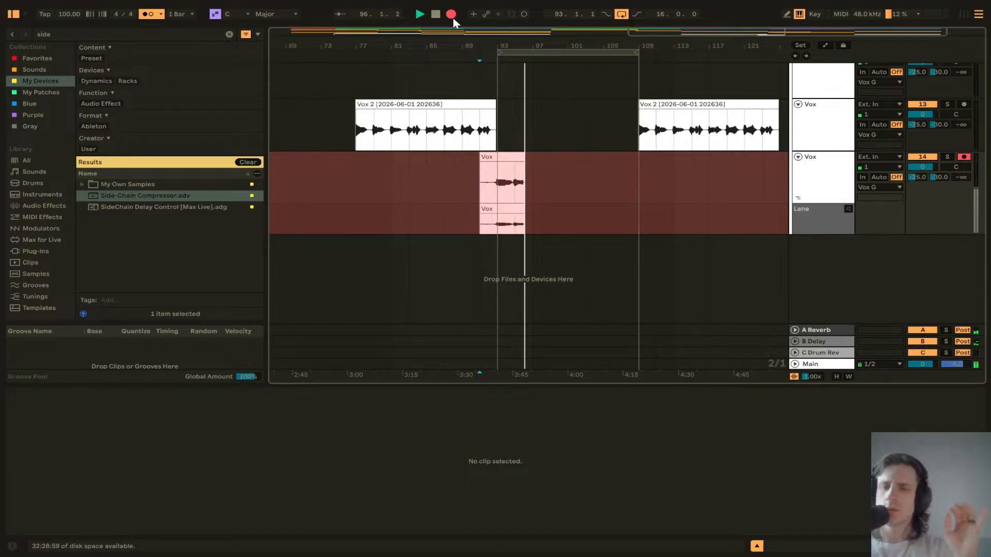
pyautogui.press('space')
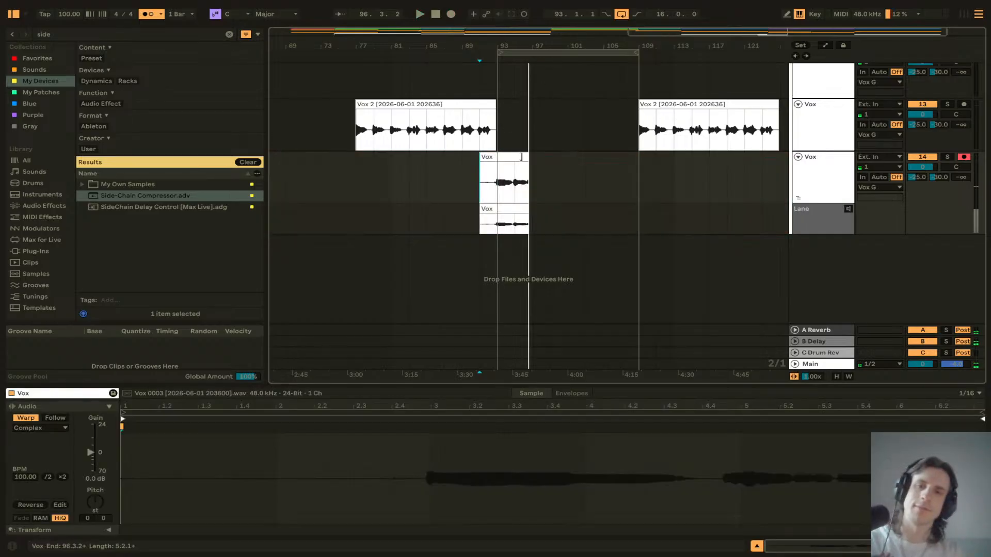
pyautogui.press('Delete')
pyautogui.click(480, 166)
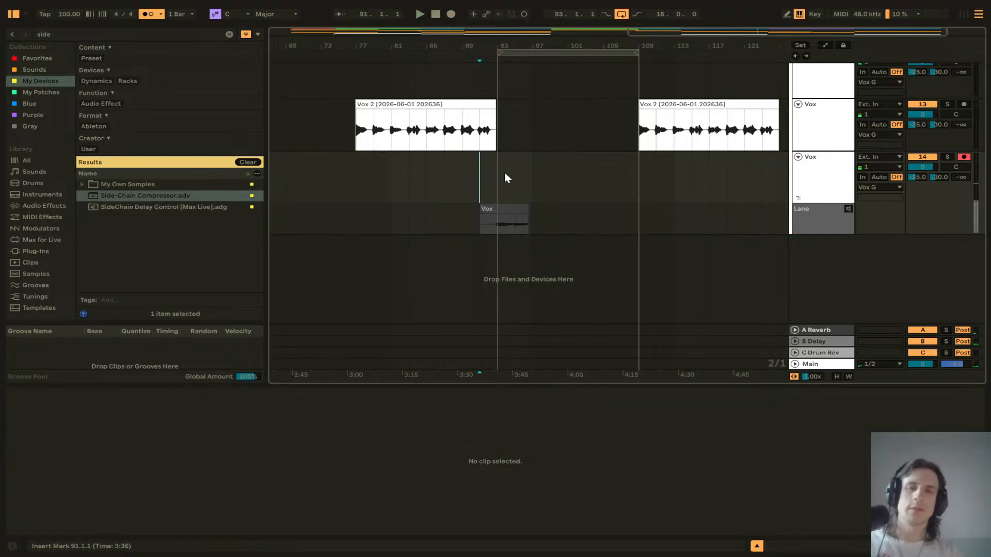
# Step: Set the project tempo to 95 BPM
pyautogui.scroll(8, 504, 172)
pyautogui.scroll(-1, 504, 173)
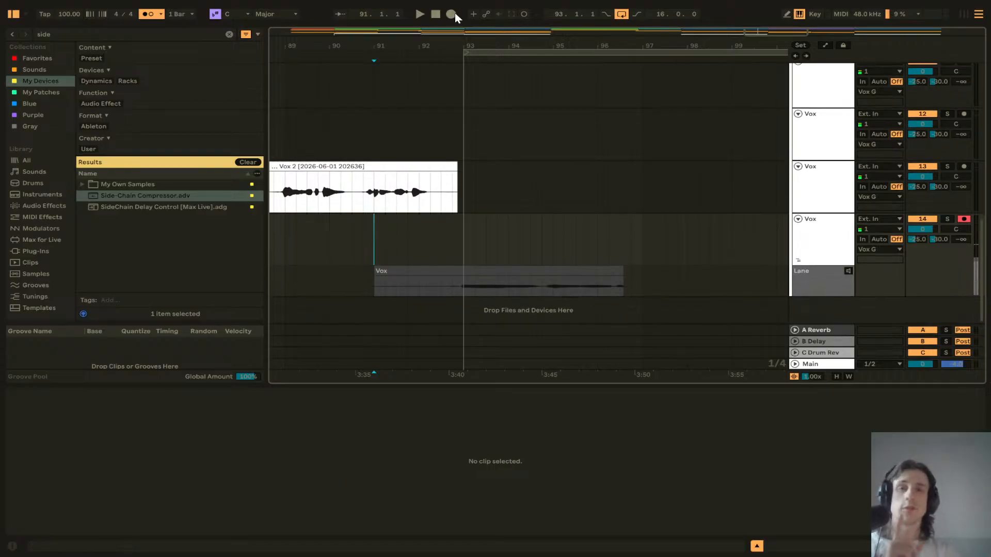
pyautogui.click(77, 14)
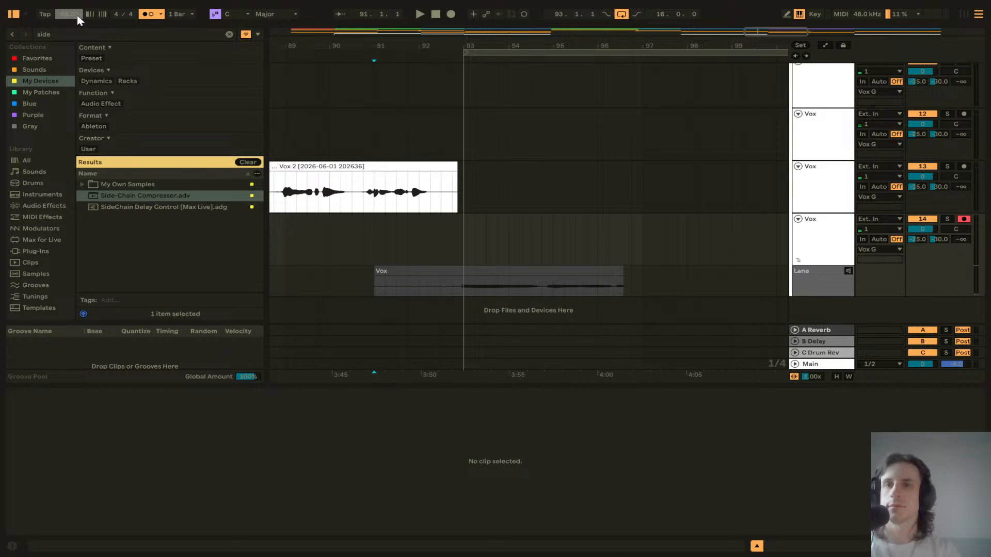
pyautogui.write('95')
pyautogui.press('Return')
# Step: Record a new vocal take on the last Vox track from bar 91.2 and select it
pyautogui.click(384, 228)
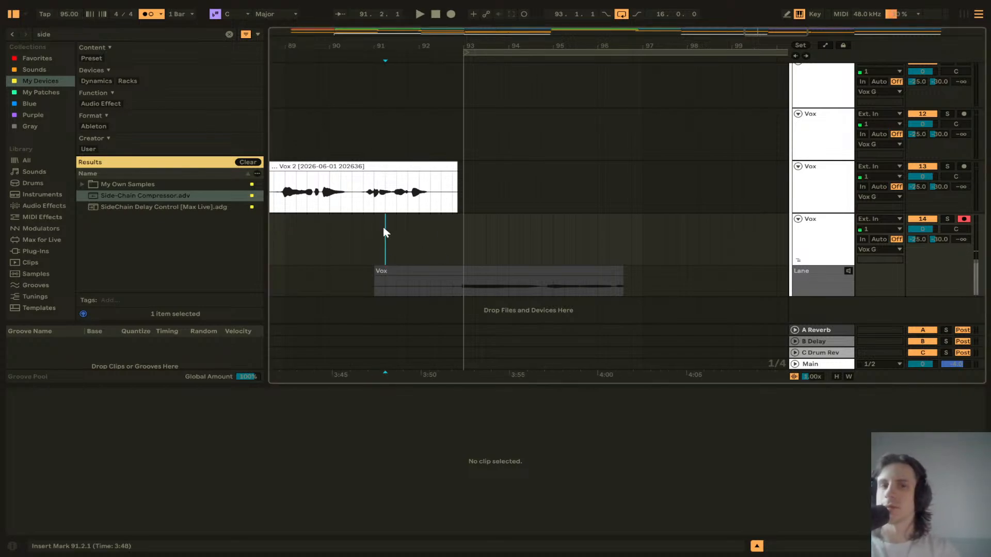
pyautogui.click(452, 15)
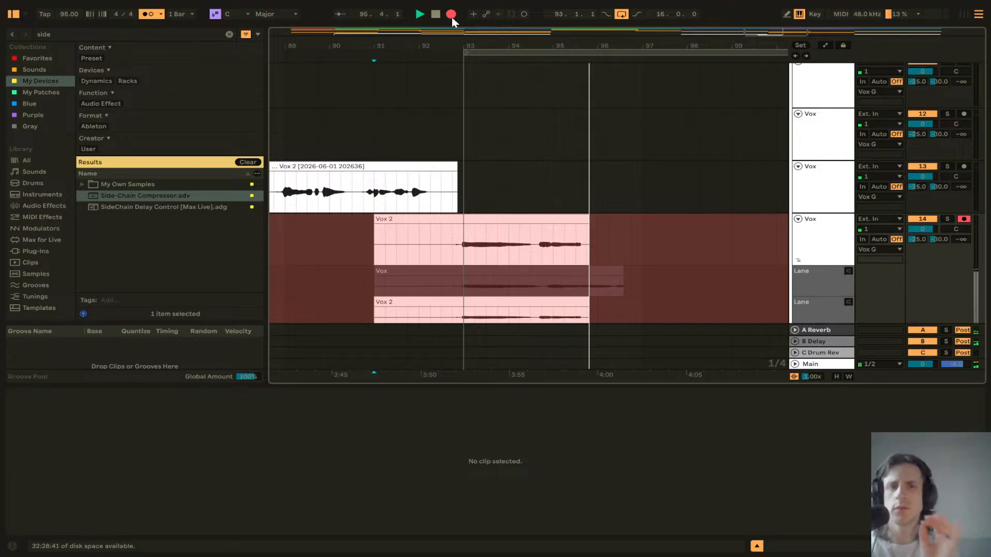
pyautogui.click(451, 16)
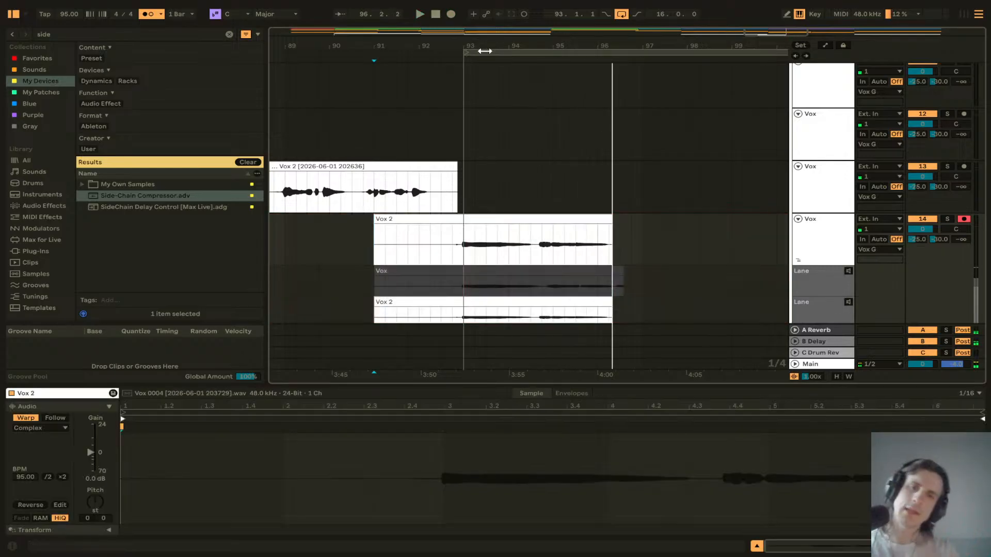
pyautogui.click(578, 222)
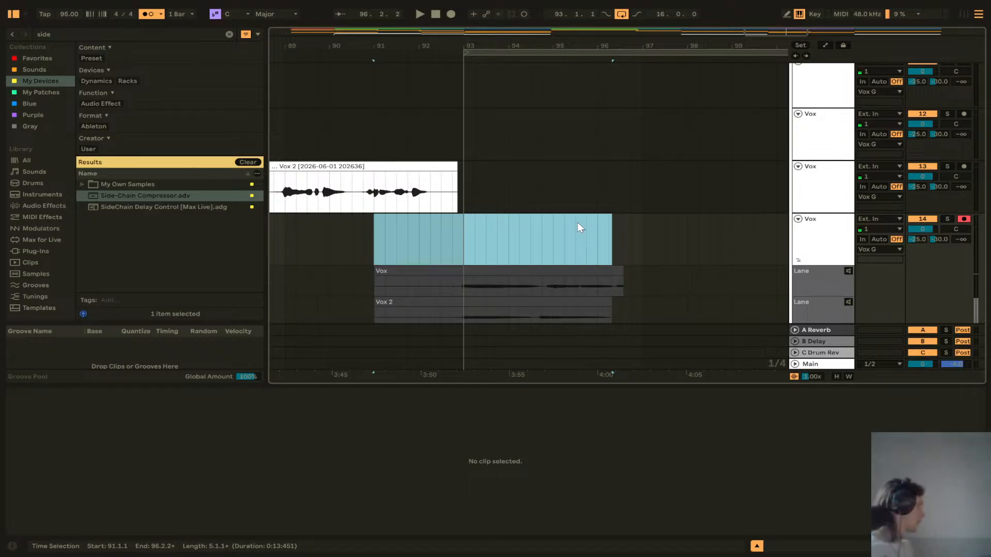
# Step: Split the C track's audio clip at bar 94.4.4 and again at bar 96
pyautogui.scroll(8, 579, 224)
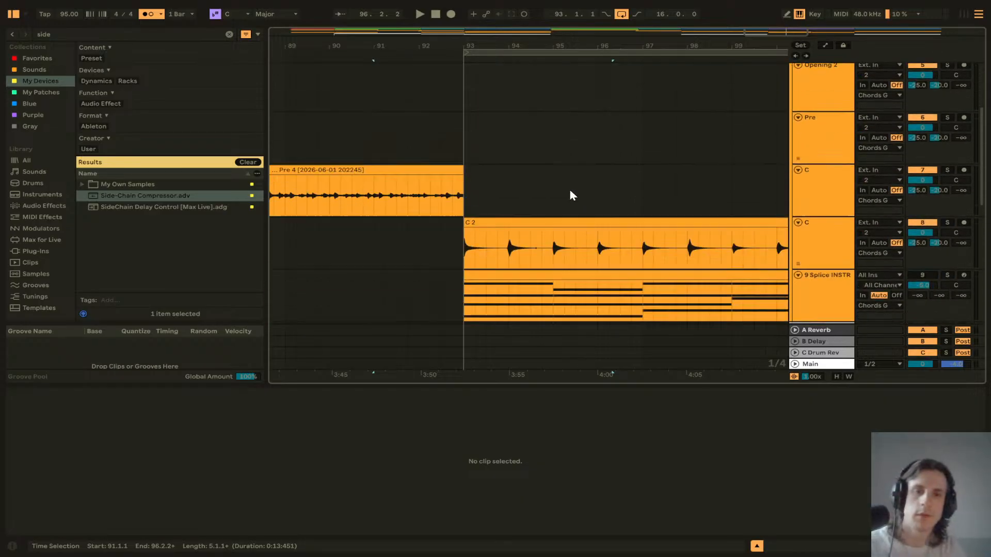
pyautogui.scroll(5, 561, 199)
pyautogui.click(548, 194)
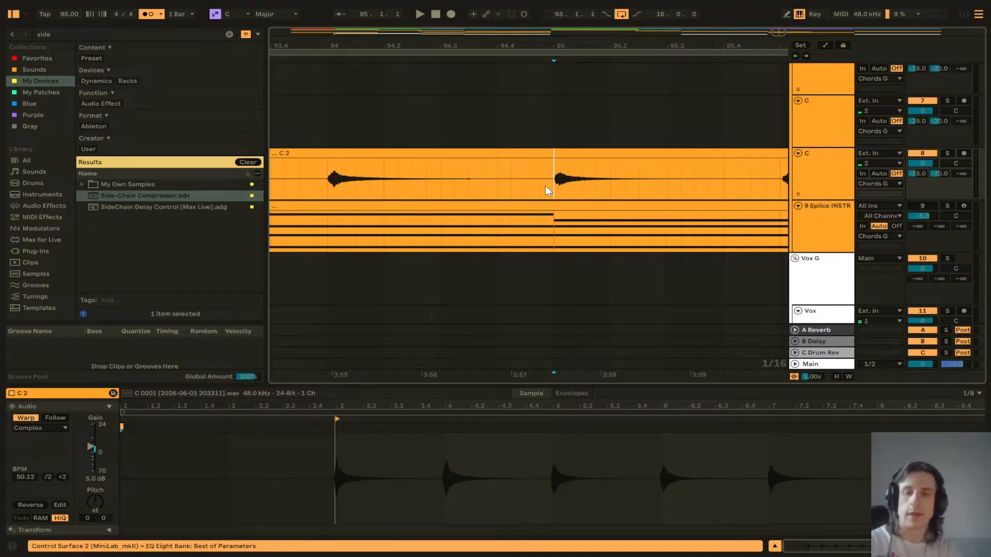
pyautogui.hotkey('ctrl', 'e')
pyautogui.hscroll(4, 594, 190)
pyautogui.click(600, 187)
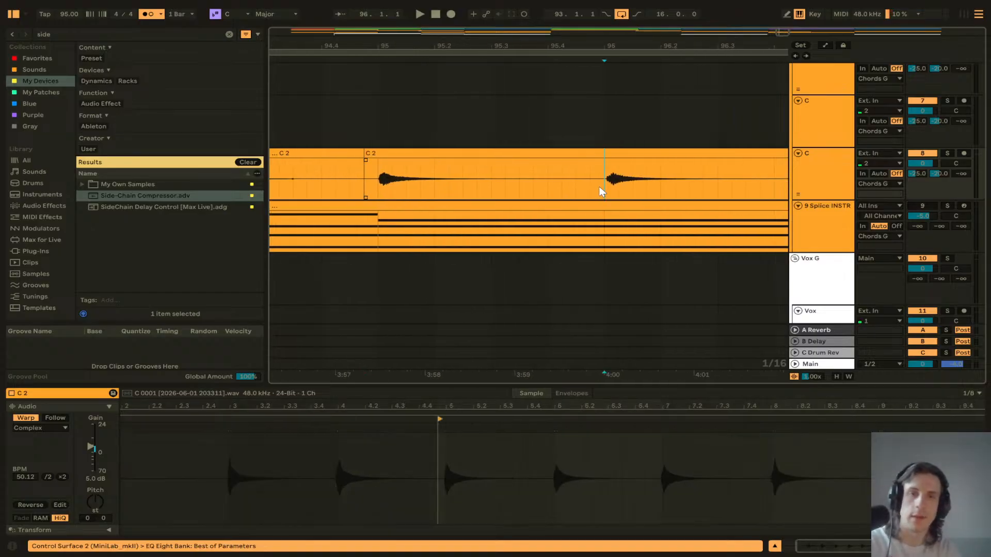
pyautogui.hotkey('ctrl', 'e')
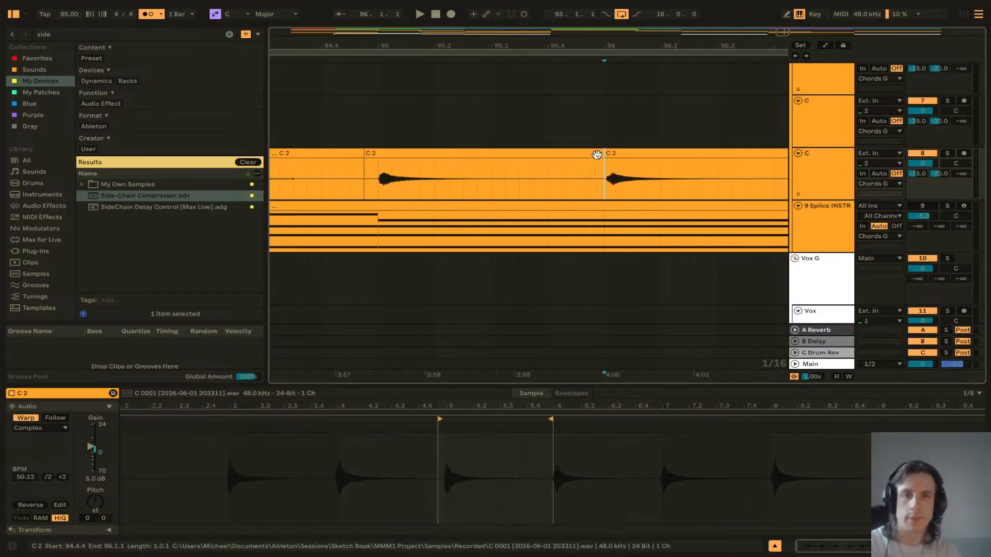
# Step: Try shortening the split section of the C clip, then play back from bar 93
pyautogui.moveTo(602, 160); pyautogui.dragTo(570, 151)
pyautogui.hscroll(-3, 437, 182)
pyautogui.scroll(-5, 437, 181)
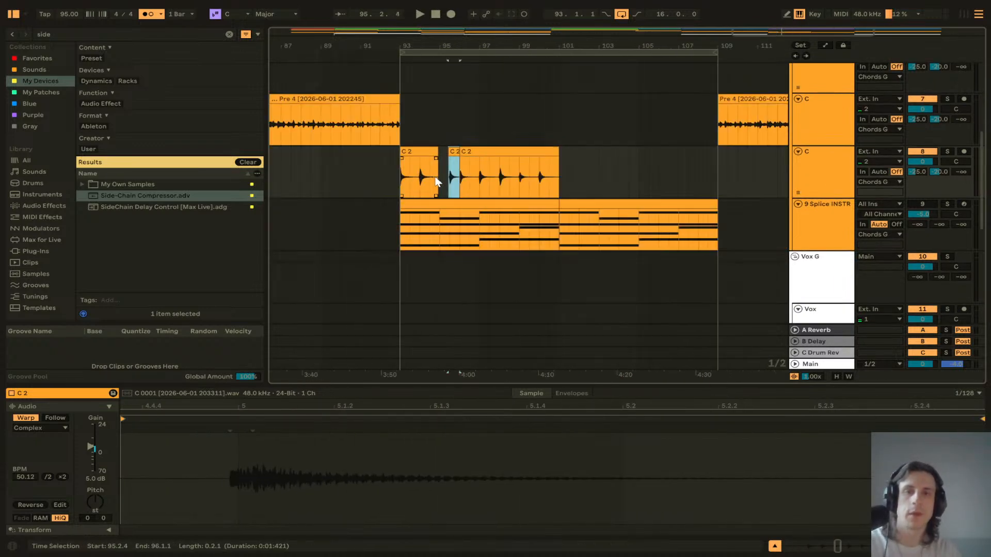
pyautogui.click(397, 171)
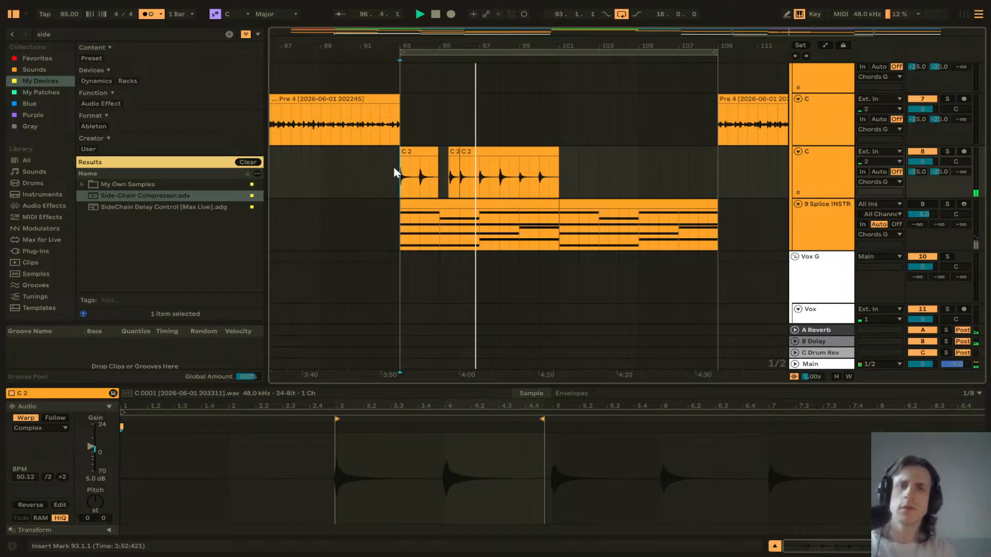
pyautogui.press('space')
# Step: Try shifting the short C clip piece left, undo the change, and play back from bar 92.4
pyautogui.scroll(-1, 475, 181)
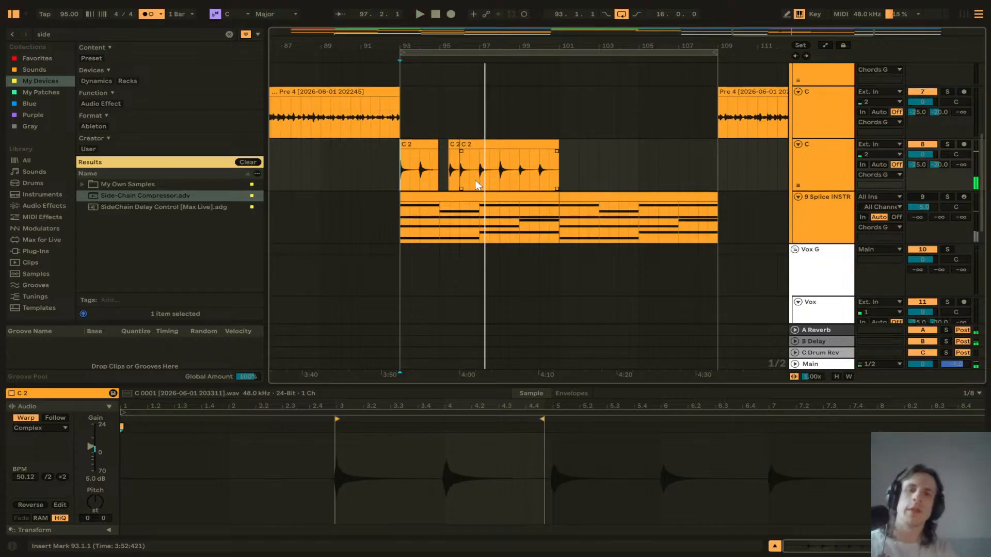
pyautogui.scroll(3, 476, 180)
pyautogui.scroll(5, 476, 181)
pyautogui.hscroll(-4, 373, 183)
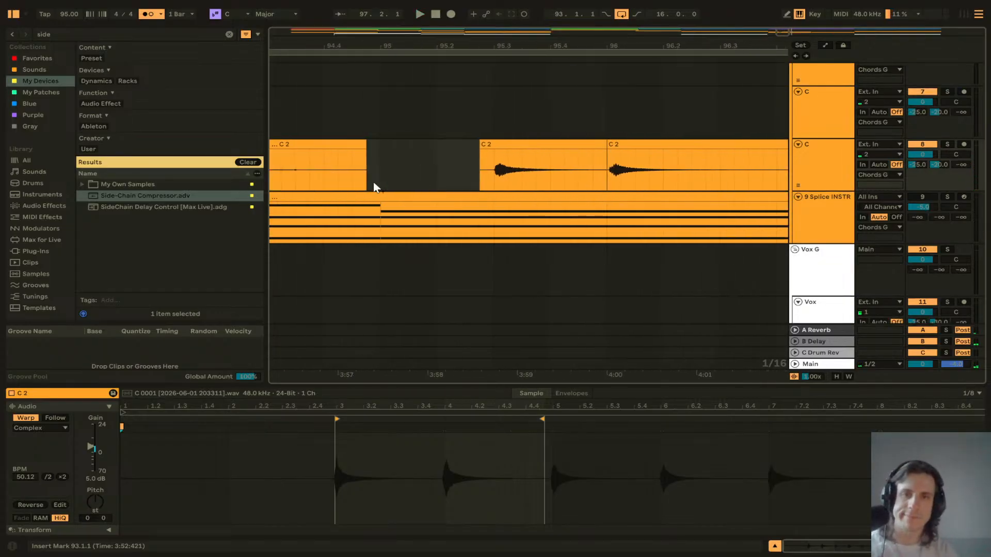
pyautogui.scroll(-5, 374, 182)
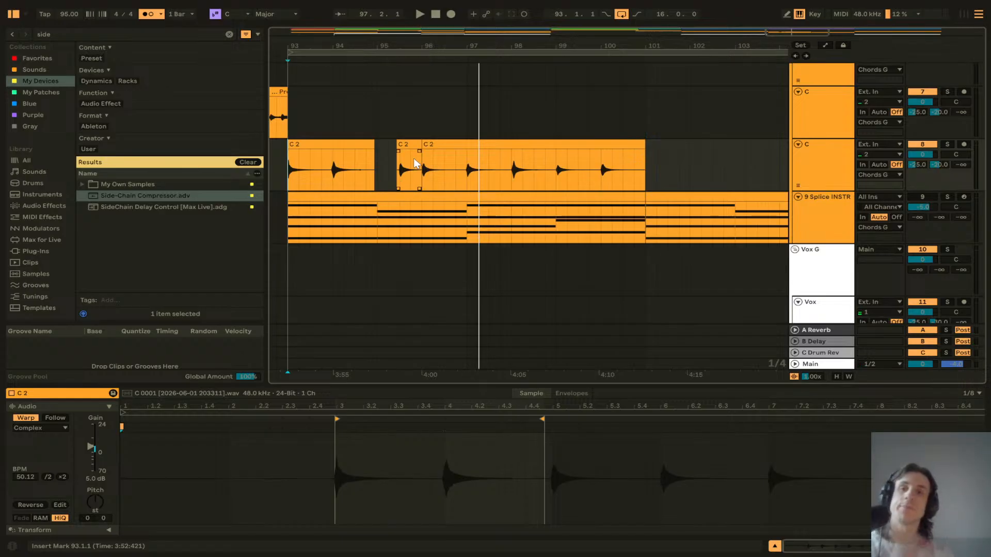
pyautogui.moveTo(402, 144); pyautogui.dragTo(387, 145)
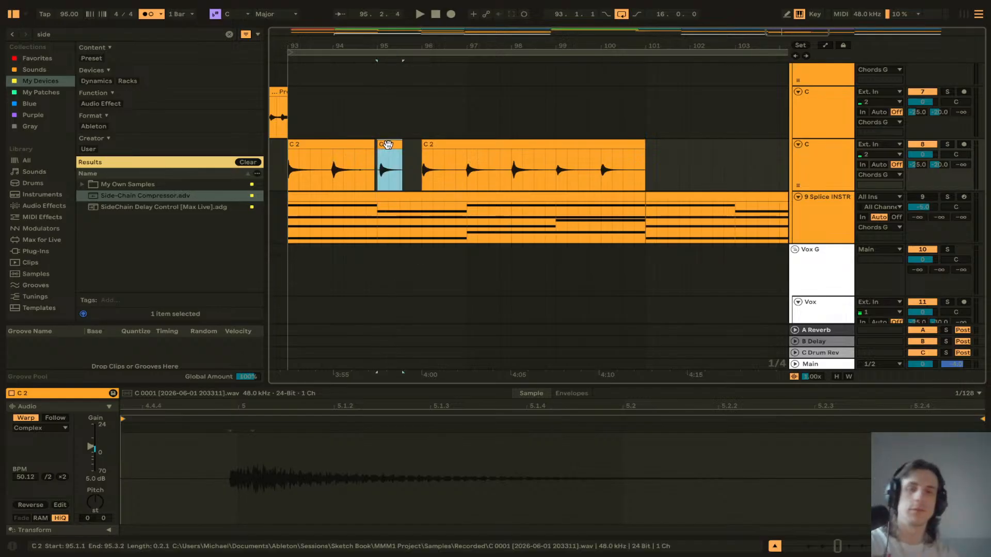
pyautogui.hotkey('ctrl', 'z')
pyautogui.hotkey('ctrl', 'y')
pyautogui.hotkey('ctrl', 'z')
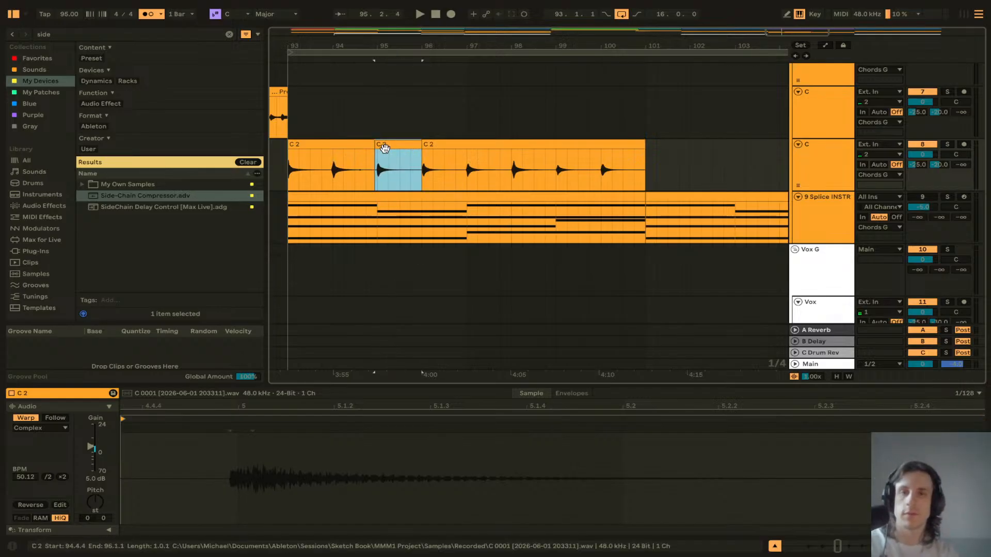
pyautogui.hscroll(-3, 362, 171)
pyautogui.click(376, 164)
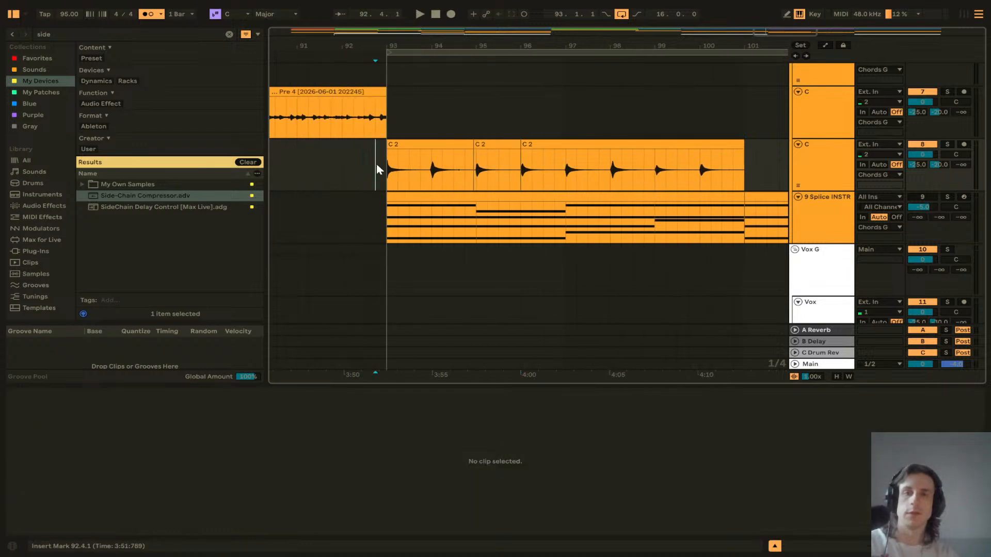
pyautogui.press('space')
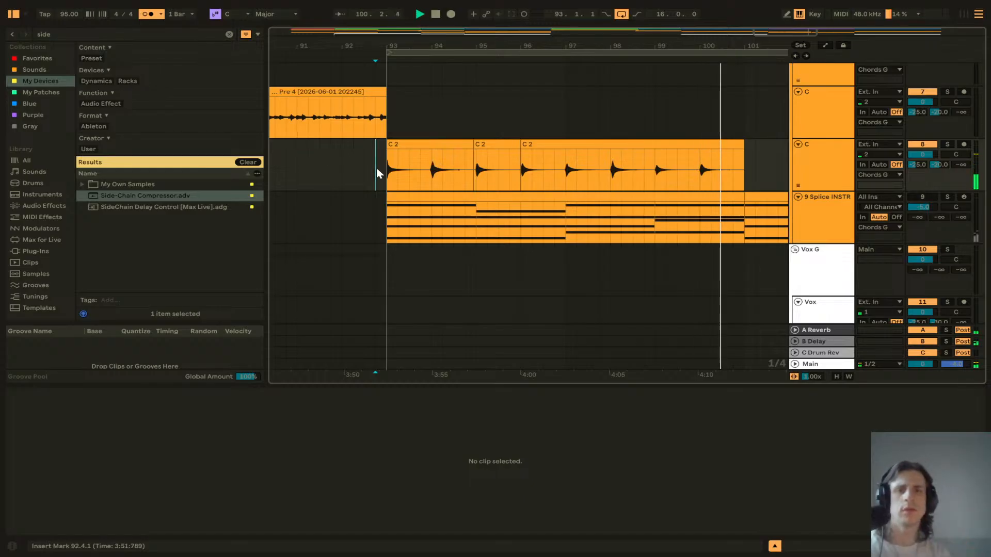
# Step: Stop playback and delete the last Vox track's take lanes along with the recorded take
pyautogui.press('space')
pyautogui.scroll(-8, 511, 246)
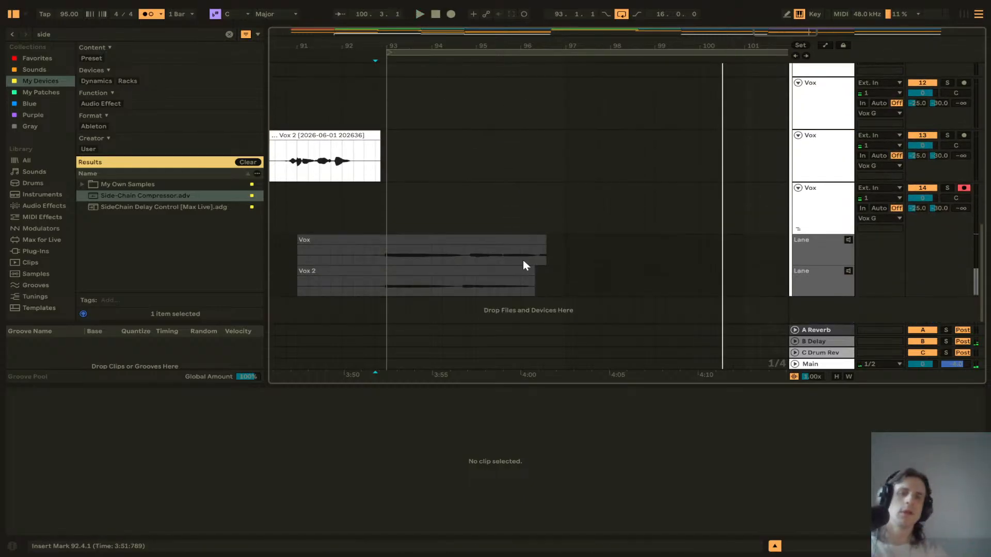
pyautogui.click(813, 258)
pyautogui.press('Delete')
pyautogui.press('Delete')
pyautogui.click(373, 222)
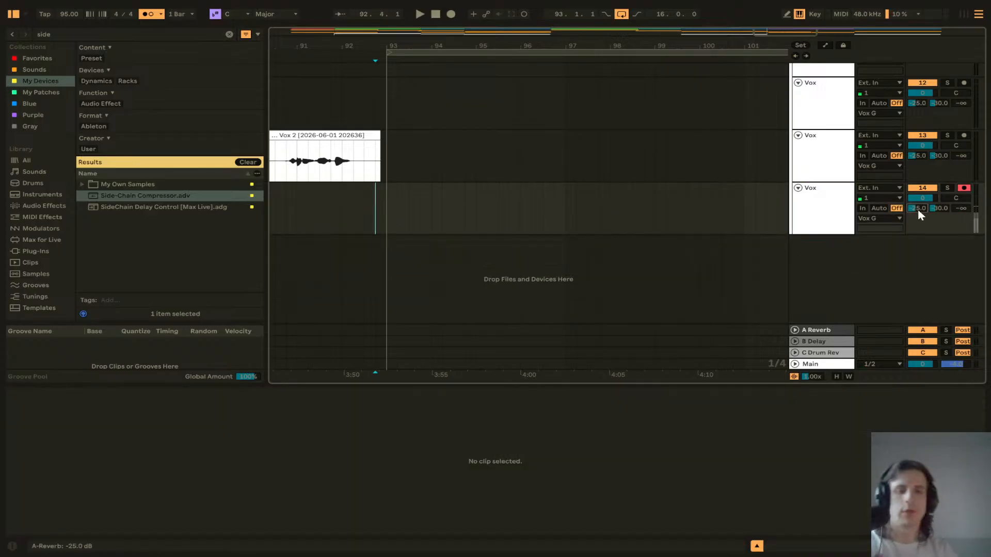
# Step: Record a new vocal take on the last Vox track starting from bar 92.2
pyautogui.scroll(10, 918, 209)
pyautogui.click(355, 207)
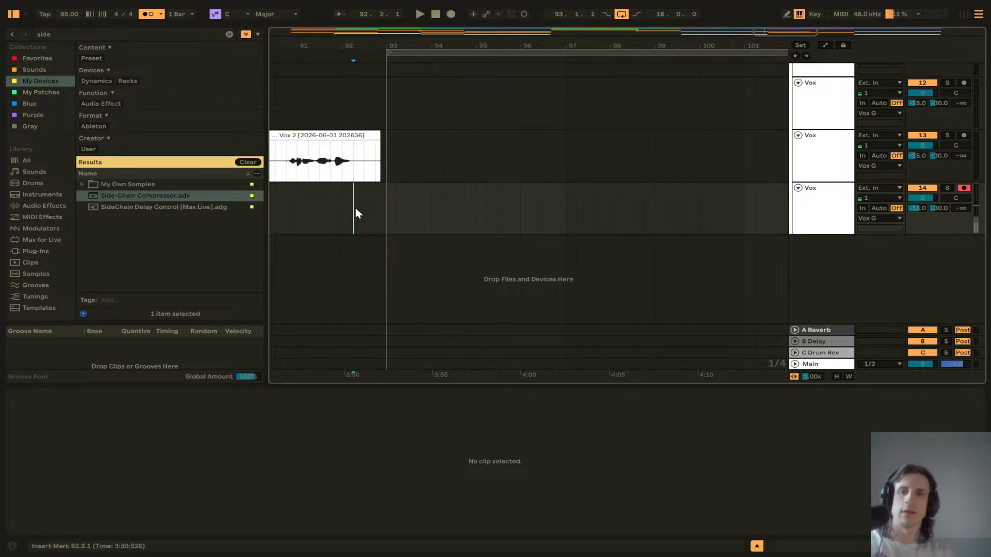
pyautogui.click(450, 14)
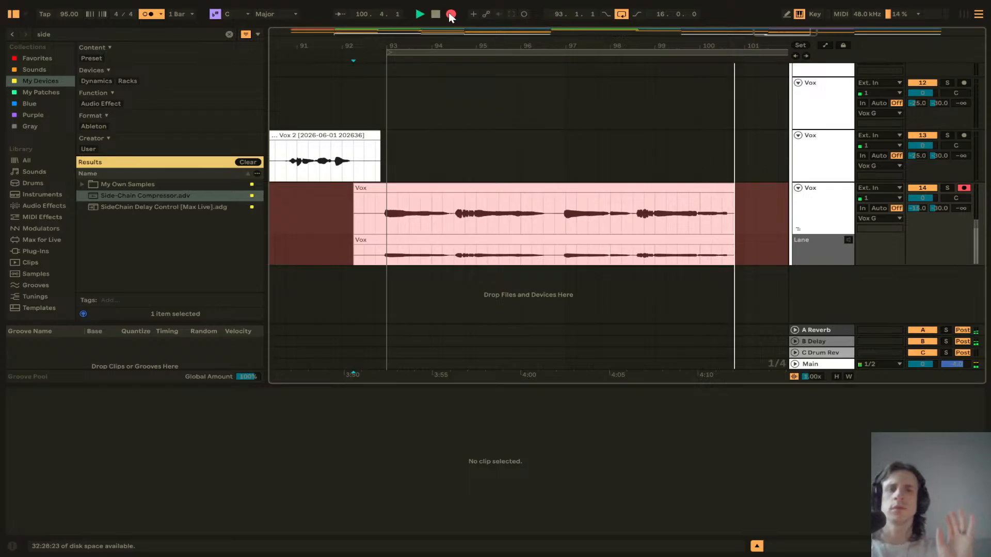
pyautogui.click(450, 16)
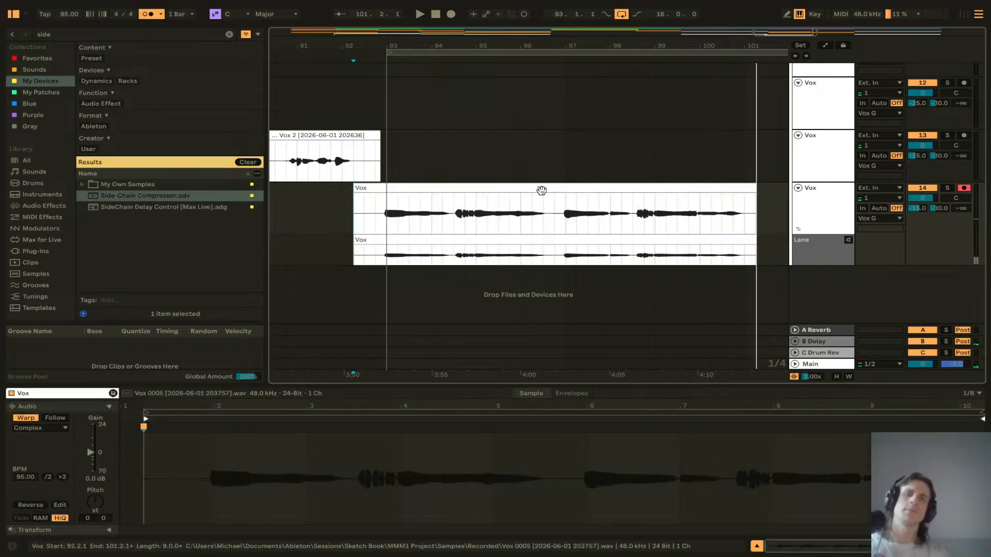
# Step: Play back from bar 91.3 and set the project tempo to 97 BPM
pyautogui.click(324, 211)
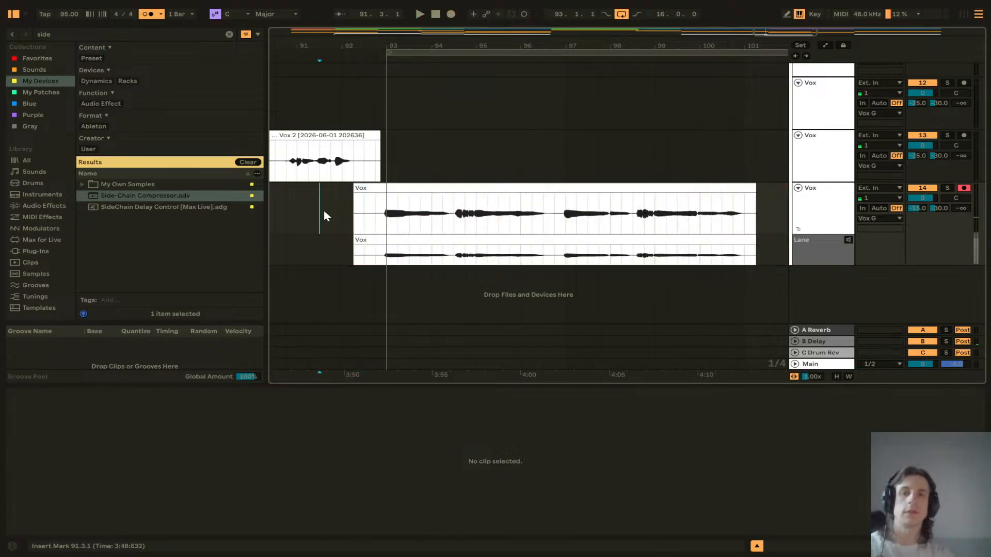
pyautogui.press('space')
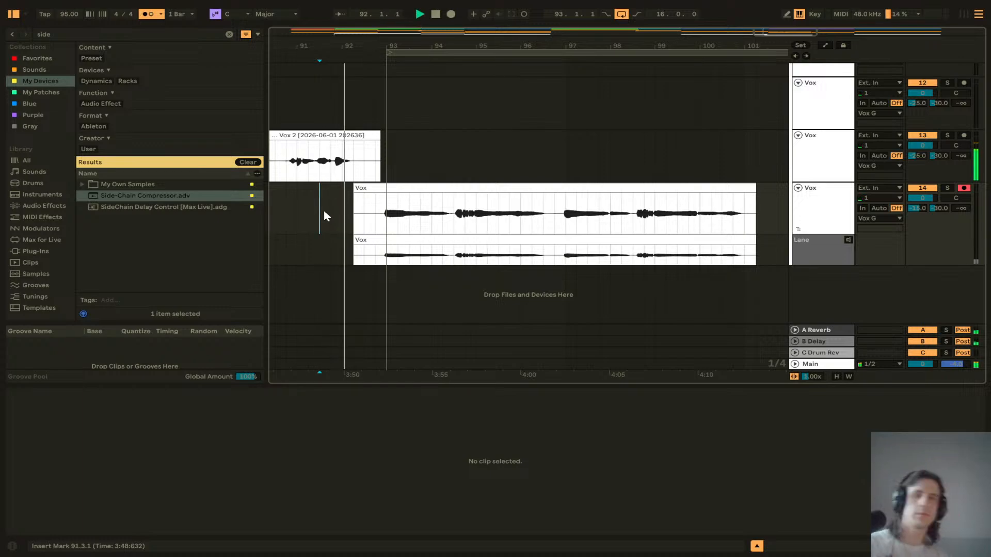
pyautogui.click(79, 15)
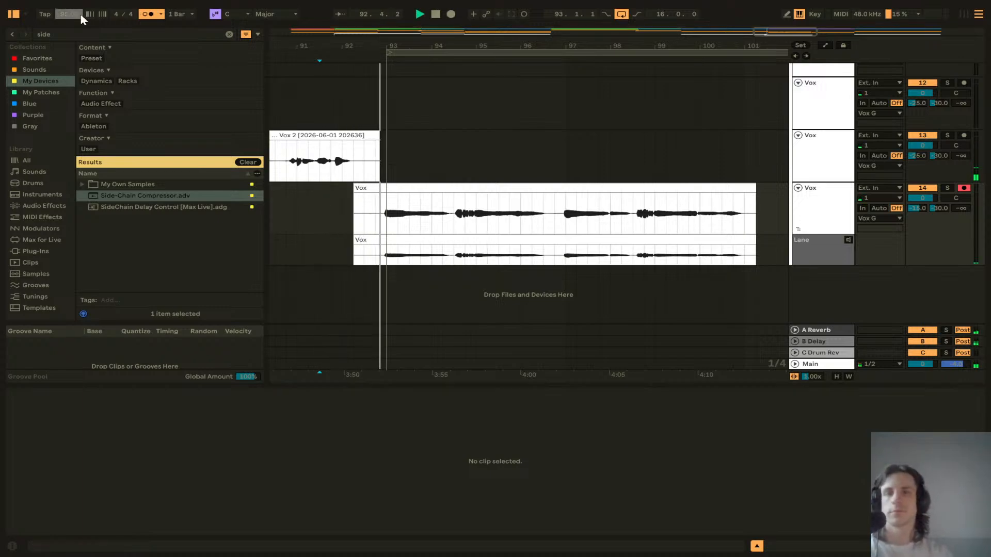
pyautogui.write('97')
pyautogui.press('Return')
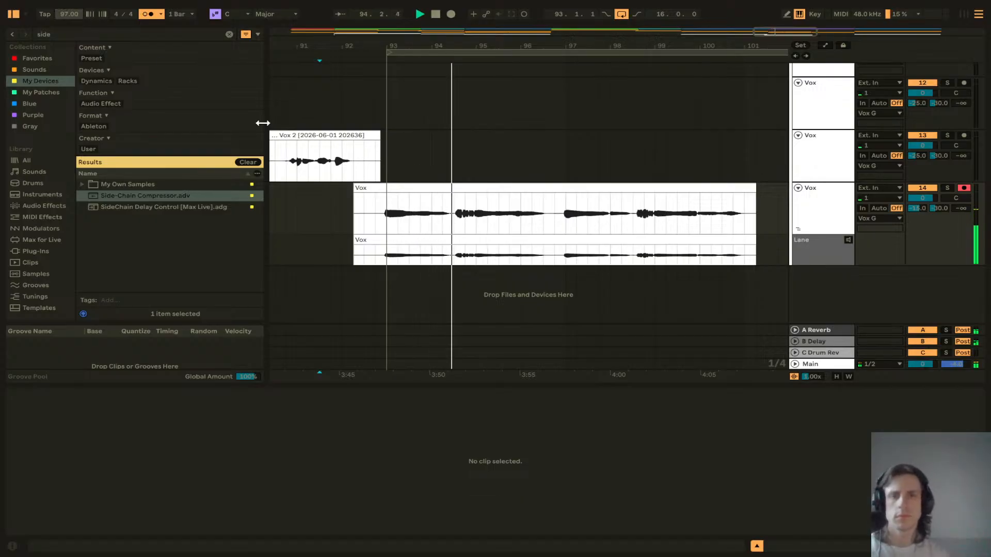
# Step: Set the last Vox track's volume to -12 dB and turn off the metronome
pyautogui.click(921, 208)
pyautogui.scroll(3, 921, 208)
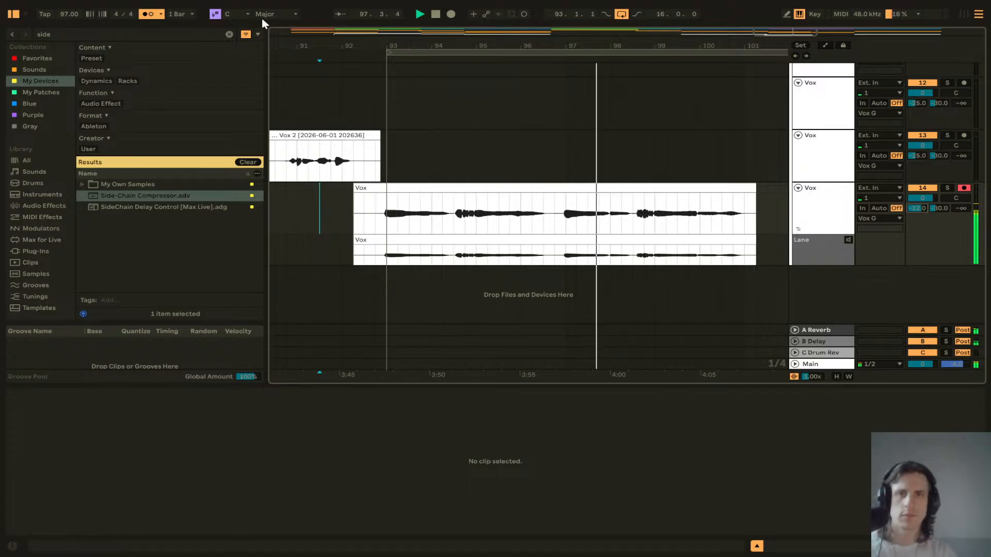
pyautogui.click(148, 14)
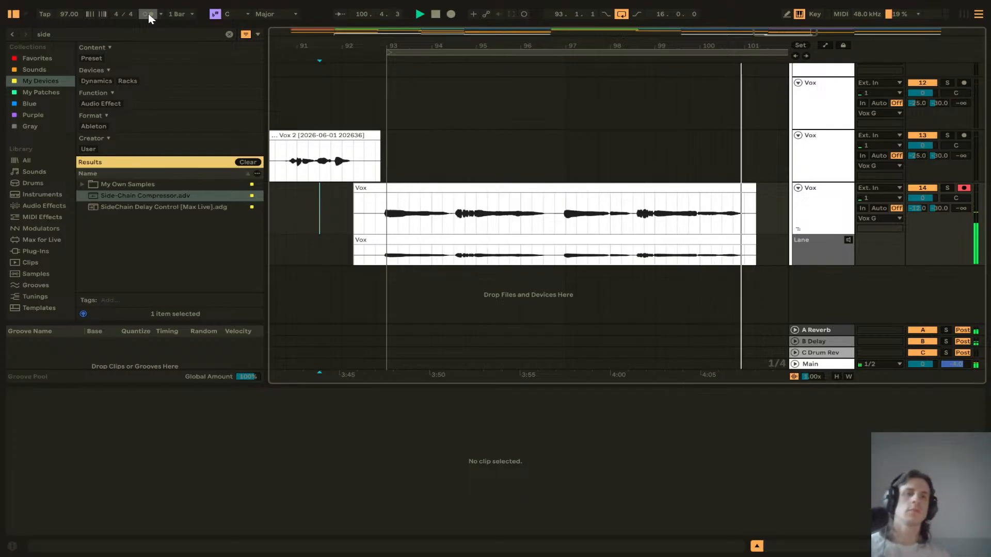
# Step: Delete the 9 Splice INSTR MIDI clip section from bar 101 to bar 109
pyautogui.hscroll(3, 609, 124)
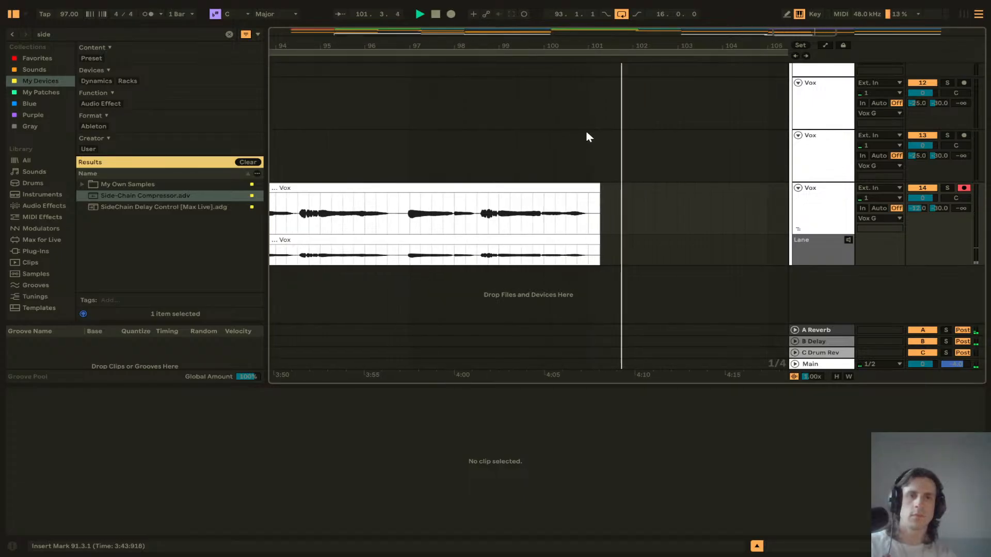
pyautogui.scroll(-3, 587, 132)
pyautogui.scroll(5, 586, 132)
pyautogui.scroll(2, 586, 132)
pyautogui.scroll(-2, 586, 136)
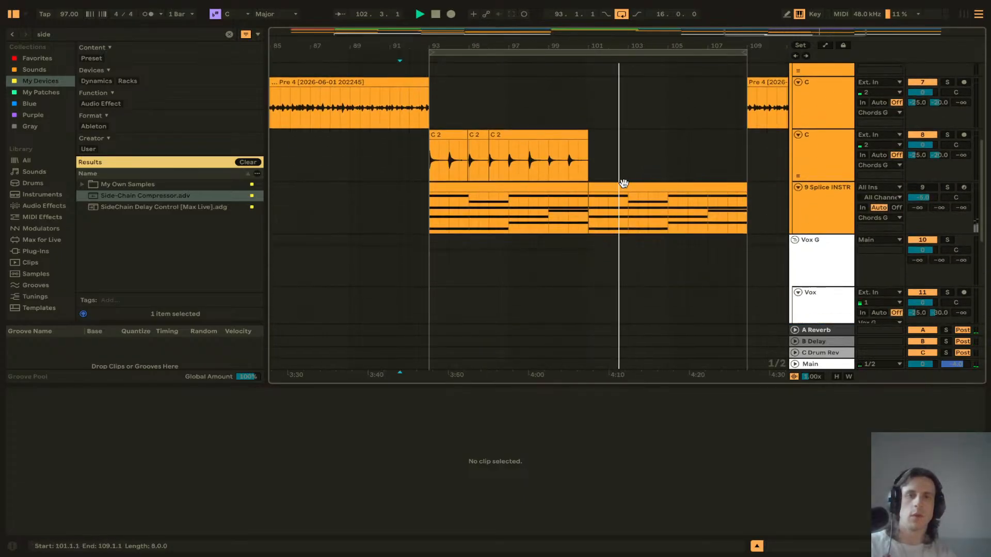
pyautogui.click(625, 187)
pyautogui.press('Delete')
# Step: Move the Pre 4 clip and the Vox 2 clip from bar 109 back to bar 101
pyautogui.hscroll(3, 664, 94)
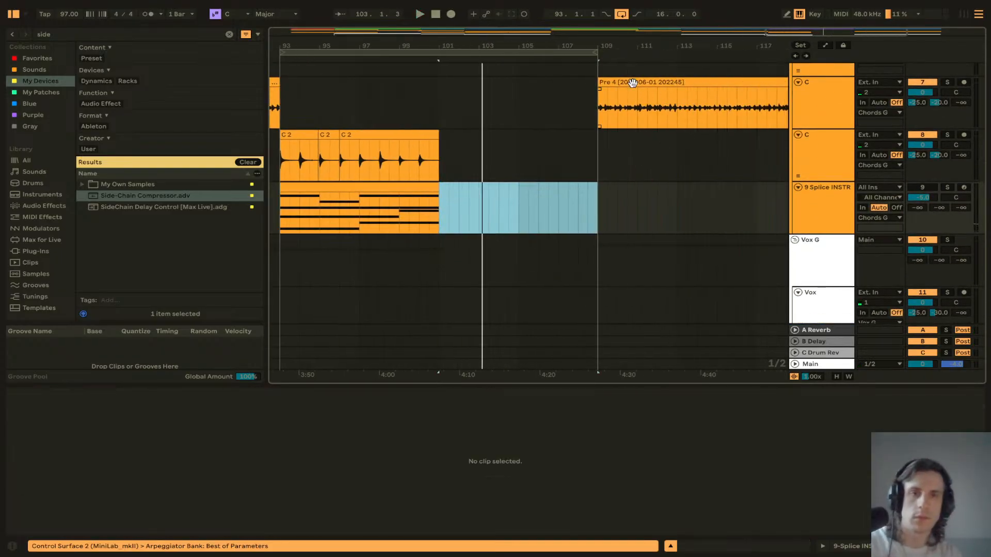
pyautogui.moveTo(633, 84); pyautogui.dragTo(475, 85)
pyautogui.scroll(-5, 534, 173)
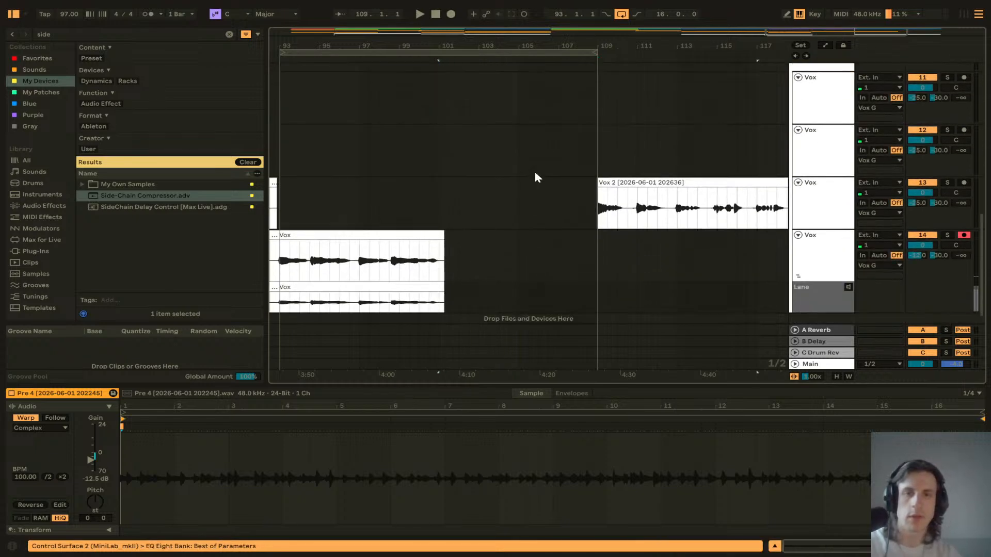
pyautogui.moveTo(630, 182); pyautogui.dragTo(475, 192)
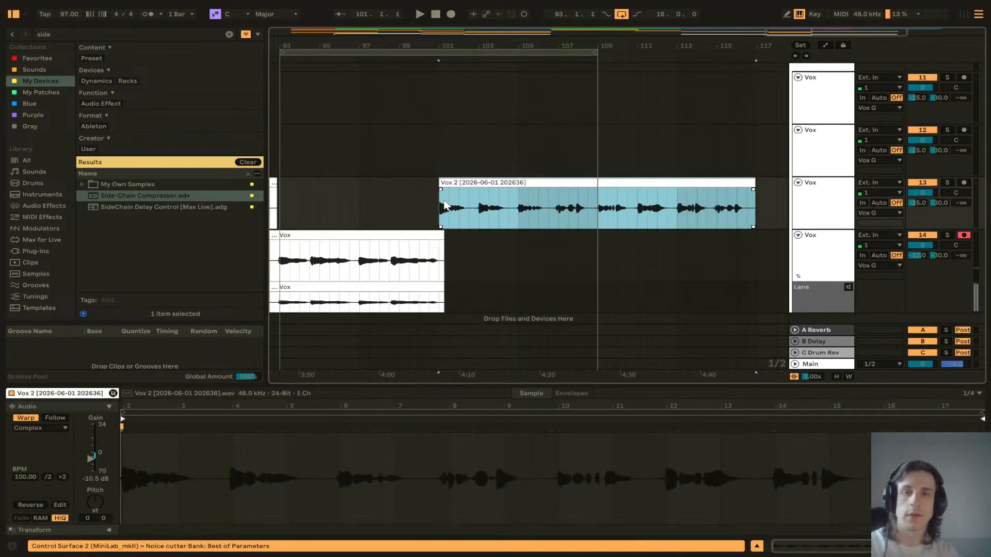
# Step: Nudge the Vox 2 clip slightly earlier so it starts exactly on bar 101
pyautogui.scroll(5, 447, 203)
pyautogui.hscroll(-2, 399, 179)
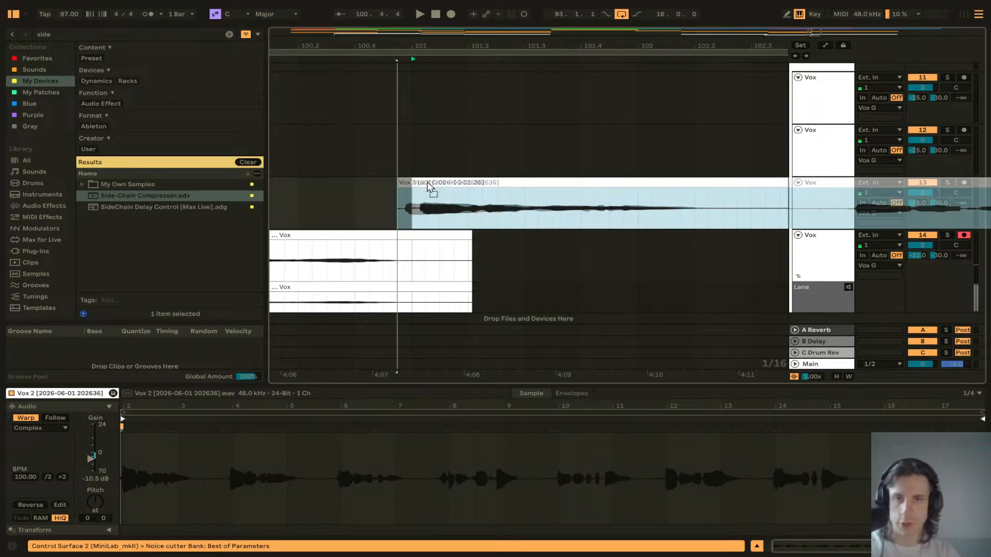
pyautogui.moveTo(428, 182); pyautogui.dragTo(416, 185)
pyautogui.scroll(-8, 416, 185)
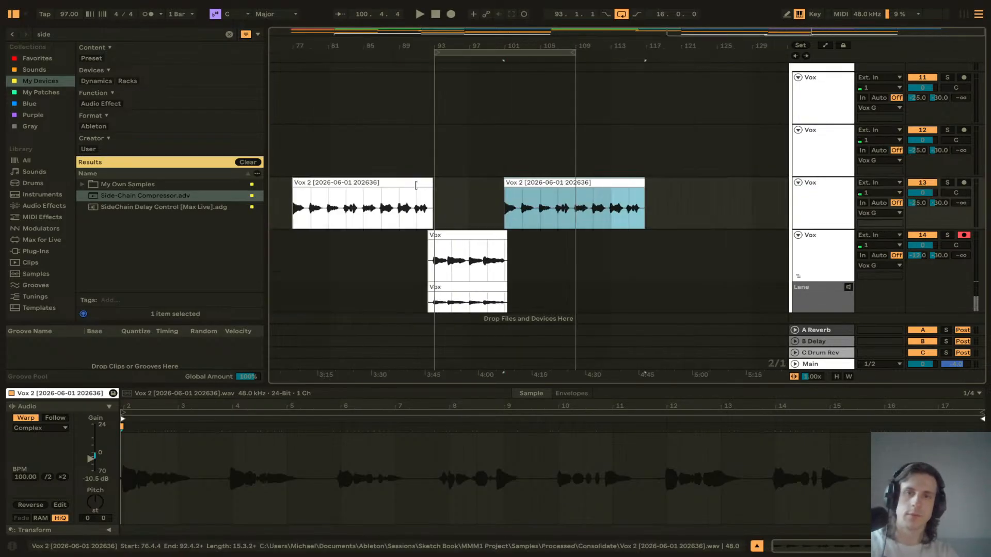
# Step: Move the C3 section marker to start at bar 101 and select the song from bar 5 to bar 117
pyautogui.scroll(10, 468, 194)
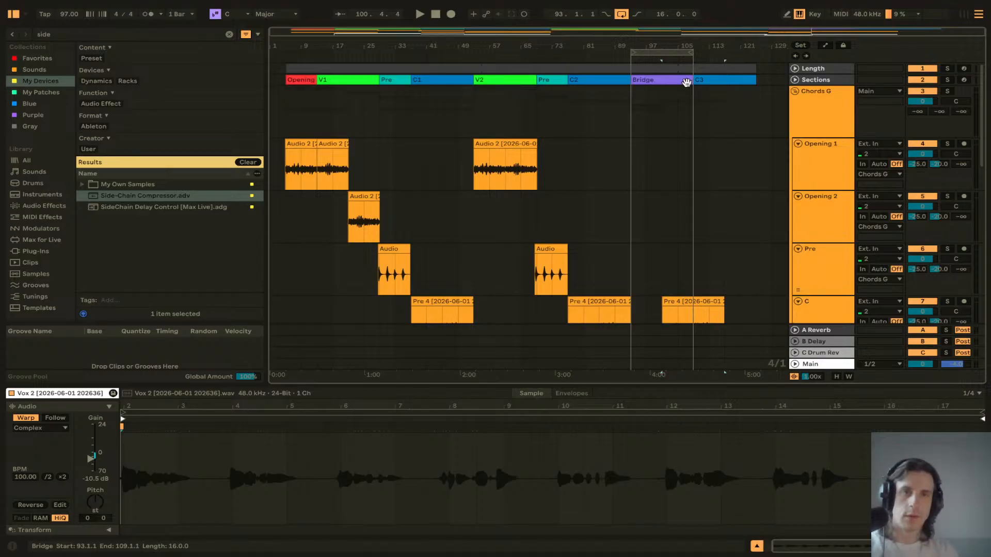
pyautogui.click(633, 151)
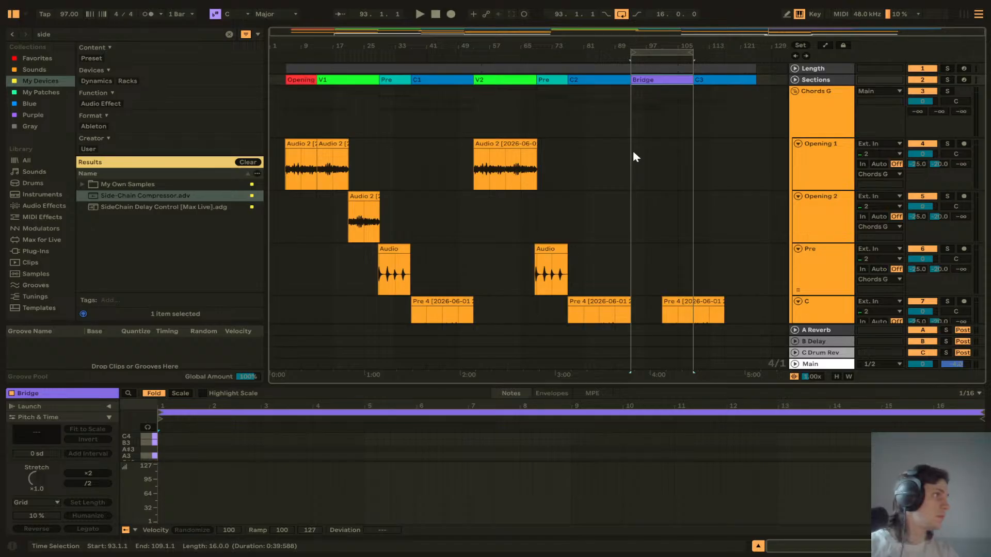
pyautogui.moveTo(692, 80); pyautogui.dragTo(725, 68)
pyautogui.click(750, 69)
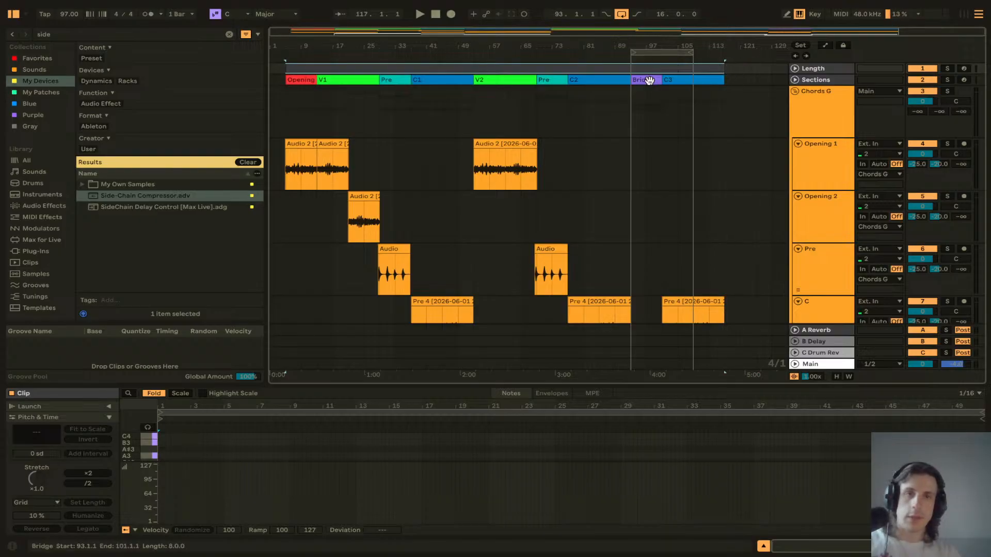
pyautogui.click(399, 70)
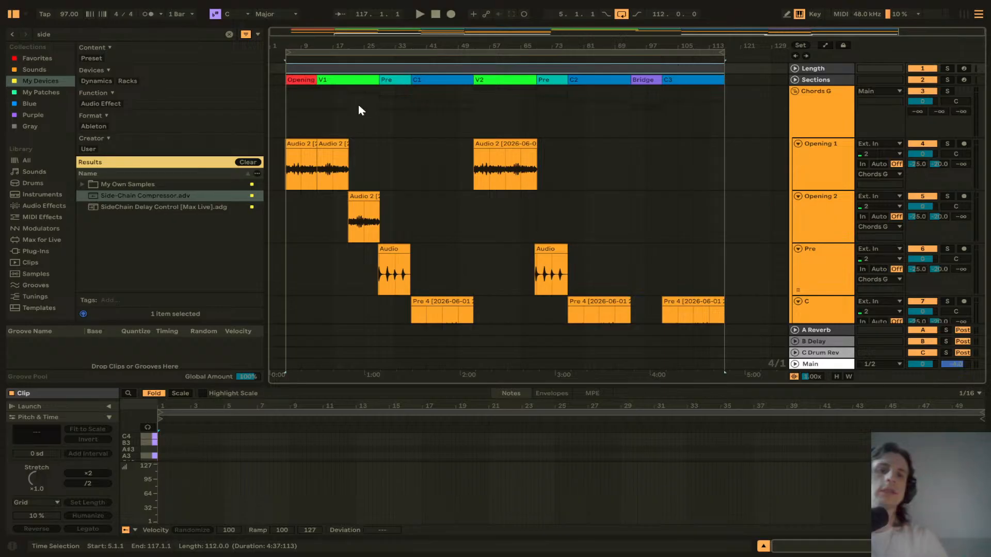
# Step: Set the tempo to 100 BPM and play the song from the beginning
pyautogui.click(69, 15)
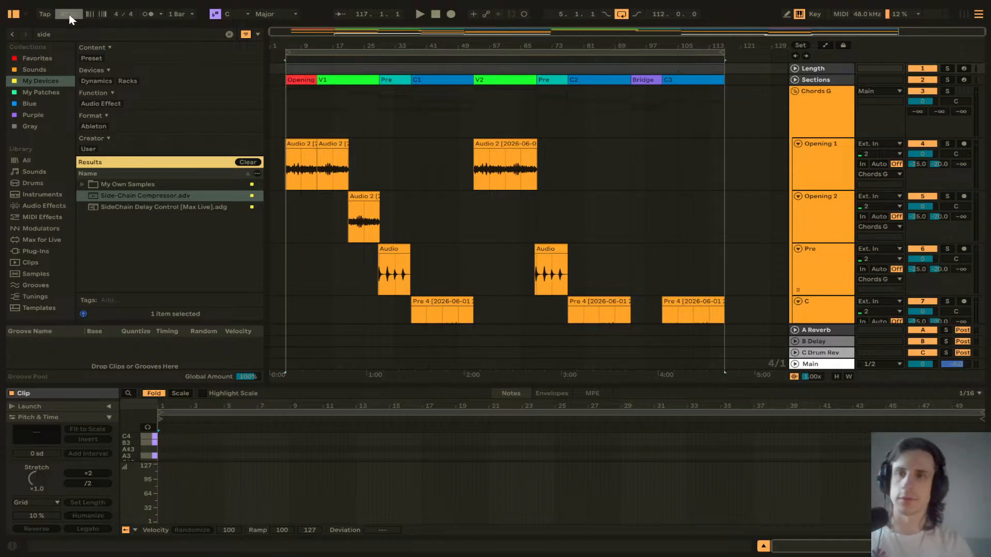
pyautogui.press('Up')
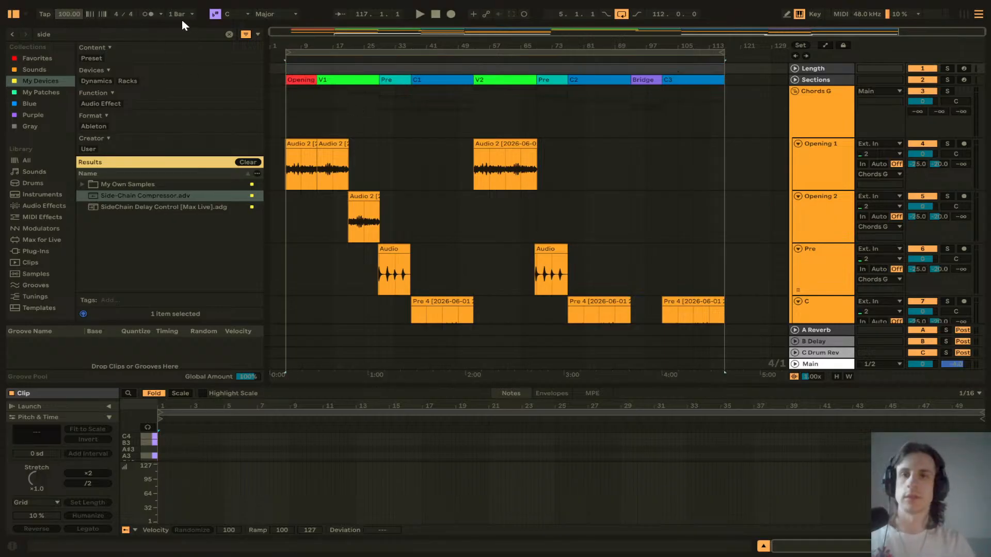
pyautogui.click(289, 106)
pyautogui.press('space')
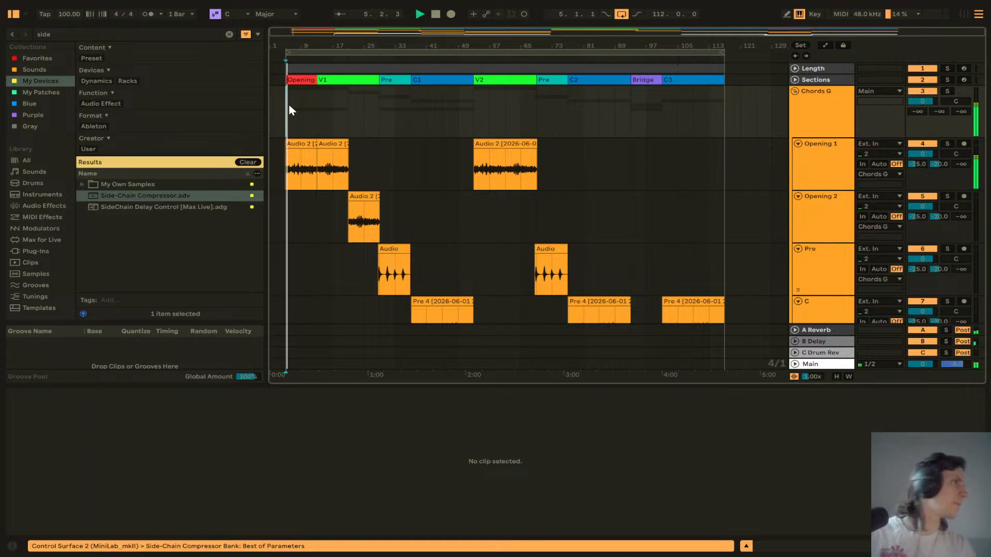
# Step: Fold every audio, MIDI and vocal track into compact rows so the whole arrangement fits in view
pyautogui.scroll(-2, 303, 136)
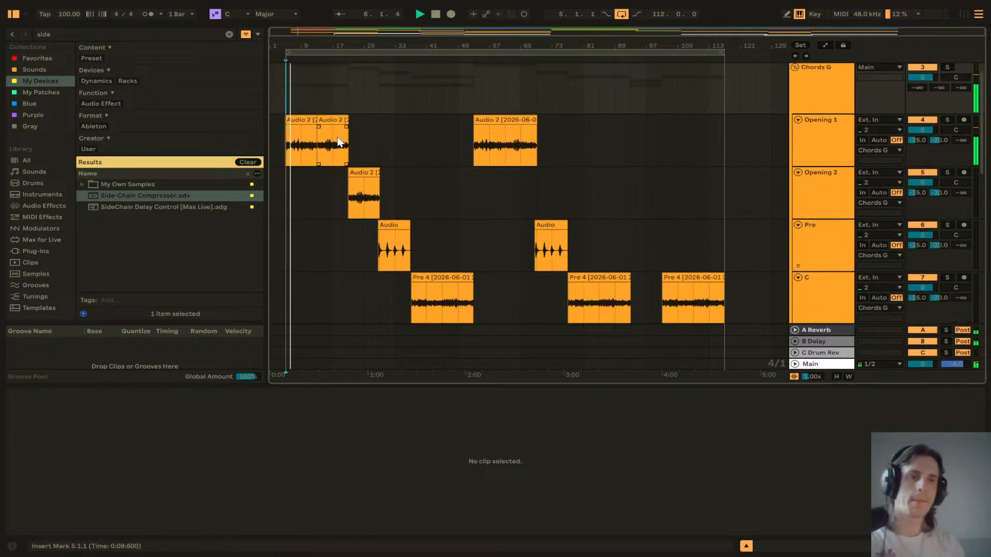
pyautogui.scroll(2, 345, 155)
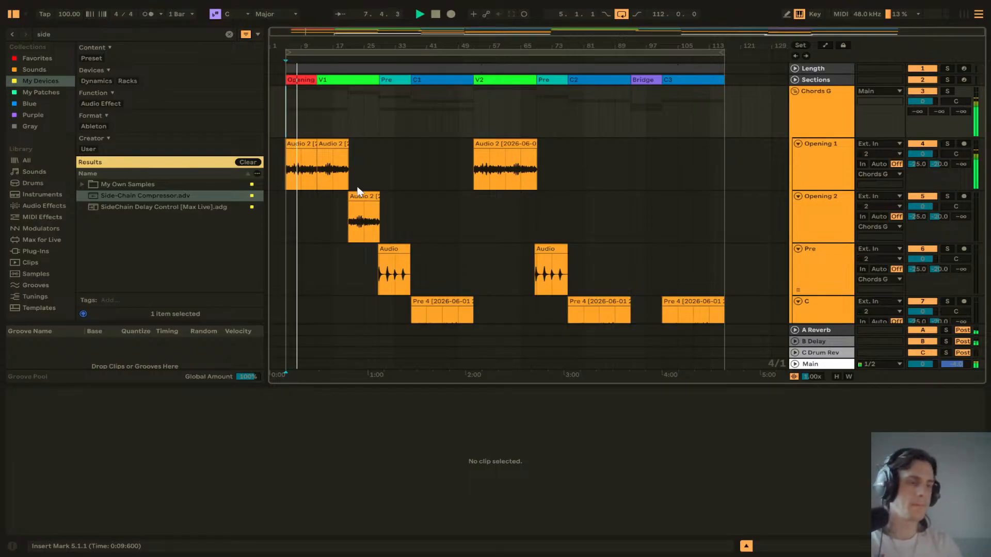
pyautogui.scroll(-6, 392, 153)
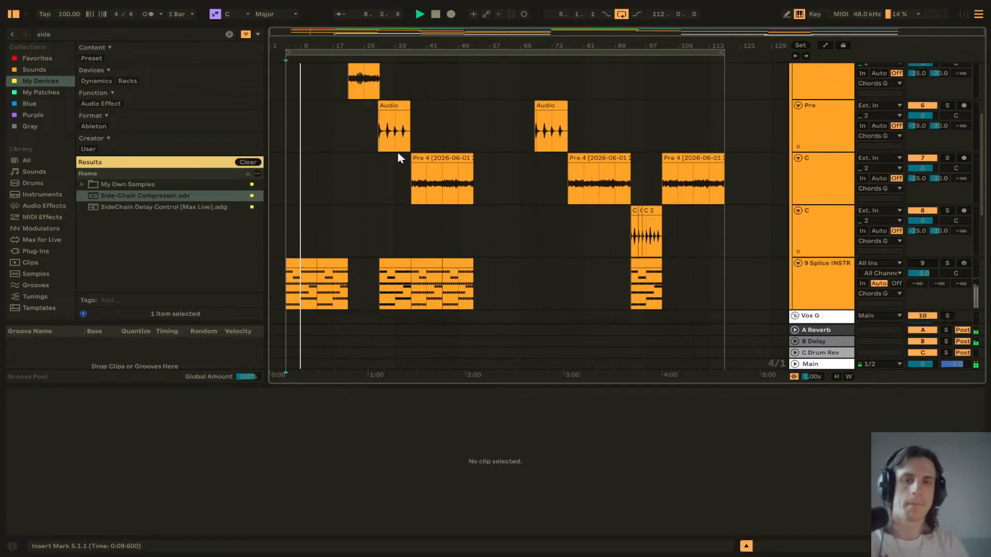
pyautogui.scroll(3, 728, 151)
pyautogui.scroll(3, 728, 152)
pyautogui.click(799, 144)
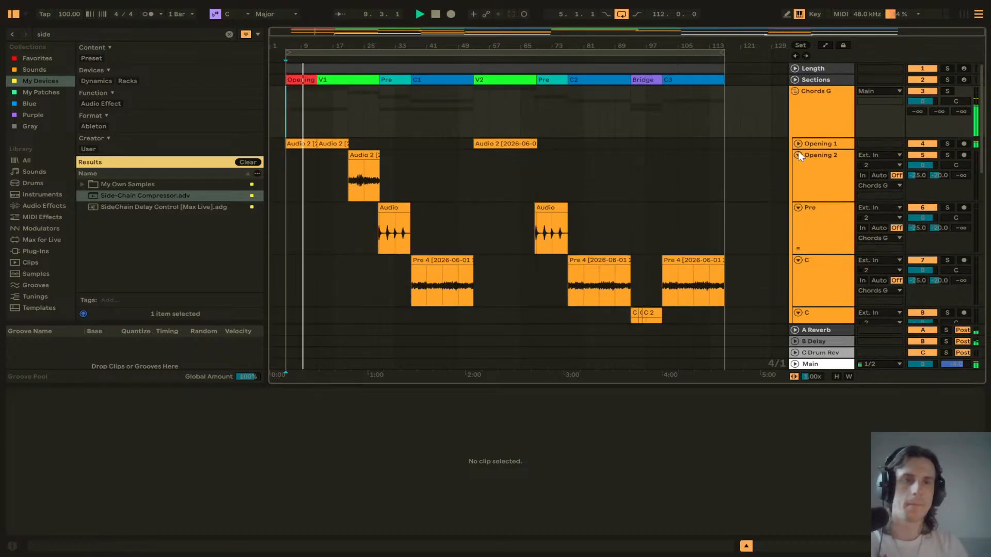
pyautogui.click(799, 154)
pyautogui.click(798, 166)
pyautogui.click(798, 178)
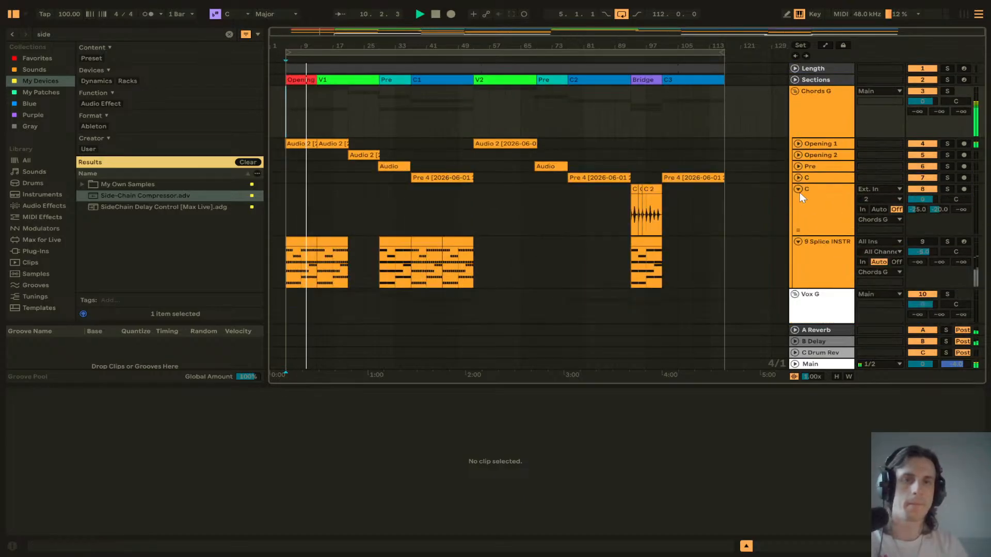
pyautogui.click(798, 189)
pyautogui.click(799, 201)
pyautogui.scroll(-1, 801, 207)
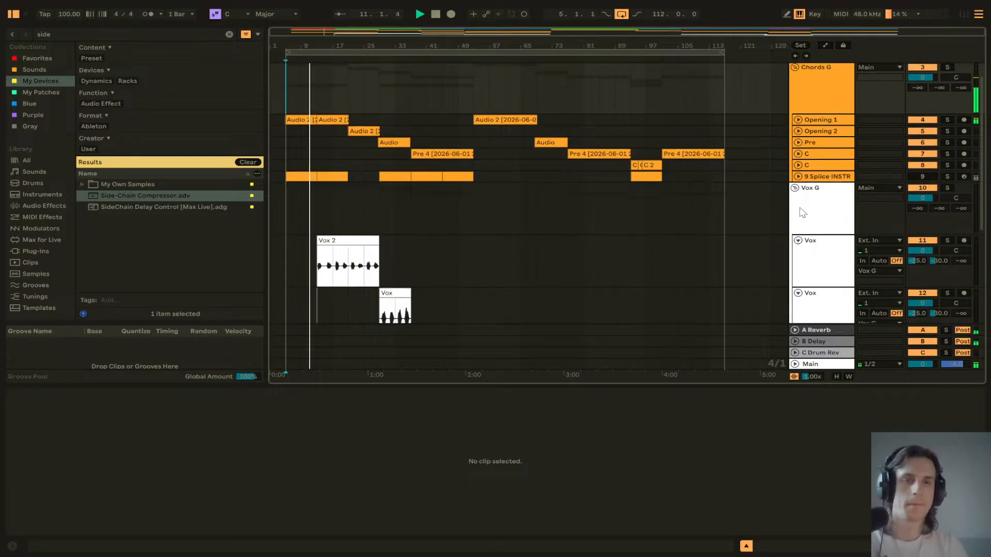
pyautogui.click(798, 240)
pyautogui.click(798, 251)
pyautogui.click(798, 264)
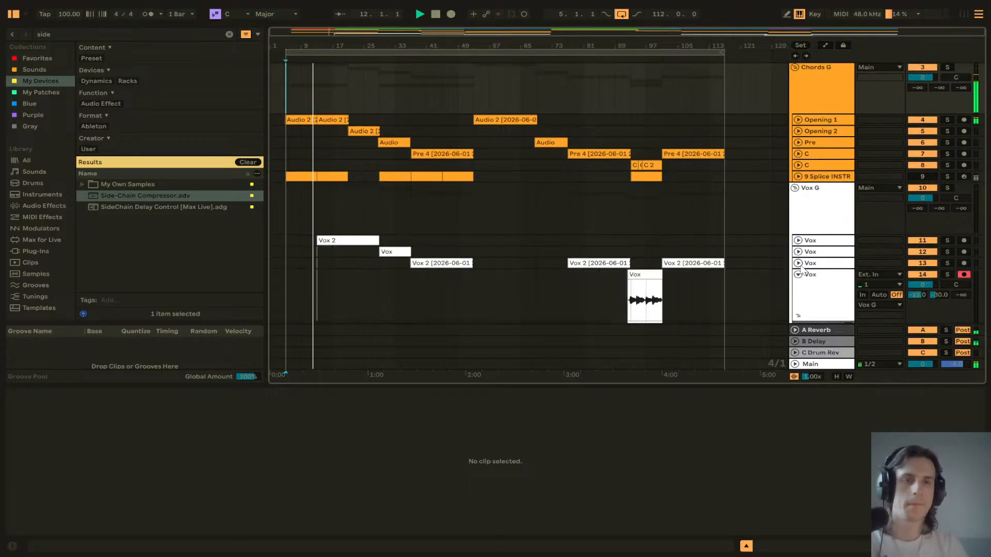
pyautogui.click(798, 275)
pyautogui.click(799, 189)
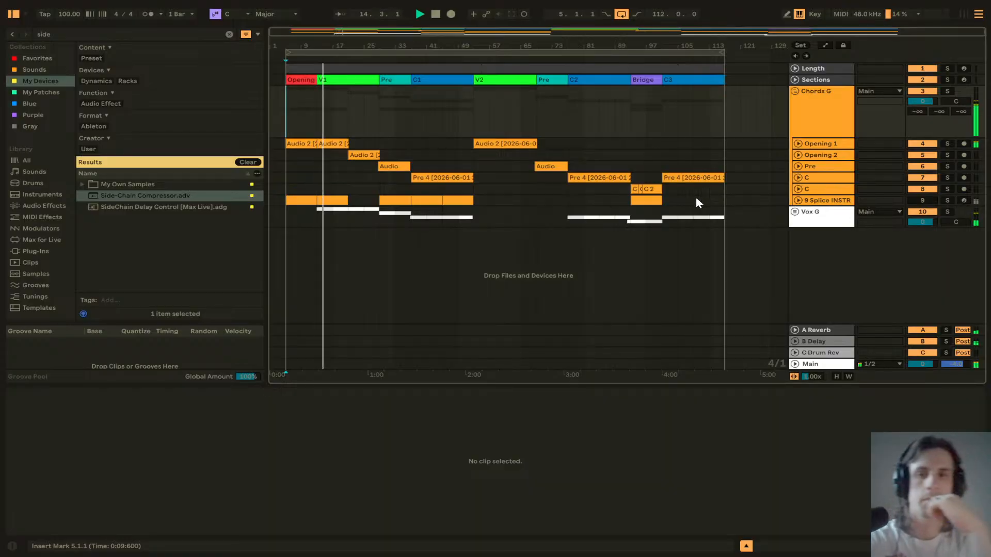
pyautogui.click(797, 215)
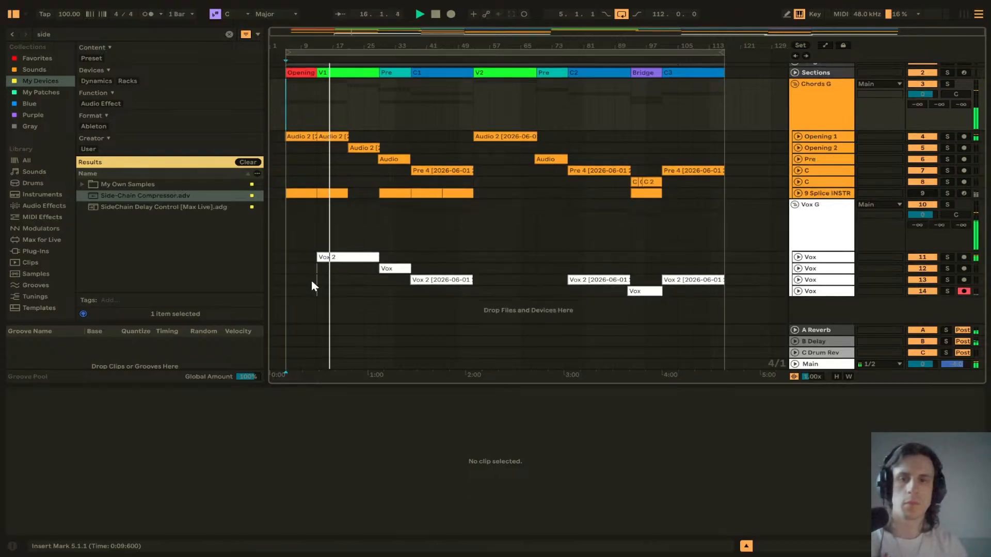
# Step: Select and delete the empty area at the start of the vocal tracks before the first Vox 2 clip
pyautogui.scroll(15, 312, 275)
pyautogui.moveTo(356, 292); pyautogui.dragTo(296, 268)
pyautogui.press('Delete')
# Step: Copy the short Vox clip from the first Pre section and paste it at bar 69 for the second Pre
pyautogui.click(376, 278)
pyautogui.scroll(-8, 376, 281)
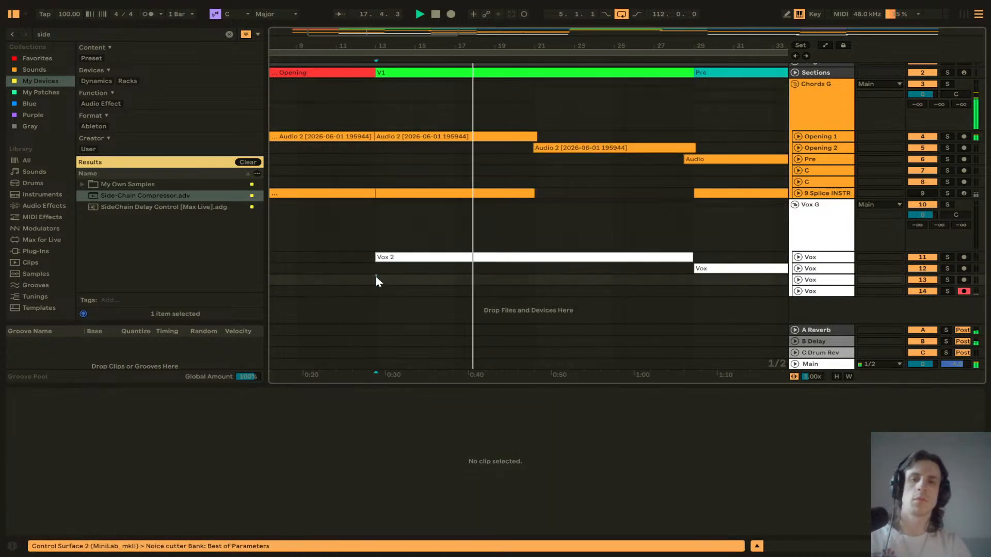
pyautogui.scroll(-6, 384, 281)
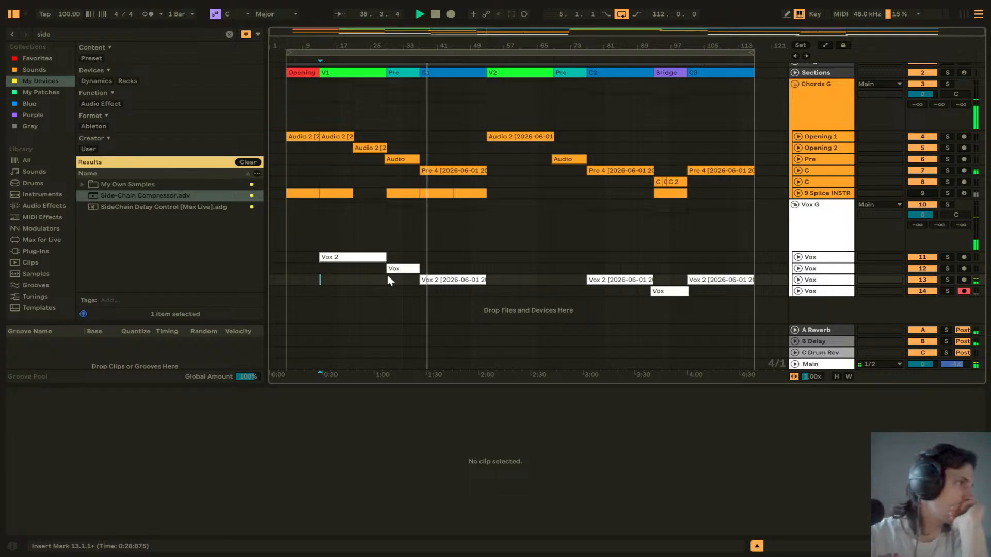
pyautogui.click(389, 278)
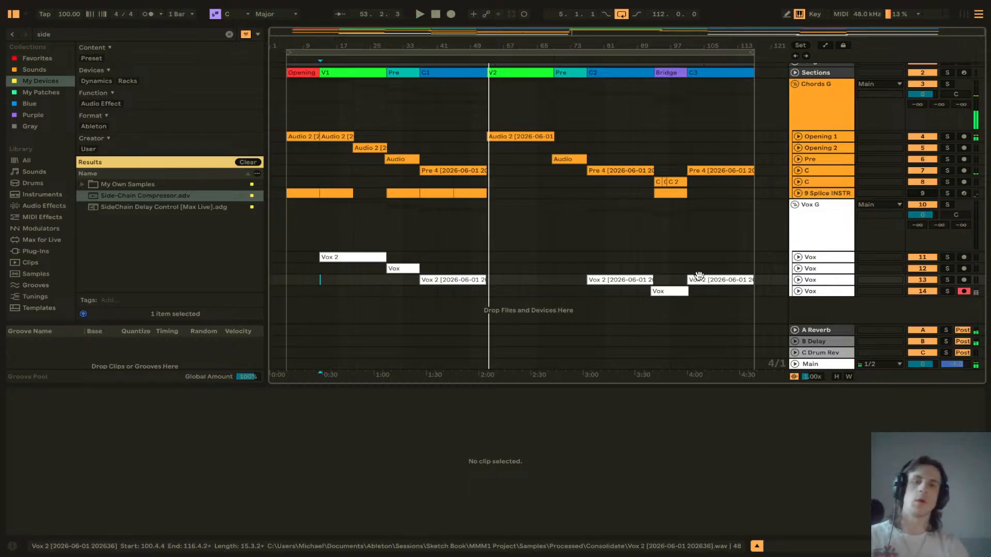
pyautogui.click(401, 269)
pyautogui.press('space')
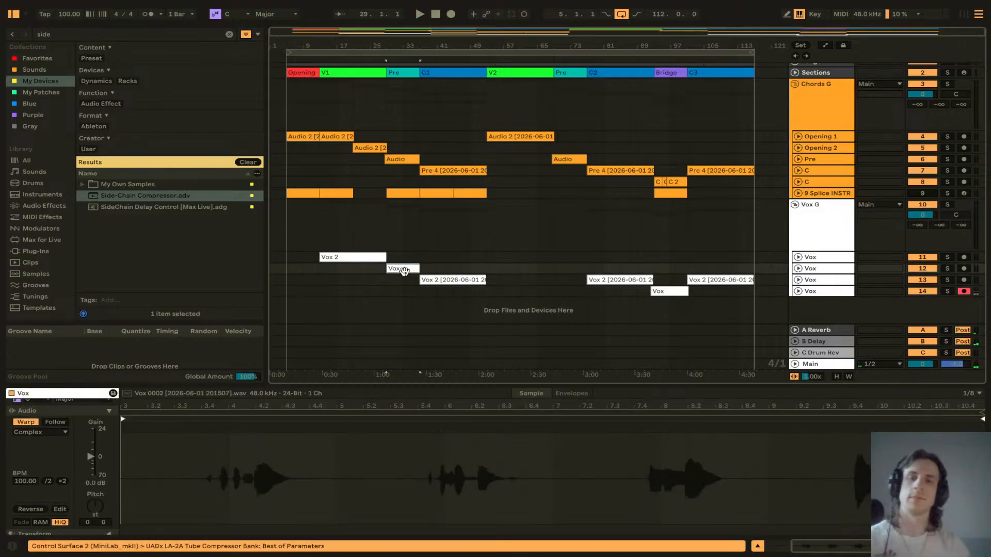
pyautogui.click(550, 268)
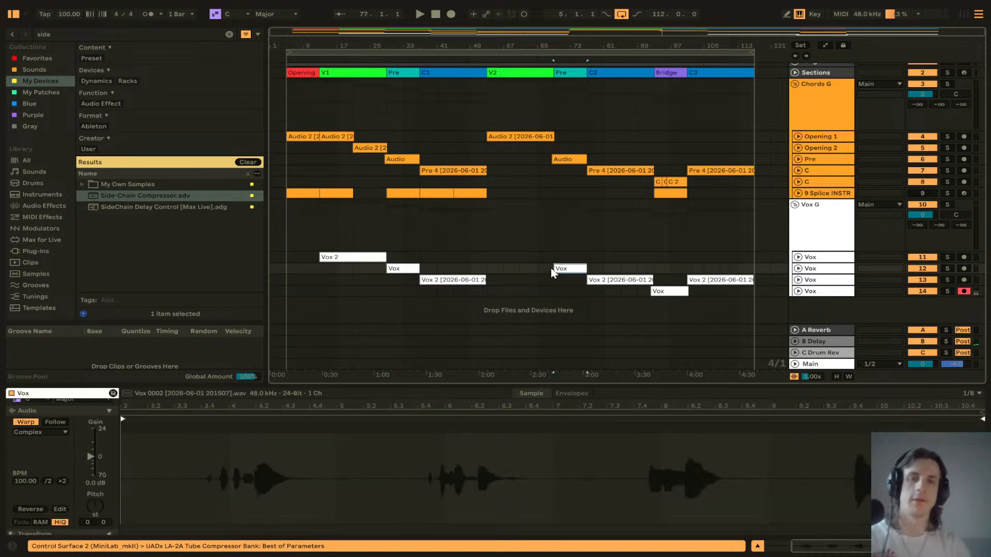
pyautogui.hotkey('ctrl', 'v')
# Step: Play back the pasted Vox clip at bar 69 to check it
pyautogui.scroll(5, 590, 258)
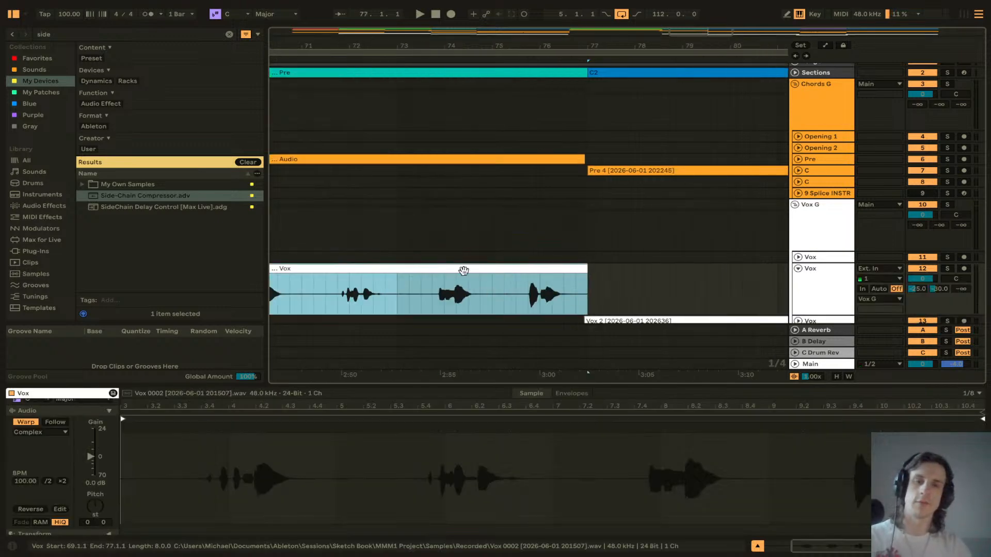
pyautogui.hscroll(-5, 460, 272)
pyautogui.hscroll(1, 446, 274)
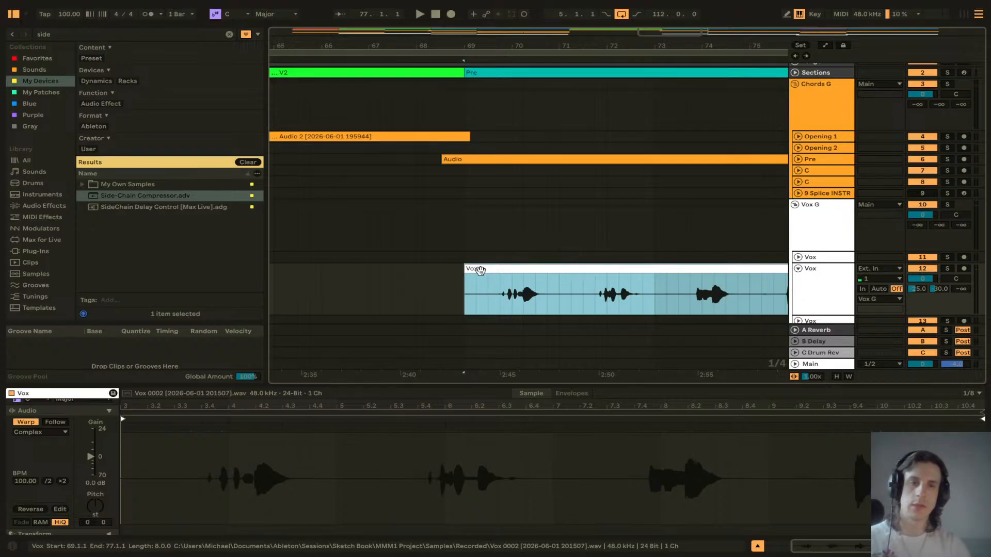
pyautogui.click(460, 283)
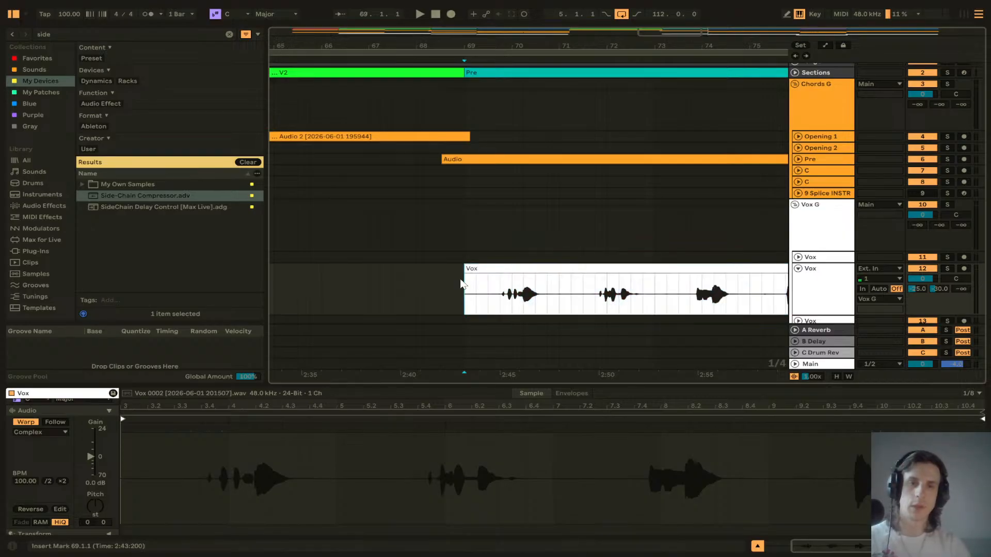
pyautogui.press('space')
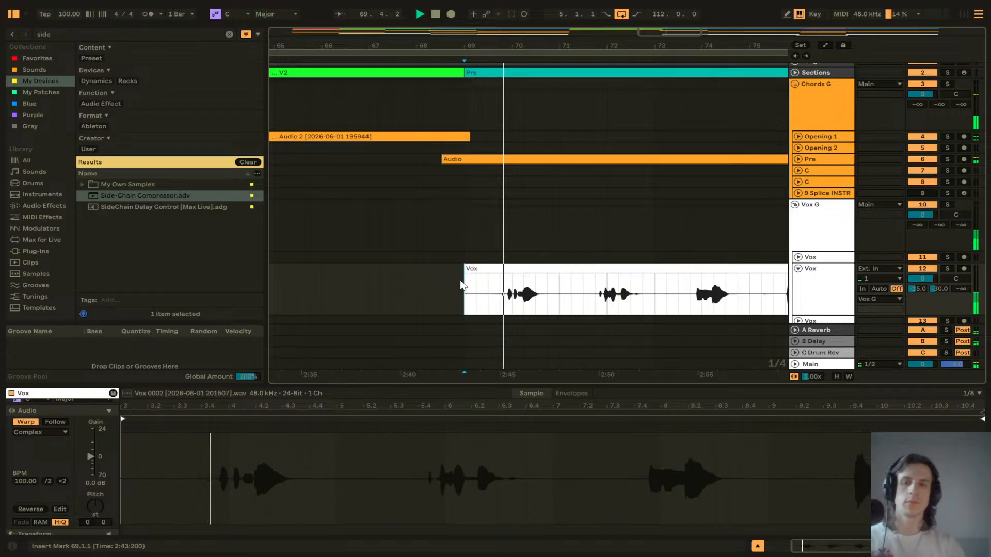
pyautogui.press('space')
# Step: Unfold the first two Vox tracks and record a new vocal take on the first one over the second verse
pyautogui.hscroll(3, 661, 265)
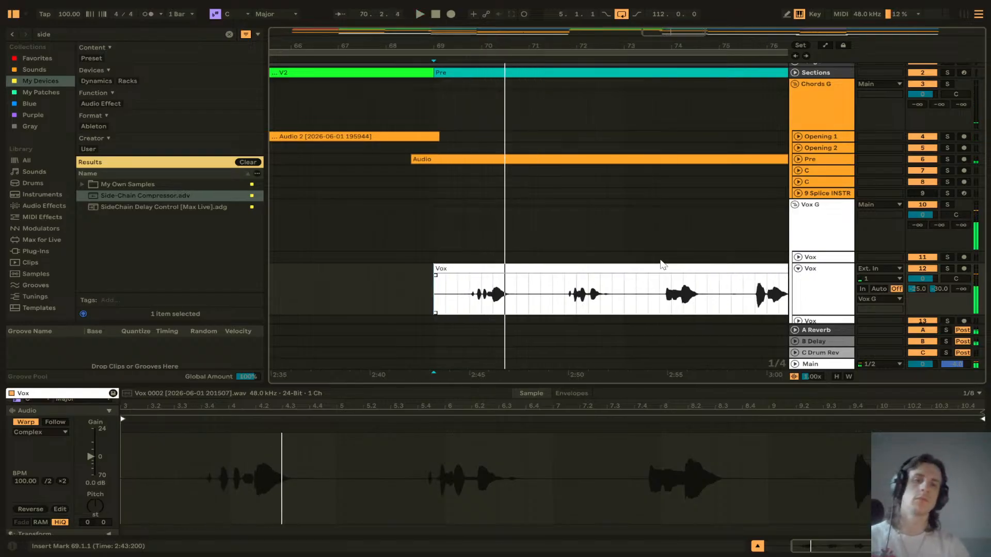
pyautogui.scroll(-4, 664, 265)
pyautogui.hscroll(-4, 653, 266)
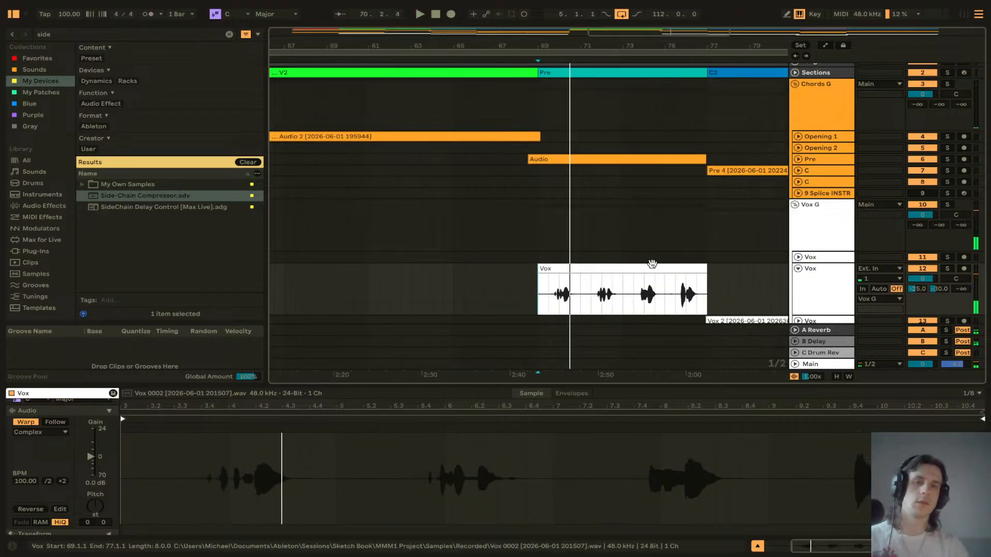
pyautogui.click(798, 268)
pyautogui.click(798, 257)
pyautogui.hscroll(-3, 407, 274)
pyautogui.click(426, 274)
pyautogui.click(440, 274)
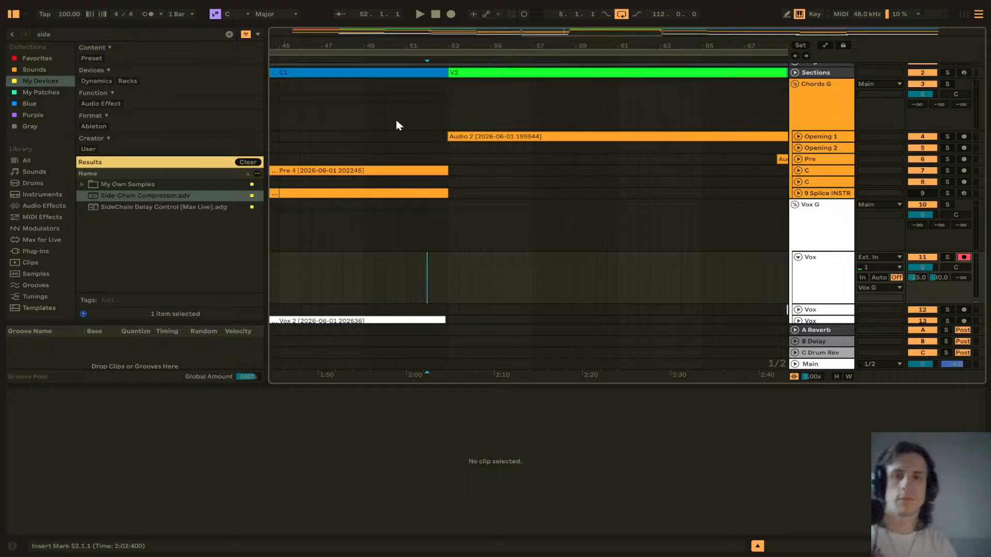
pyautogui.click(451, 16)
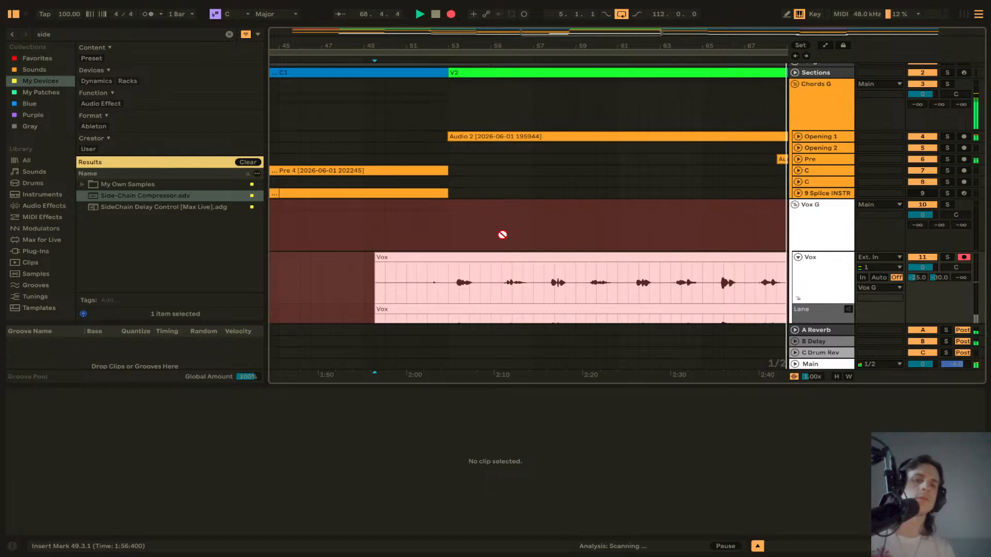
pyautogui.press('space')
# Step: Delete the extra take in the Vox track's take lane
pyautogui.hscroll(4, 503, 230)
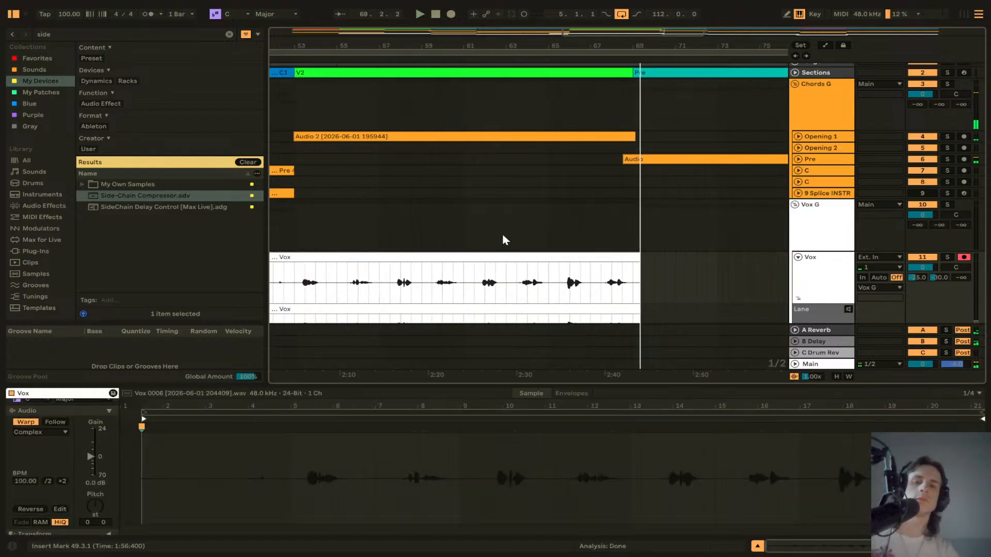
pyautogui.scroll(-5, 504, 230)
pyautogui.scroll(-2, 503, 229)
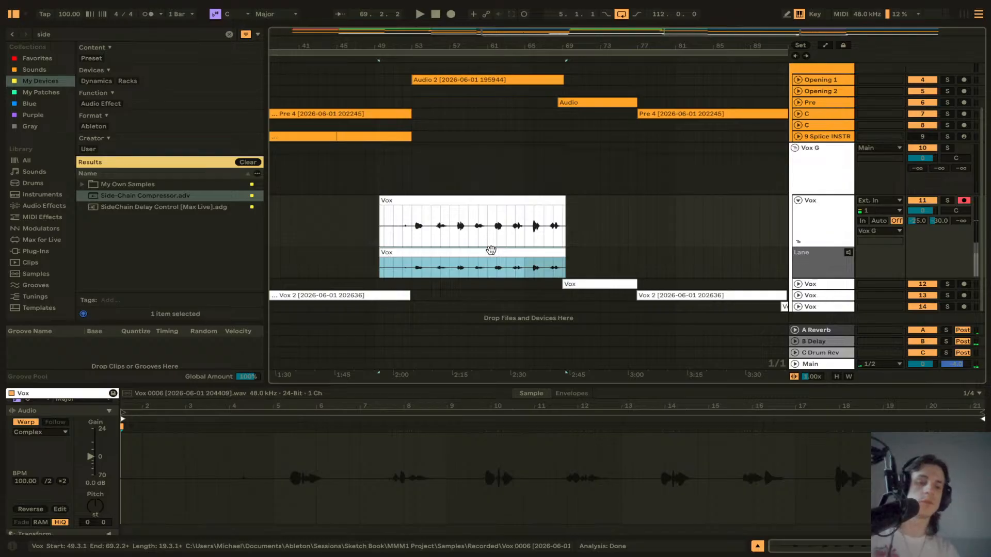
pyautogui.press('Delete')
# Step: Split the new Vox take at bar 53 and delete the part before it
pyautogui.scroll(5, 413, 232)
pyautogui.click(412, 230)
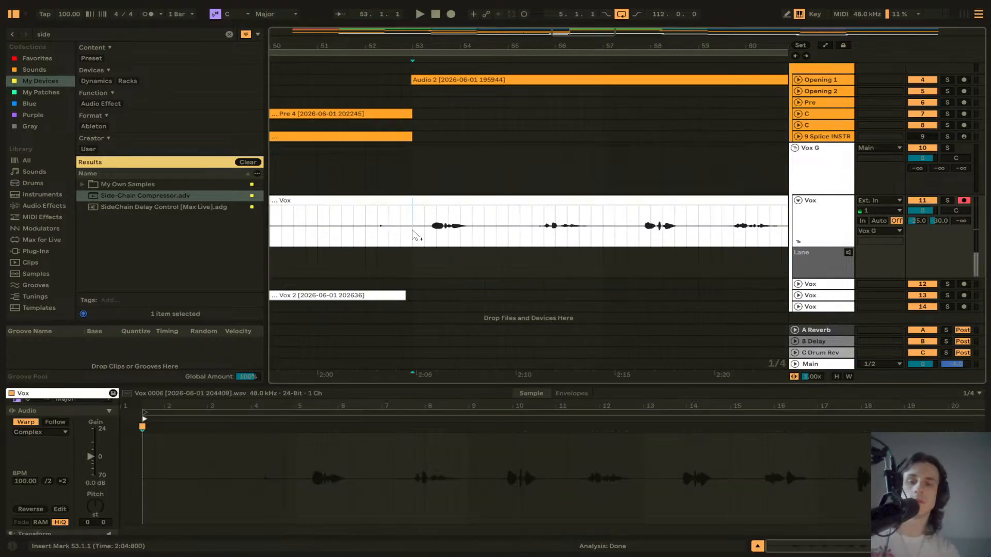
pyautogui.hotkey('ctrl', 'e')
pyautogui.click(374, 201)
pyautogui.press('Delete')
# Step: Play the arrangement from bar 93 to review the vocals in the bridge
pyautogui.click(429, 183)
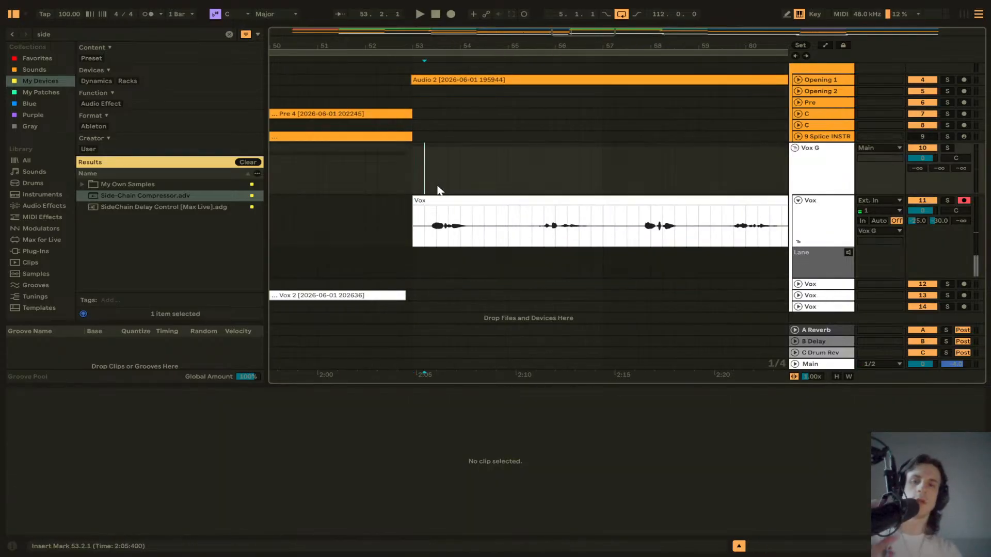
pyautogui.scroll(-6, 450, 199)
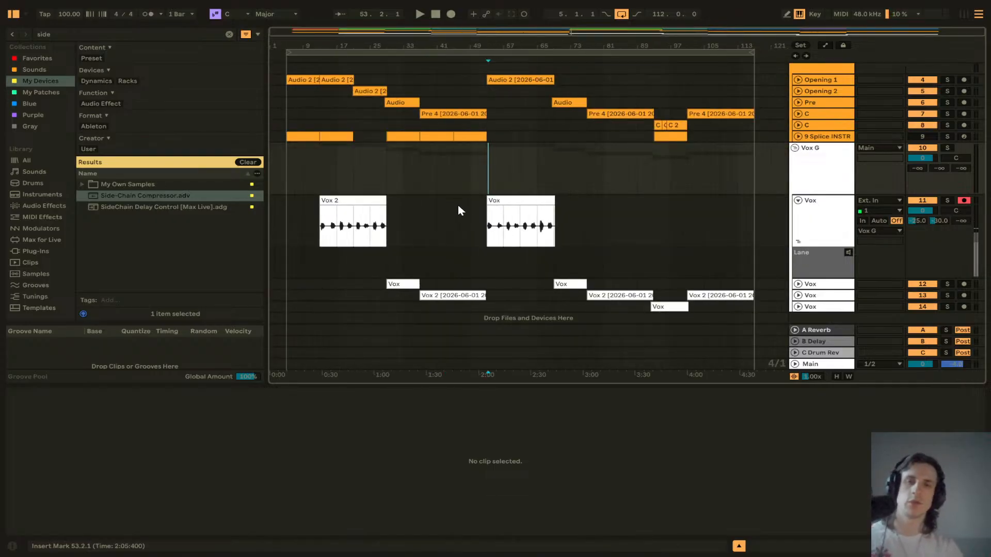
pyautogui.scroll(-1, 448, 173)
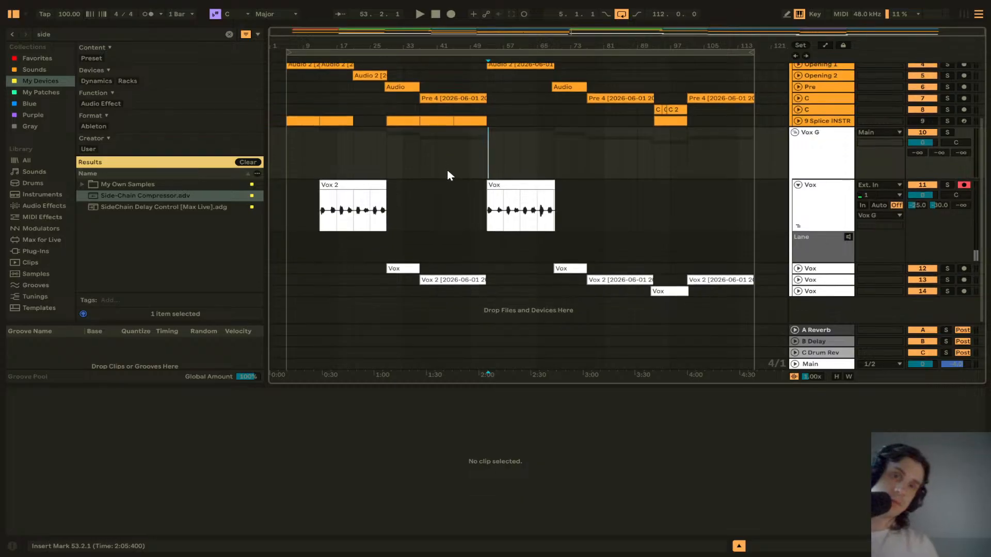
pyautogui.click(653, 260)
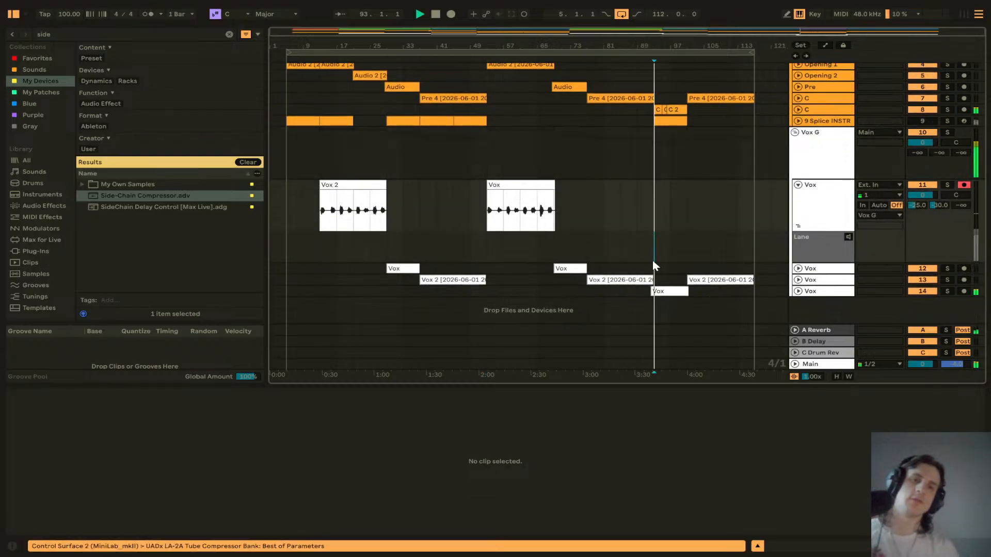
pyautogui.press('space')
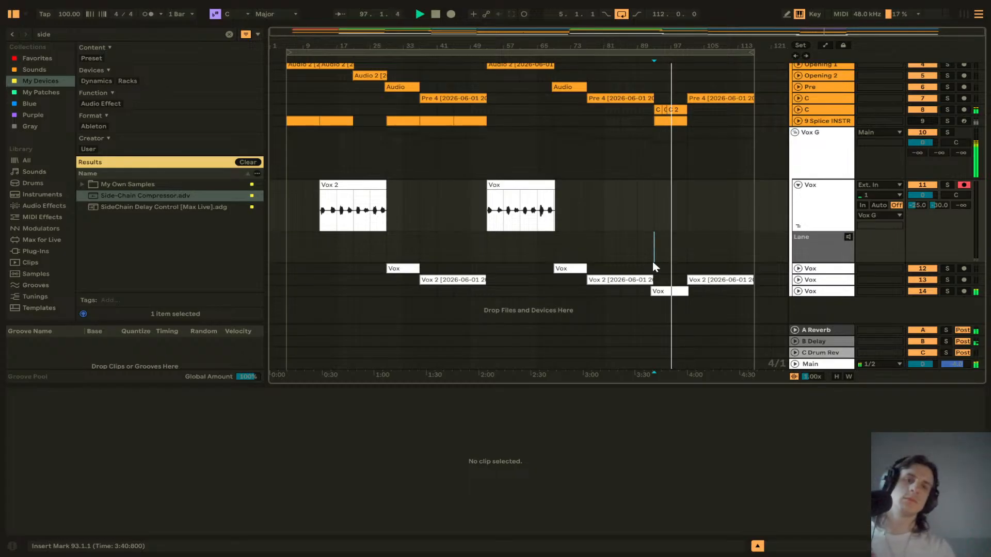
pyautogui.press('space')
# Step: Fold the first Vox track with its take lane and play the song from bar 53
pyautogui.click(798, 226)
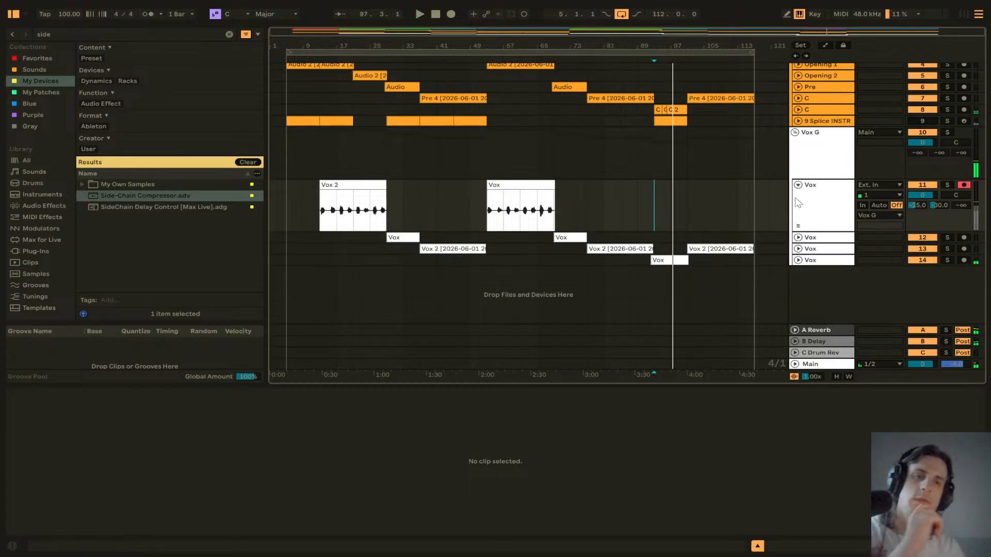
pyautogui.click(798, 186)
pyautogui.click(490, 181)
pyautogui.press('space')
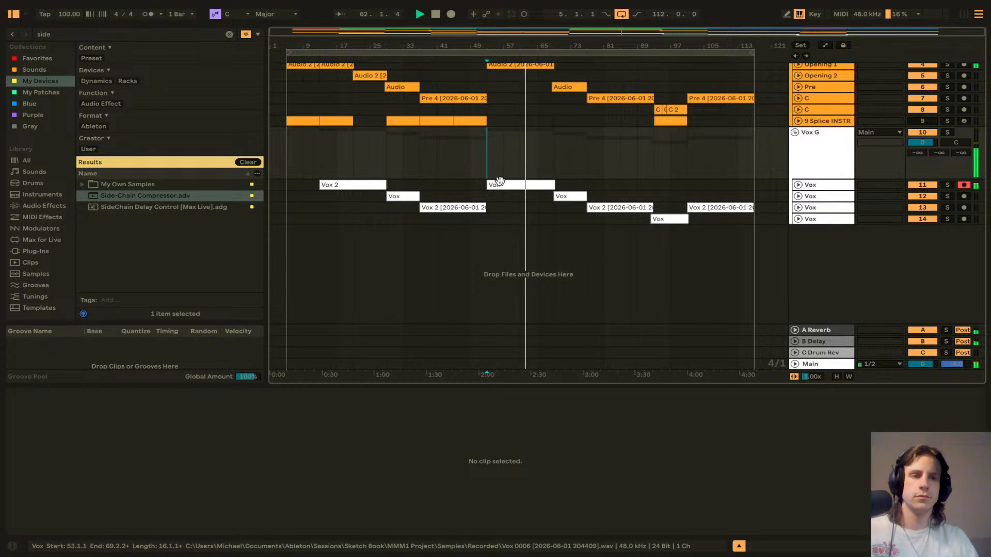
# Step: Save the set
pyautogui.scroll(2, 551, 160)
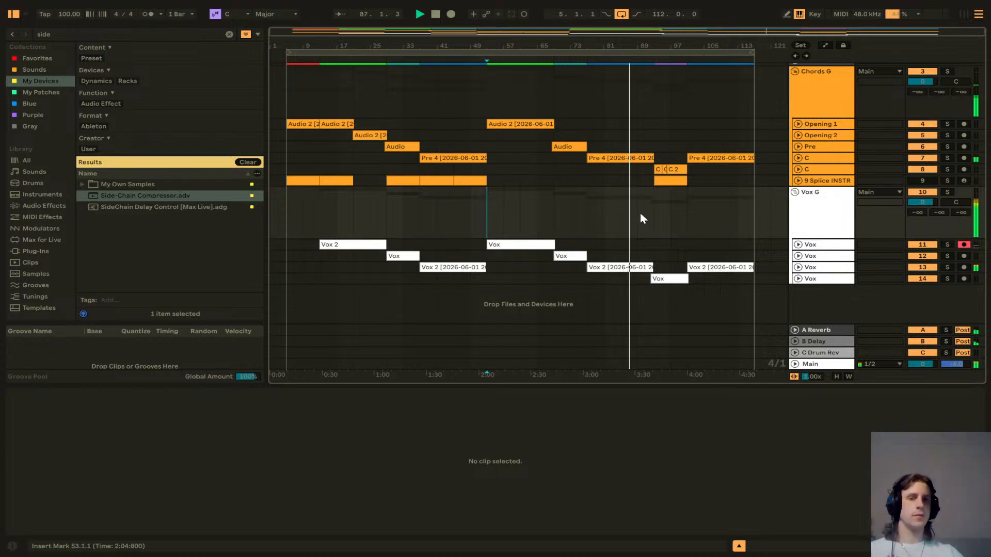
pyautogui.click(587, 221)
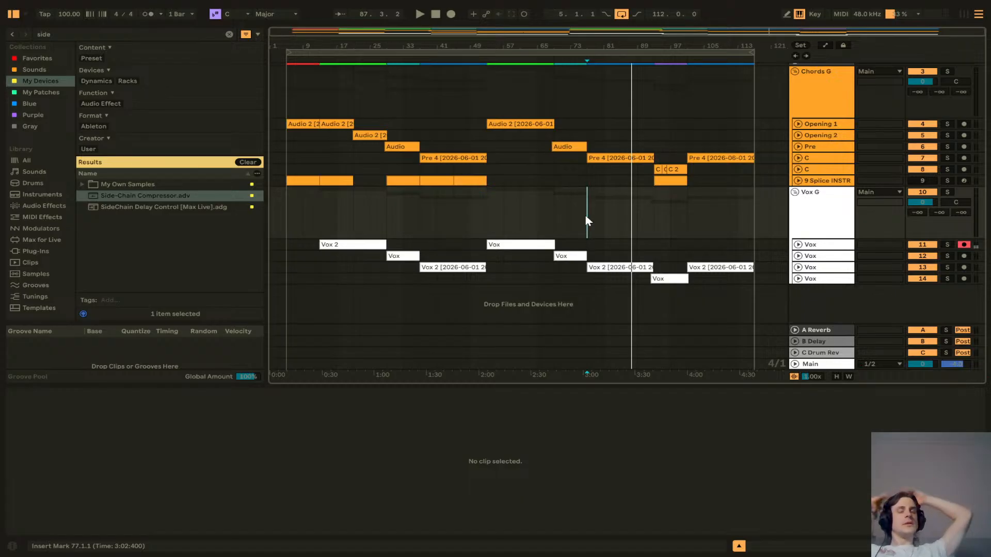
pyautogui.hotkey('ctrl', 's')
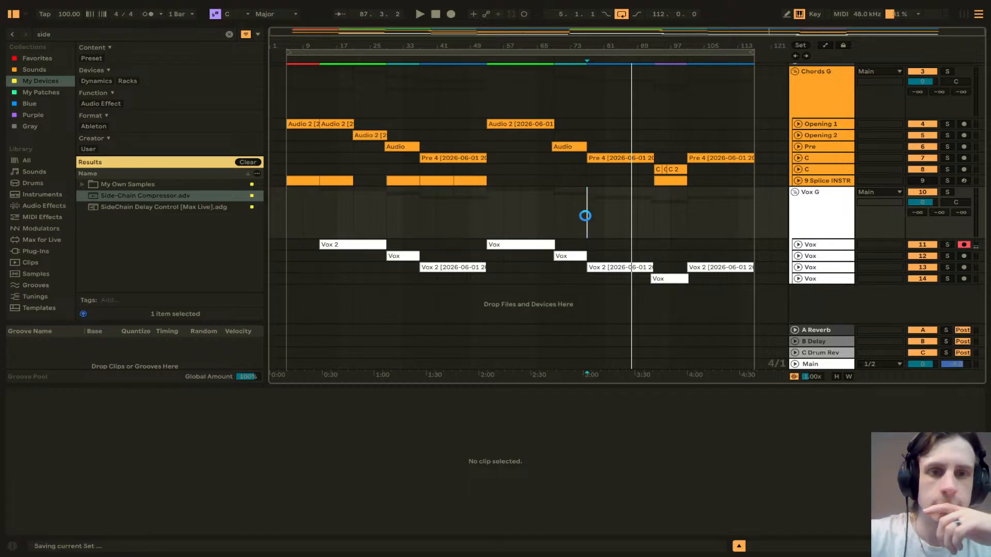
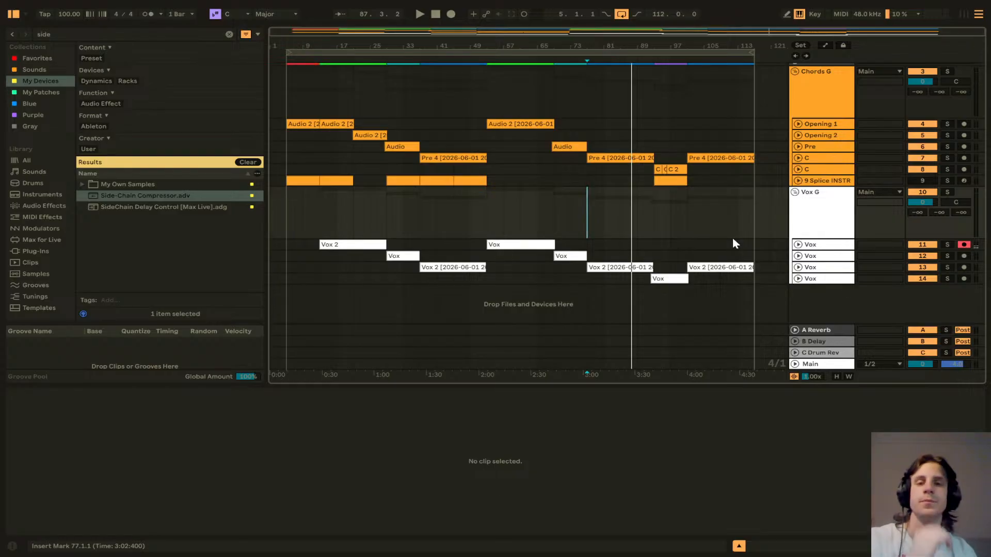
# Step: Raise the song tempo to 115 BPM while playing the arrangement from bar 13
pyautogui.click(480, 220)
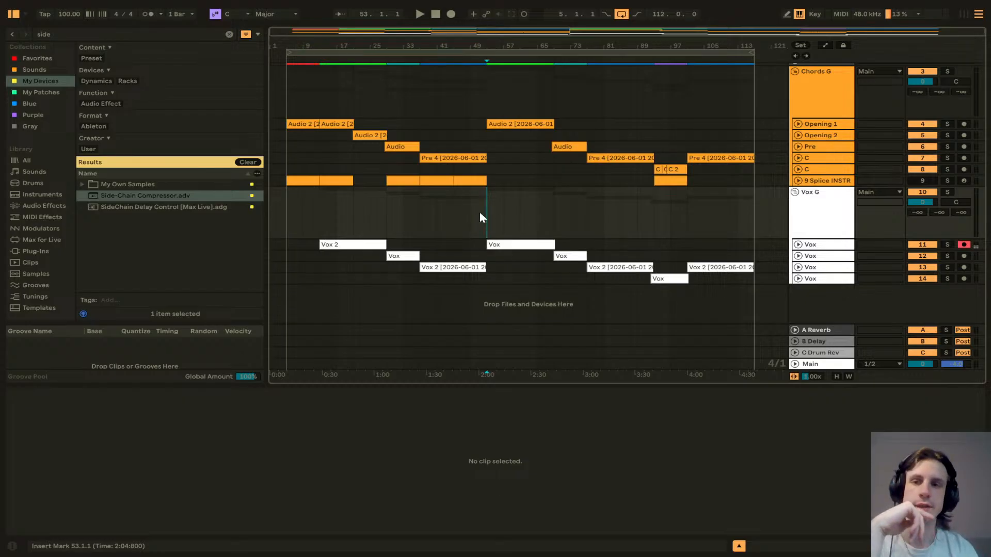
pyautogui.click(72, 14)
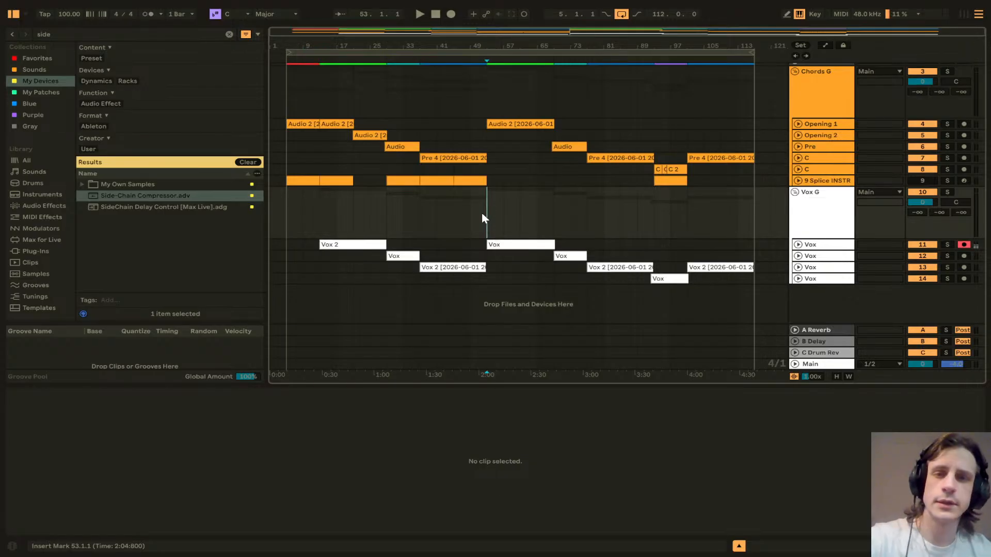
pyautogui.click(284, 105)
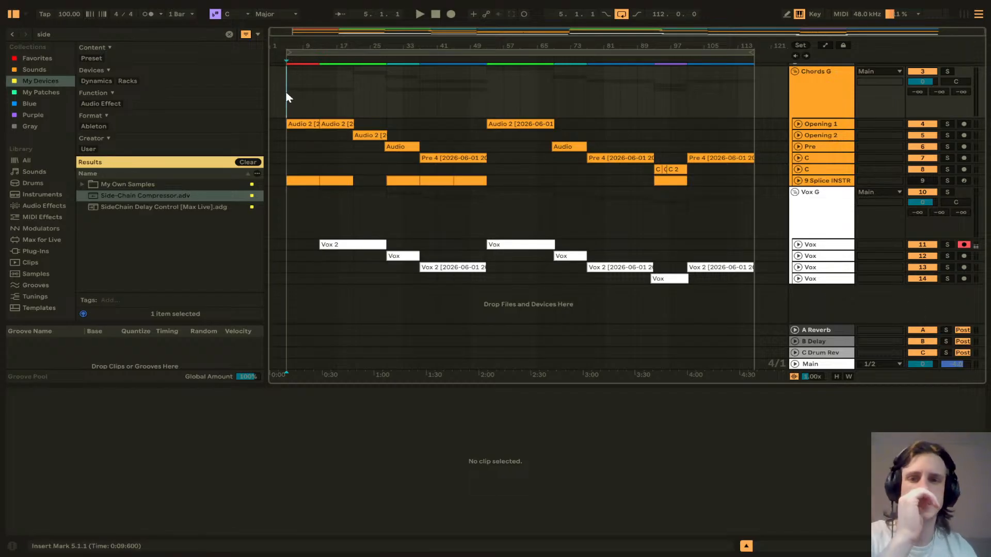
pyautogui.click(319, 106)
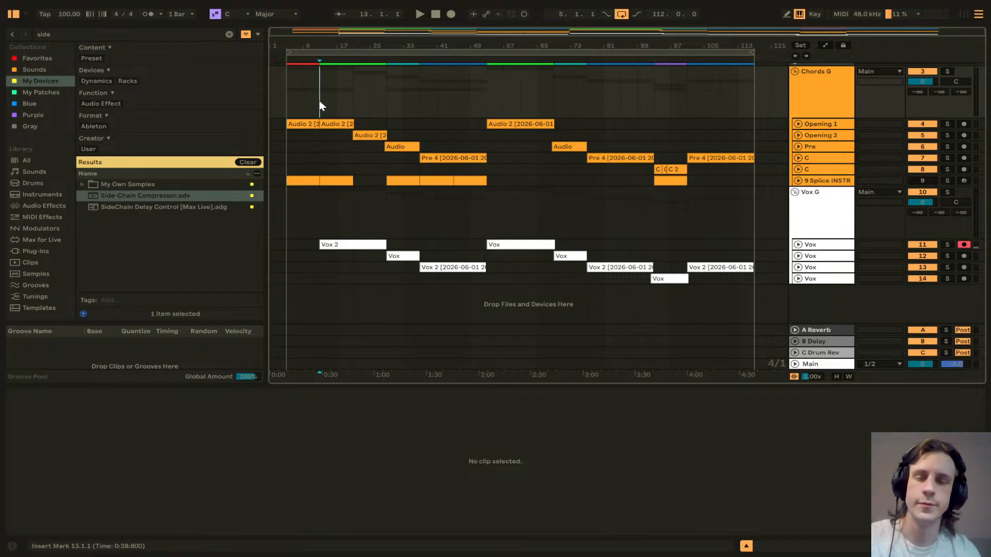
pyautogui.press('space')
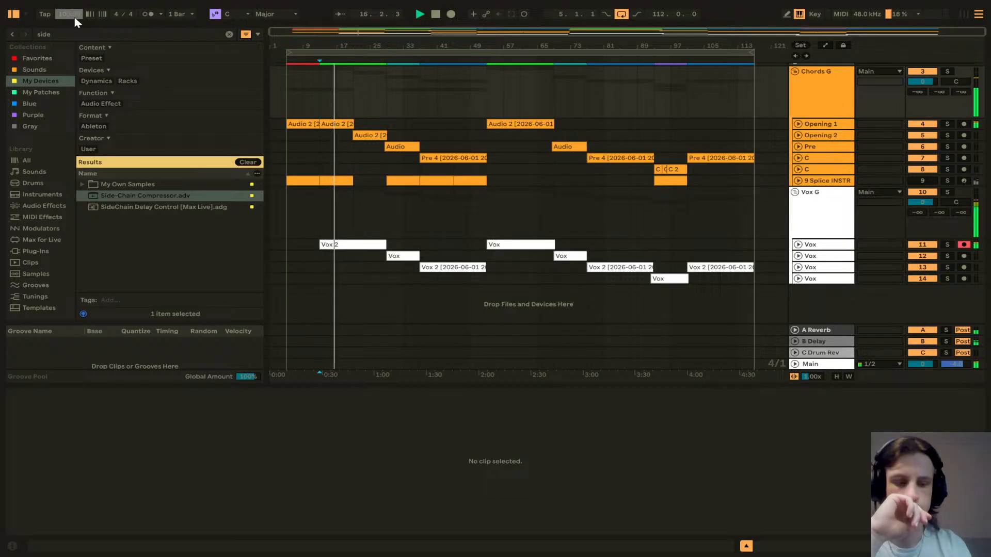
pyautogui.scroll(5, 76, 21)
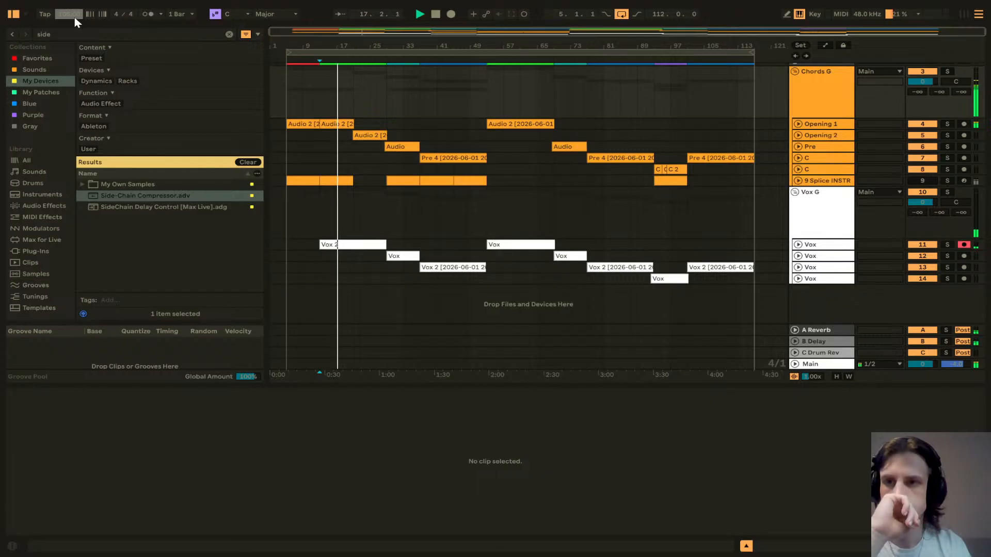
pyautogui.scroll(2, 76, 21)
pyautogui.scroll(2, 76, 21)
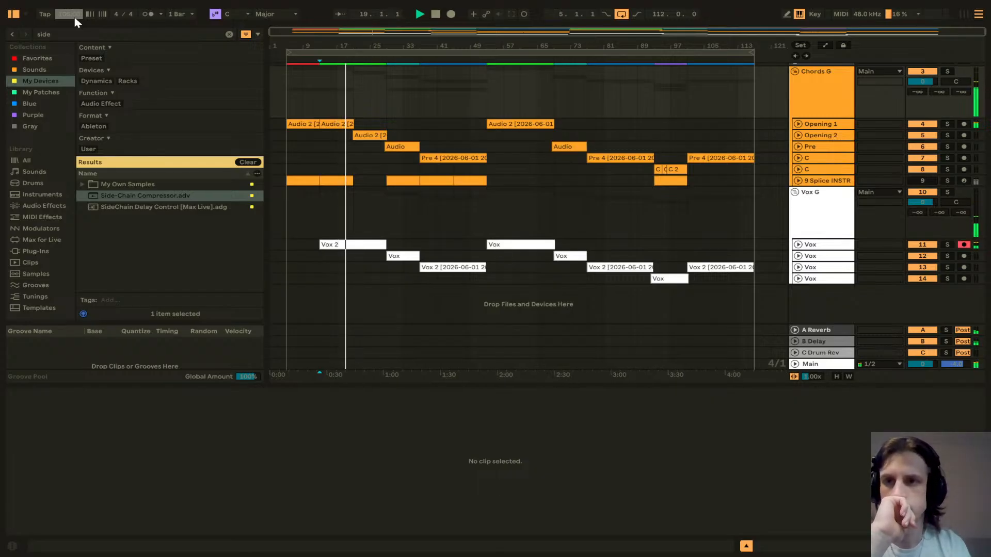
pyautogui.scroll(2, 76, 21)
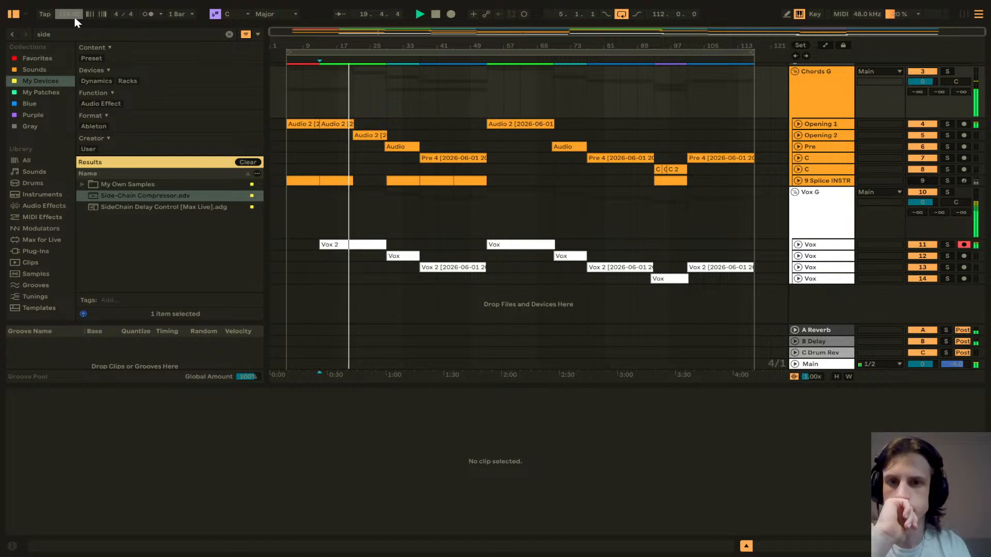
pyautogui.scroll(2, 76, 21)
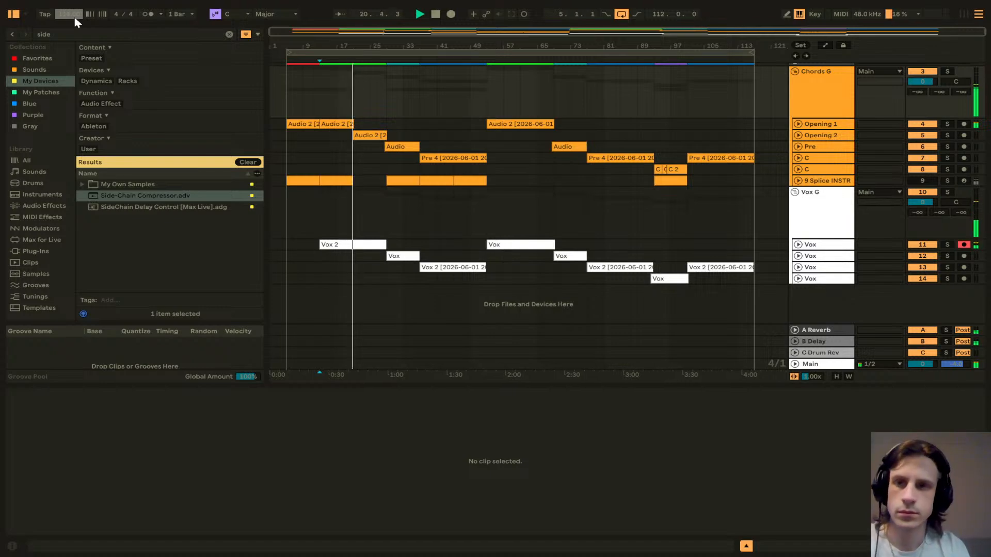
pyautogui.scroll(1, 76, 21)
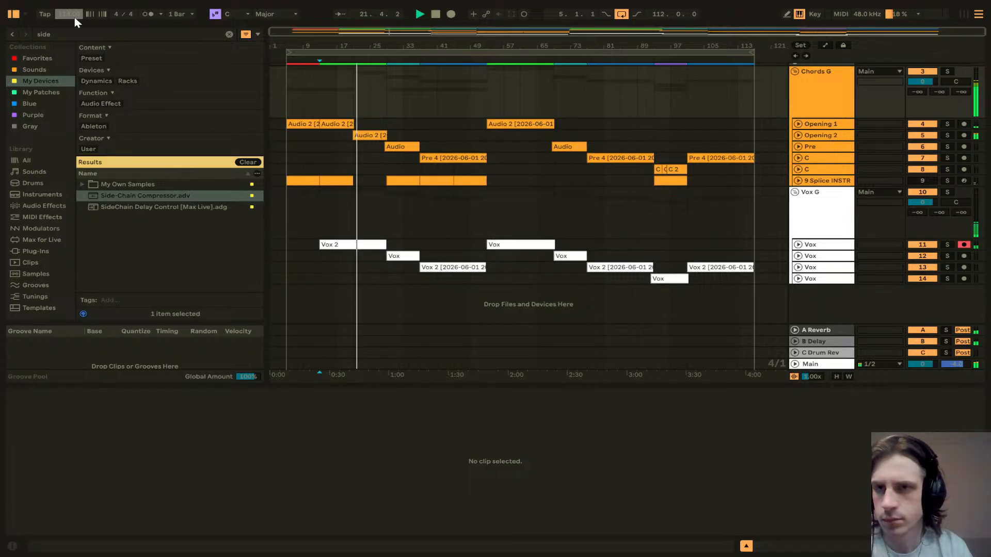
pyautogui.scroll(1, 76, 22)
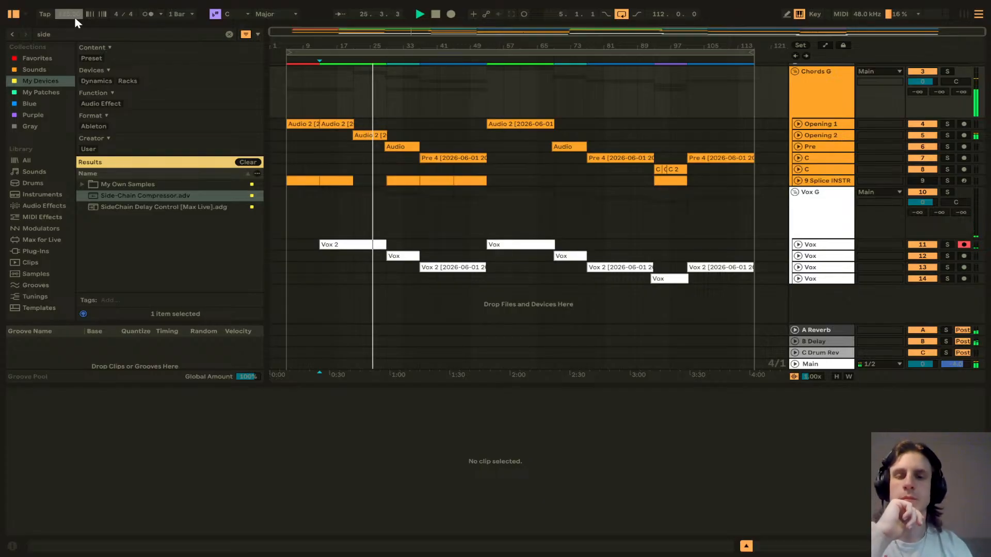
pyautogui.press('space')
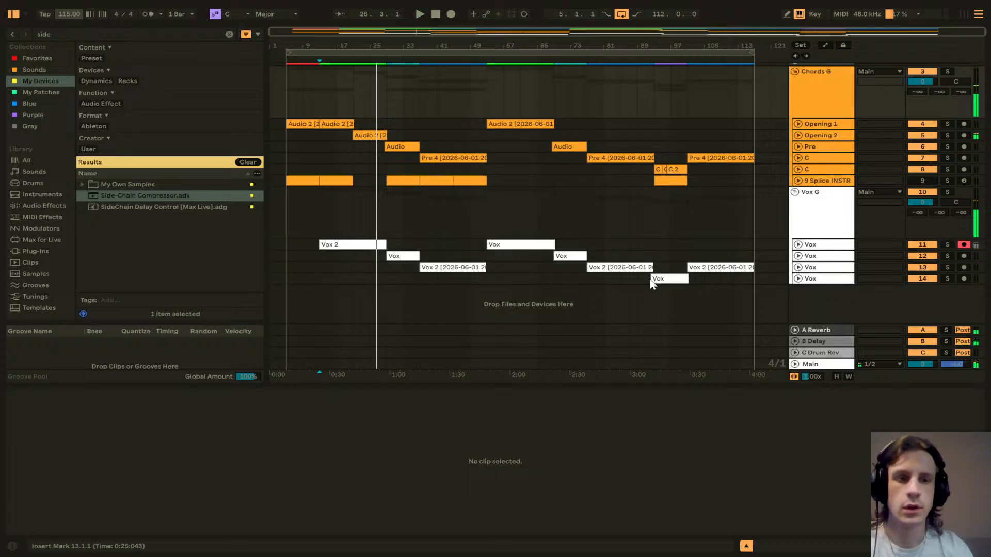
# Step: Unfold the Main track and show its Song Tempo automation lane
pyautogui.click(812, 364)
pyautogui.click(796, 365)
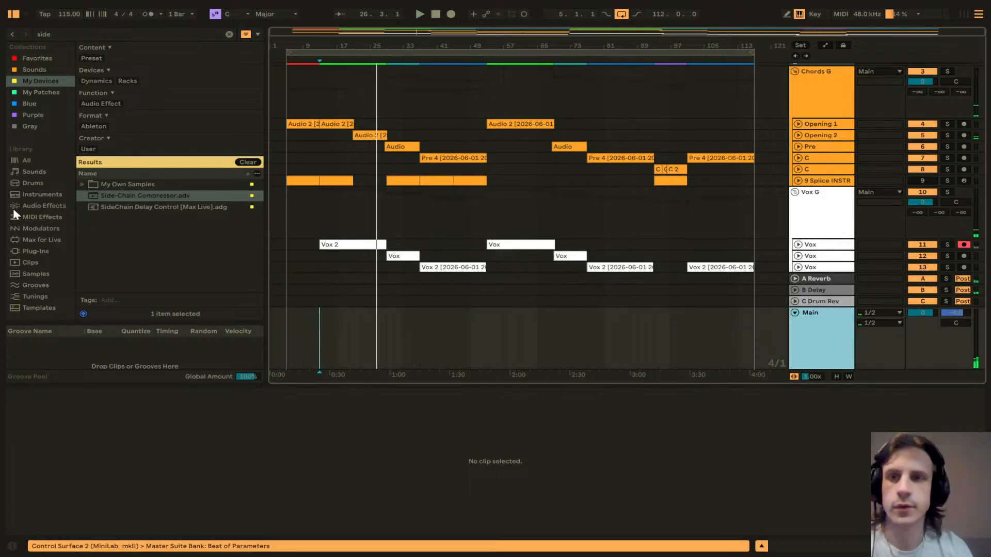
pyautogui.rightClick(69, 13)
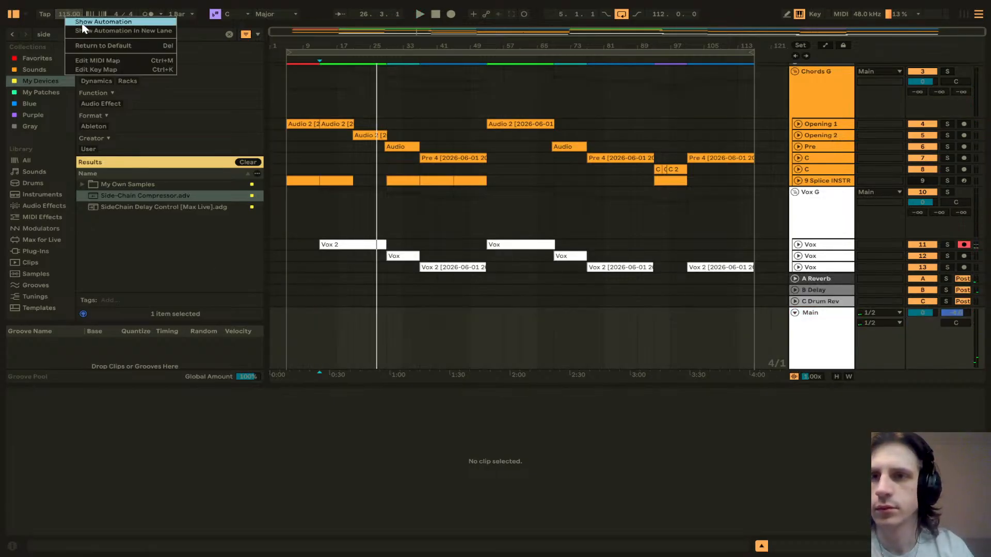
pyautogui.click(83, 22)
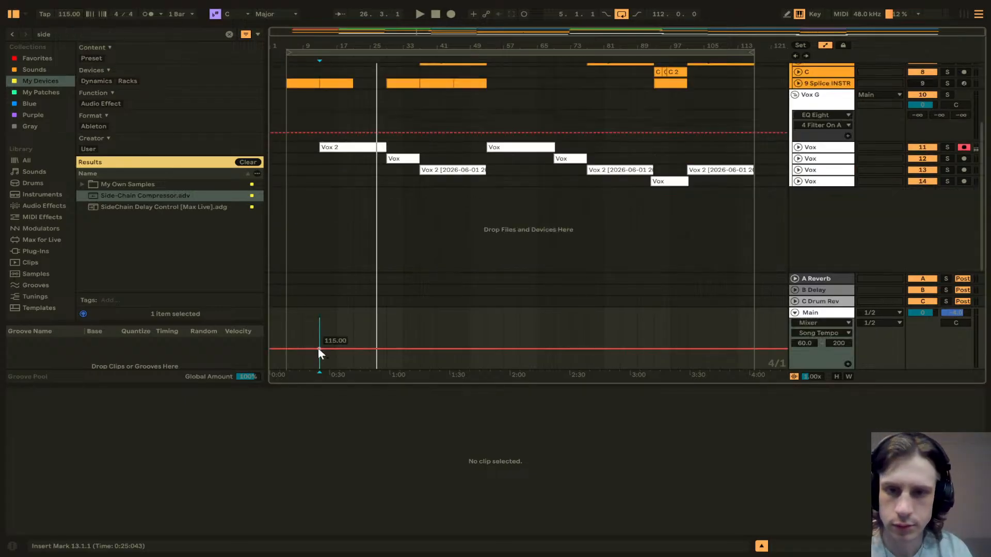
# Step: Add tempo automation breakpoints so the song tempo drops to 90 BPM from bar 29, and play it
pyautogui.click(286, 349)
pyautogui.click(314, 349)
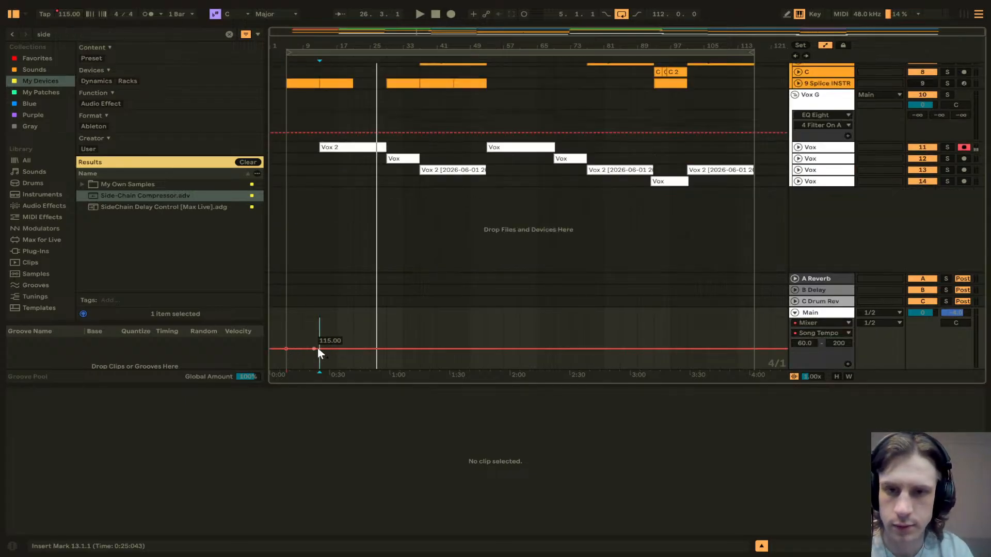
pyautogui.click(386, 349)
pyautogui.moveTo(403, 350)
pyautogui.mouseDown()
pyautogui.moveTo(402, 363)
pyautogui.moveTo(386, 356)
pyautogui.mouseUp()
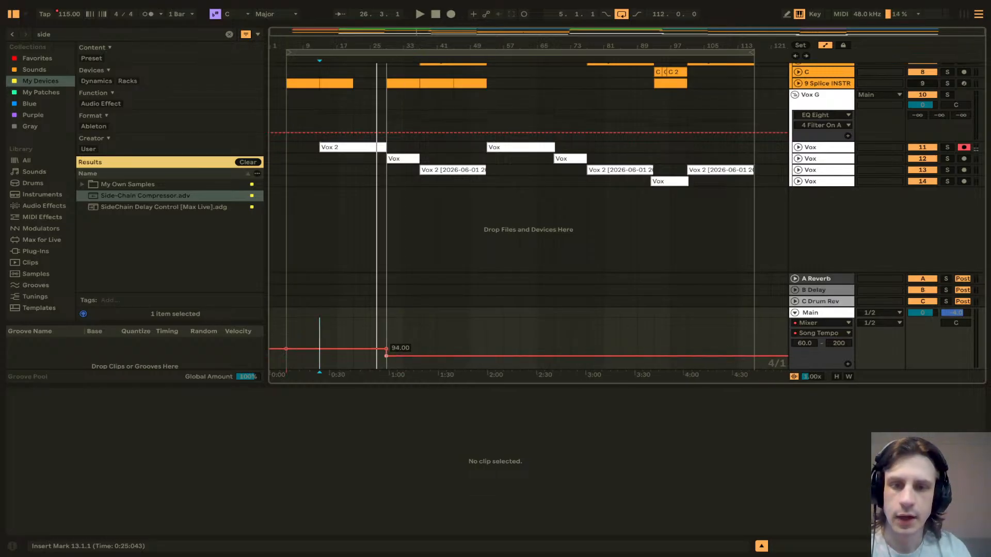
pyautogui.rightClick(385, 356)
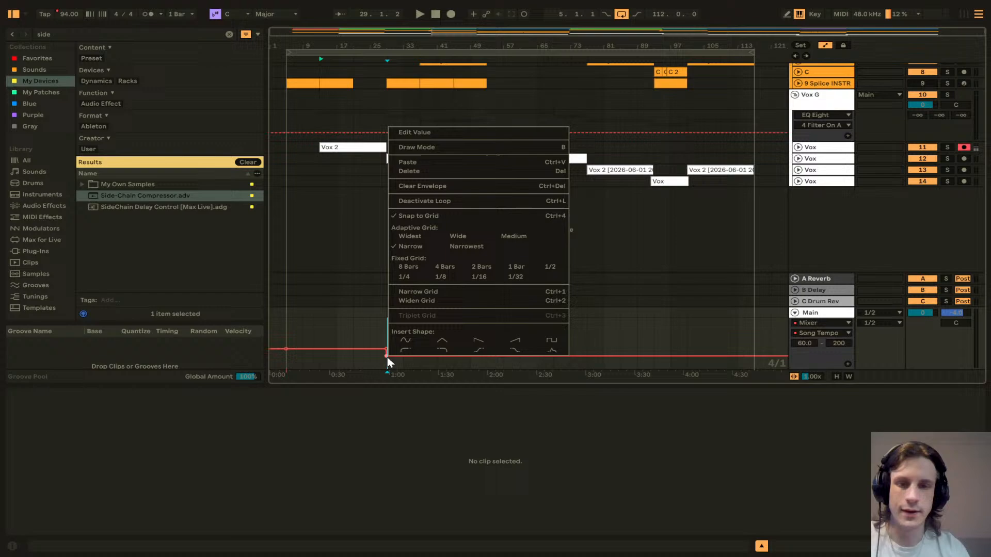
pyautogui.click(428, 112)
pyautogui.moveTo(386, 356); pyautogui.dragTo(388, 359)
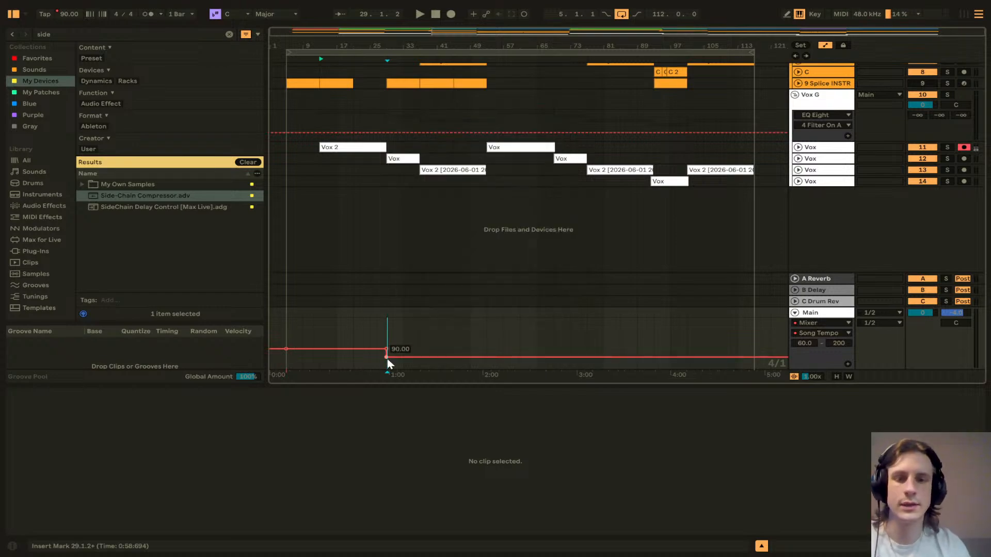
pyautogui.press('space')
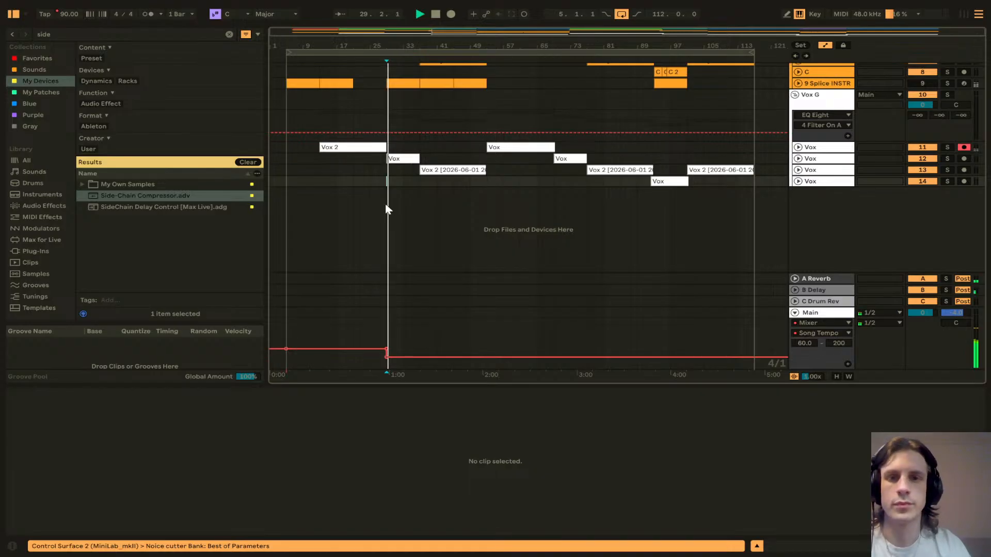
pyautogui.press('space')
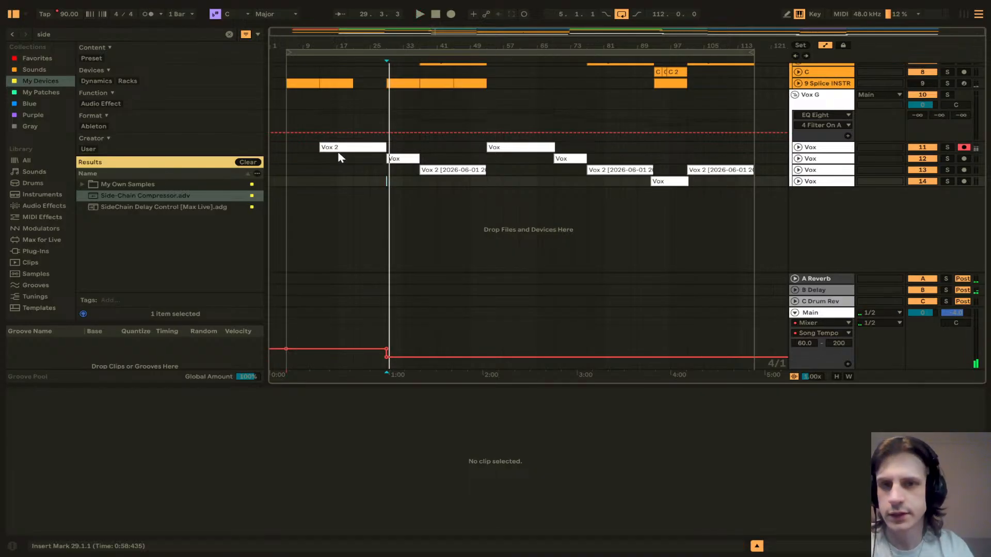
# Step: Set the tempo automation after bar 29 to 180 BPM and play from bar 29 to audition it
pyautogui.scroll(5, 516, 177)
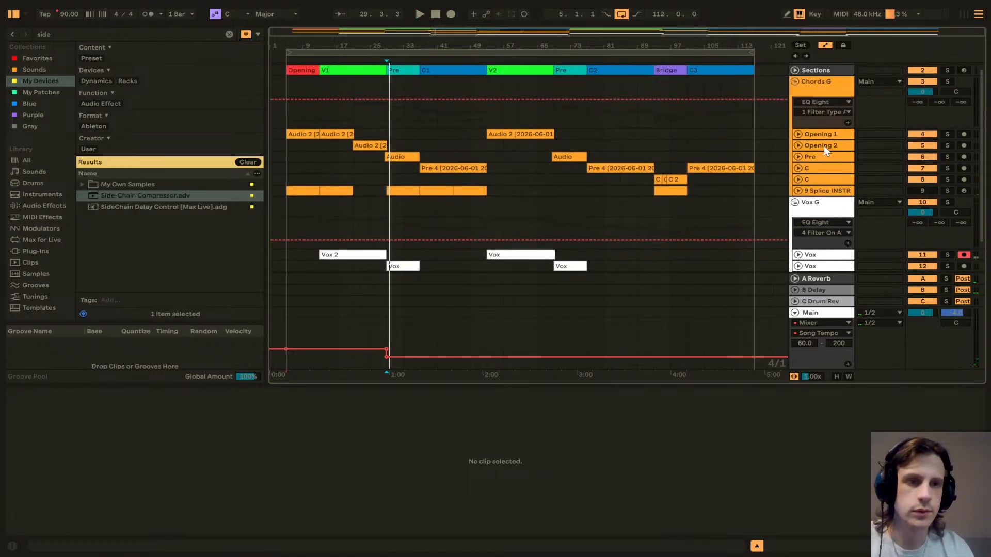
pyautogui.scroll(-2, 392, 212)
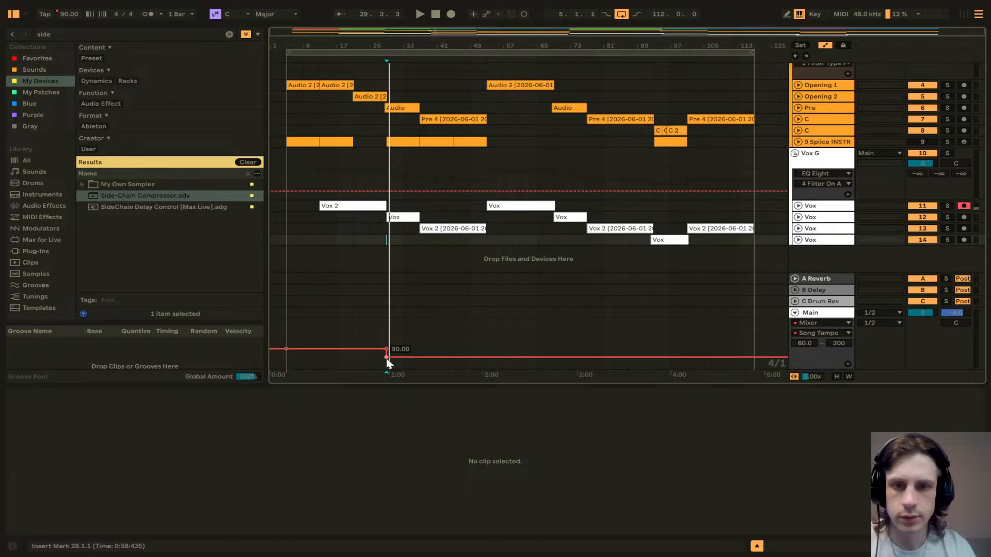
pyautogui.rightClick(387, 358)
pyautogui.click(441, 135)
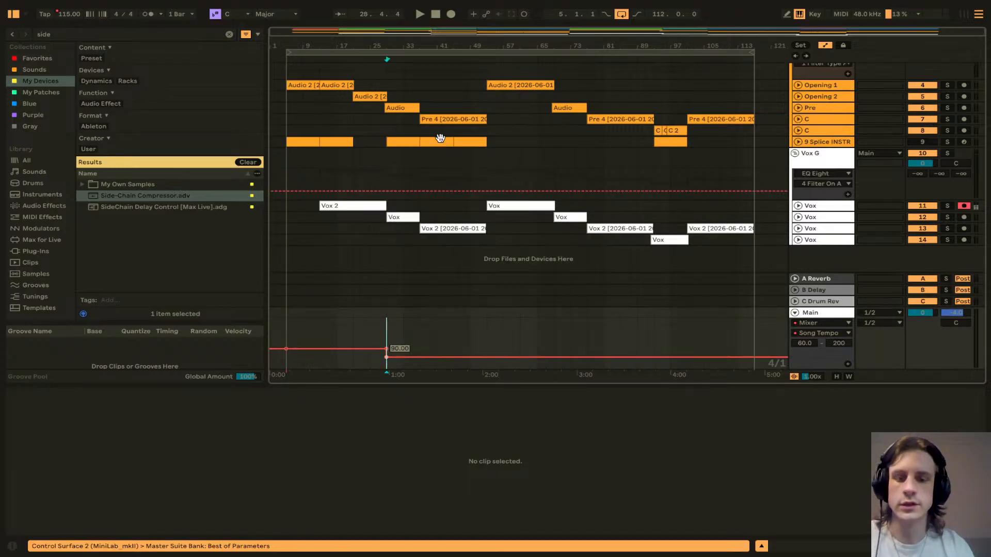
pyautogui.write('180')
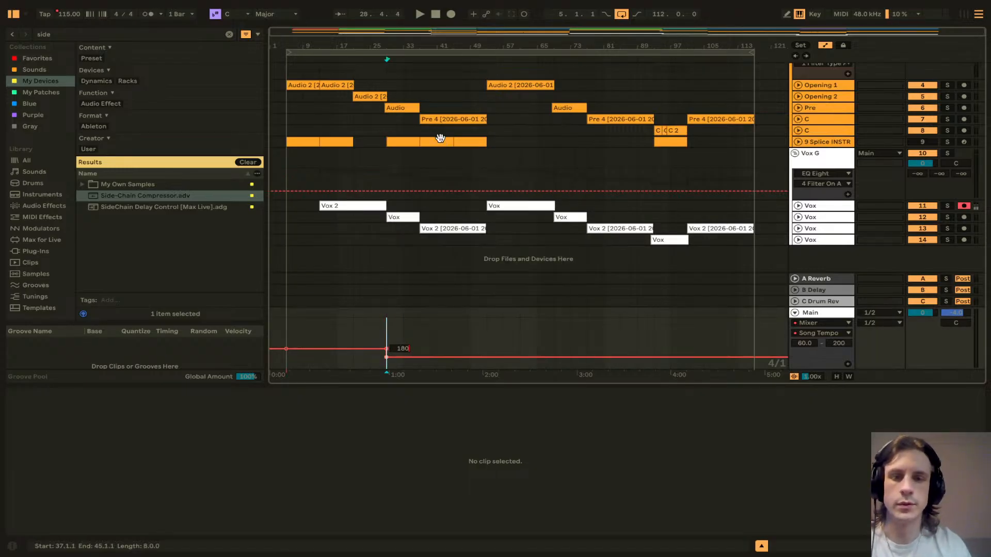
pyautogui.press('Return')
pyautogui.click(385, 132)
pyautogui.press('space')
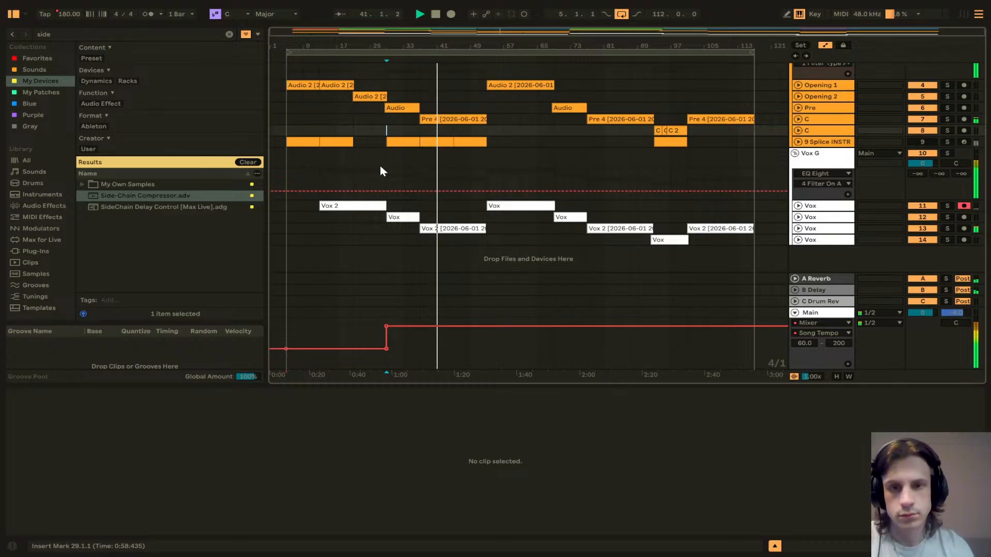
pyautogui.moveTo(385, 326)
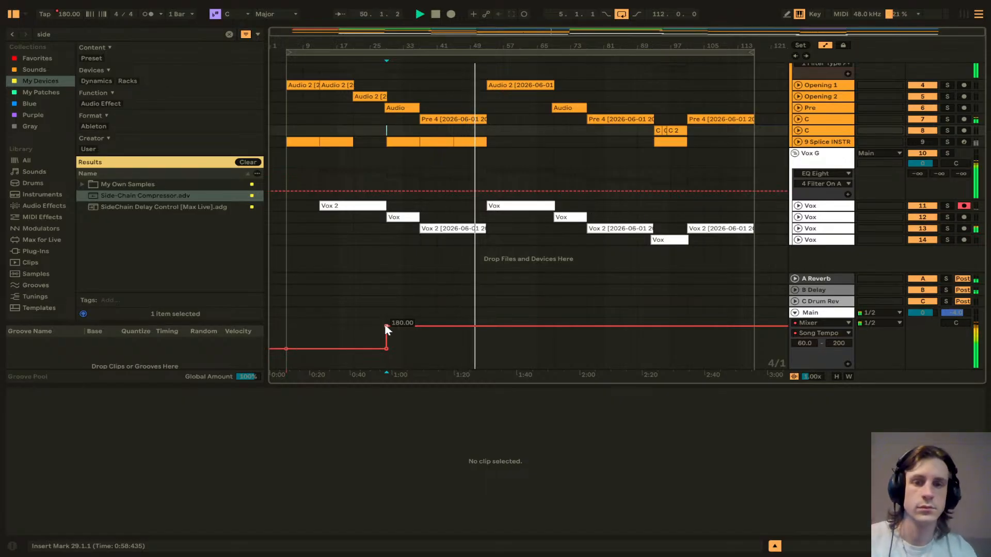
pyautogui.press('space')
# Step: Set the tempo automation after bar 29 to 170 BPM
pyautogui.rightClick(387, 327)
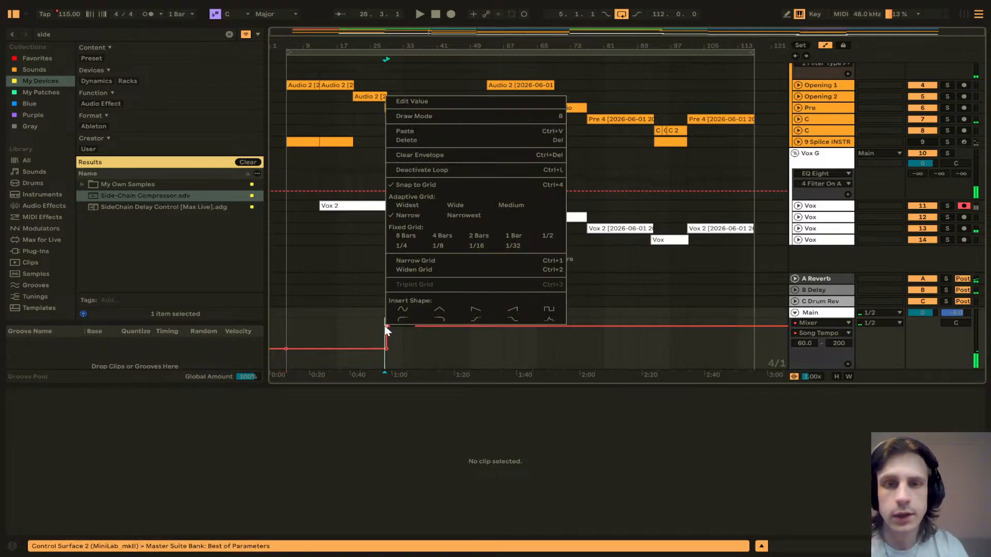
pyautogui.click(444, 102)
pyautogui.write('170')
pyautogui.press('Return')
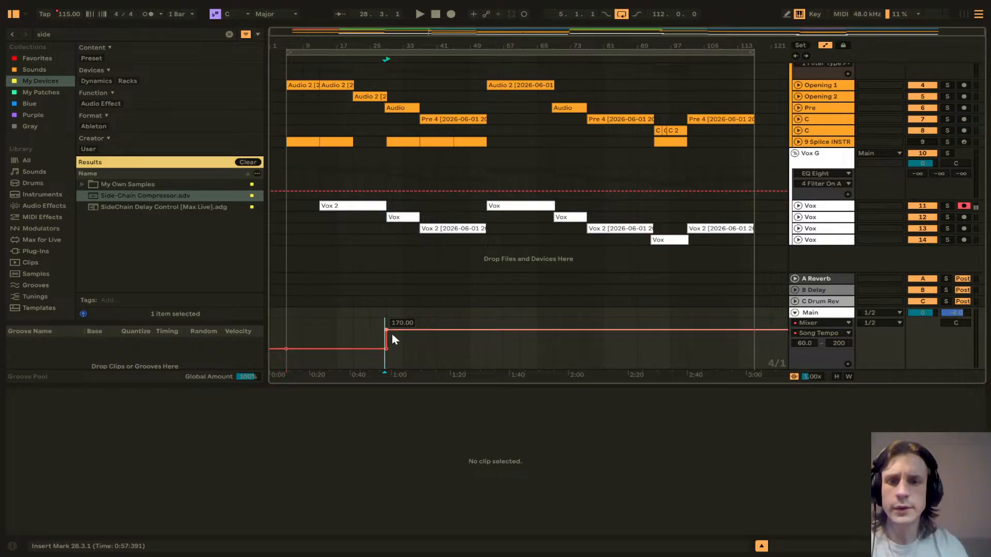
pyautogui.click(420, 314)
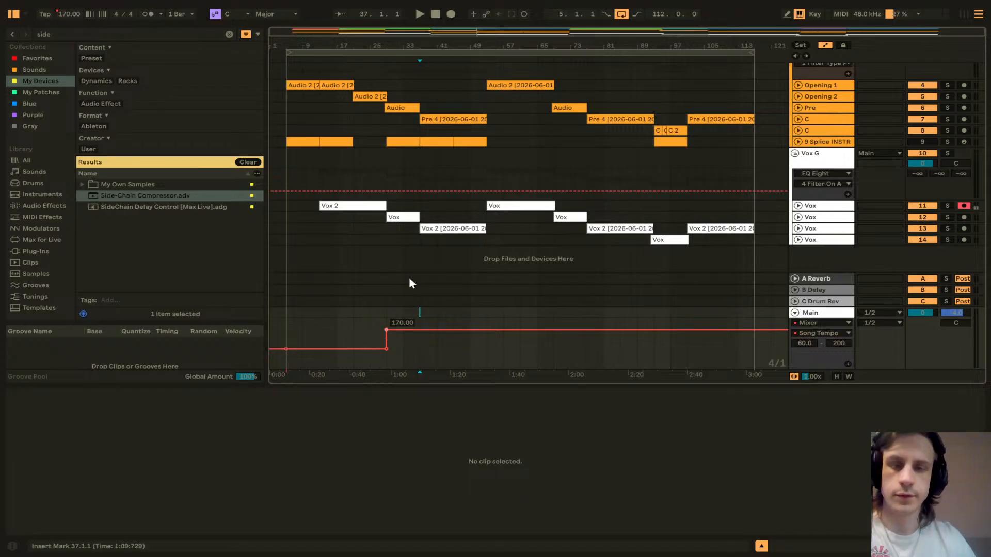
# Step: Set the tempo automation after bar 29 to 155 BPM and play it back
pyautogui.rightClick(387, 330)
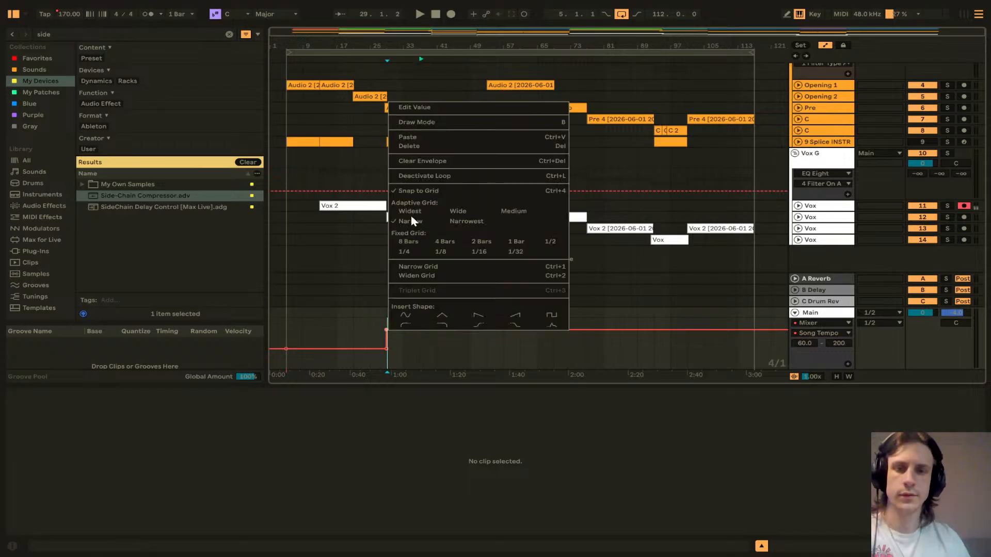
pyautogui.click(421, 108)
pyautogui.write('155')
pyautogui.press('Return')
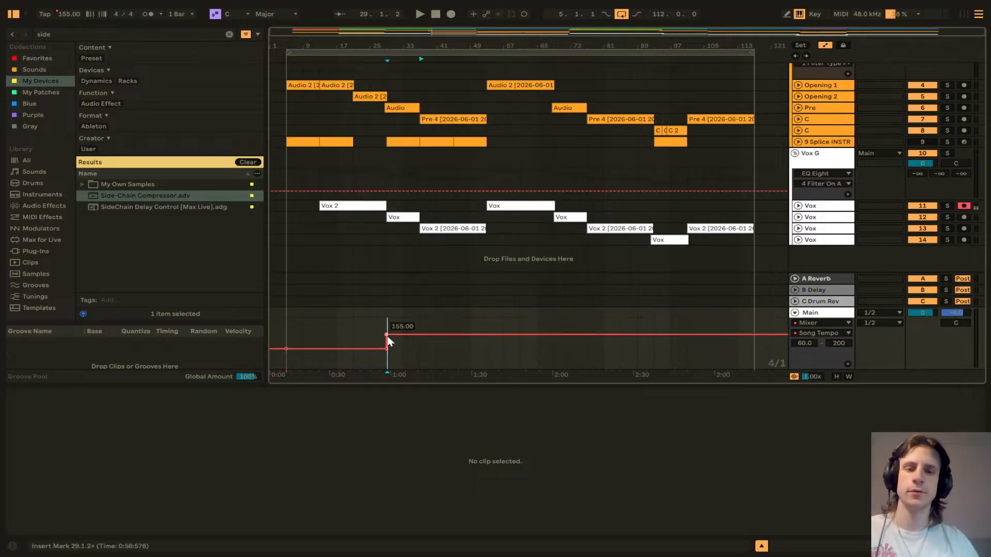
pyautogui.press('space')
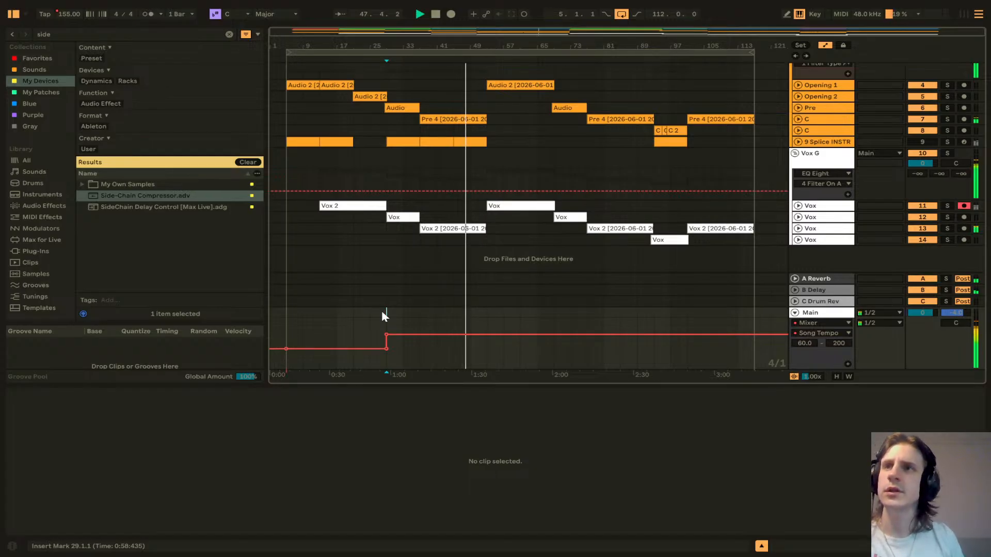
pyautogui.press('space')
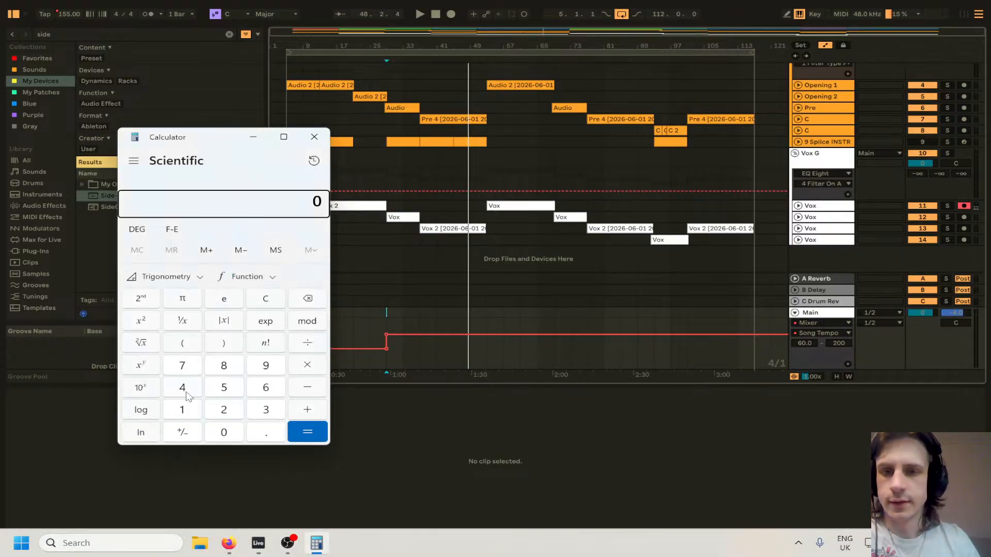
# Step: Calculate 155 divided by 2 in Calculator, then close Calculator
pyautogui.click(189, 410)
pyautogui.click(224, 388)
pyautogui.click(224, 387)
pyautogui.click(308, 344)
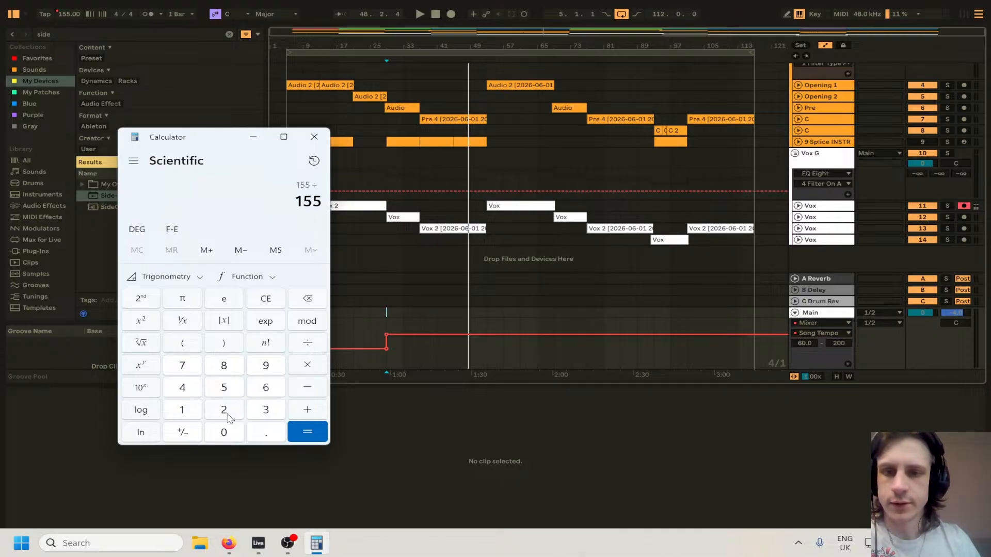
pyautogui.click(224, 410)
pyautogui.click(301, 431)
pyautogui.click(314, 137)
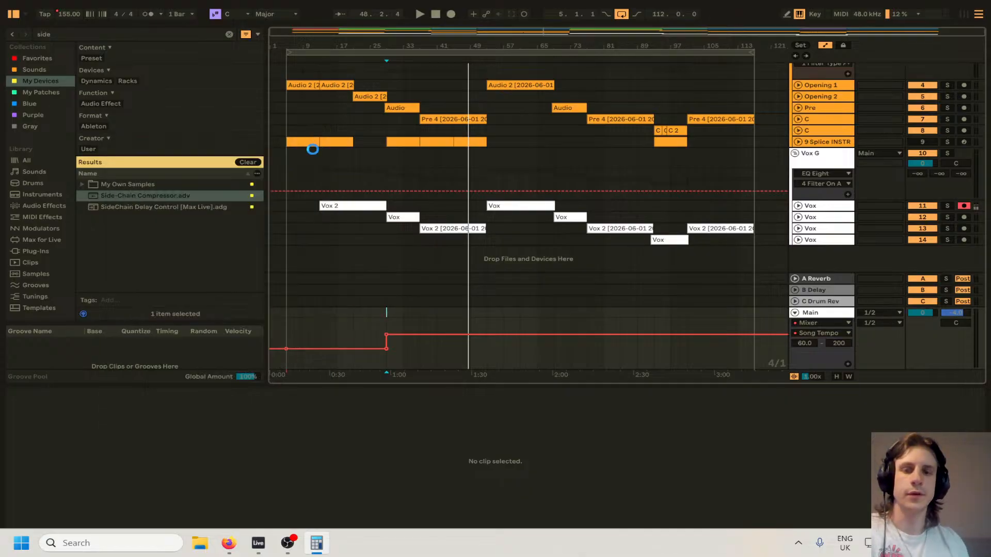
# Step: Set the tempo automation breakpoint after bar 29 to 77.5 BPM
pyautogui.rightClick(386, 333)
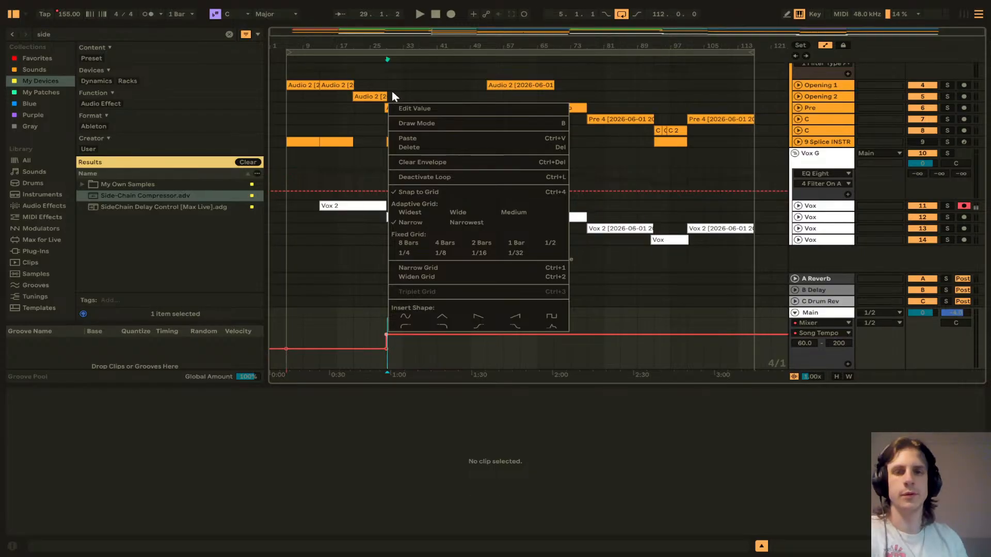
pyautogui.click(413, 109)
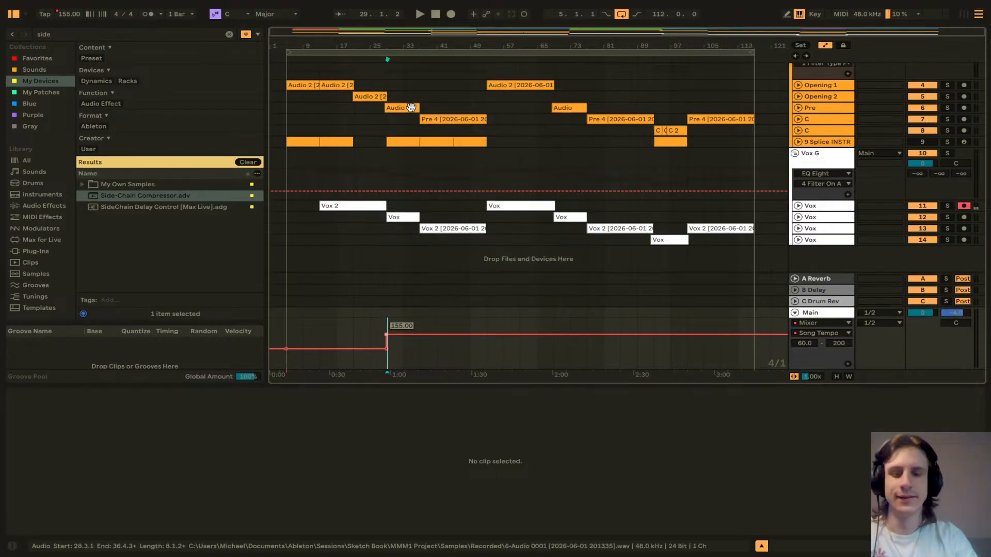
pyautogui.write('77.5')
pyautogui.press('Return')
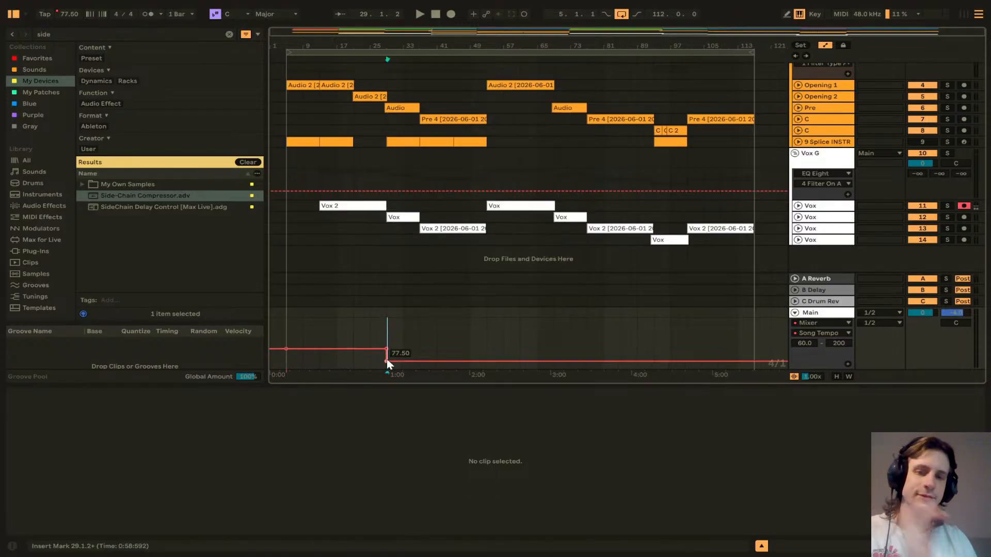
# Step: Set the tempo automation after bar 29 to 78 BPM and play it back from bar 29
pyautogui.rightClick(387, 363)
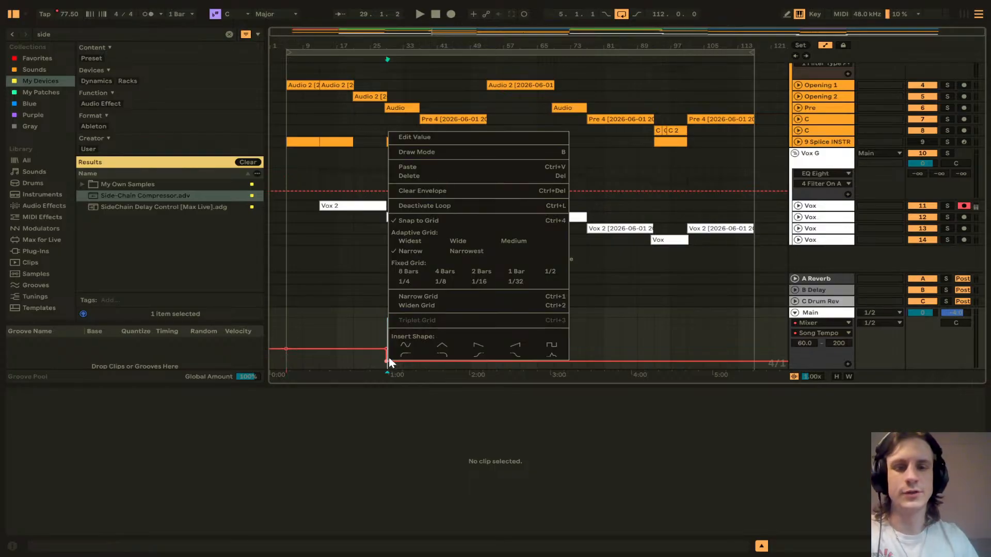
pyautogui.click(424, 134)
pyautogui.write('78')
pyautogui.press('Return')
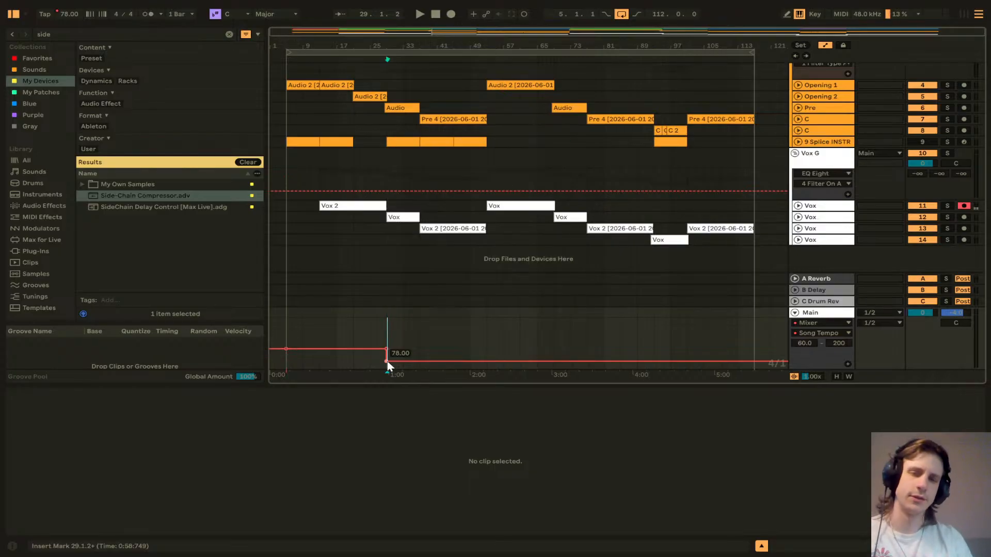
pyautogui.click(385, 315)
pyautogui.press('space')
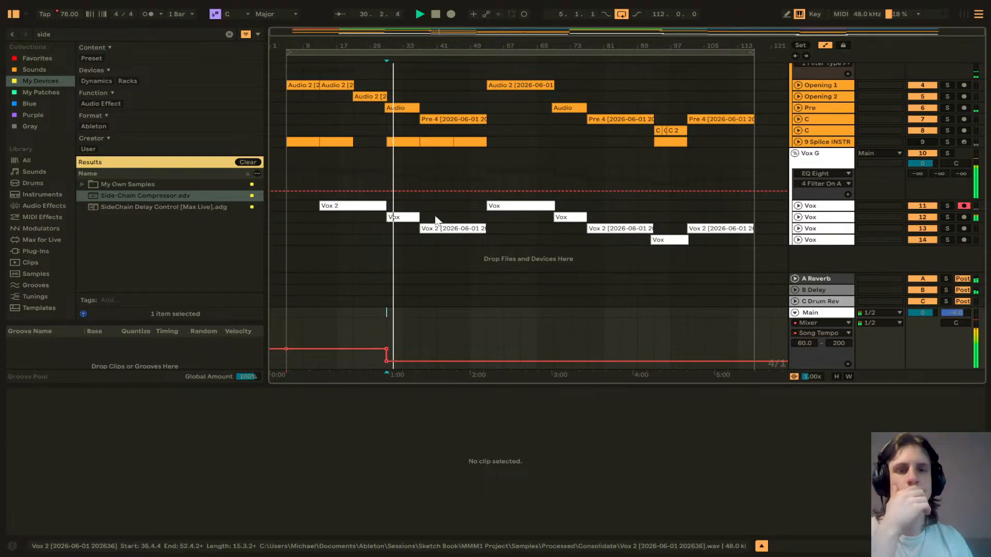
pyautogui.press('space')
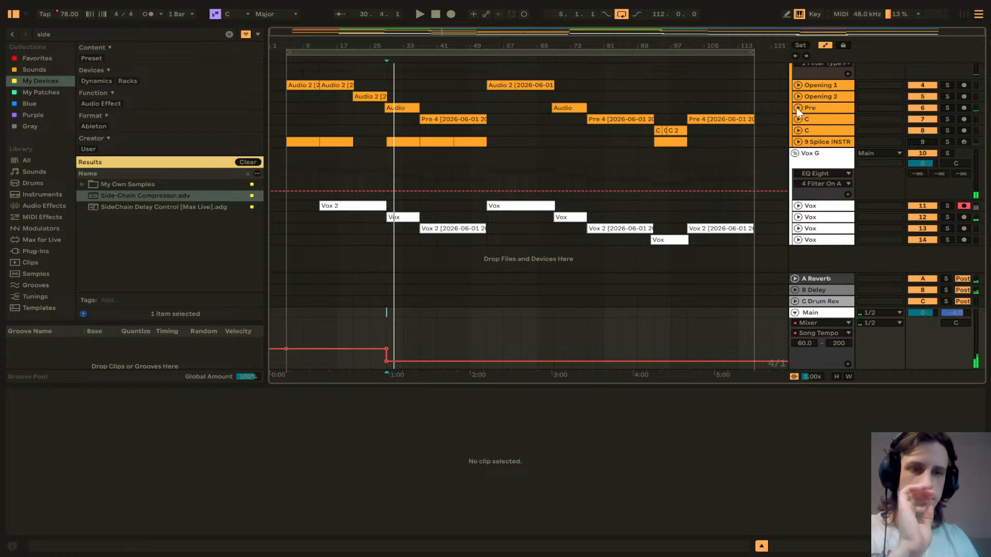
# Step: Split the Pre track's vocal clip just before bar 29 and delete the section before the split
pyautogui.click(799, 108)
pyautogui.keyDown('ctrl'); pyautogui.scroll(3, 402, 107); pyautogui.keyUp('ctrl')
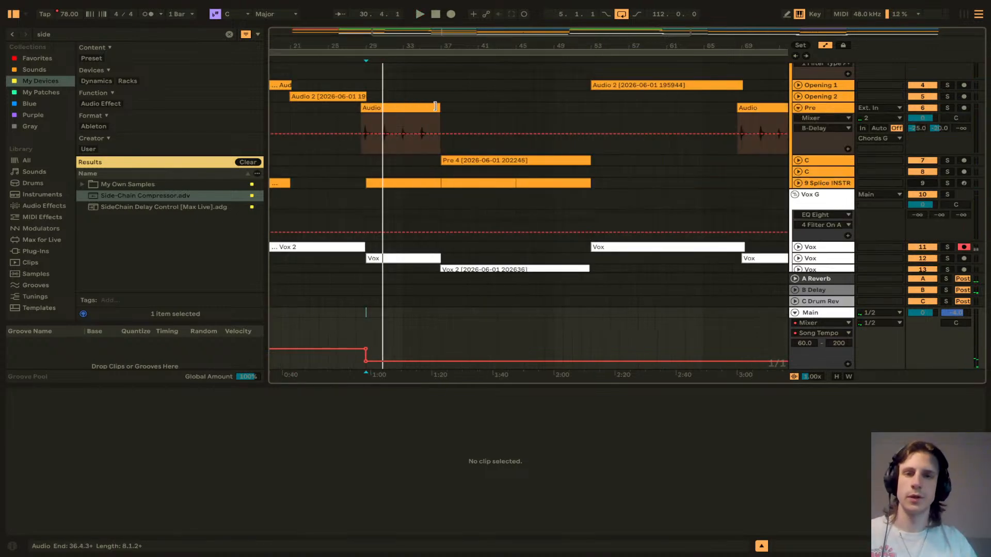
pyautogui.keyDown('ctrl'); pyautogui.scroll(10, 387, 130); pyautogui.keyUp('ctrl')
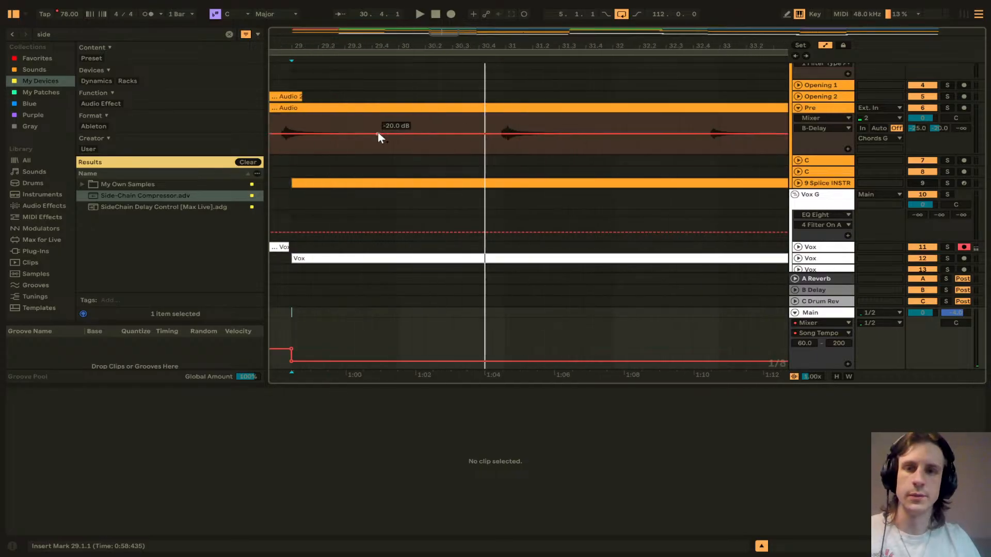
pyautogui.keyDown('ctrl'); pyautogui.scroll(10, 370, 145); pyautogui.keyUp('ctrl')
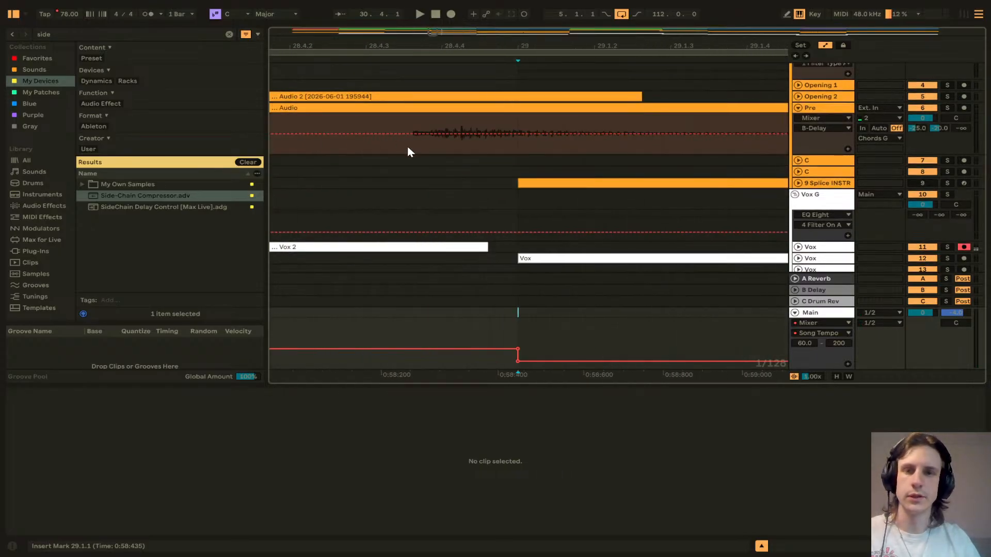
pyautogui.keyDown('ctrl'); pyautogui.scroll(-10, 405, 151); pyautogui.keyUp('ctrl')
pyautogui.keyDown('ctrl'); pyautogui.scroll(10, 408, 145); pyautogui.keyUp('ctrl')
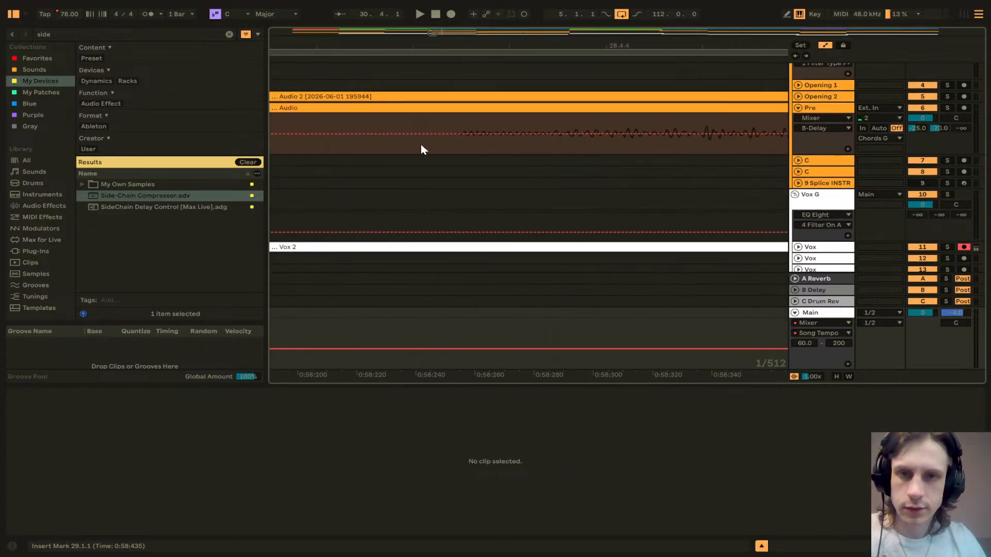
pyautogui.click(447, 144)
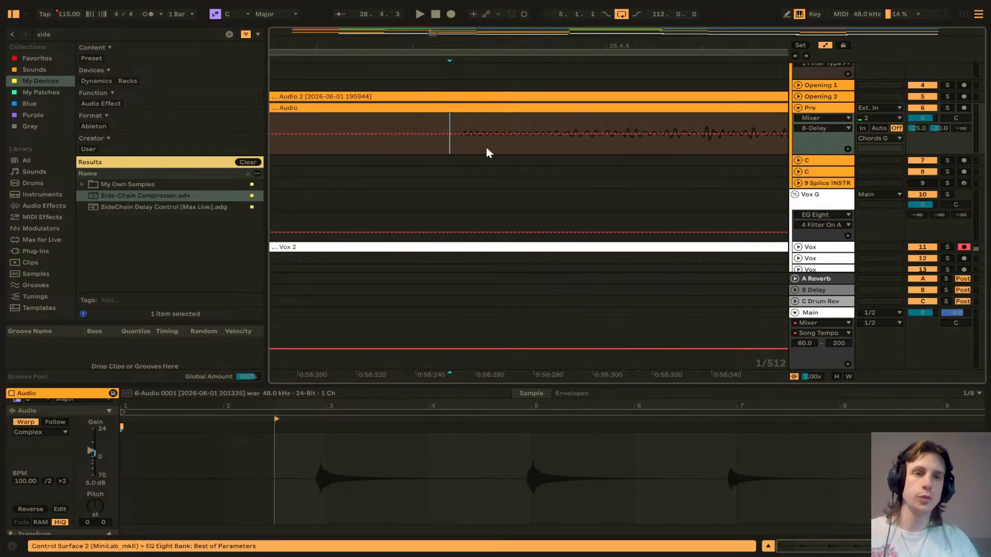
pyautogui.press('a')
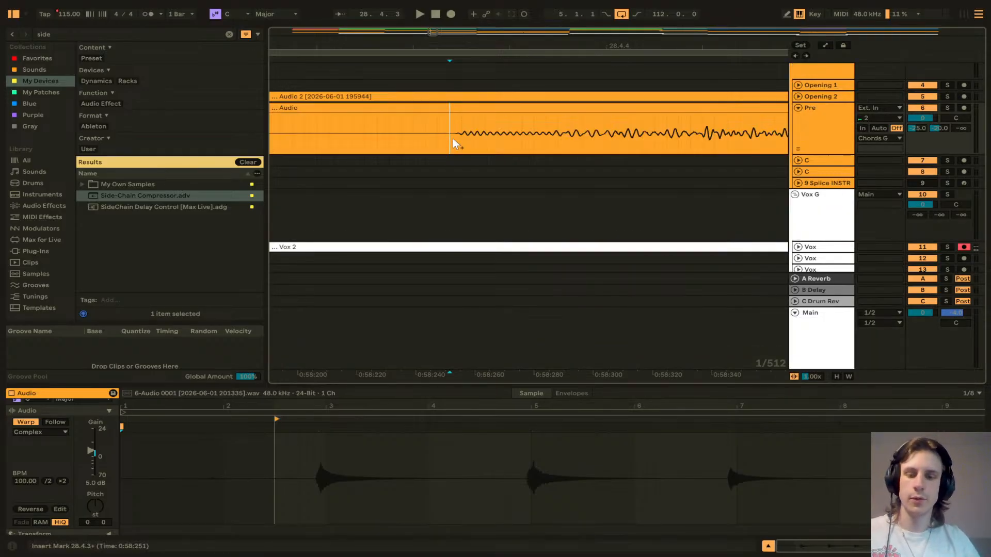
pyautogui.hotkey('ctrl', 'e')
pyautogui.click(437, 106)
pyautogui.press('Delete')
pyautogui.click(428, 141)
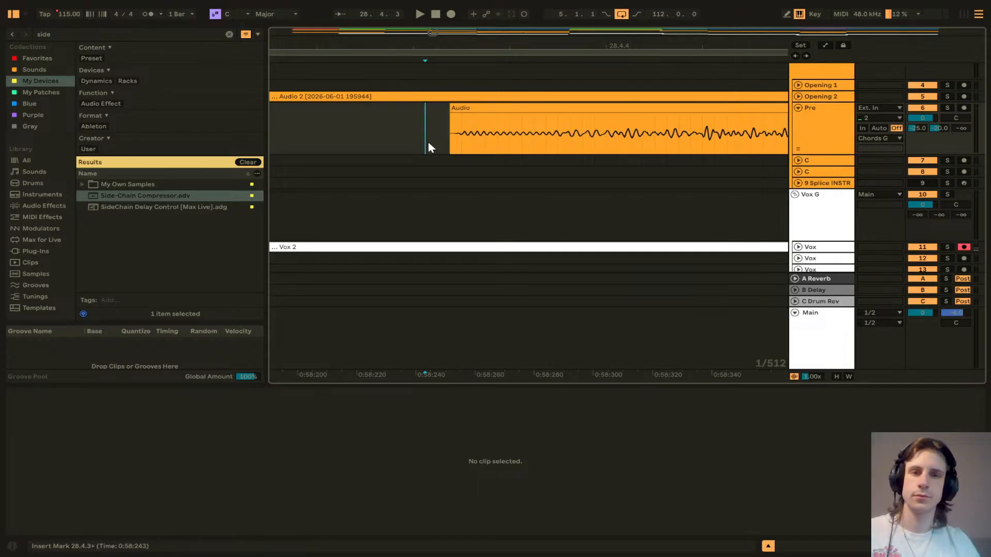
# Step: Move the trimmed Pre vocal clip so it starts at bar 29
pyautogui.keyDown('ctrl'); pyautogui.scroll(-6, 428, 141); pyautogui.keyUp('ctrl')
pyautogui.moveTo(450, 109)
pyautogui.mouseDown()
pyautogui.moveTo(489, 105)
pyautogui.moveTo(478, 112)
pyautogui.mouseUp()
pyautogui.keyDown('ctrl'); pyautogui.scroll(6, 472, 140); pyautogui.keyUp('ctrl')
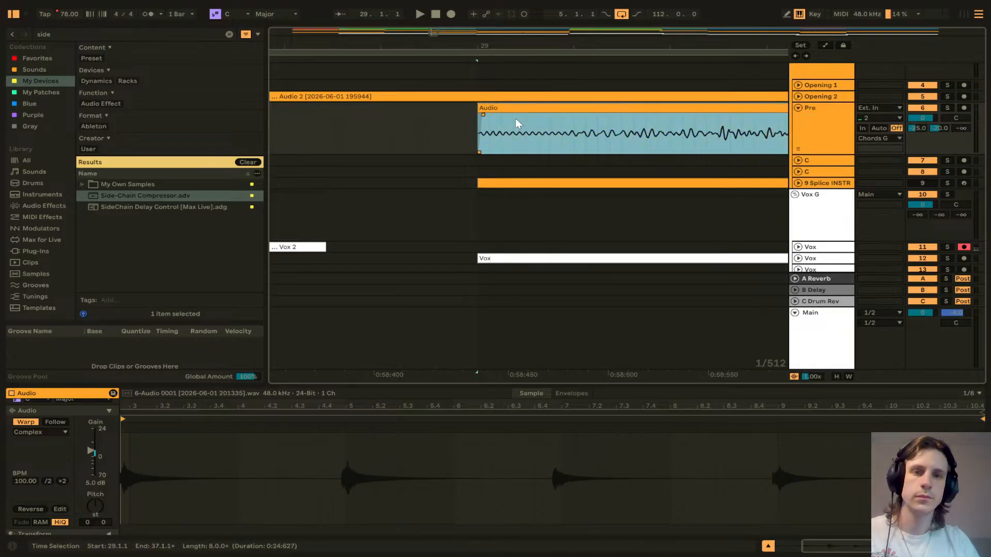
# Step: Split the Pre vocal clip at bar 31 and shift the following phrase earlier to close the gap
pyautogui.scroll(-5, 515, 126)
pyautogui.scroll(8, 518, 124)
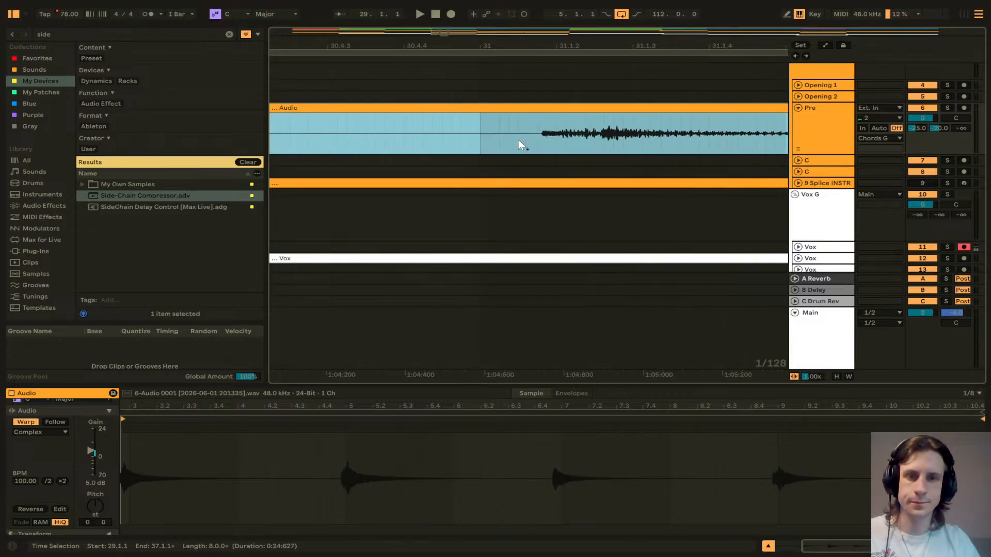
pyautogui.click(567, 137)
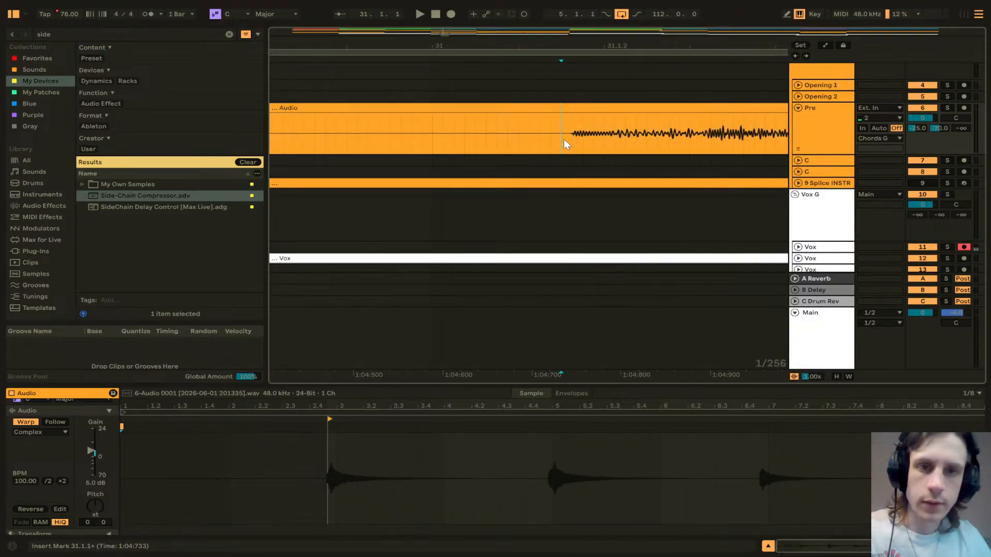
pyautogui.hotkey('ctrl', 'e')
pyautogui.moveTo(580, 113); pyautogui.dragTo(445, 119)
pyautogui.scroll(4, 432, 138)
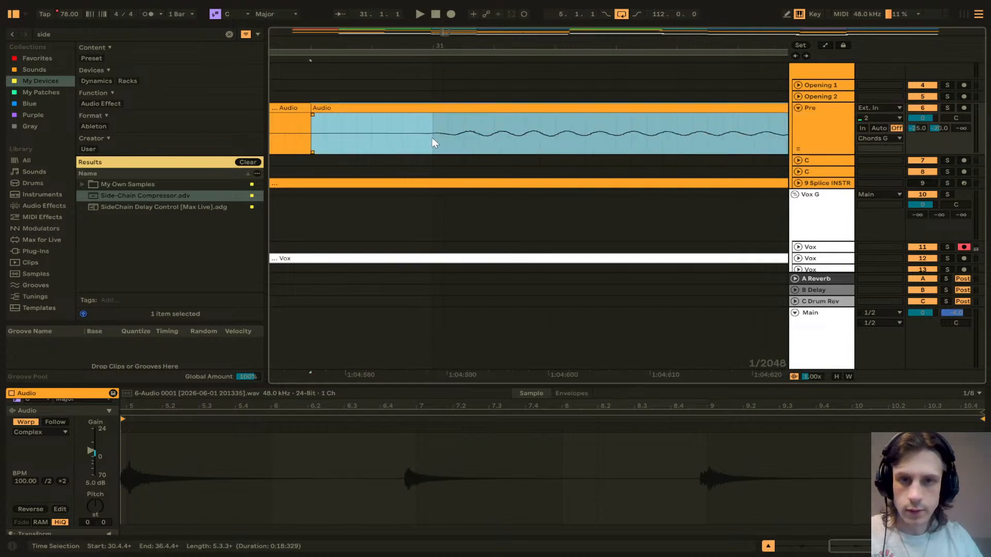
pyautogui.moveTo(302, 108); pyautogui.dragTo(318, 115)
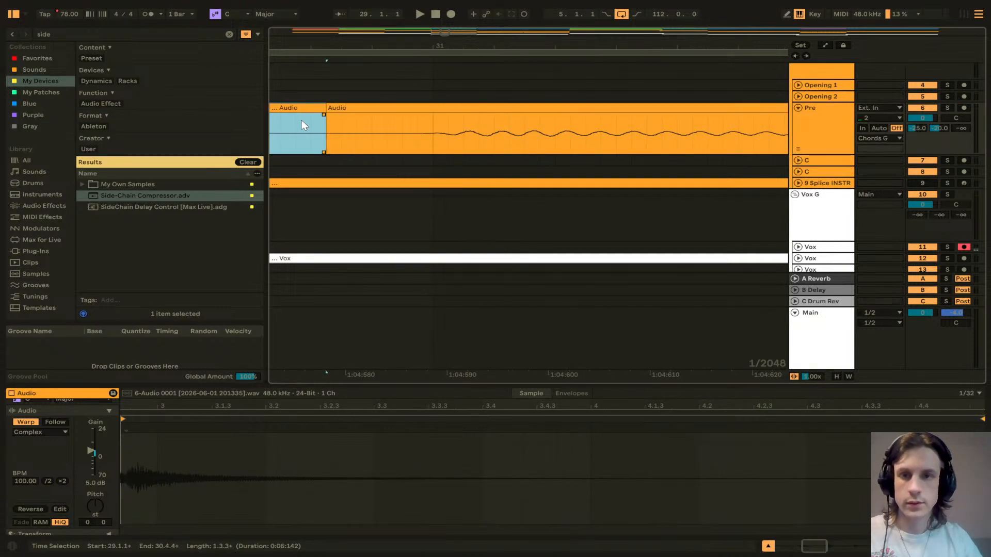
# Step: Split the Pre vocal clip near bar 32.4.4 and move the following phrase later
pyautogui.scroll(-5, 354, 138)
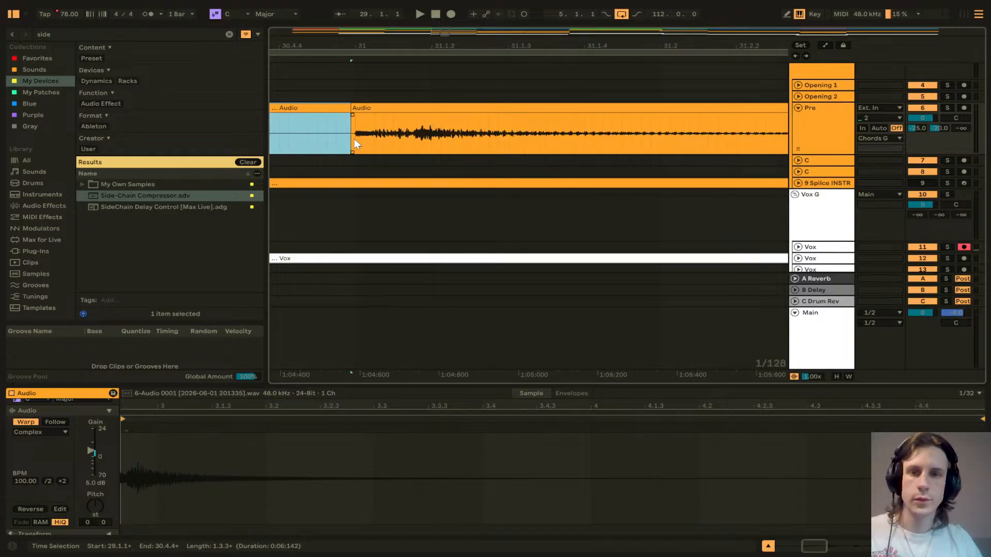
pyautogui.hscroll(10, 367, 141)
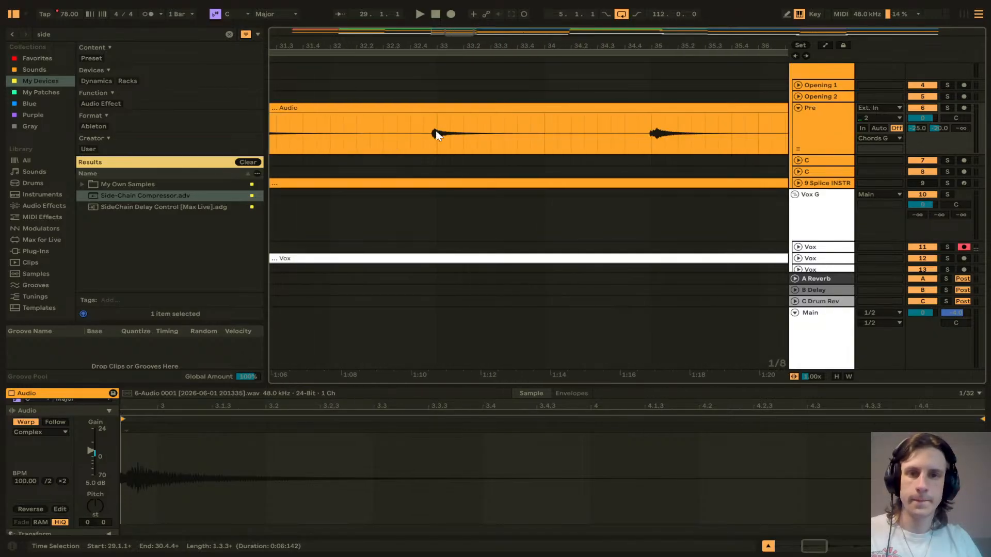
pyautogui.scroll(3, 429, 132)
pyautogui.click(321, 138)
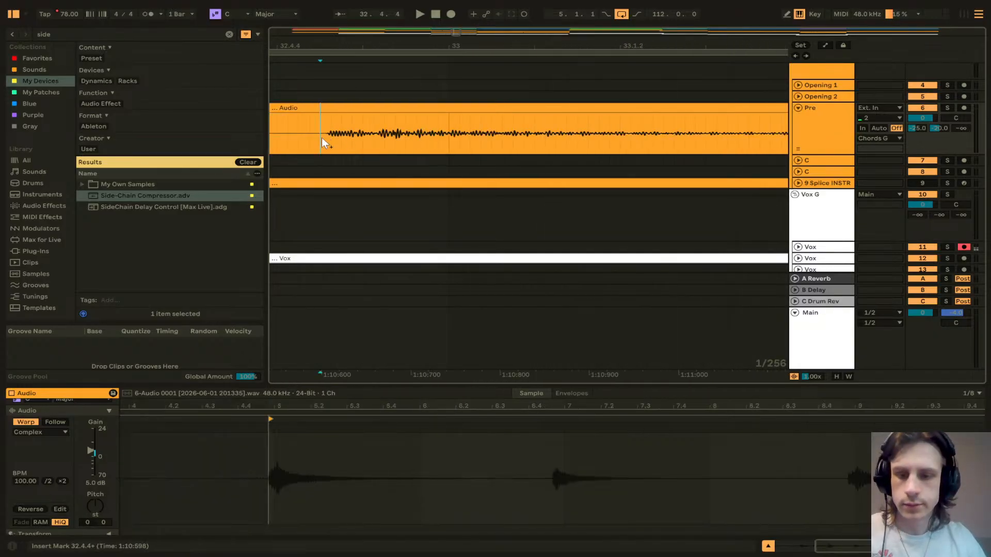
pyautogui.hotkey('ctrl', 'e')
pyautogui.moveTo(356, 109); pyautogui.dragTo(475, 110)
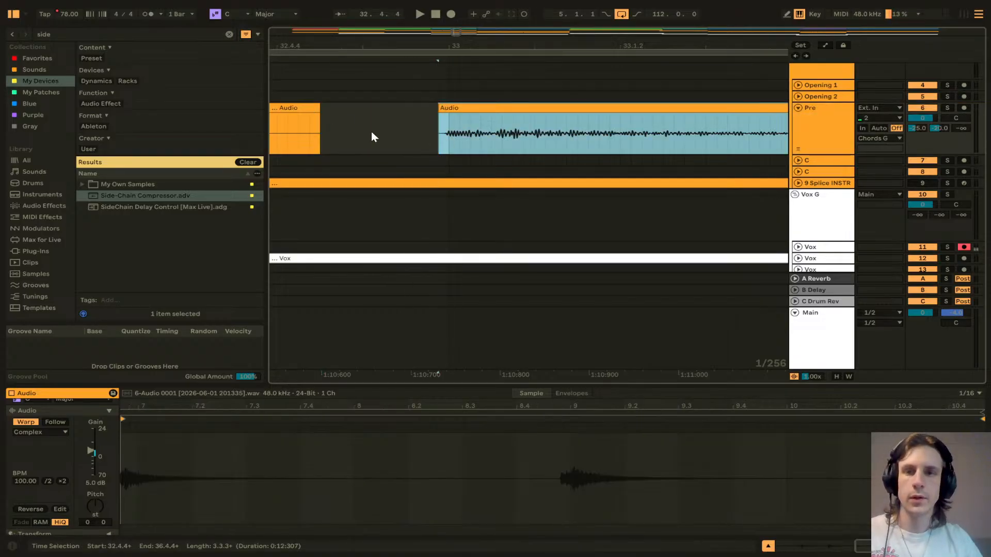
# Step: Split the Pre vocal clip just before the gap and duplicate the trailing segment to fill it
pyautogui.hscroll(-3, 370, 134)
pyautogui.click(384, 135)
pyautogui.hotkey('ctrl', 'e')
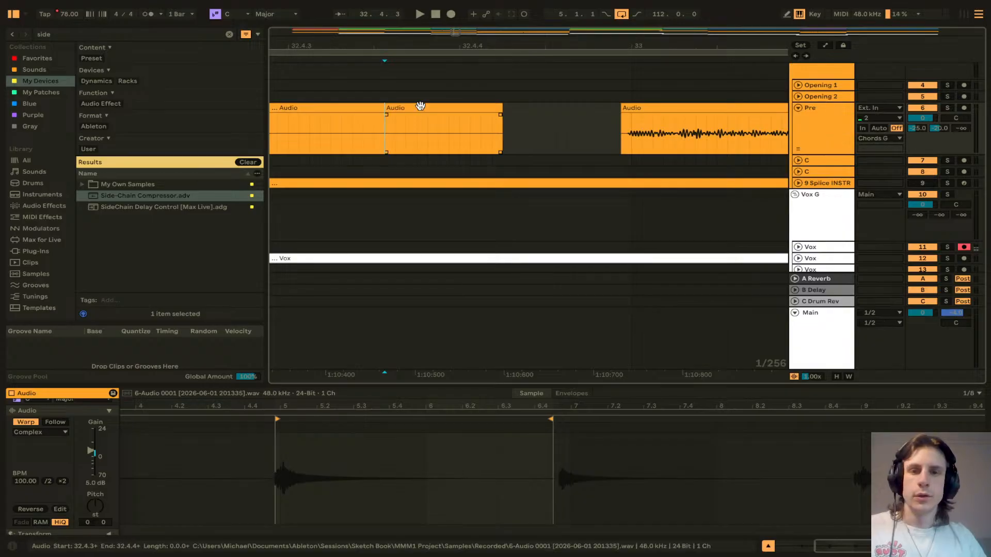
pyautogui.hotkey('ctrl', 'd')
pyautogui.hscroll(20, 537, 132)
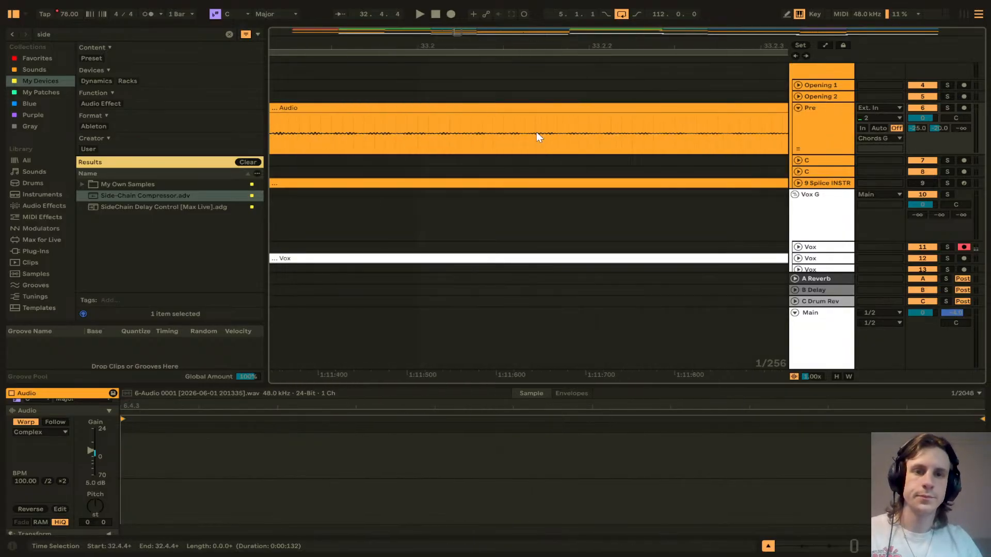
# Step: Split the Pre vocal clip at bar 35 and move the following phrase earlier
pyautogui.scroll(-8, 537, 133)
pyautogui.hscroll(3, 536, 133)
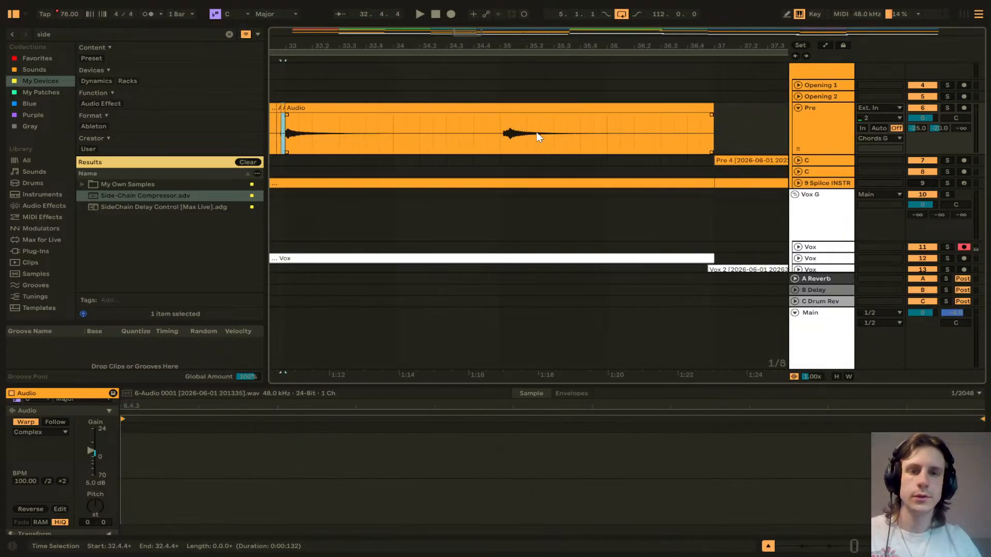
pyautogui.scroll(8, 505, 135)
pyautogui.click(592, 139)
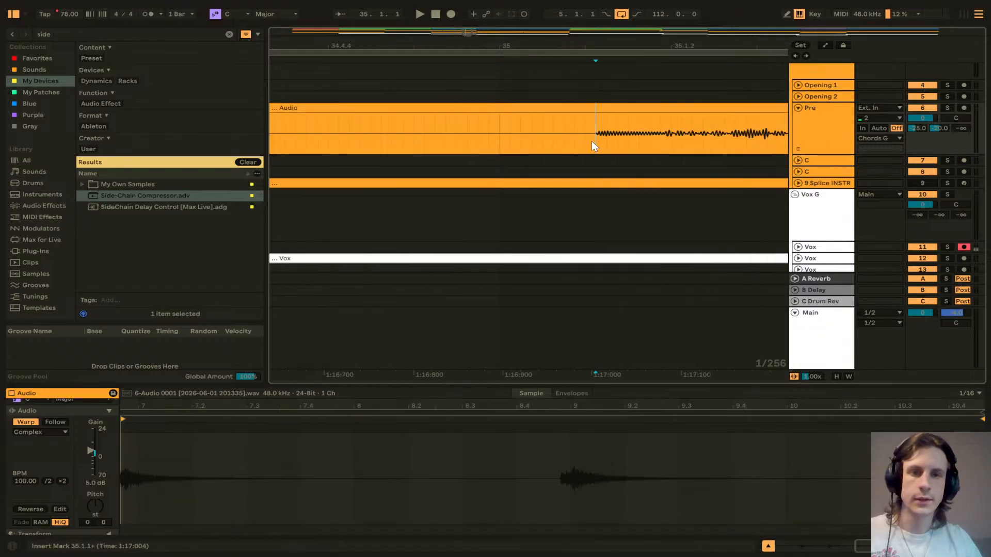
pyautogui.hotkey('ctrl', 'e')
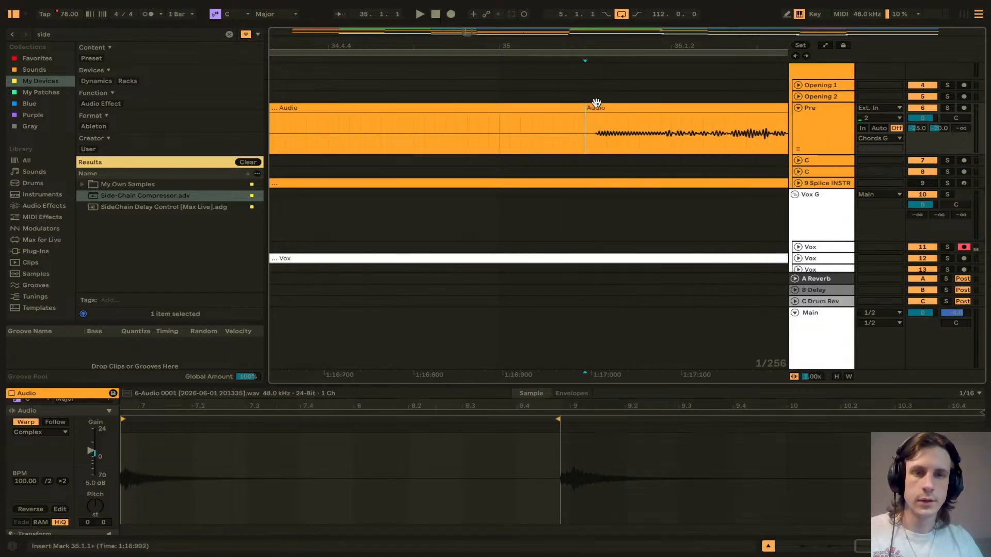
pyautogui.moveTo(594, 104); pyautogui.dragTo(502, 109)
pyautogui.hscroll(4, 504, 124)
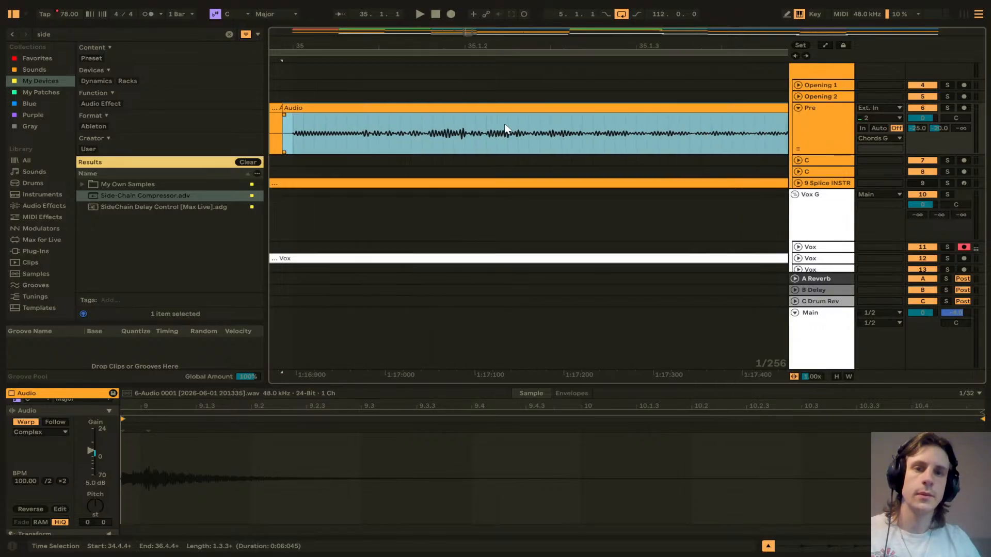
# Step: Split the Pre vocal clip near the end of bar 36 and duplicate the last segment up to bar 37
pyautogui.scroll(-3, 504, 123)
pyautogui.hscroll(5, 503, 124)
pyautogui.hscroll(8, 504, 123)
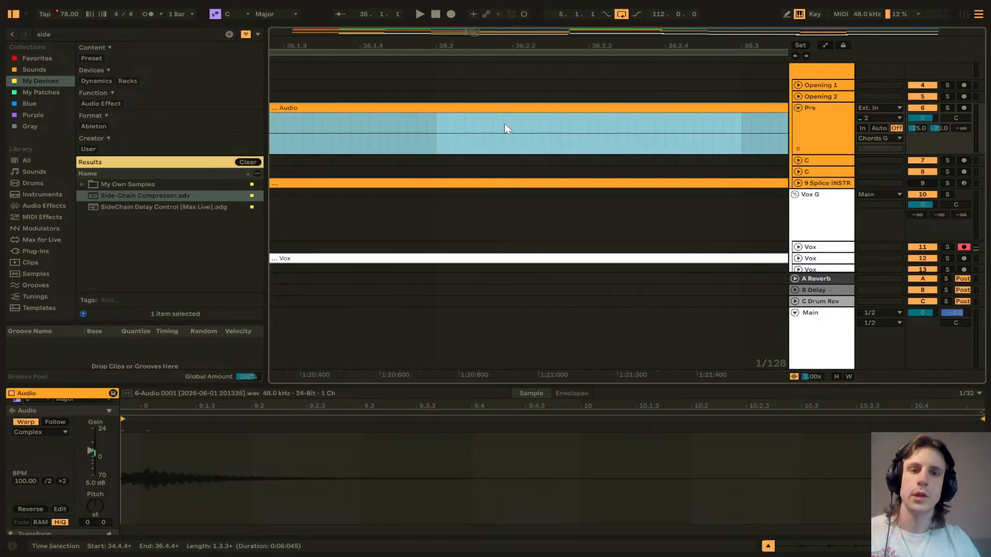
pyautogui.click(446, 137)
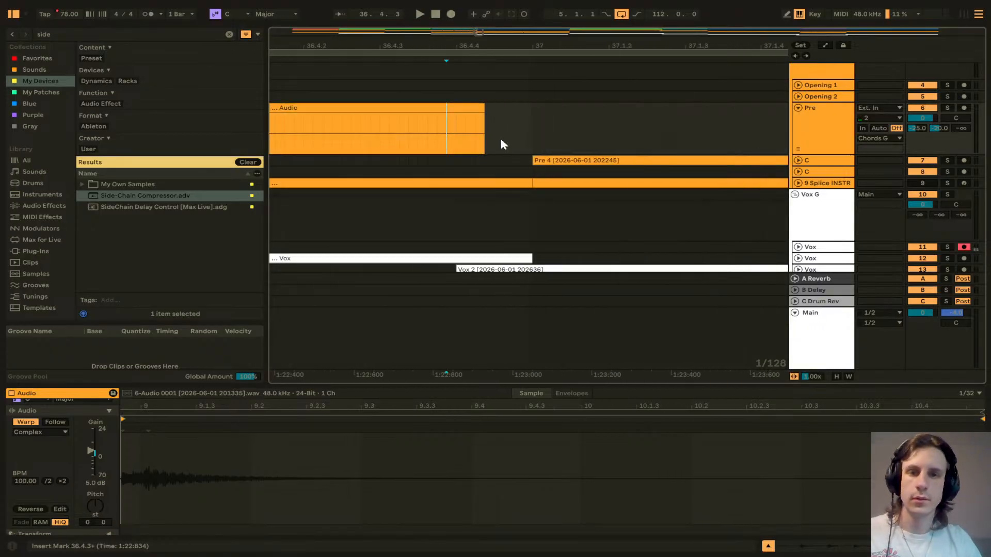
pyautogui.hotkey('ctrl', 'e')
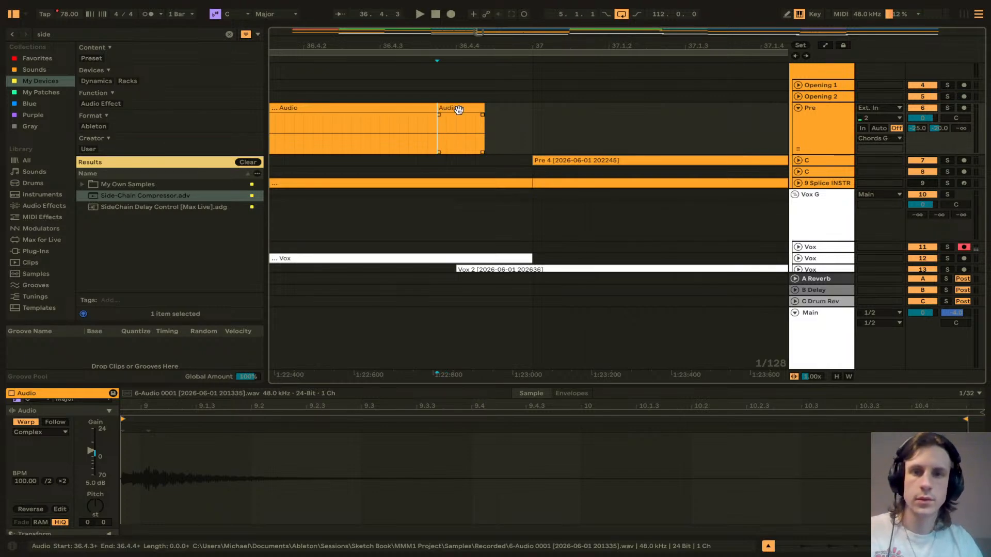
pyautogui.click(458, 108)
pyautogui.hotkey('ctrl', 'd')
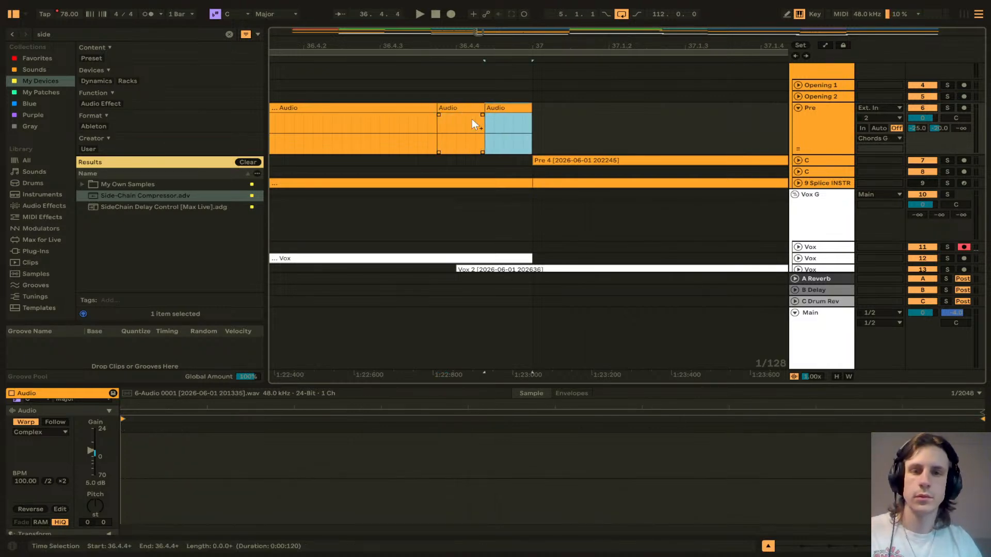
# Step: Select all the split Pre vocal segments between bars 29 and 37 and consolidate them into one audio clip
pyautogui.scroll(-5, 494, 134)
pyautogui.scroll(-3, 494, 138)
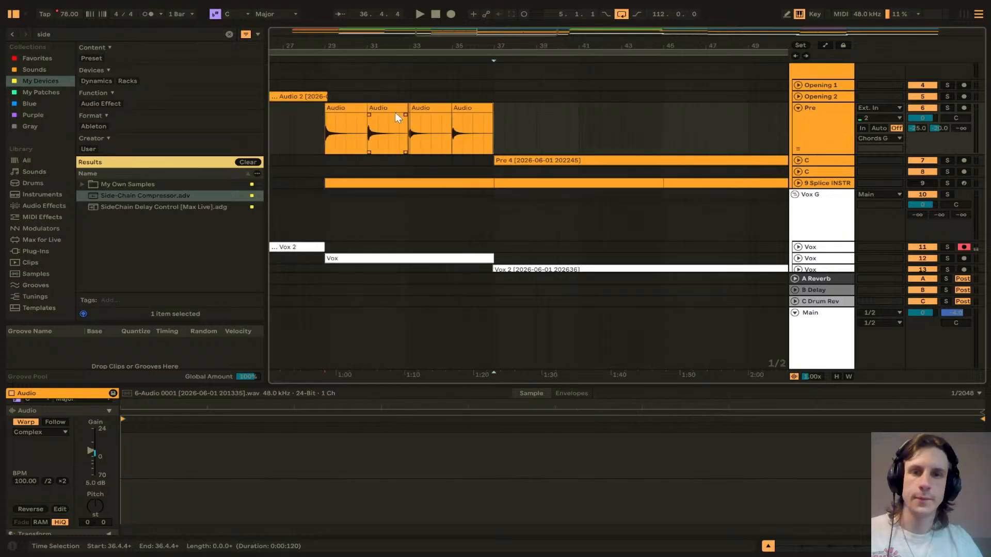
pyautogui.click(336, 110)
pyautogui.scroll(6, 505, 120)
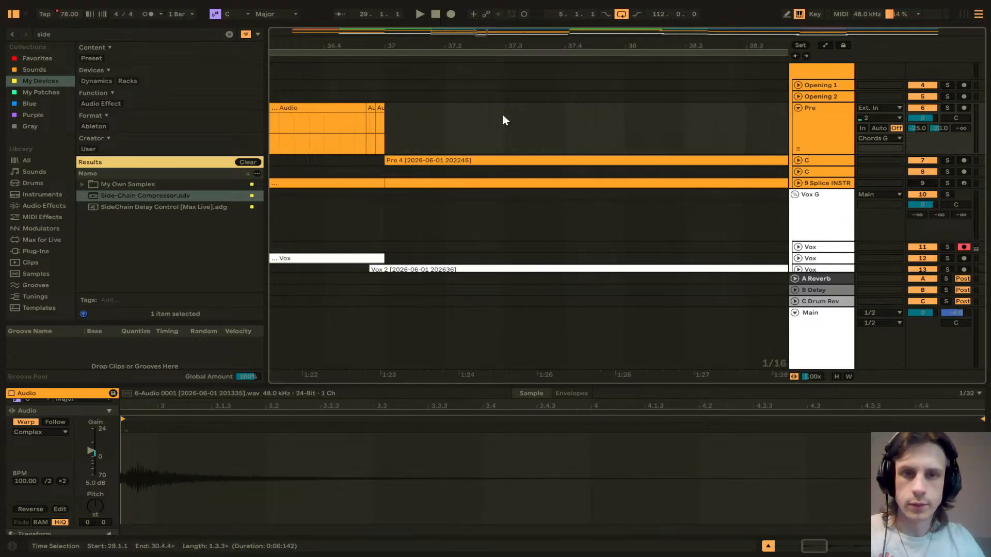
pyautogui.keyDown('shift'); pyautogui.click(377, 119); pyautogui.keyUp('shift')
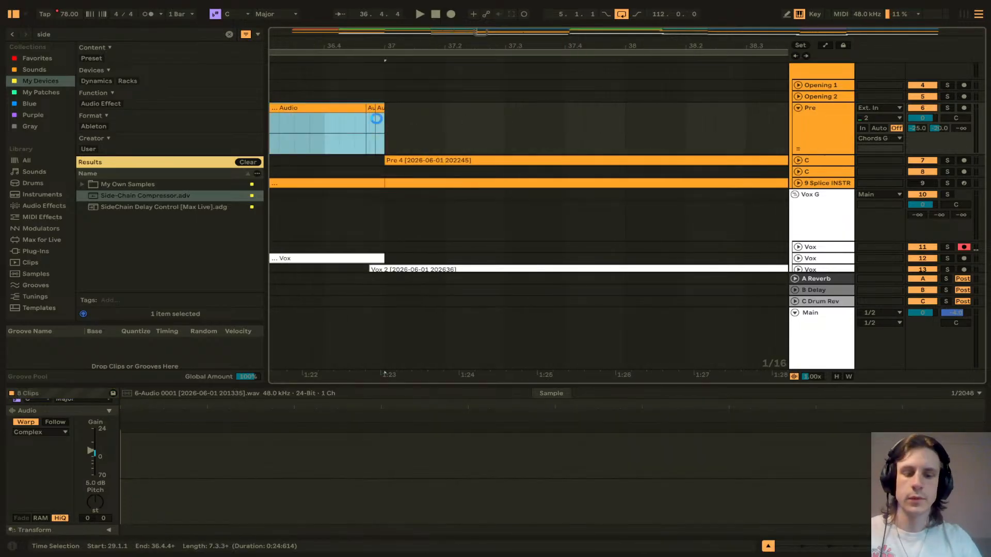
pyautogui.hotkey('ctrl', 'j')
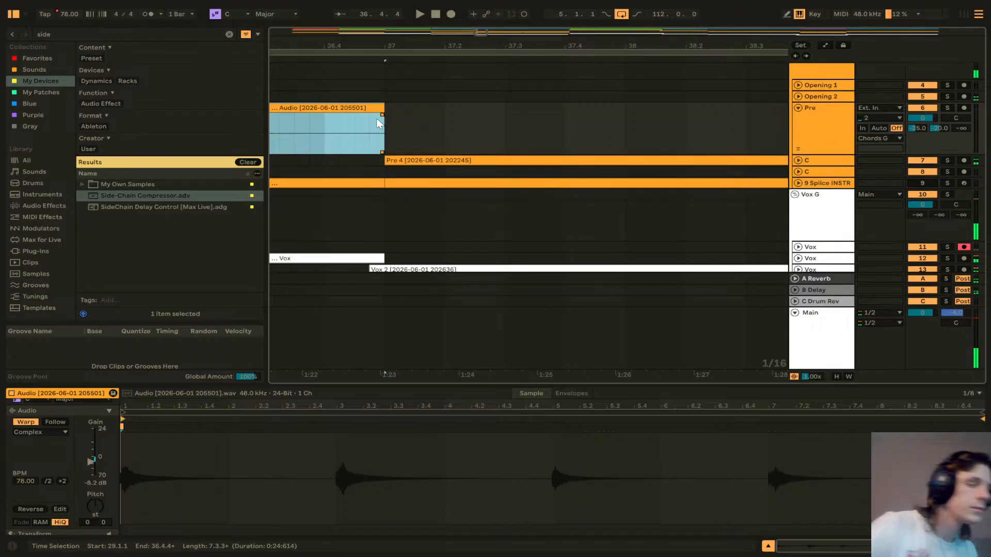
# Step: Time-stretch the consolidated Pre clip to half its length so it ends near bar 33, and play it back
pyautogui.hscroll(-4, 414, 133)
pyautogui.scroll(-5, 413, 133)
pyautogui.hscroll(-2, 395, 136)
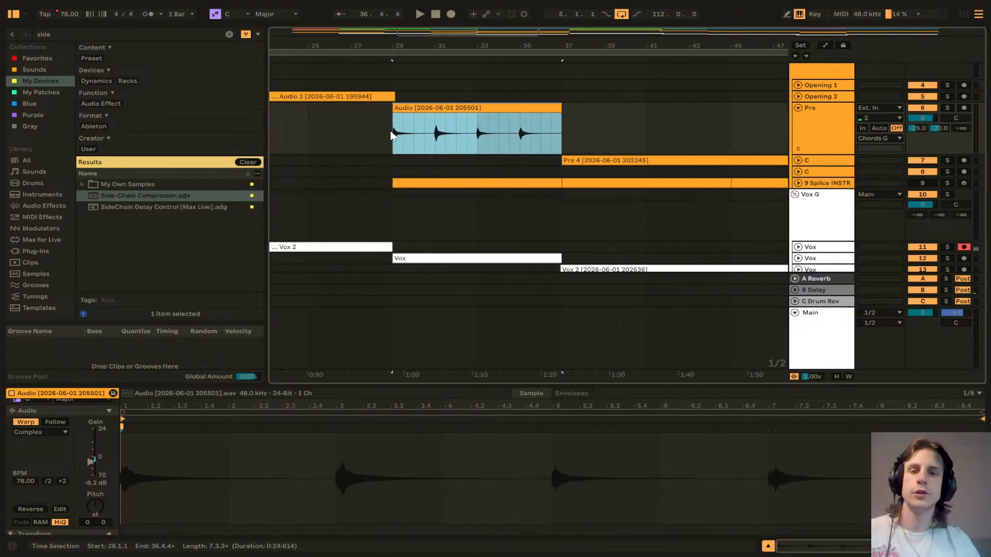
pyautogui.click(392, 135)
pyautogui.press('space')
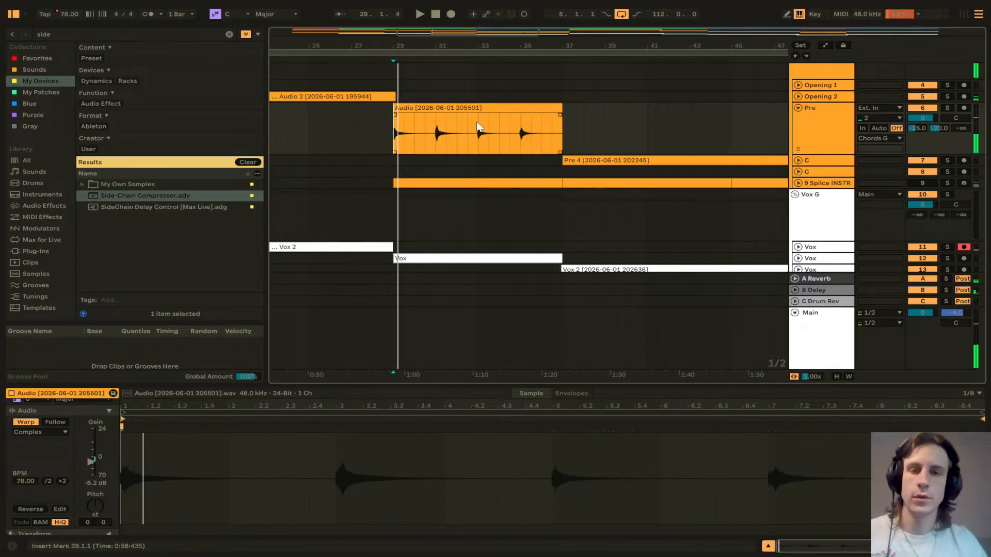
pyautogui.moveTo(558, 106); pyautogui.dragTo(478, 106)
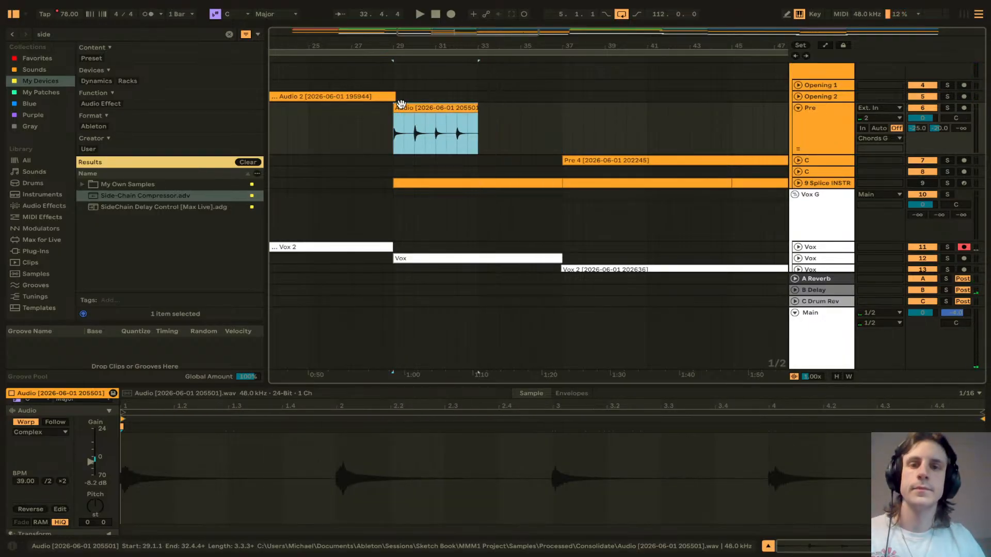
pyautogui.press('space')
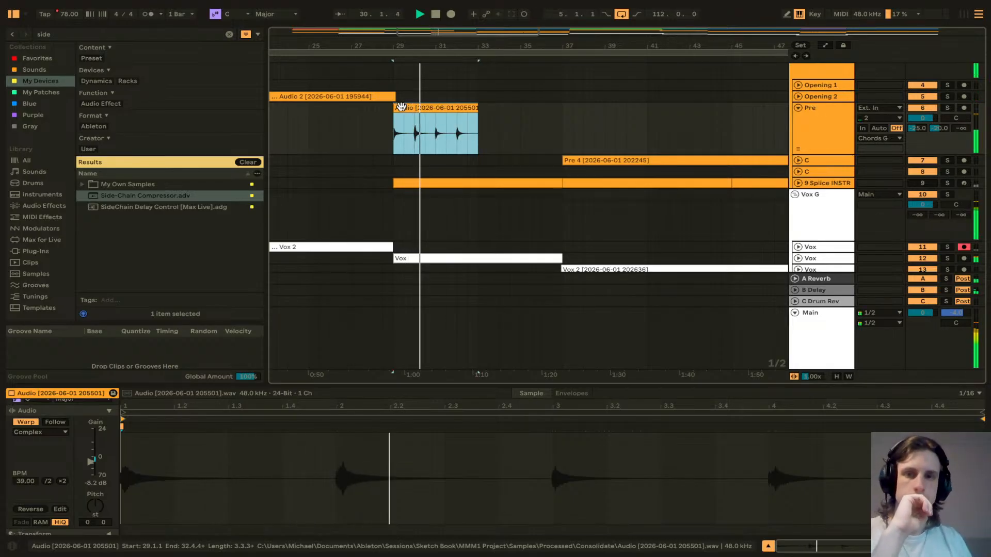
pyautogui.press('space')
# Step: Expand the Vox tracks to show the vocal comp clip starting at bar 29
pyautogui.scroll(-2, 758, 219)
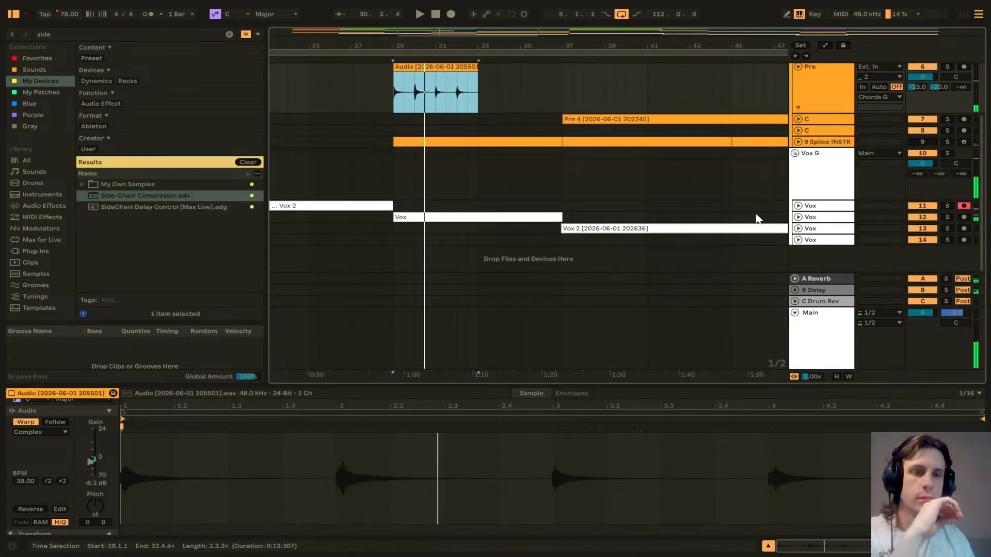
pyautogui.click(799, 229)
pyautogui.scroll(-2, 640, 156)
pyautogui.click(798, 188)
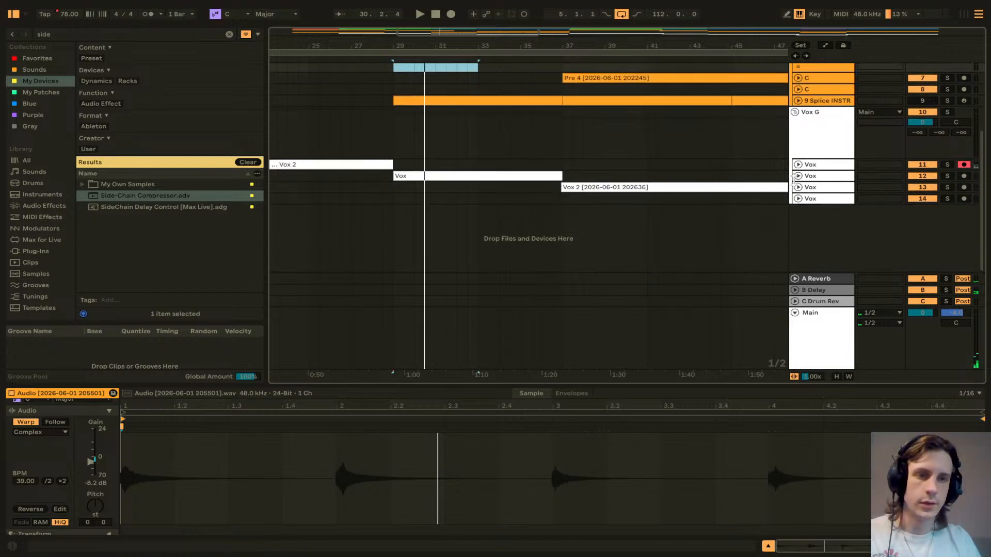
pyautogui.click(799, 176)
pyautogui.scroll(8, 402, 204)
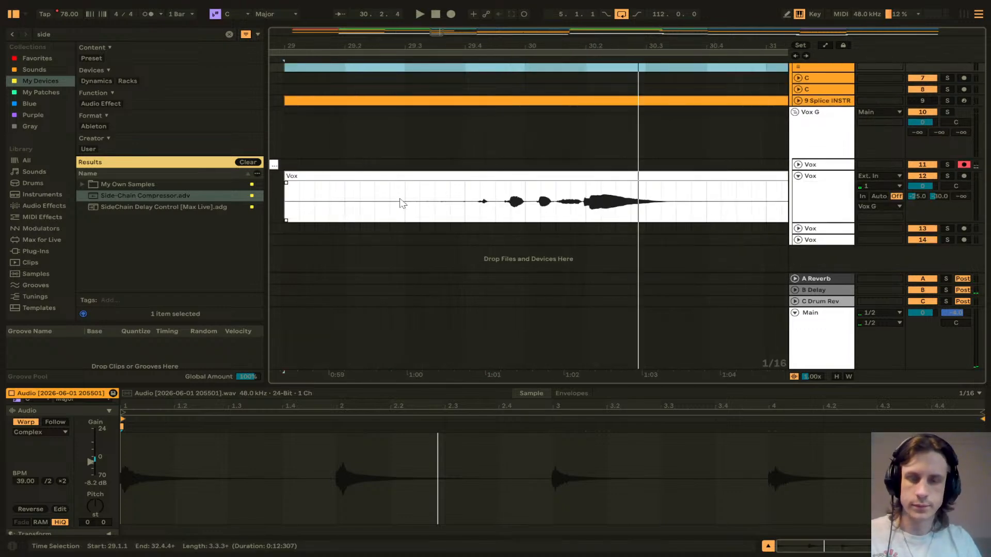
pyautogui.hscroll(-2, 402, 204)
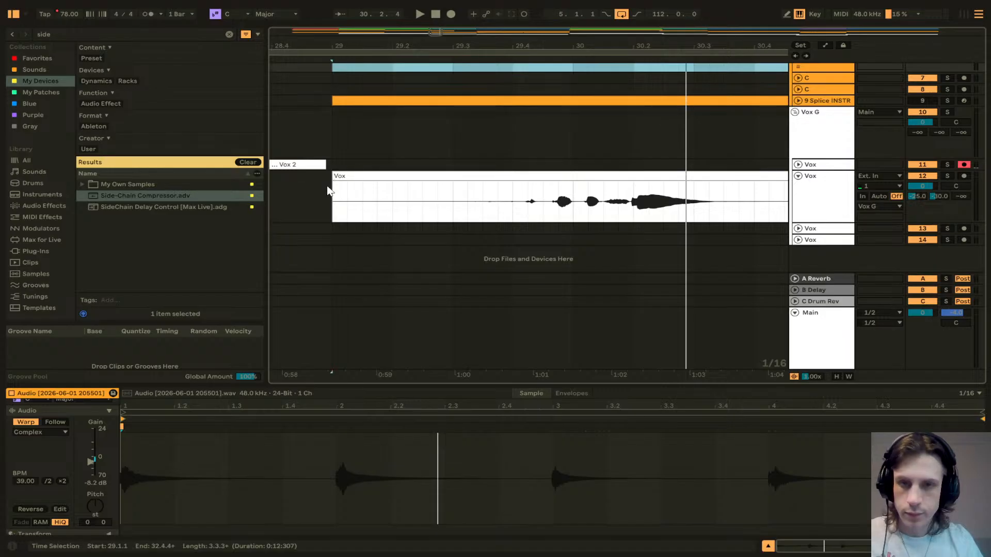
pyautogui.scroll(-6, 398, 193)
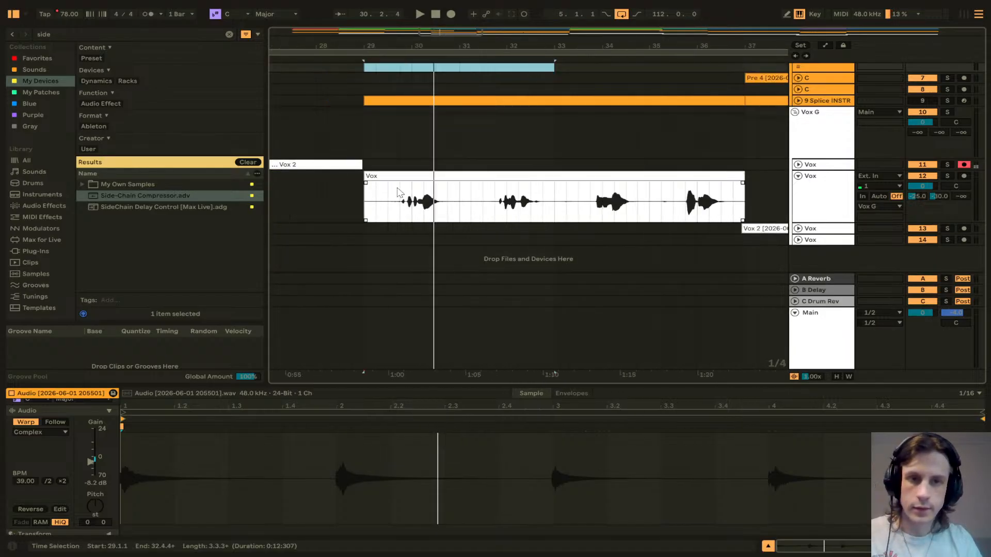
pyautogui.scroll(10, 511, 191)
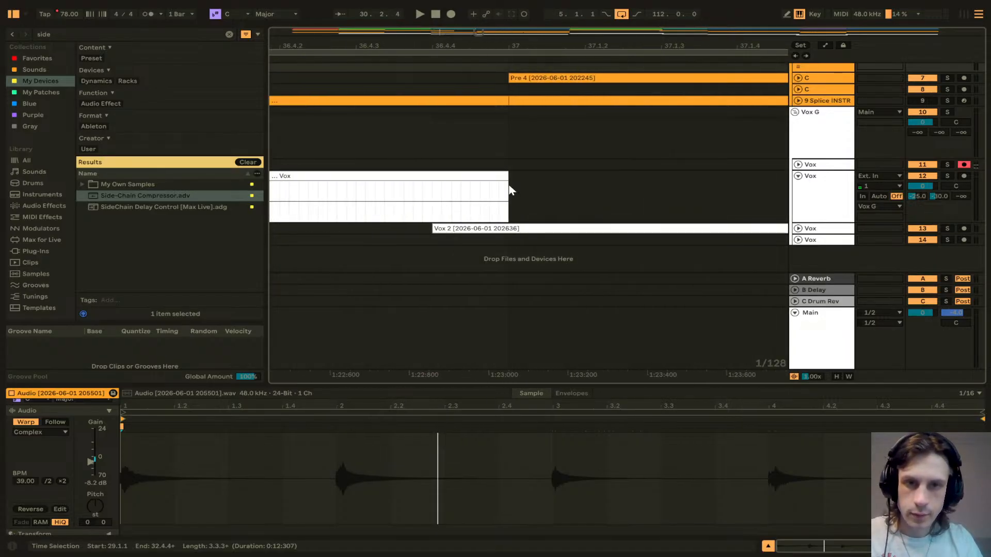
pyautogui.scroll(-15, 510, 191)
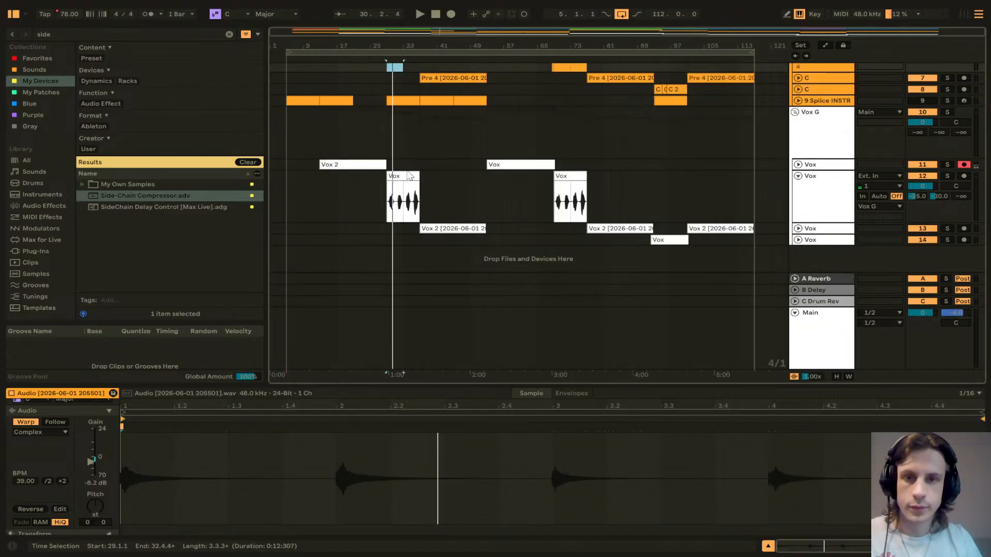
pyautogui.scroll(8, 410, 175)
# Step: Set the Vox clip's warp mode to Pro and time-stretch it to end at bar 33, then play it
pyautogui.click(398, 179)
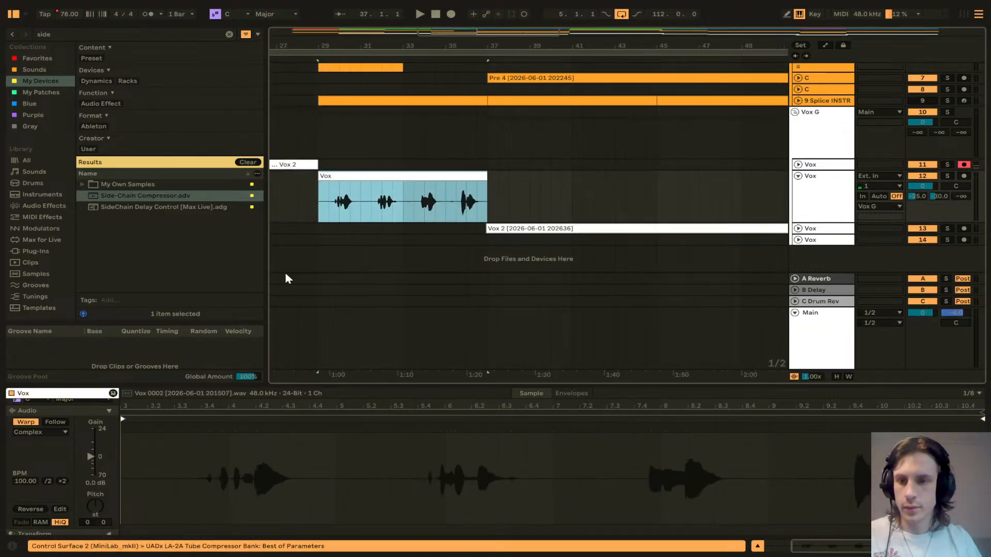
pyautogui.click(45, 435)
pyautogui.click(46, 485)
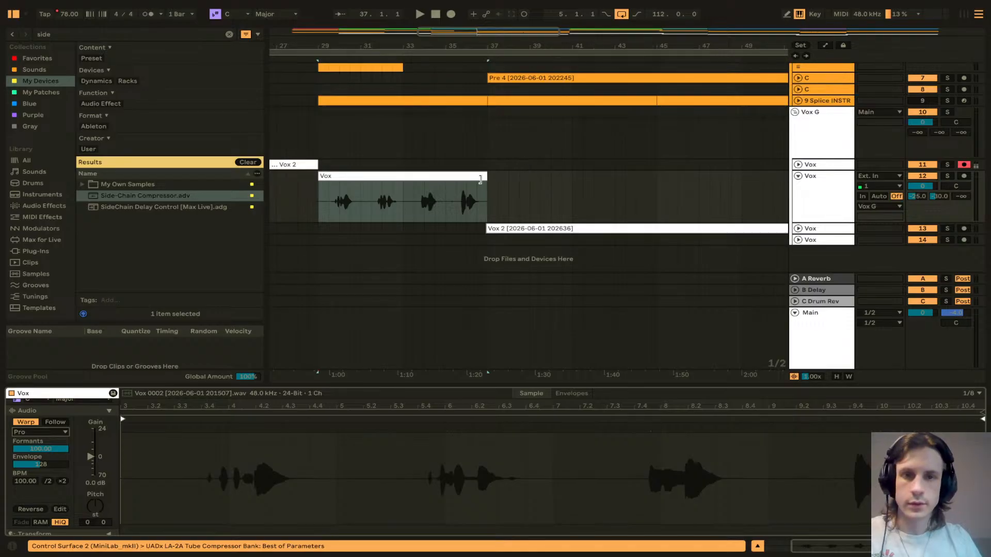
pyautogui.moveTo(480, 179); pyautogui.dragTo(403, 184)
pyautogui.press('space')
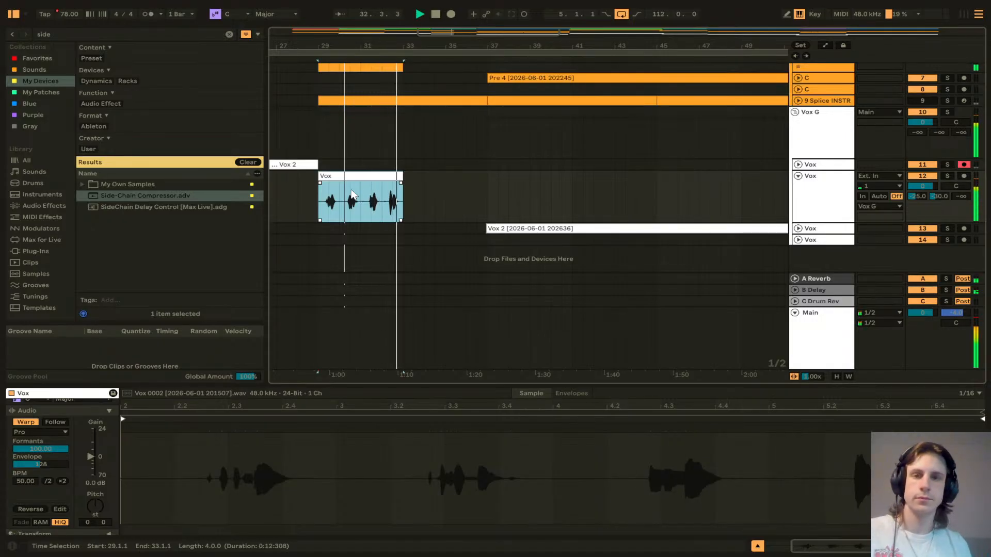
# Step: Shorten the first Pre section clip on the Sections track so it ends at bar 33
pyautogui.scroll(4, 369, 178)
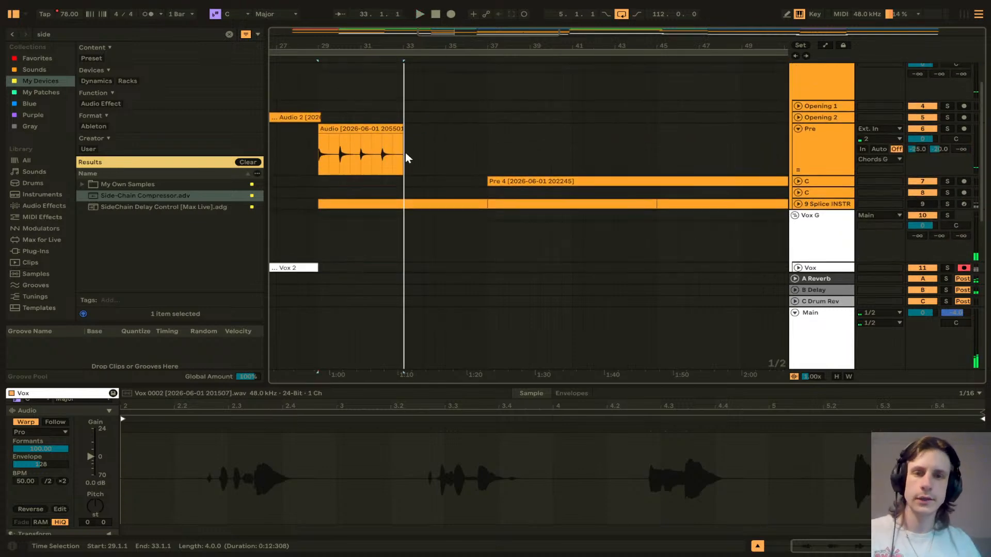
pyautogui.click(799, 181)
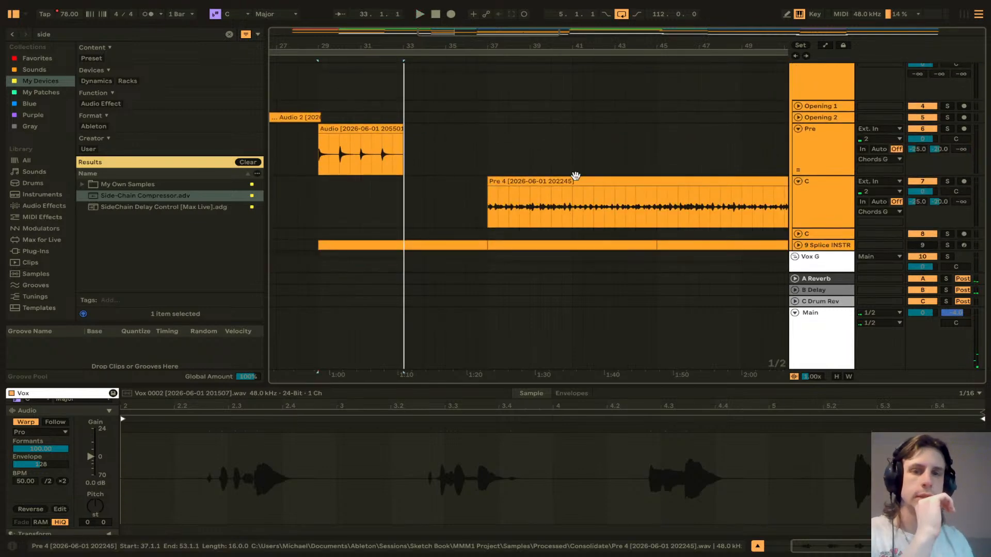
pyautogui.press('w')
pyautogui.scroll(2, 477, 164)
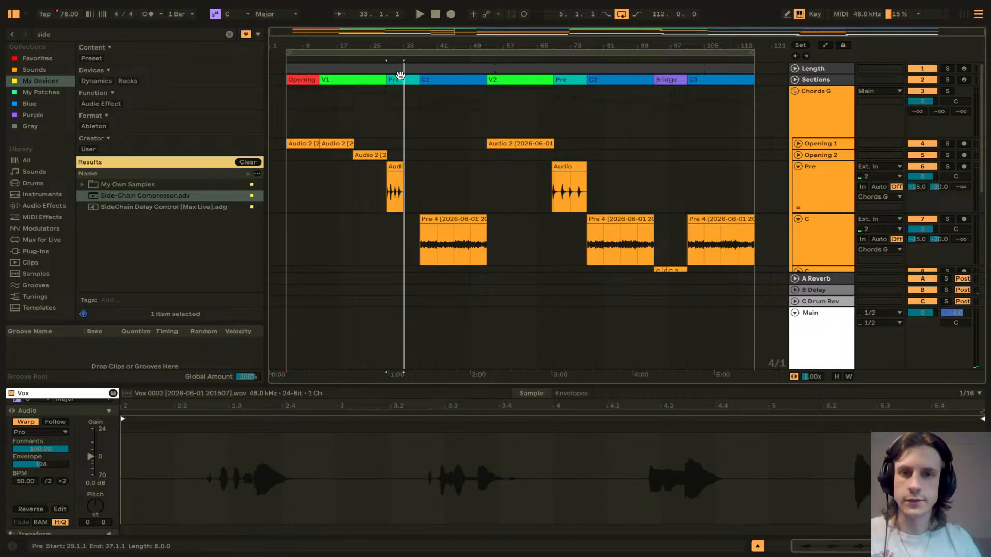
pyautogui.scroll(5, 402, 81)
pyautogui.click(404, 81)
pyautogui.moveTo(587, 81); pyautogui.dragTo(408, 81)
pyautogui.press('w')
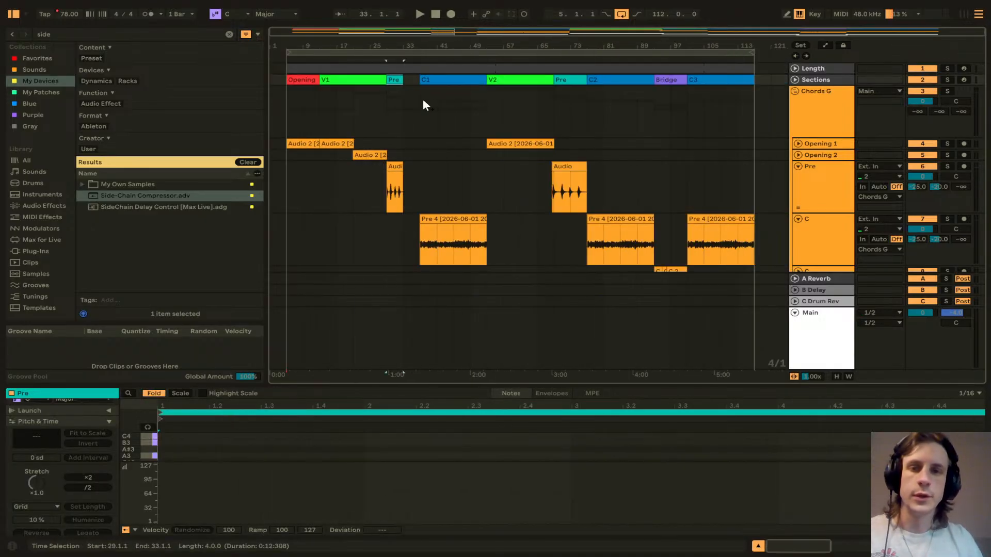
# Step: Paste the stretched Pre audio clip over the second Pre section at bar 69 and delete the leftover original audio
pyautogui.click(397, 166)
pyautogui.click(561, 166)
pyautogui.hotkey('ctrl', 'v')
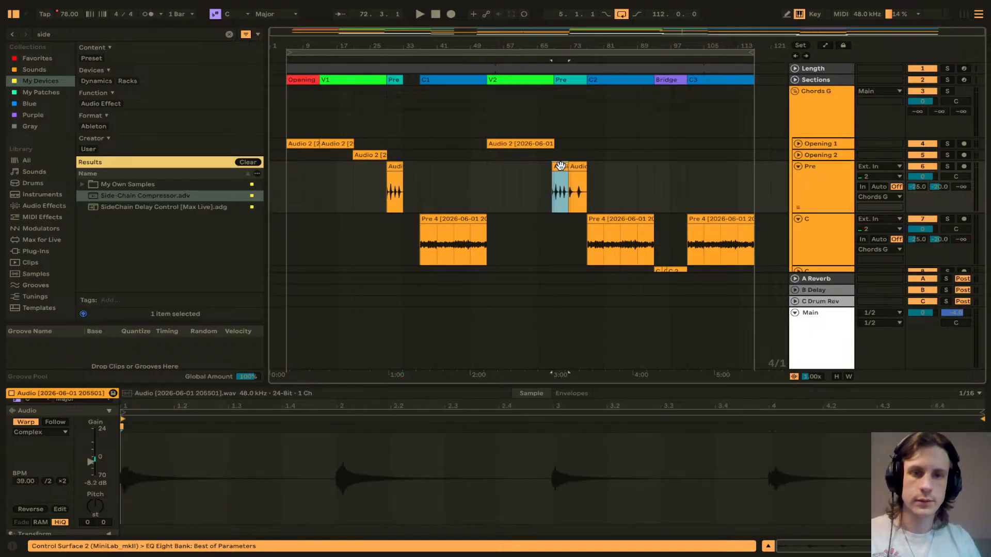
pyautogui.click(575, 168)
pyautogui.press('Delete')
pyautogui.scroll(10, 556, 177)
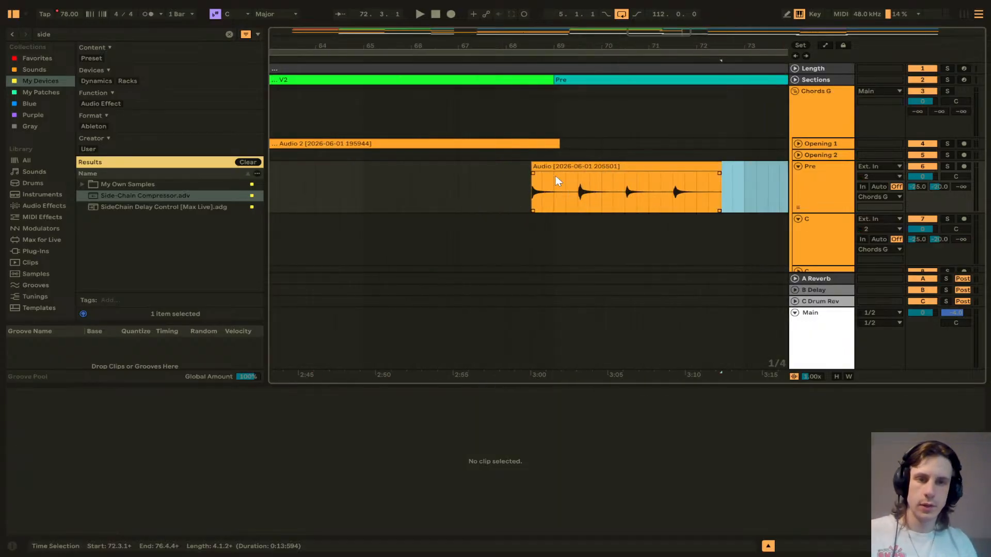
pyautogui.moveTo(458, 166); pyautogui.dragTo(717, 177)
# Step: Scroll through the tracks to review the vocal and Pre clips across the arrangement
pyautogui.scroll(-5, 567, 191)
pyautogui.scroll(-10, 567, 191)
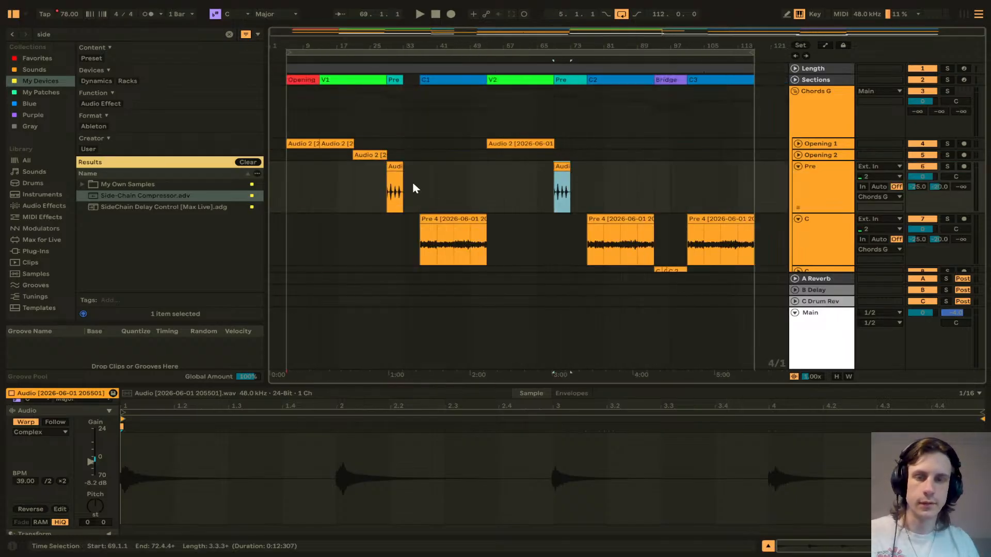
pyautogui.scroll(-2, 550, 161)
pyautogui.scroll(2, 550, 163)
pyautogui.scroll(-4, 516, 168)
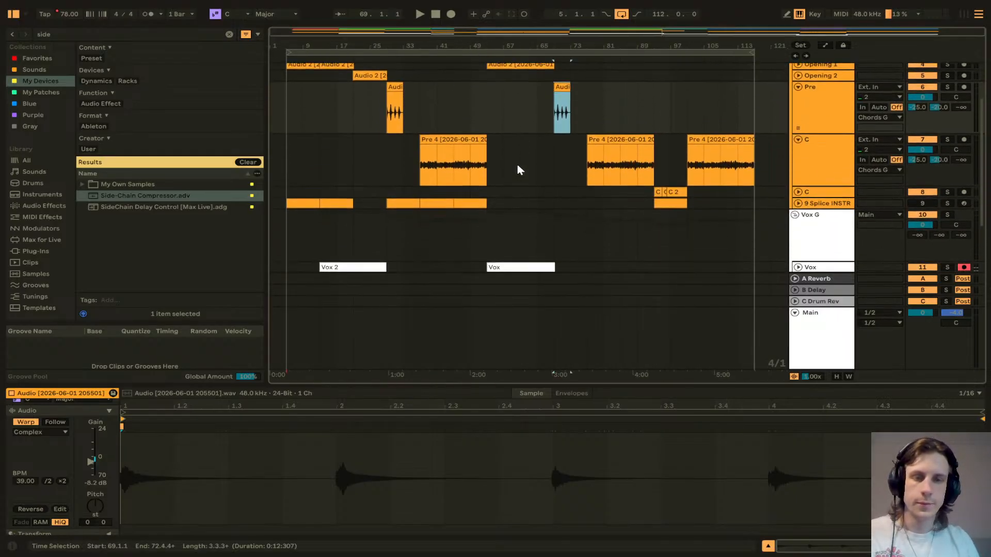
pyautogui.scroll(2, 513, 169)
pyautogui.scroll(-5, 513, 168)
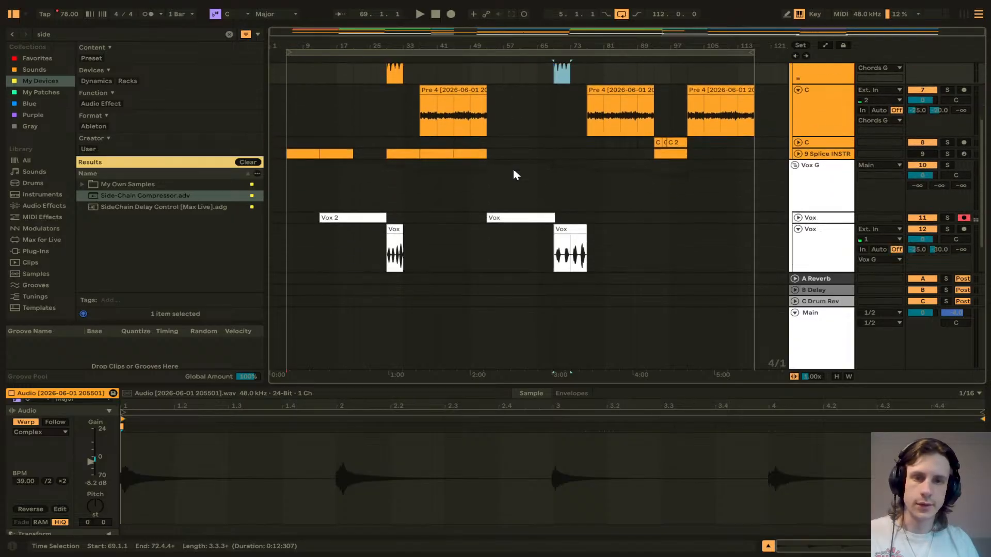
pyautogui.scroll(1, 513, 175)
pyautogui.scroll(2, 513, 173)
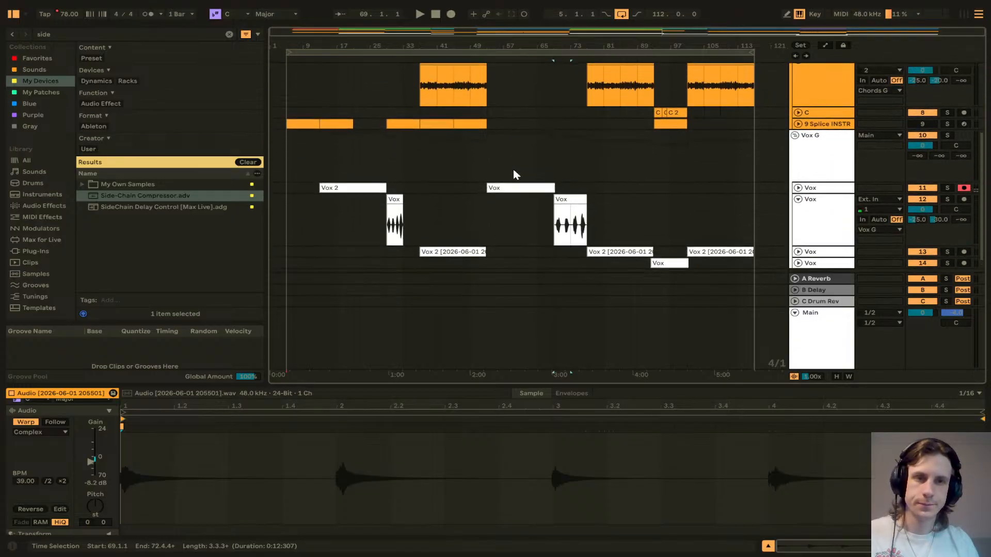
pyautogui.scroll(-3, 513, 169)
pyautogui.scroll(1, 513, 170)
pyautogui.scroll(-2, 514, 175)
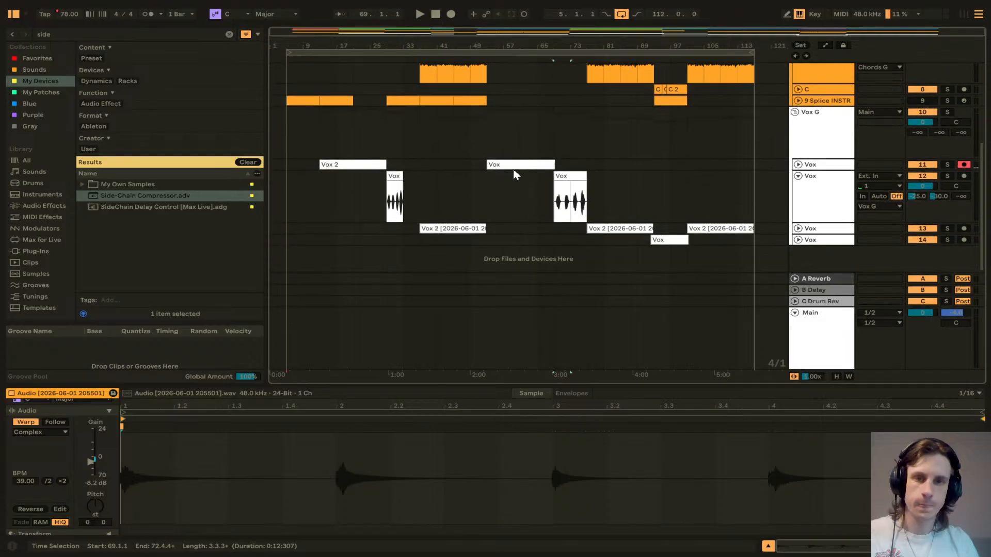
# Step: Paste the stretched Vox clip at bar 69 on the Vox track and delete the leftover original vocal
pyautogui.click(398, 174)
pyautogui.click(562, 175)
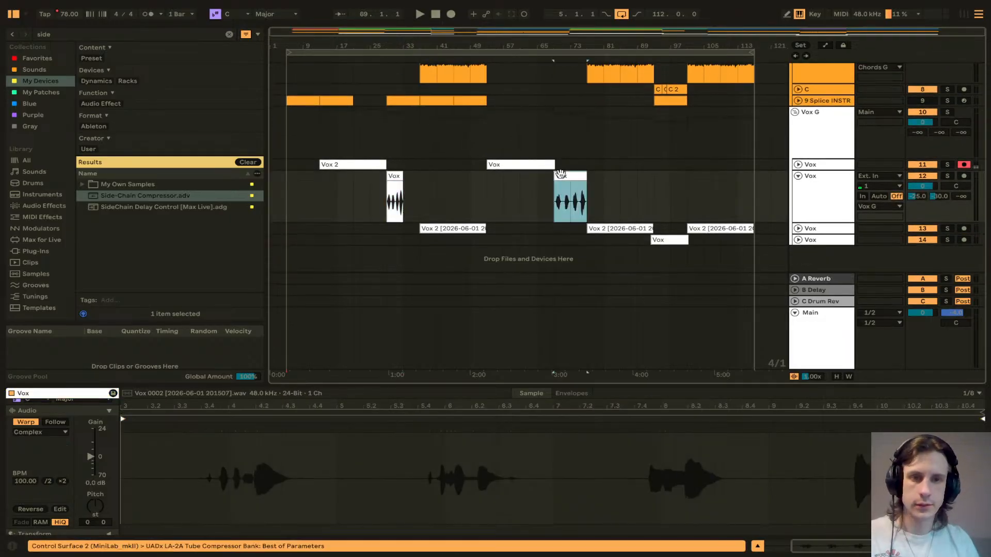
pyautogui.hotkey('ctrl', 'v')
pyautogui.click(577, 176)
pyautogui.press('Delete')
pyautogui.click(559, 192)
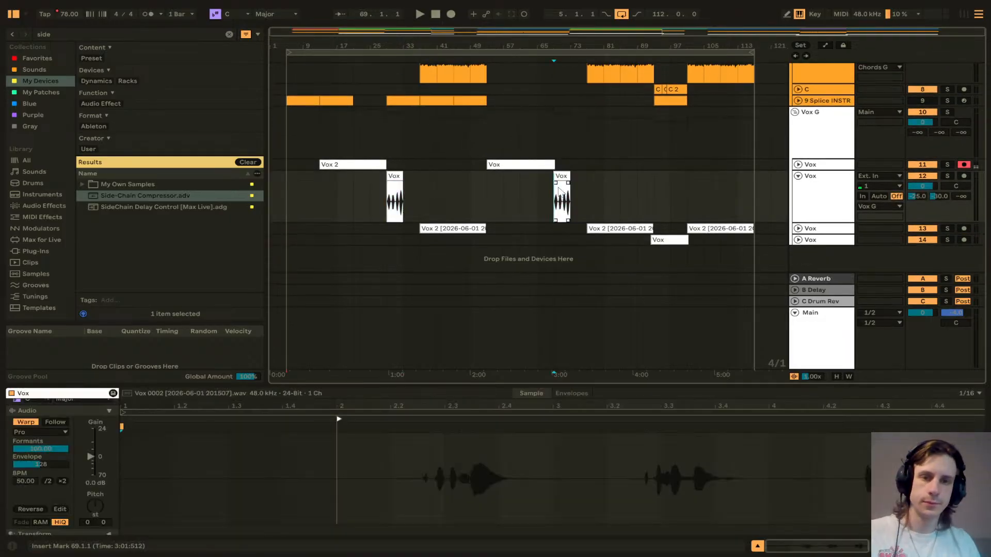
# Step: Move the Pre 4 clip on the C track earlier so it starts at bar 33
pyautogui.press('z')
pyautogui.press('x')
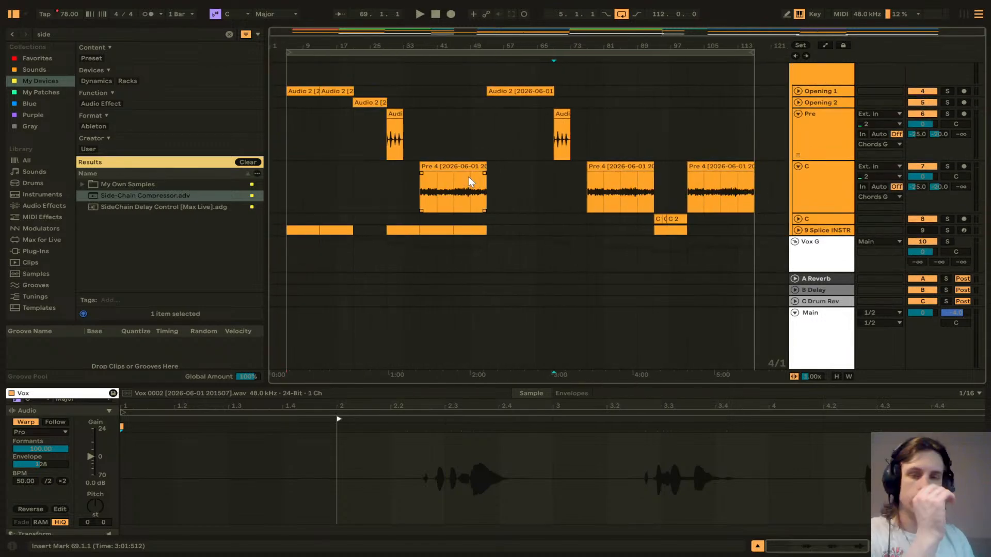
pyautogui.scroll(2, 470, 172)
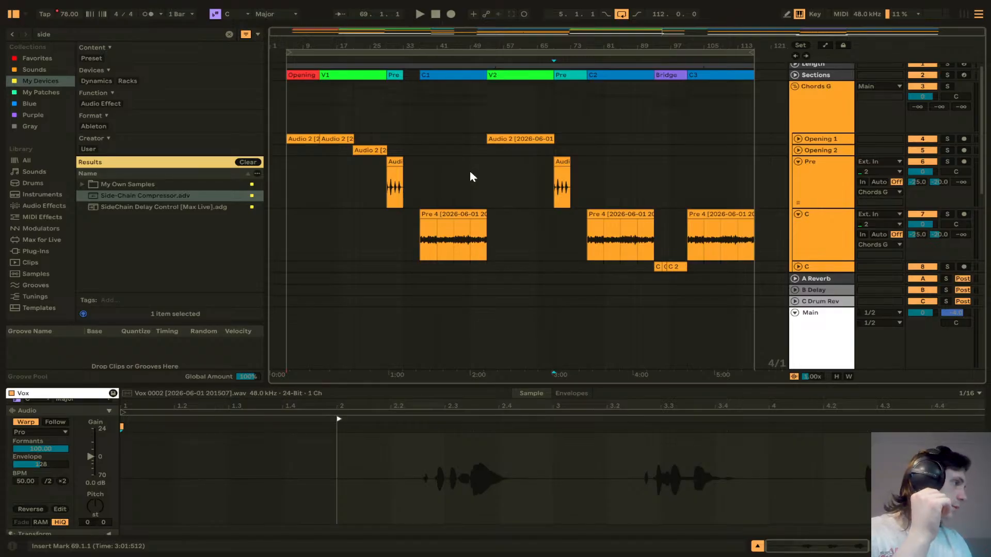
pyautogui.scroll(-4, 487, 180)
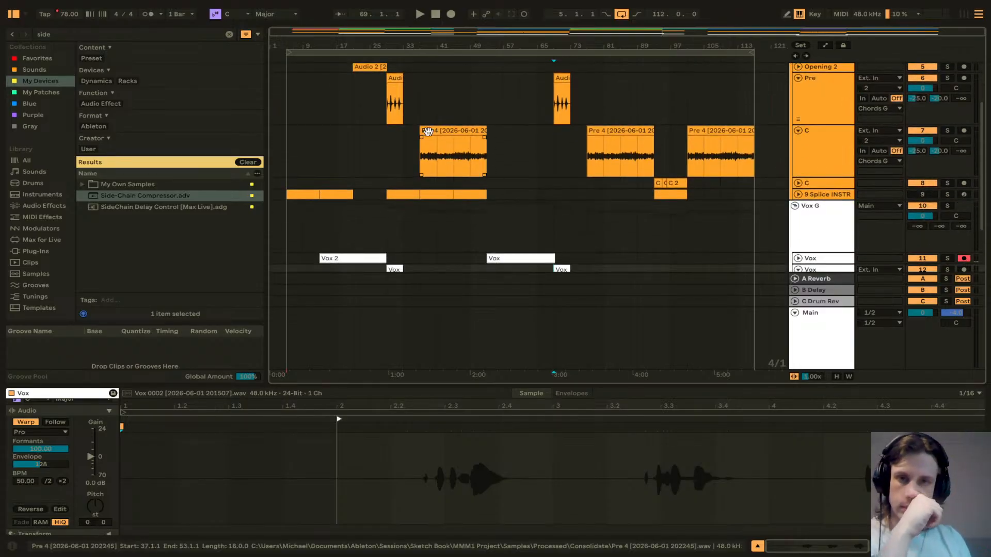
pyautogui.moveTo(428, 131)
pyautogui.mouseDown()
pyautogui.moveTo(413, 134)
pyautogui.moveTo(423, 135)
pyautogui.mouseUp()
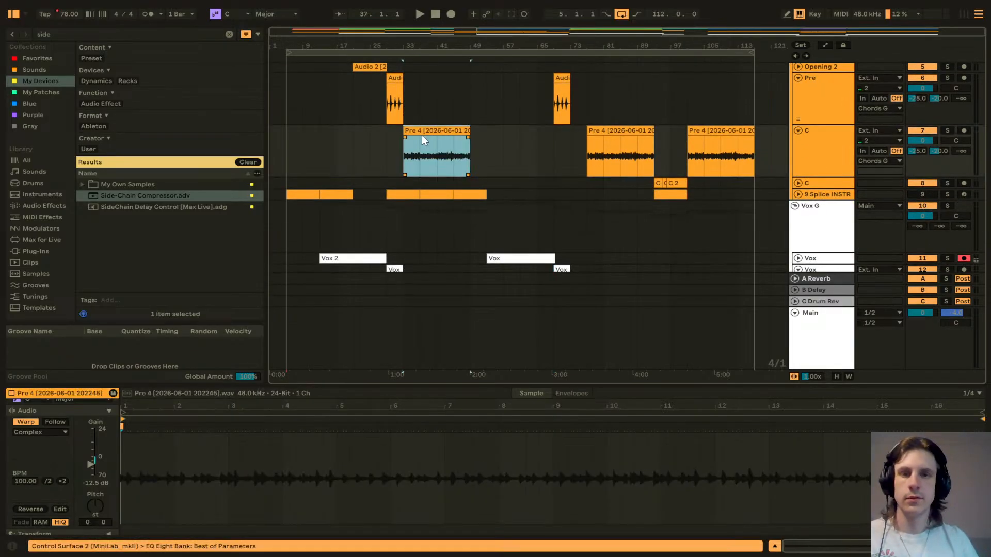
# Step: Split the Pre 4 clip on the C track into one-bar slices at every bar from bar 34 through bar 48
pyautogui.press('space')
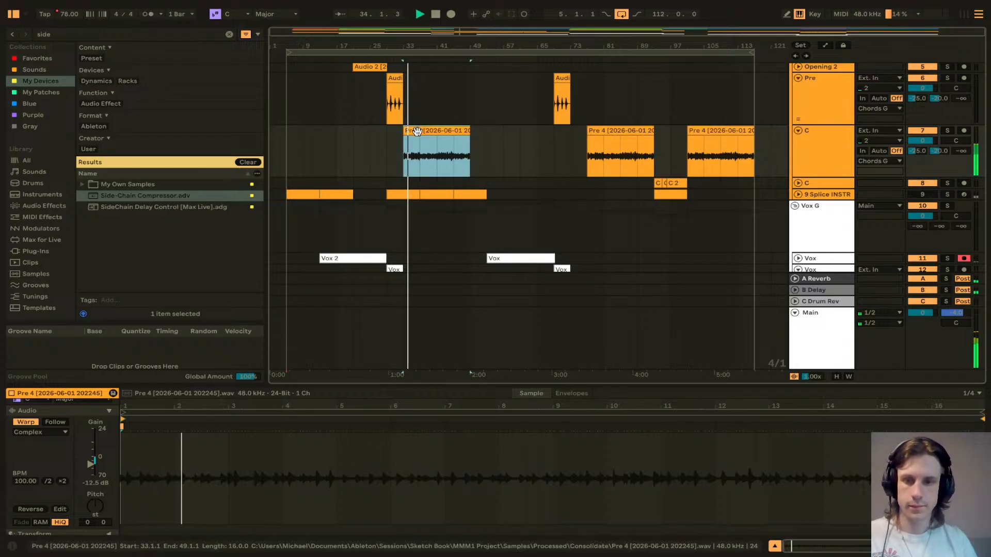
pyautogui.press('z')
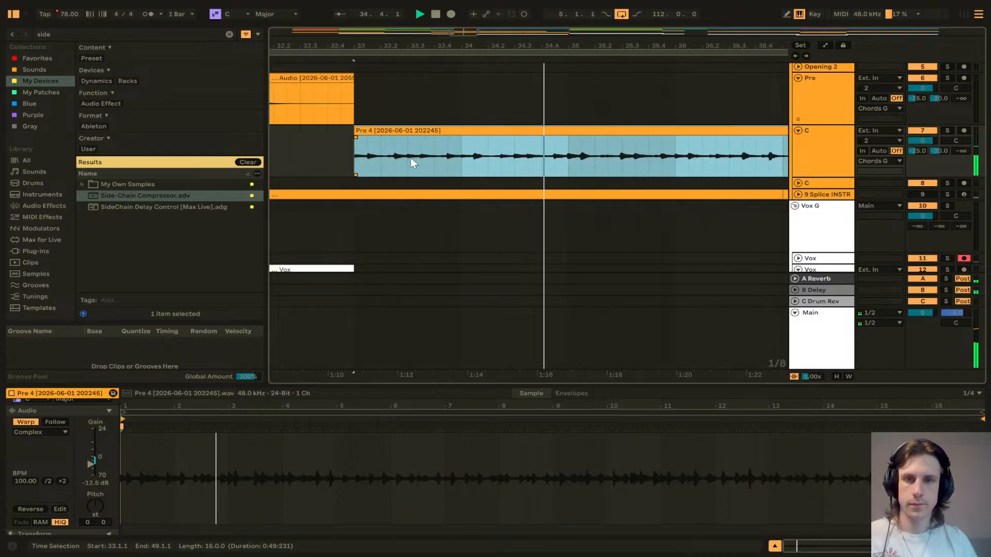
pyautogui.click(463, 165)
pyautogui.press('space')
pyautogui.hotkey('ctrl', 'e')
pyautogui.click(569, 164)
pyautogui.hotkey('ctrl', 'e')
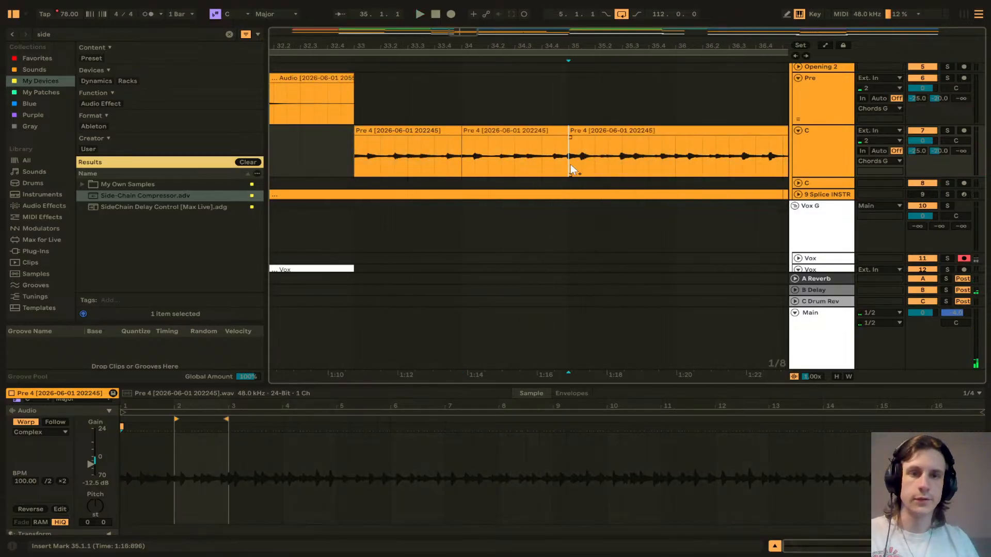
pyautogui.click(676, 165)
pyautogui.hotkey('ctrl', 'e')
pyautogui.hscroll(3, 671, 170)
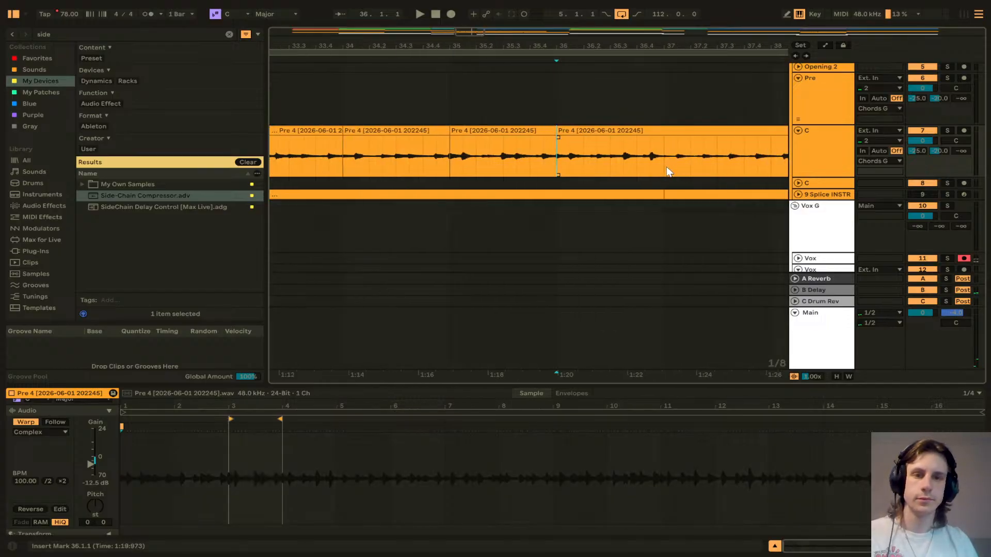
pyautogui.hscroll(4, 666, 166)
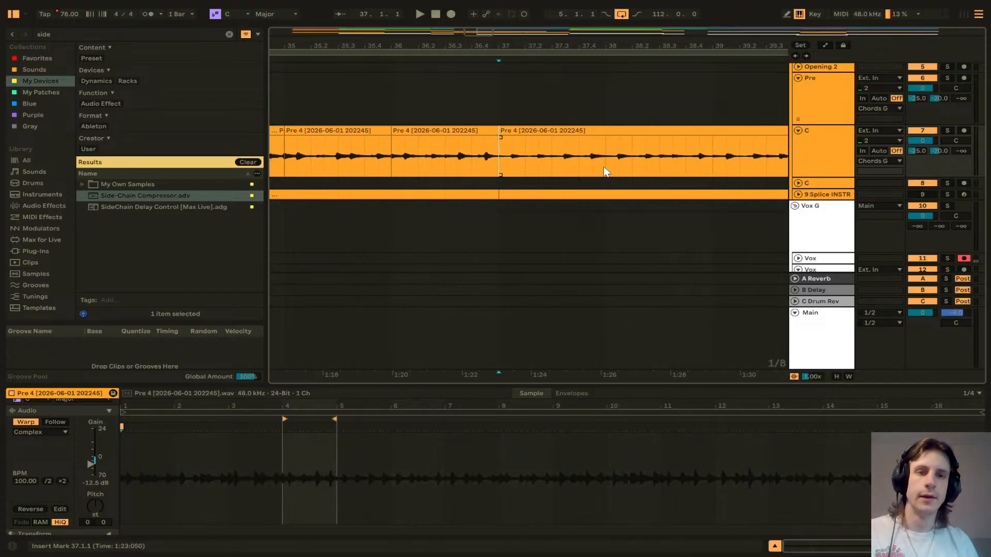
pyautogui.hotkey('ctrl', 'e')
pyautogui.hscroll(3, 604, 167)
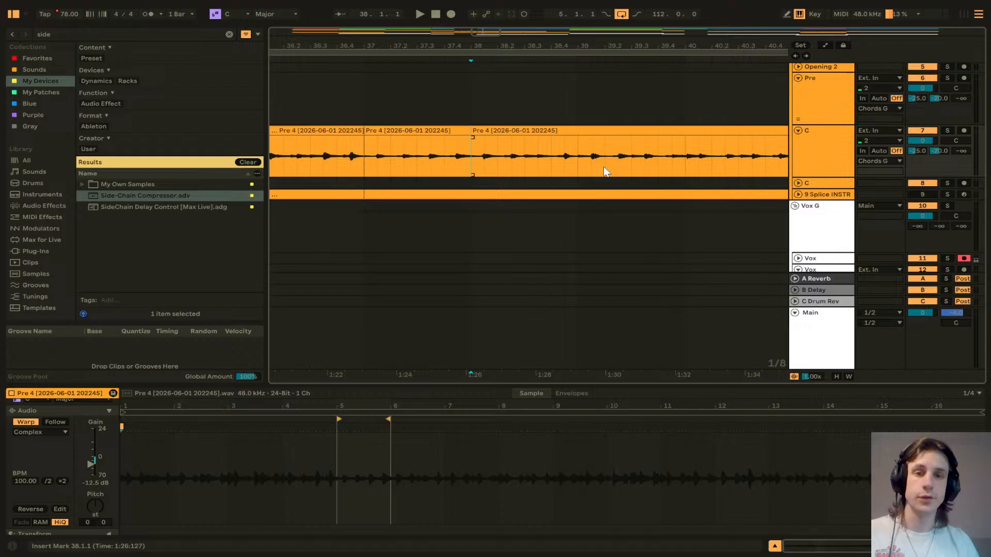
pyautogui.click(576, 167)
pyautogui.hotkey('ctrl', 'e')
pyautogui.hscroll(3, 574, 168)
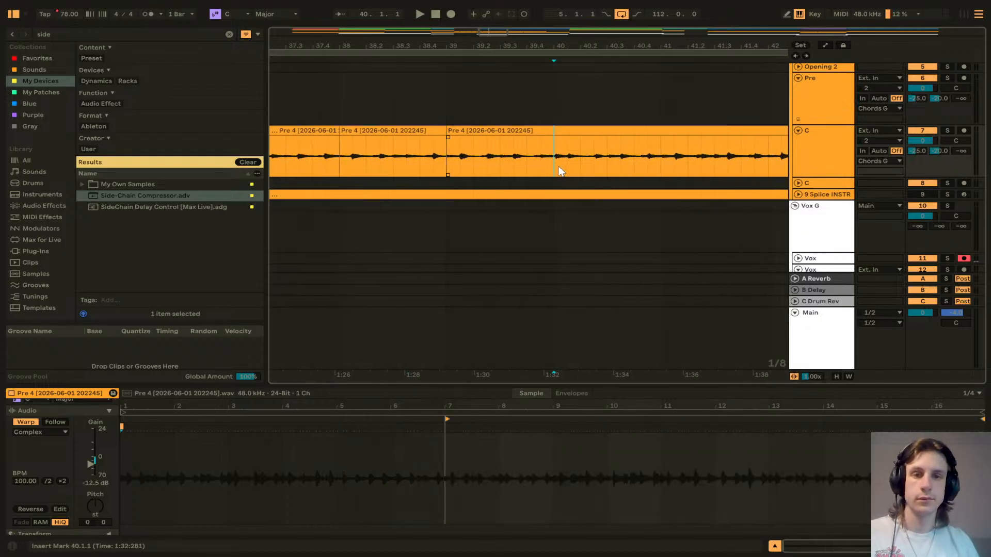
pyautogui.click(660, 166)
pyautogui.hotkey('ctrl', 'e')
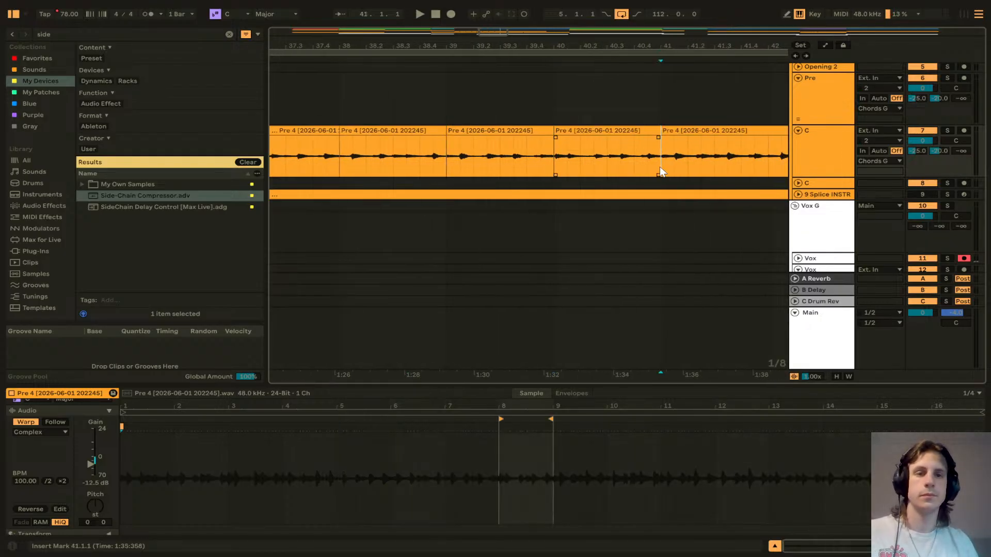
pyautogui.hscroll(5, 656, 166)
pyautogui.click(596, 165)
pyautogui.hotkey('ctrl', 'e')
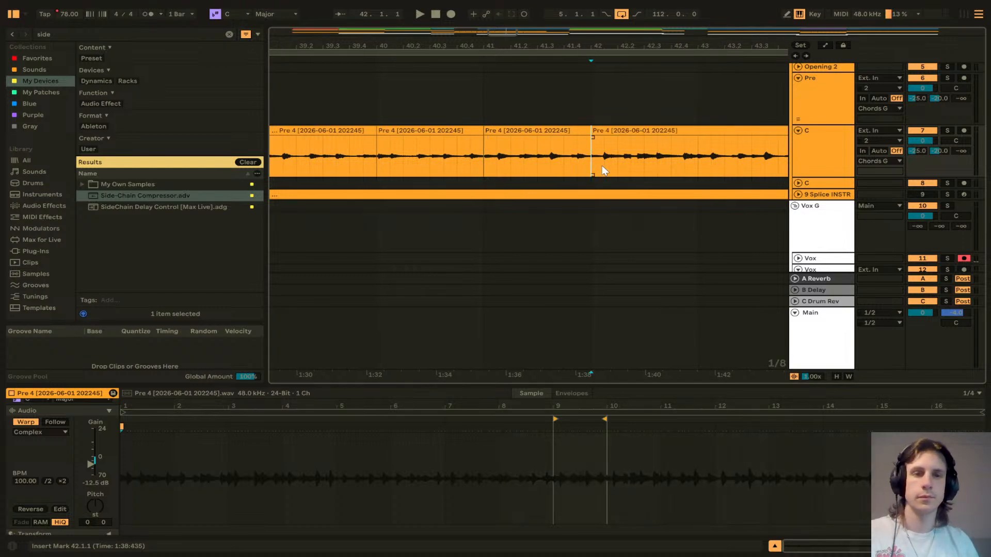
pyautogui.hscroll(3, 601, 168)
pyautogui.hscroll(3, 607, 170)
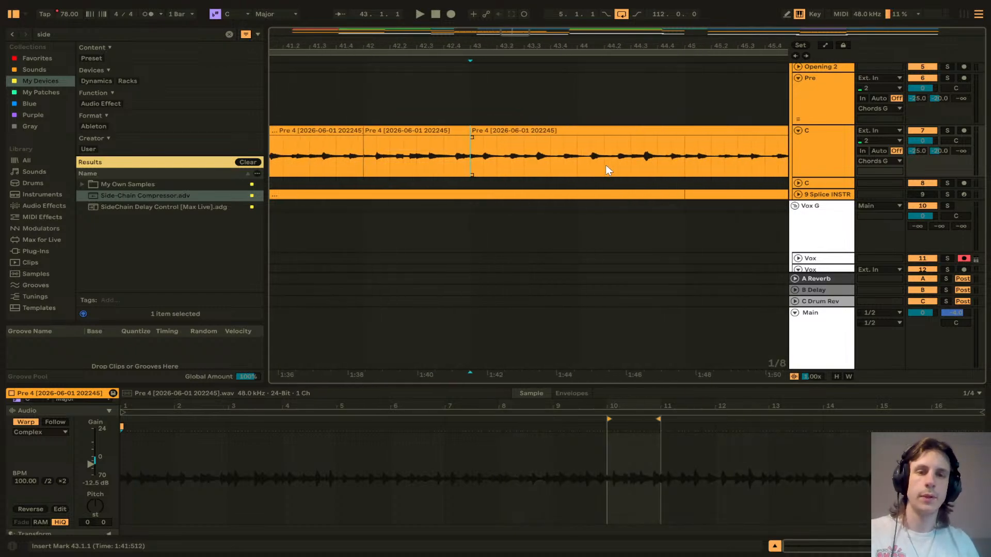
pyautogui.hotkey('ctrl', 'e')
pyautogui.hscroll(1, 594, 168)
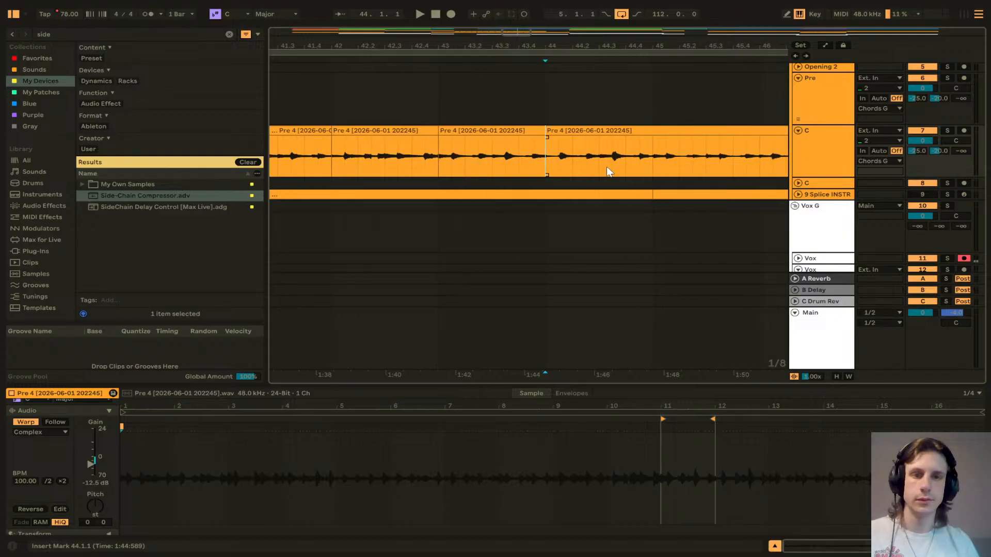
pyautogui.click(653, 171)
pyautogui.hotkey('ctrl', 'e')
pyautogui.hscroll(3, 652, 173)
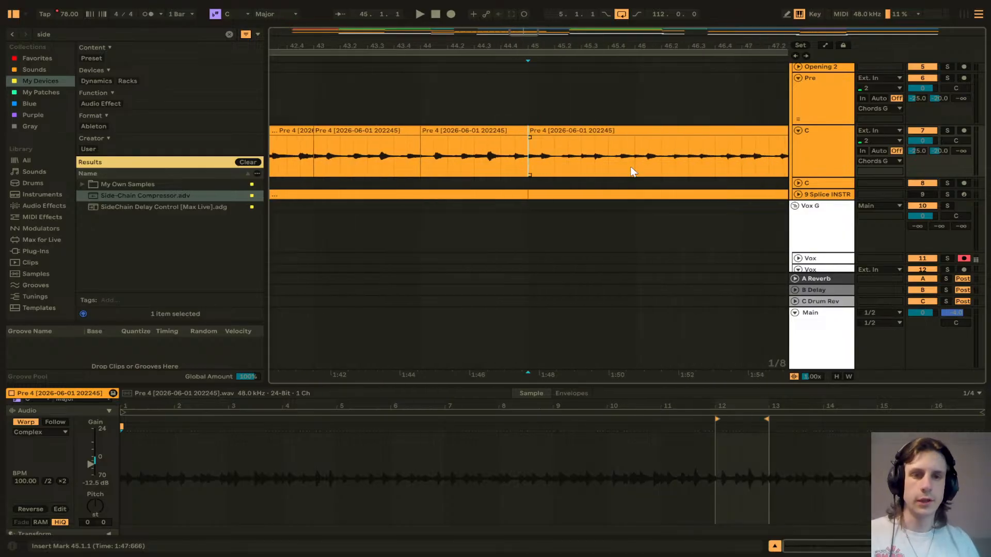
pyautogui.hscroll(3, 630, 171)
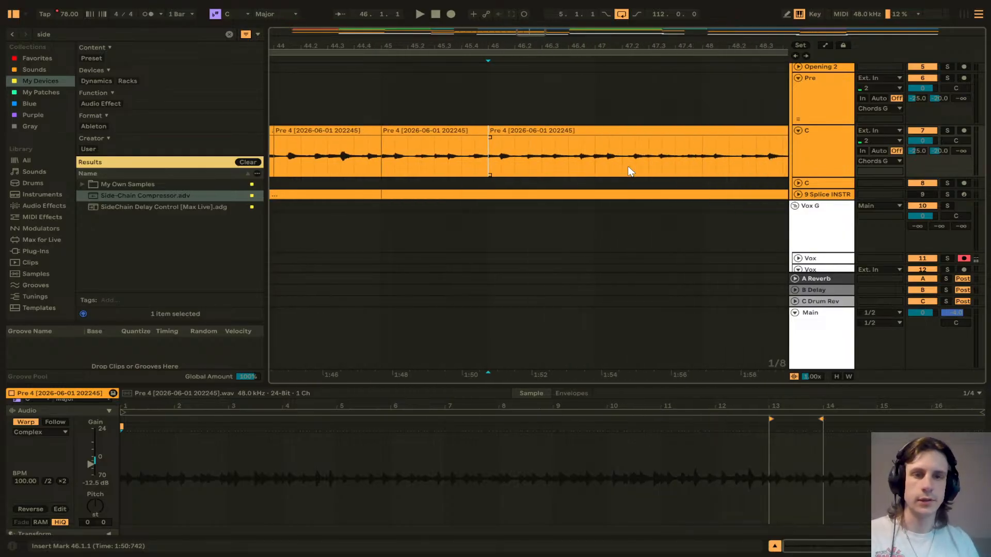
pyautogui.hscroll(2, 609, 170)
pyautogui.click(597, 171)
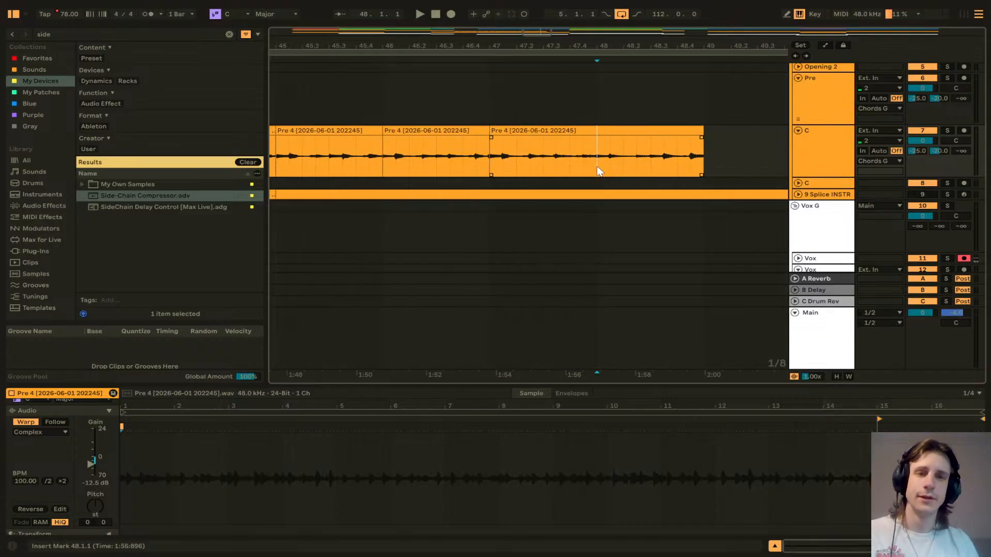
# Step: Delete every other one-bar slice of the Pre 4 clip, removing the slices at bars 34, 36, 38 and onwards to 48
pyautogui.press('-')
pyautogui.press('-')
pyautogui.press('-')
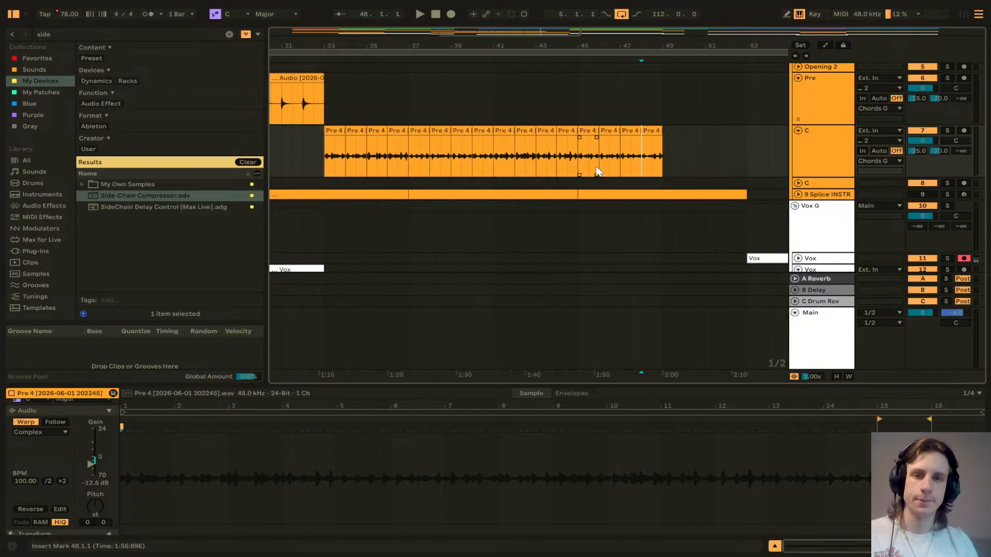
pyautogui.click(354, 131)
pyautogui.keyDown('shift'); pyautogui.click(396, 131); pyautogui.keyUp('shift')
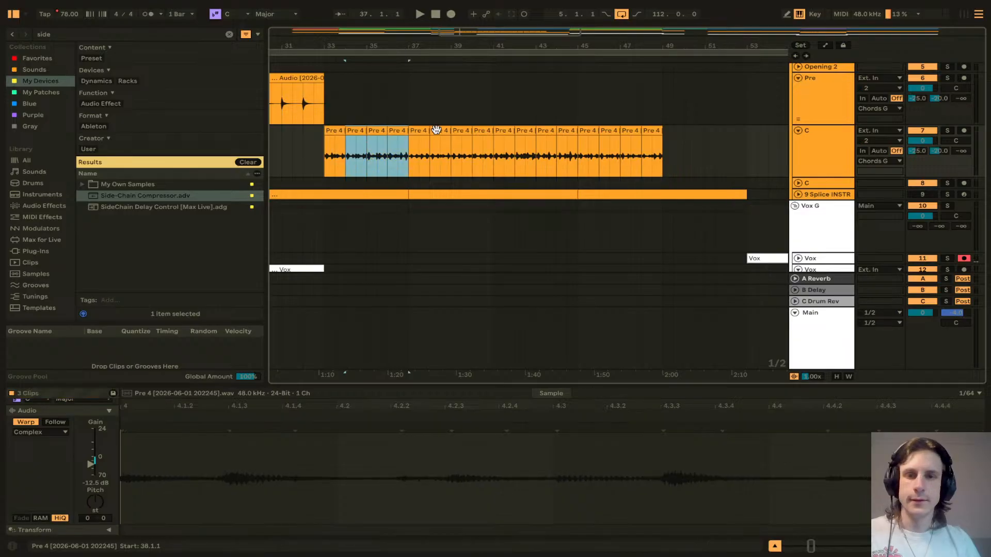
pyautogui.press('Escape')
pyautogui.click(360, 131)
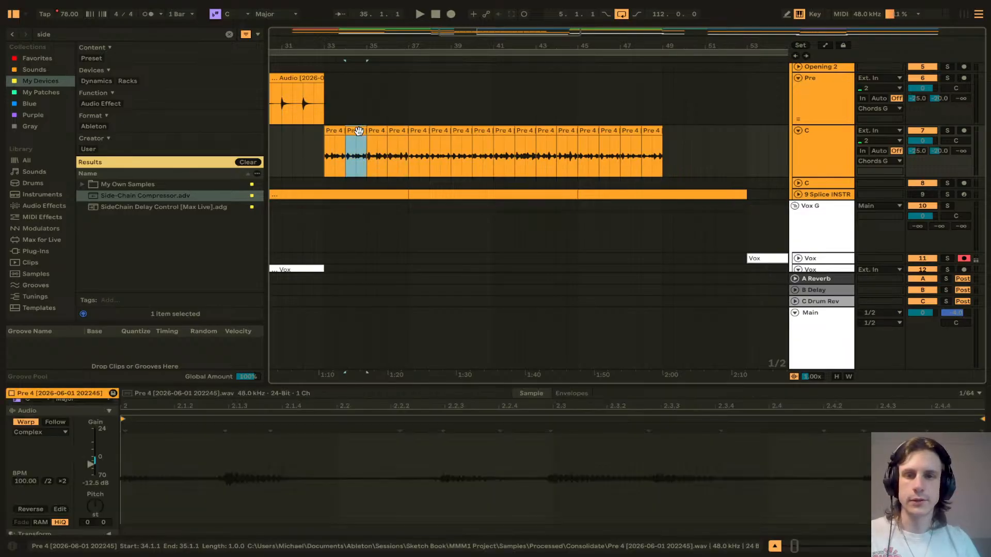
pyautogui.press('Delete')
pyautogui.click(398, 131)
pyautogui.press('Delete')
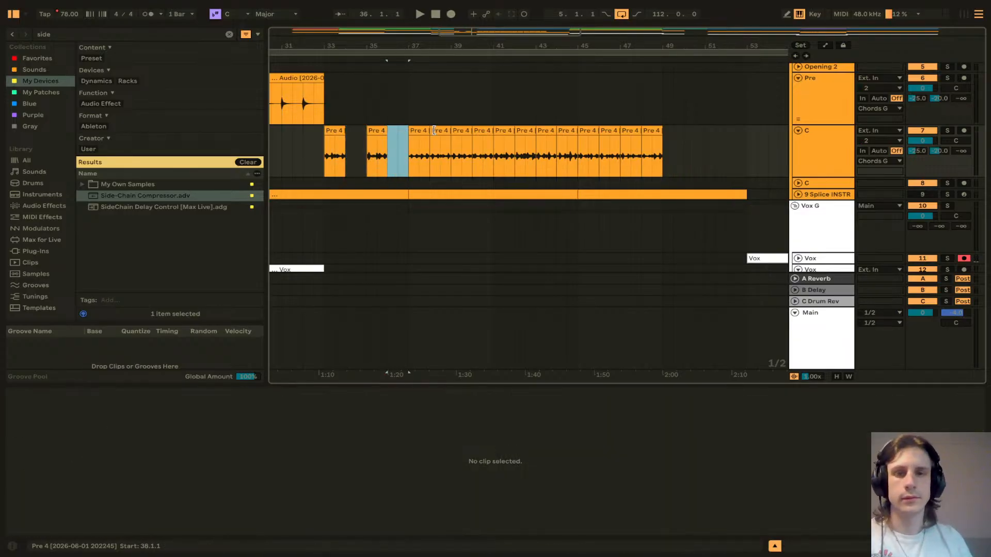
pyautogui.click(432, 131)
pyautogui.press('Delete')
pyautogui.click(479, 130)
pyautogui.press('Delete')
pyautogui.click(524, 130)
pyautogui.press('Delete')
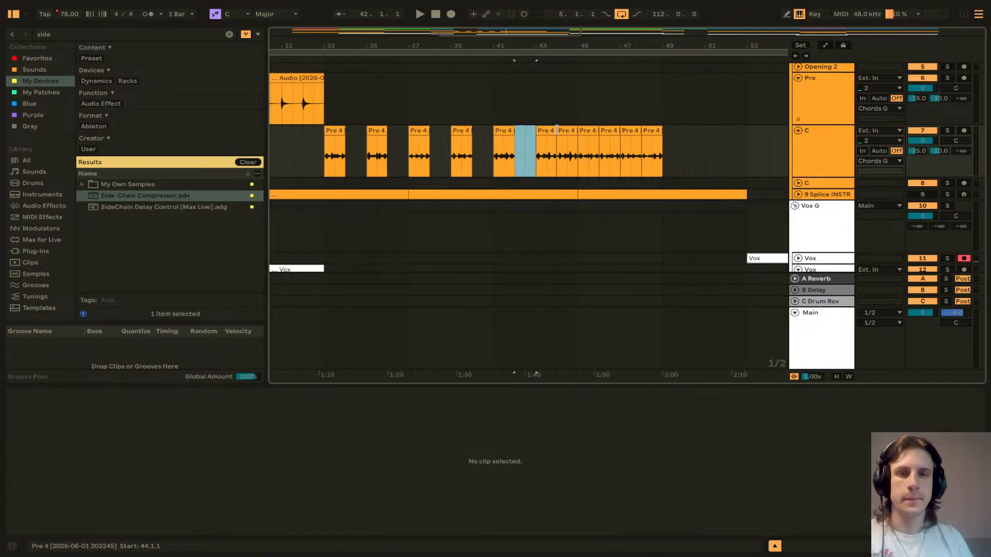
pyautogui.click(561, 130)
pyautogui.press('Delete')
pyautogui.click(609, 130)
pyautogui.press('Delete')
pyautogui.click(650, 130)
pyautogui.press('Delete')
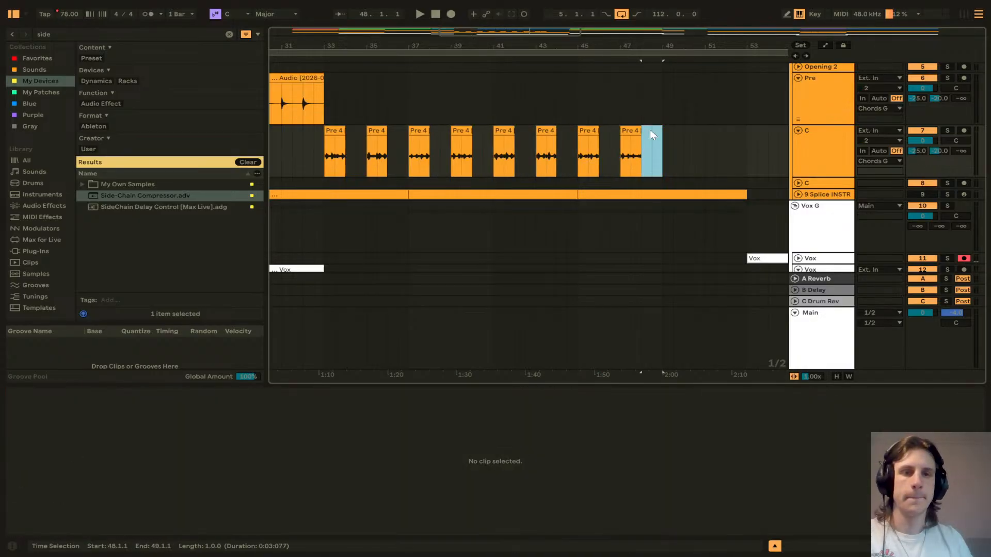
# Step: Slide the remaining Pre 4 slices left so they sit back to back from bar 33 without gaps
pyautogui.click(635, 130)
pyautogui.moveTo(376, 130); pyautogui.dragTo(355, 130)
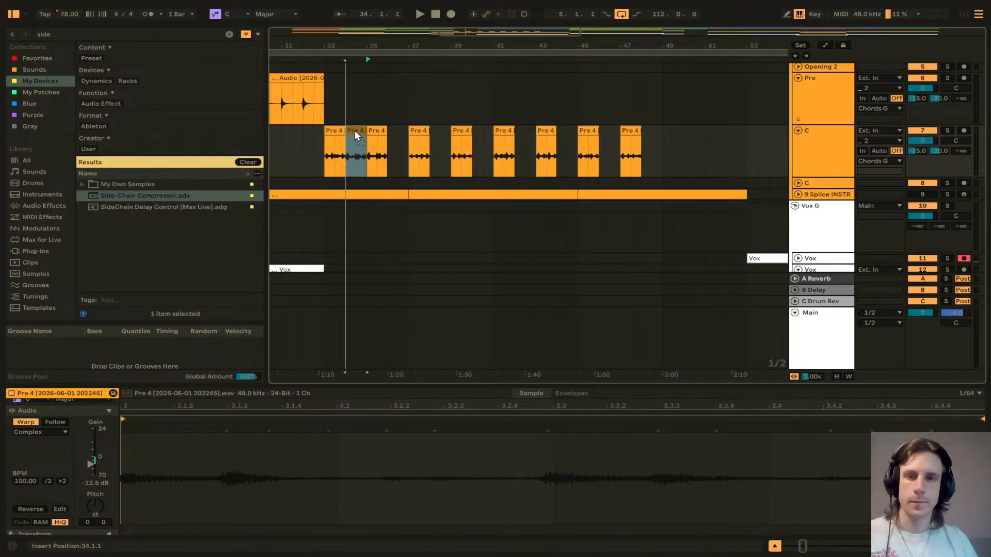
pyautogui.moveTo(416, 129); pyautogui.dragTo(377, 132)
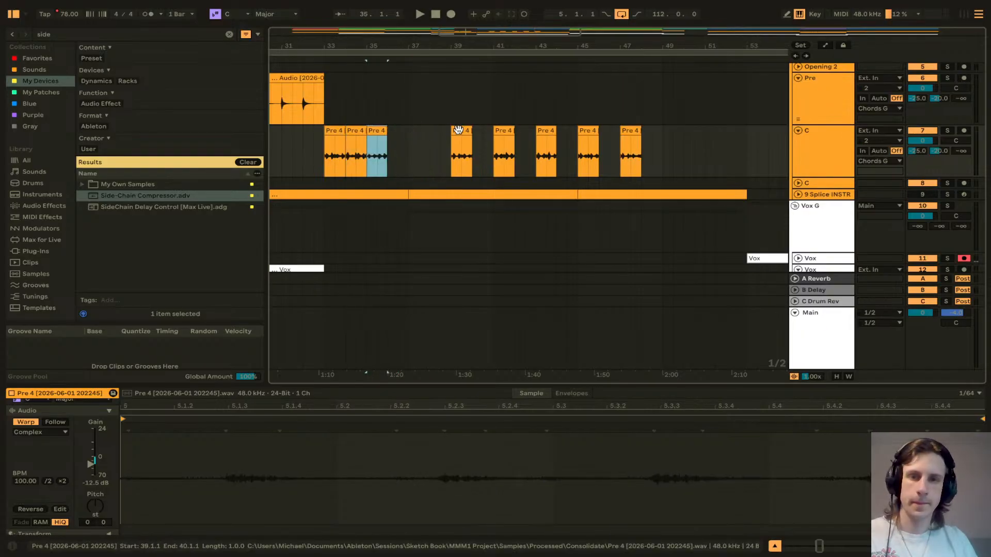
pyautogui.moveTo(458, 130); pyautogui.dragTo(401, 134)
pyautogui.moveTo(495, 132); pyautogui.dragTo(422, 132)
pyautogui.moveTo(546, 130); pyautogui.dragTo(448, 133)
pyautogui.moveTo(589, 130); pyautogui.dragTo(467, 129)
pyautogui.moveTo(630, 130); pyautogui.dragTo(485, 133)
# Step: Select the run of Pre 4 slices and consolidate them into a single clip
pyautogui.click(335, 131)
pyautogui.keyDown('shift'); pyautogui.click(483, 134); pyautogui.keyUp('shift')
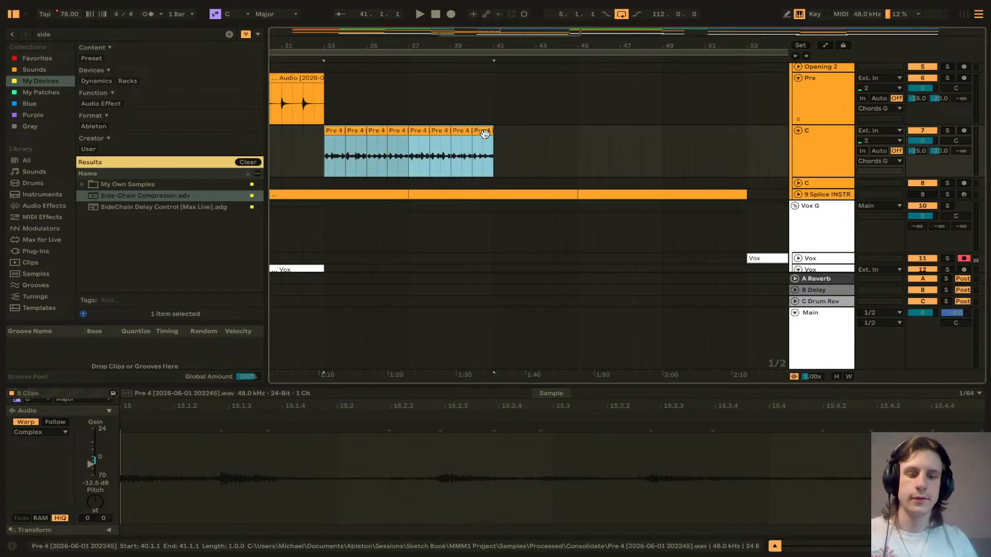
pyautogui.hotkey('ctrl', 'j')
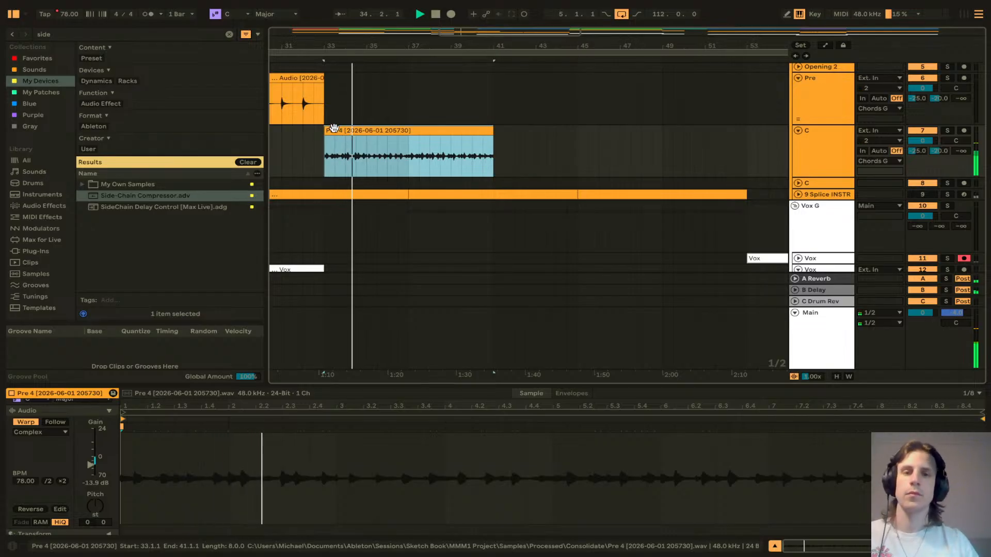
# Step: Expand the second Vox track and move the Vox 2 clip earlier to start around bar 33
pyautogui.scroll(-5, 333, 128)
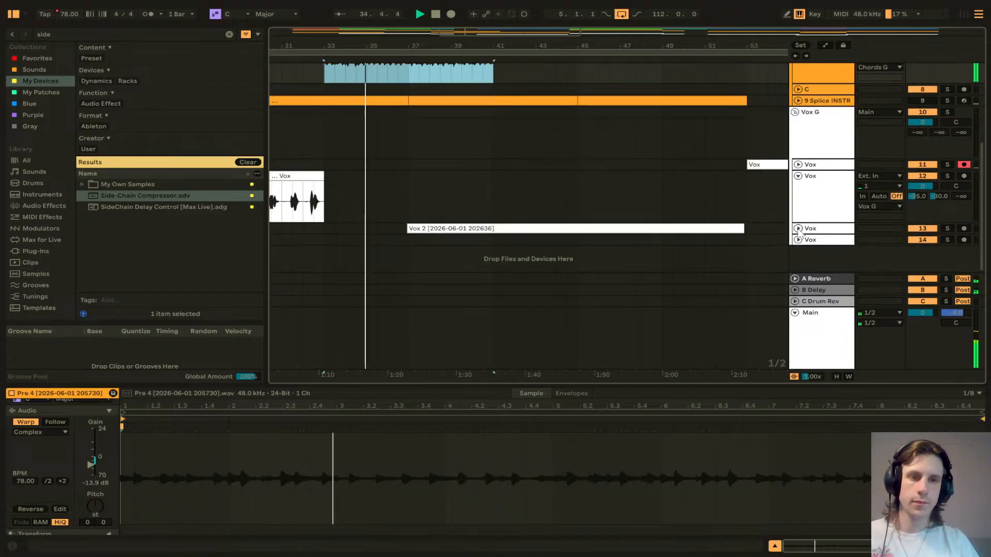
pyautogui.click(798, 228)
pyautogui.scroll(-2, 534, 195)
pyautogui.moveTo(450, 190); pyautogui.dragTo(363, 191)
# Step: Shift the Vox 2 clip slightly later to line up with the start of bar 33
pyautogui.scroll(3, 332, 208)
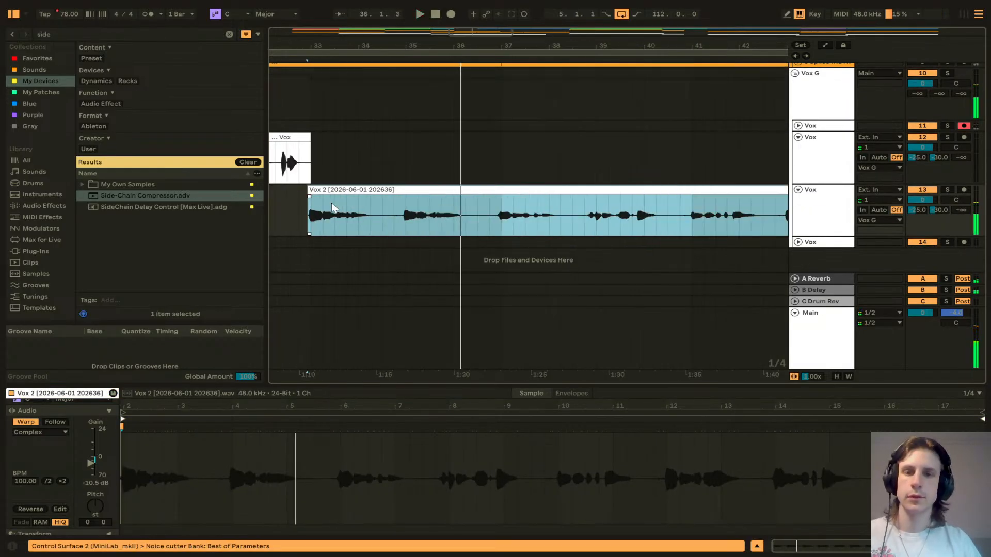
pyautogui.scroll(8, 371, 193)
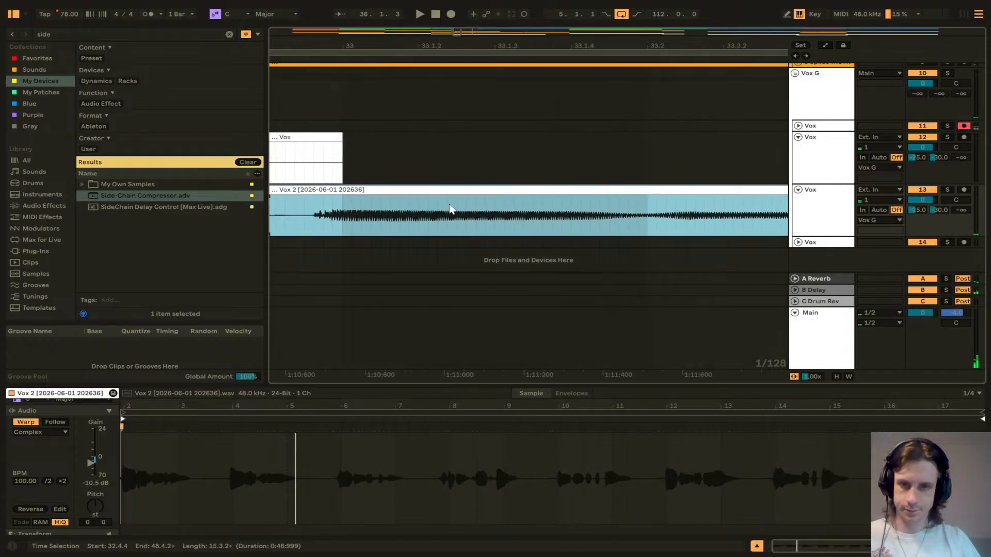
pyautogui.hscroll(-2, 449, 205)
pyautogui.moveTo(398, 191); pyautogui.dragTo(429, 195)
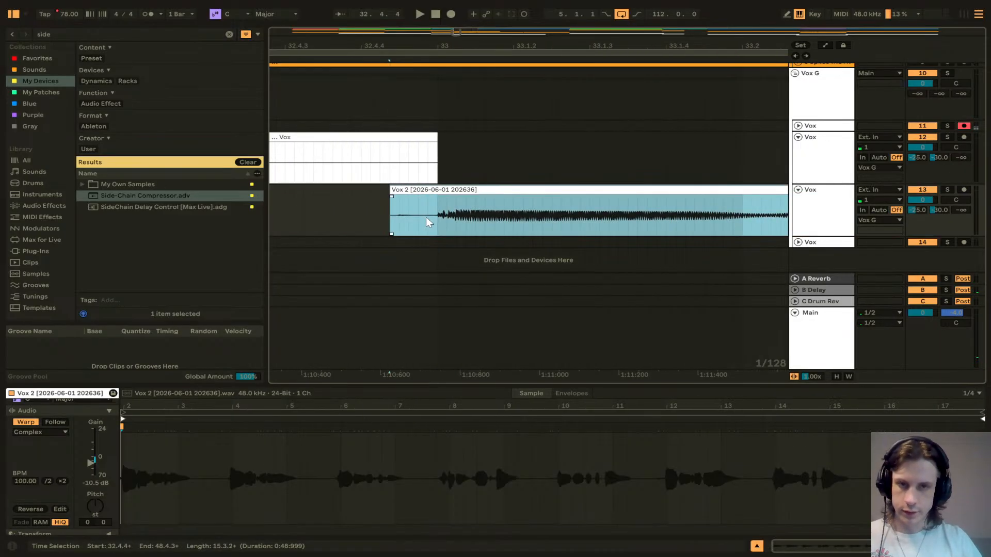
# Step: Split the Vox 2 clip where its waveform begins and delete the short part before the split
pyautogui.scroll(4, 426, 217)
pyautogui.scroll(-6, 385, 197)
pyautogui.scroll(6, 393, 221)
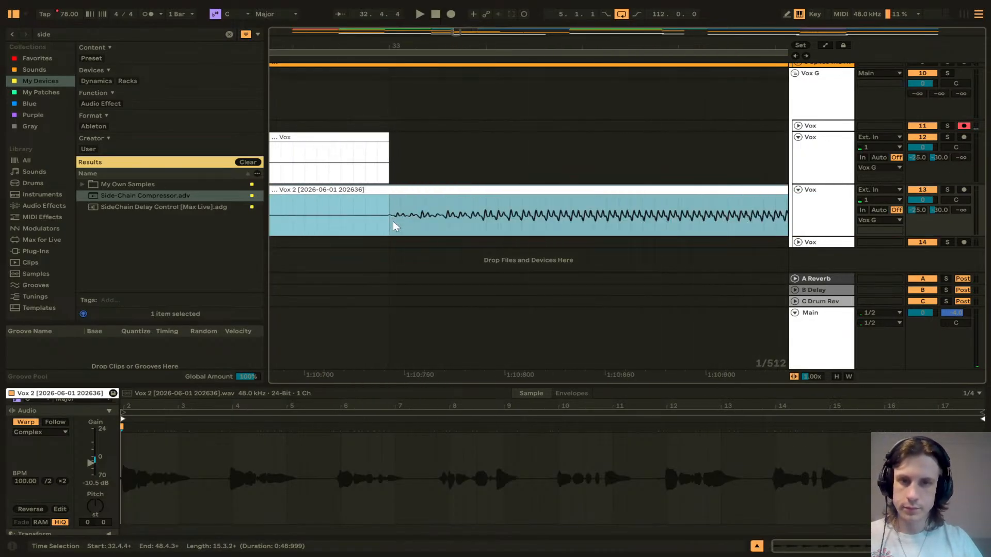
pyautogui.click(402, 222)
pyautogui.hotkey('ctrl', 'e')
pyautogui.click(369, 191)
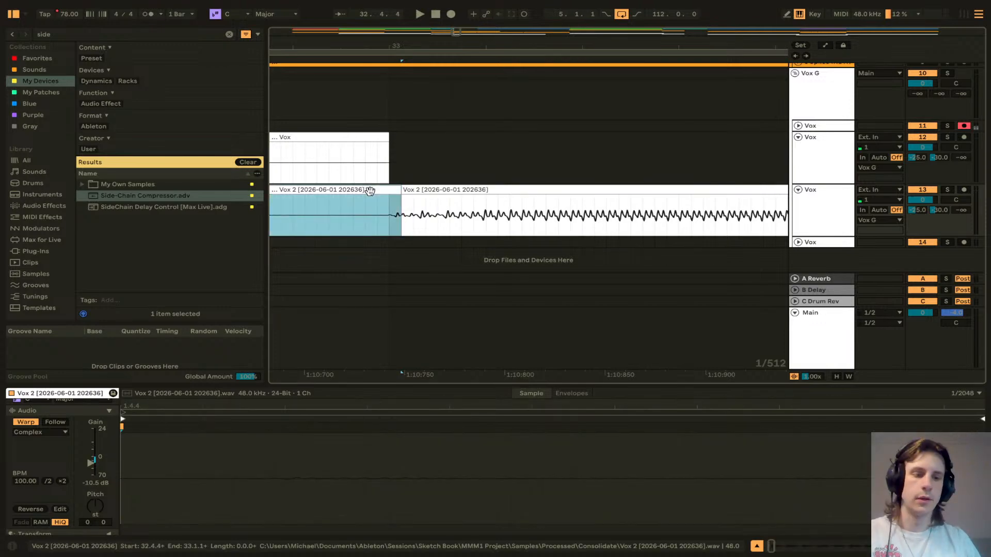
pyautogui.press('Delete')
# Step: Move the trimmed Vox 2 clip to start exactly at bar 33 and play it back
pyautogui.moveTo(421, 192); pyautogui.dragTo(413, 201)
pyautogui.click(389, 205)
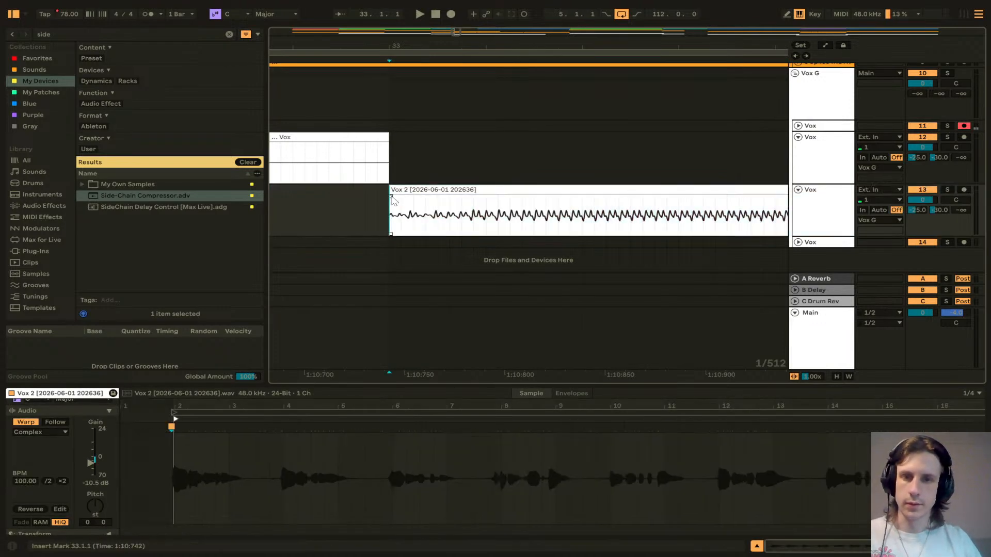
pyautogui.scroll(-2, 408, 201)
pyautogui.scroll(-3, 405, 204)
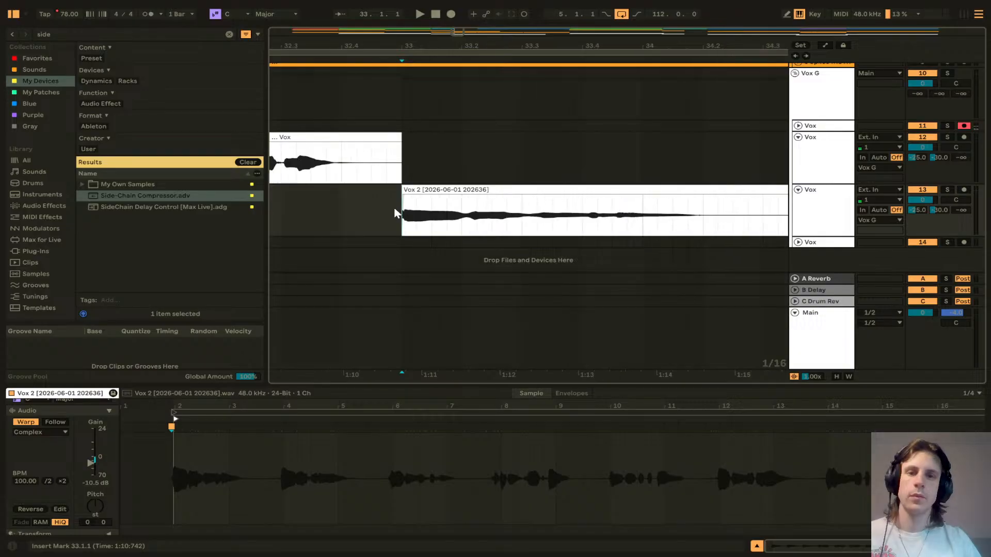
pyautogui.press('space')
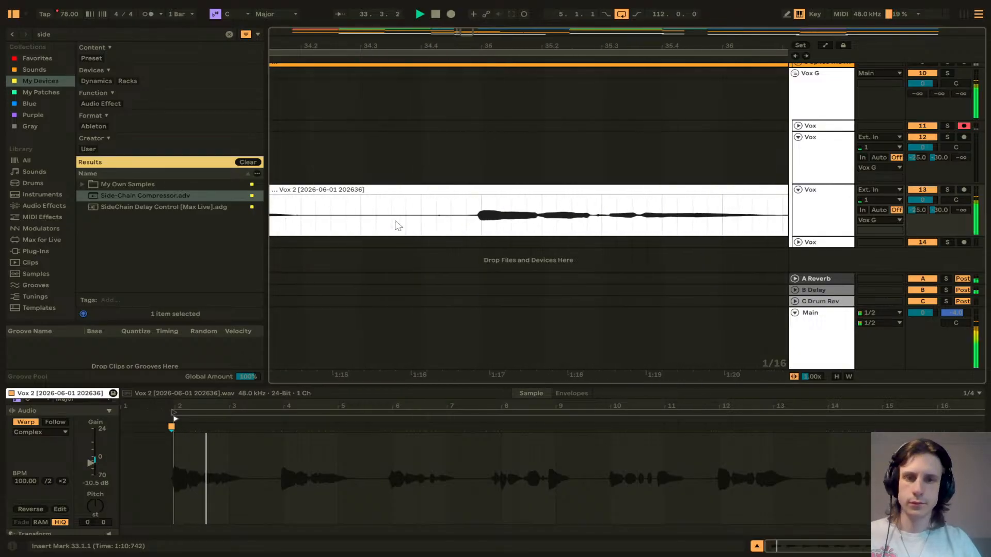
pyautogui.press('space')
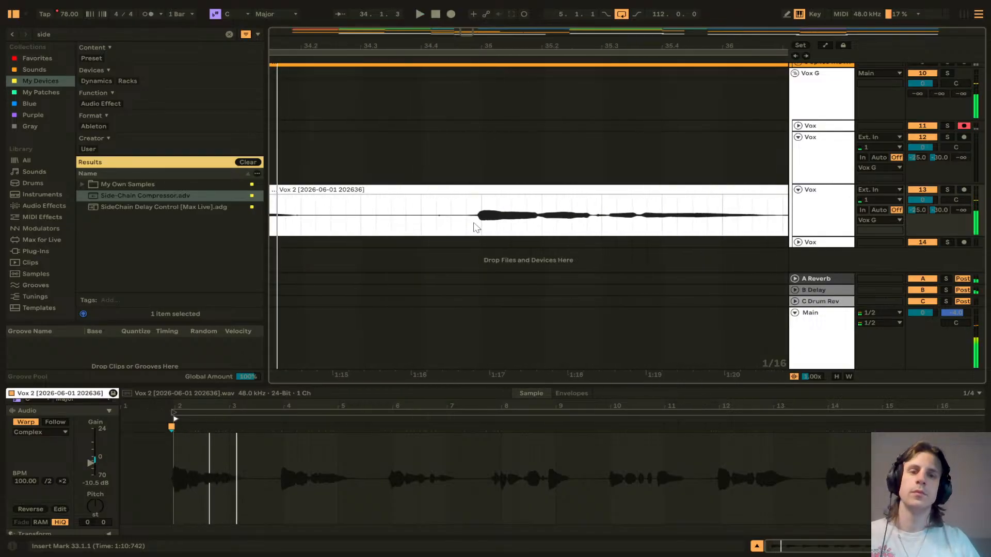
pyautogui.scroll(3, 477, 225)
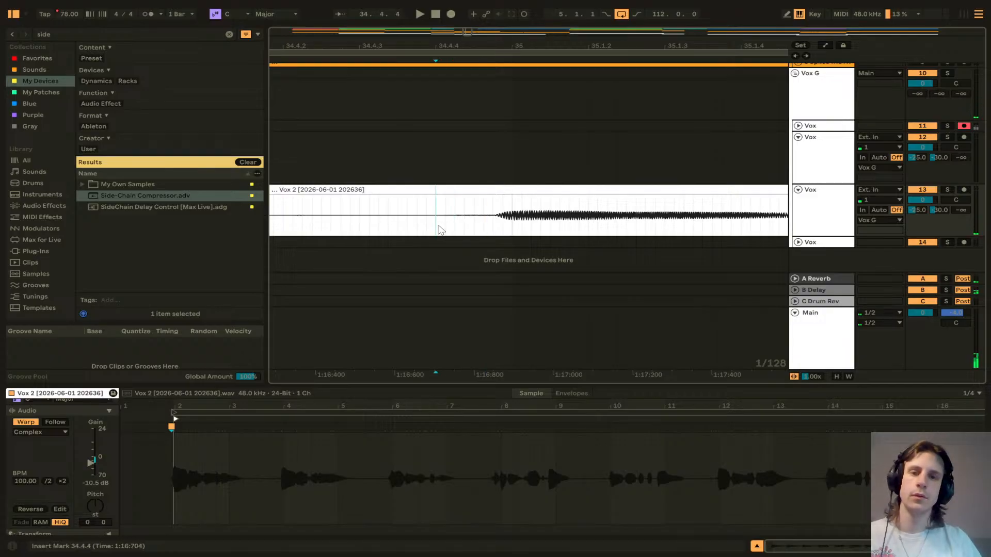
# Step: Shift the Vox 2 phrase after 34.4.4 slightly later and fill the gap by duplicating a short silent slice split from the clip before it
pyautogui.moveTo(482, 191); pyautogui.dragTo(491, 191)
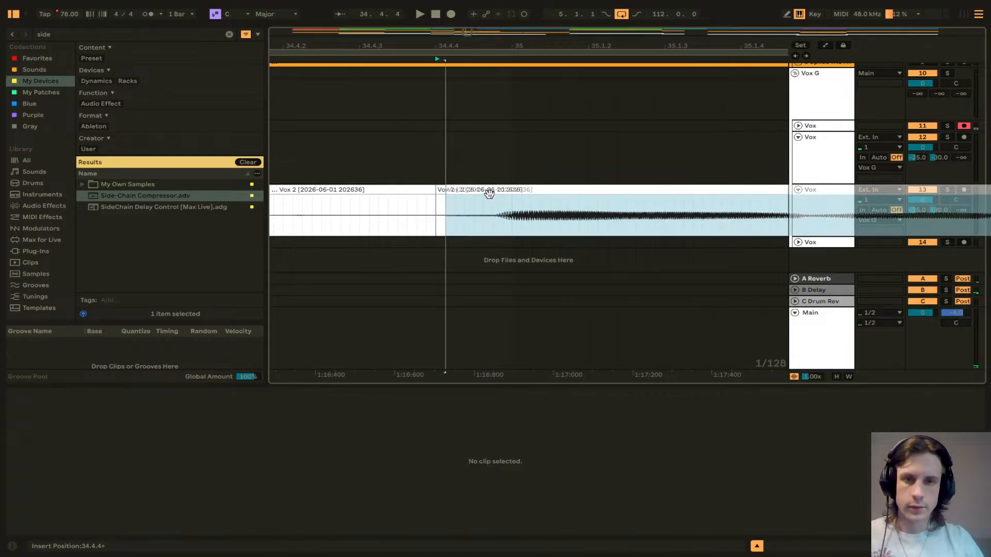
pyautogui.click(427, 200)
pyautogui.hotkey('ctrl', 'e')
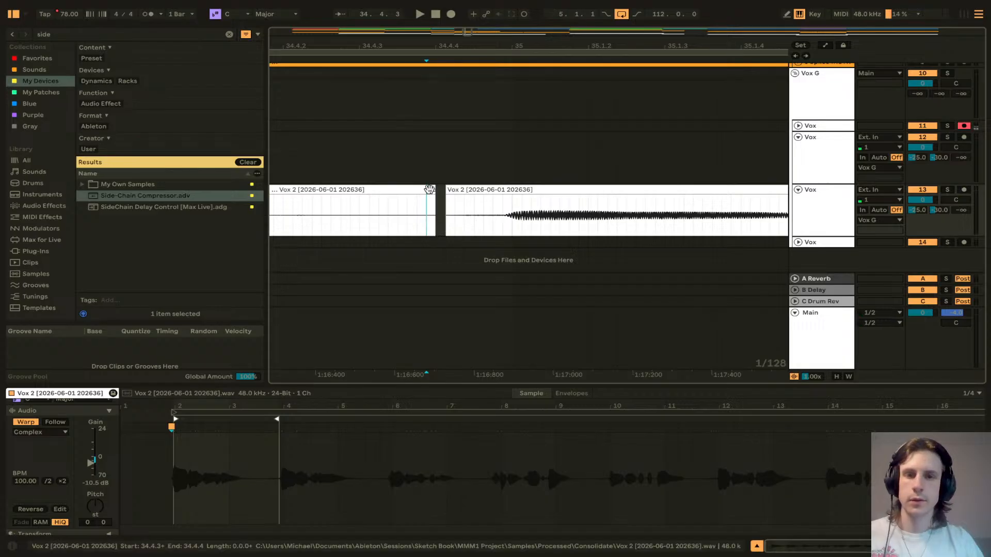
pyautogui.click(430, 191)
pyautogui.hotkey('ctrl', 'd')
# Step: Split Vox 2 at 36.4.4, move the later phrase slightly later, and fill the gap with a duplicated silent slice
pyautogui.hscroll(3, 452, 211)
pyautogui.scroll(-3, 456, 214)
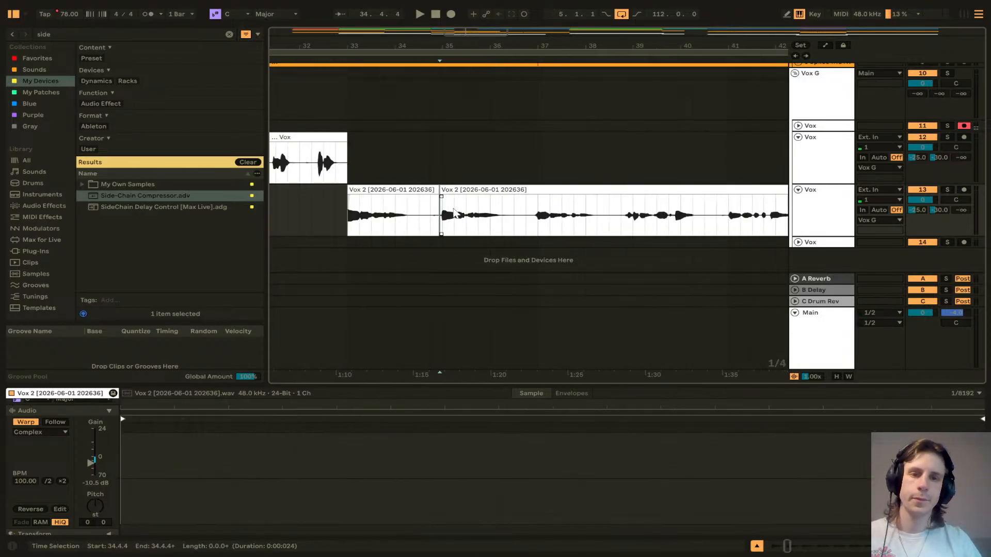
pyautogui.hscroll(3, 456, 215)
pyautogui.scroll(3, 408, 220)
pyautogui.click(334, 225)
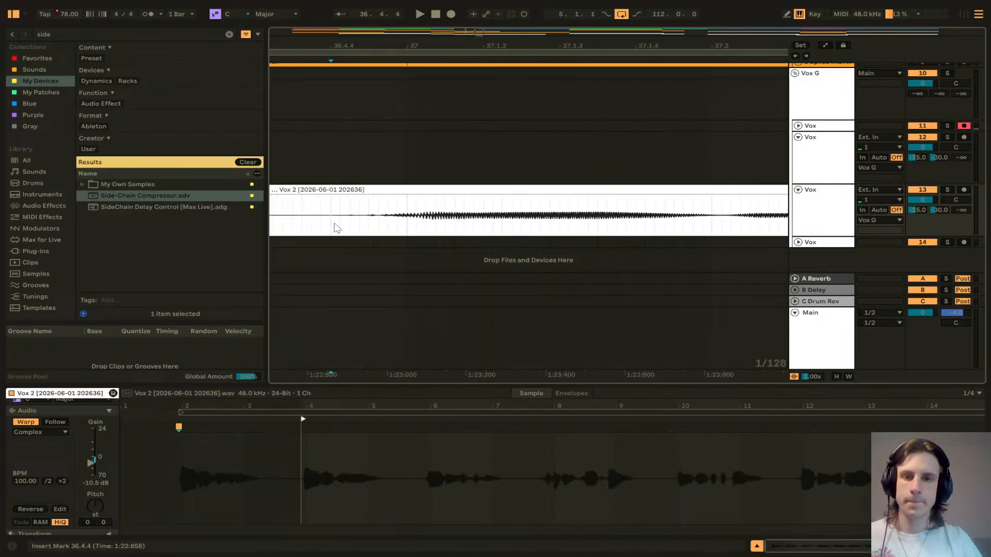
pyautogui.hotkey('ctrl', 'e')
pyautogui.moveTo(378, 190); pyautogui.dragTo(400, 200)
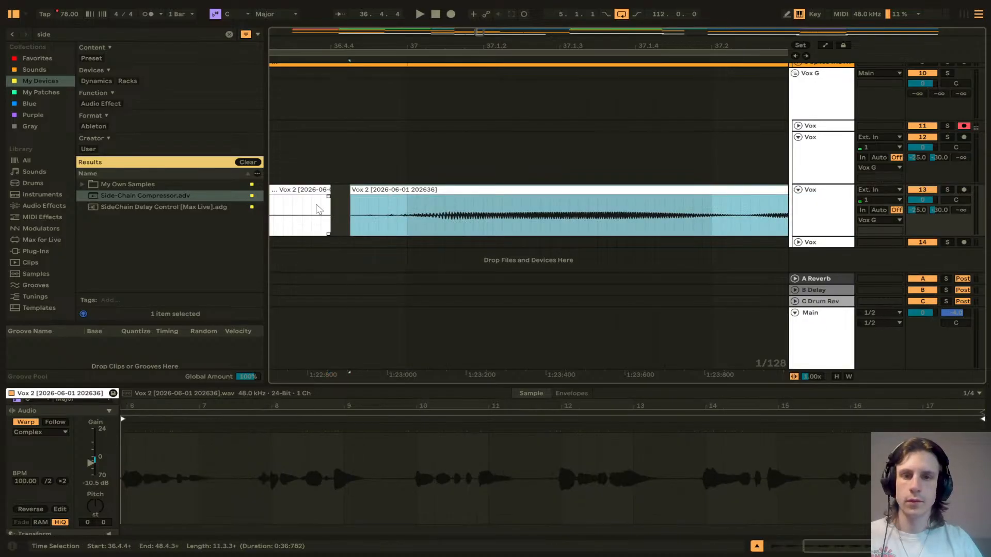
pyautogui.click(310, 204)
pyautogui.hotkey('ctrl', 'e')
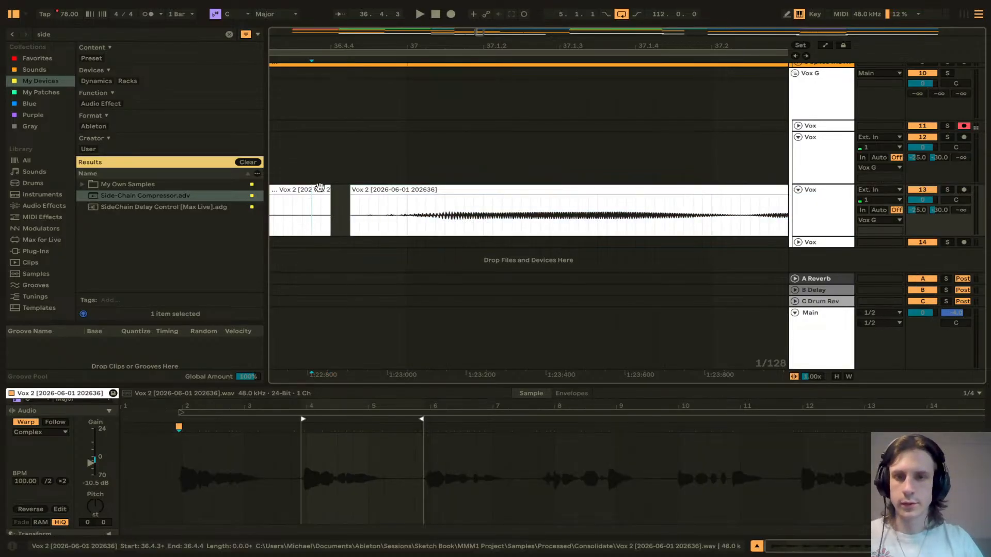
pyautogui.click(320, 189)
pyautogui.hotkey('ctrl', 'd')
# Step: Play back the Vox 2 phrase around bars 38 to 40 to check its timing against the new tempo
pyautogui.hscroll(3, 380, 206)
pyautogui.scroll(-5, 380, 208)
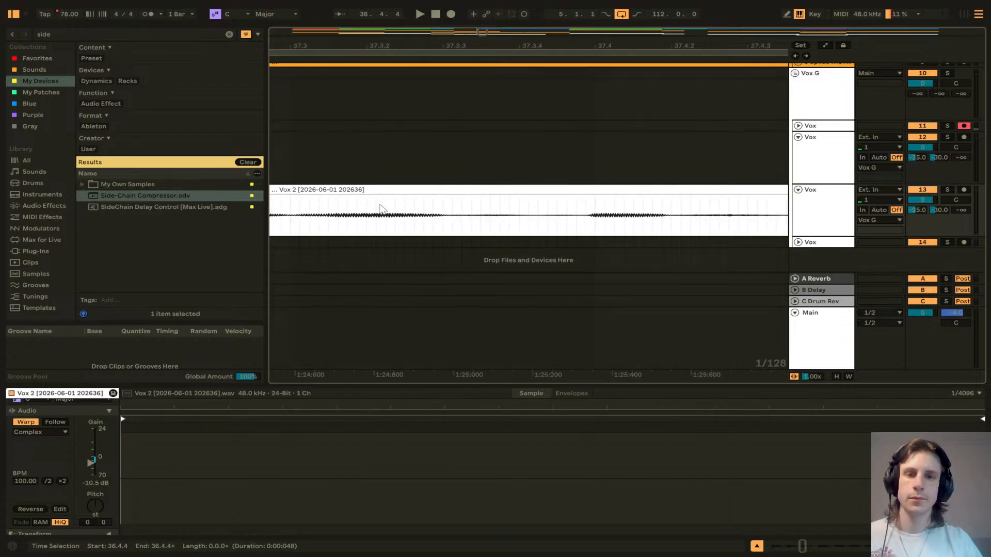
pyautogui.hscroll(5, 391, 216)
pyautogui.click(396, 223)
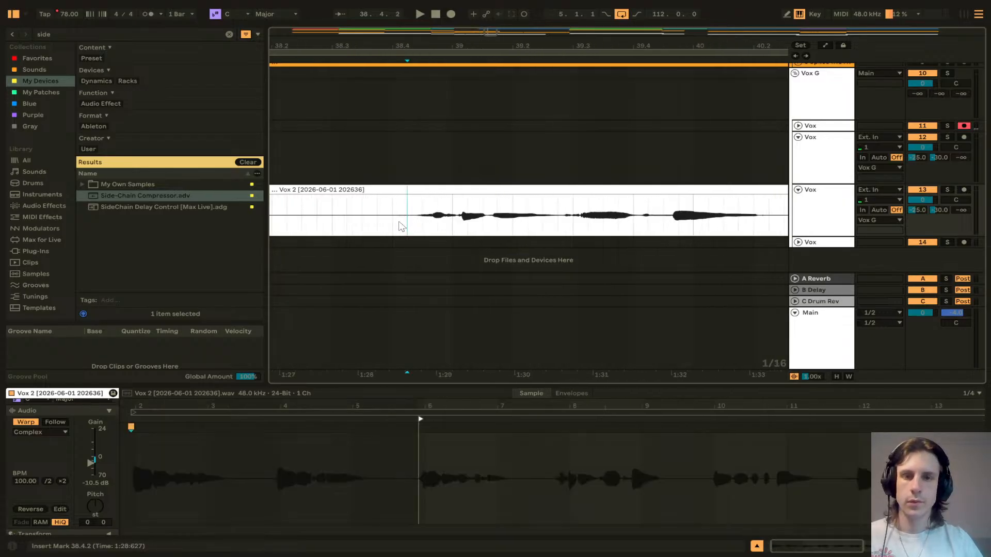
pyautogui.press('space')
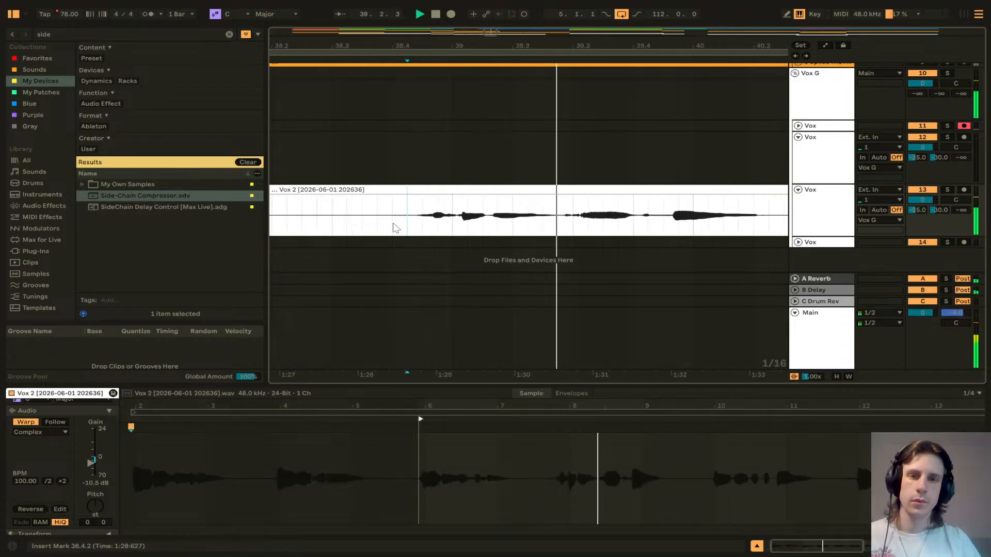
pyautogui.hscroll(2, 442, 223)
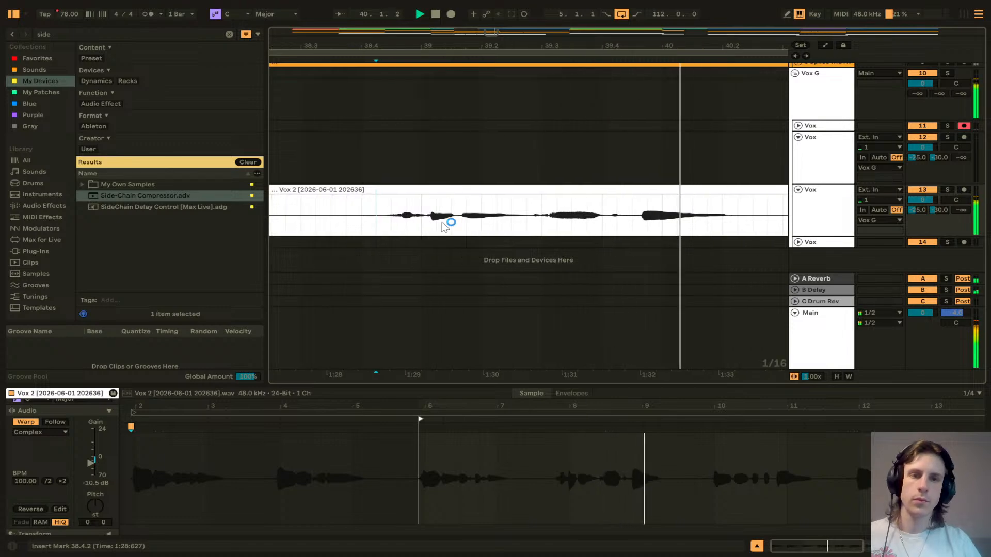
pyautogui.press('space')
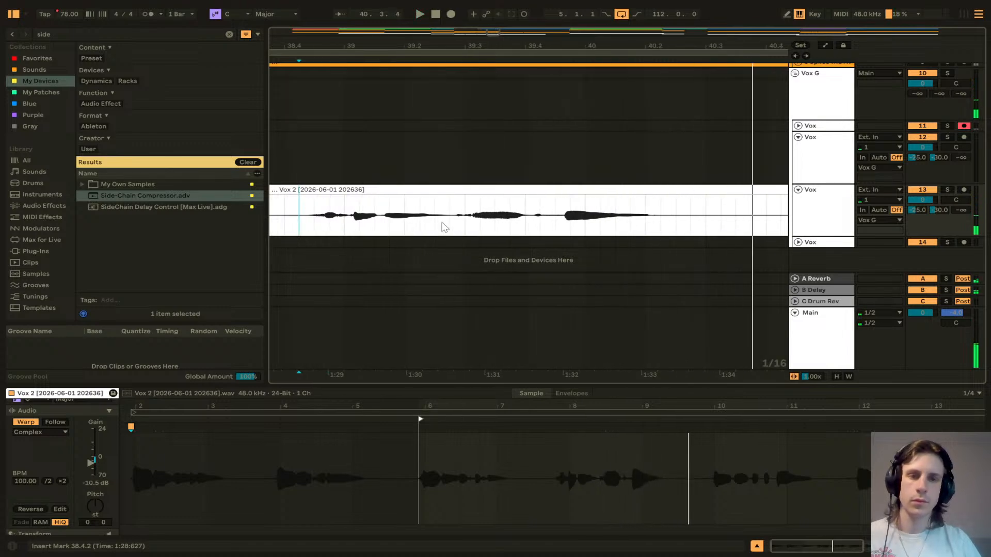
pyautogui.hscroll(-1, 443, 227)
pyautogui.hscroll(-1, 445, 227)
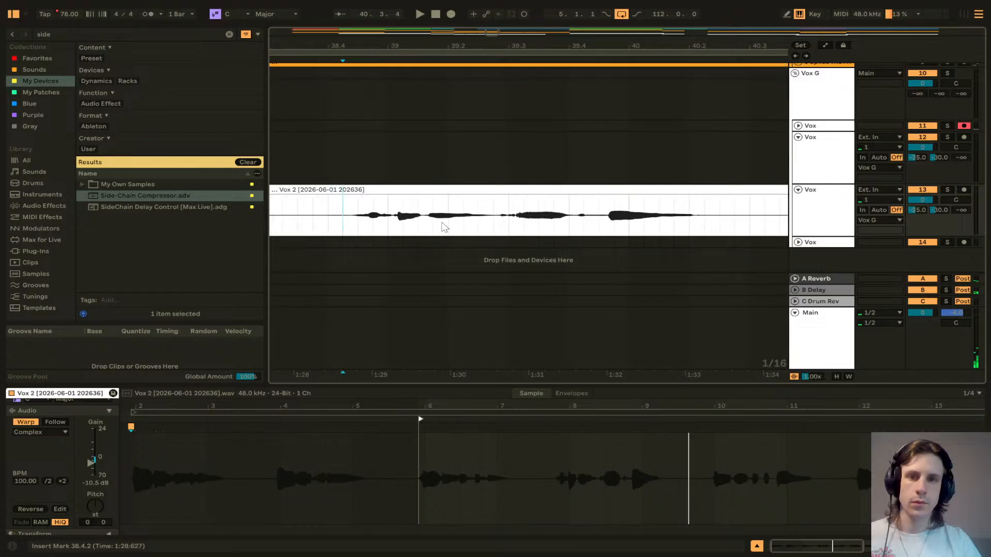
pyautogui.hscroll(-2, 445, 227)
pyautogui.scroll(-4, 444, 227)
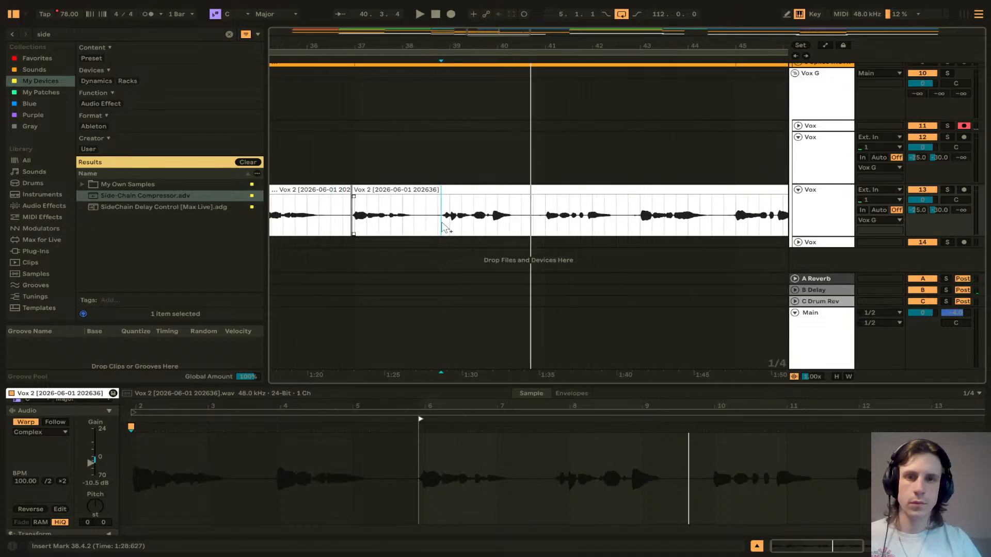
pyautogui.hscroll(-2, 444, 228)
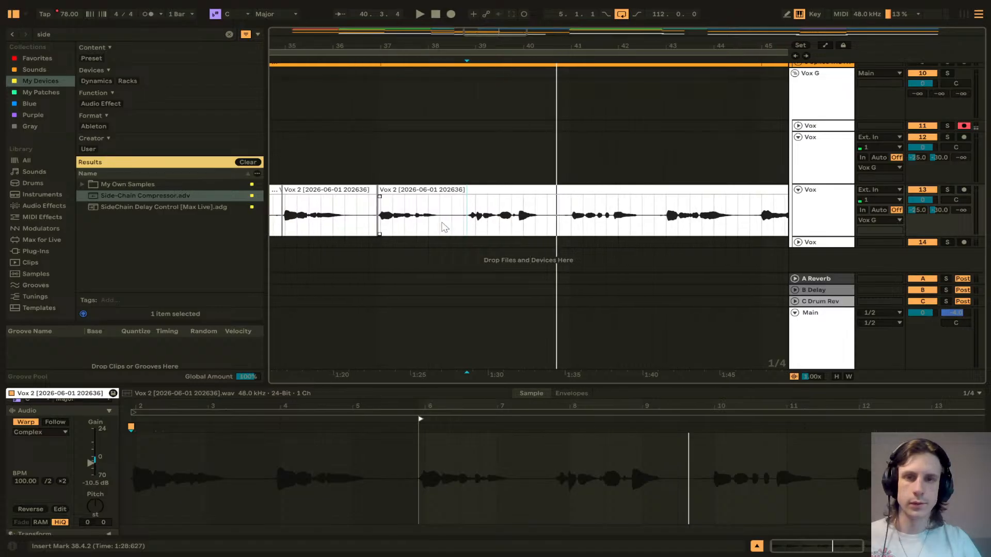
pyautogui.scroll(5, 472, 225)
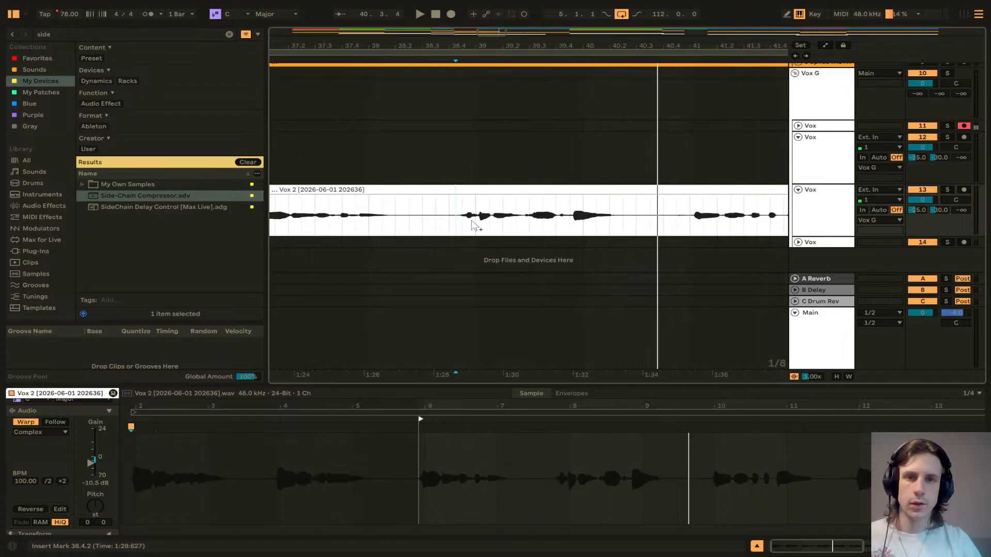
# Step: Split Vox 2 at 38.4.2 and move the later phrase slightly earlier
pyautogui.click(392, 226)
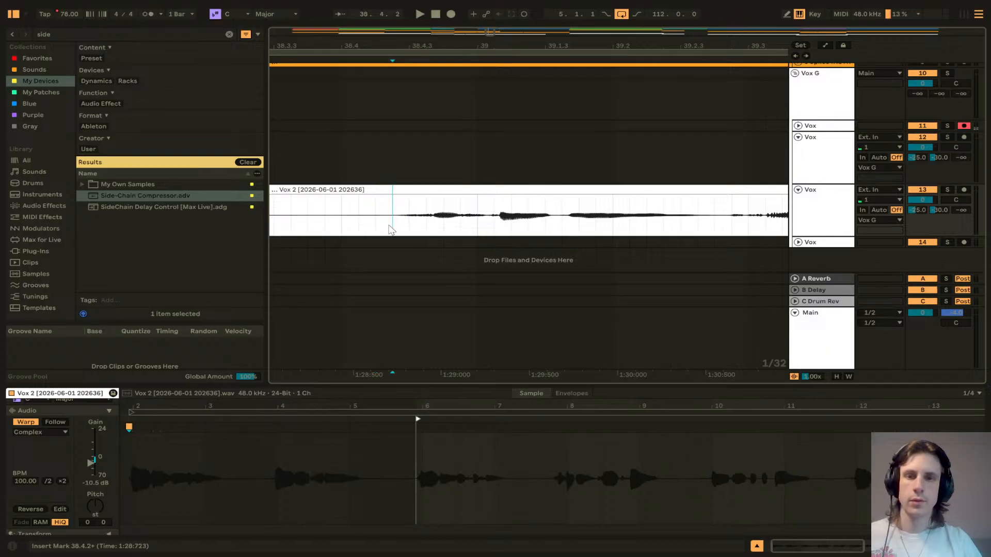
pyautogui.hotkey('ctrl', 'e')
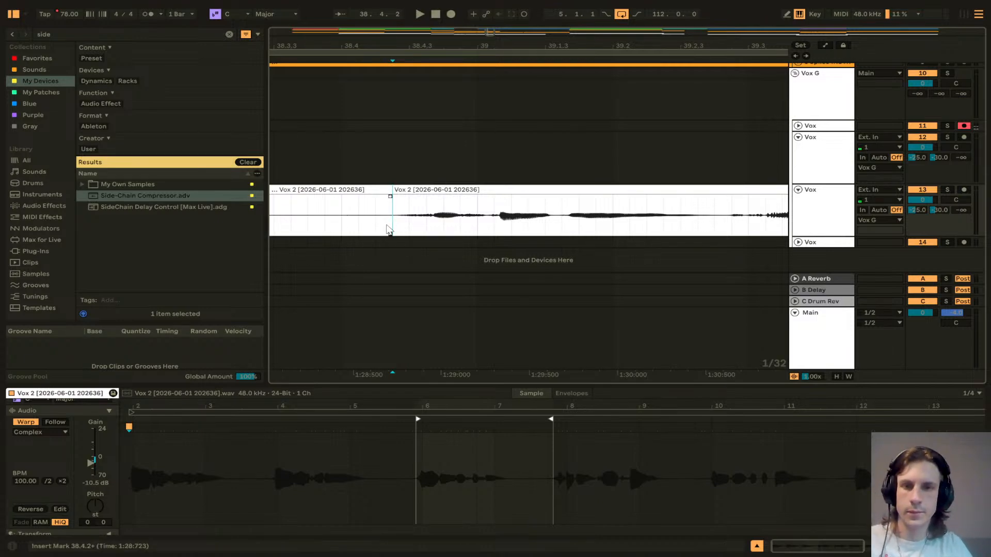
pyautogui.click(420, 192)
pyautogui.moveTo(420, 192); pyautogui.dragTo(403, 194)
pyautogui.scroll(5, 460, 199)
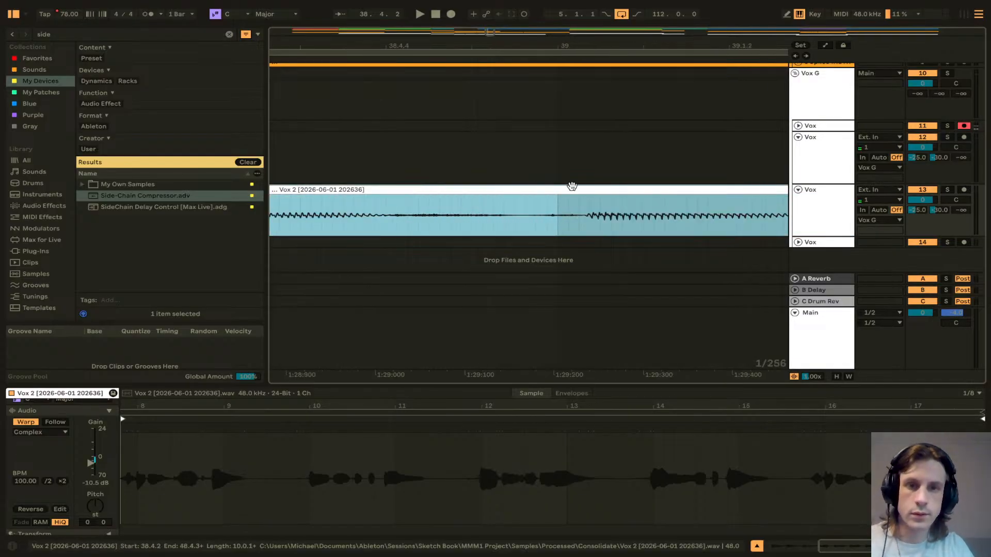
pyautogui.moveTo(569, 187); pyautogui.dragTo(550, 191)
# Step: Split Vox 2 at 40.4.4 and delete the short slice in front of the next phrase
pyautogui.scroll(-5, 550, 191)
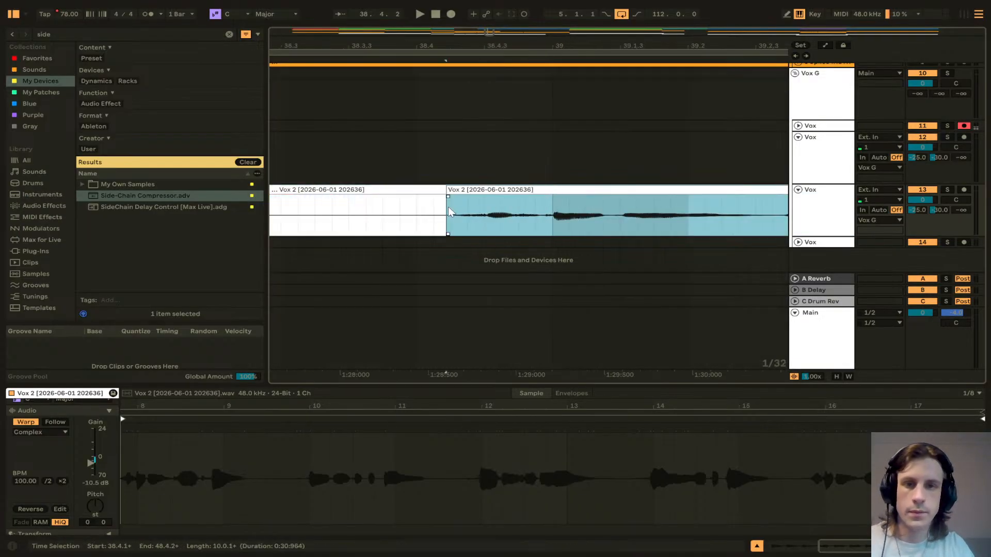
pyautogui.hscroll(10, 437, 227)
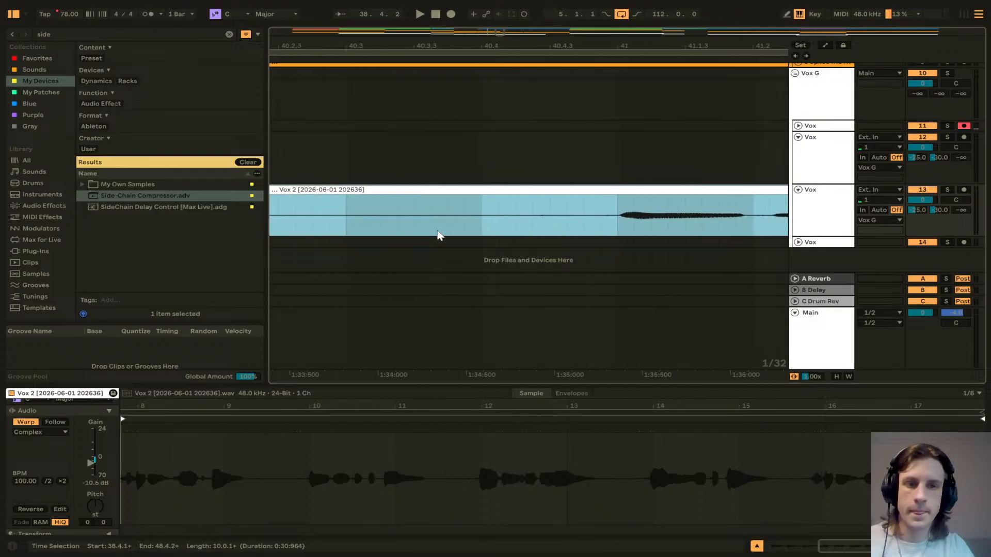
pyautogui.hscroll(2, 461, 227)
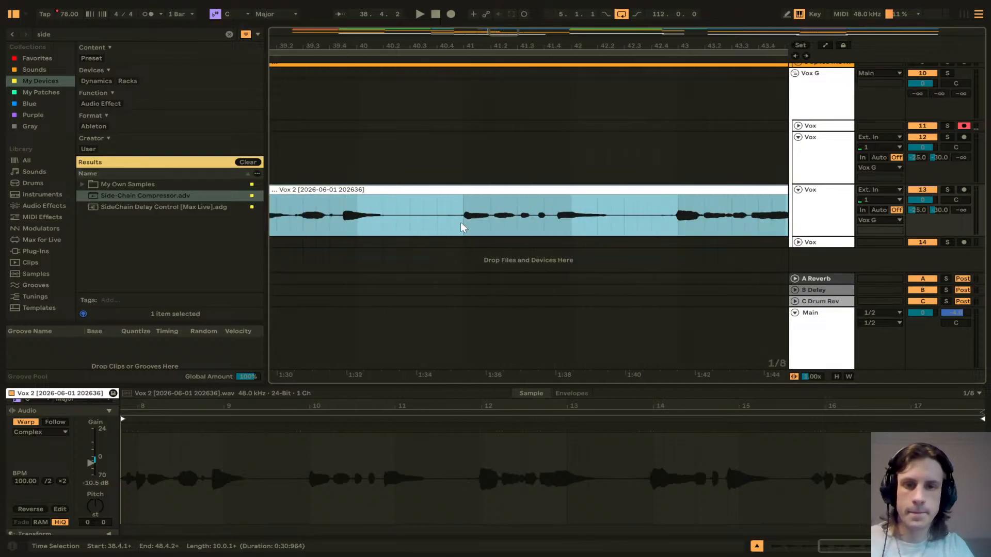
pyautogui.click(460, 223)
pyautogui.scroll(5, 464, 225)
pyautogui.click(452, 227)
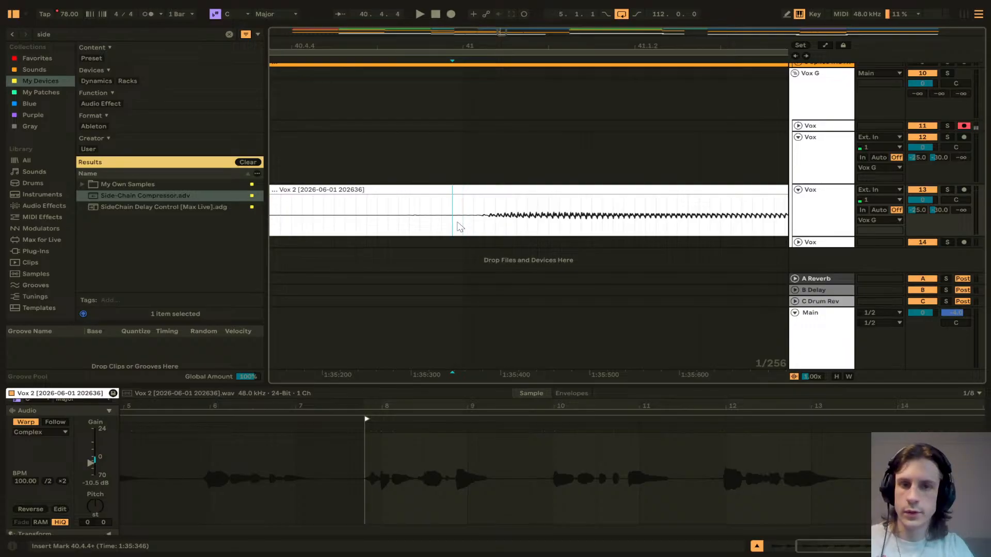
pyautogui.hotkey('ctrl', 'e')
pyautogui.hotkey('ctrl', 'e')
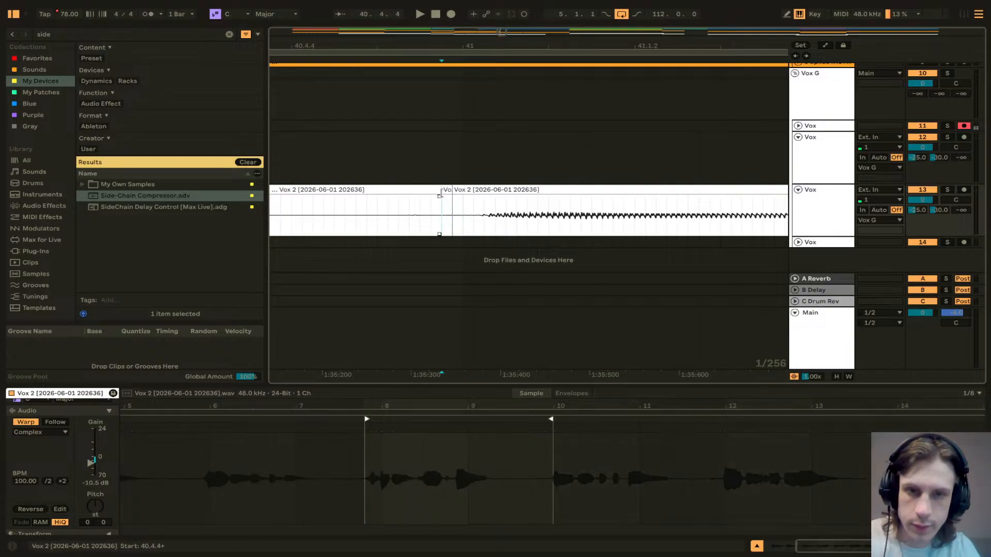
pyautogui.click(446, 190)
pyautogui.press('Delete')
# Step: Move the phrase after 40.4.4 slightly earlier to close the gap
pyautogui.click(476, 191)
pyautogui.moveTo(475, 191); pyautogui.dragTo(464, 191)
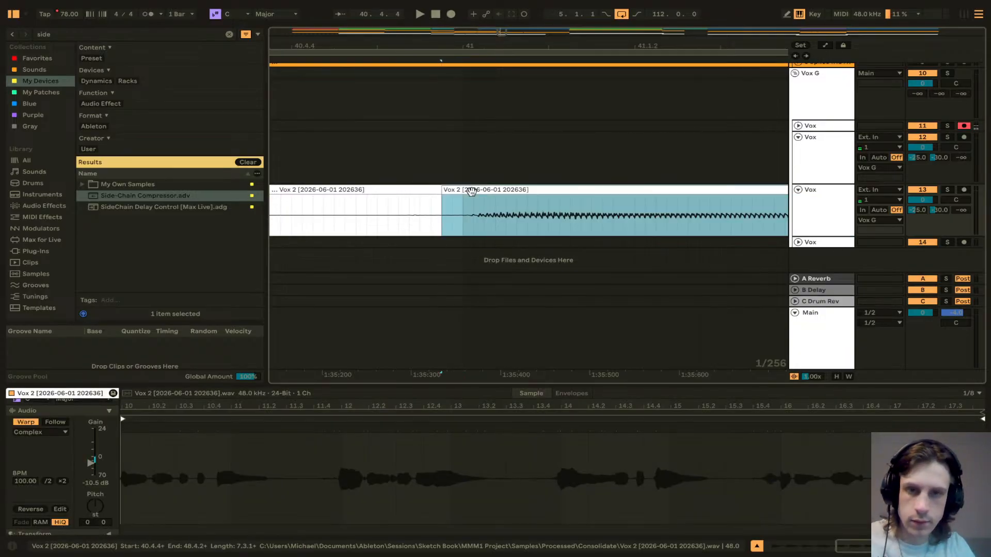
pyautogui.click(452, 223)
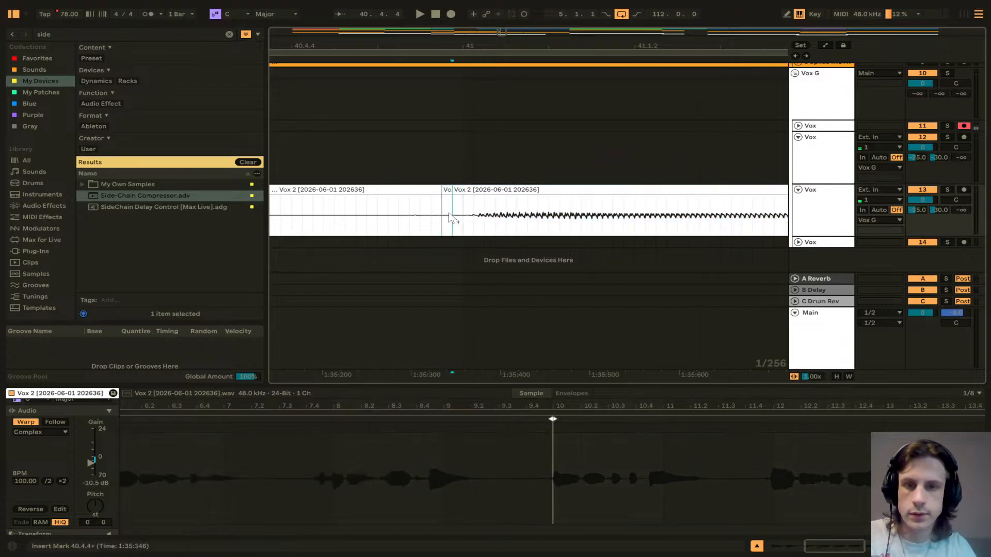
pyautogui.moveTo(456, 192)
pyautogui.mouseDown()
pyautogui.moveTo(466, 199)
pyautogui.moveTo(455, 196)
pyautogui.mouseUp()
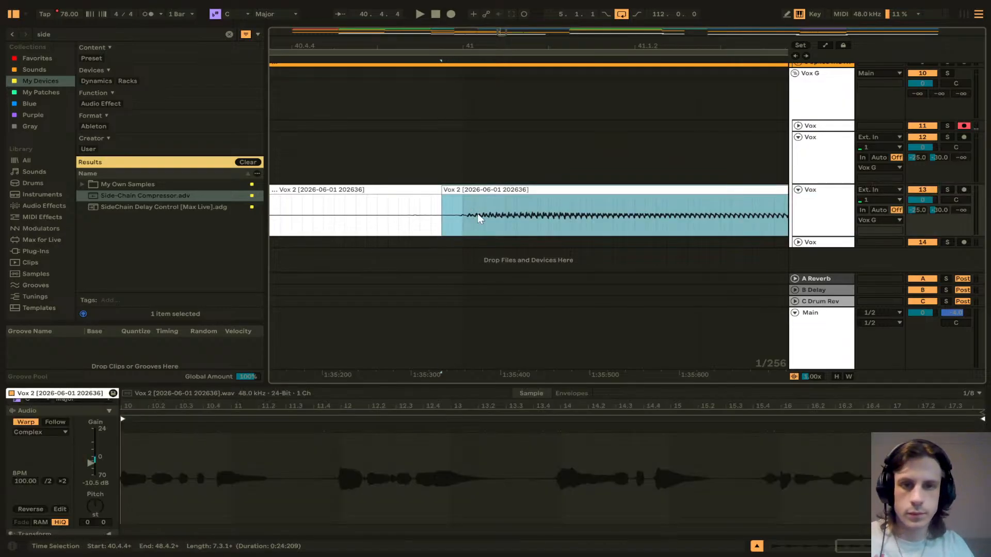
# Step: Split Vox 2 at 42.4.4 and move the later phrase slightly later
pyautogui.hscroll(3, 486, 220)
pyautogui.scroll(-5, 486, 221)
pyautogui.hscroll(1, 488, 222)
pyautogui.hscroll(3, 540, 222)
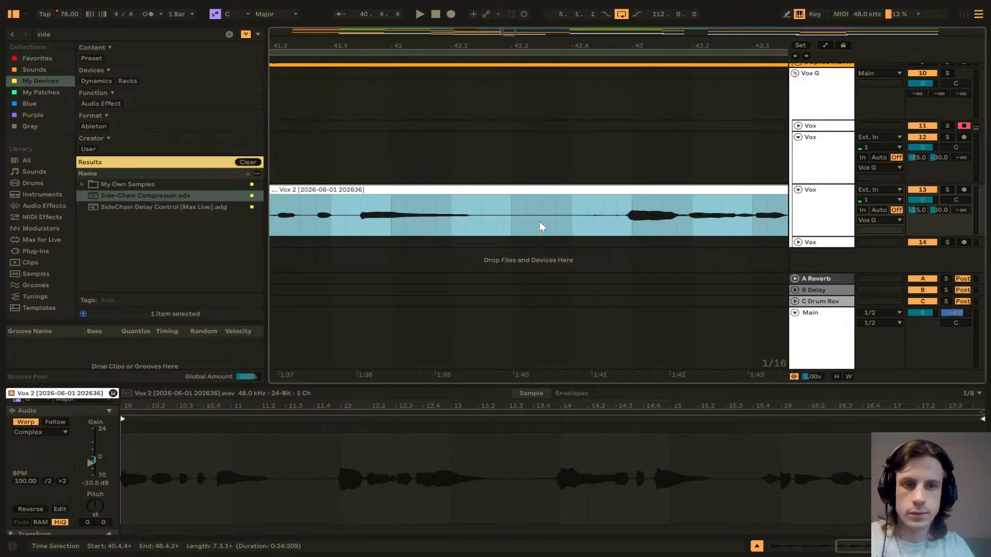
pyautogui.scroll(4, 502, 218)
pyautogui.click(517, 219)
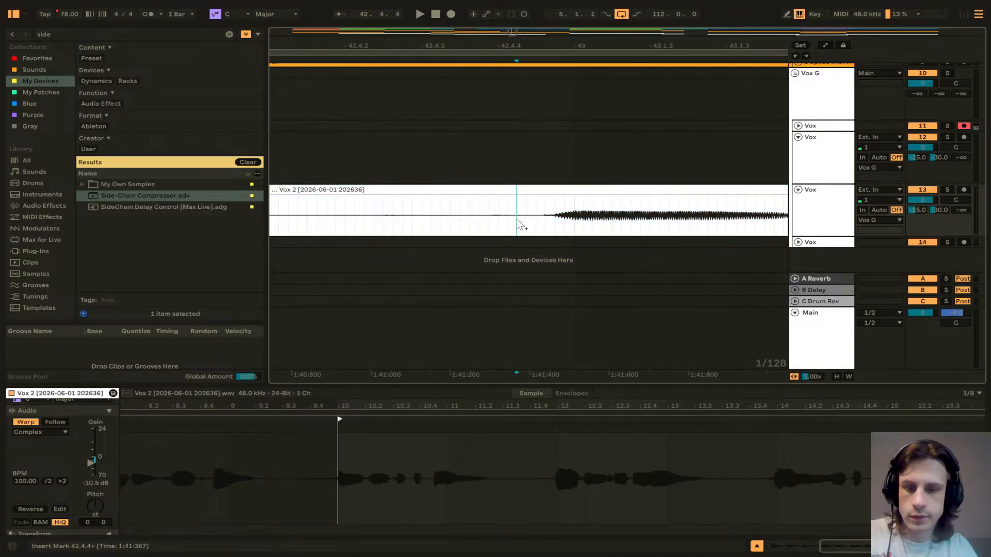
pyautogui.hotkey('ctrl', 'e')
pyautogui.moveTo(548, 191); pyautogui.dragTo(577, 197)
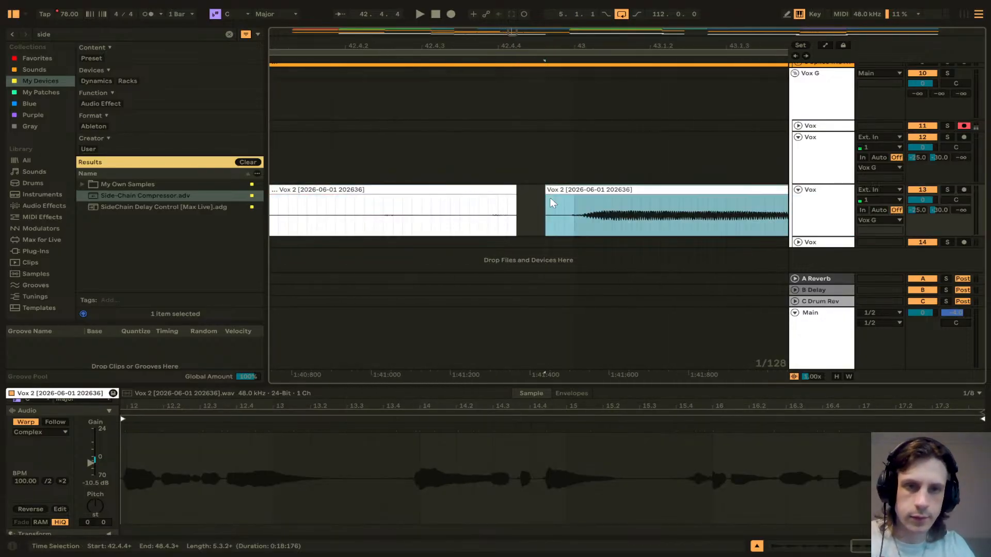
# Step: Shorten the clip ending before the gap, then split off a silent slice at 42.4.3 and duplicate it to fill the gap
pyautogui.click(496, 207)
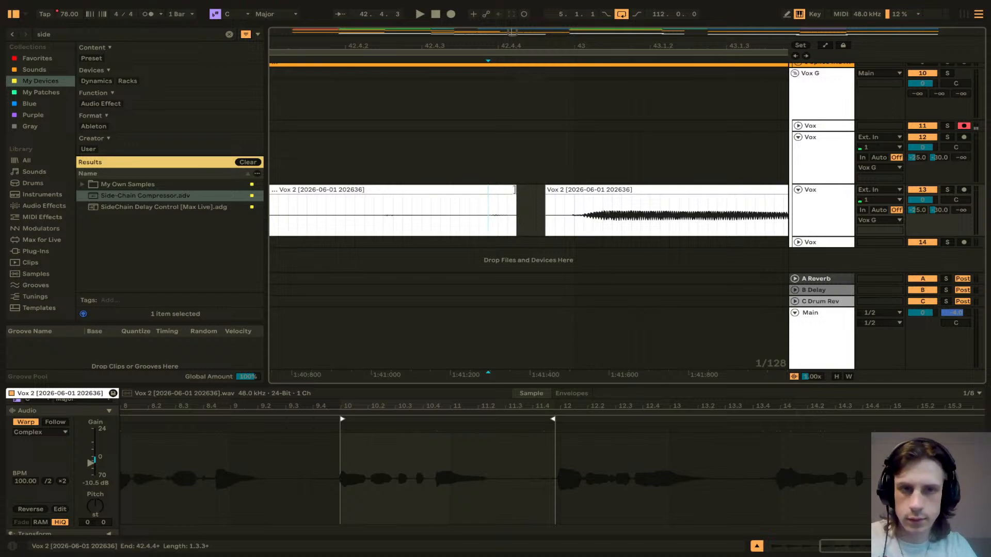
pyautogui.moveTo(513, 199); pyautogui.dragTo(488, 198)
pyautogui.click(440, 210)
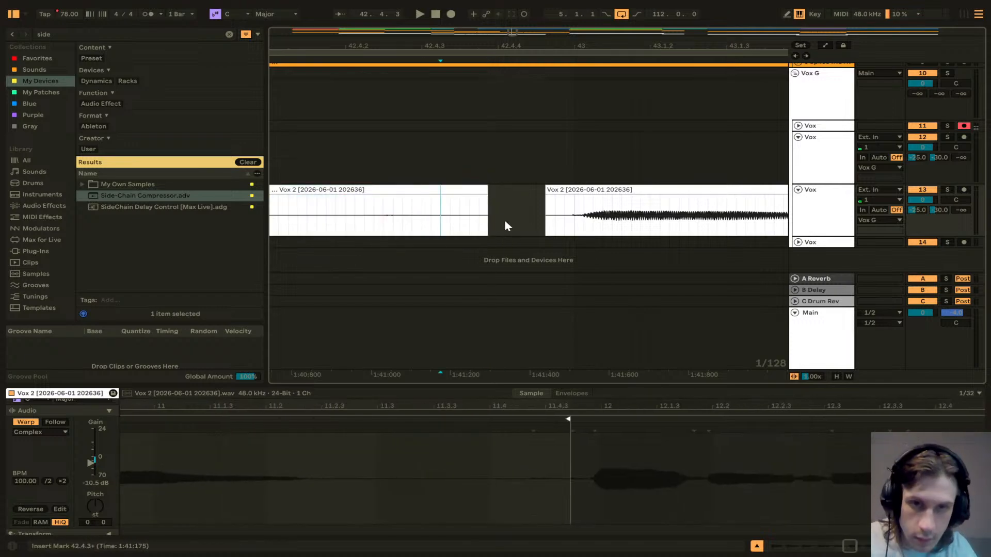
pyautogui.moveTo(489, 215); pyautogui.dragTo(422, 219)
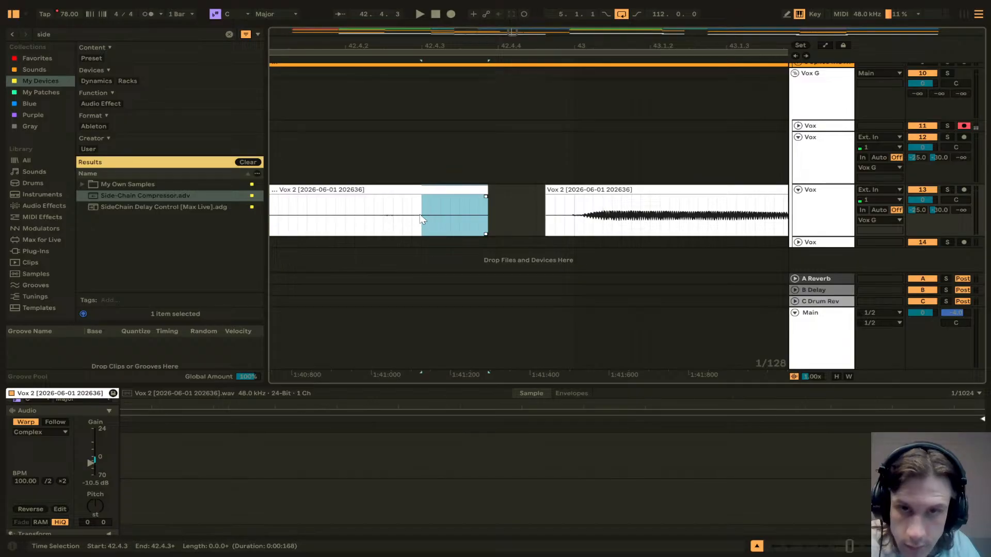
pyautogui.click(431, 215)
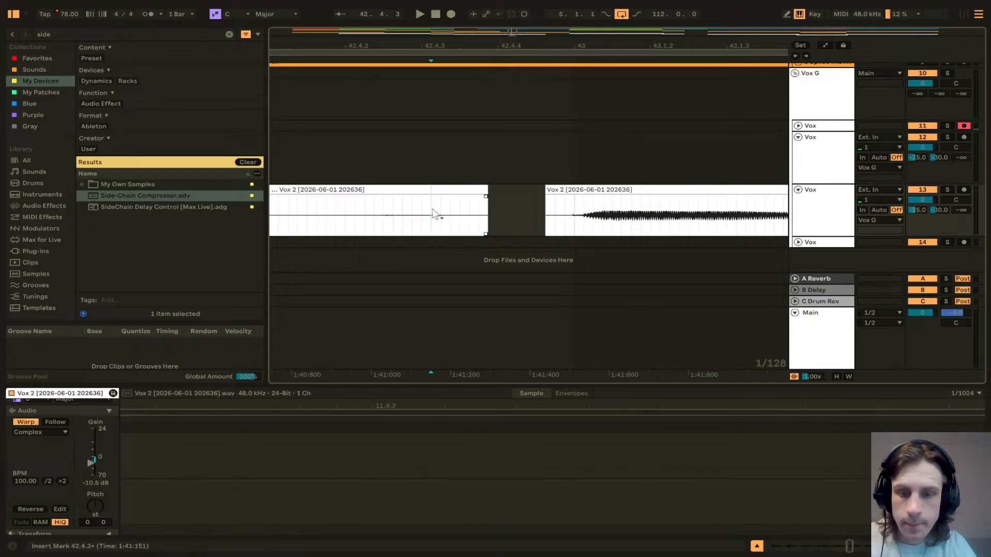
pyautogui.hotkey('ctrl', 'e')
pyautogui.click(445, 193)
pyautogui.hotkey('ctrl', 'd')
pyautogui.hscroll(5, 446, 193)
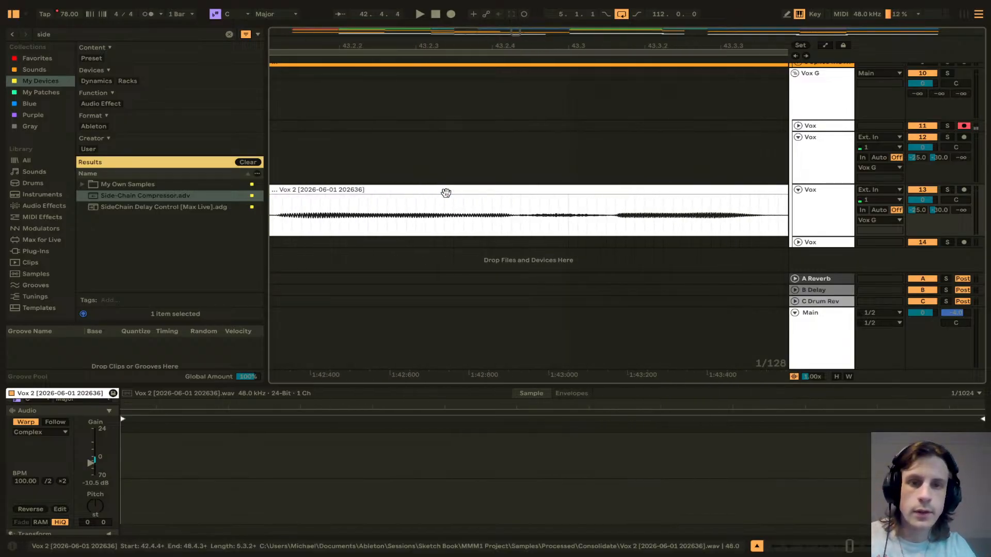
pyautogui.hscroll(8, 446, 193)
pyautogui.scroll(-7, 446, 192)
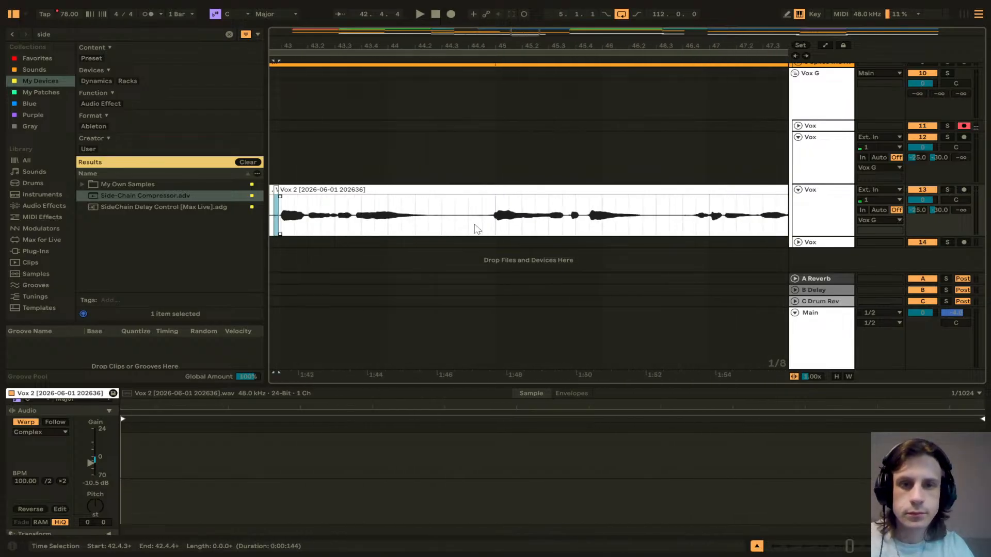
# Step: Split Vox 2 at 44.4.4 and move the later phrase slightly later
pyautogui.scroll(7, 490, 227)
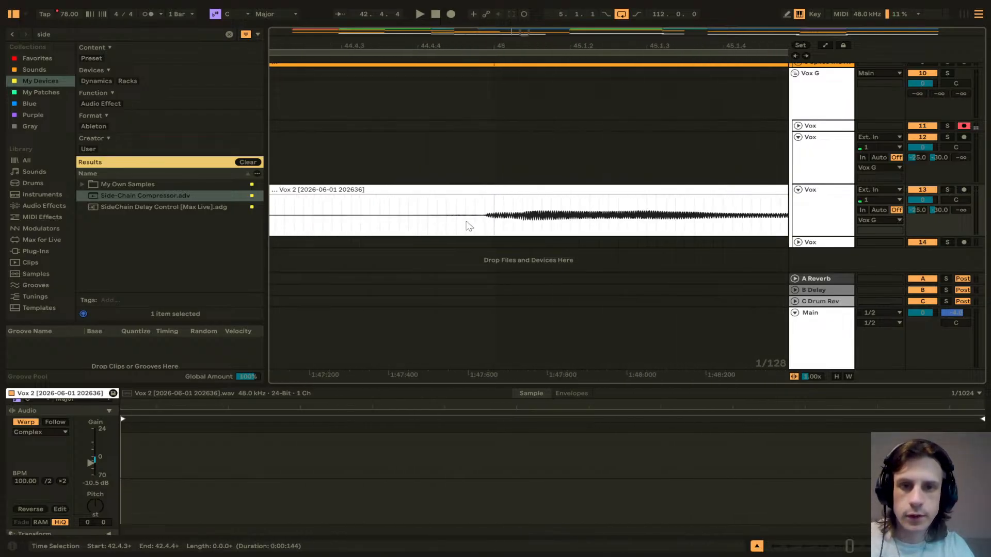
pyautogui.click(466, 222)
pyautogui.click(418, 223)
pyautogui.press('space')
pyautogui.press('space')
pyautogui.click(476, 222)
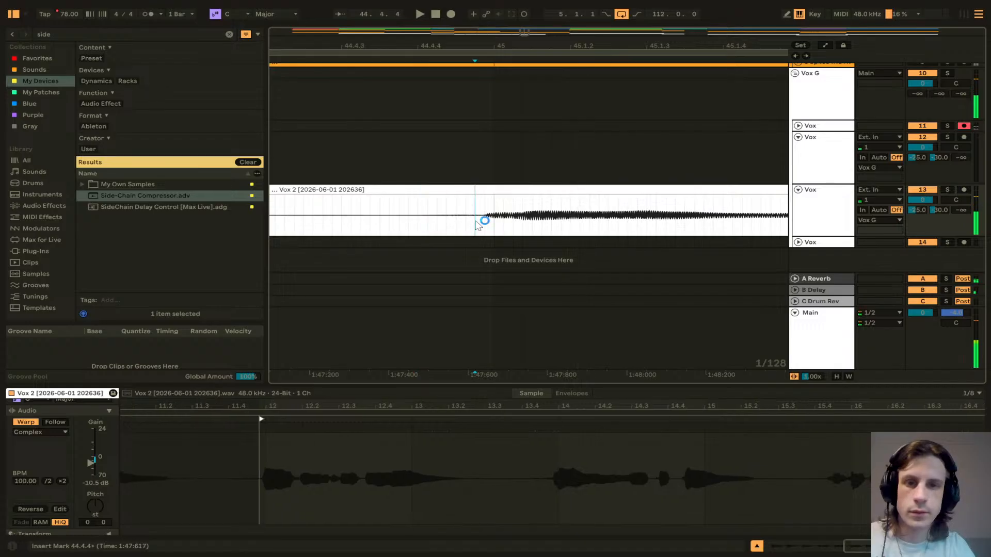
pyautogui.click(484, 229)
pyautogui.scroll(3, 483, 229)
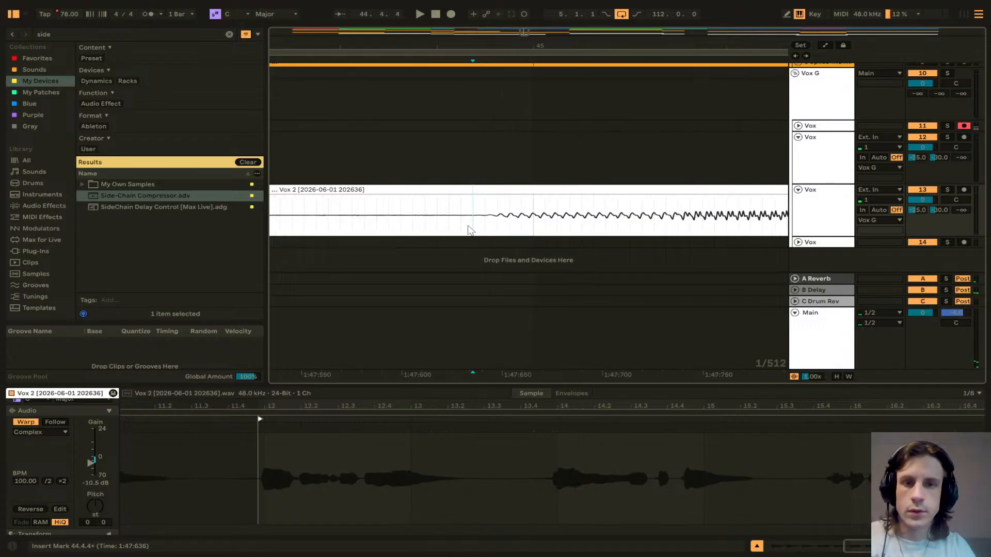
pyautogui.click(473, 228)
pyautogui.hotkey('ctrl', 'e')
pyautogui.moveTo(475, 228); pyautogui.dragTo(554, 199)
# Step: Split off a silent slice before the new gap and duplicate it to fill the gap, then play it back
pyautogui.click(400, 227)
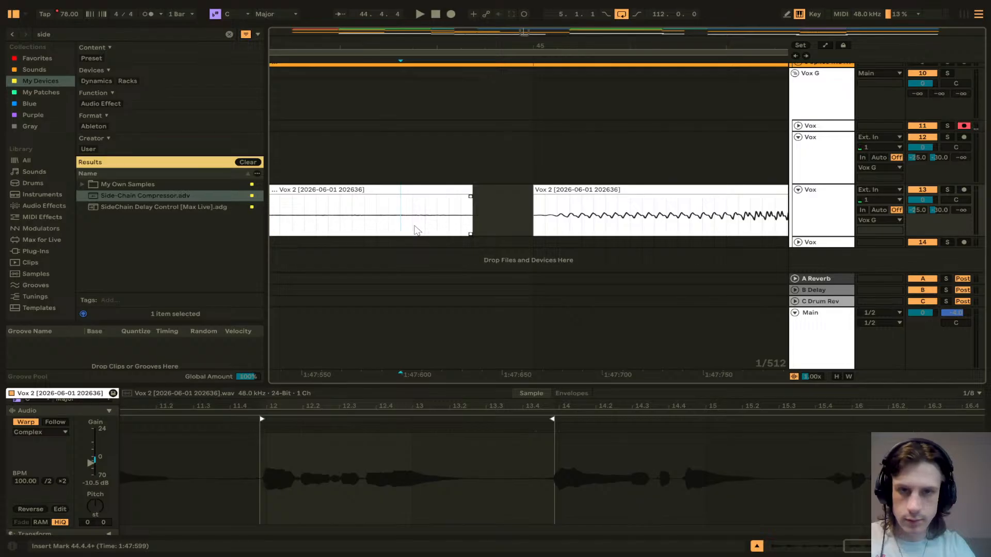
pyautogui.click(413, 229)
pyautogui.hotkey('ctrl', 'e')
pyautogui.click(428, 190)
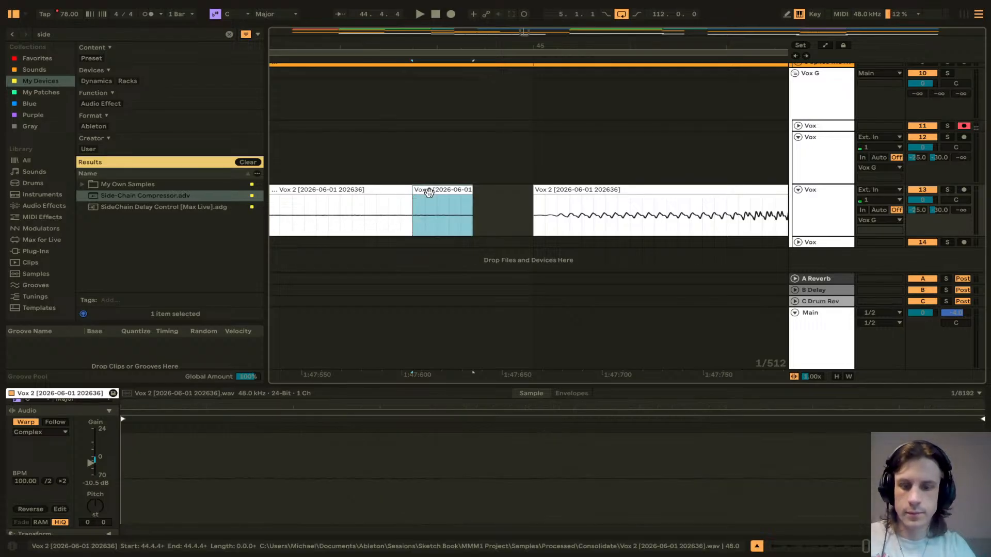
pyautogui.hotkey('ctrl', 'd')
pyautogui.click(364, 217)
pyautogui.press('space')
pyautogui.press('space')
# Step: Split Vox 2 at 46.4.2 and move the following phrase slightly earlier
pyautogui.scroll(-2, 364, 220)
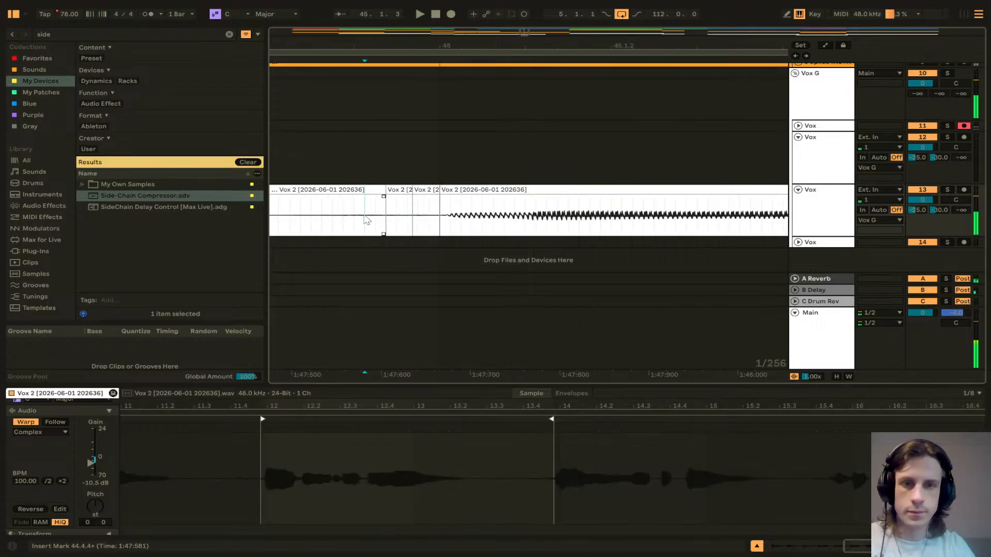
pyautogui.hscroll(3, 365, 220)
pyautogui.scroll(-3, 365, 220)
pyautogui.hscroll(3, 366, 220)
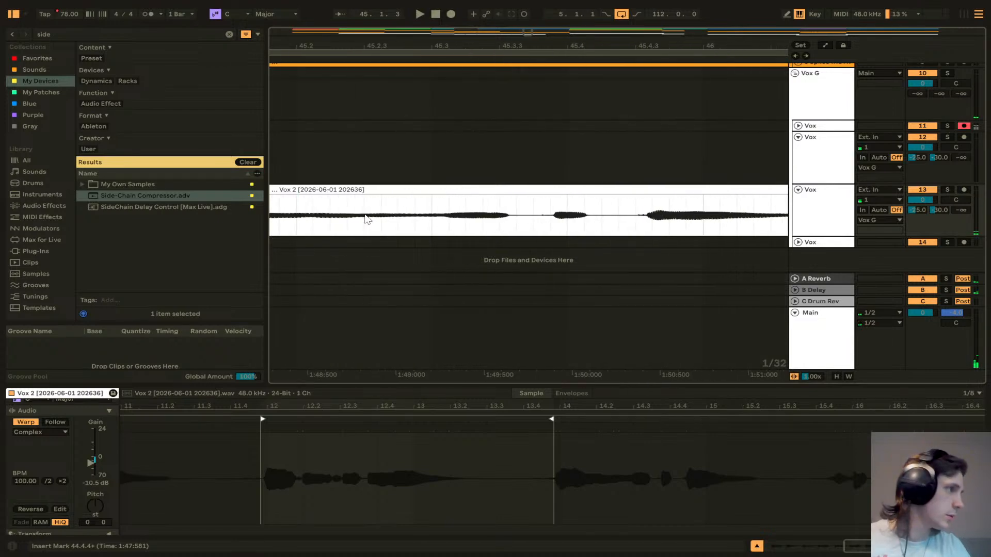
pyautogui.hscroll(2, 364, 219)
pyautogui.scroll(-6, 449, 232)
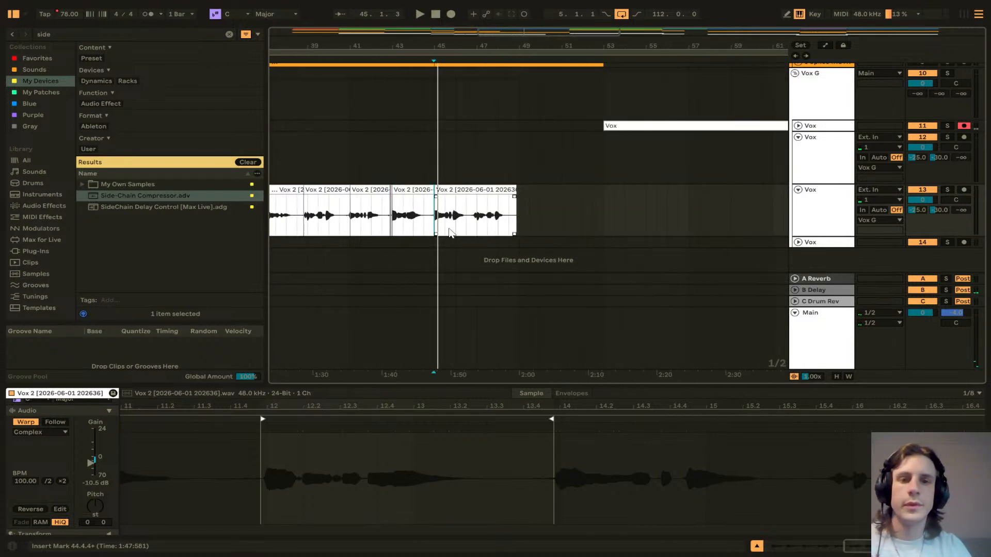
pyautogui.scroll(3, 476, 223)
pyautogui.scroll(5, 476, 222)
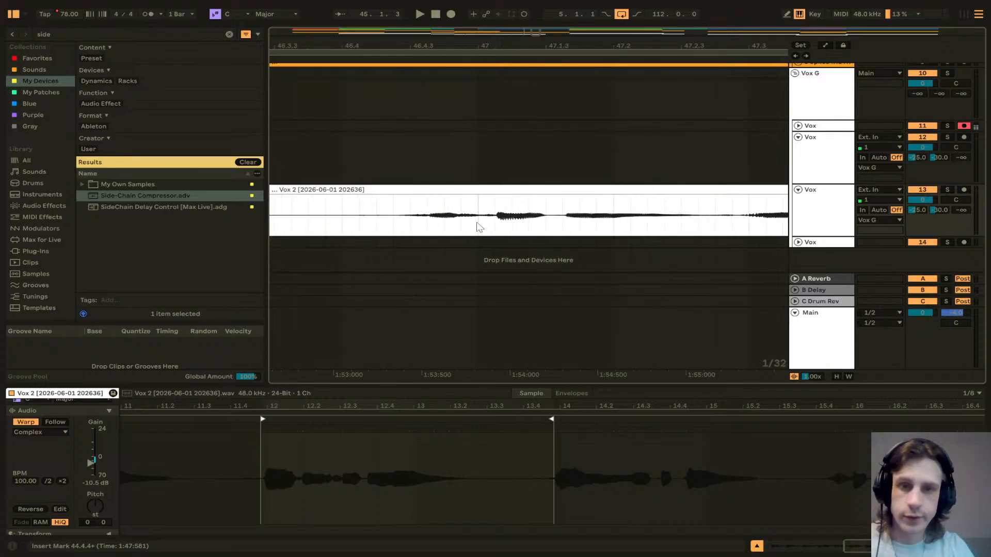
pyautogui.click(370, 225)
pyautogui.click(393, 225)
pyautogui.hotkey('ctrl', 'e')
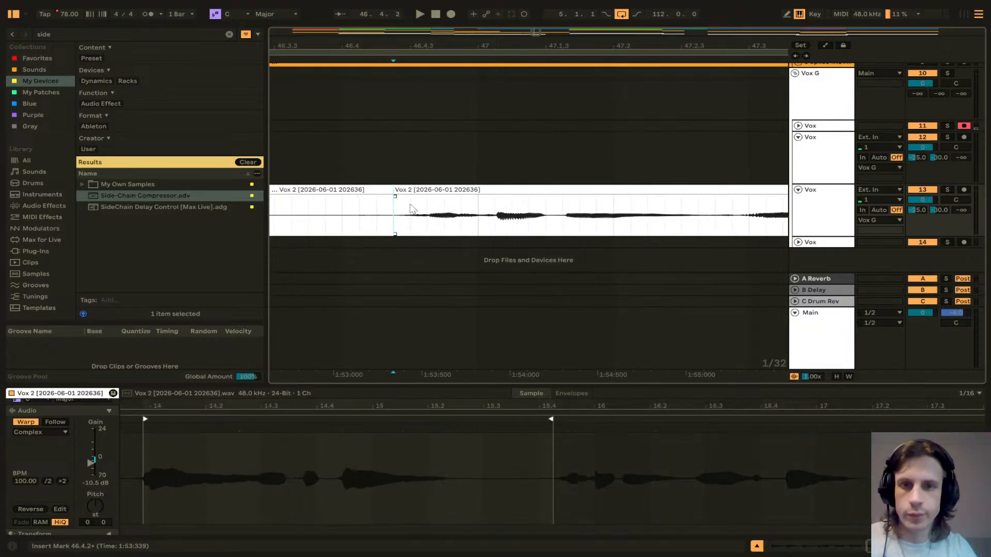
pyautogui.moveTo(413, 192); pyautogui.dragTo(379, 202)
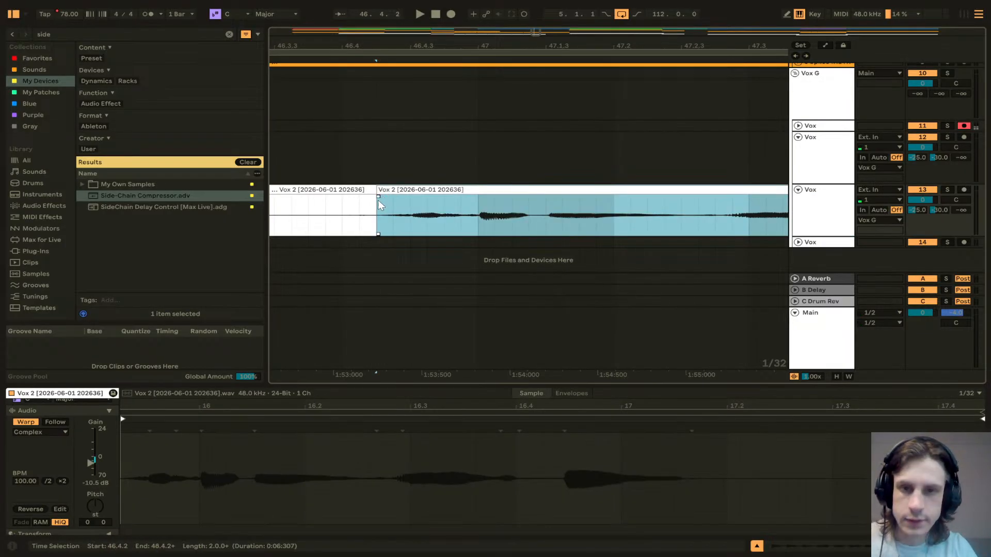
# Step: Split a silent slice at 48.4.1 at the end of Vox 2 and duplicate it twice
pyautogui.hscroll(10, 451, 216)
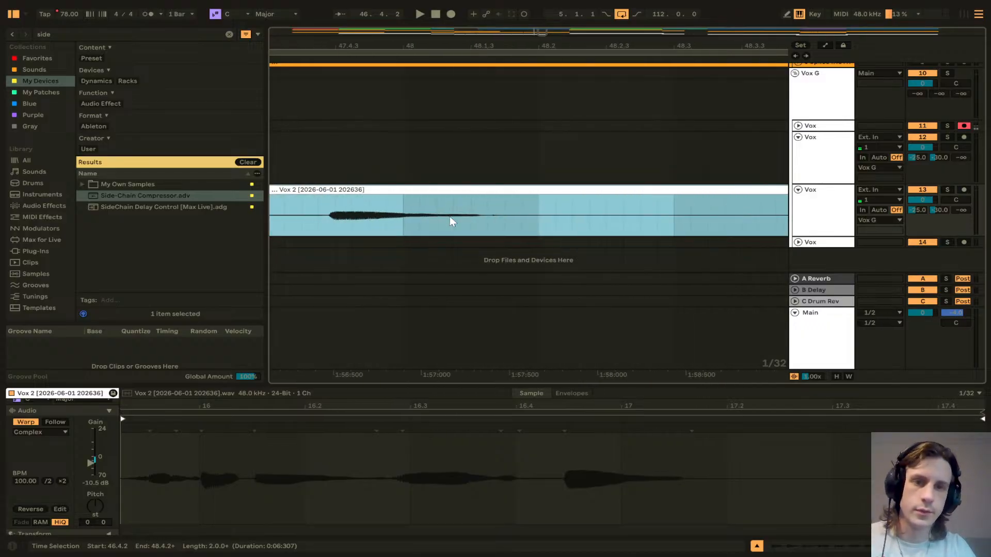
pyautogui.hscroll(3, 529, 217)
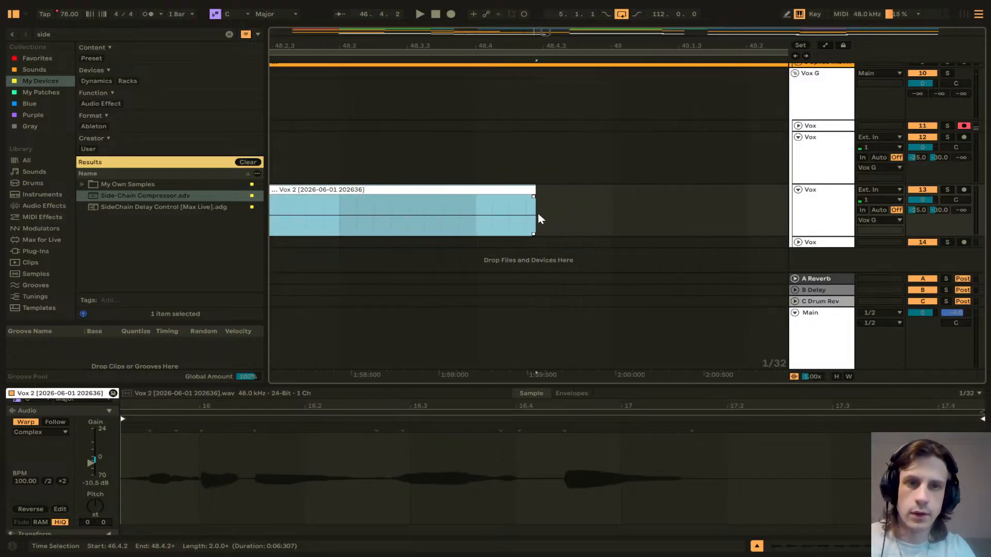
pyautogui.click(480, 220)
pyautogui.hotkey('ctrl', 'e')
pyautogui.click(487, 220)
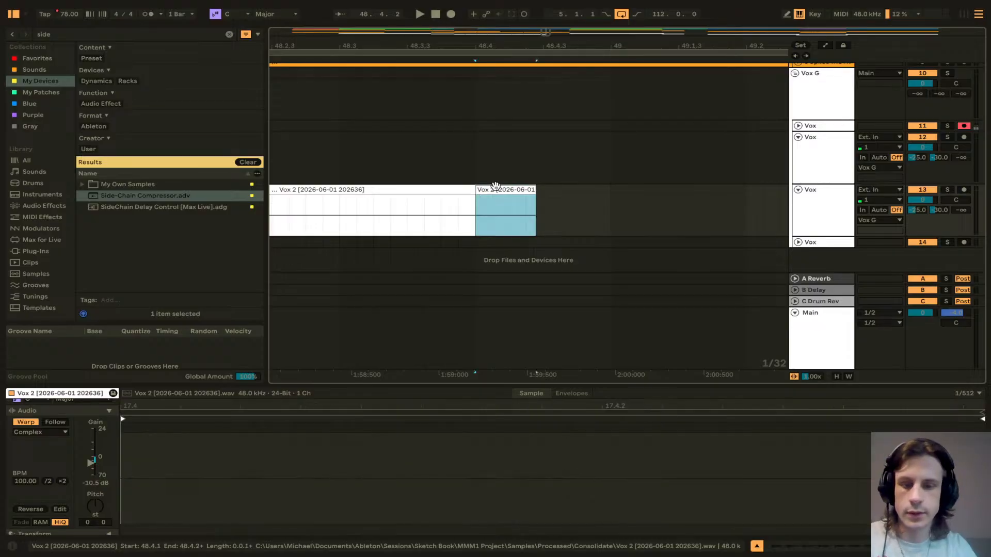
pyautogui.hotkey('ctrl', 'd')
pyautogui.hotkey('ctrl', 'd')
pyautogui.moveTo(657, 189); pyautogui.dragTo(611, 191)
pyautogui.click(629, 198)
pyautogui.press('w')
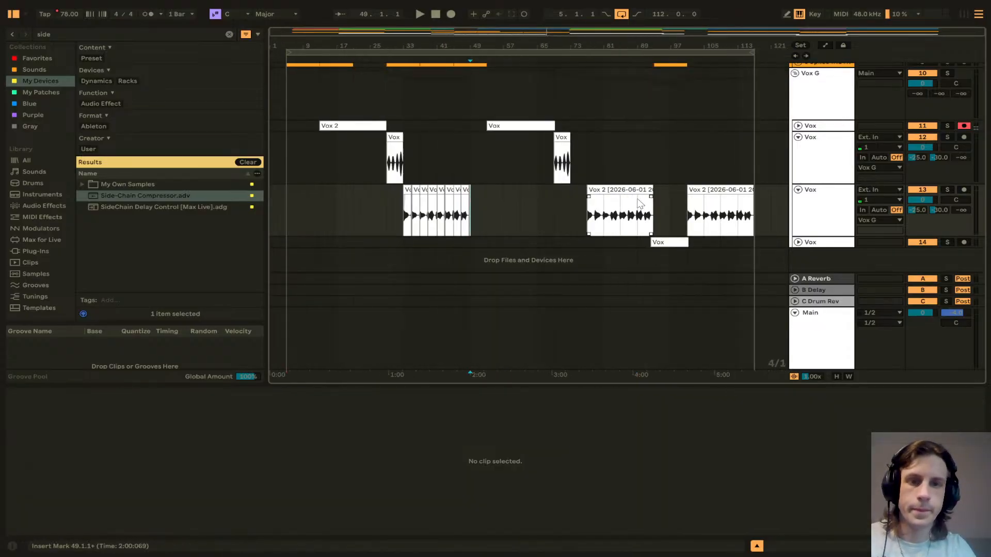
# Step: Select all Vox 2 slices from bar 33 to 49 and consolidate them into one clip
pyautogui.moveTo(483, 209); pyautogui.dragTo(398, 213)
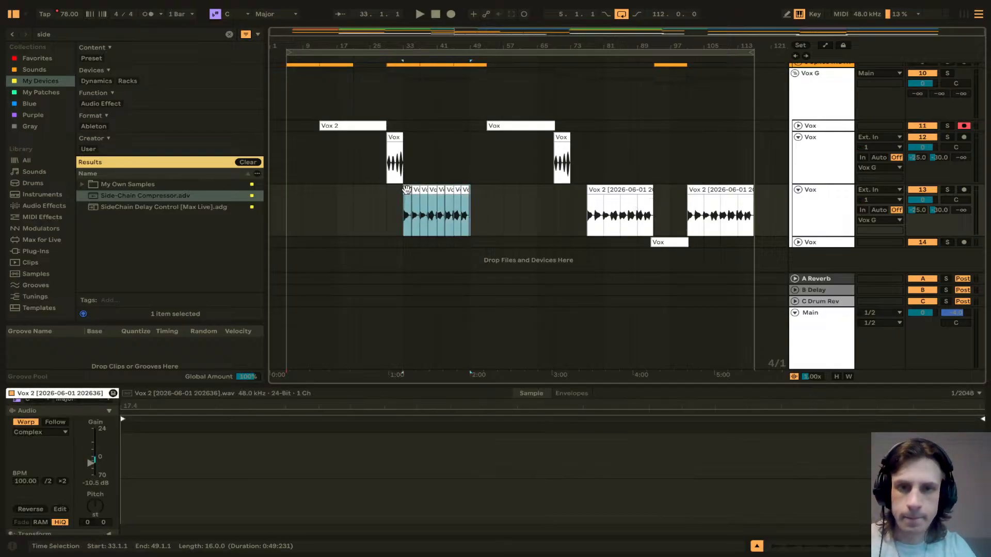
pyautogui.click(406, 196)
pyautogui.moveTo(403, 197); pyautogui.dragTo(470, 191)
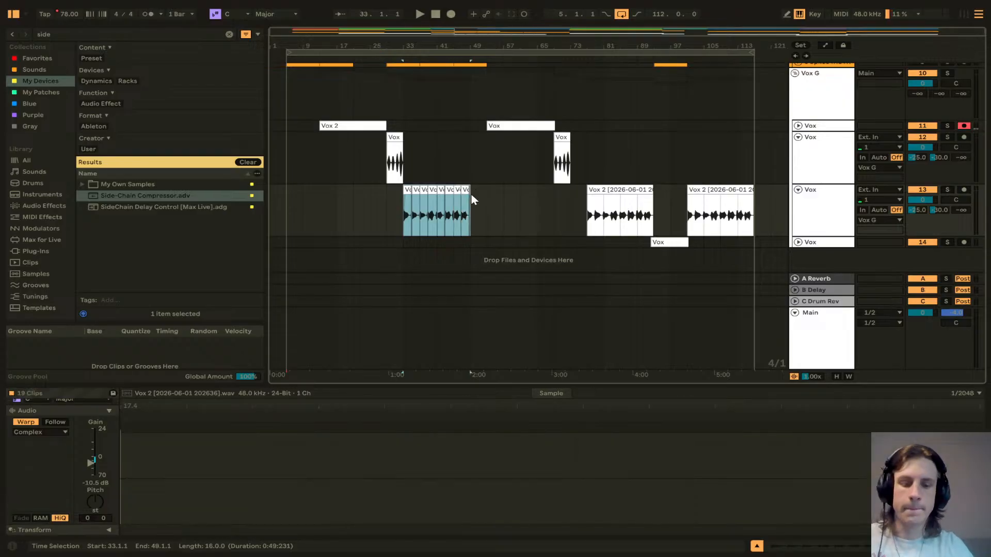
pyautogui.hotkey('ctrl', 'j')
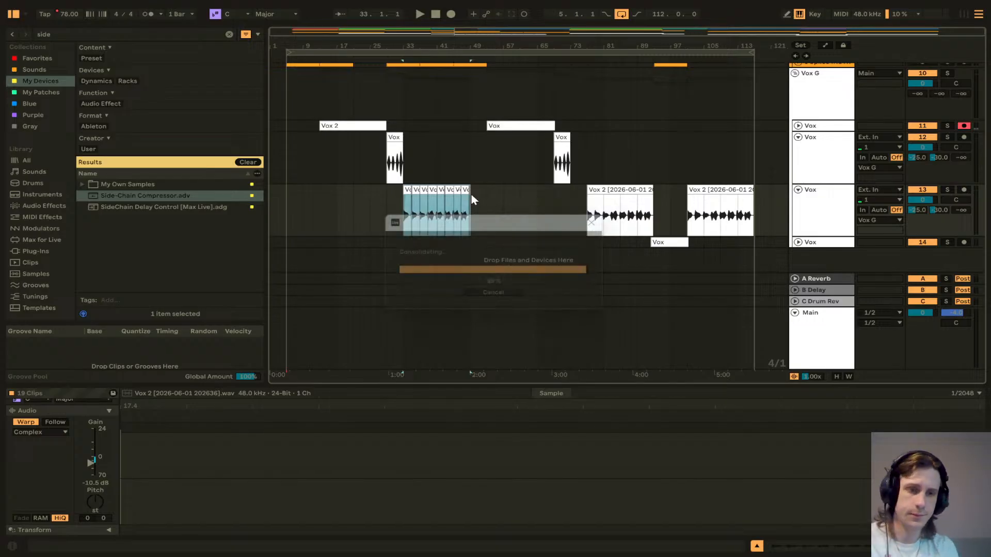
# Step: Time-compress the consolidated Vox 2 clip to end around bar 41 and play it back
pyautogui.scroll(3, 453, 199)
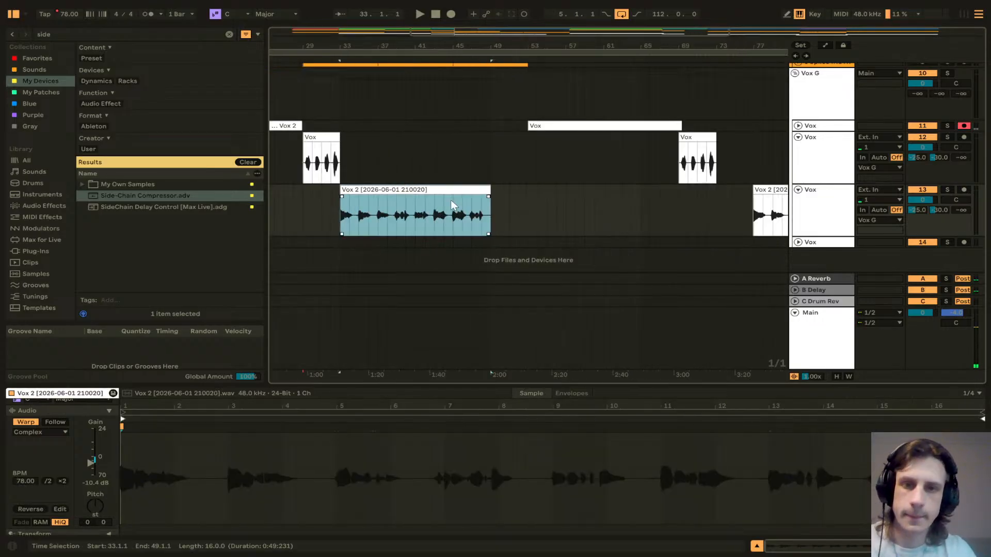
pyautogui.moveTo(487, 190); pyautogui.dragTo(417, 196)
pyautogui.click(341, 212)
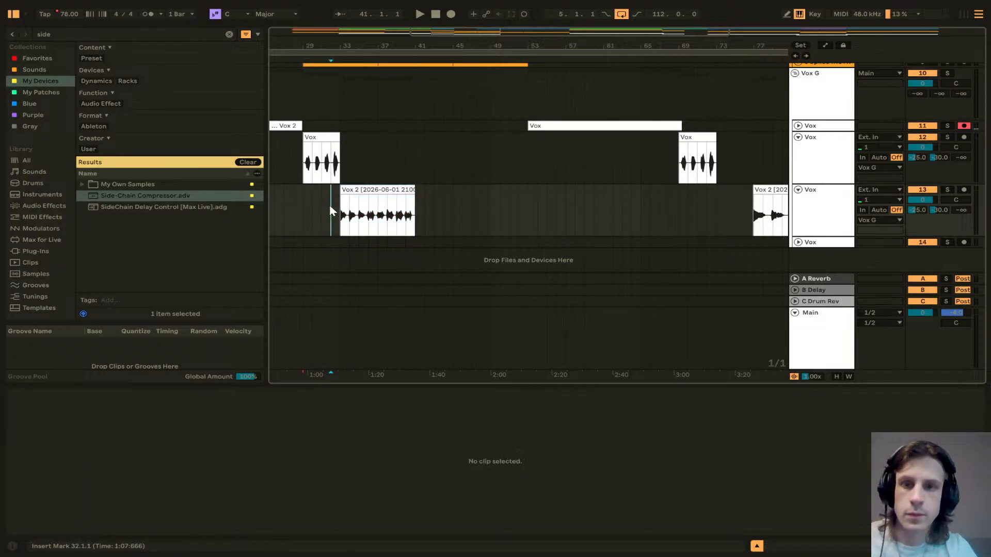
pyautogui.press('space')
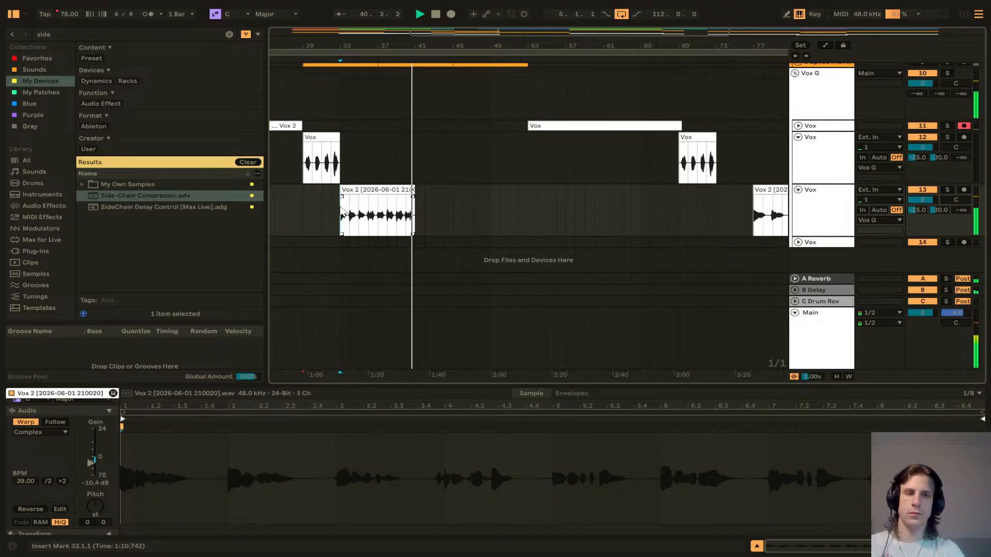
pyautogui.press('space')
# Step: Play back the arrangement from bar 32 to check the re-timed vocal
pyautogui.hscroll(-3, 354, 172)
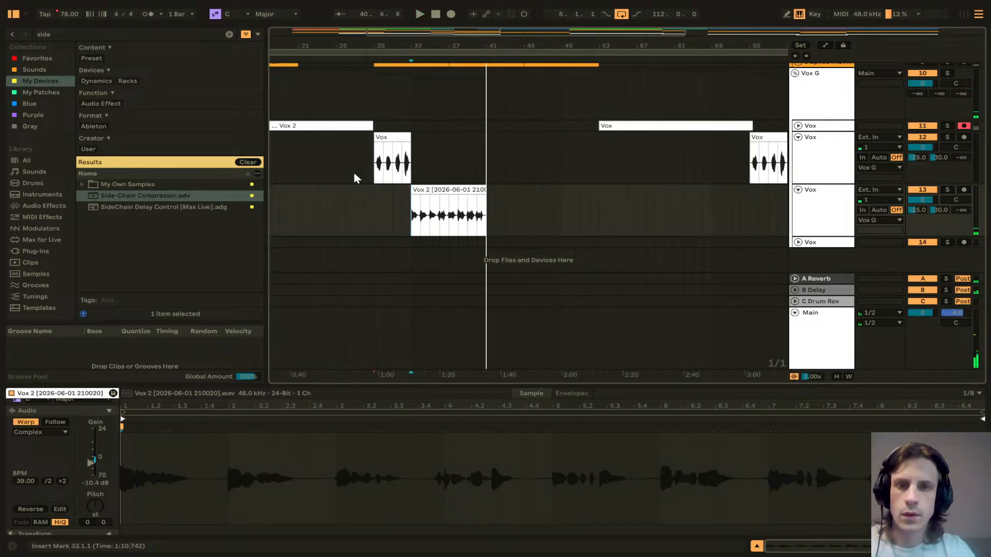
pyautogui.scroll(3, 354, 171)
pyautogui.scroll(-2, 355, 184)
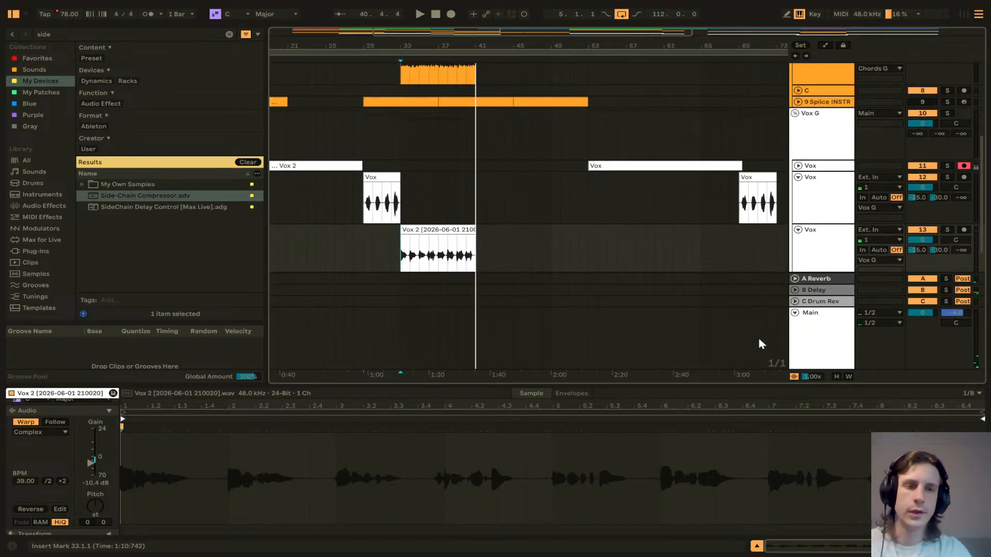
pyautogui.click(806, 333)
pyautogui.click(405, 250)
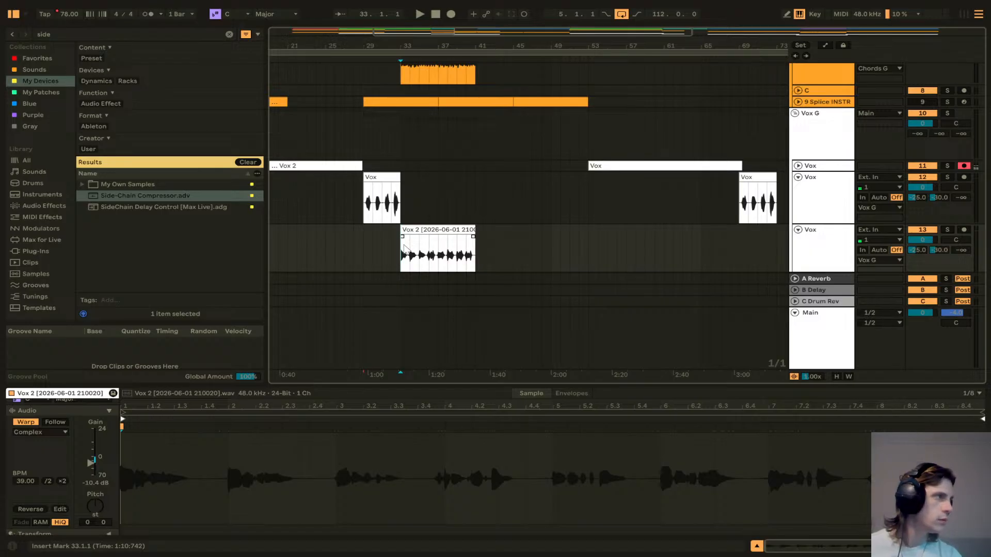
pyautogui.click(396, 154)
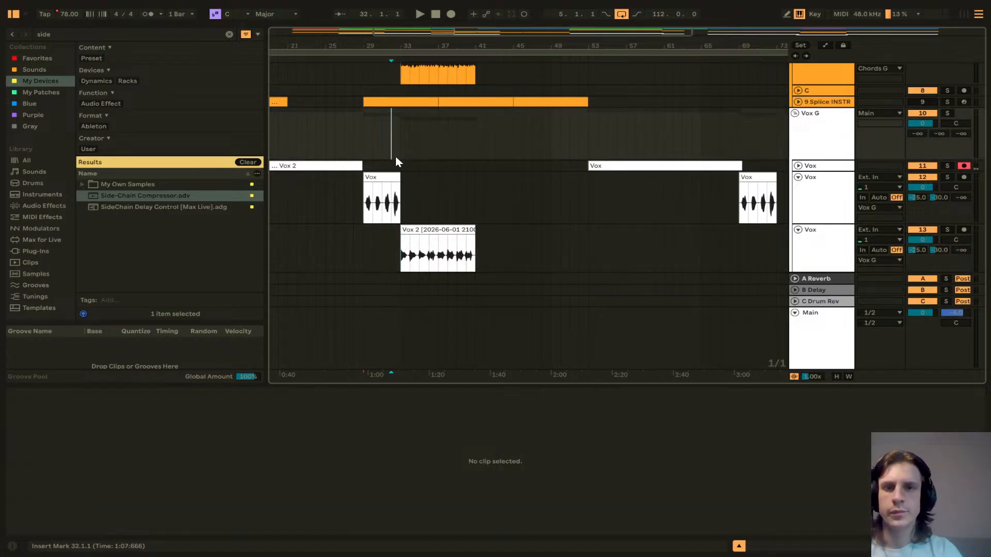
pyautogui.press('space')
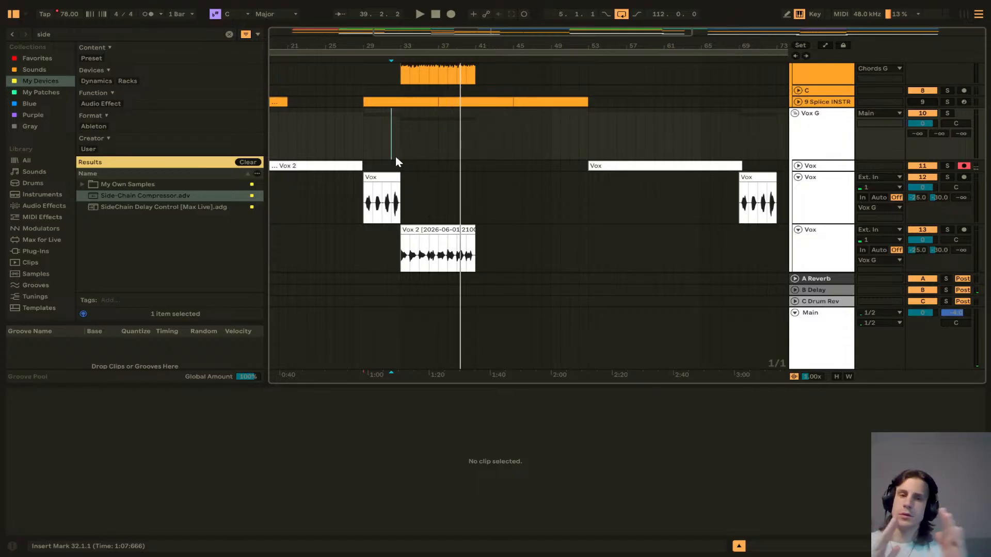
# Step: Expand the Opening 1 track and move its audio clip earlier to start around bar 41
pyautogui.scroll(8, 448, 246)
pyautogui.scroll(-10, 457, 254)
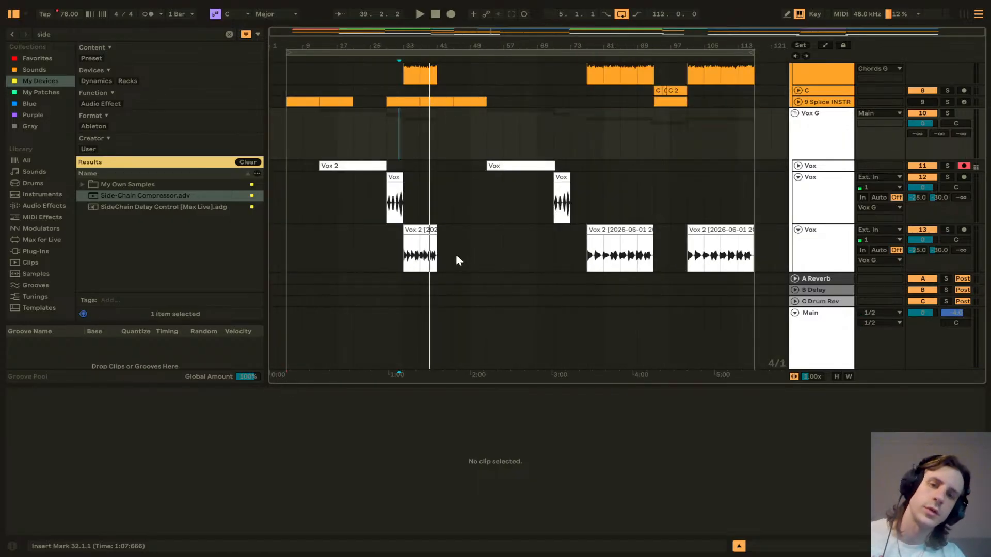
pyautogui.scroll(5, 456, 243)
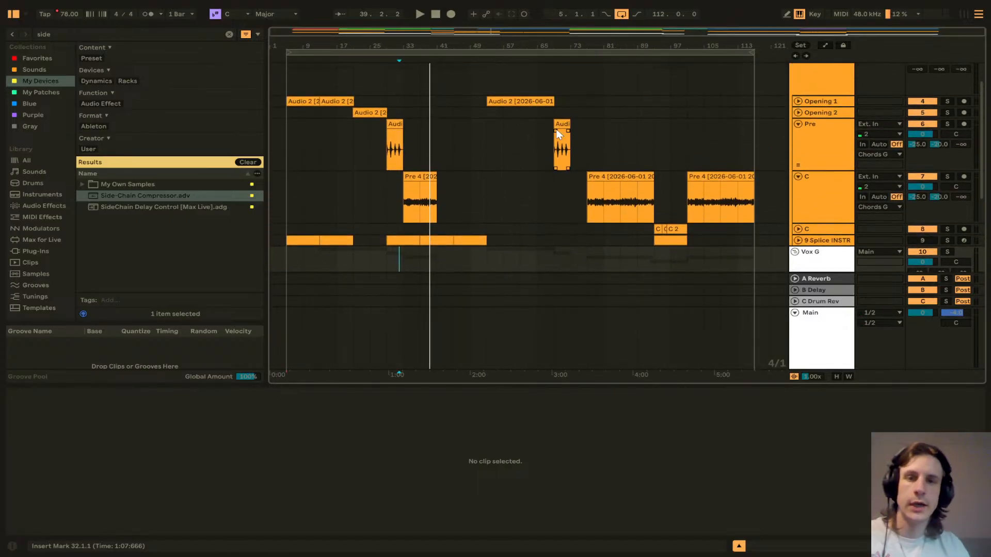
pyautogui.scroll(1, 547, 130)
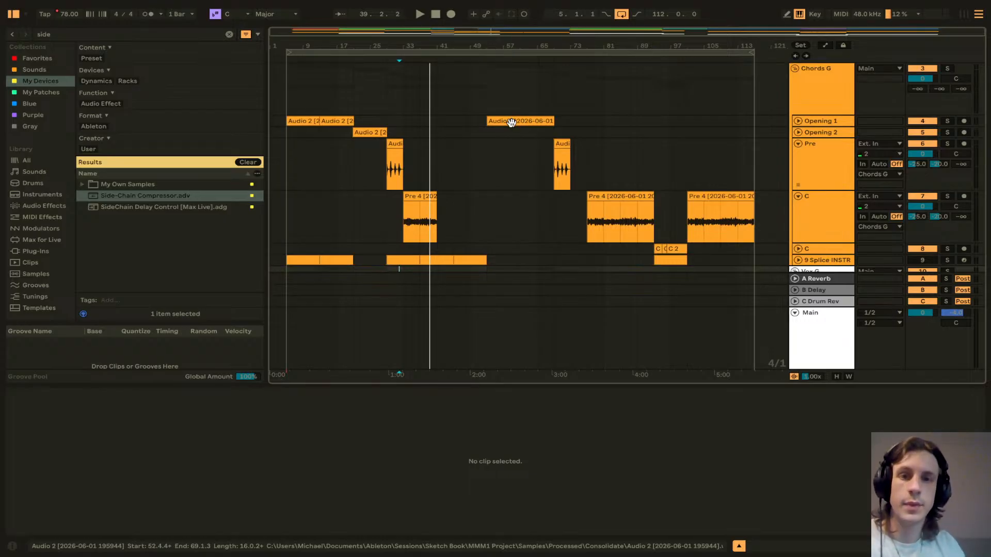
pyautogui.click(798, 121)
pyautogui.scroll(3, 482, 127)
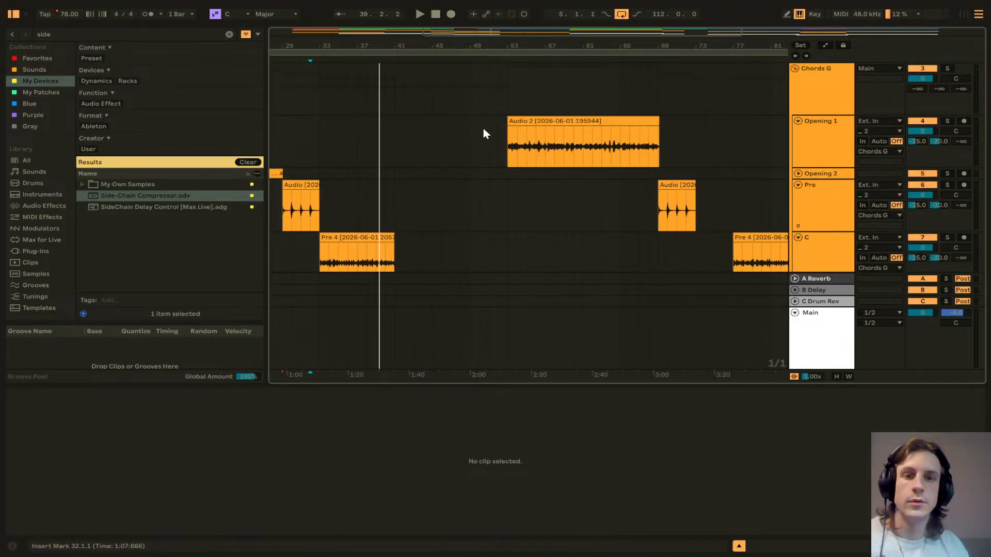
pyautogui.click(511, 121)
pyautogui.moveTo(521, 123); pyautogui.dragTo(407, 128)
# Step: Move the following Pre, Vox and Vox 2 clips earlier by the same amount to close the gap
pyautogui.moveTo(680, 196); pyautogui.dragTo(565, 188)
pyautogui.moveTo(747, 237); pyautogui.dragTo(598, 238)
pyautogui.scroll(-5, 634, 193)
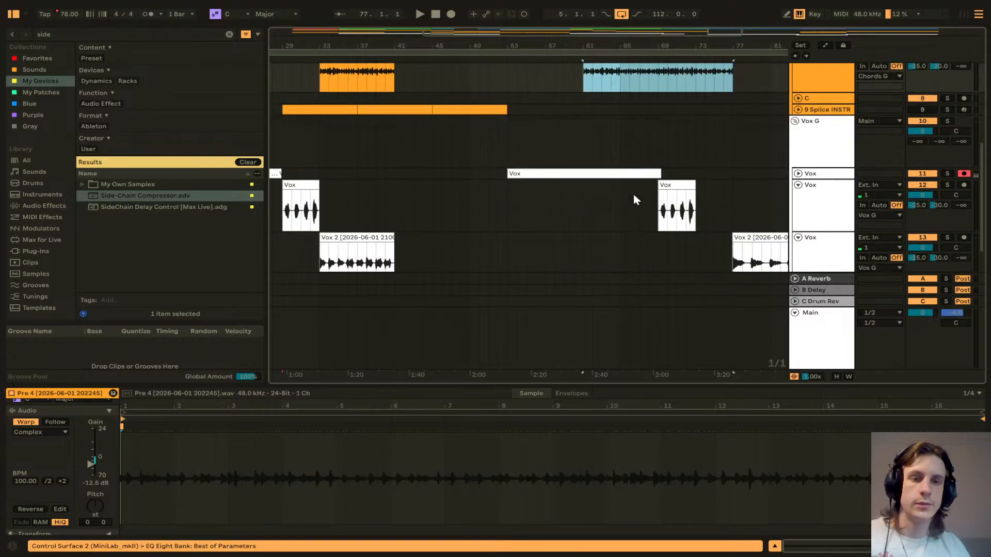
pyautogui.moveTo(529, 174); pyautogui.dragTo(415, 176)
pyautogui.moveTo(674, 185); pyautogui.dragTo(561, 186)
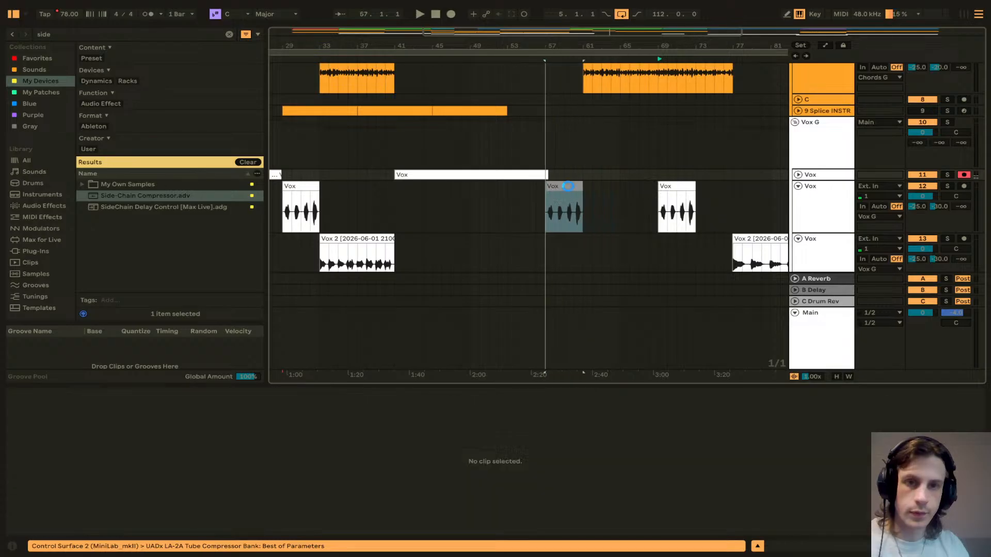
pyautogui.moveTo(770, 238); pyautogui.dragTo(621, 237)
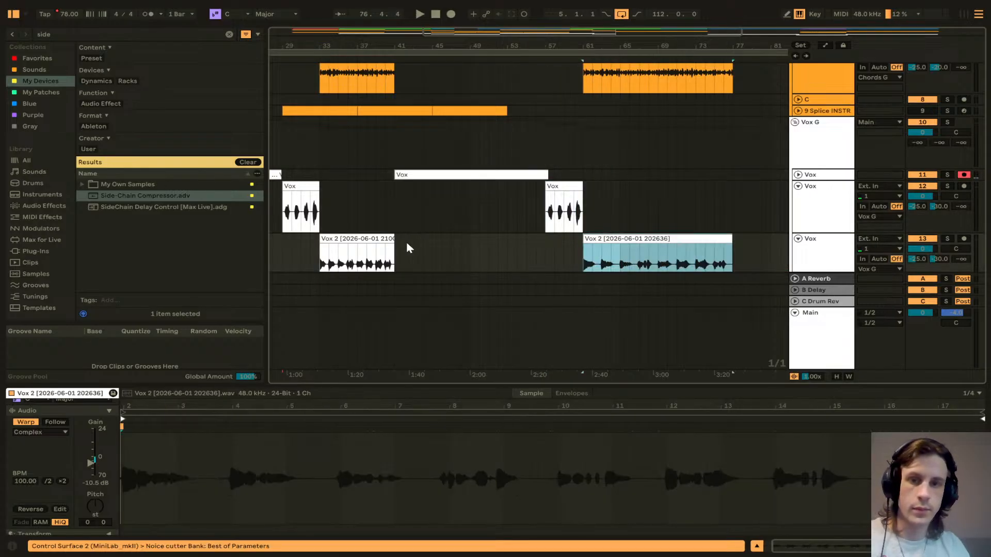
# Step: Duplicate the later Vox 2 clip directly after itself and zoom out to the whole arrangement
pyautogui.click(366, 238)
pyautogui.click(605, 236)
pyautogui.hotkey('ctrl', 'd')
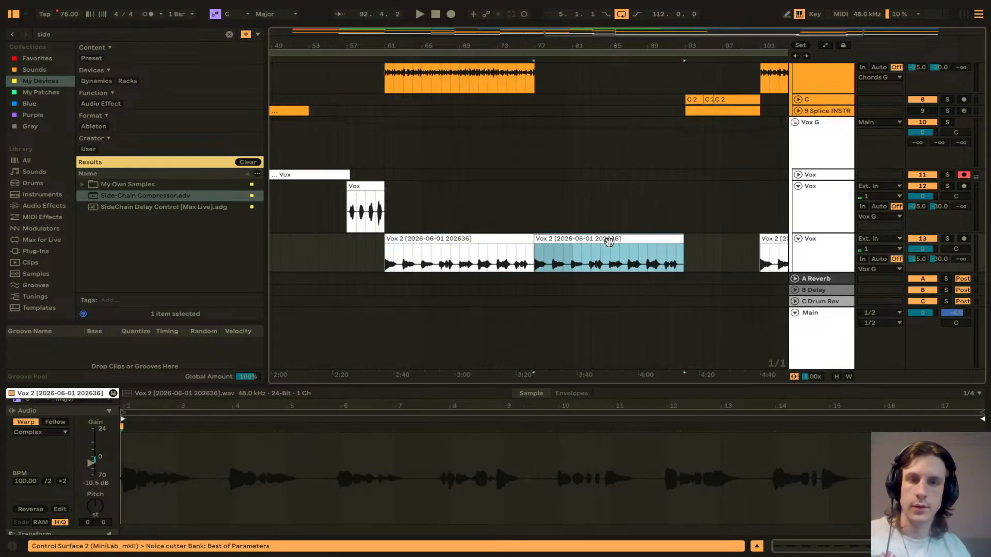
pyautogui.press('w')
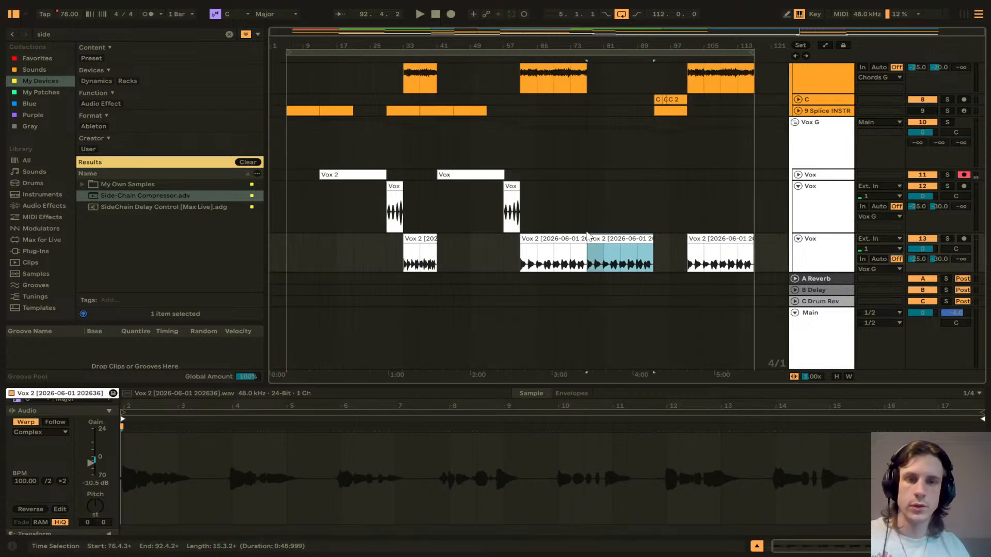
# Step: Delete the Vox 2 clip at bar 61 and paste a copy of the first short Vox 2 clip in its place
pyautogui.click(559, 239)
pyautogui.press('Delete')
pyautogui.click(421, 253)
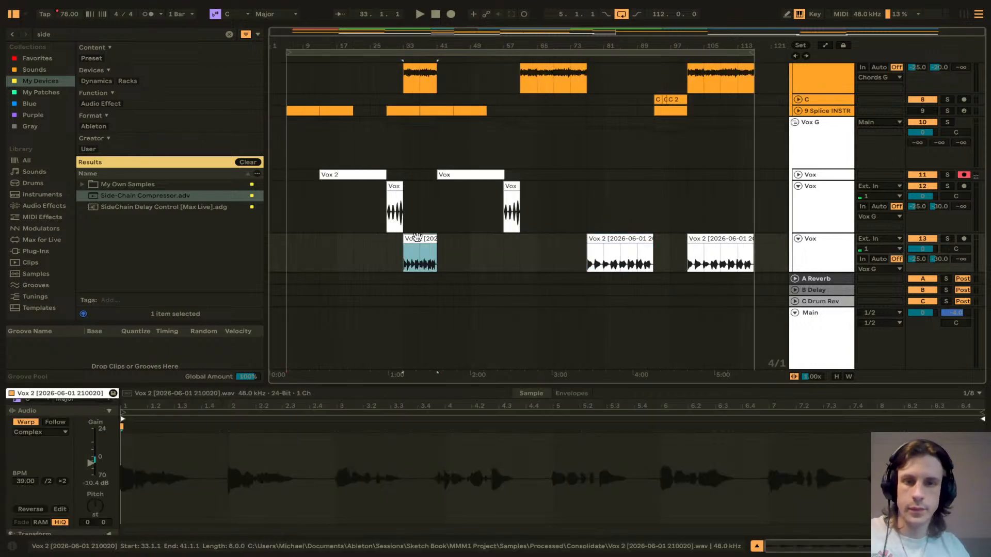
pyautogui.click(521, 242)
pyautogui.hotkey('ctrl', 'v')
# Step: Delete the following long Vox 2 clip around bar 77
pyautogui.scroll(-1, 563, 245)
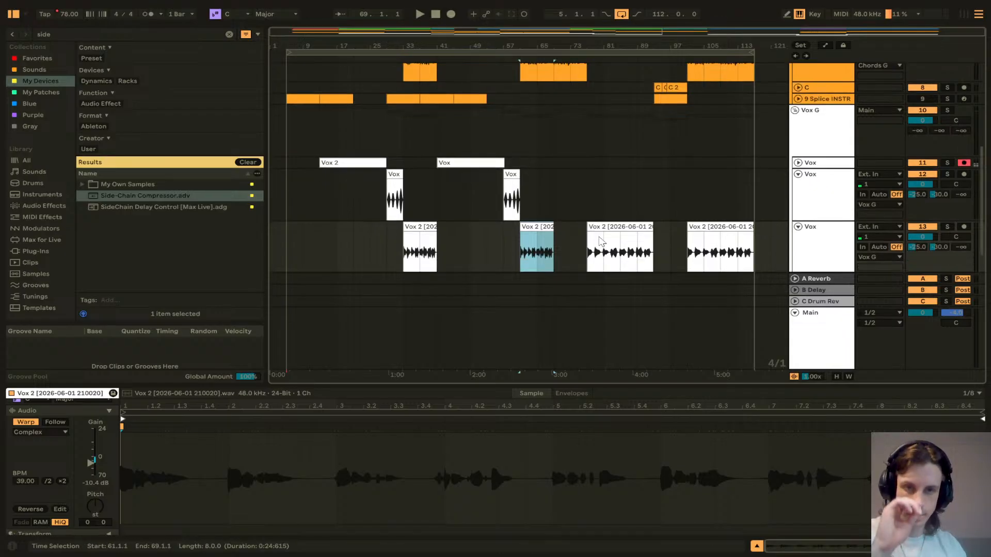
pyautogui.click(606, 226)
pyautogui.press('Delete')
pyautogui.scroll(3, 504, 194)
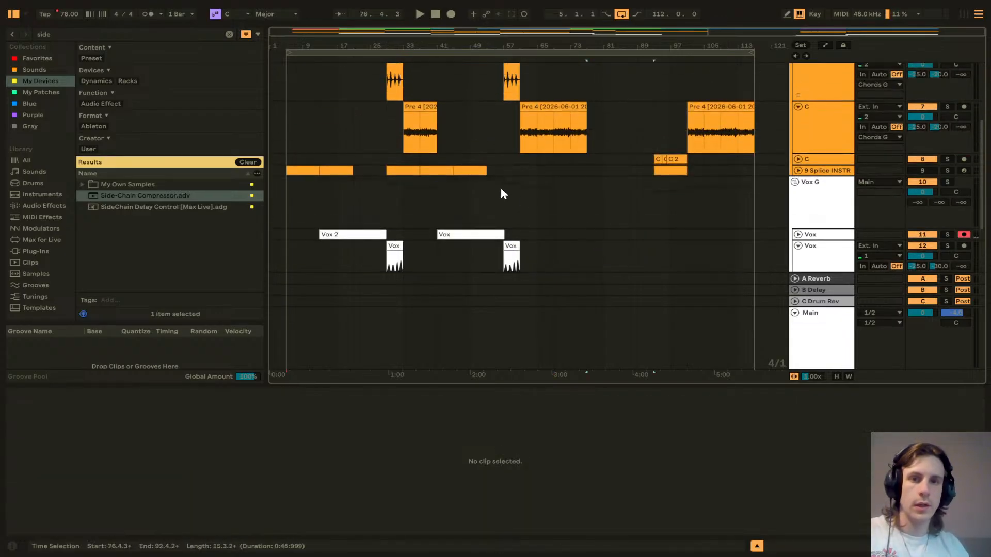
# Step: Copy the first short Pre 4 clip onto bar 61 and delete the leftover part of the longer Pre 4 clip
pyautogui.click(413, 105)
pyautogui.hotkey('ctrl', 'c')
pyautogui.click(531, 106)
pyautogui.hotkey('ctrl', 'v')
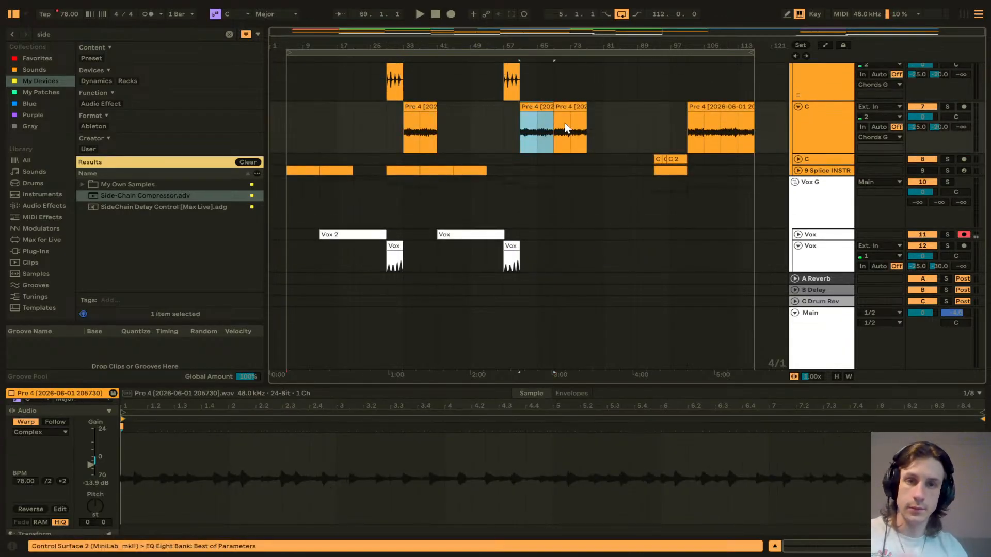
pyautogui.click(567, 127)
pyautogui.press('Delete')
# Step: Move the lower Vox track's clip earlier to about bar 69 and the last Vox 2 clip earlier to about bar 81
pyautogui.scroll(-4, 565, 129)
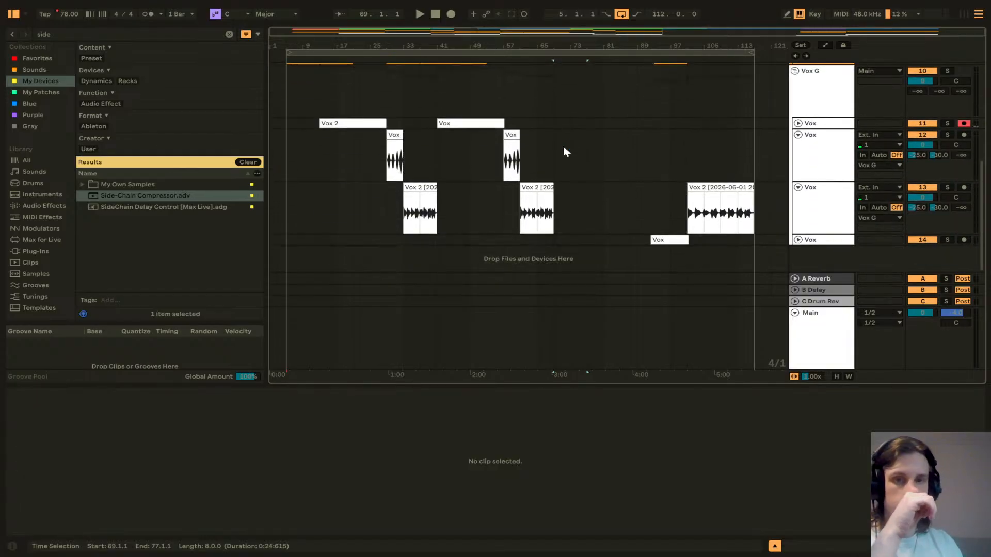
pyautogui.moveTo(667, 239); pyautogui.dragTo(570, 239)
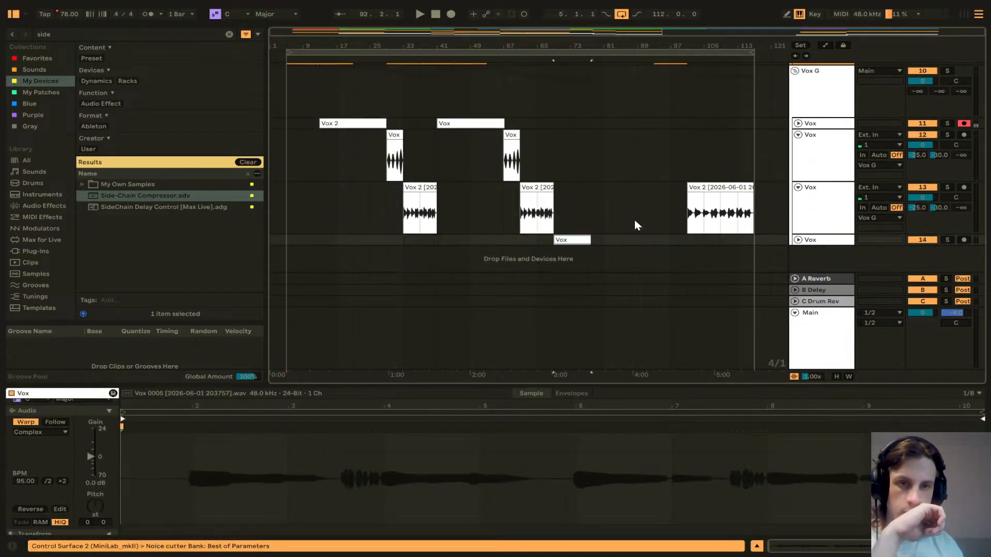
pyautogui.moveTo(701, 190); pyautogui.dragTo(616, 194)
pyautogui.click(798, 241)
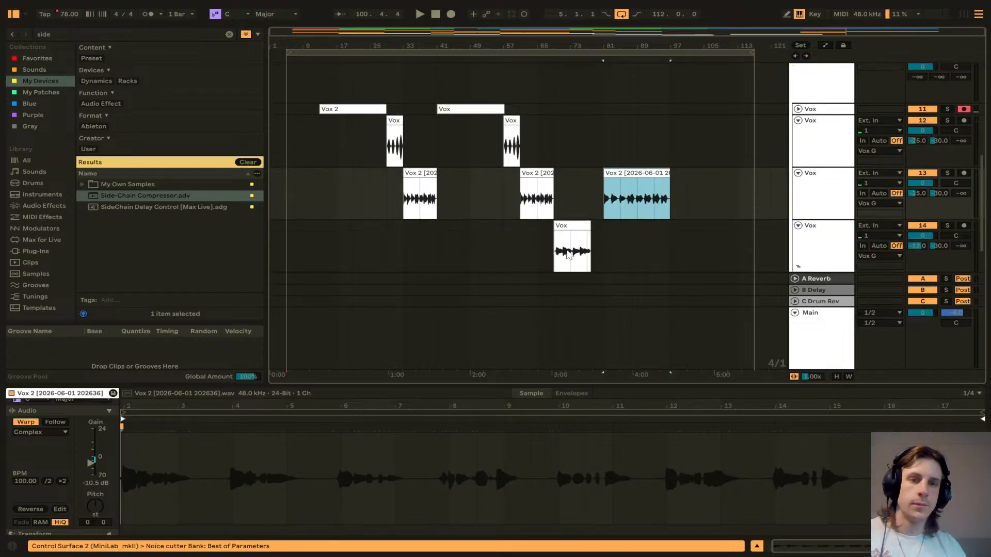
# Step: Shift the lower Vox track's clip slightly earlier so it starts on bar 69
pyautogui.scroll(5, 570, 228)
pyautogui.hscroll(-4, 421, 241)
pyautogui.scroll(-4, 433, 238)
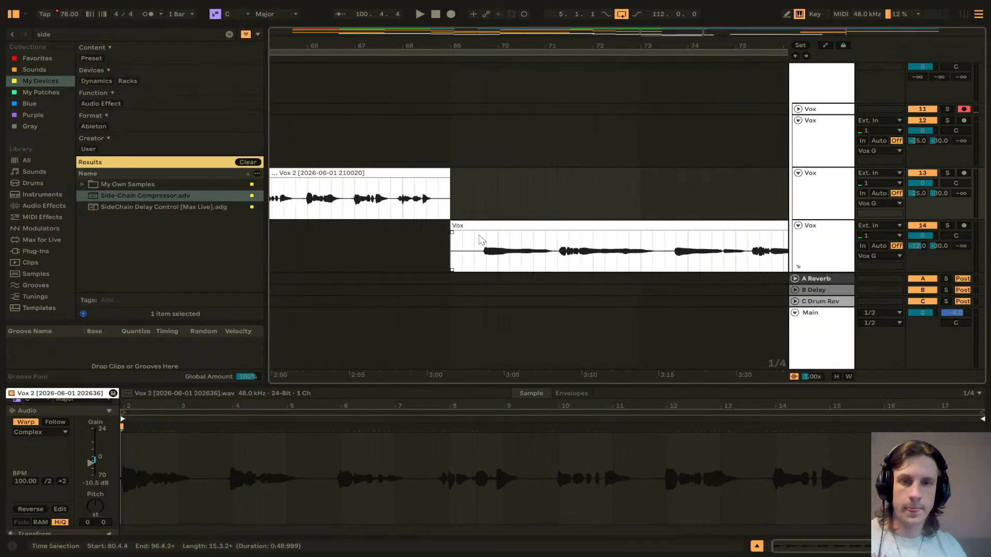
pyautogui.moveTo(483, 227); pyautogui.dragTo(454, 231)
pyautogui.scroll(-8, 542, 201)
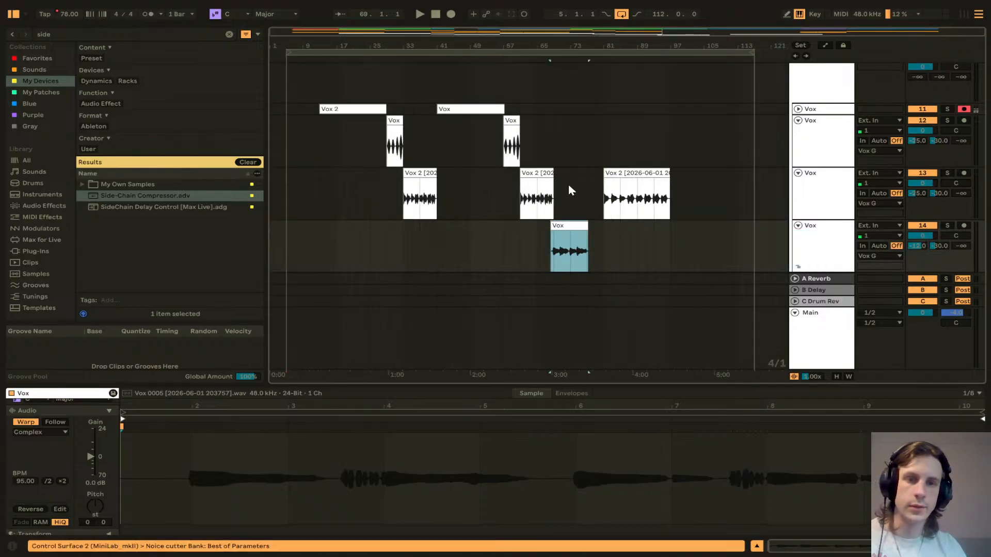
# Step: Move the last Vox 2 clip earlier to start around bar 77
pyautogui.scroll(8, 616, 175)
pyautogui.moveTo(547, 174); pyautogui.dragTo(345, 190)
pyautogui.scroll(-8, 464, 196)
pyautogui.scroll(3, 536, 199)
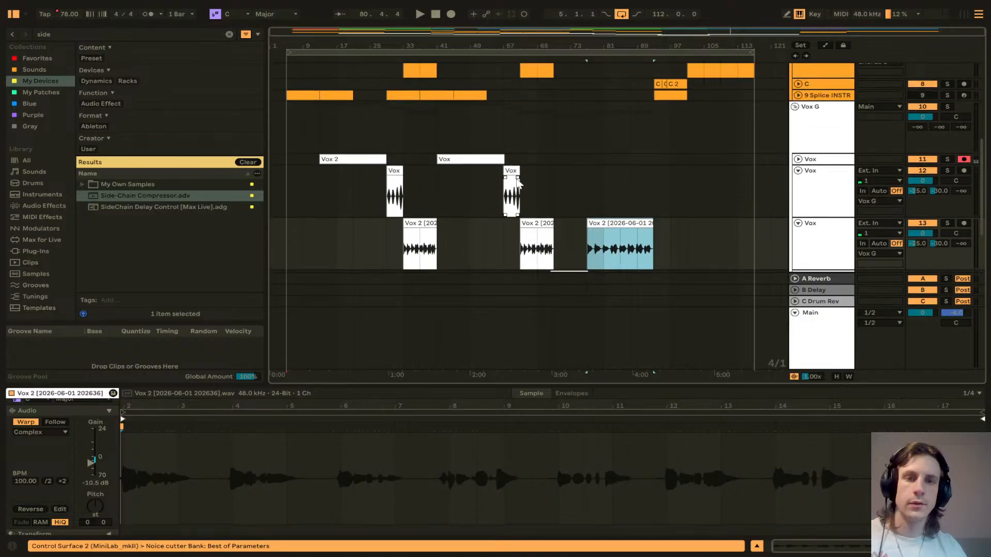
# Step: Paste a copy of the short Vox 2 clip at bar 77 and delete the leftover part of the longer clip
pyautogui.click(540, 208)
pyautogui.hotkey('ctrl', 'c')
pyautogui.click(603, 207)
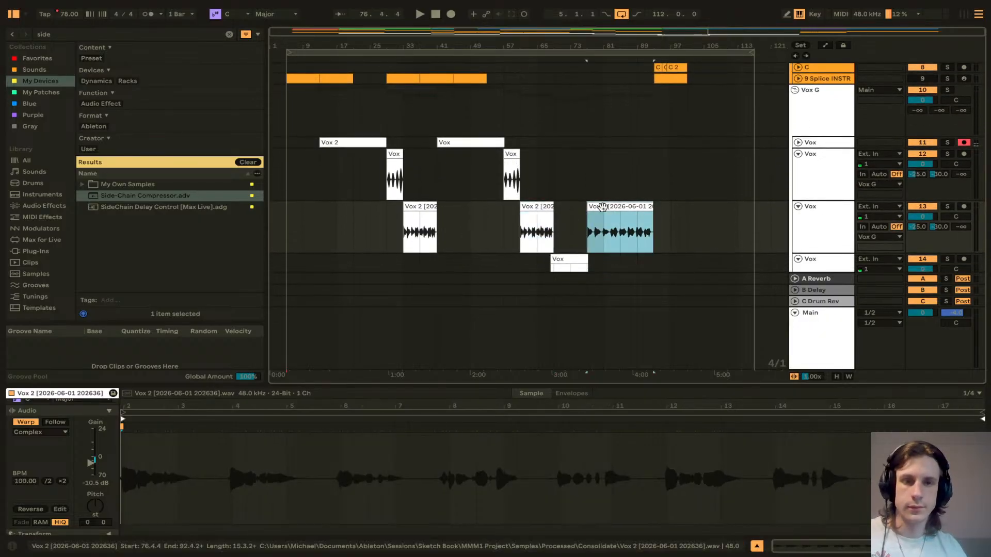
pyautogui.hotkey('ctrl', 'v')
pyautogui.click(636, 207)
pyautogui.press('Delete')
# Step: Expand the second C track and move its C 2 clip earlier to start at bar 82
pyautogui.scroll(5, 635, 189)
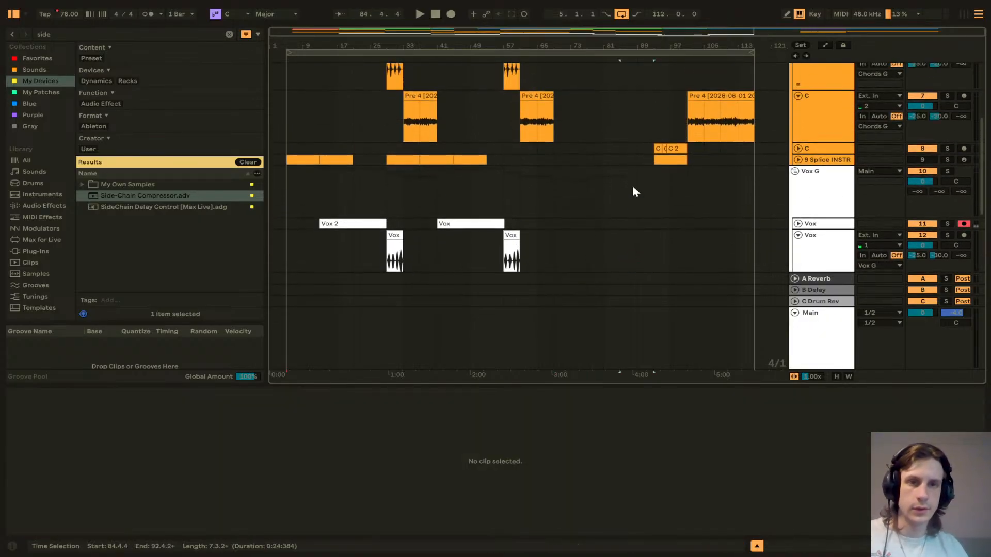
pyautogui.click(798, 166)
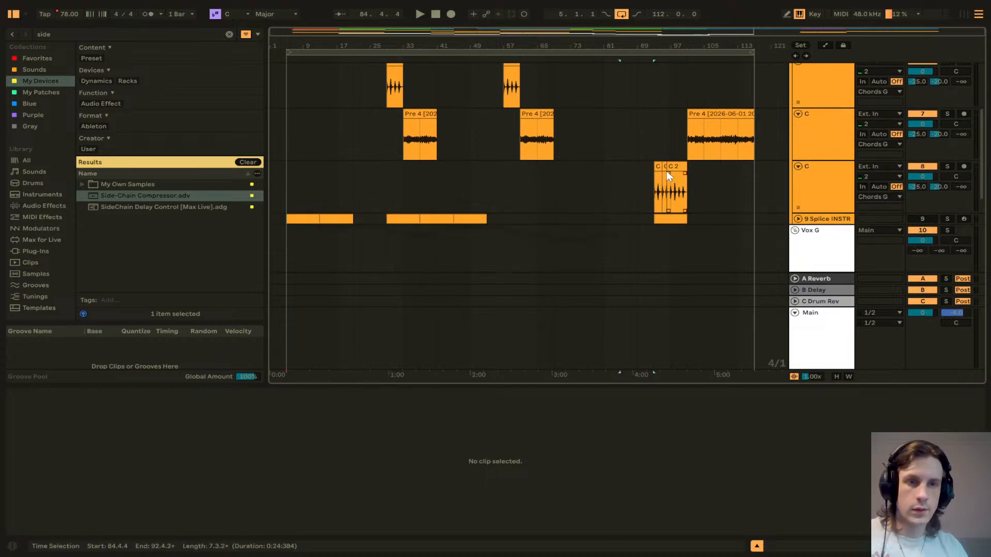
pyautogui.scroll(3, 655, 171)
pyautogui.click(653, 171)
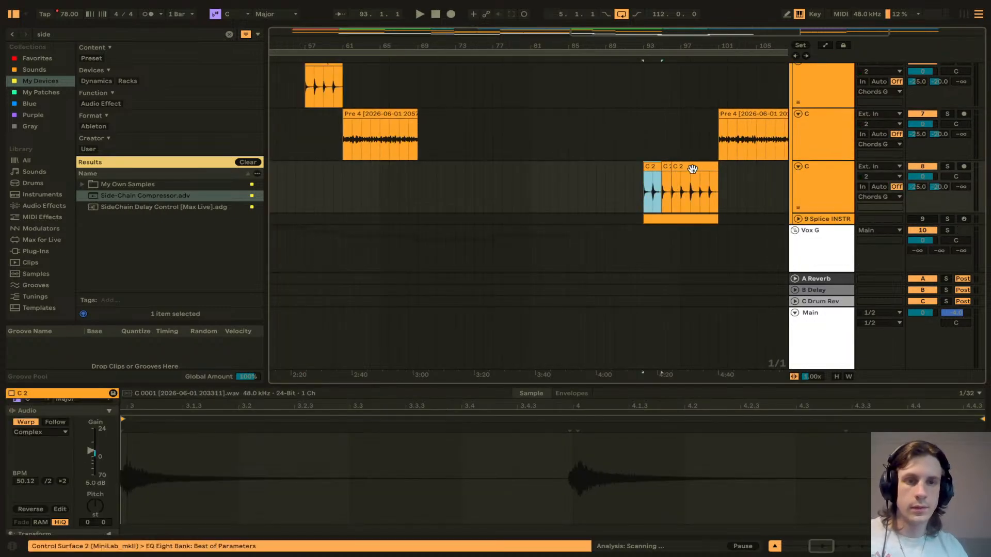
pyautogui.moveTo(661, 168); pyautogui.dragTo(569, 163)
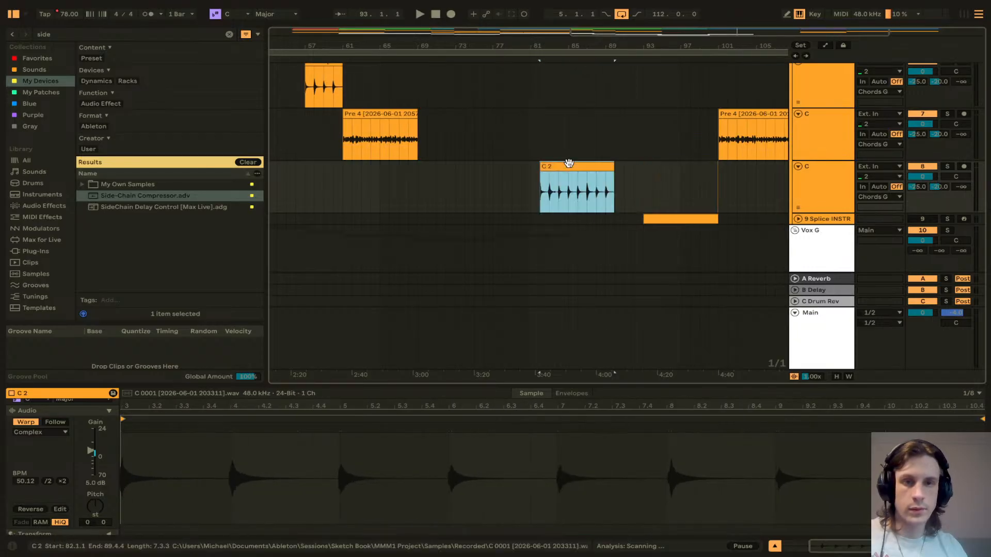
# Step: Move the C 2 clip further earlier to start at bar 69
pyautogui.scroll(-2, 569, 163)
pyautogui.scroll(5, 569, 162)
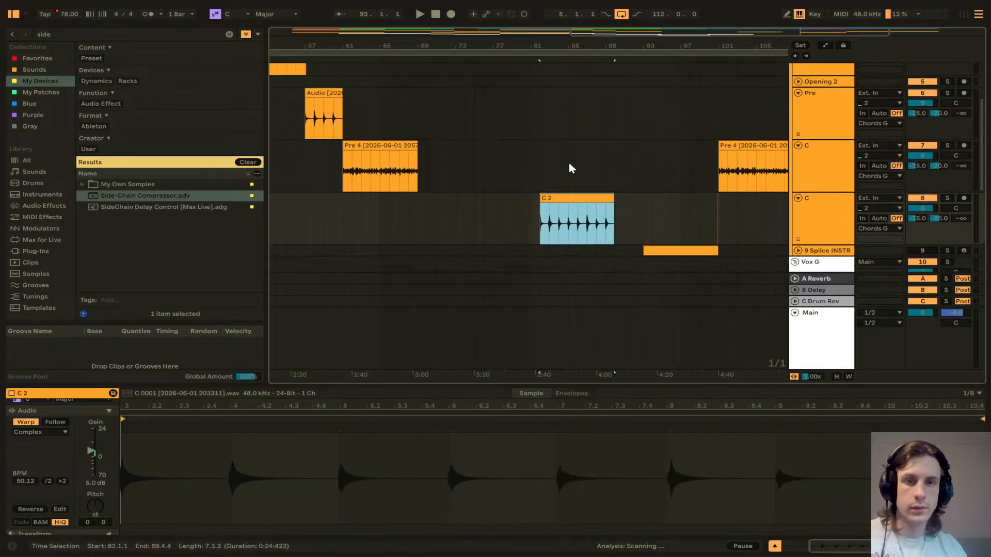
pyautogui.scroll(-4, 569, 163)
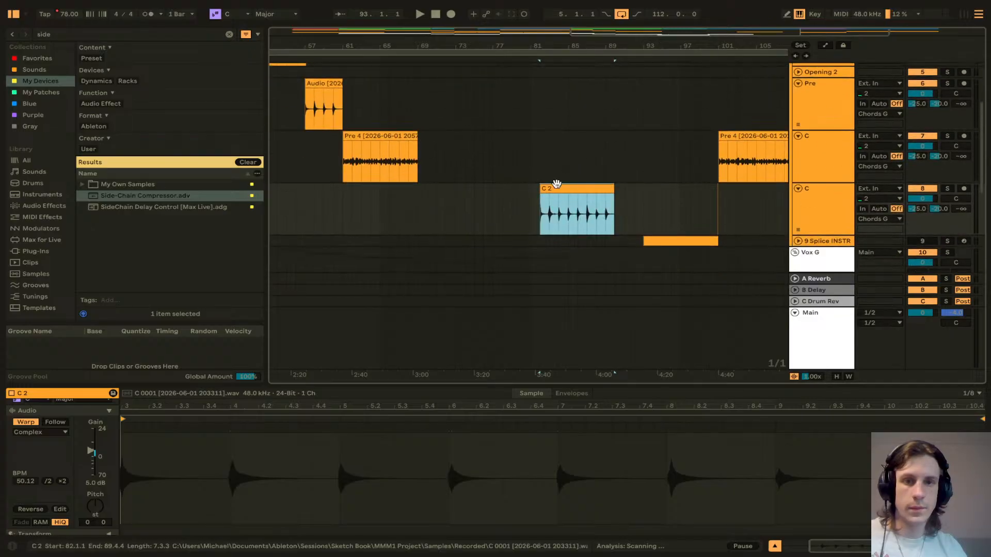
pyautogui.moveTo(556, 189); pyautogui.dragTo(435, 195)
pyautogui.scroll(-5, 435, 195)
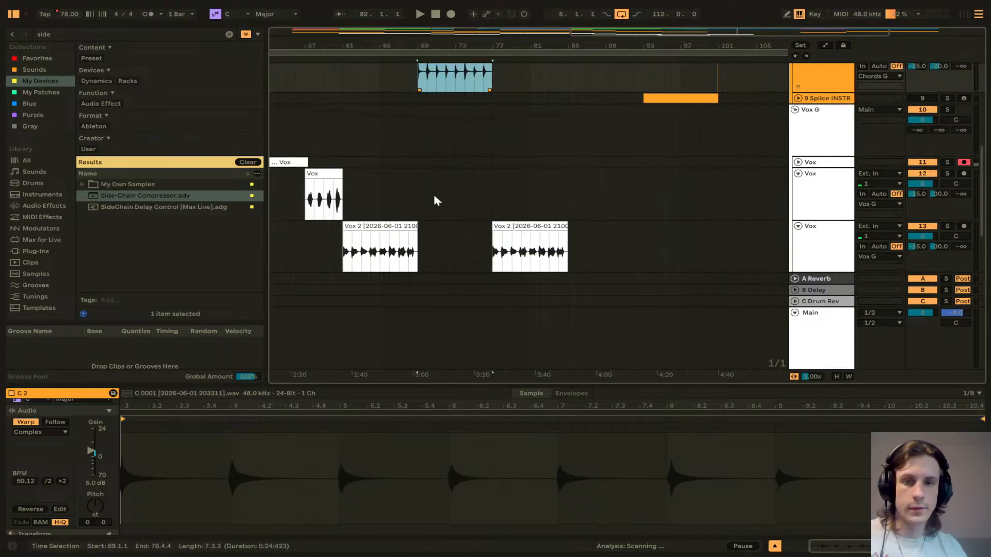
# Step: Move the last Pre 4 clip earlier to start around bar 77
pyautogui.scroll(5, 435, 195)
pyautogui.scroll(1, 469, 182)
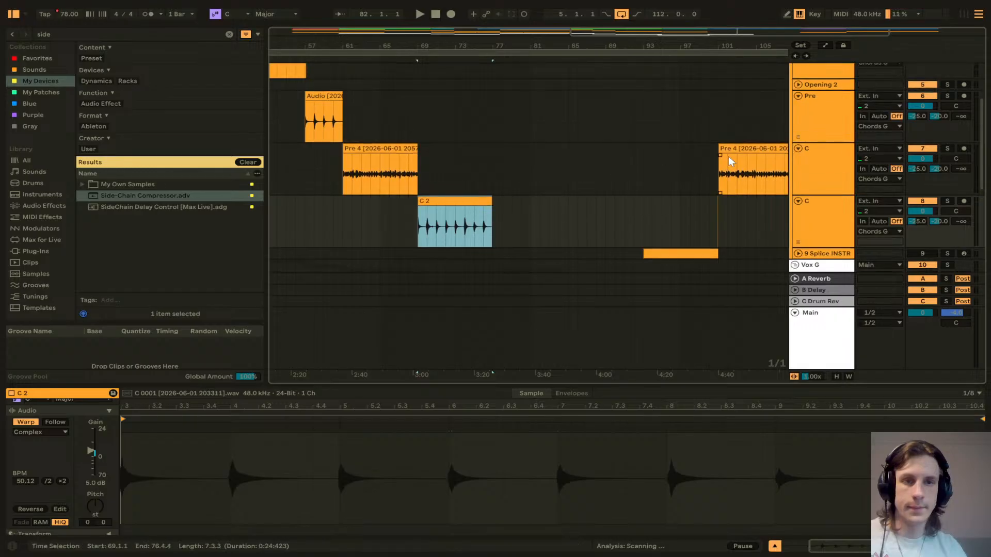
pyautogui.moveTo(729, 159); pyautogui.dragTo(511, 166)
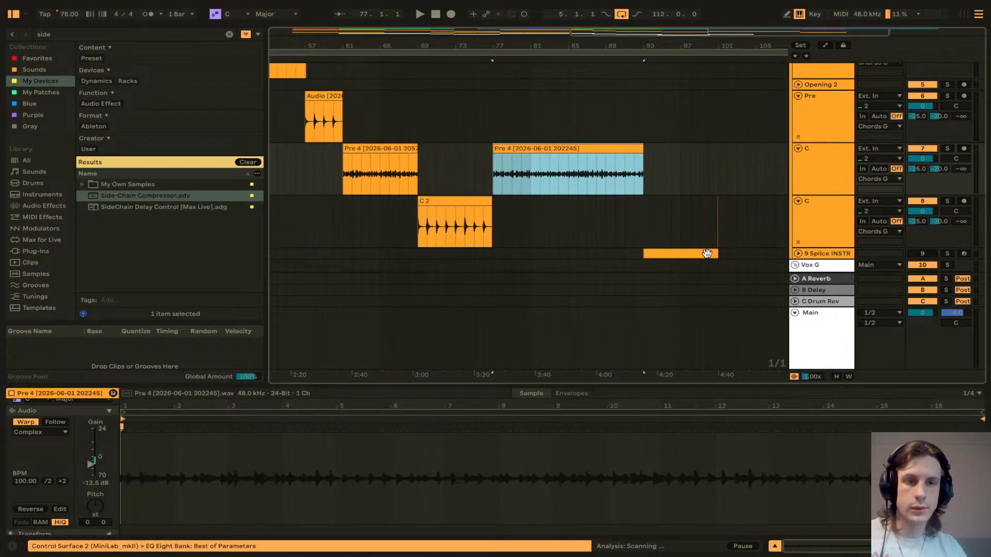
pyautogui.moveTo(737, 223); pyautogui.dragTo(680, 223)
pyautogui.press('Delete')
pyautogui.click(646, 220)
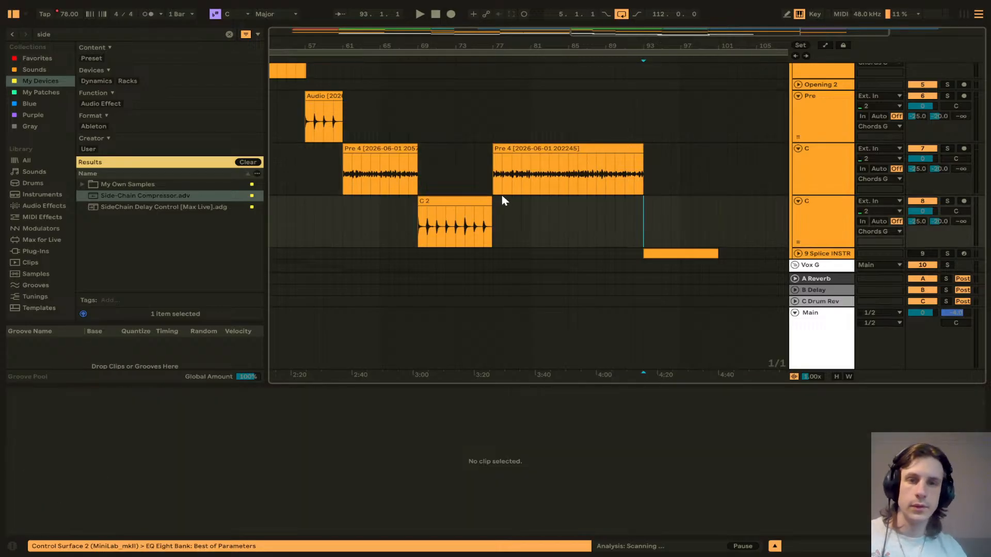
# Step: Paste a copy of the first short Pre 4 clip at bar 77 and delete the leftover part from bar 85
pyautogui.click(400, 149)
pyautogui.click(502, 145)
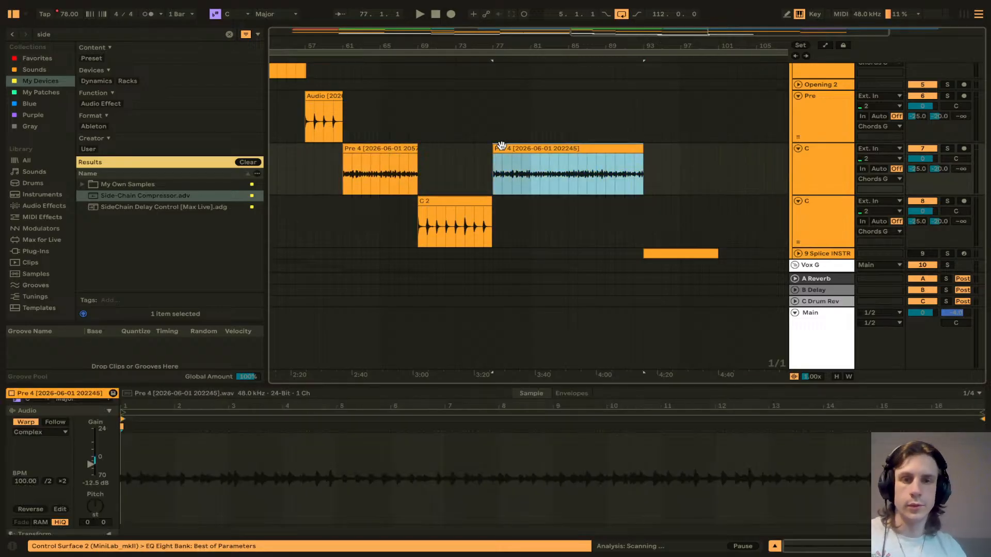
pyautogui.hotkey('ctrl', 'v')
pyautogui.click(607, 148)
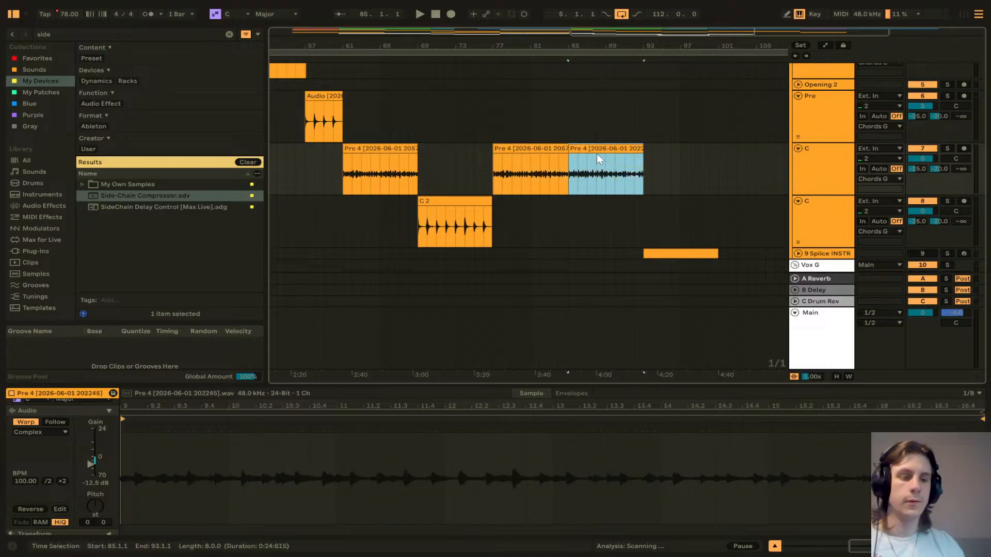
pyautogui.press('Delete')
# Step: Move the C1 section clip earlier to bar 33 and shorten it to end at bar 49
pyautogui.hscroll(-10, 597, 153)
pyautogui.scroll(5, 575, 105)
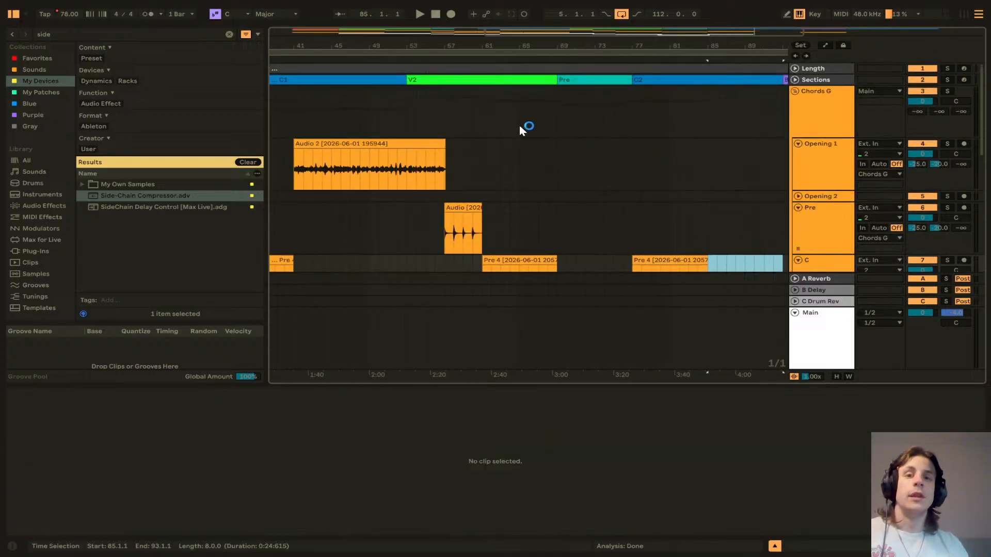
pyautogui.hscroll(-6, 463, 123)
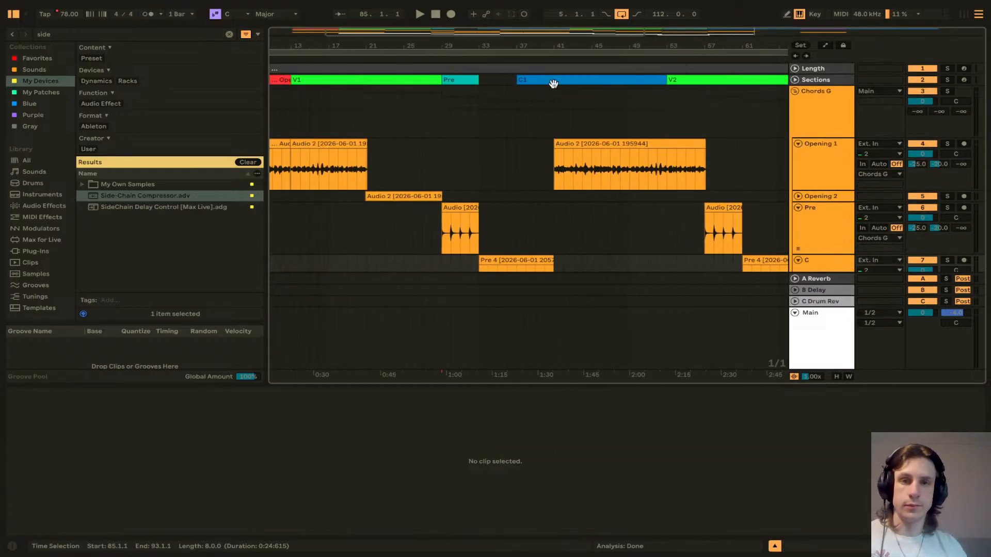
pyautogui.moveTo(553, 84); pyautogui.dragTo(519, 82)
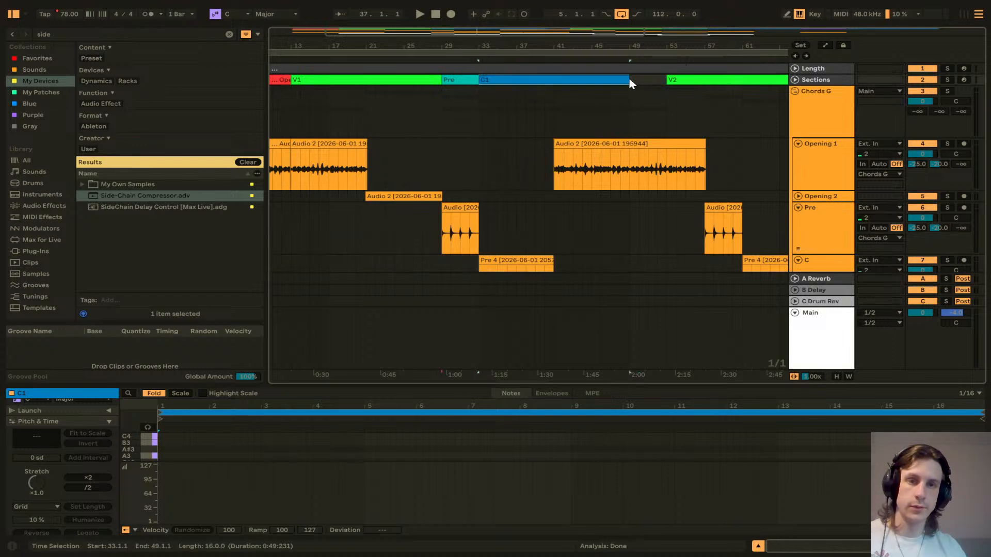
pyautogui.moveTo(630, 84); pyautogui.dragTo(553, 82)
# Step: Move the V2 section clip earlier to span bars 41 to 57
pyautogui.click(672, 78)
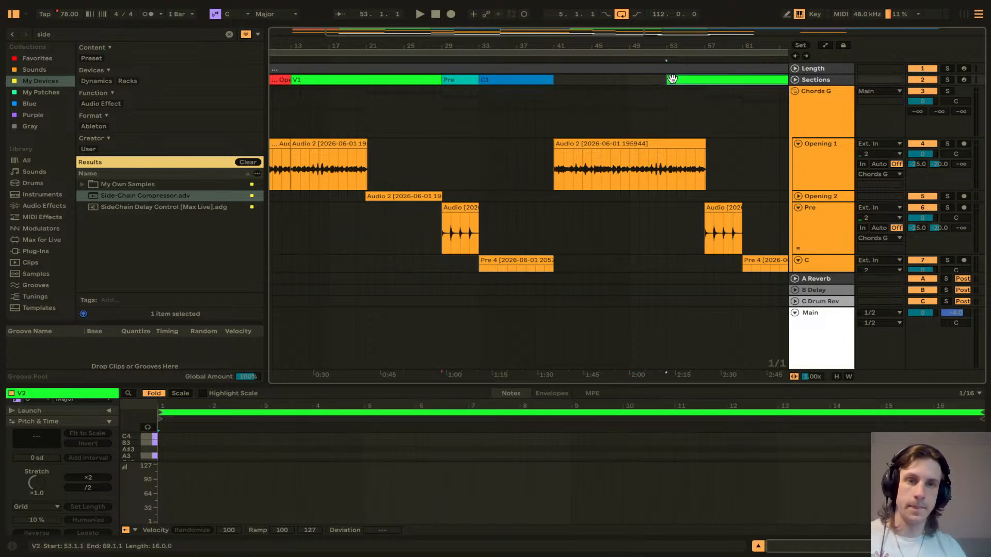
pyautogui.moveTo(672, 79); pyautogui.dragTo(571, 79)
pyautogui.hscroll(5, 645, 83)
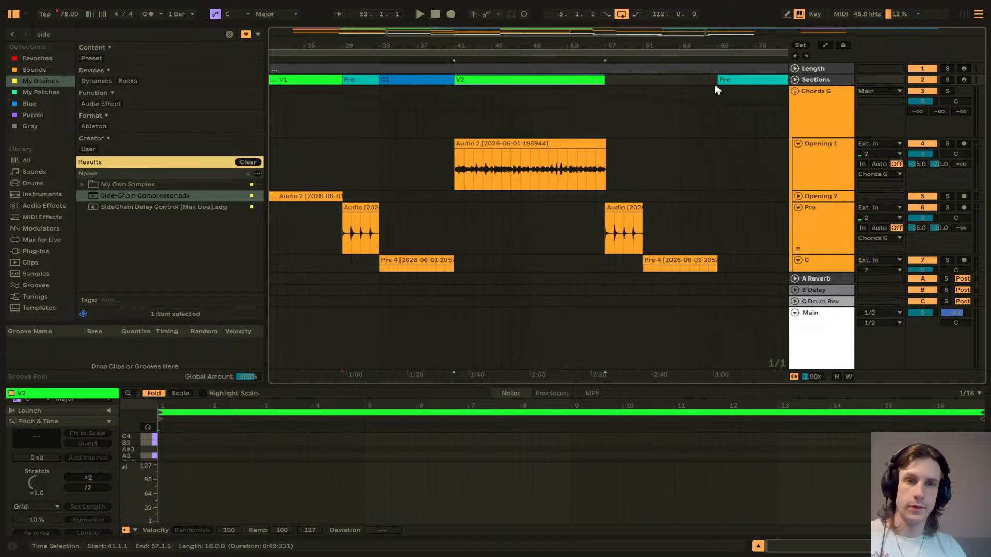
# Step: Move the Pre section clip earlier to bar 57 and shorten the C2 section to bars 61 to 69
pyautogui.moveTo(718, 82); pyautogui.dragTo(523, 82)
pyautogui.hscroll(5, 644, 85)
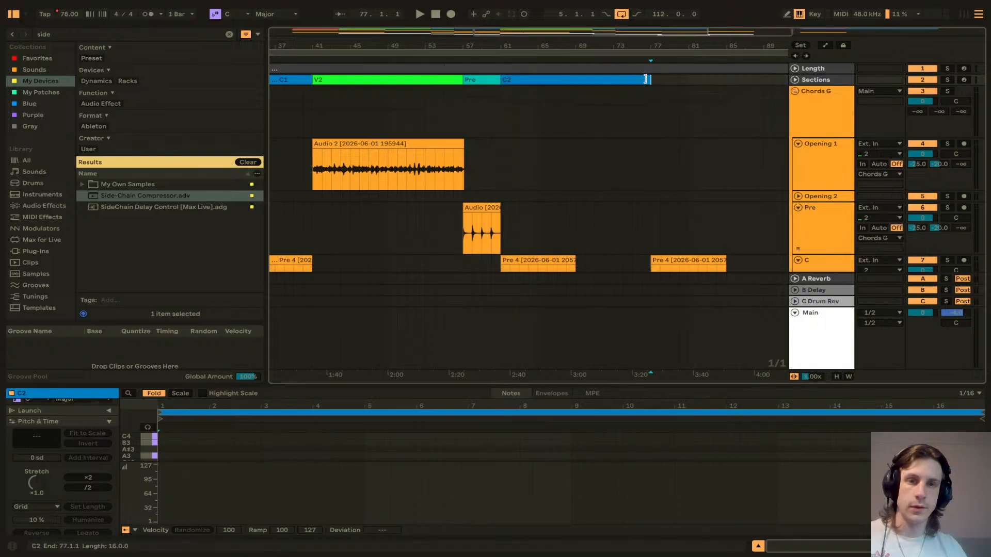
pyautogui.moveTo(645, 78); pyautogui.dragTo(574, 79)
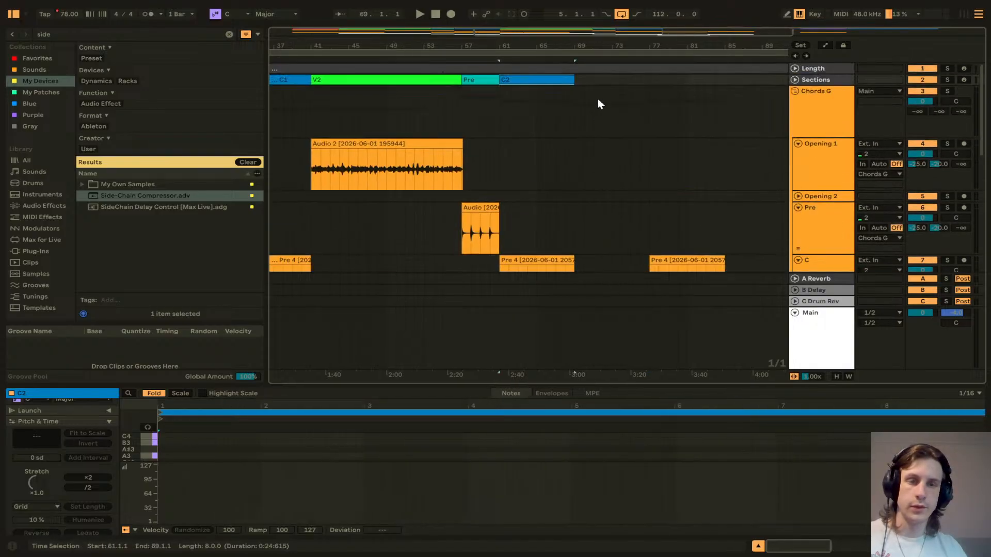
pyautogui.hscroll(5, 596, 99)
# Step: Move the Bridge and C3 section clips earlier and set C3 to end at bar 85
pyautogui.moveTo(678, 80); pyautogui.dragTo(453, 83)
pyautogui.moveTo(739, 79); pyautogui.dragTo(517, 76)
pyautogui.moveTo(648, 80); pyautogui.dragTo(572, 83)
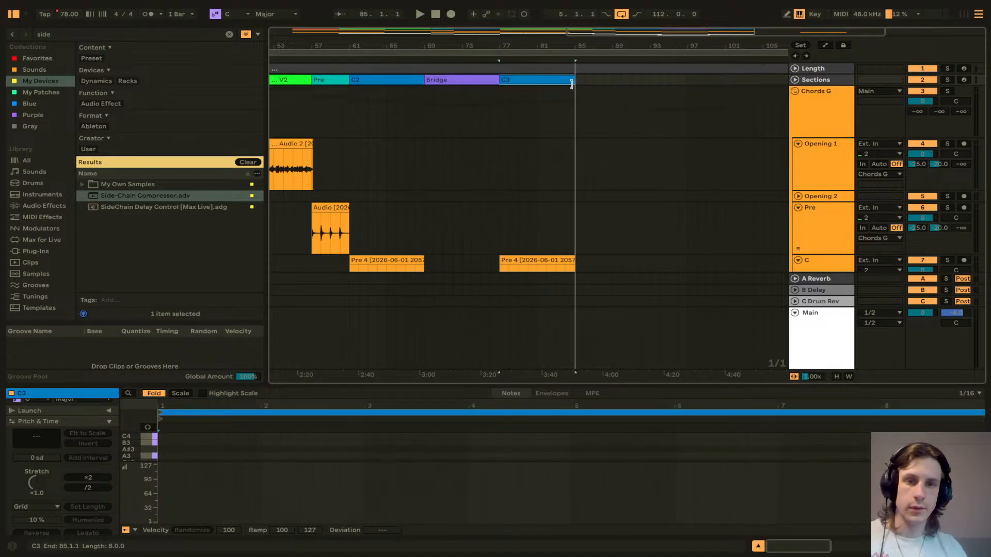
pyautogui.hscroll(-10, 495, 141)
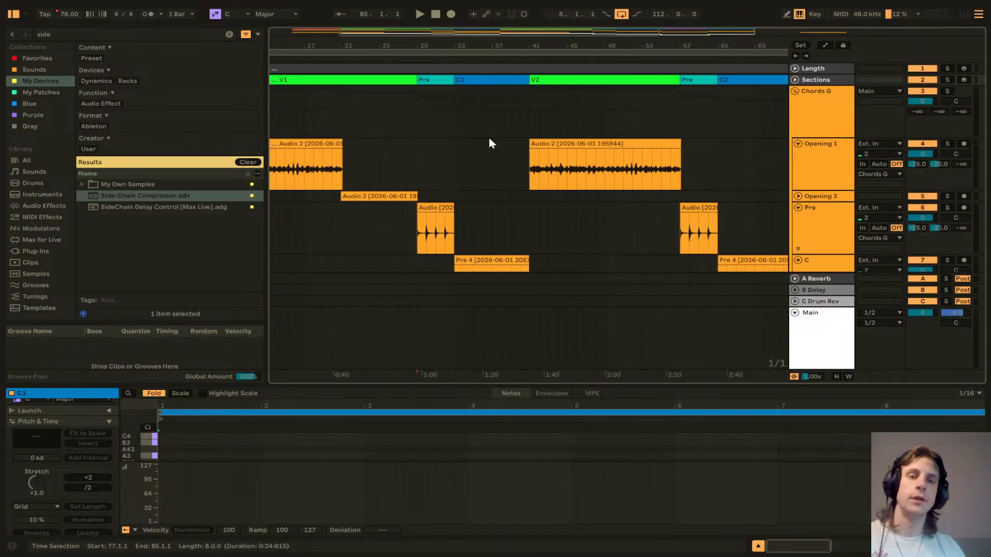
pyautogui.scroll(-5, 489, 144)
pyautogui.scroll(-5, 490, 143)
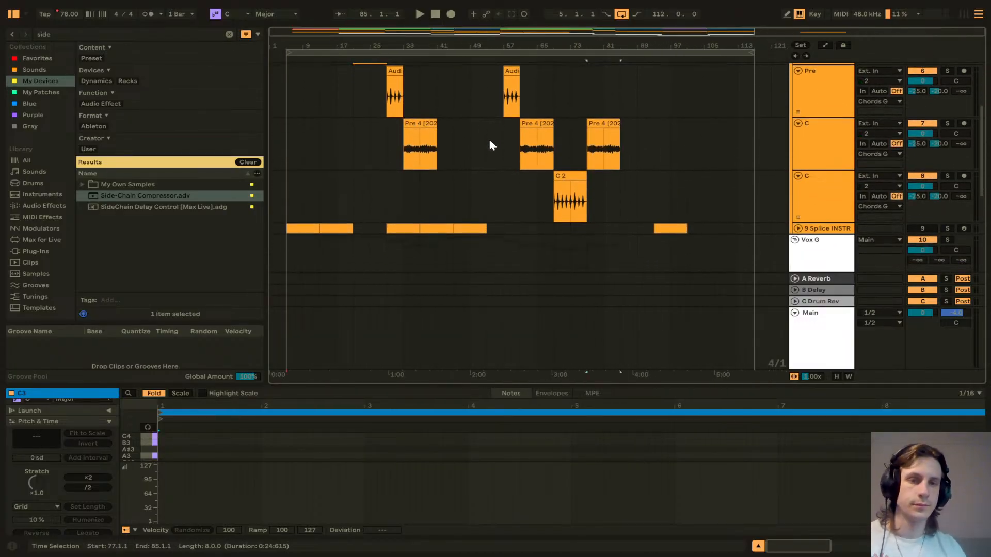
pyautogui.scroll(-6, 744, 195)
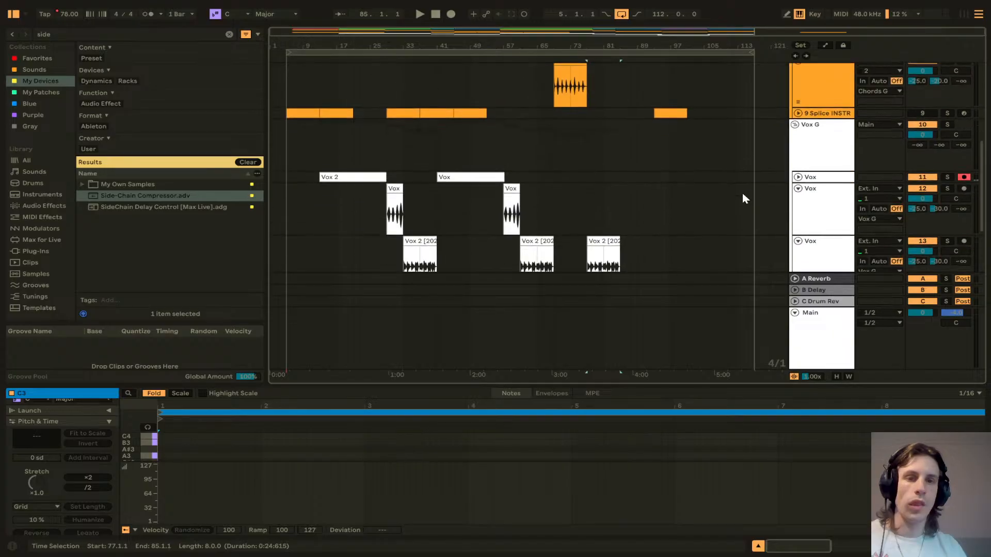
pyautogui.scroll(1, 752, 182)
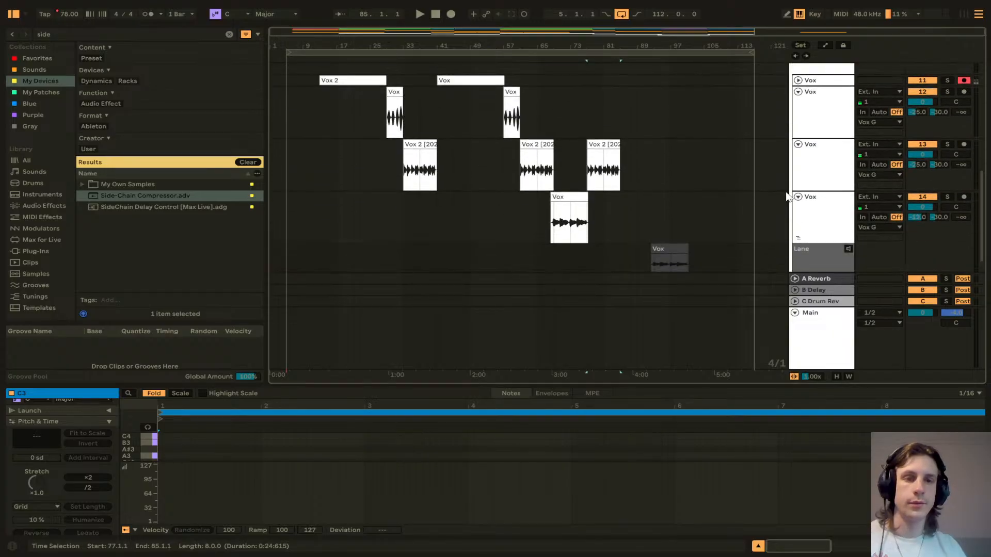
# Step: Fold the vocal, chord and section tracks to compact the arrangement and select the Main track
pyautogui.click(798, 196)
pyautogui.click(798, 144)
pyautogui.click(798, 92)
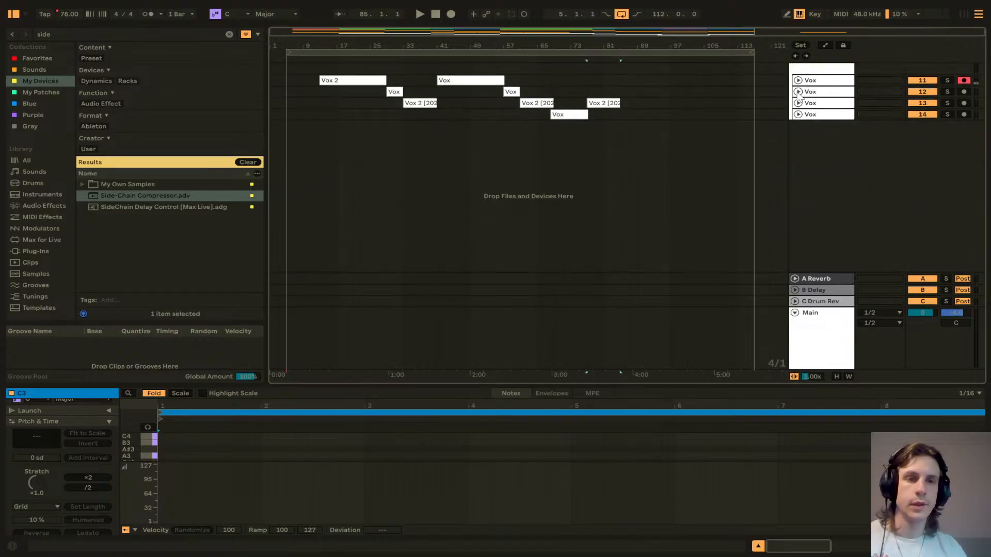
pyautogui.scroll(5, 798, 113)
pyautogui.click(798, 135)
pyautogui.click(798, 146)
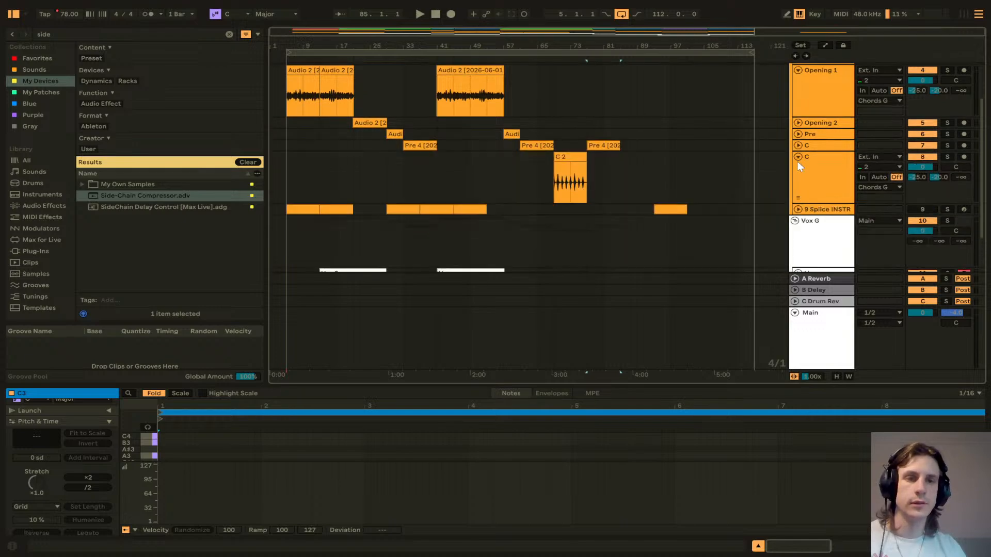
pyautogui.click(798, 158)
pyautogui.scroll(3, 798, 140)
pyautogui.click(798, 132)
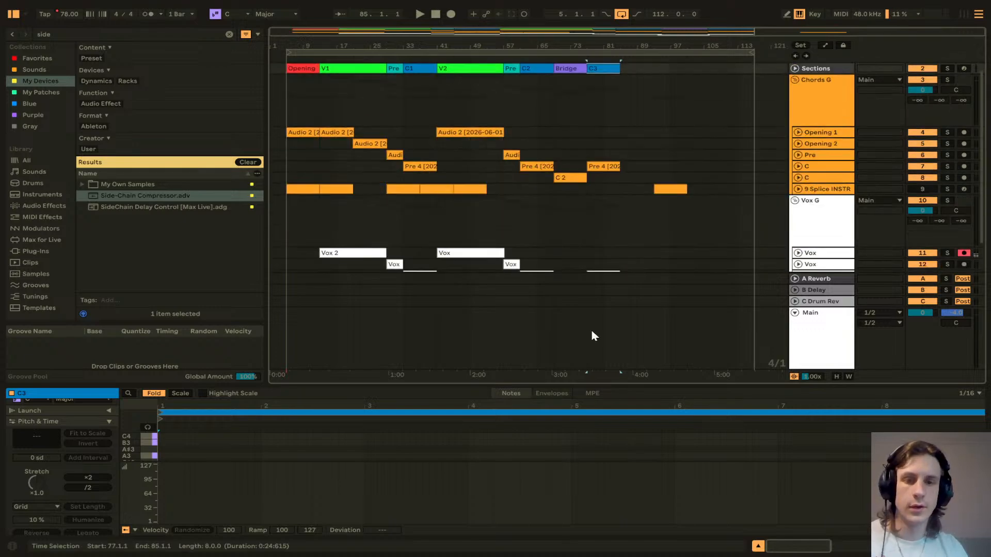
pyautogui.scroll(-2, 739, 269)
pyautogui.click(808, 324)
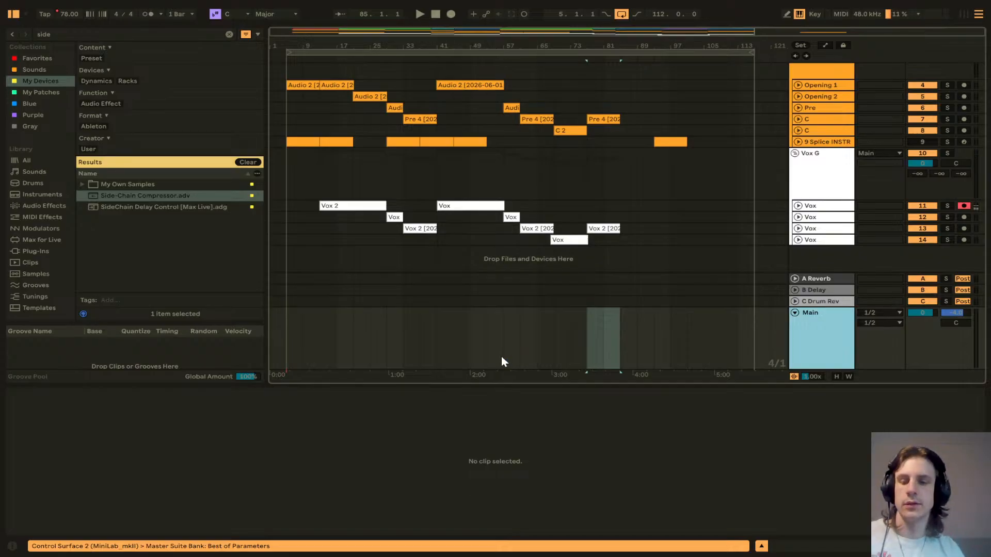
# Step: Show the Song Tempo automation envelope on the Main track
pyautogui.hotkey('shift', 'Tab')
pyautogui.rightClick(819, 377)
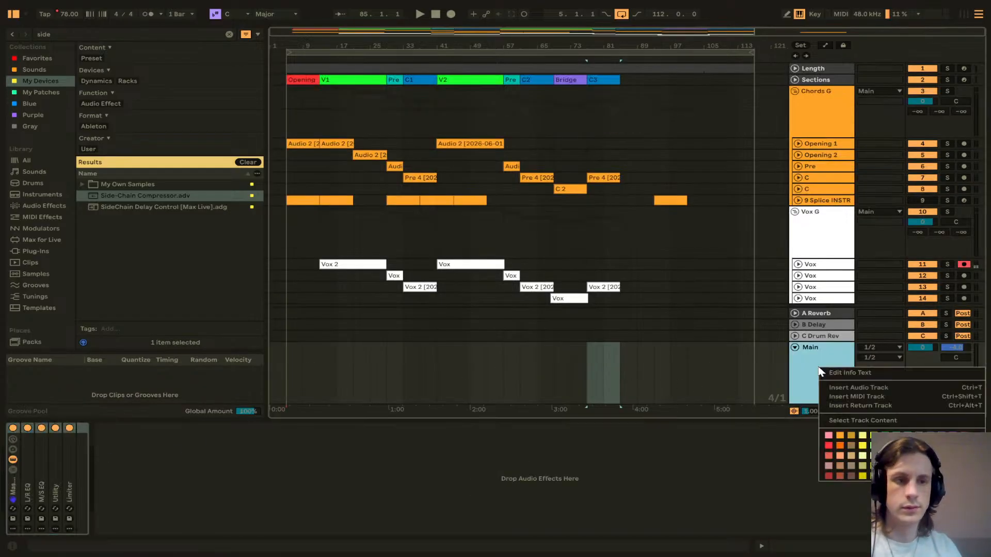
pyautogui.click(828, 428)
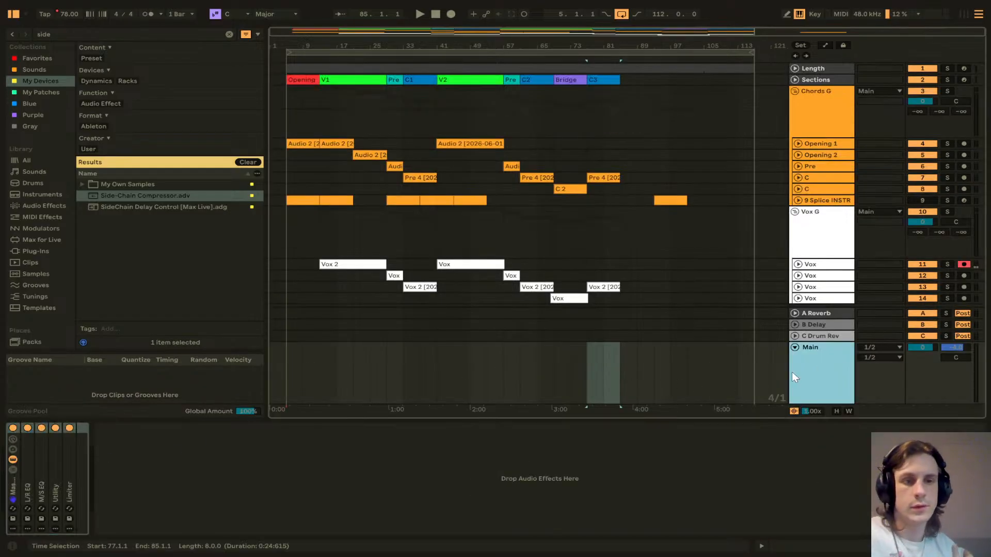
pyautogui.rightClick(75, 14)
pyautogui.click(88, 22)
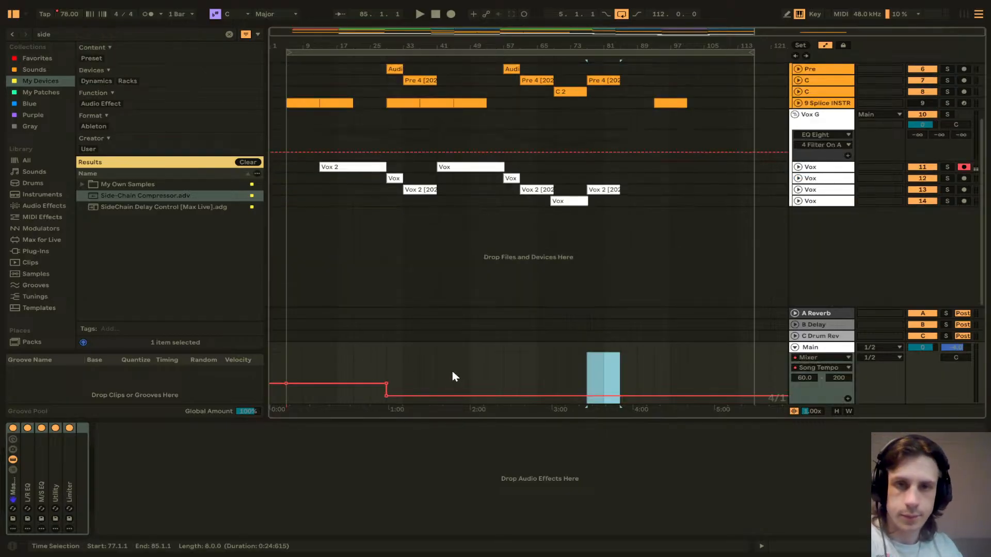
# Step: Add tempo breakpoints around the V2 section and set the tempo at bar 41 to 115 BPM
pyautogui.click(438, 398)
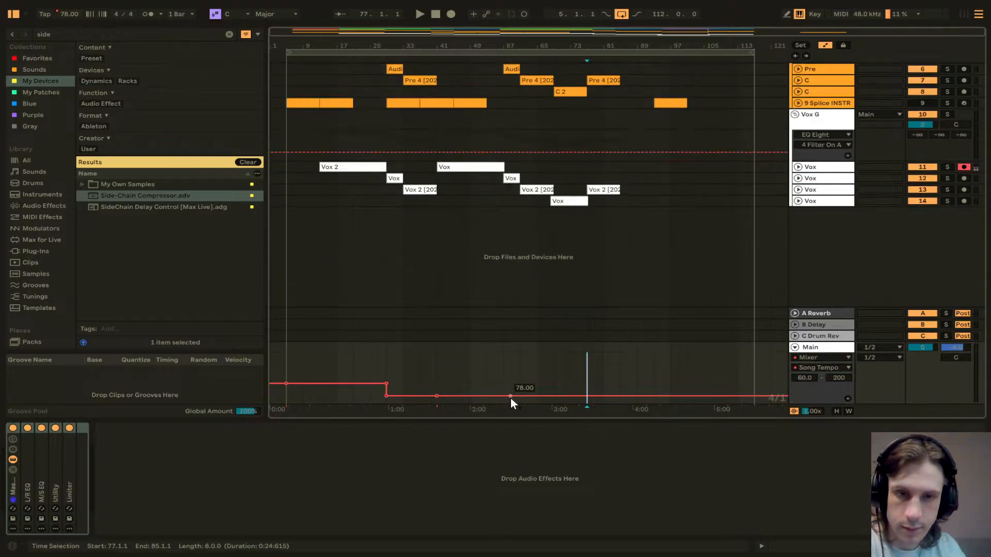
pyautogui.click(504, 396)
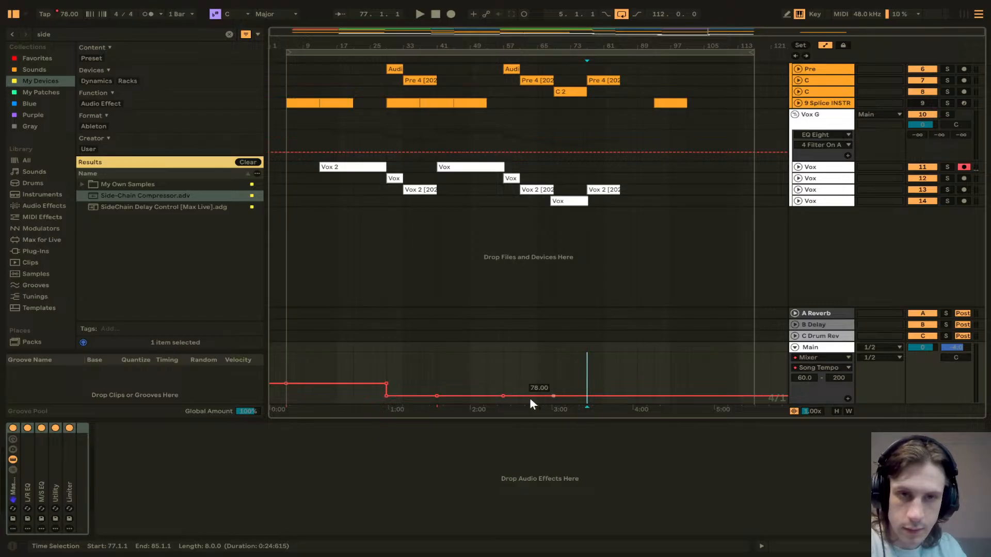
pyautogui.click(449, 395)
pyautogui.rightClick(449, 395)
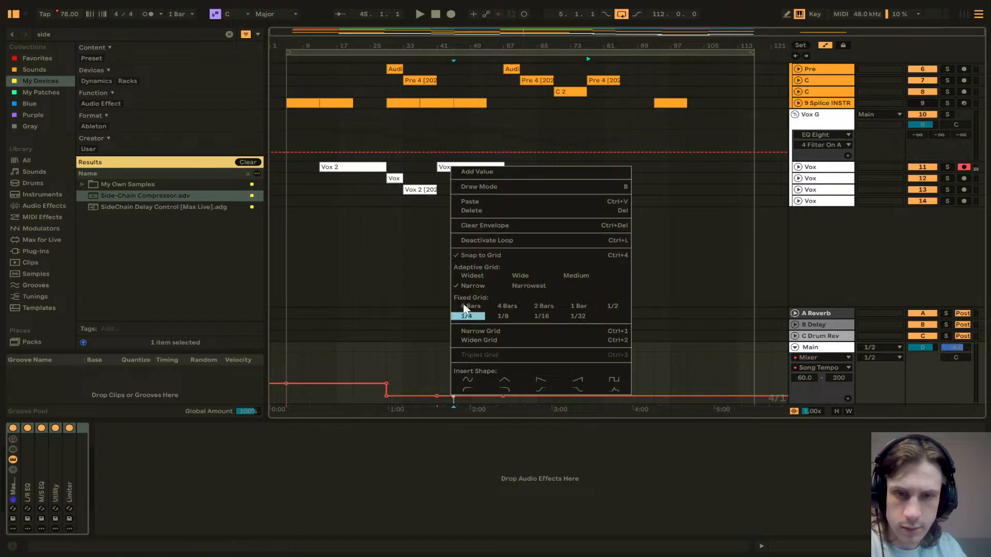
pyautogui.click(444, 368)
pyautogui.moveTo(454, 394); pyautogui.dragTo(438, 384)
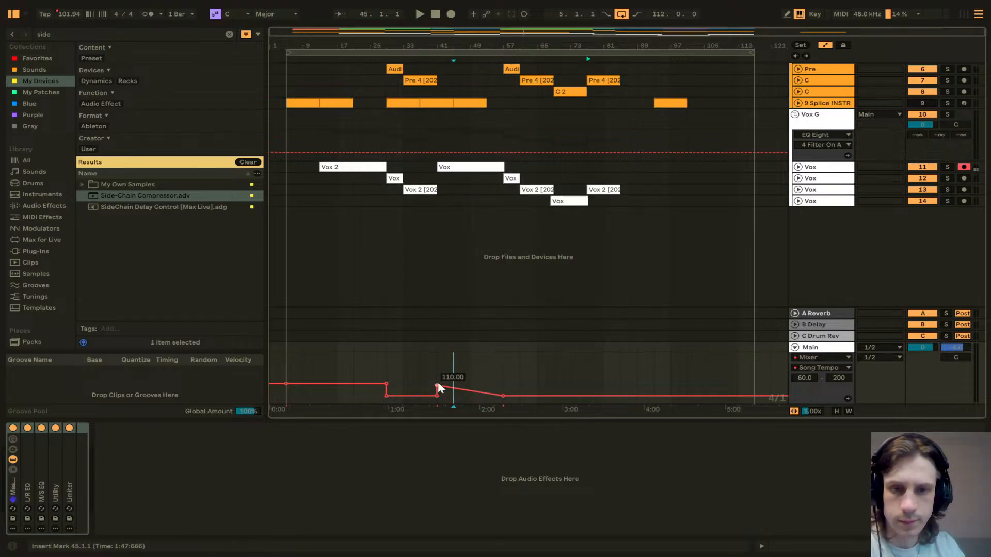
pyautogui.rightClick(438, 384)
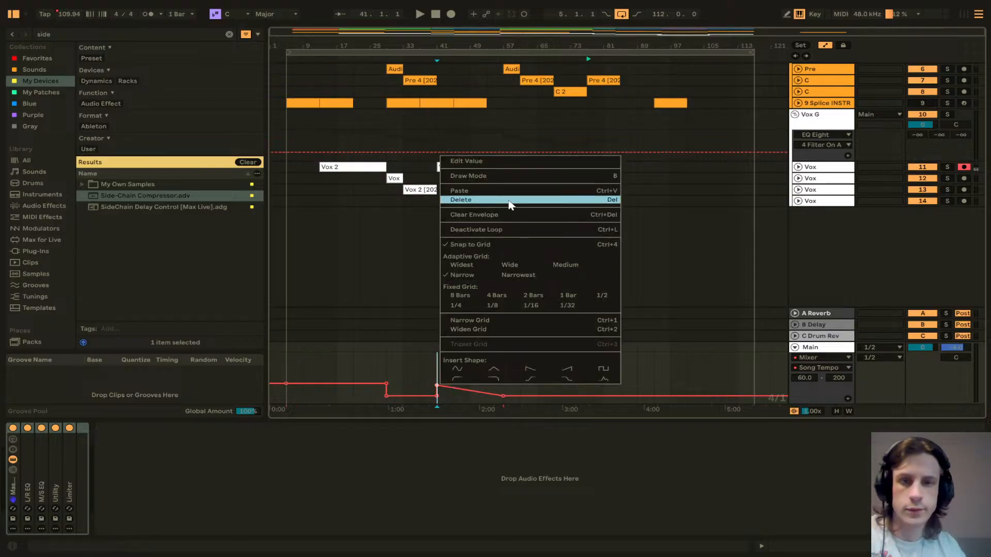
pyautogui.click(503, 163)
pyautogui.write('115')
pyautogui.press('Return')
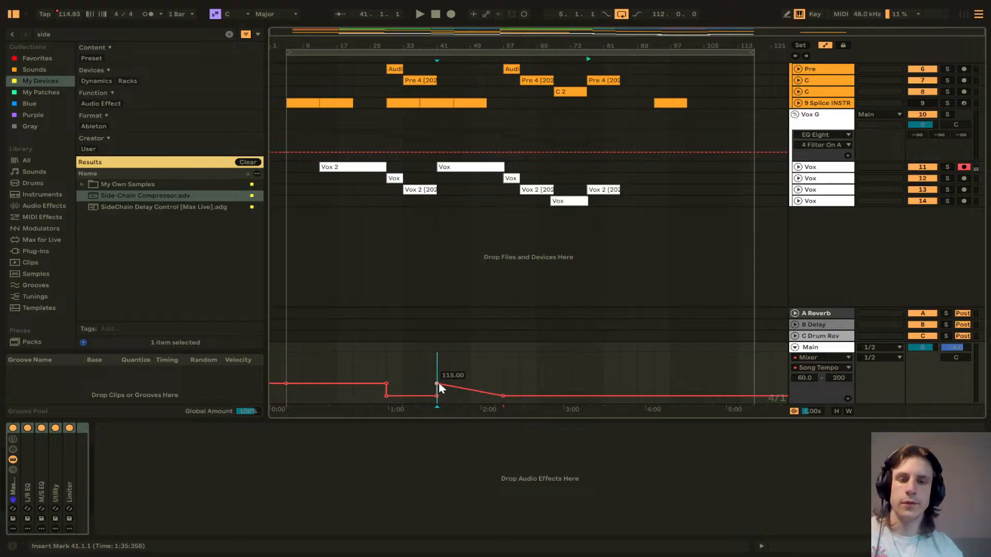
# Step: Hold the tempo at 115 BPM up to the breakpoint at bar 57
pyautogui.moveTo(479, 391); pyautogui.dragTo(503, 383)
pyautogui.rightClick(503, 384)
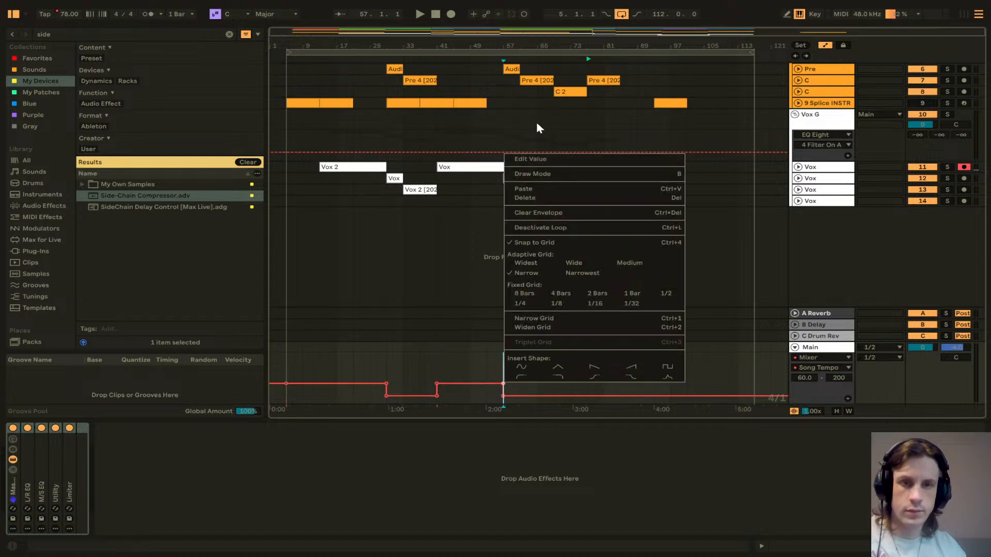
pyautogui.click(540, 161)
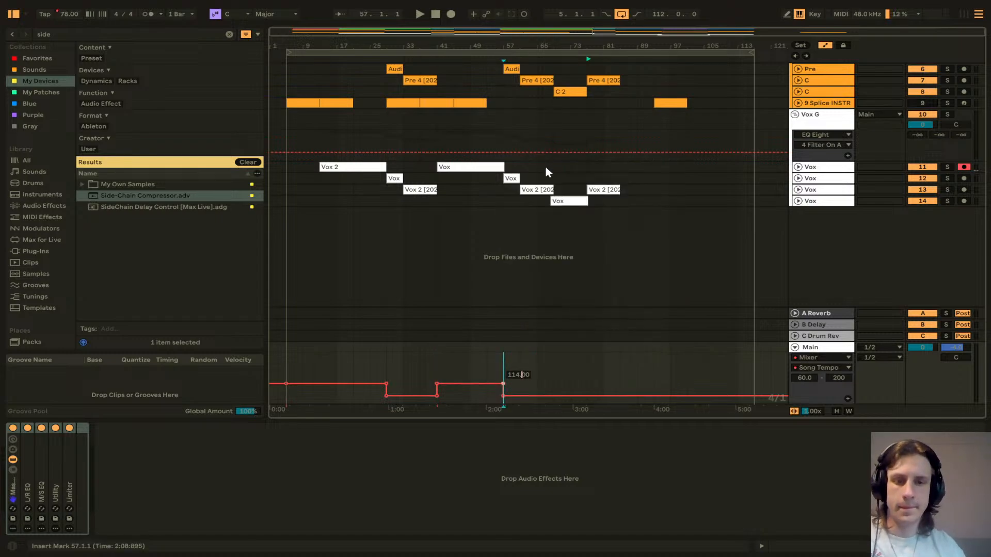
pyautogui.write('115')
pyautogui.press('Return')
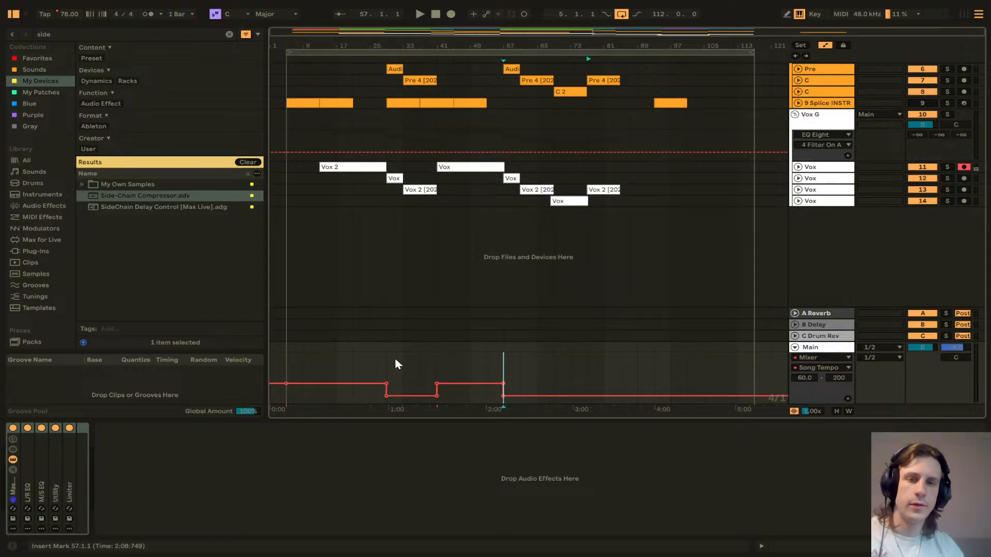
# Step: Play the arrangement from bar 5 to listen to the tempo changes
pyautogui.click(419, 361)
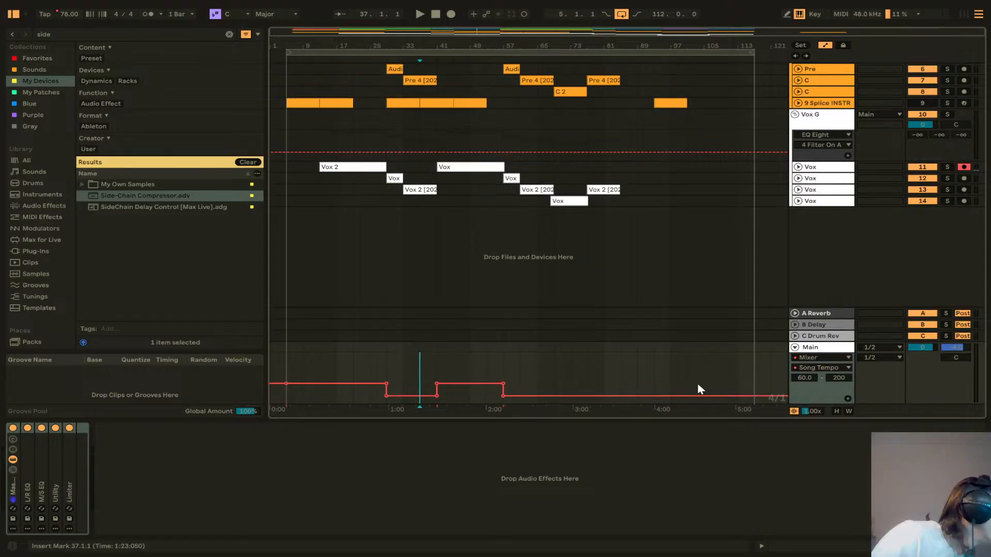
pyautogui.click(286, 224)
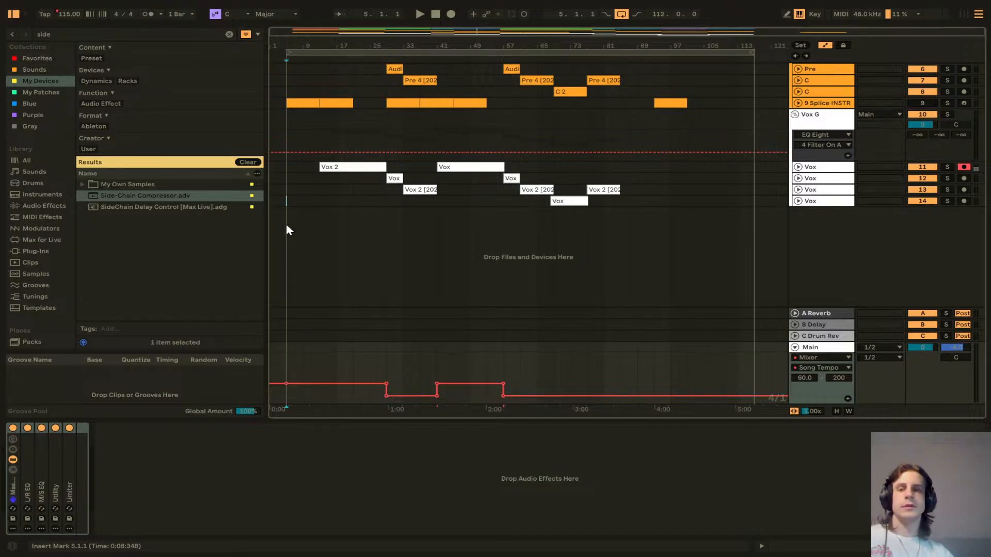
pyautogui.press('space')
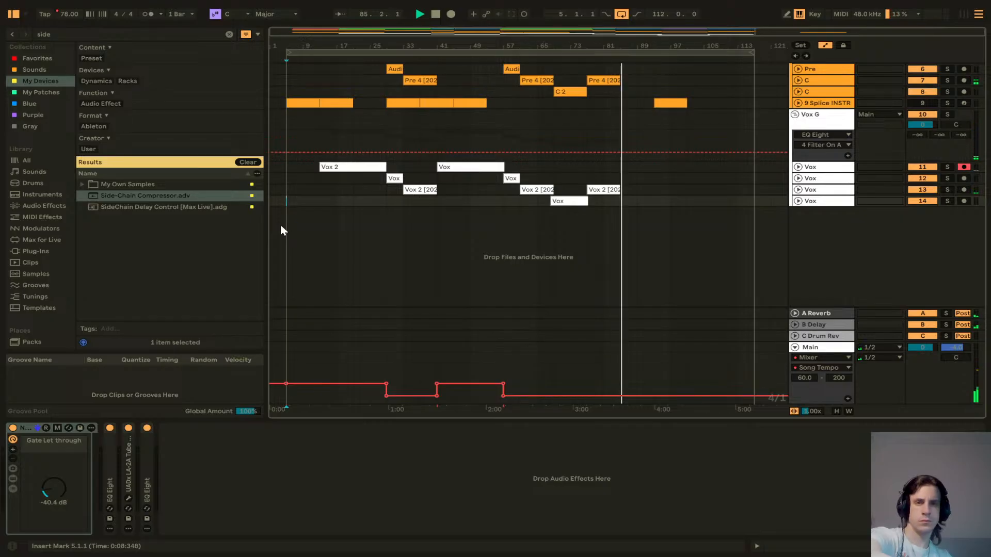
pyautogui.press('space')
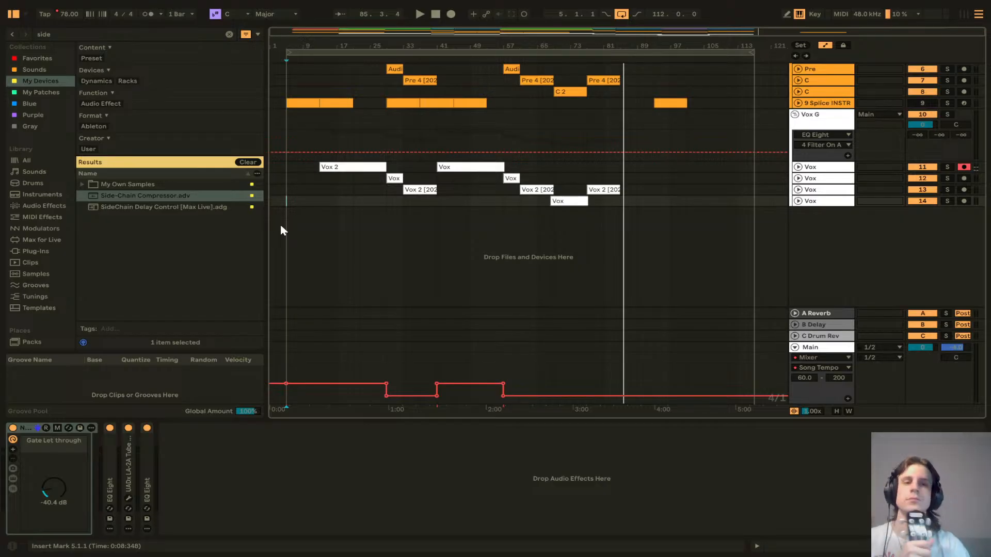
# Step: Create an empty, record-armed copy of the second C chord track by duplicating it and deleting its C 2 clip
pyautogui.scroll(3, 364, 193)
pyautogui.scroll(1, 622, 178)
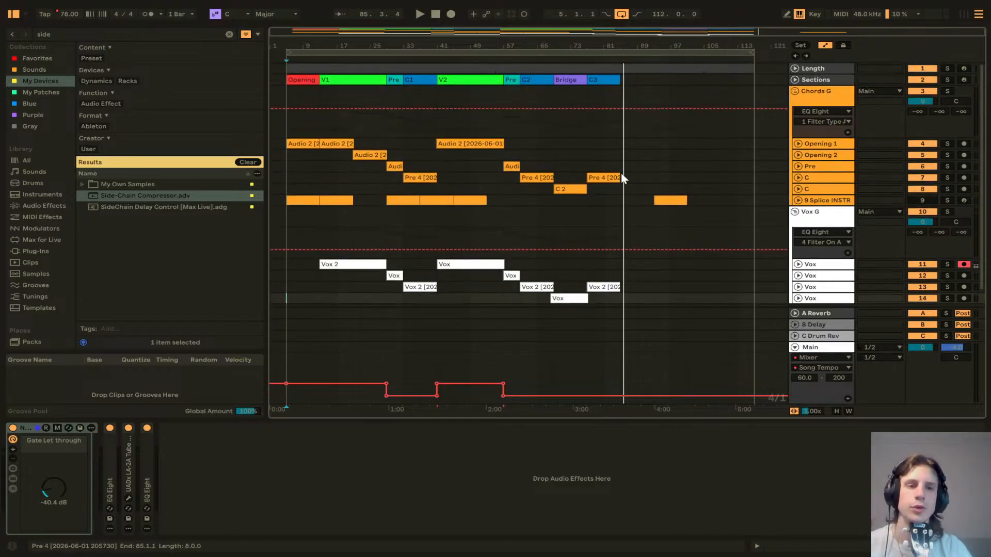
pyautogui.click(796, 90)
pyautogui.click(795, 113)
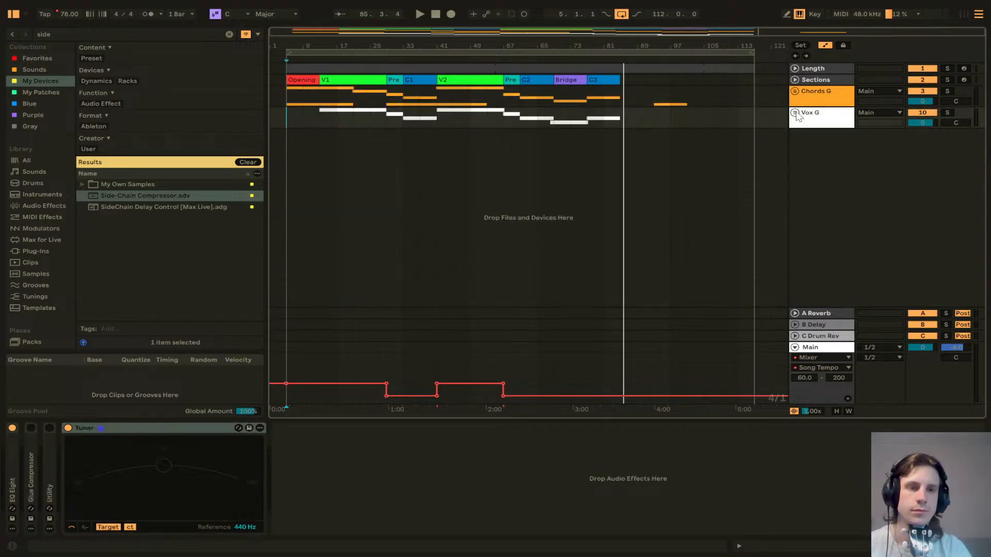
pyautogui.click(703, 147)
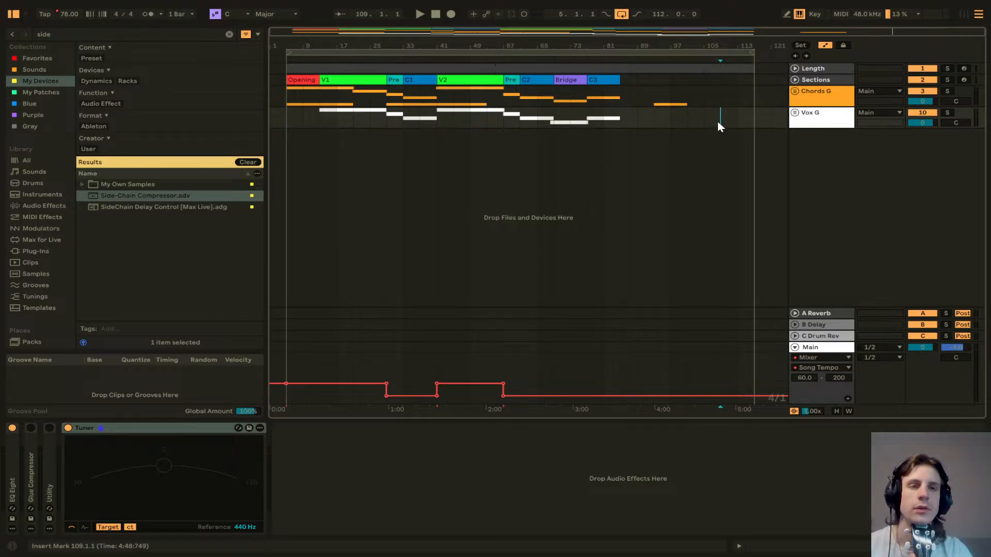
pyautogui.click(793, 92)
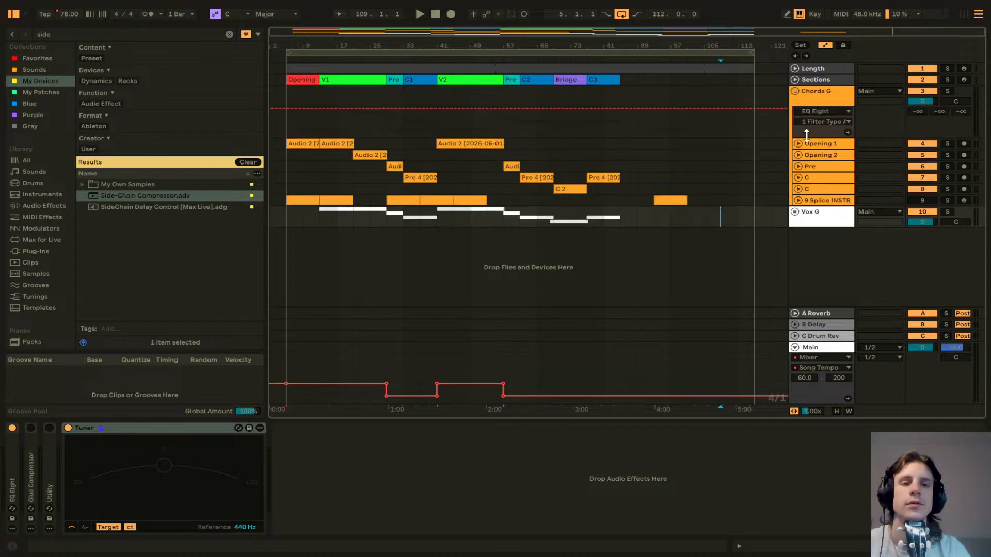
pyautogui.click(826, 190)
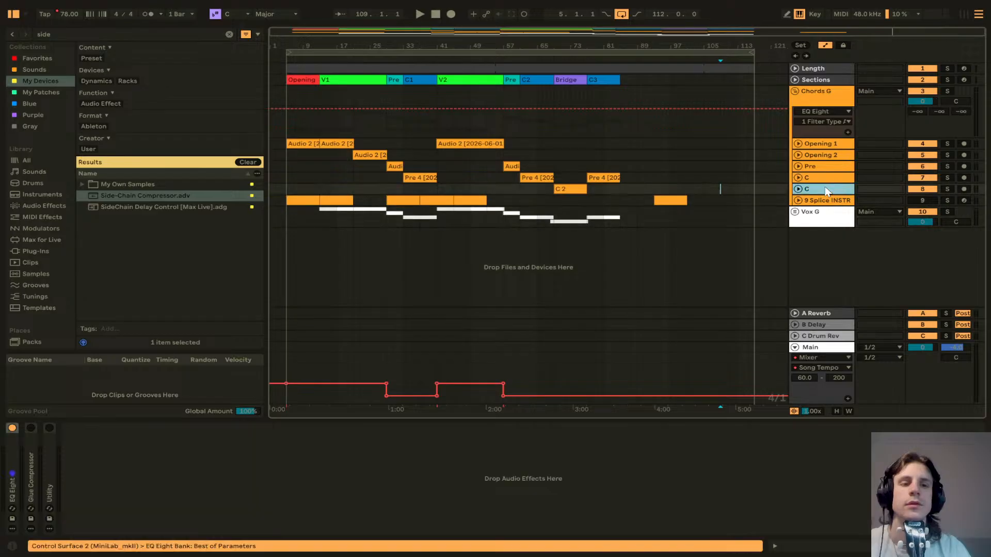
pyautogui.hotkey('ctrl', 'd')
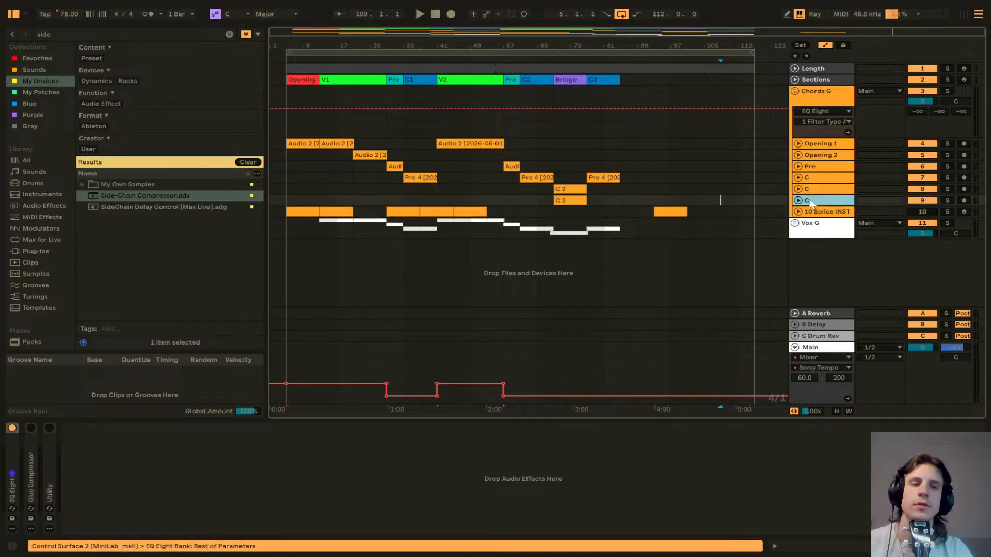
pyautogui.click(798, 200)
pyautogui.click(578, 200)
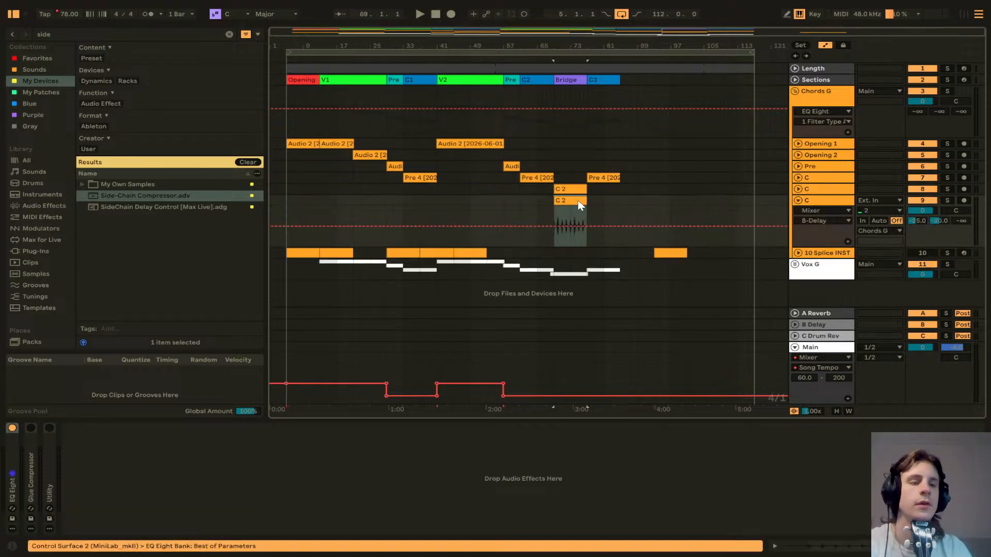
pyautogui.press('Delete')
pyautogui.click(964, 201)
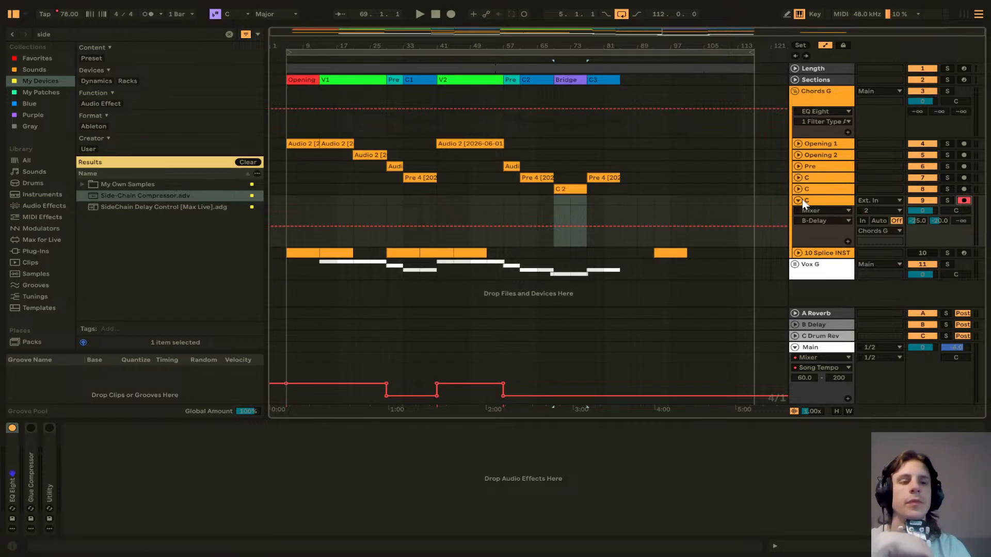
# Step: Create an empty, record-armed copy of the last Vox track by duplicating it and deleting its clip, then set the insert marker to the song start
pyautogui.click(796, 265)
pyautogui.scroll(-3, 811, 272)
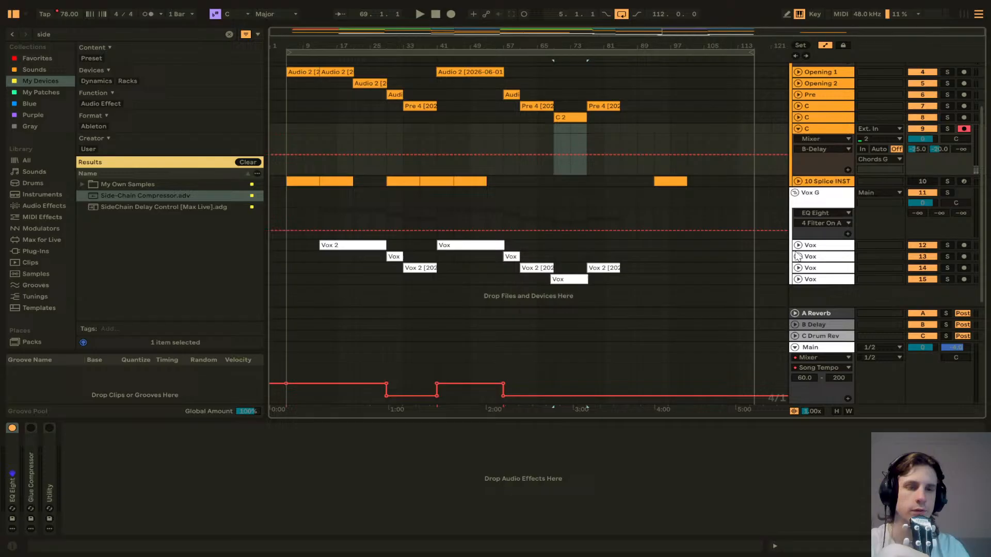
pyautogui.click(817, 275)
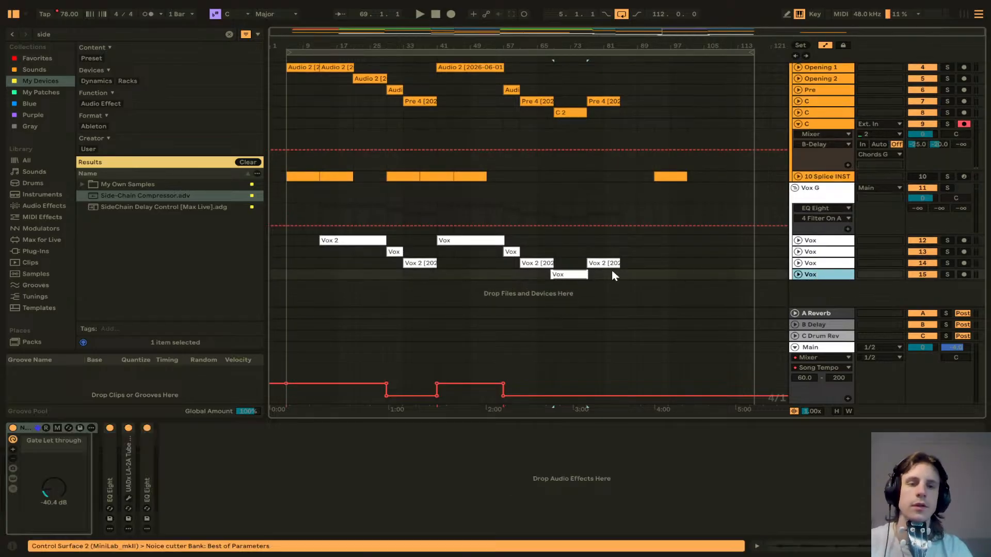
pyautogui.hotkey('ctrl', 'd')
pyautogui.click(570, 286)
pyautogui.press('Delete')
pyautogui.click(798, 286)
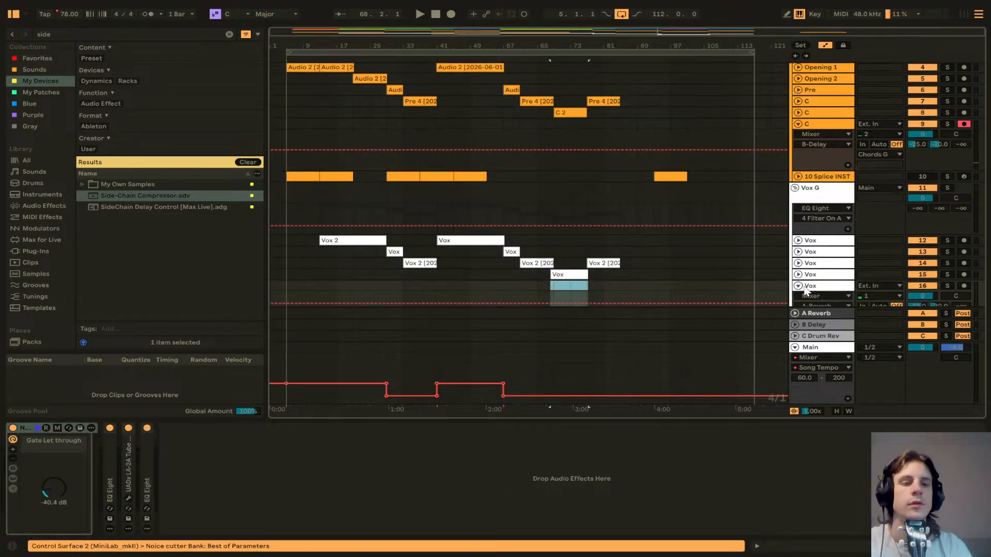
pyautogui.scroll(-2, 917, 258)
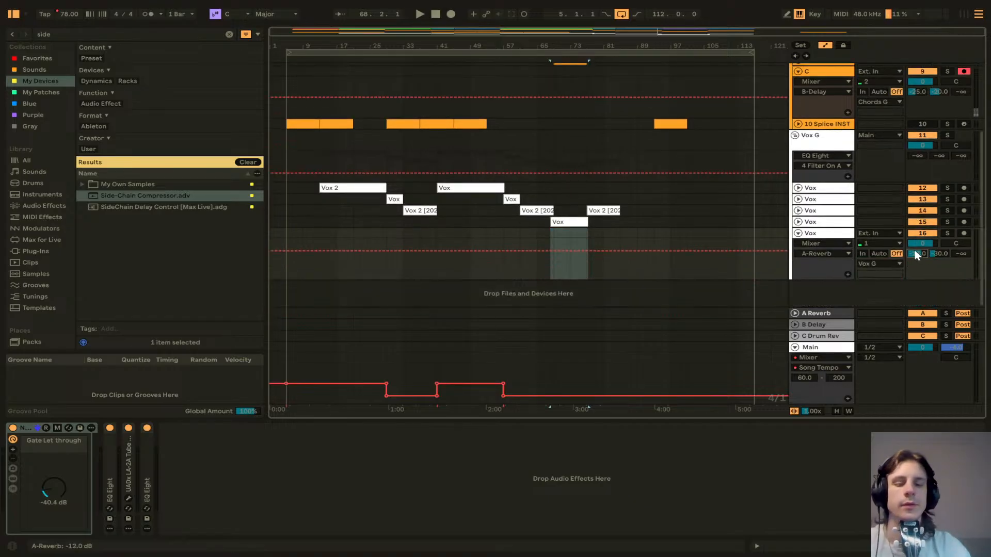
pyautogui.moveTo(920, 252); pyautogui.dragTo(915, 255)
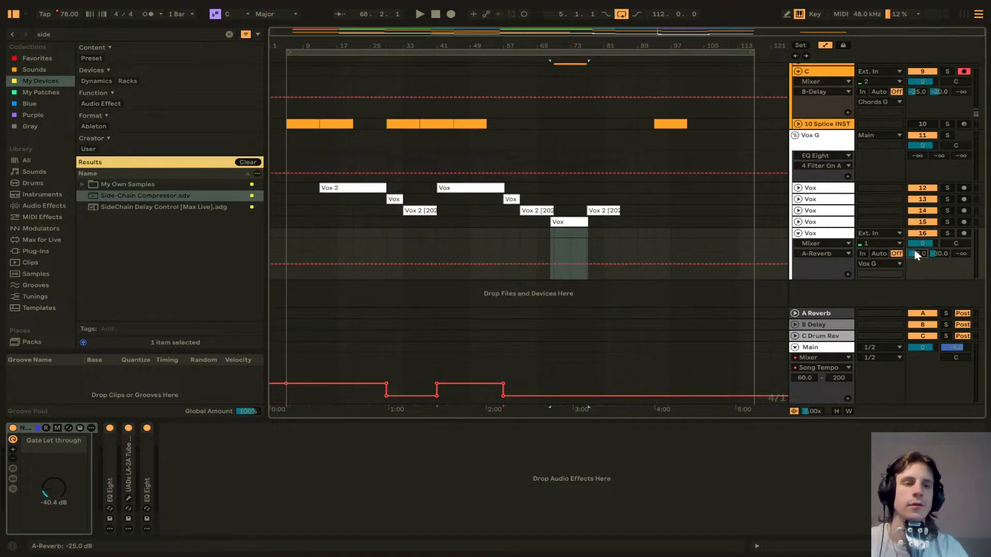
pyautogui.click(963, 234)
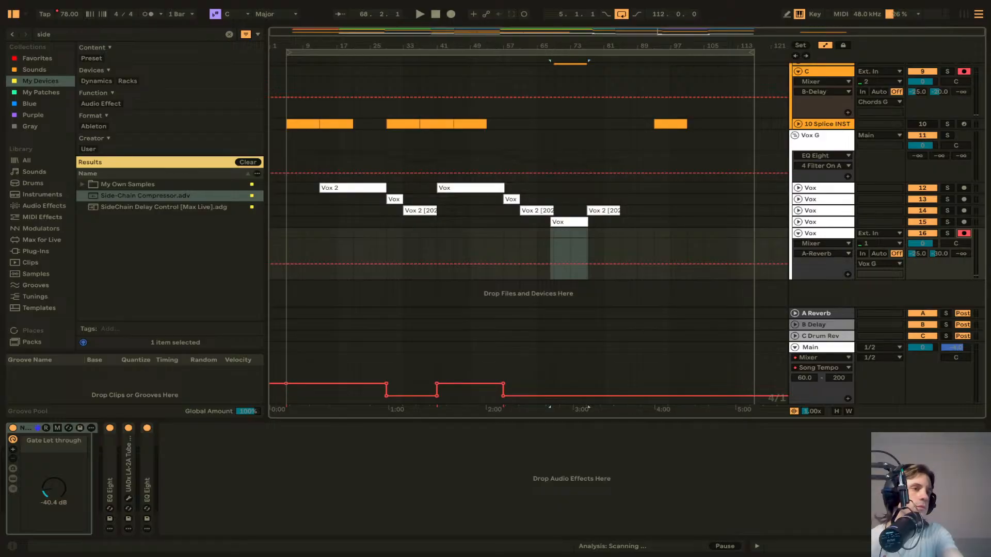
pyautogui.click(290, 287)
pyautogui.click(276, 290)
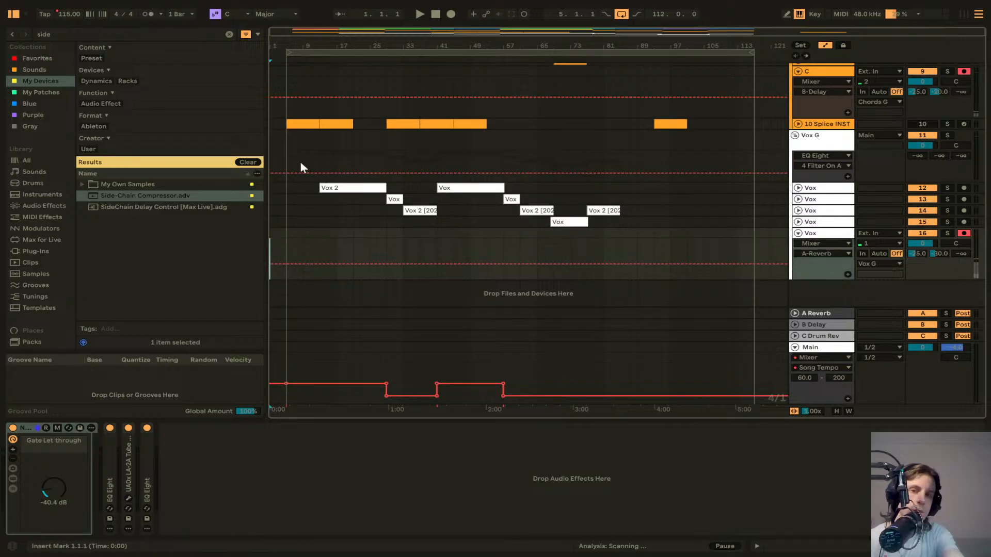
# Step: Turn on the metronome and record a brief test take on the armed chord and vocal tracks, then stop
pyautogui.click(149, 13)
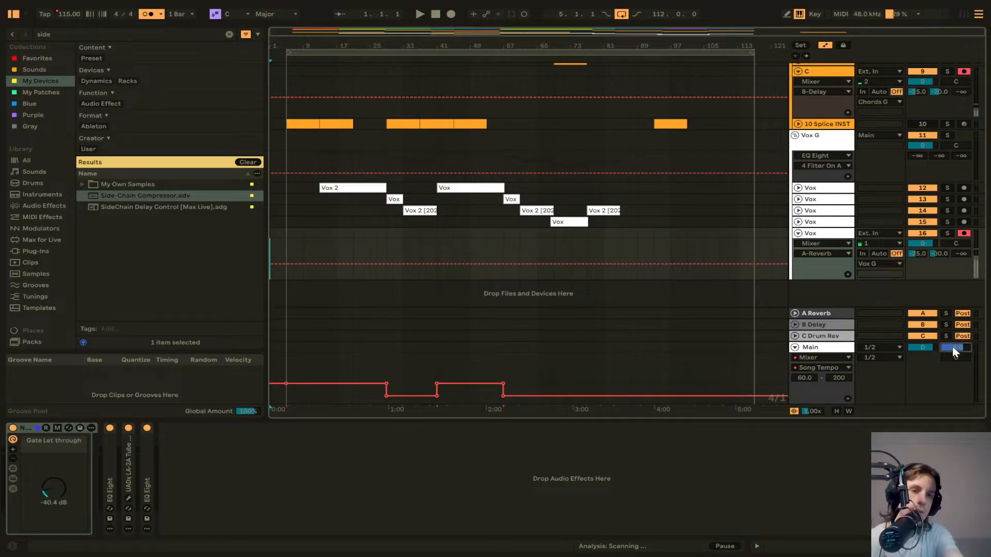
pyautogui.click(456, 14)
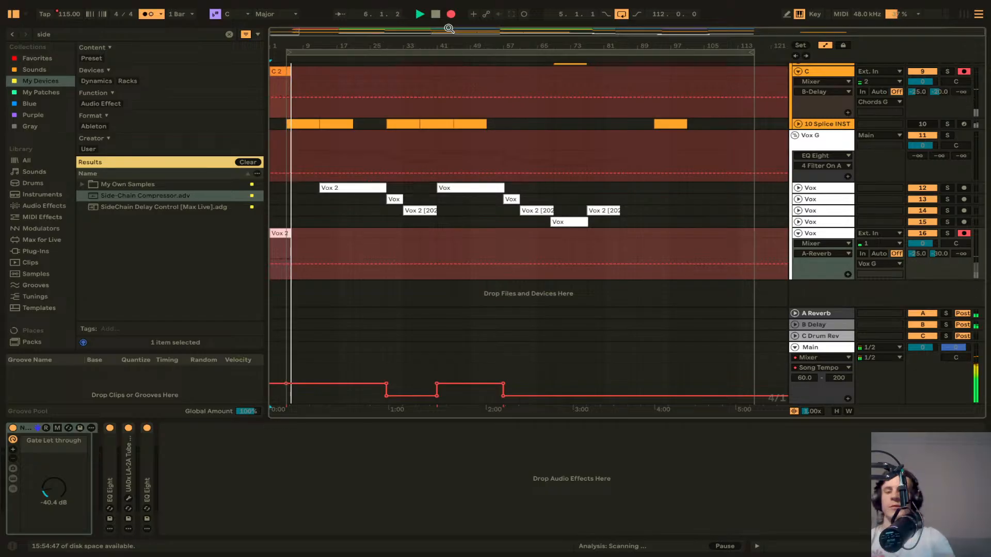
pyautogui.press('space')
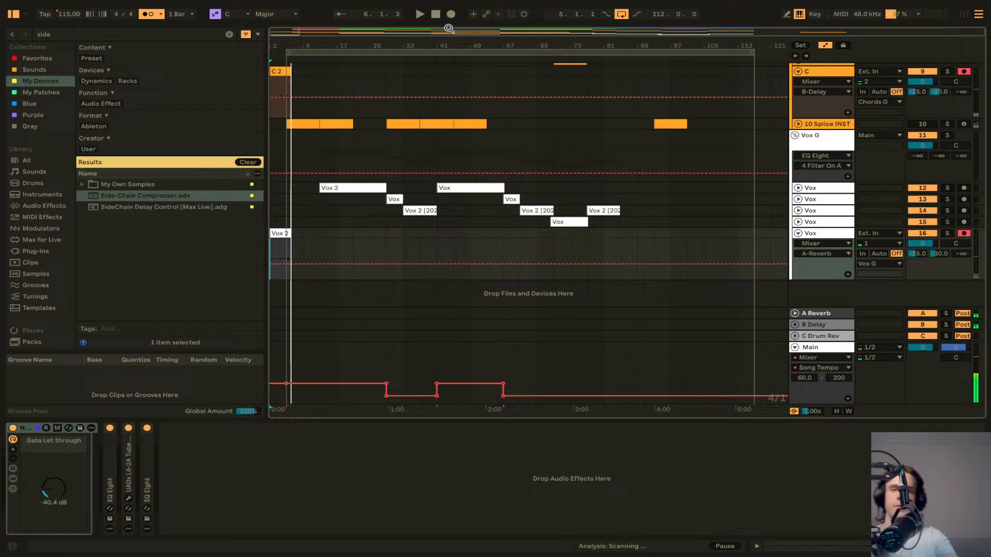
# Step: Select the short recorded clips on the new vocal and chord tracks and return the insert marker to the song start
pyautogui.click(271, 247)
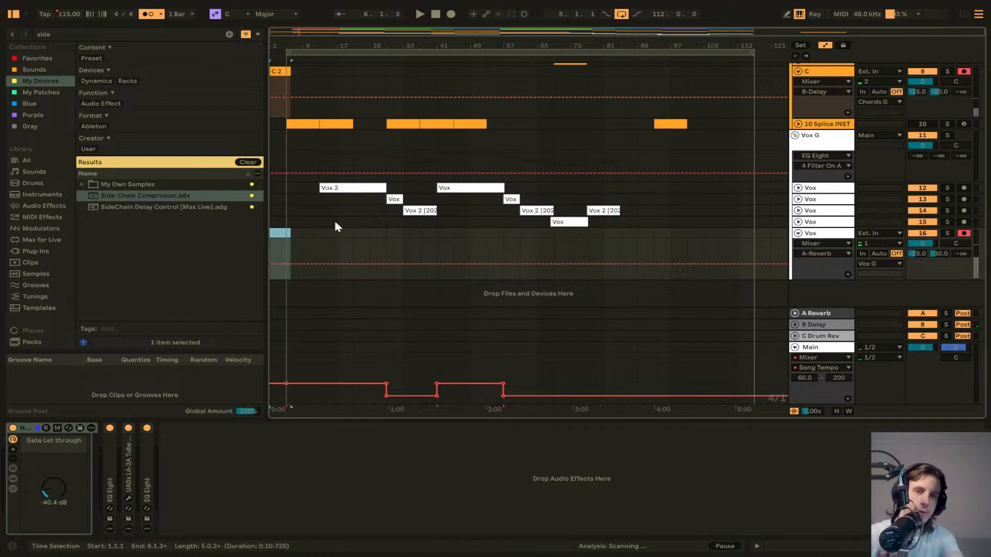
pyautogui.click(279, 72)
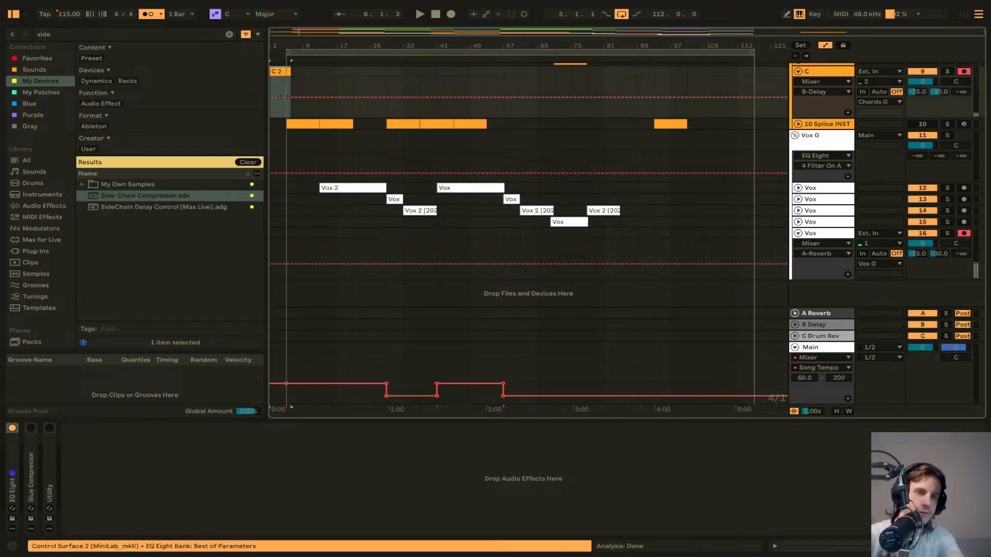
pyautogui.scroll(3, 916, 140)
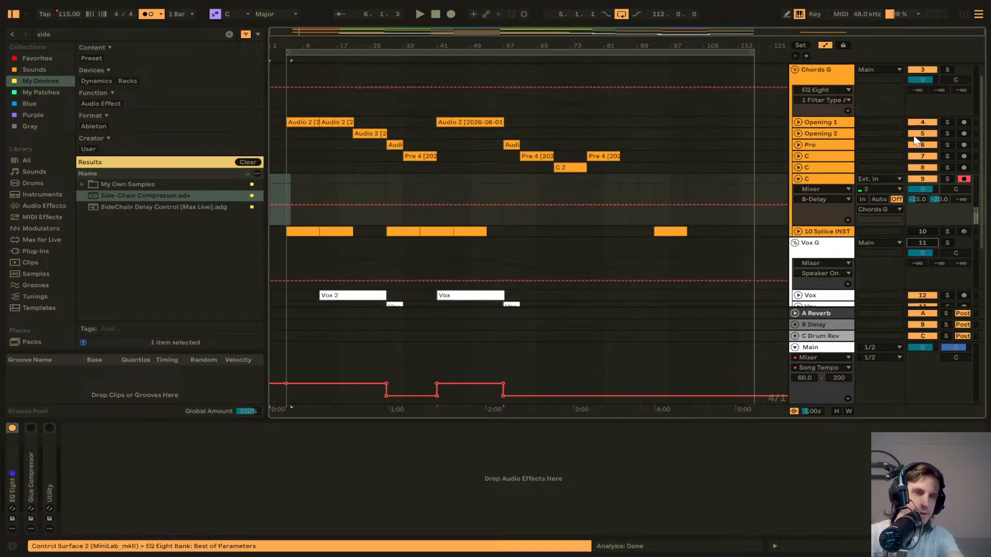
pyautogui.scroll(2, 917, 139)
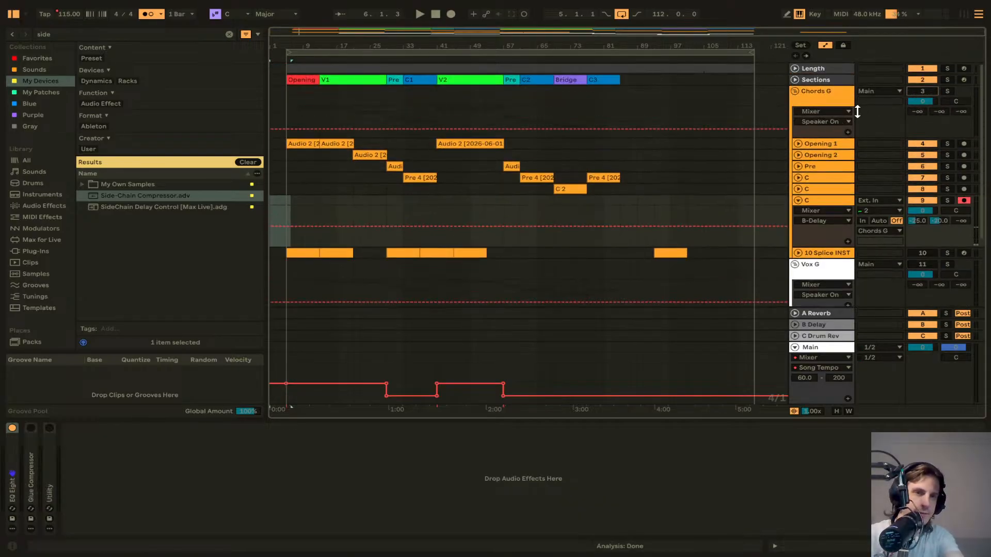
pyautogui.scroll(-2, 857, 112)
pyautogui.scroll(2, 799, 95)
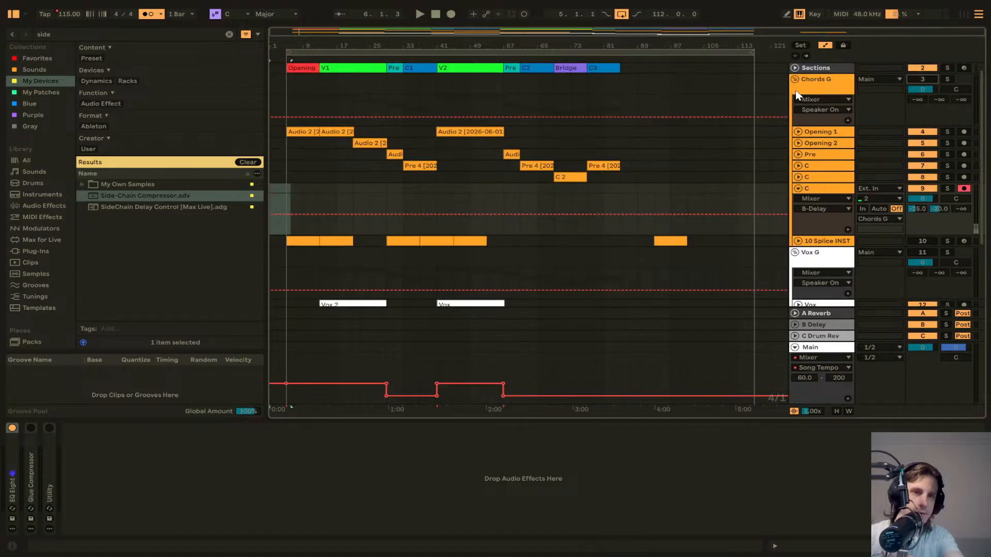
pyautogui.click(272, 188)
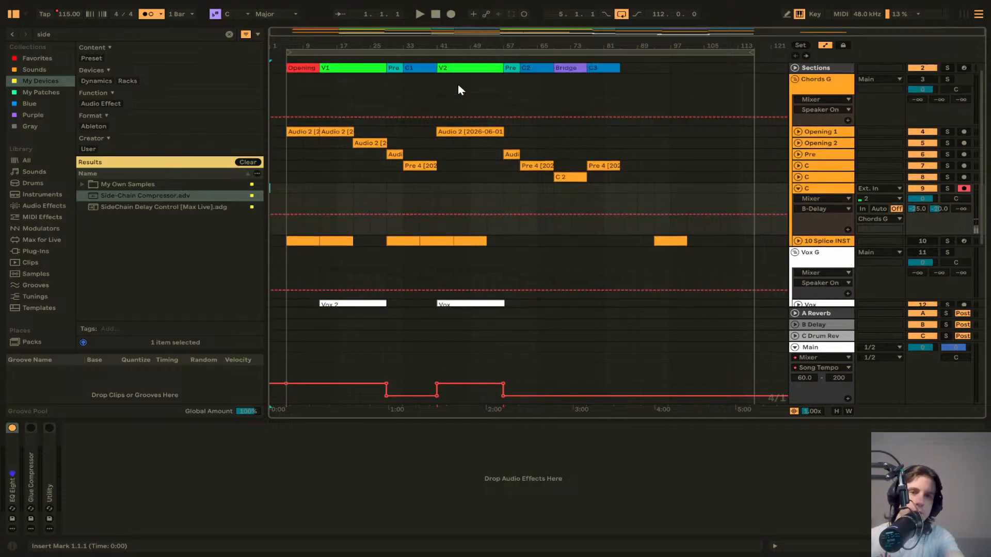
# Step: Start arrangement recording from the song start on the armed chord and vocal tracks
pyautogui.scroll(-1, 465, 84)
pyautogui.scroll(-3, 466, 86)
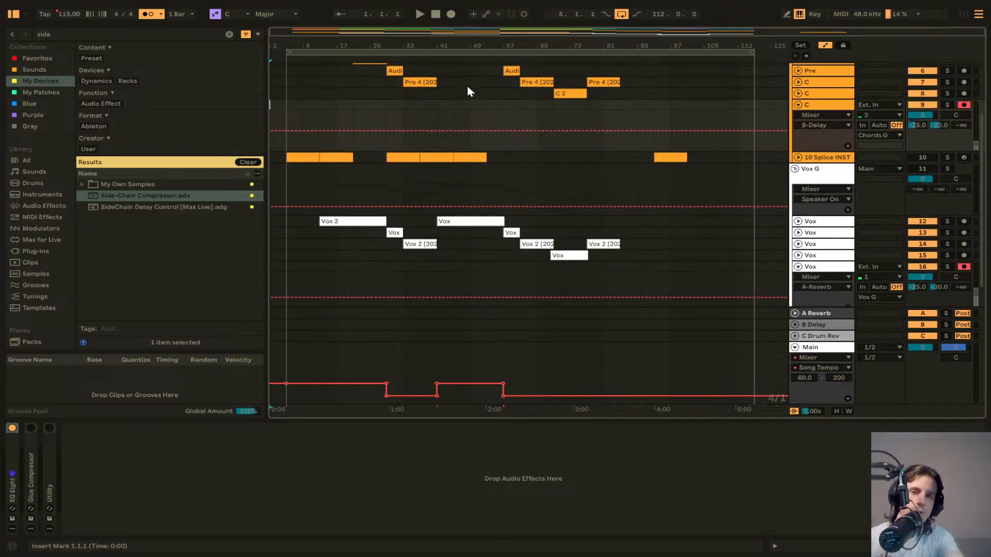
pyautogui.click(451, 15)
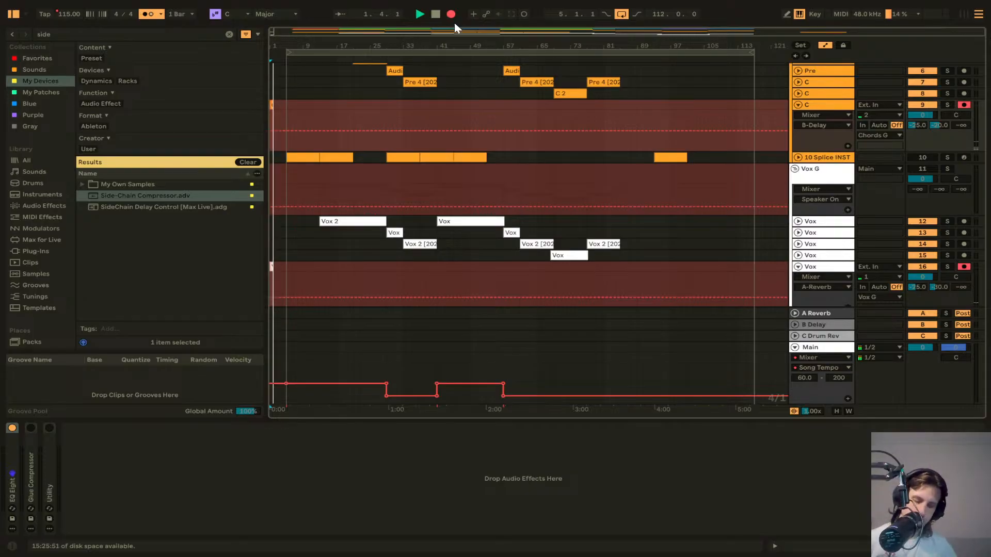
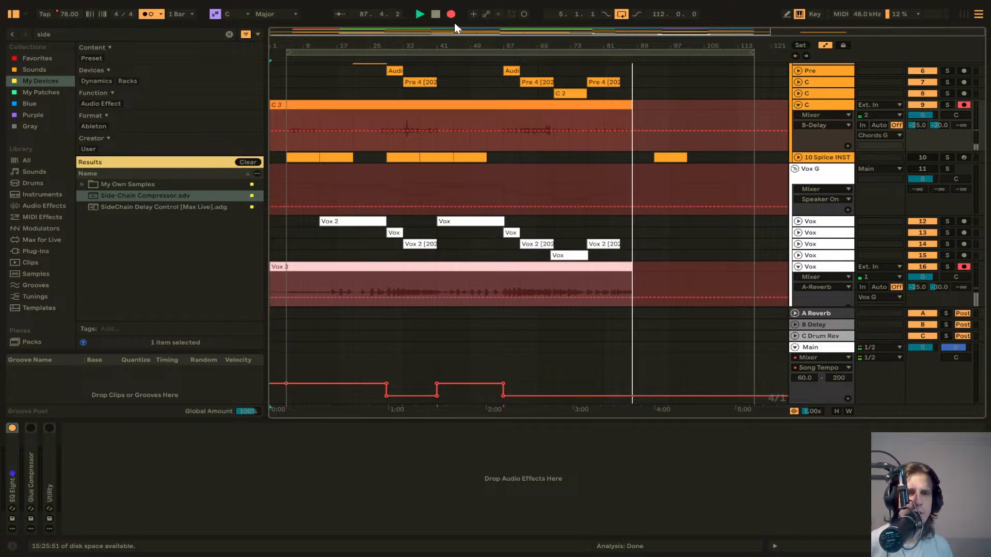
# Step: Stop playback and set the insert marker at bar 57 on the last Vox track
pyautogui.press('space')
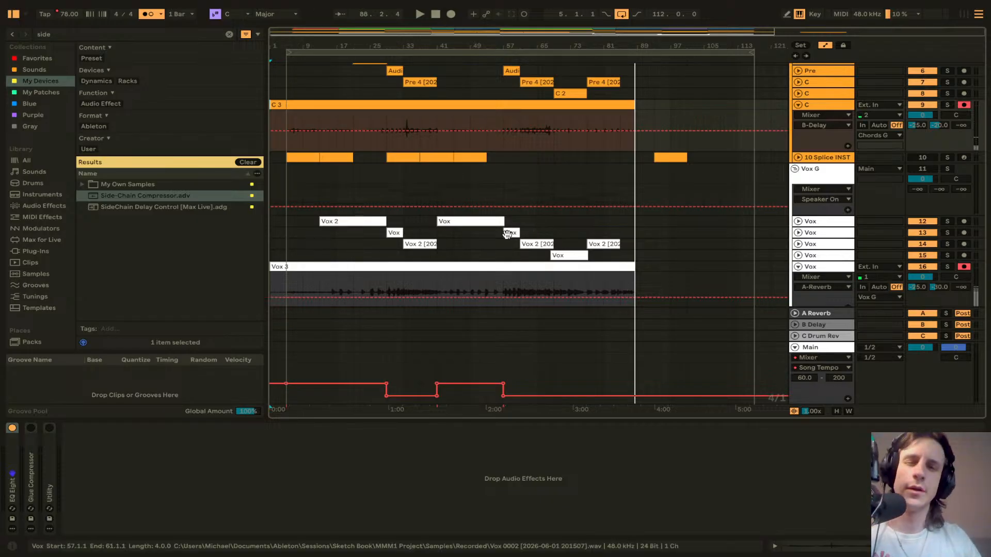
pyautogui.scroll(-3, 508, 233)
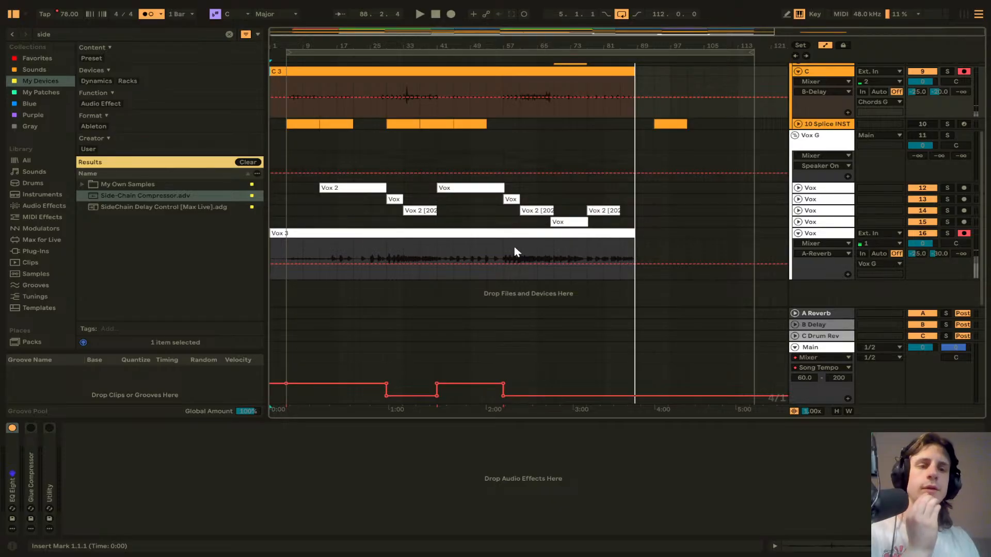
pyautogui.click(504, 253)
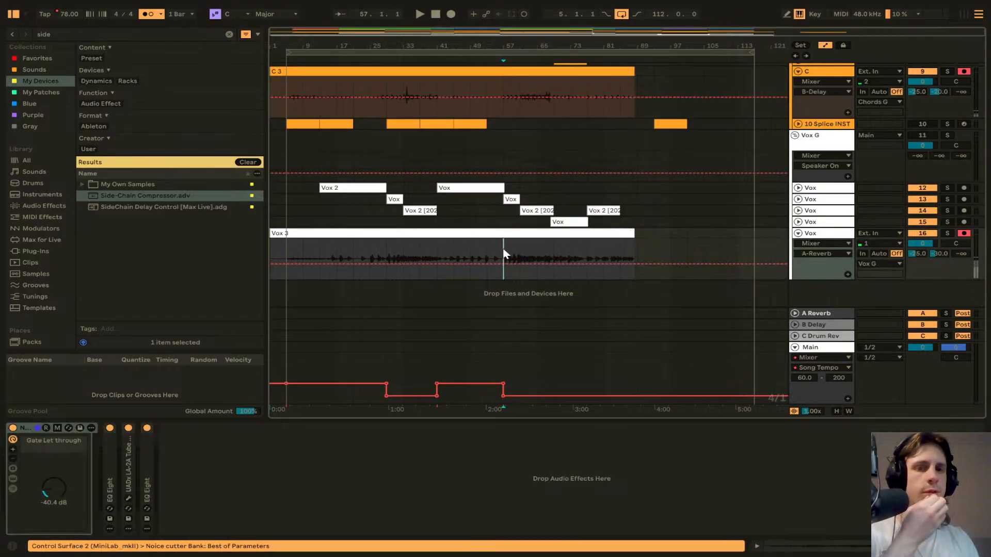
# Step: Collapse the expanded Vox and C tracks so only their clip lanes show
pyautogui.click(798, 235)
pyautogui.click(798, 235)
pyautogui.scroll(8, 611, 215)
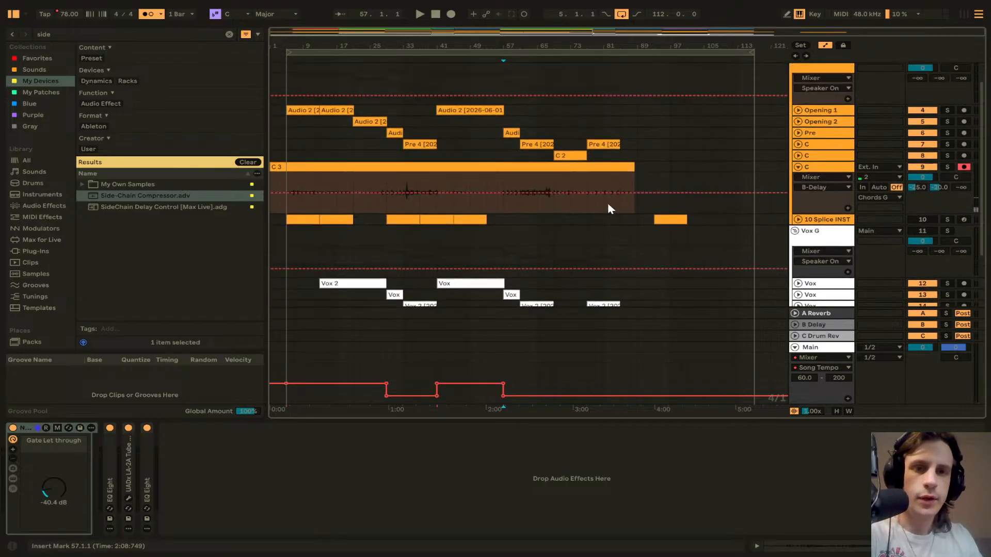
pyautogui.scroll(-7, 608, 208)
pyautogui.scroll(5, 602, 163)
pyautogui.scroll(-6, 593, 212)
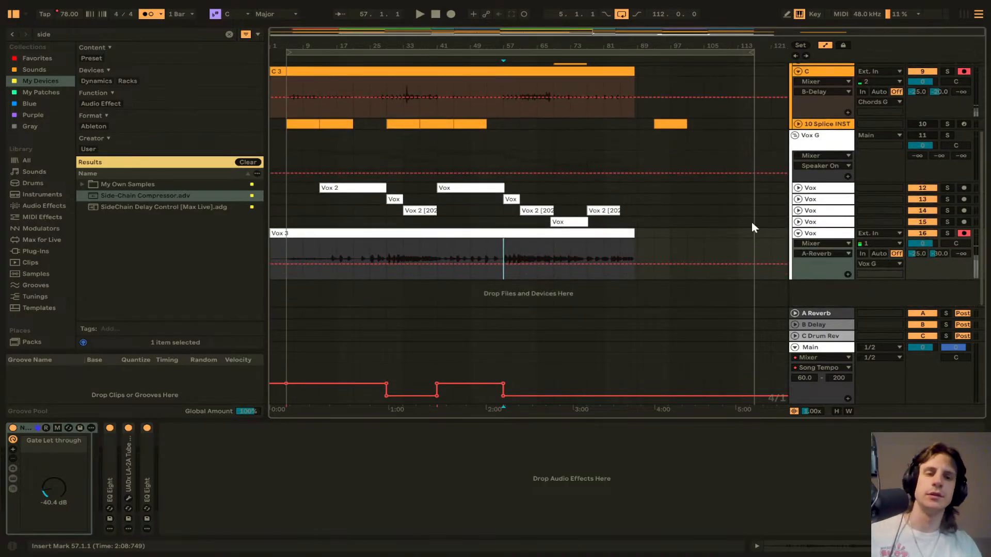
pyautogui.click(798, 234)
pyautogui.scroll(7, 799, 228)
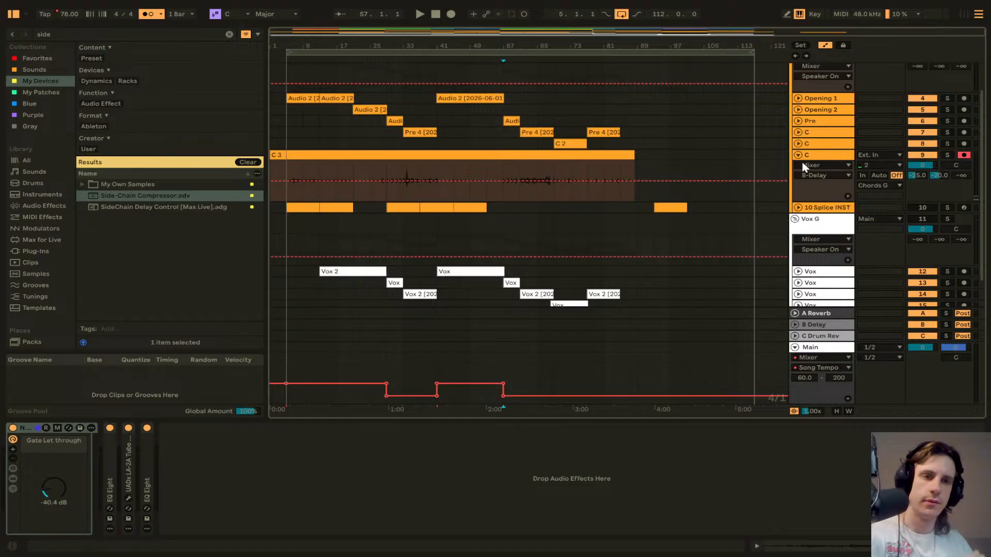
pyautogui.click(799, 154)
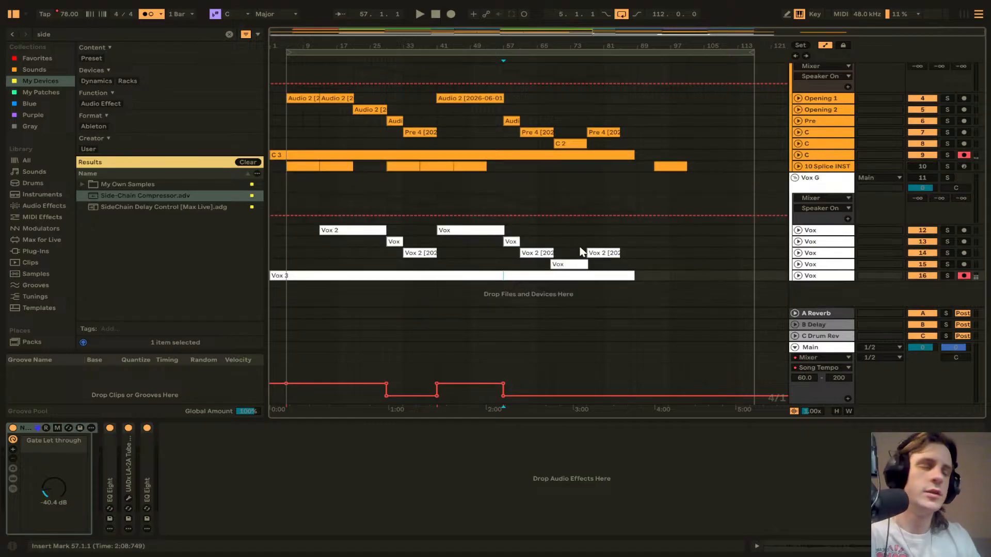
# Step: Fold the Chords G and Vox G group tracks to compact the arrangement
pyautogui.click(553, 243)
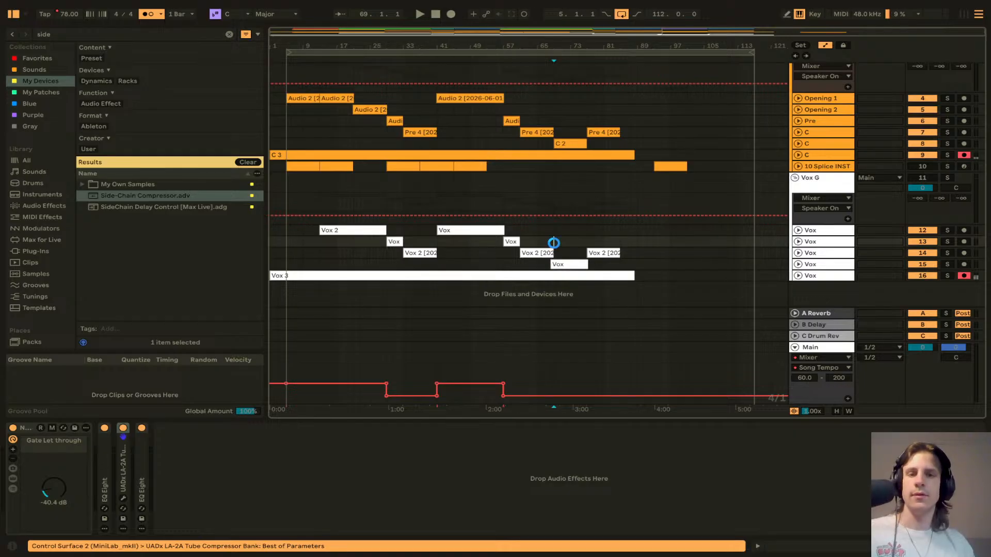
pyautogui.scroll(3, 723, 181)
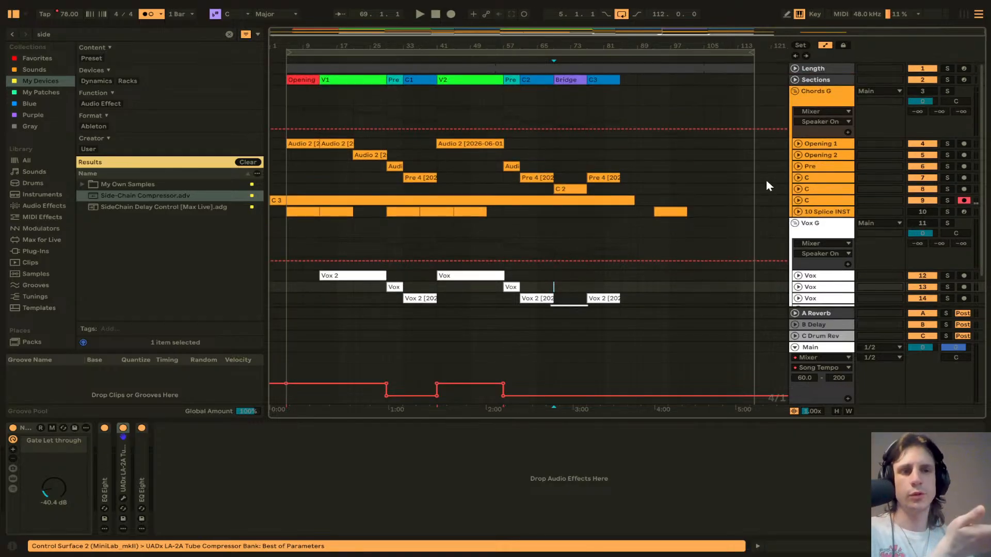
pyautogui.click(795, 92)
pyautogui.click(795, 113)
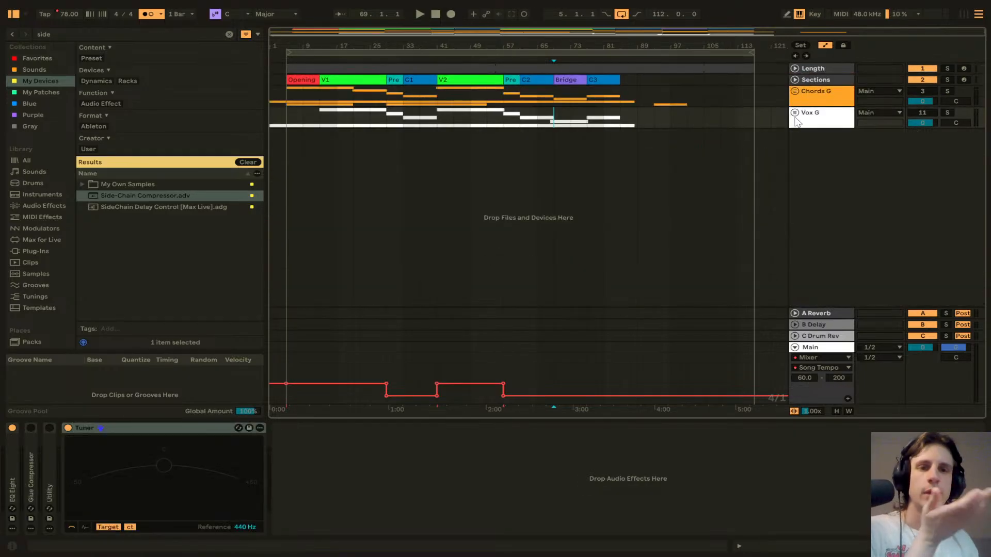